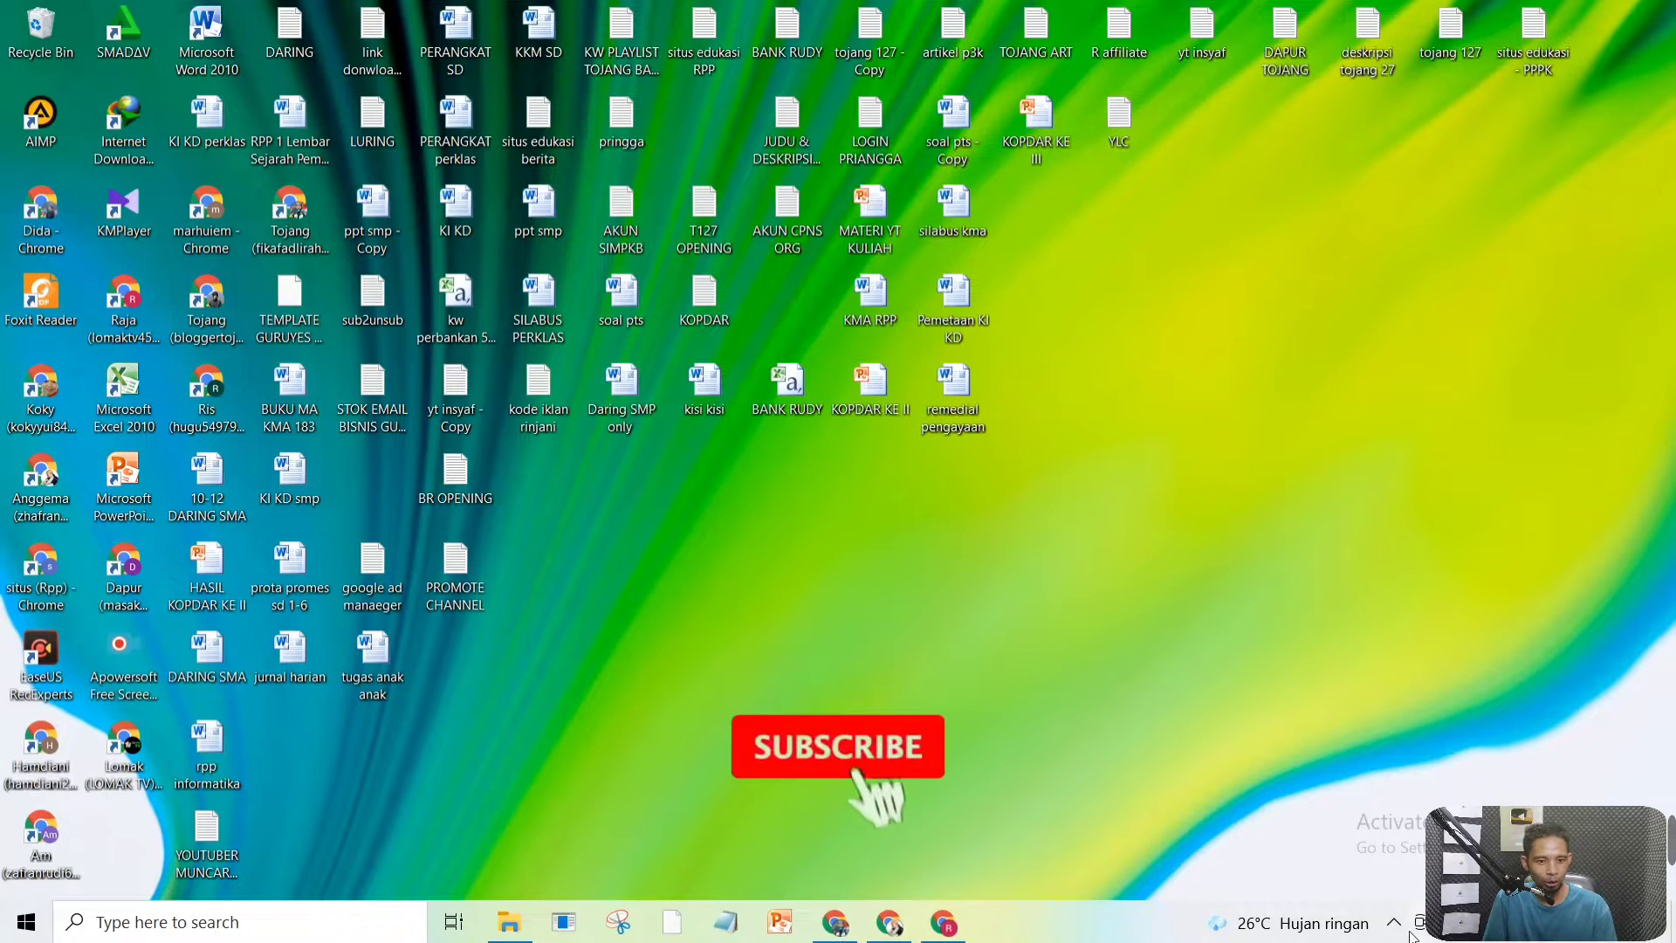
Step: Search for 'blogger login' in Chrome, correcting the typo
{"action": "left_click", "coordinate": [944, 923]}
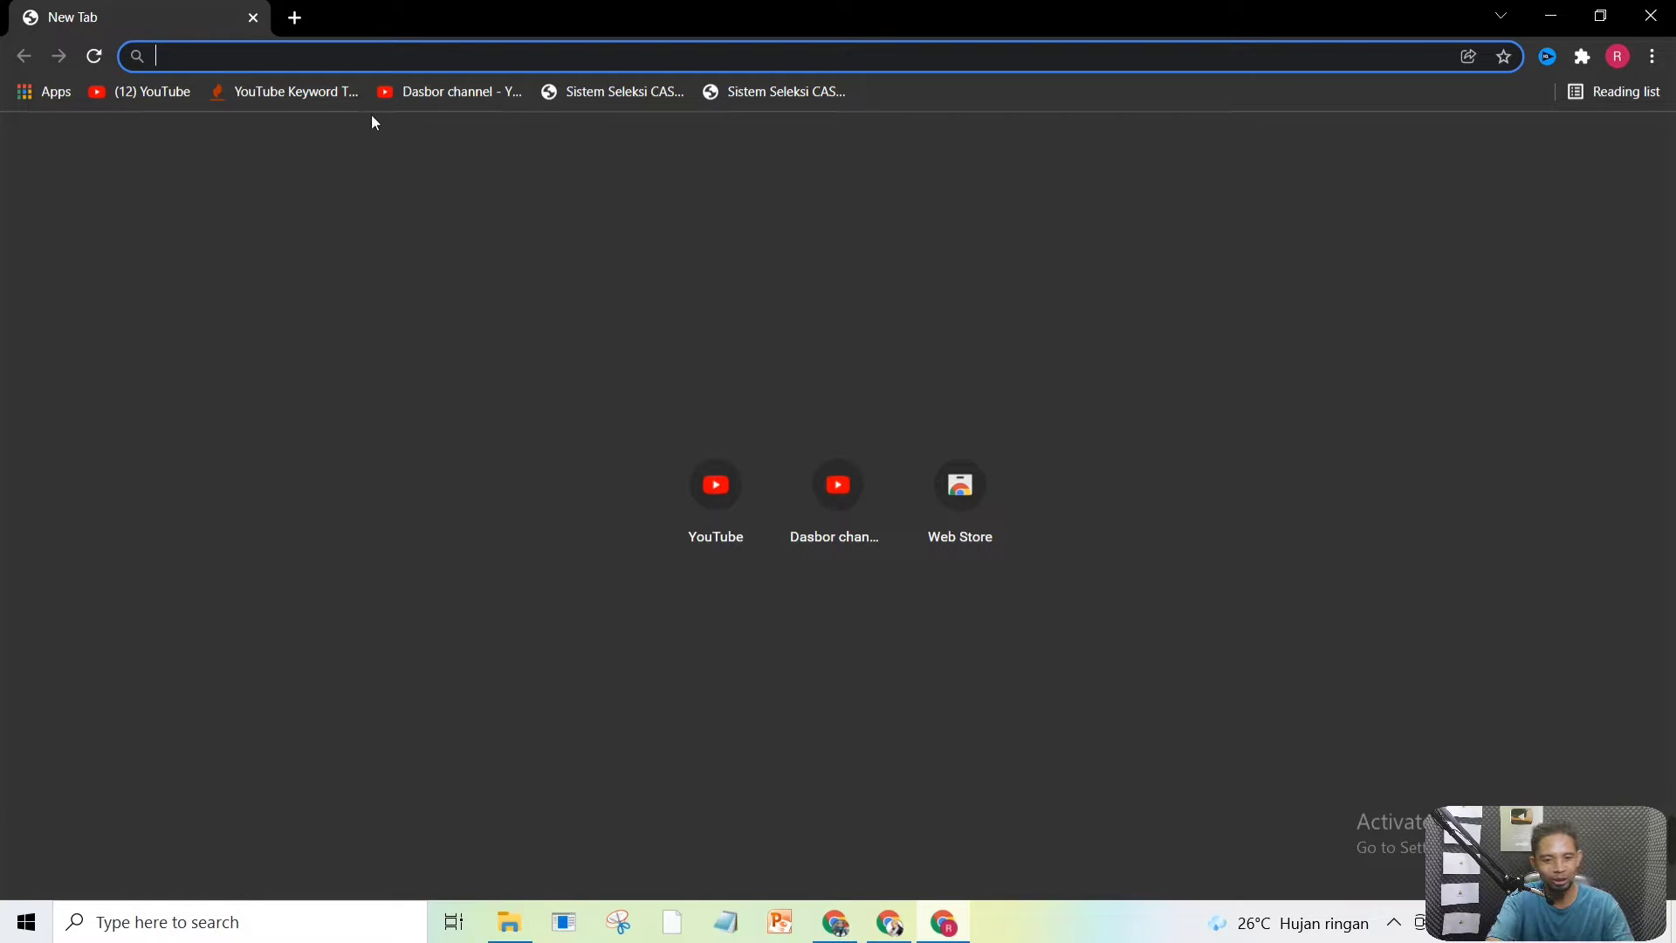
{"action": "type", "text": "blogger "}
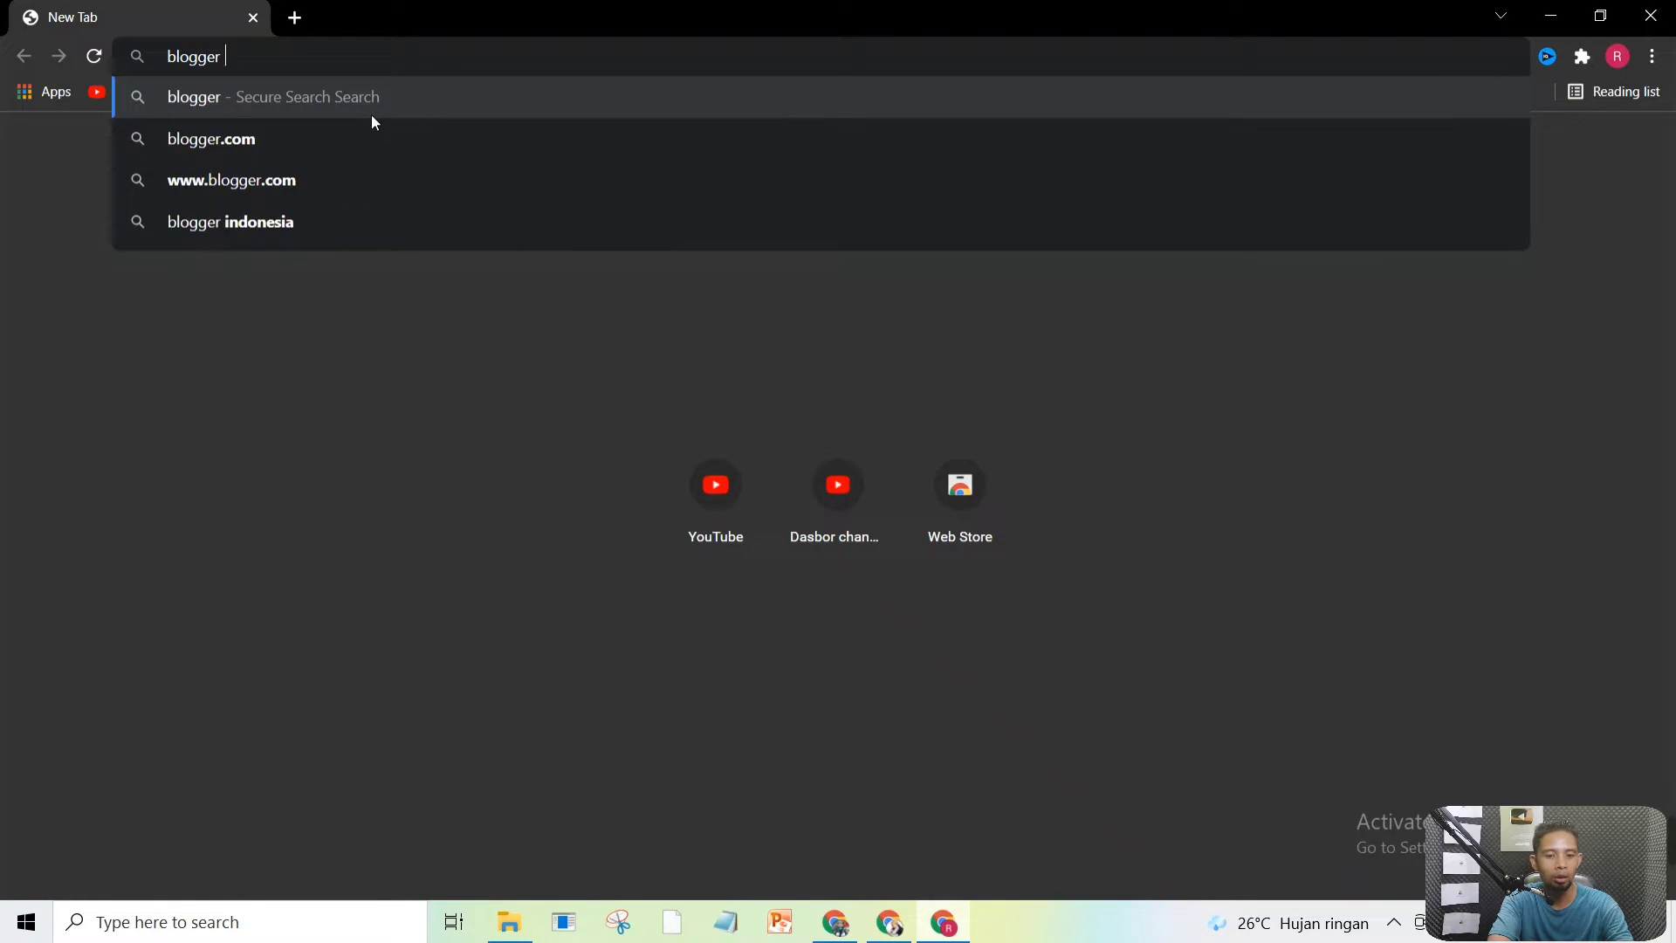
{"action": "type", "text": "lgo"}
{"action": "key", "text": "BackSpace"}
{"action": "key", "text": "BackSpace"}
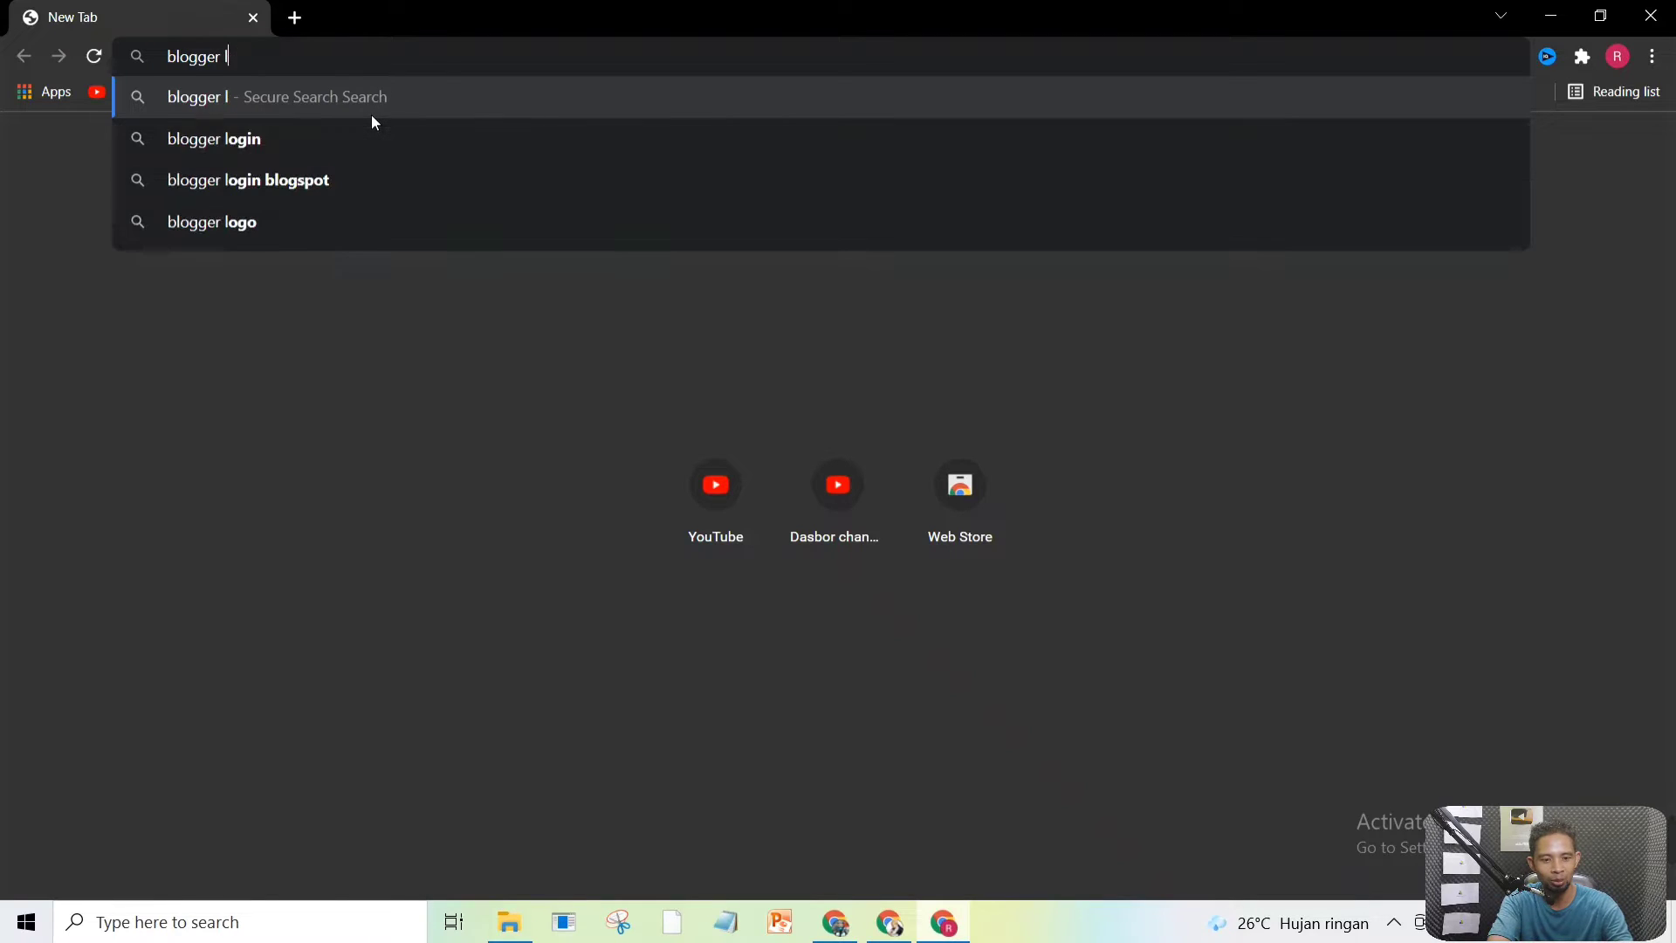
{"action": "type", "text": "ogin"}
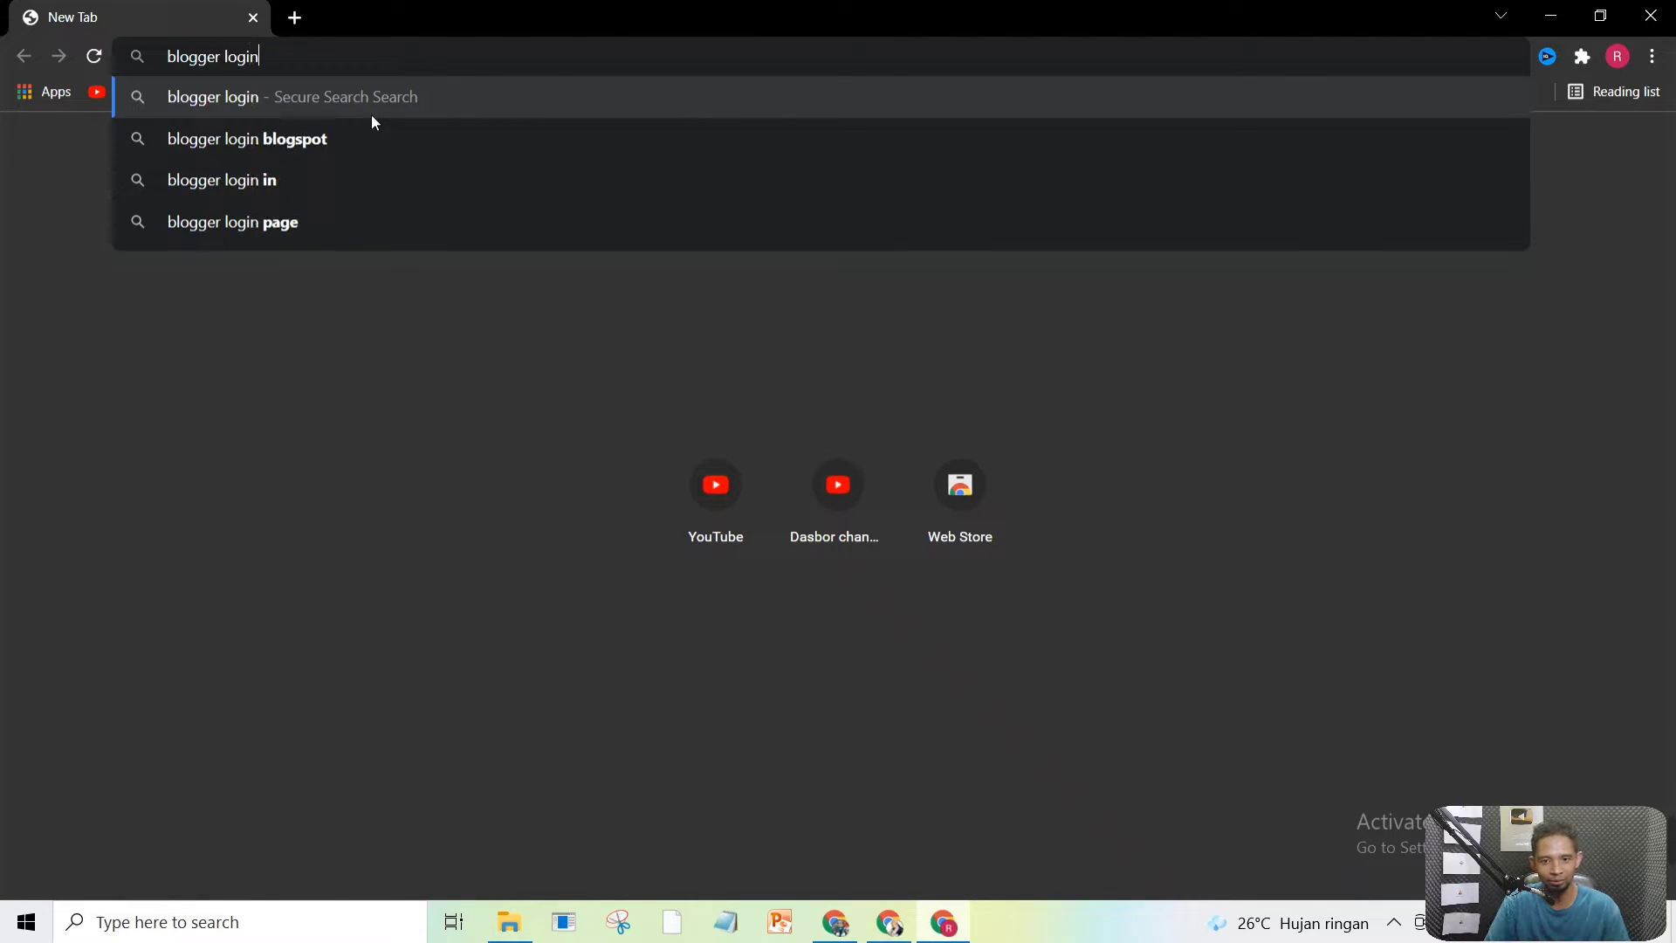
{"action": "left_click", "coordinate": [267, 113]}
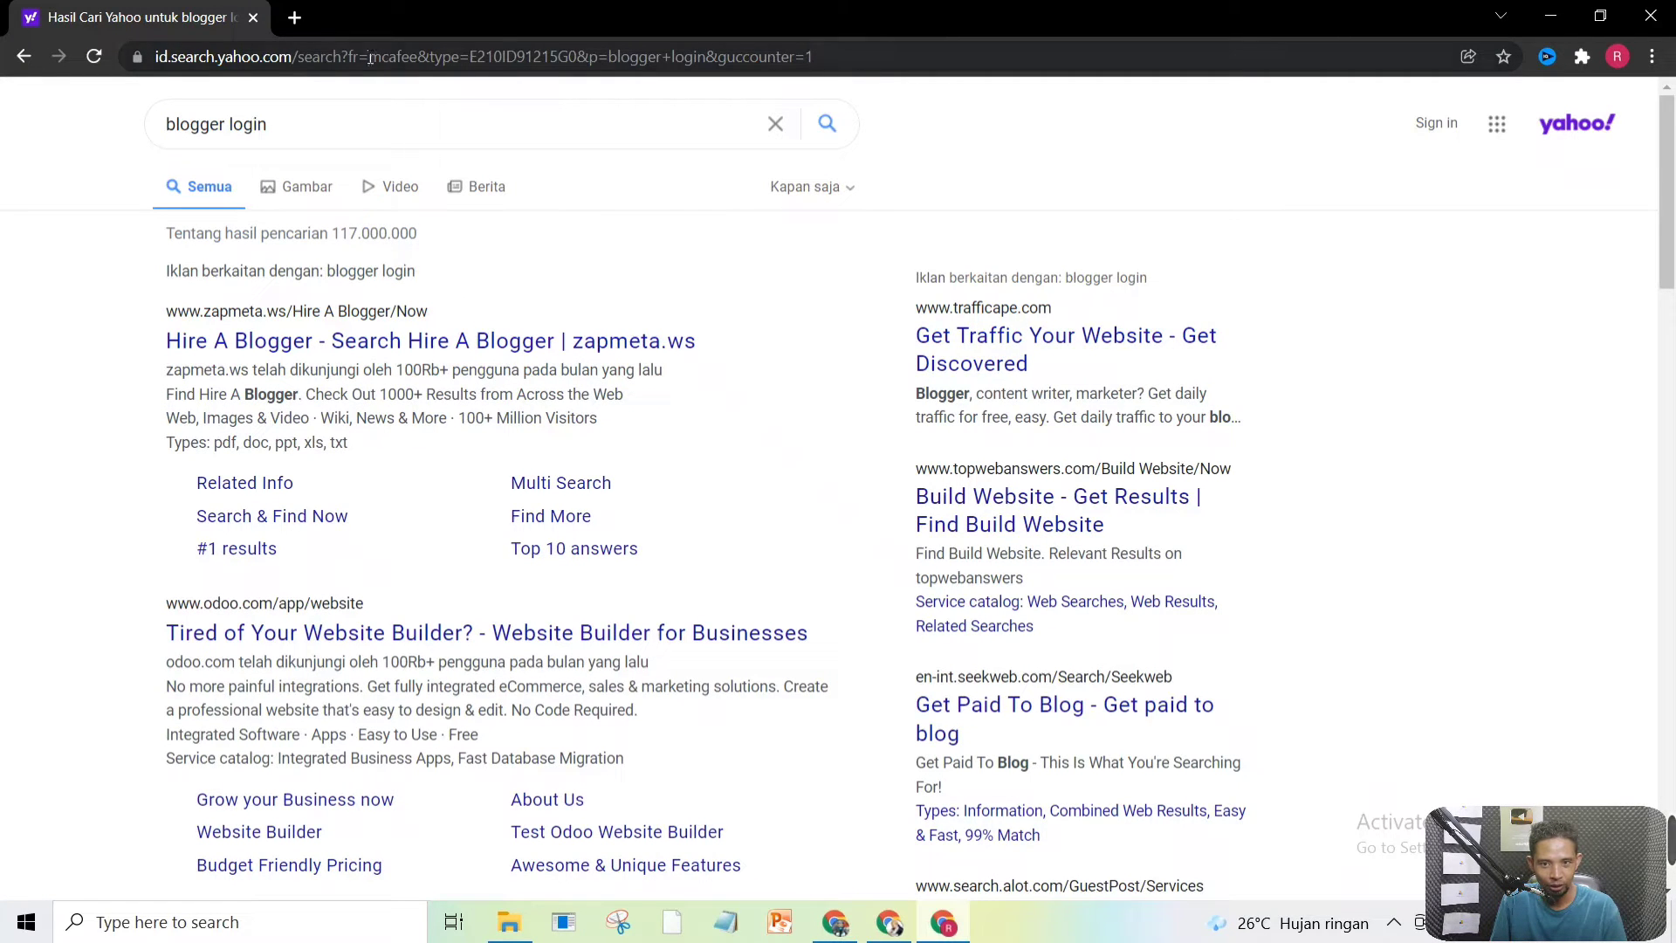
Step: Open the Google homepage in a new tab
{"action": "left_click", "coordinate": [296, 18]}
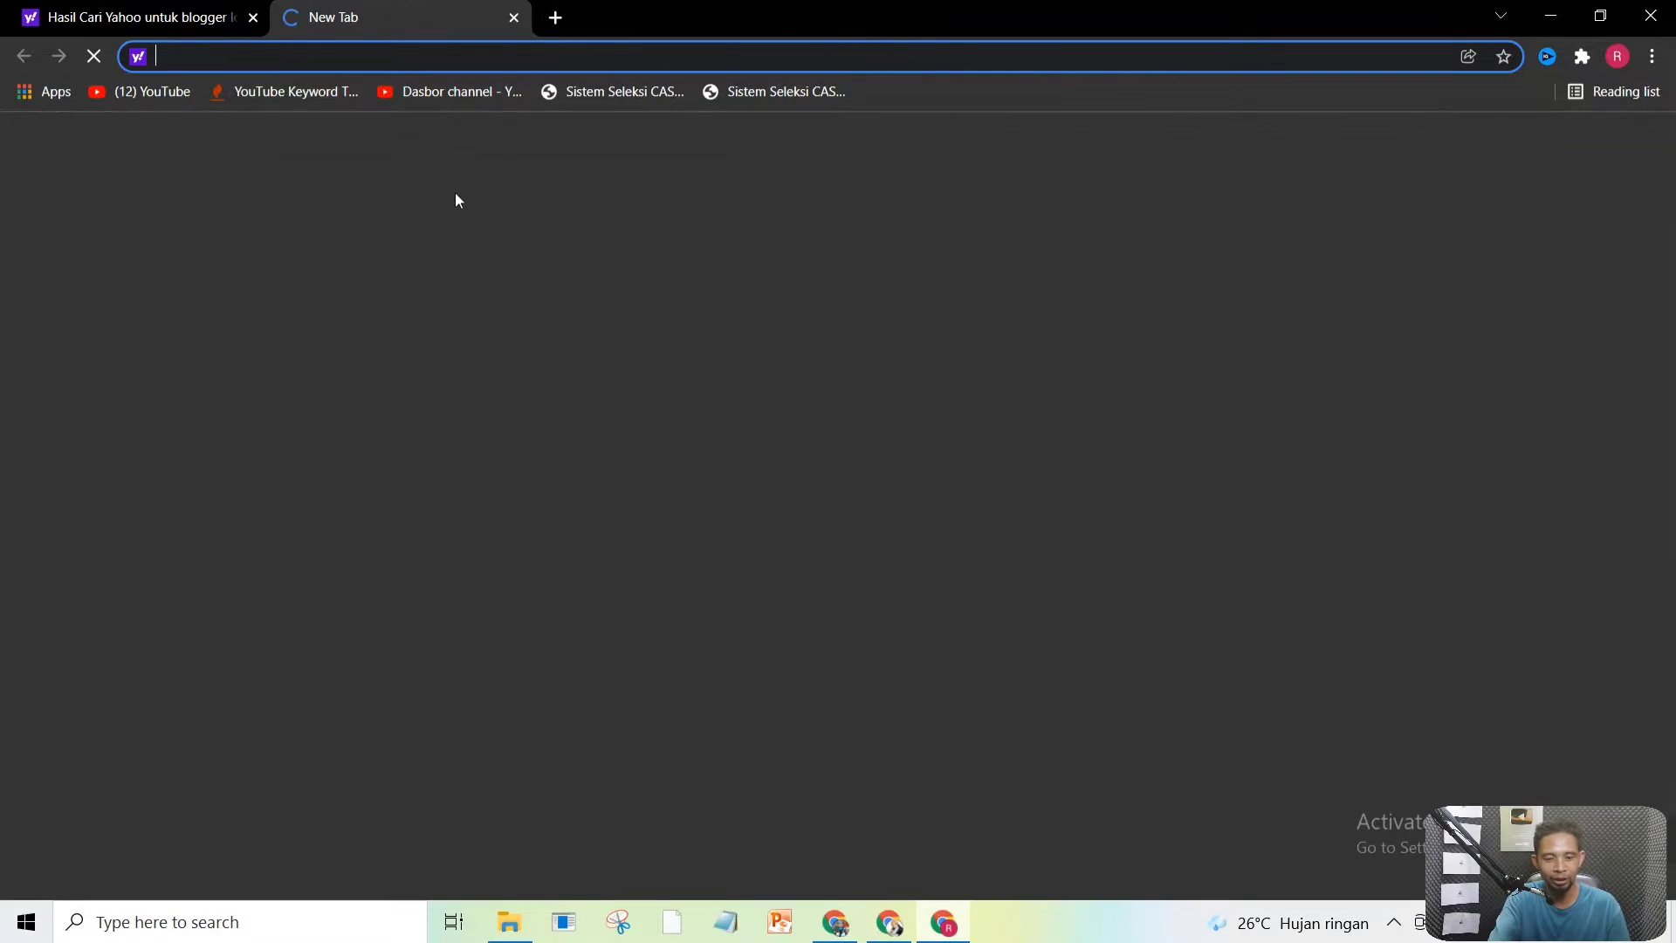
{"action": "type", "text": "googl"}
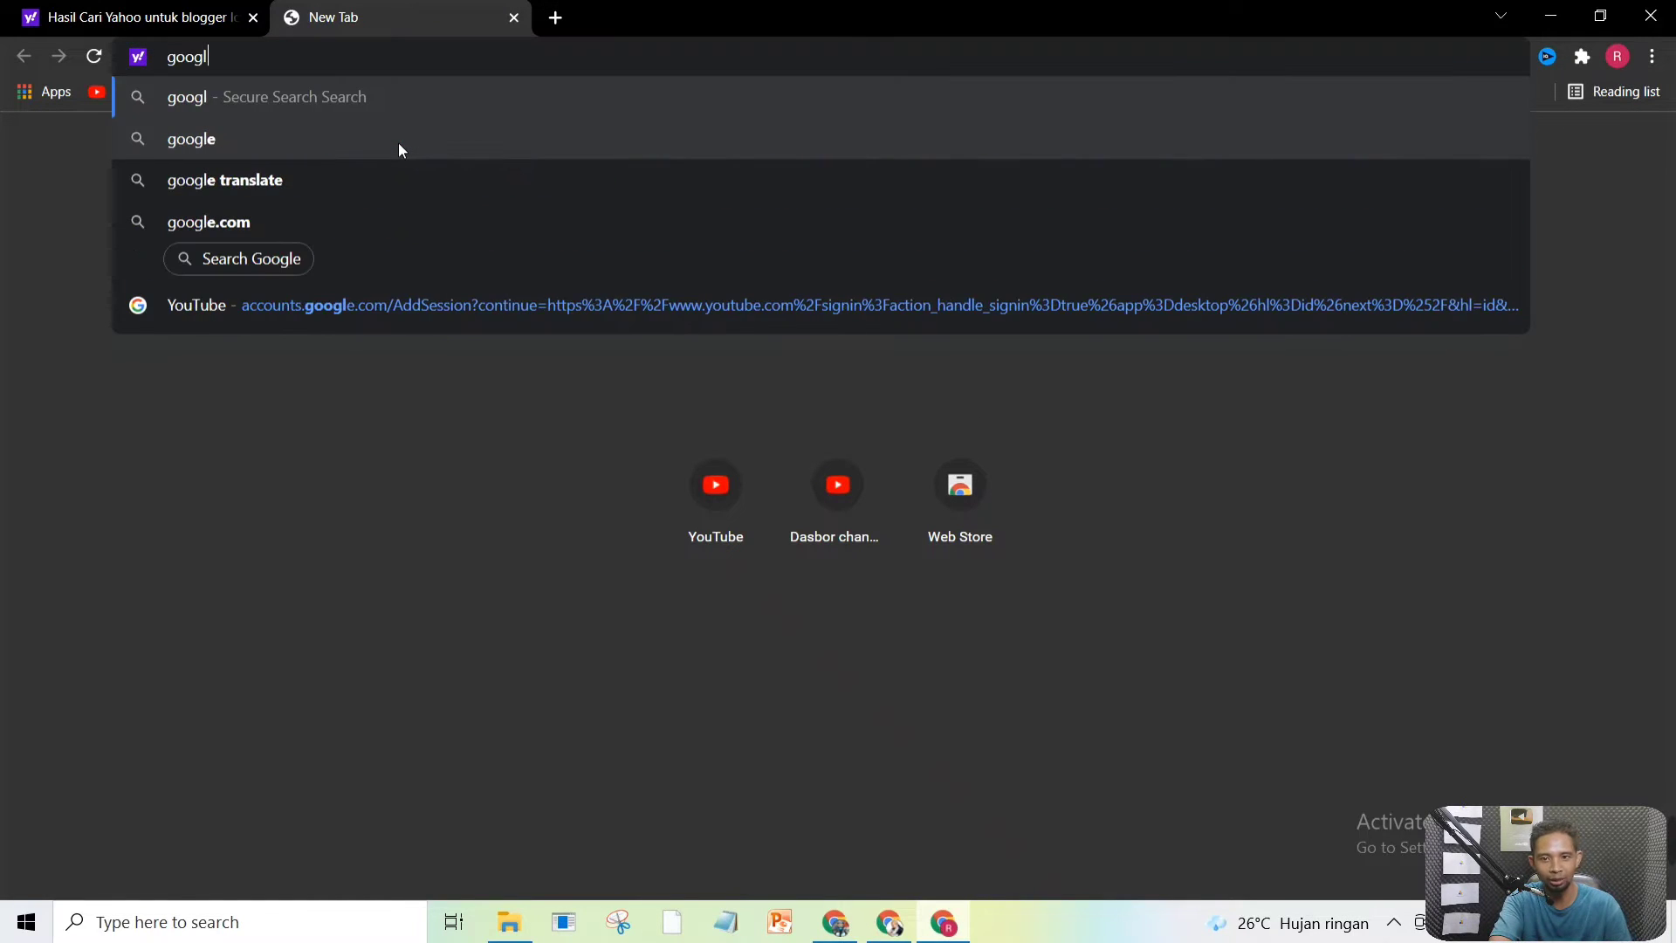
{"action": "left_click", "coordinate": [349, 220]}
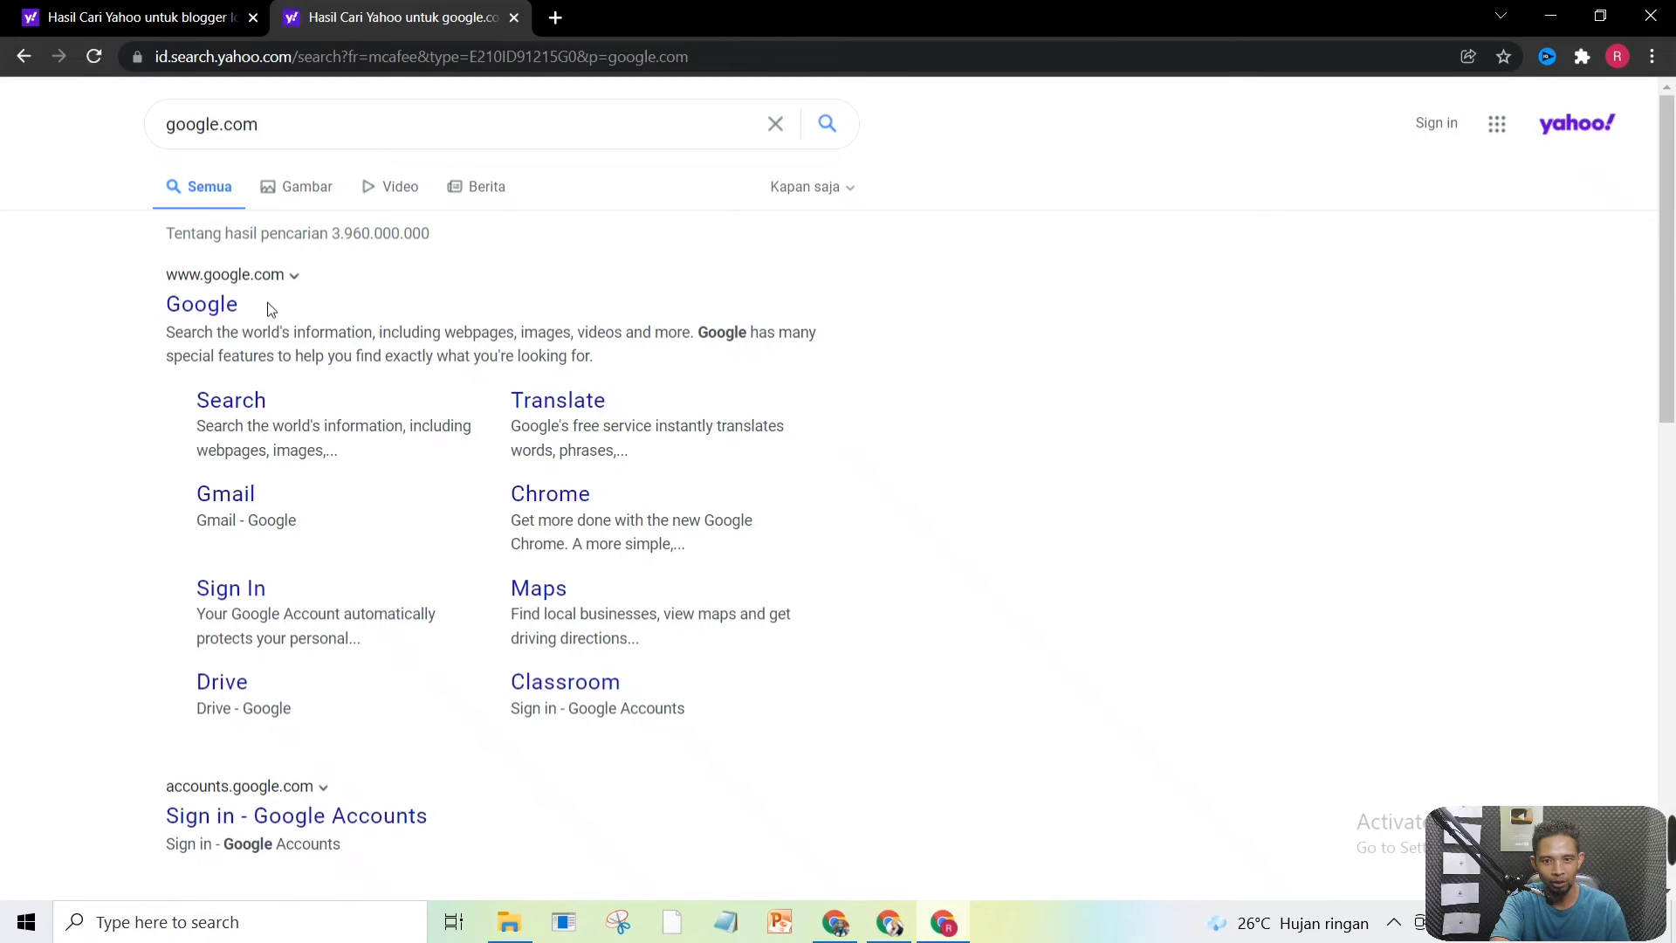
{"action": "left_click", "coordinate": [234, 307]}
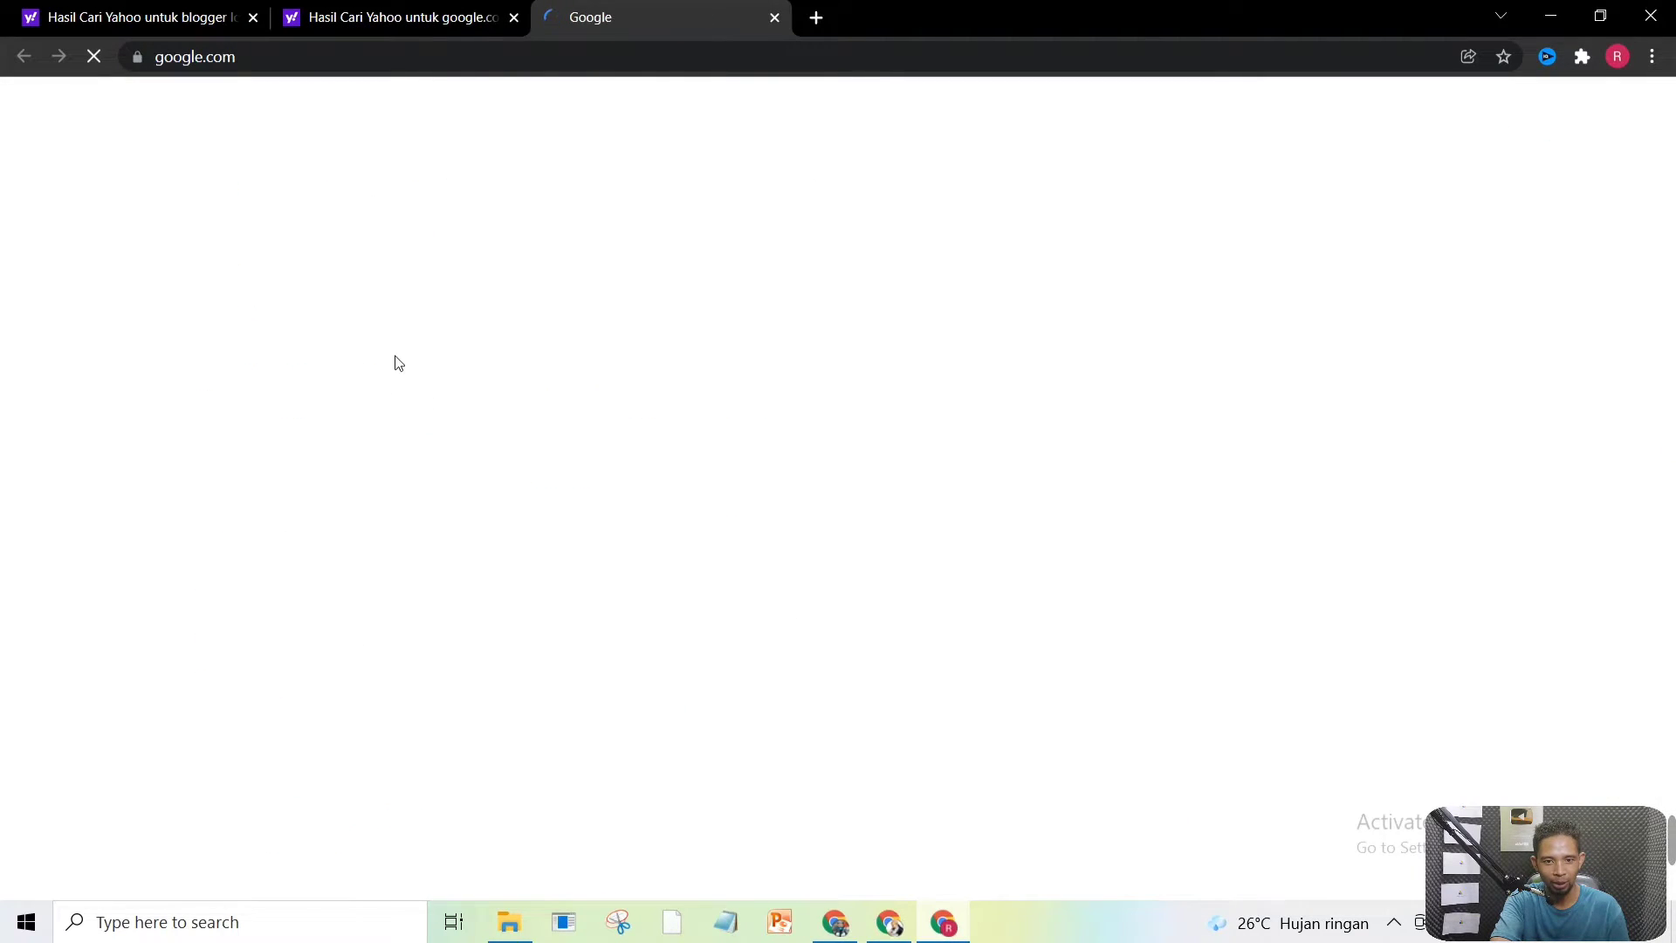
Step: Search Google for 'blogger login' and open the Login - Blogger result
{"action": "left_click", "coordinate": [704, 414]}
{"action": "type", "text": "blo"}
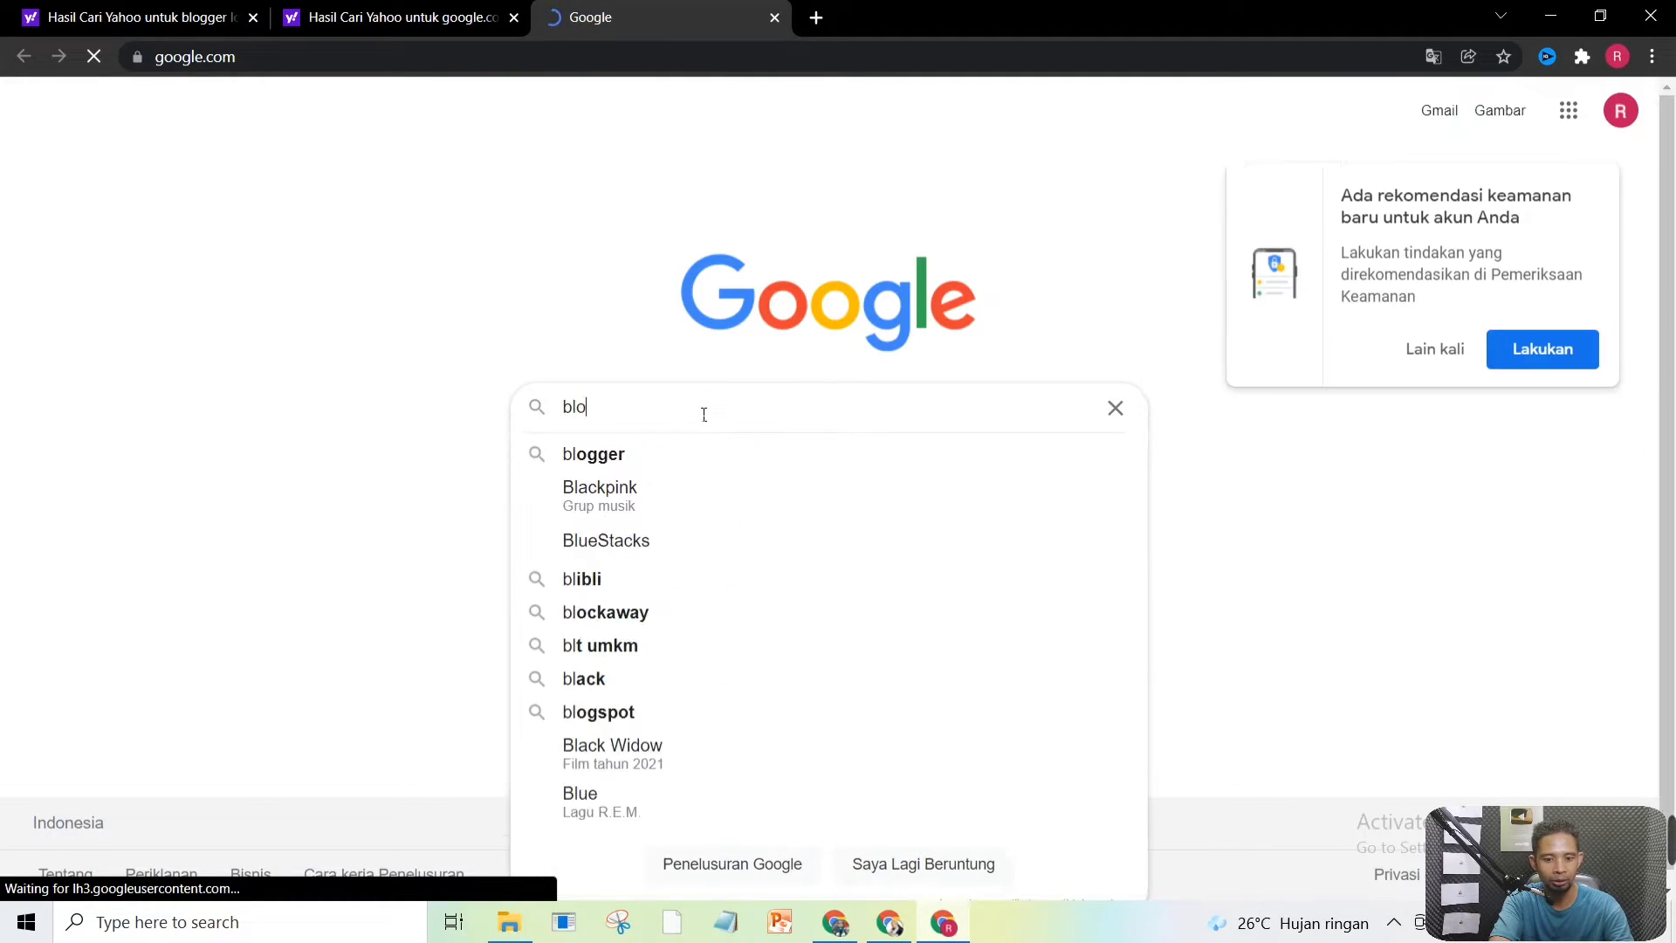
{"action": "type", "text": "gger login"}
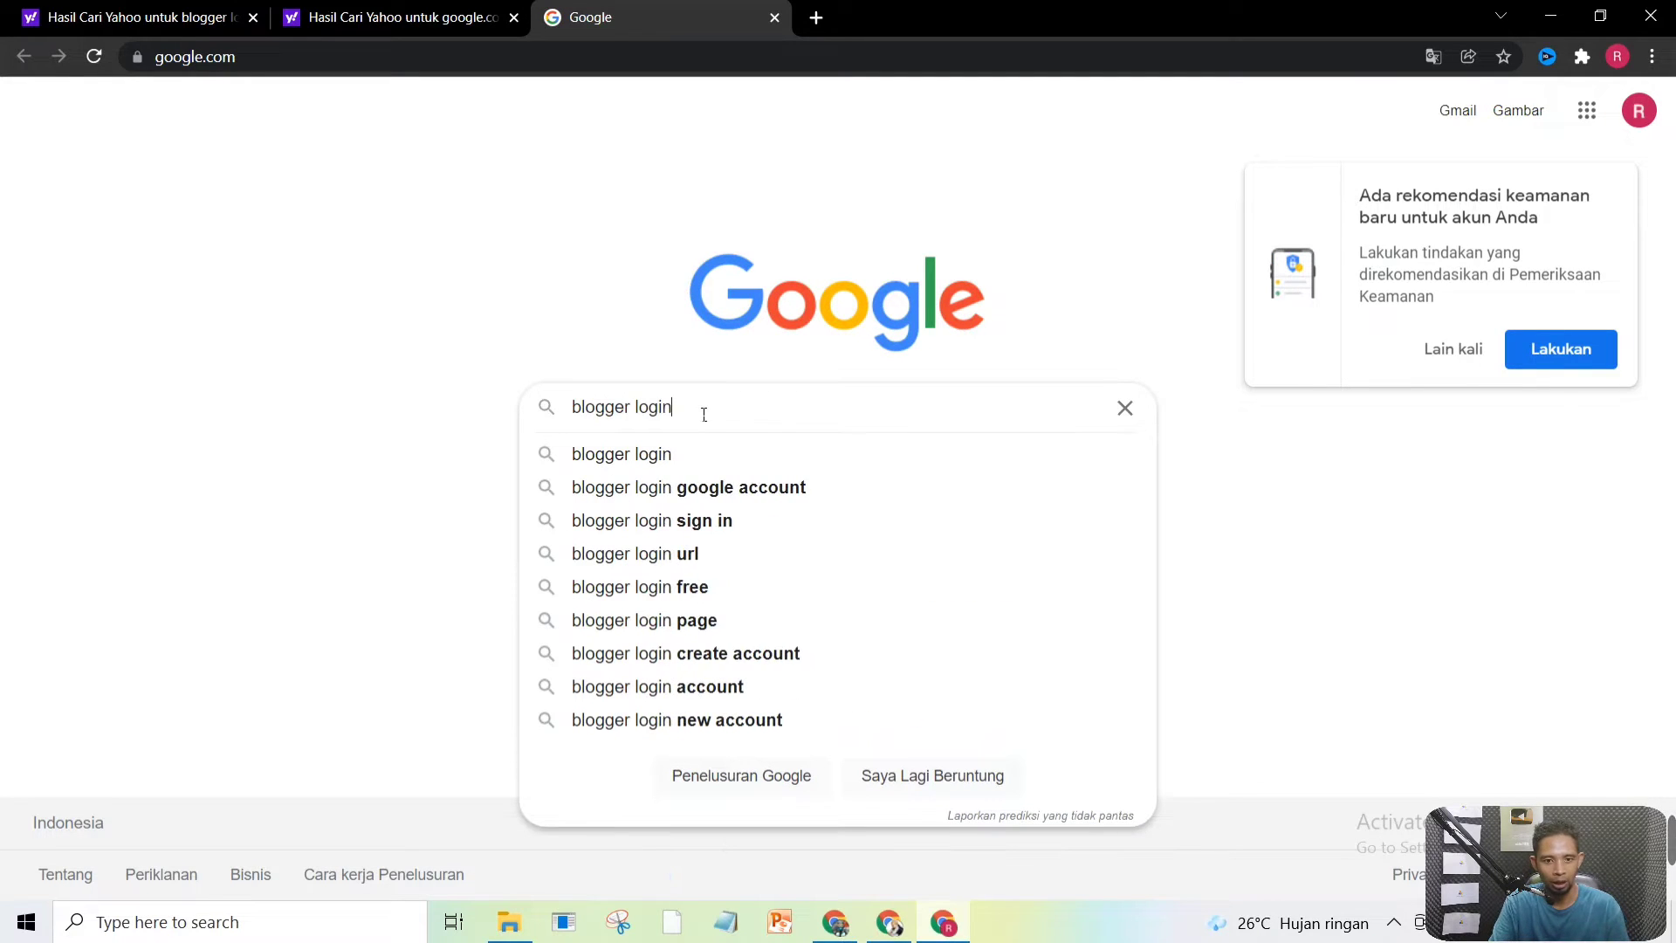
{"action": "left_click", "coordinate": [655, 468]}
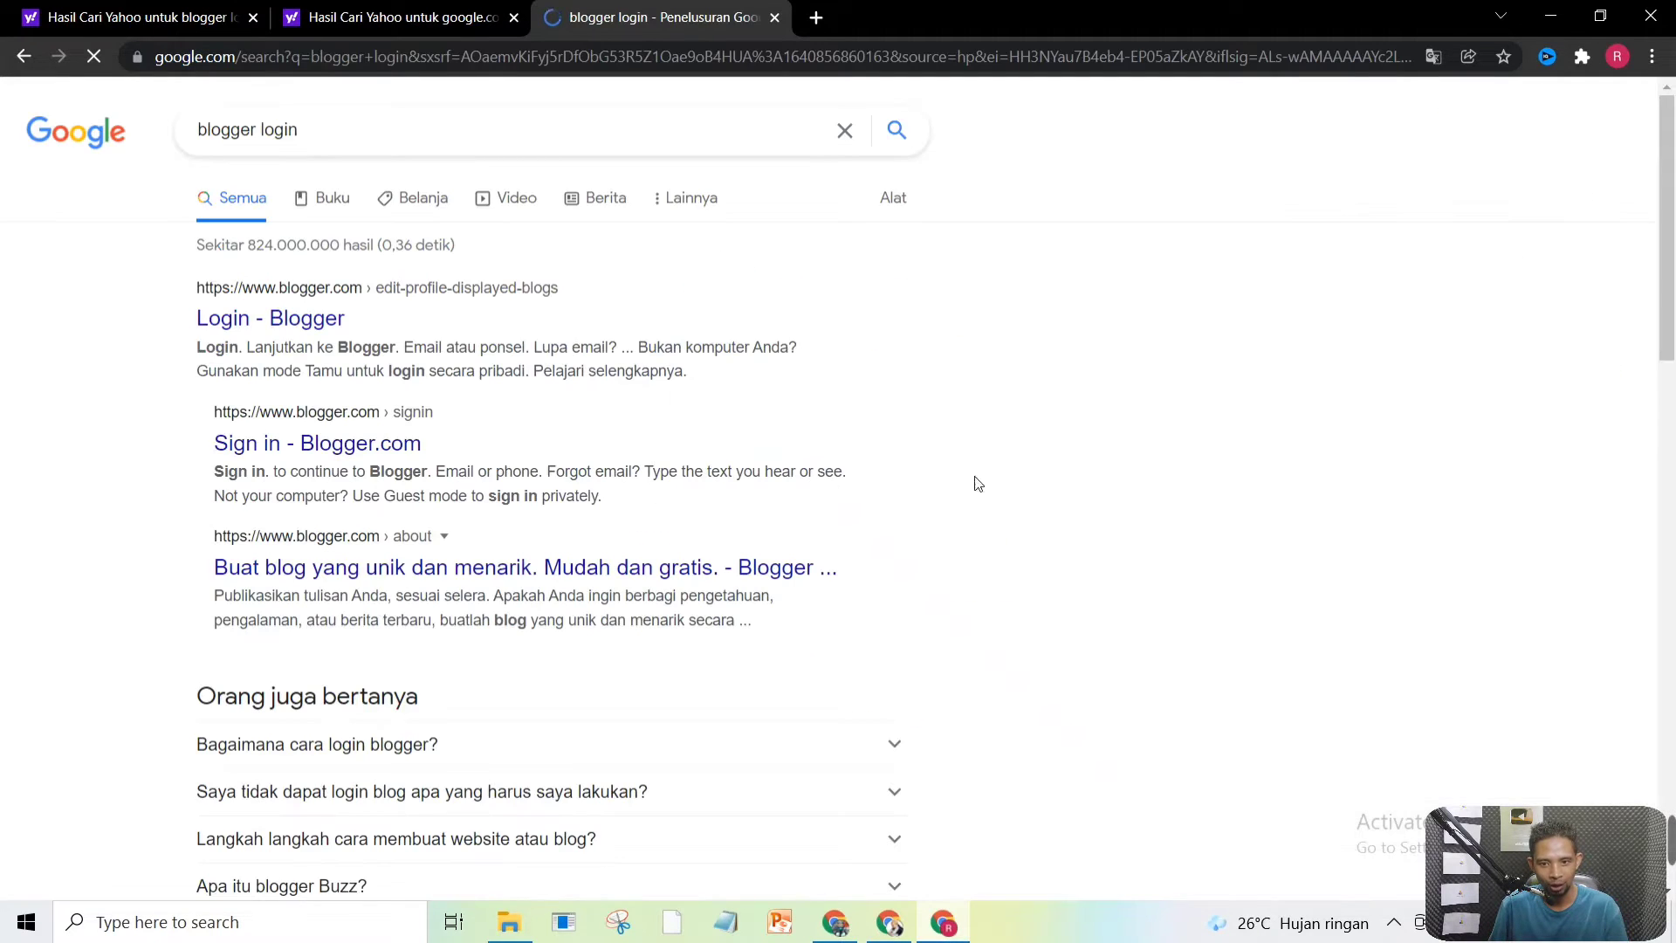
{"action": "left_click", "coordinate": [310, 321]}
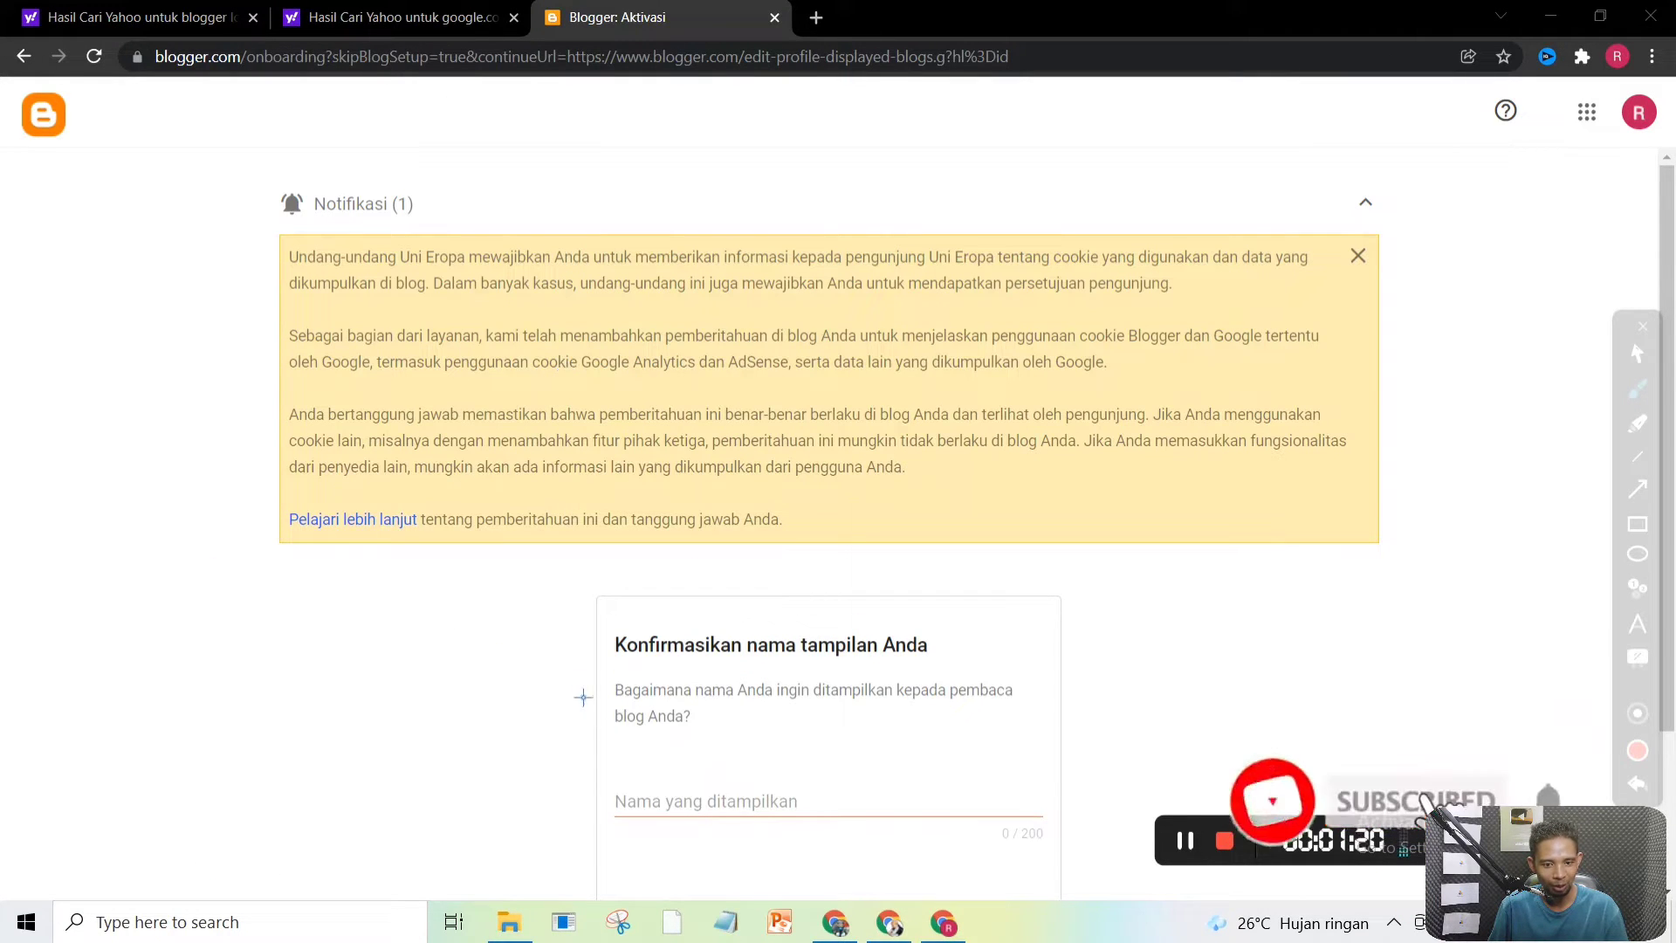
Step: Set the Blogger profile display name to 'blogger contoh' and confirm it with SELESAI
{"action": "mouse_move", "coordinate": [559, 647]}
{"action": "left_mouse_down"}
{"action": "mouse_move", "coordinate": [961, 695]}
{"action": "mouse_move", "coordinate": [1052, 830]}
{"action": "mouse_move", "coordinate": [629, 855]}
{"action": "mouse_move", "coordinate": [559, 654]}
{"action": "left_mouse_up"}
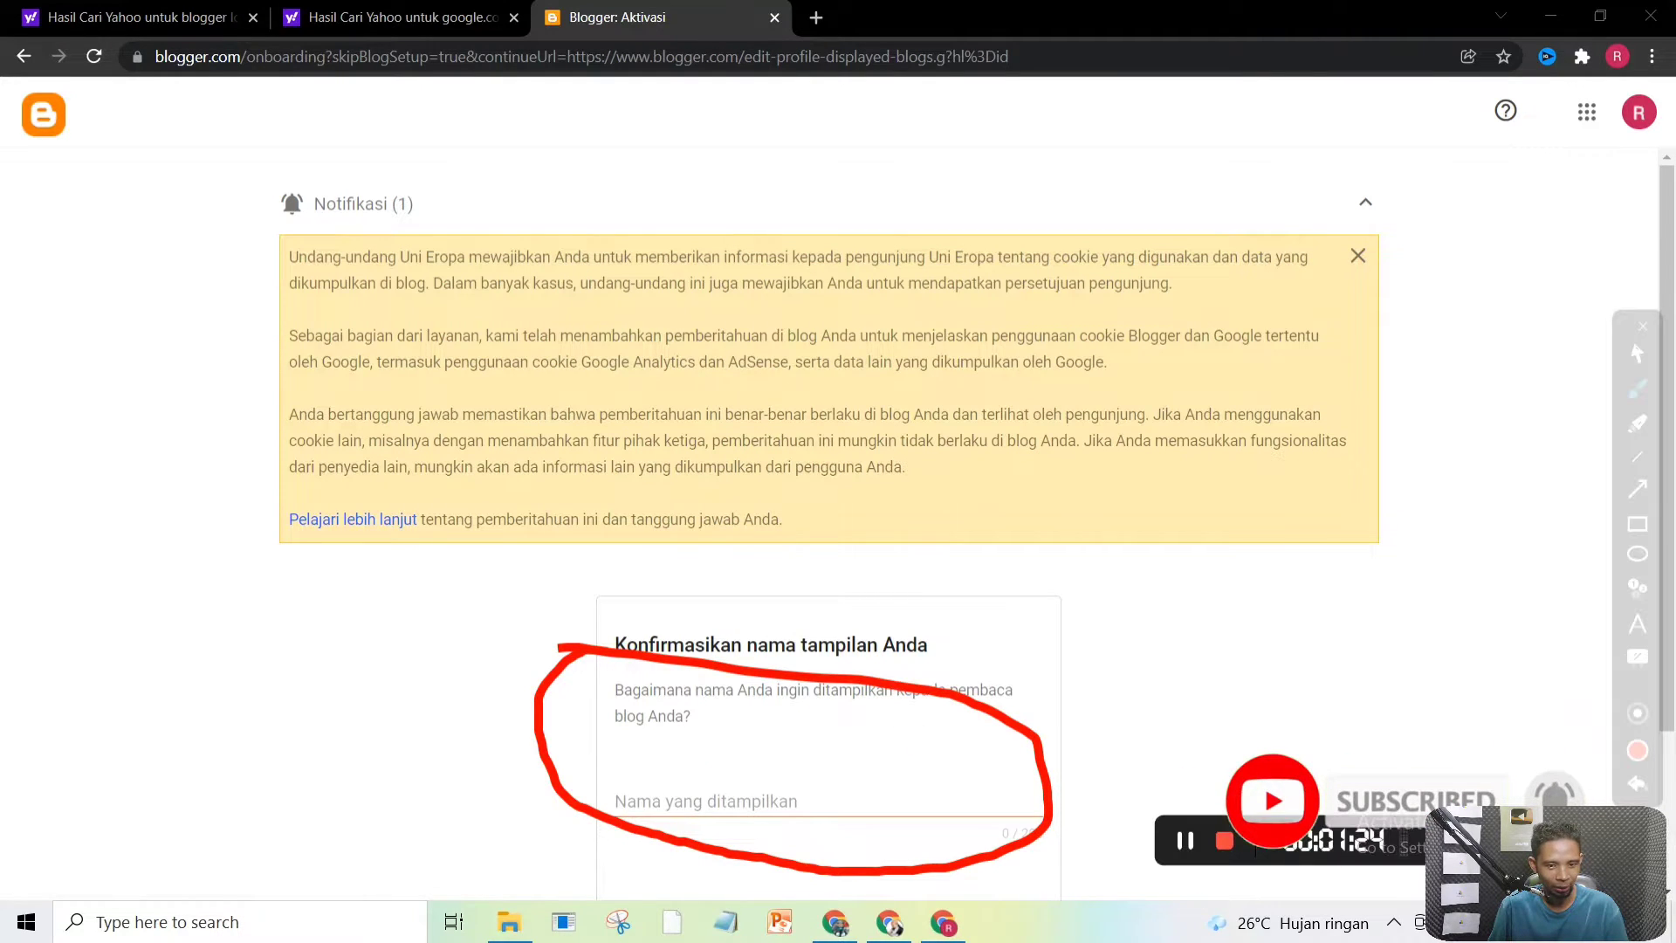
{"action": "key", "text": "Escape"}
{"action": "scroll", "coordinate": [906, 693], "scroll_direction": "down", "scroll_amount": 3}
{"action": "left_click", "coordinate": [773, 605]}
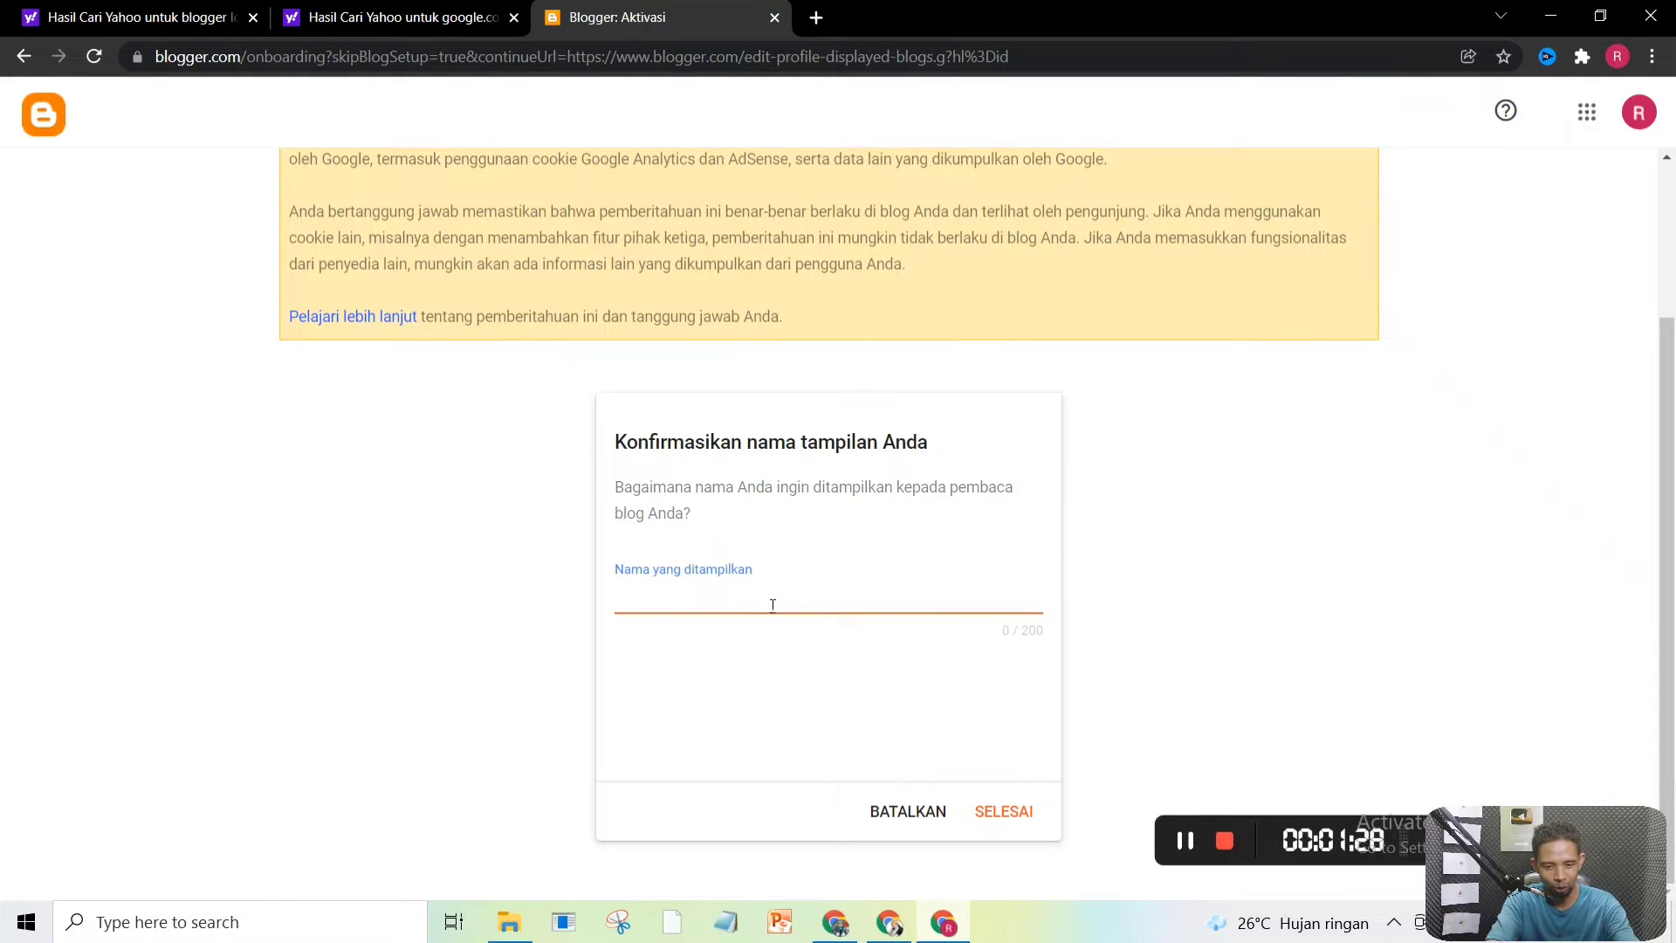
{"action": "type", "text": "bl"}
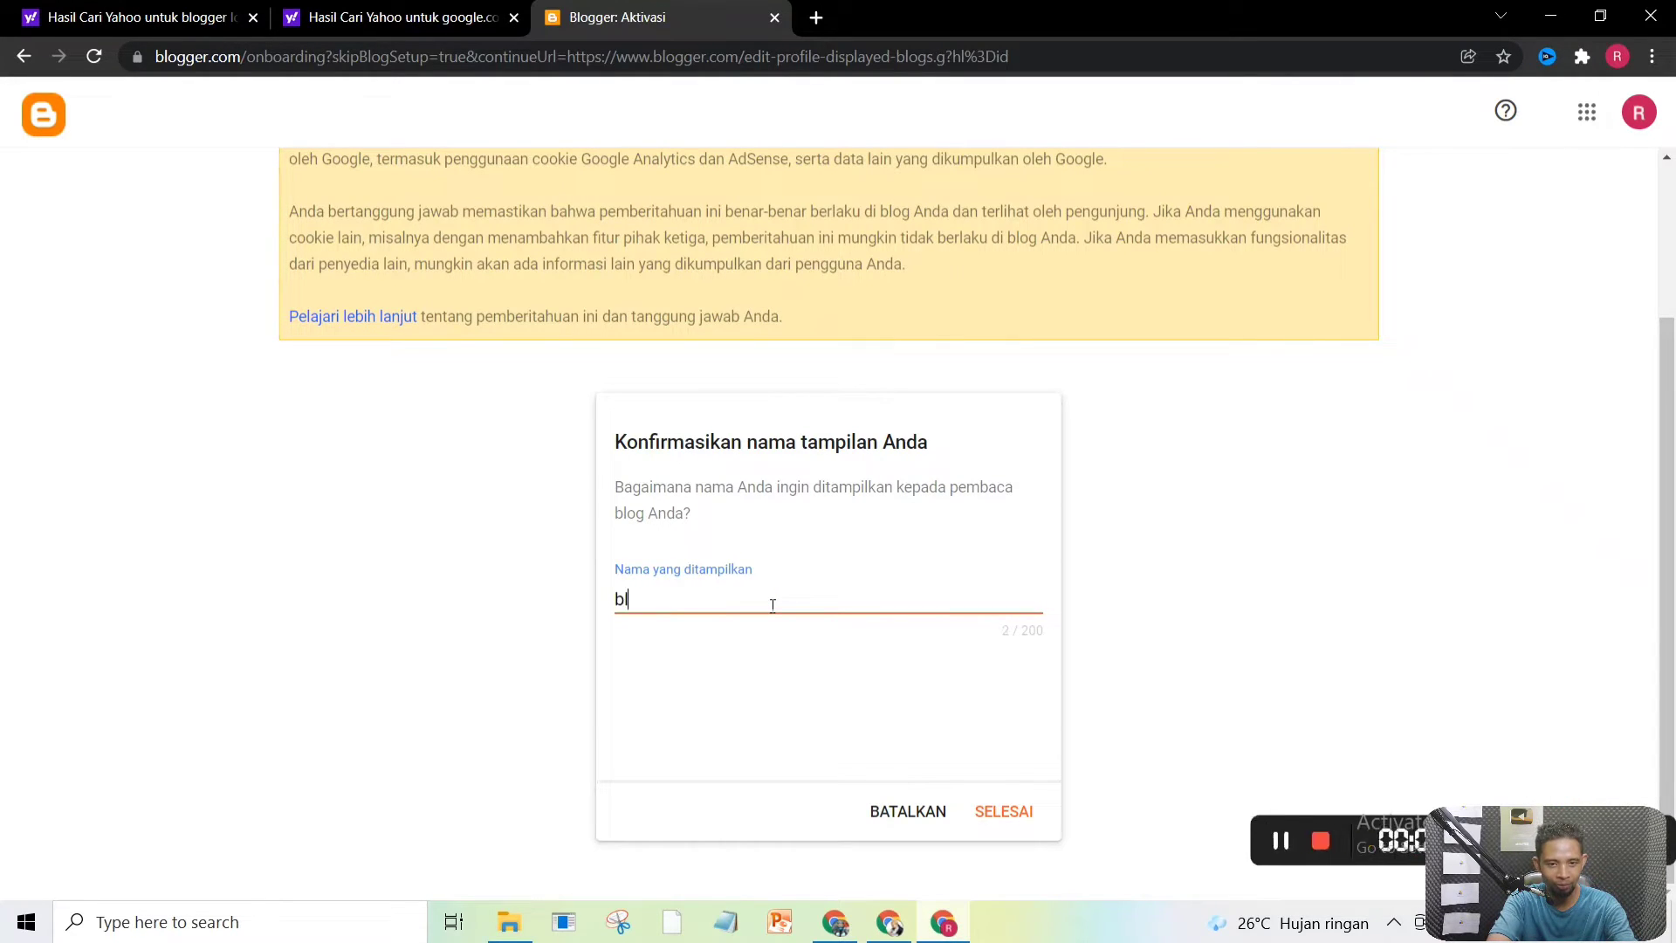
{"action": "type", "text": "ogger con"}
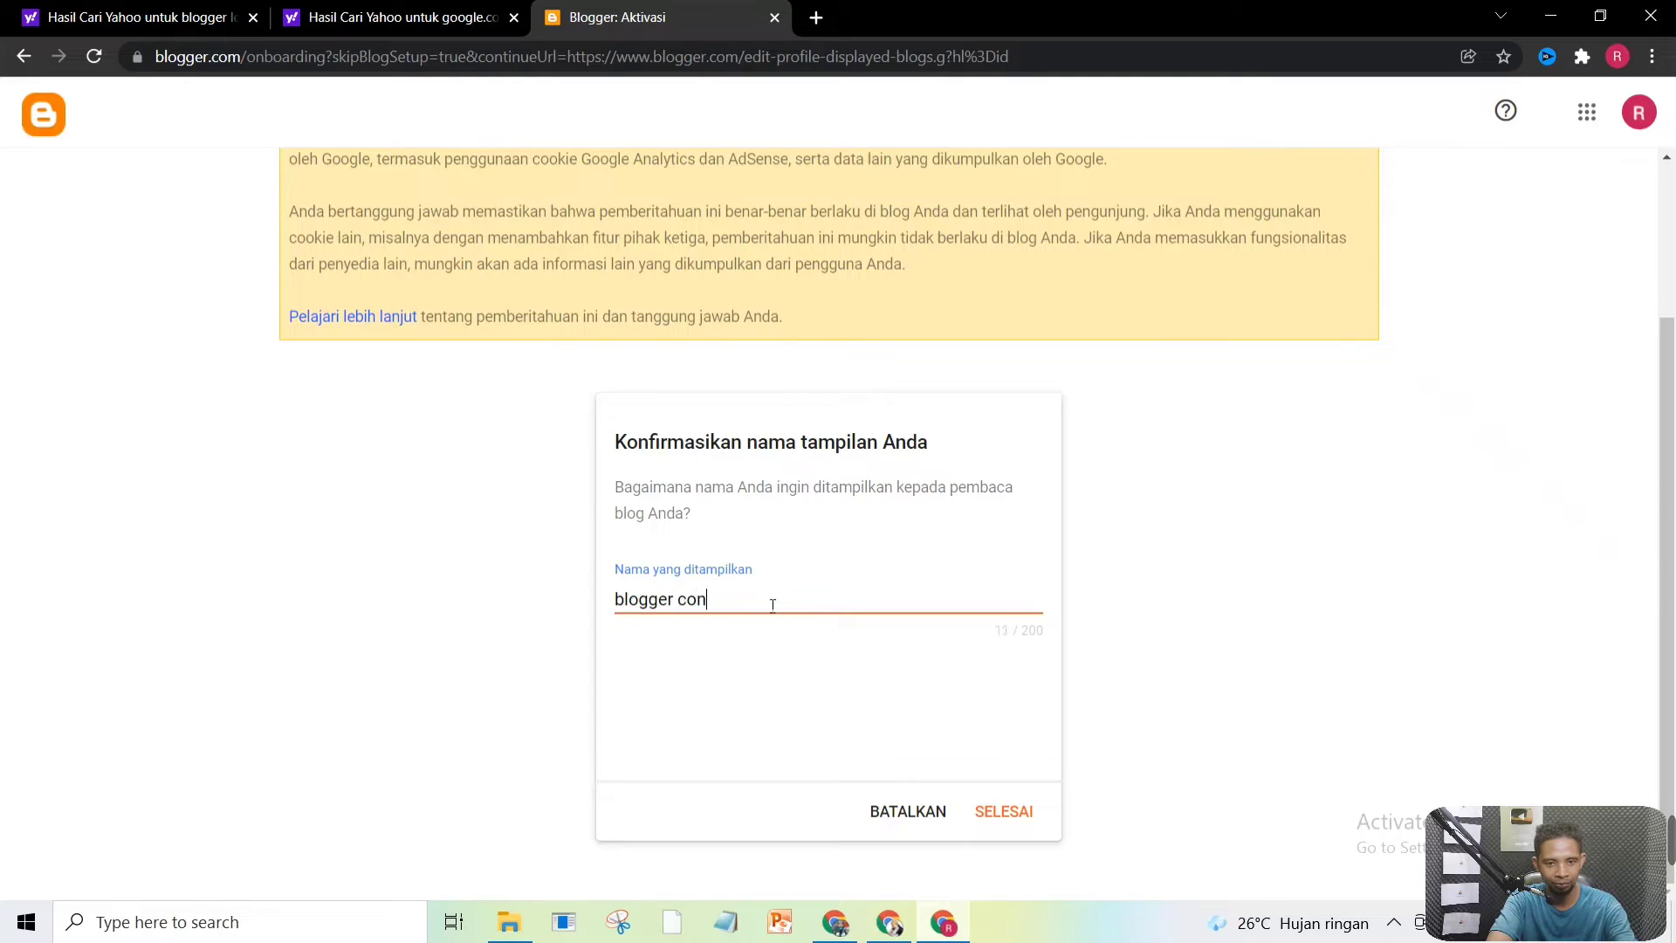
{"action": "type", "text": "toh"}
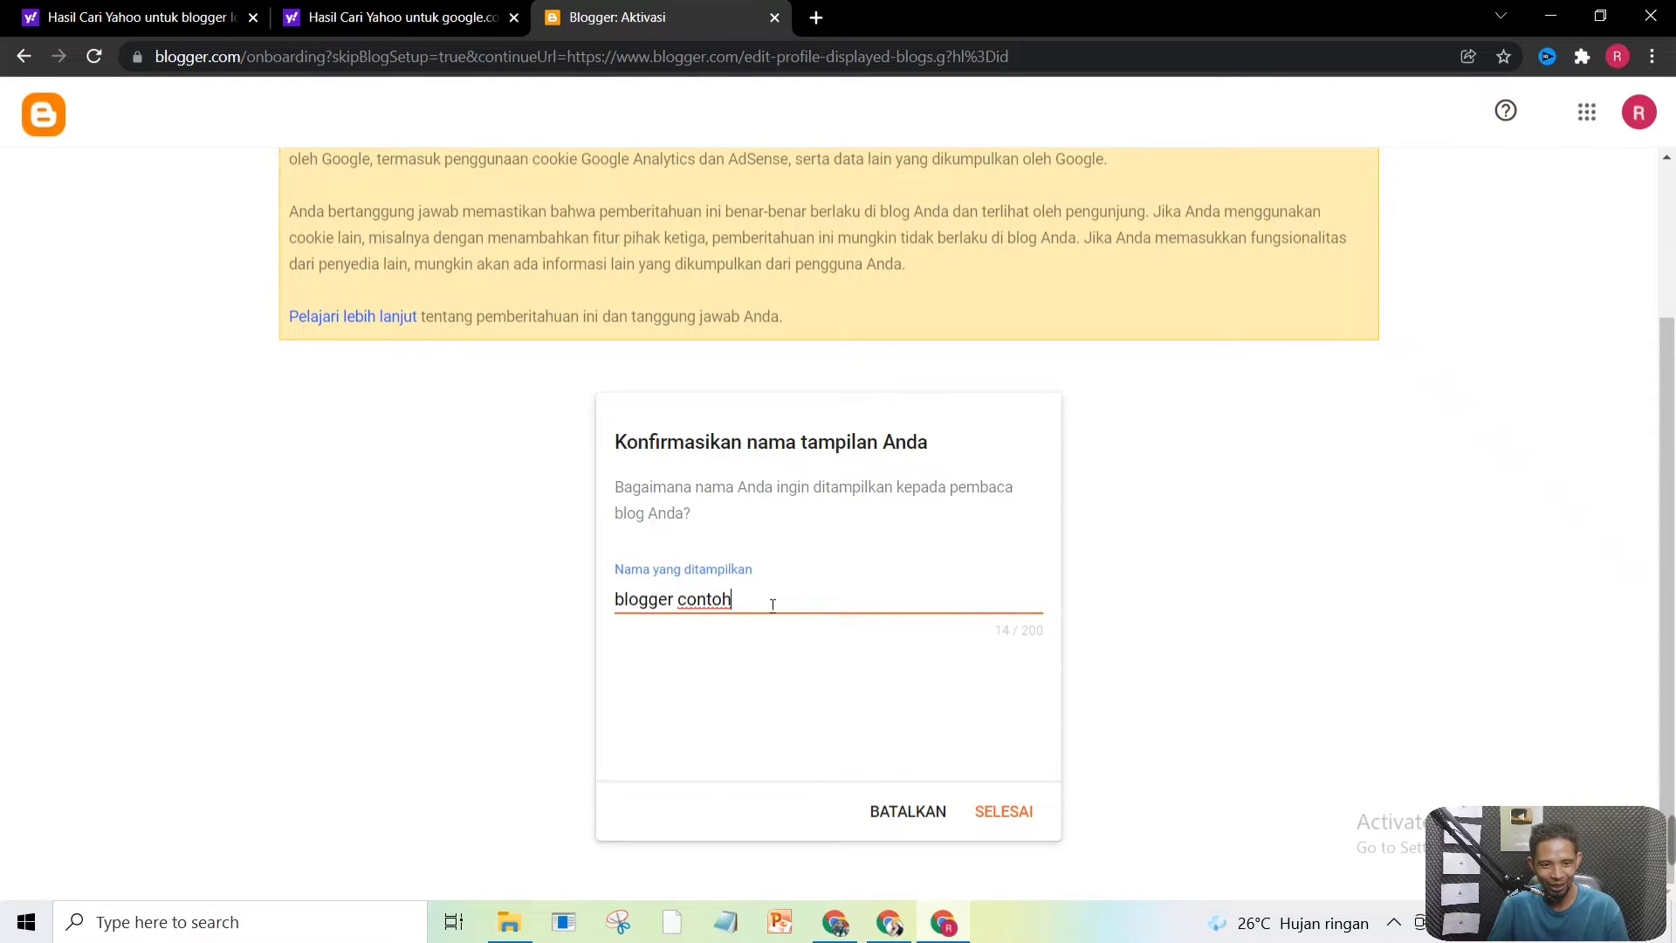
{"action": "left_click", "coordinate": [1006, 816]}
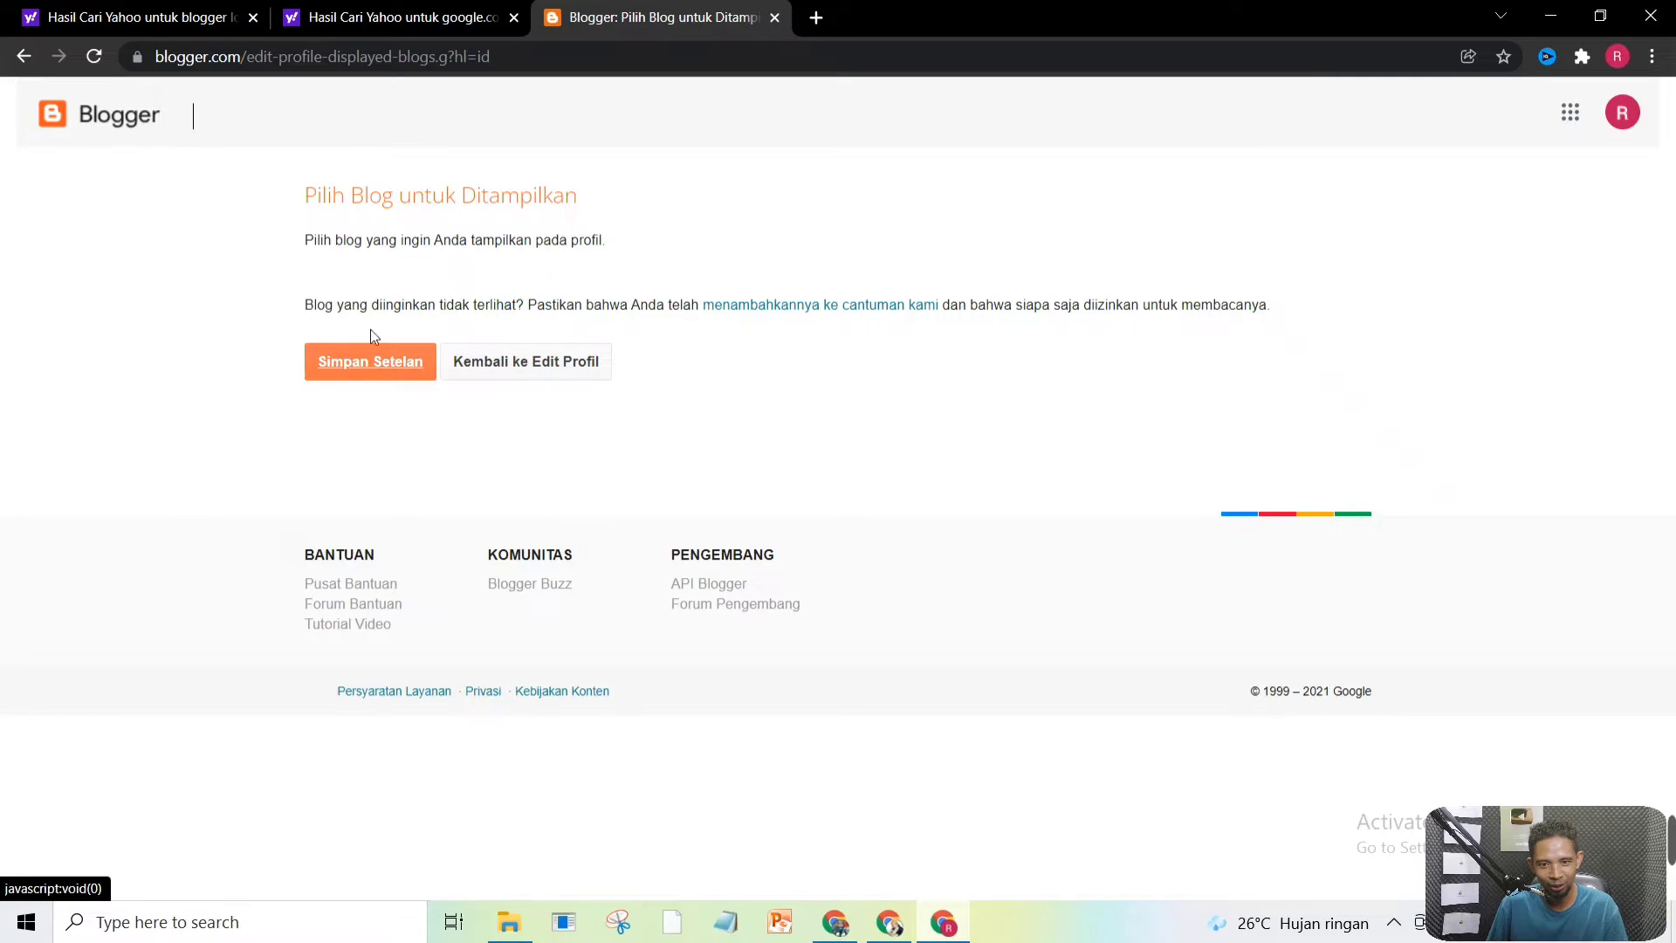
Step: Save the displayed-blogs settings and go to the Blogger dashboard's Daftar Bacaan reading list
{"action": "left_click", "coordinate": [374, 369]}
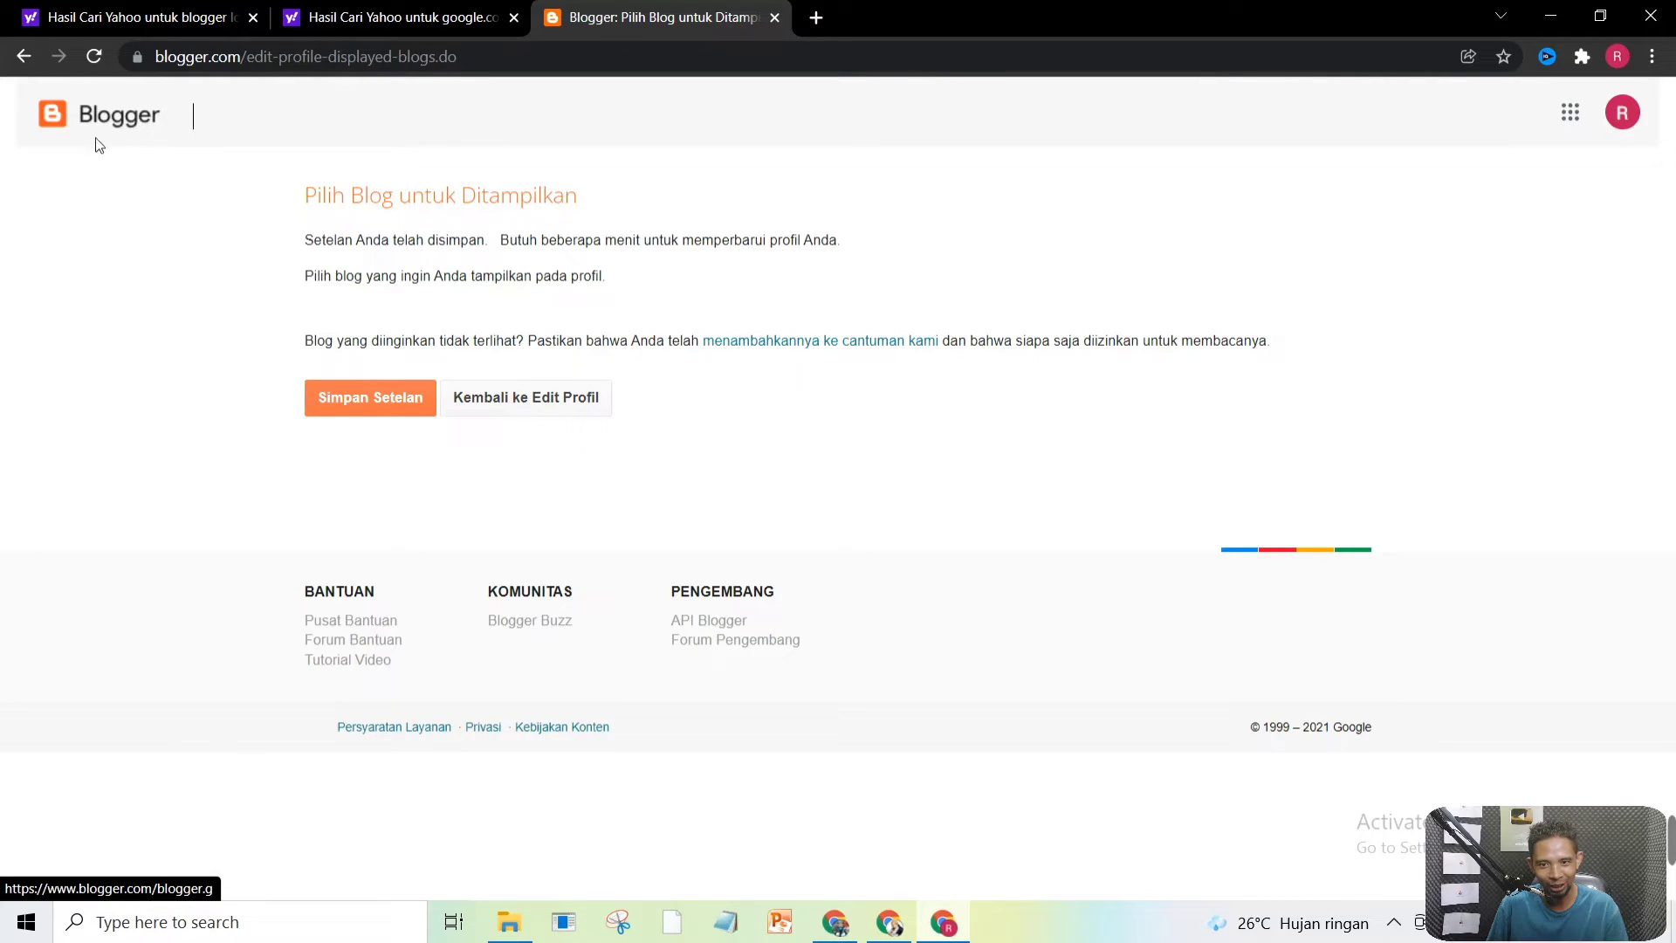
{"action": "left_click", "coordinate": [119, 124]}
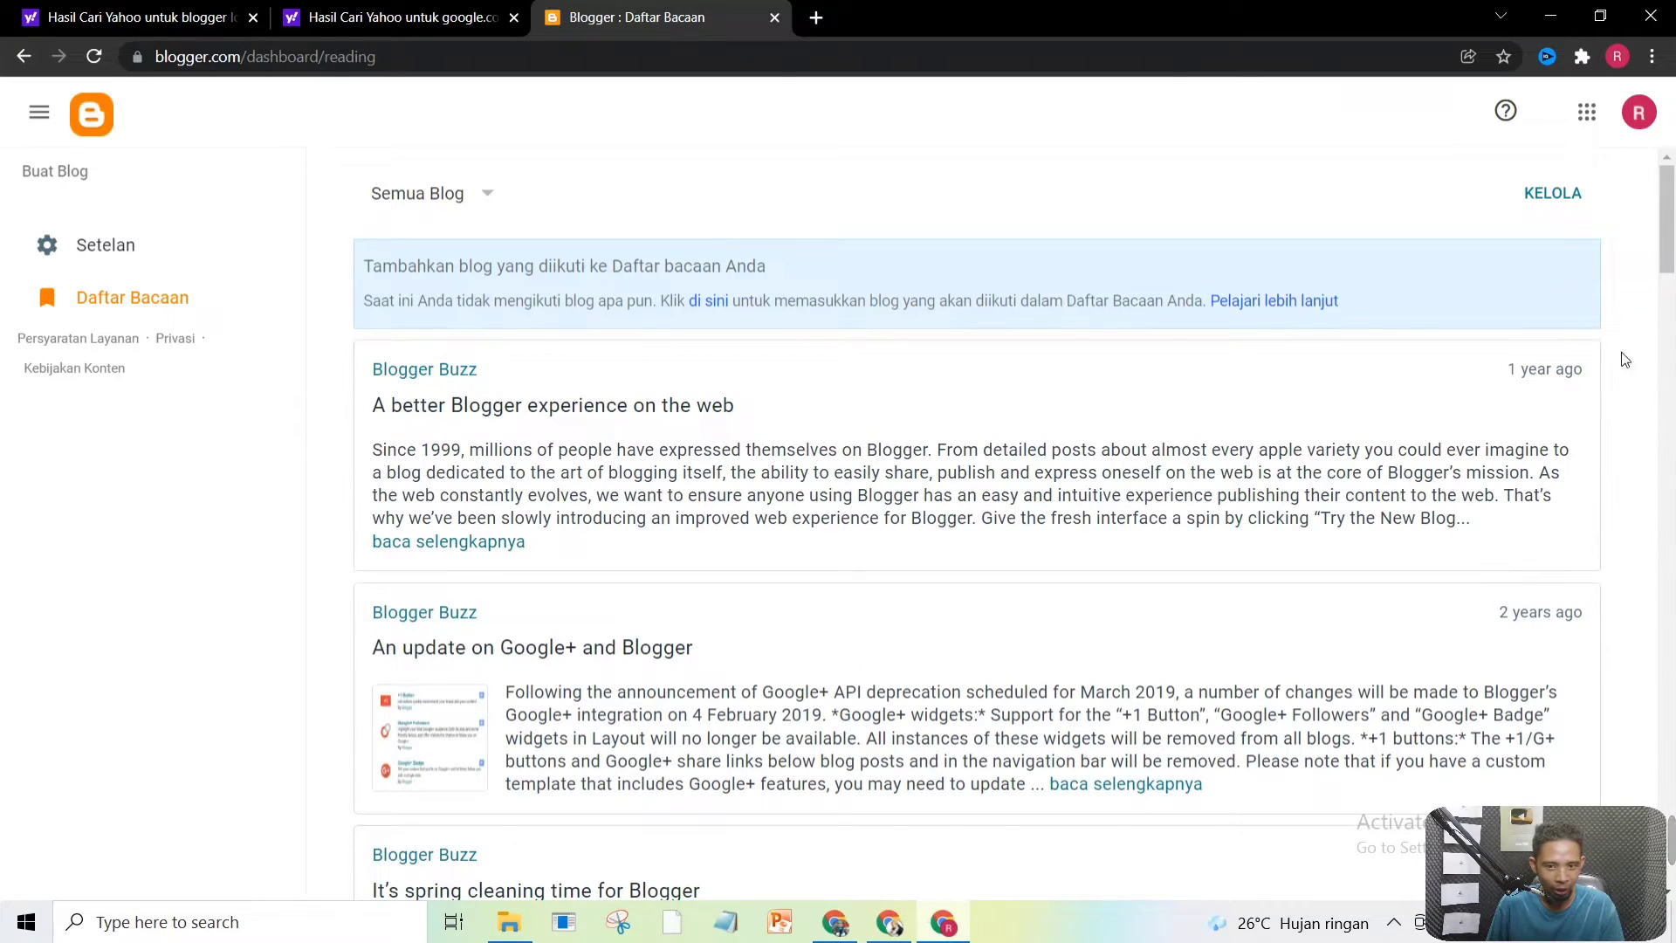
{"action": "scroll", "coordinate": [1225, 642], "scroll_direction": "down", "scroll_amount": 9}
{"action": "scroll", "coordinate": [1225, 642], "scroll_direction": "up", "scroll_amount": 10}
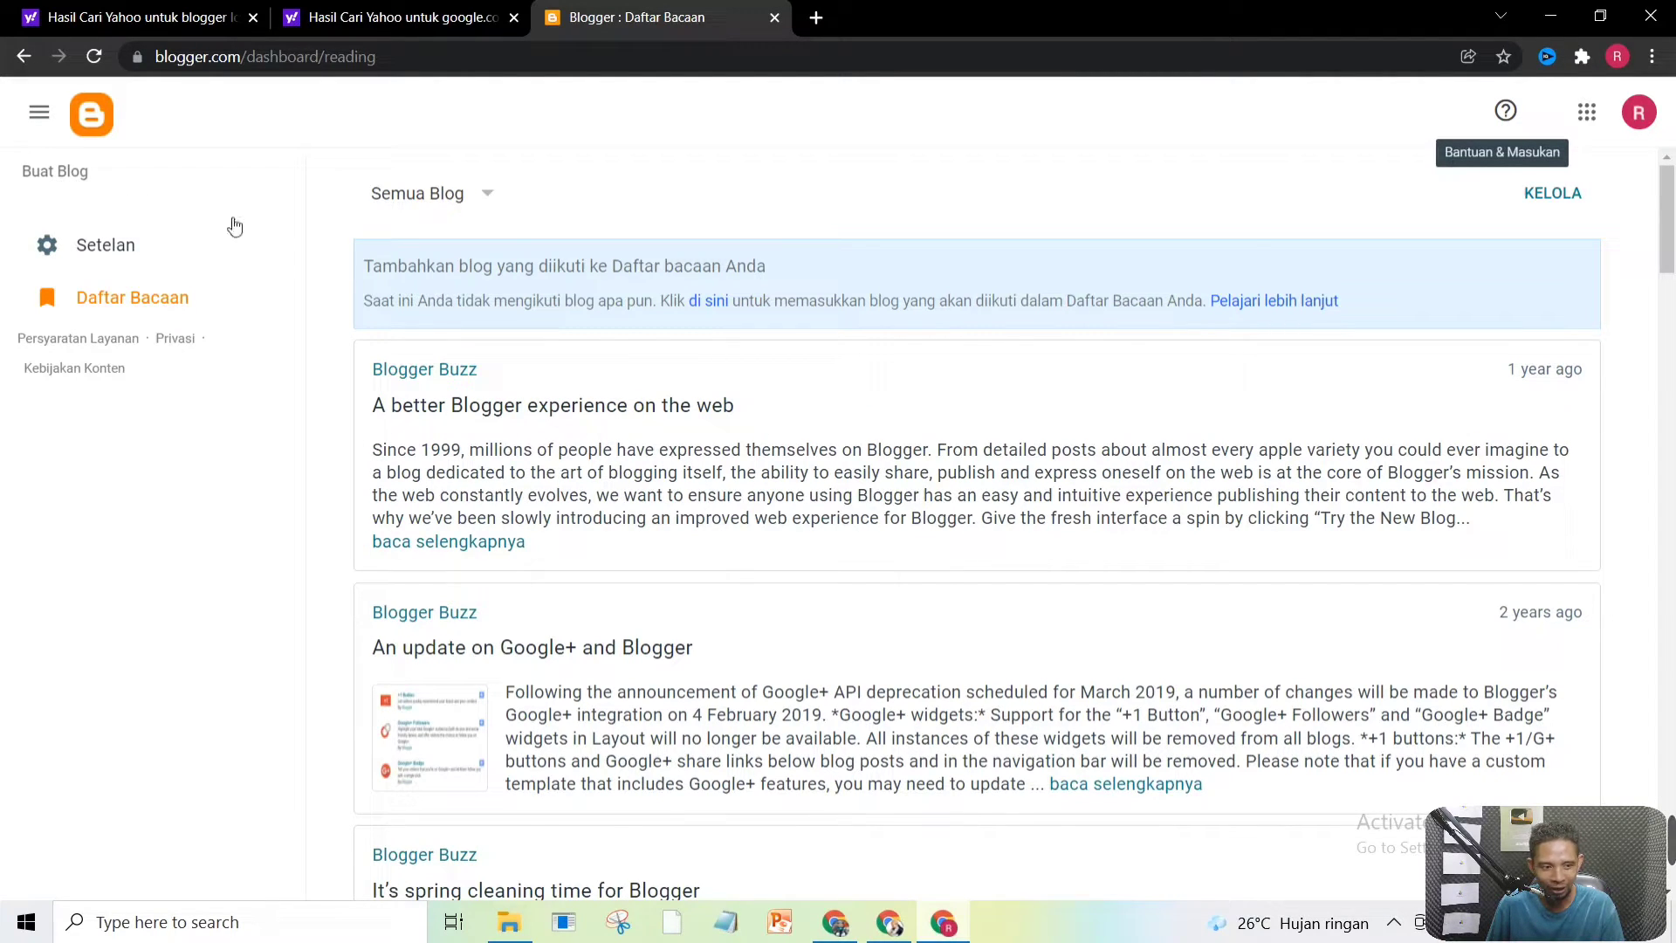
{"action": "mouse_move", "coordinate": [1671, 839]}
{"action": "left_click", "coordinate": [1620, 840]}
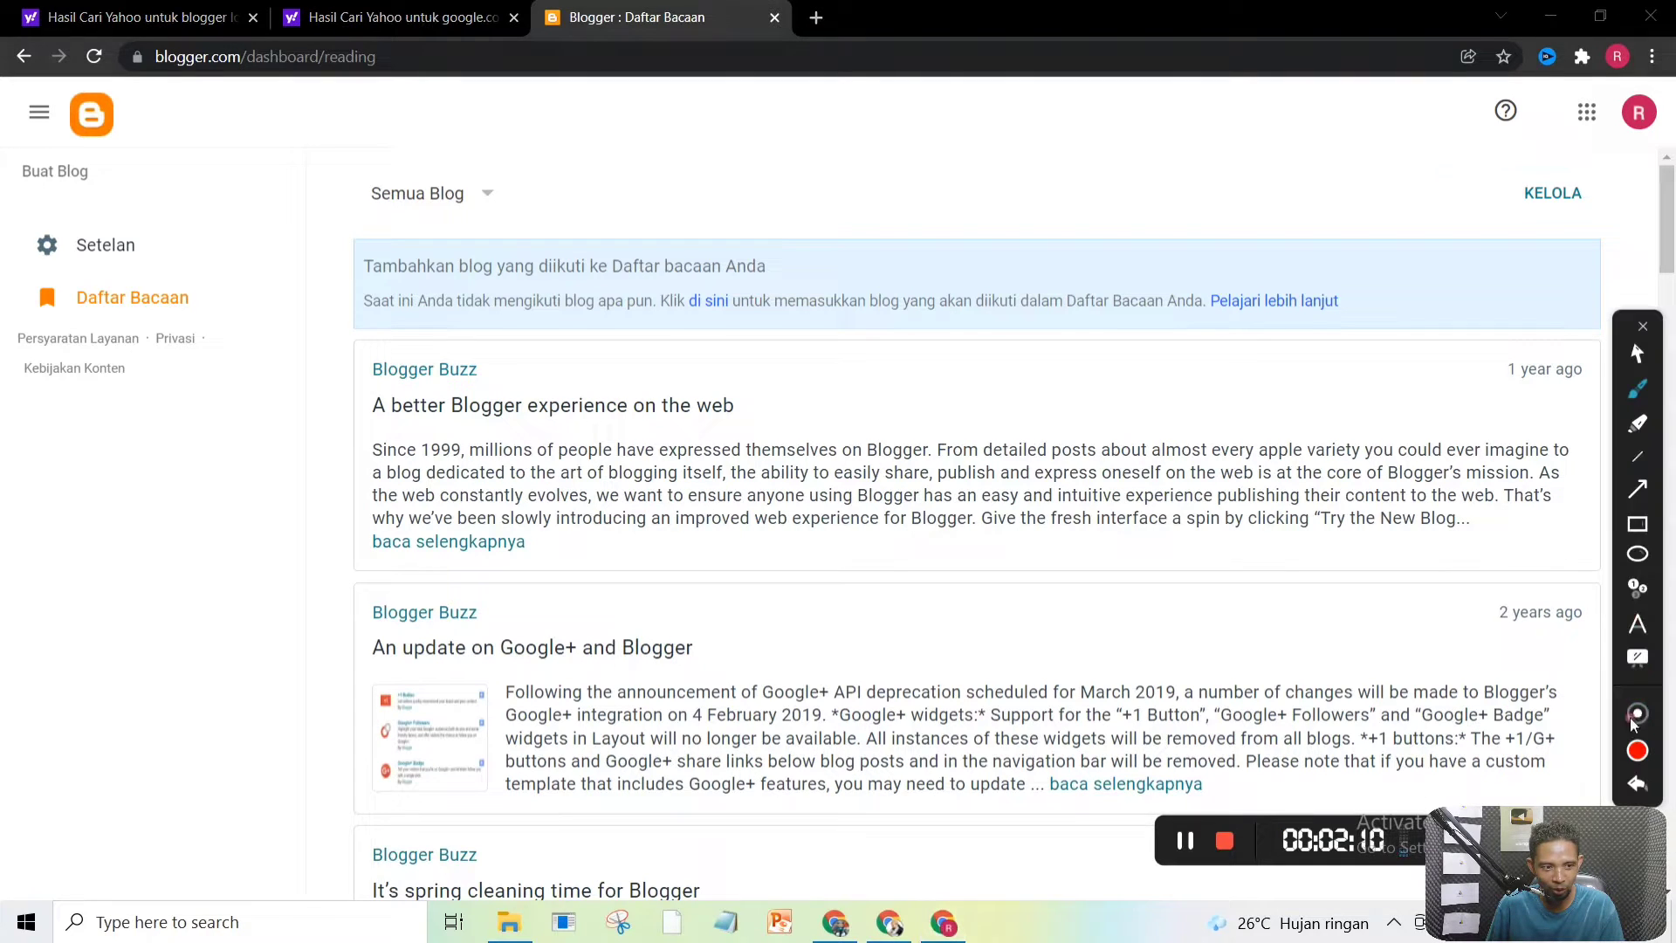
{"action": "left_click", "coordinate": [1638, 489]}
{"action": "mouse_move", "coordinate": [831, 378]}
{"action": "left_mouse_down"}
{"action": "mouse_move", "coordinate": [79, 168]}
{"action": "mouse_move", "coordinate": [100, 183]}
{"action": "left_mouse_up"}
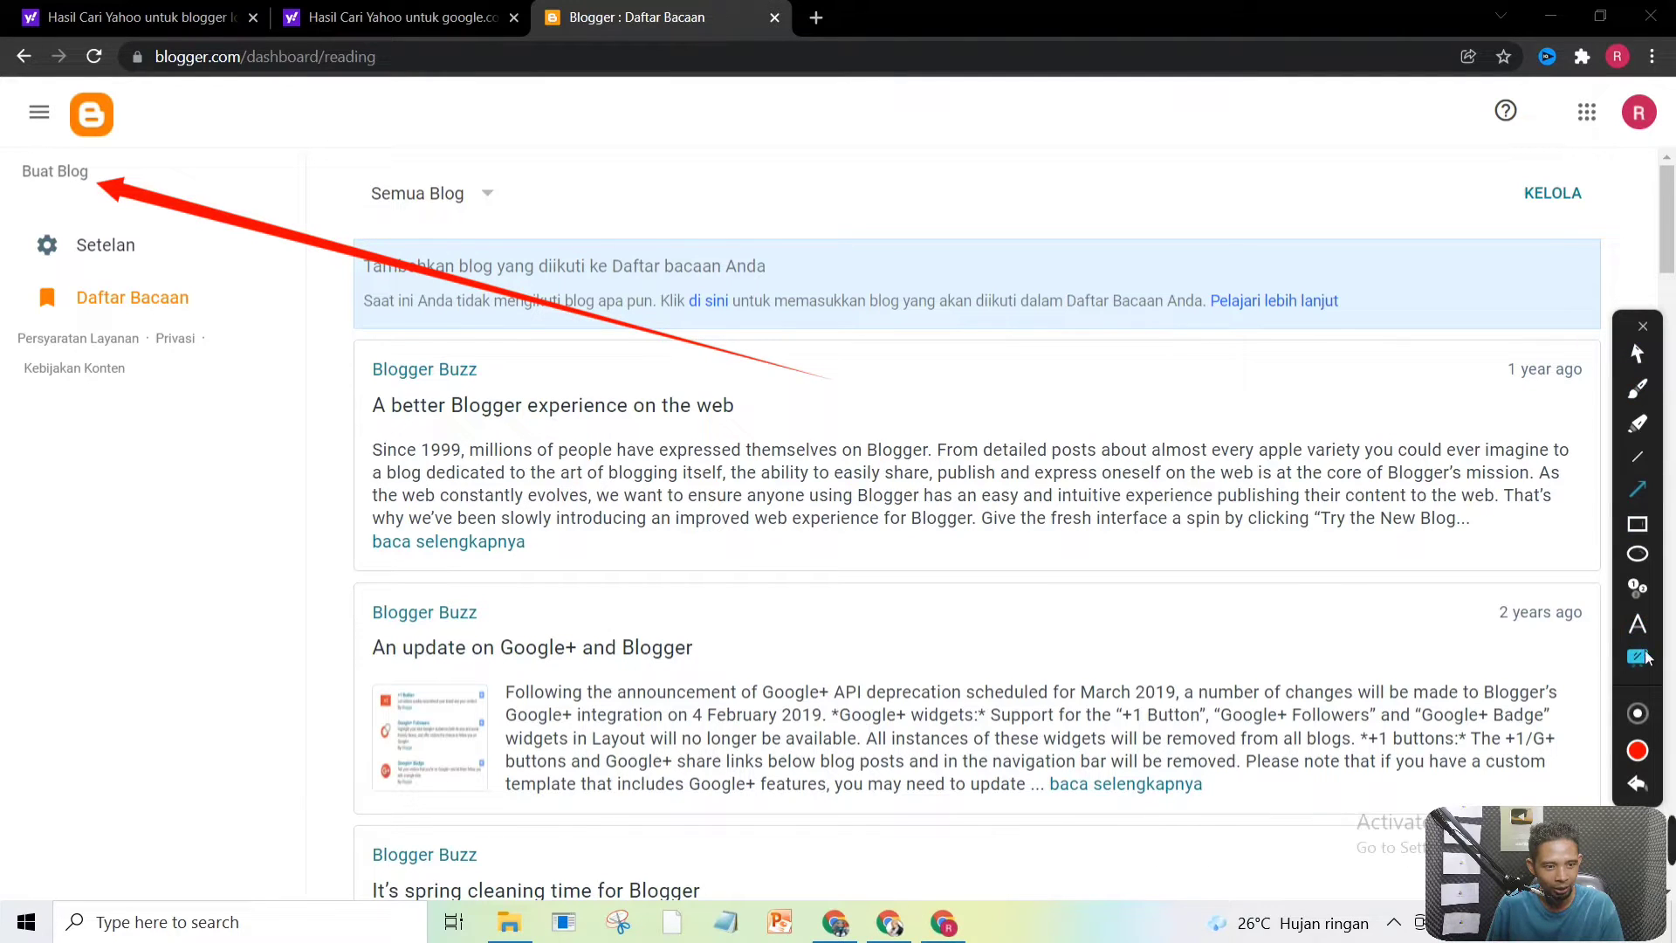
{"action": "left_click", "coordinate": [1621, 840]}
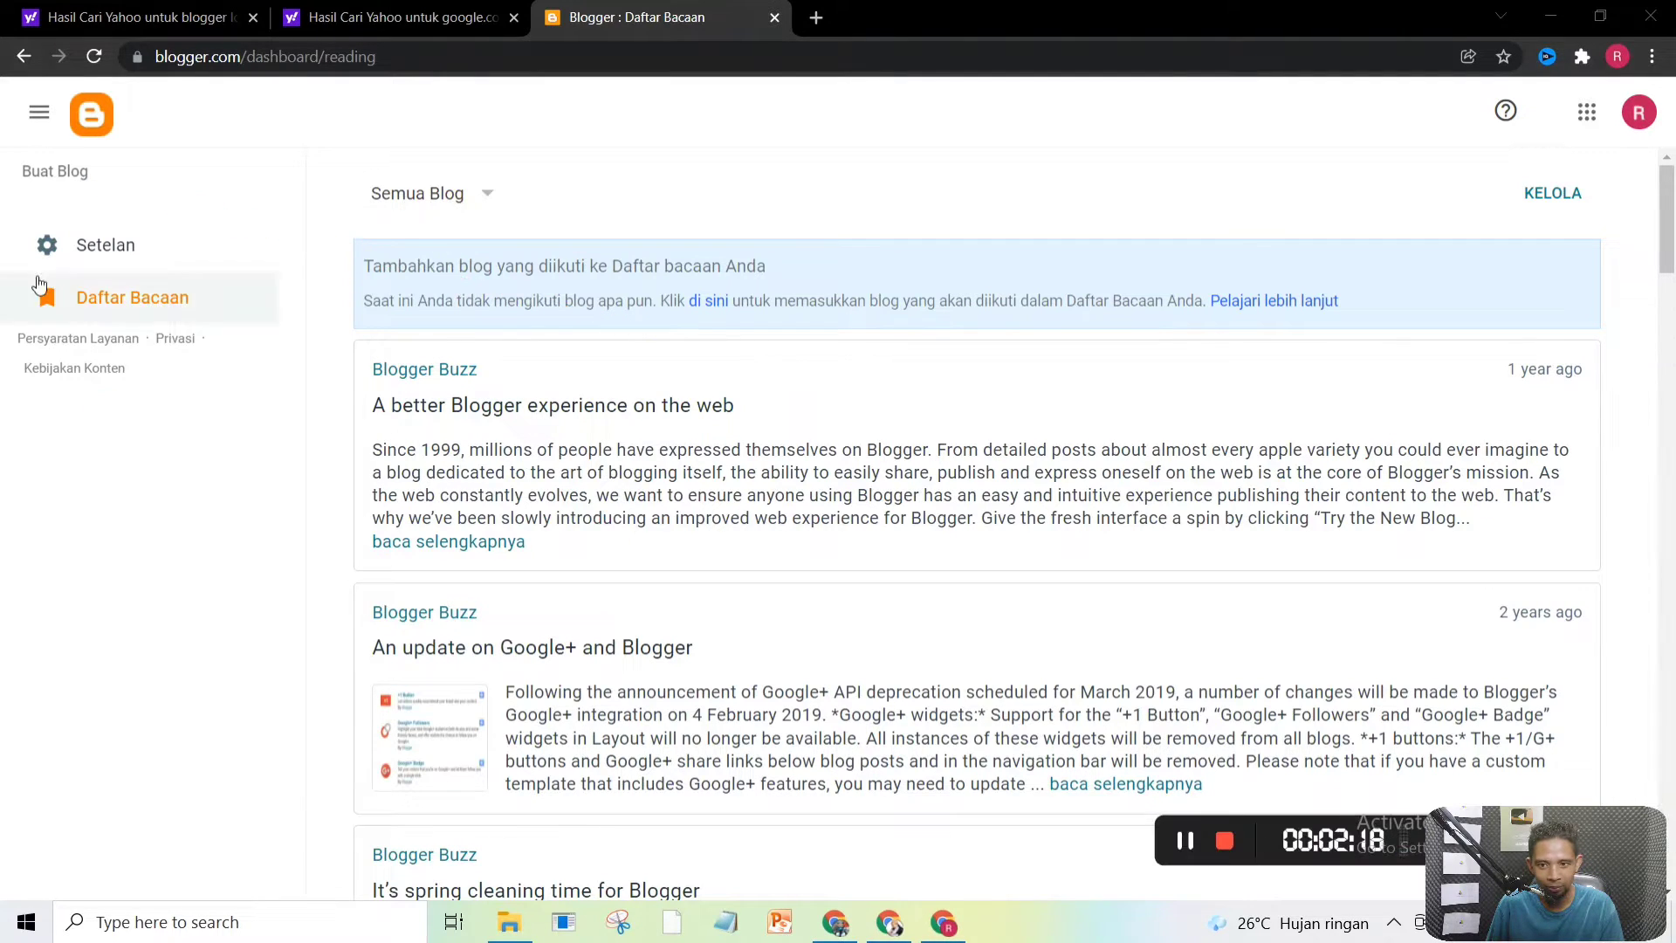
Step: Start a new blog titled 'gurumedia' and try the address guru2022
{"action": "left_click", "coordinate": [54, 171]}
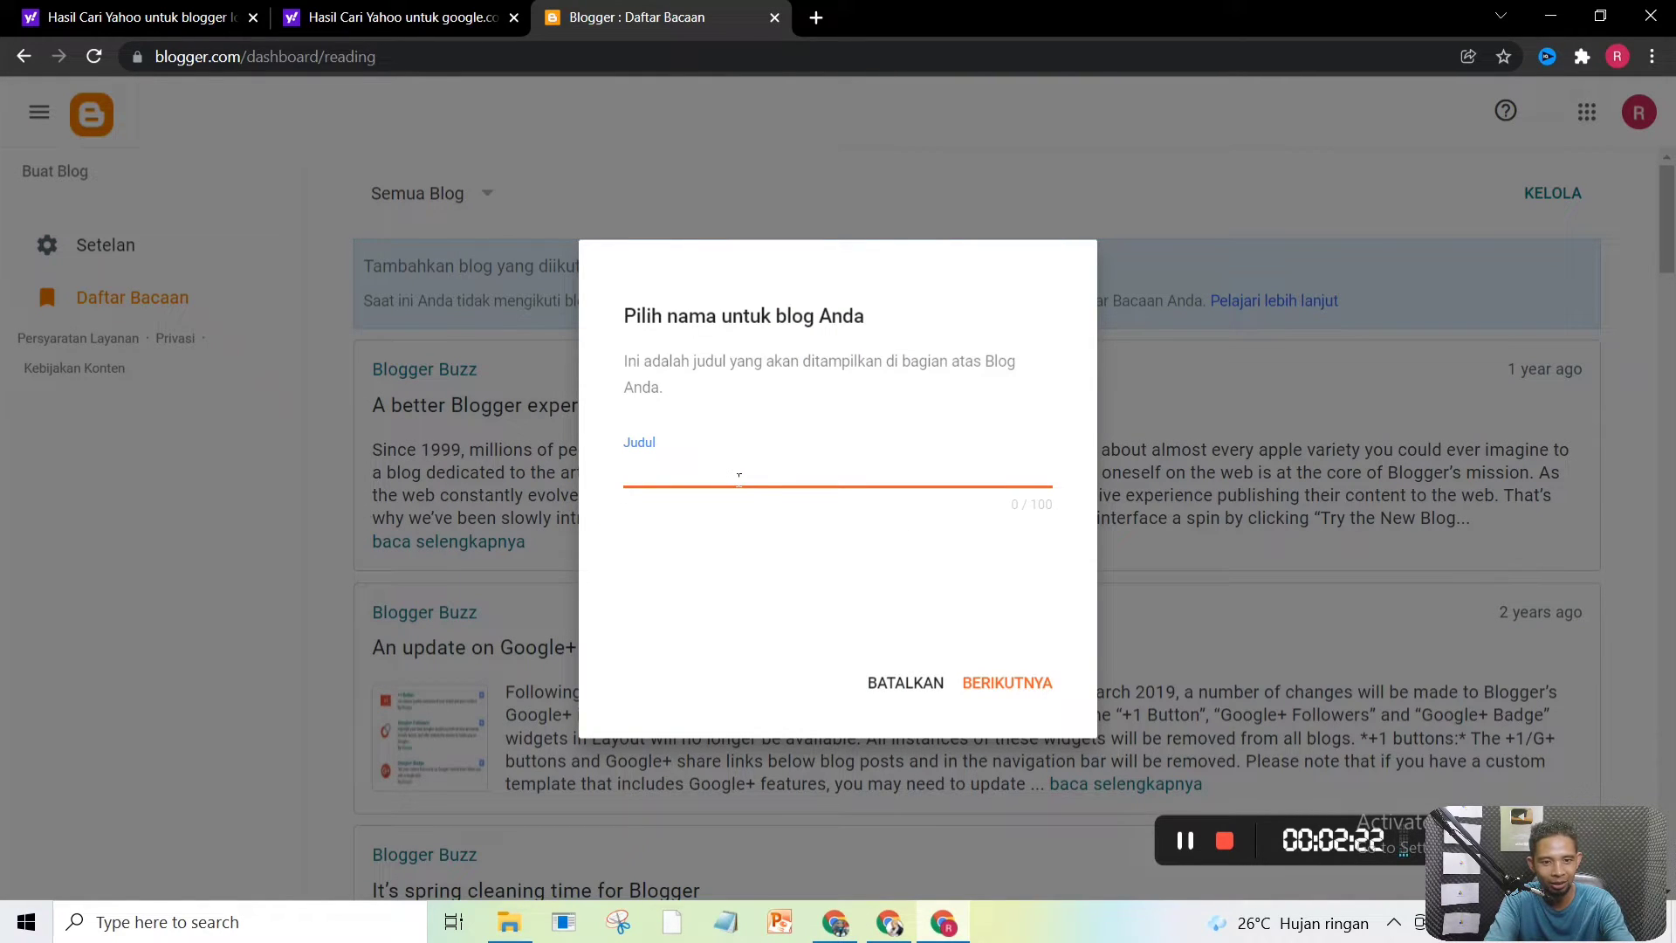
{"action": "type", "text": "gur"}
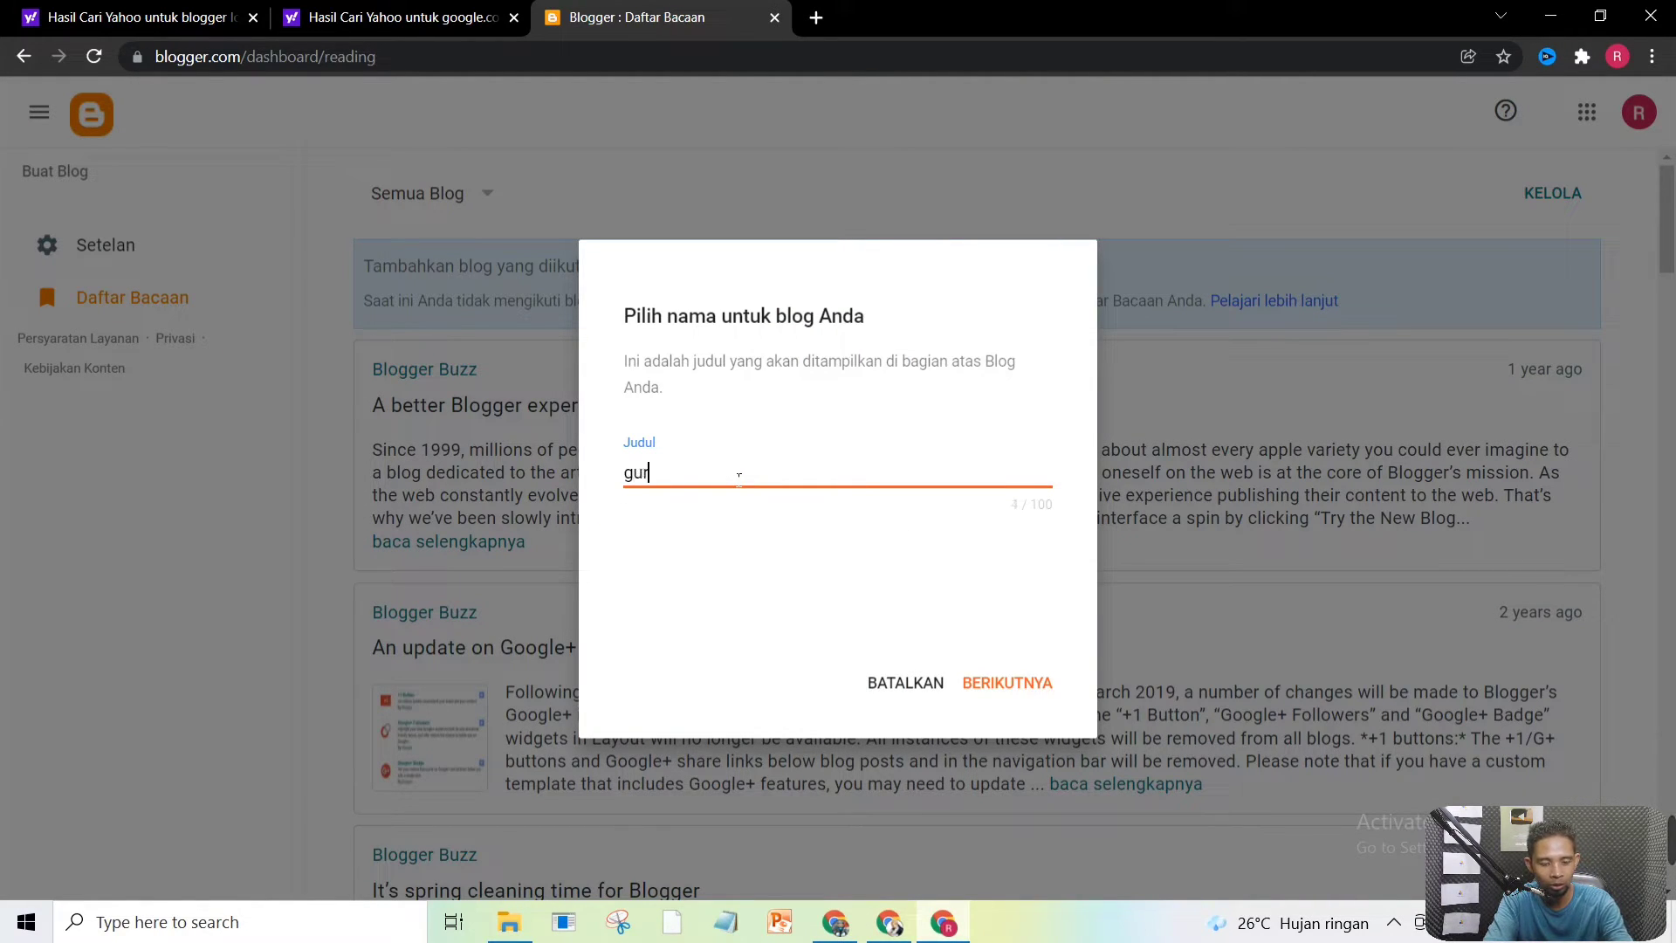
{"action": "type", "text": "umedia"}
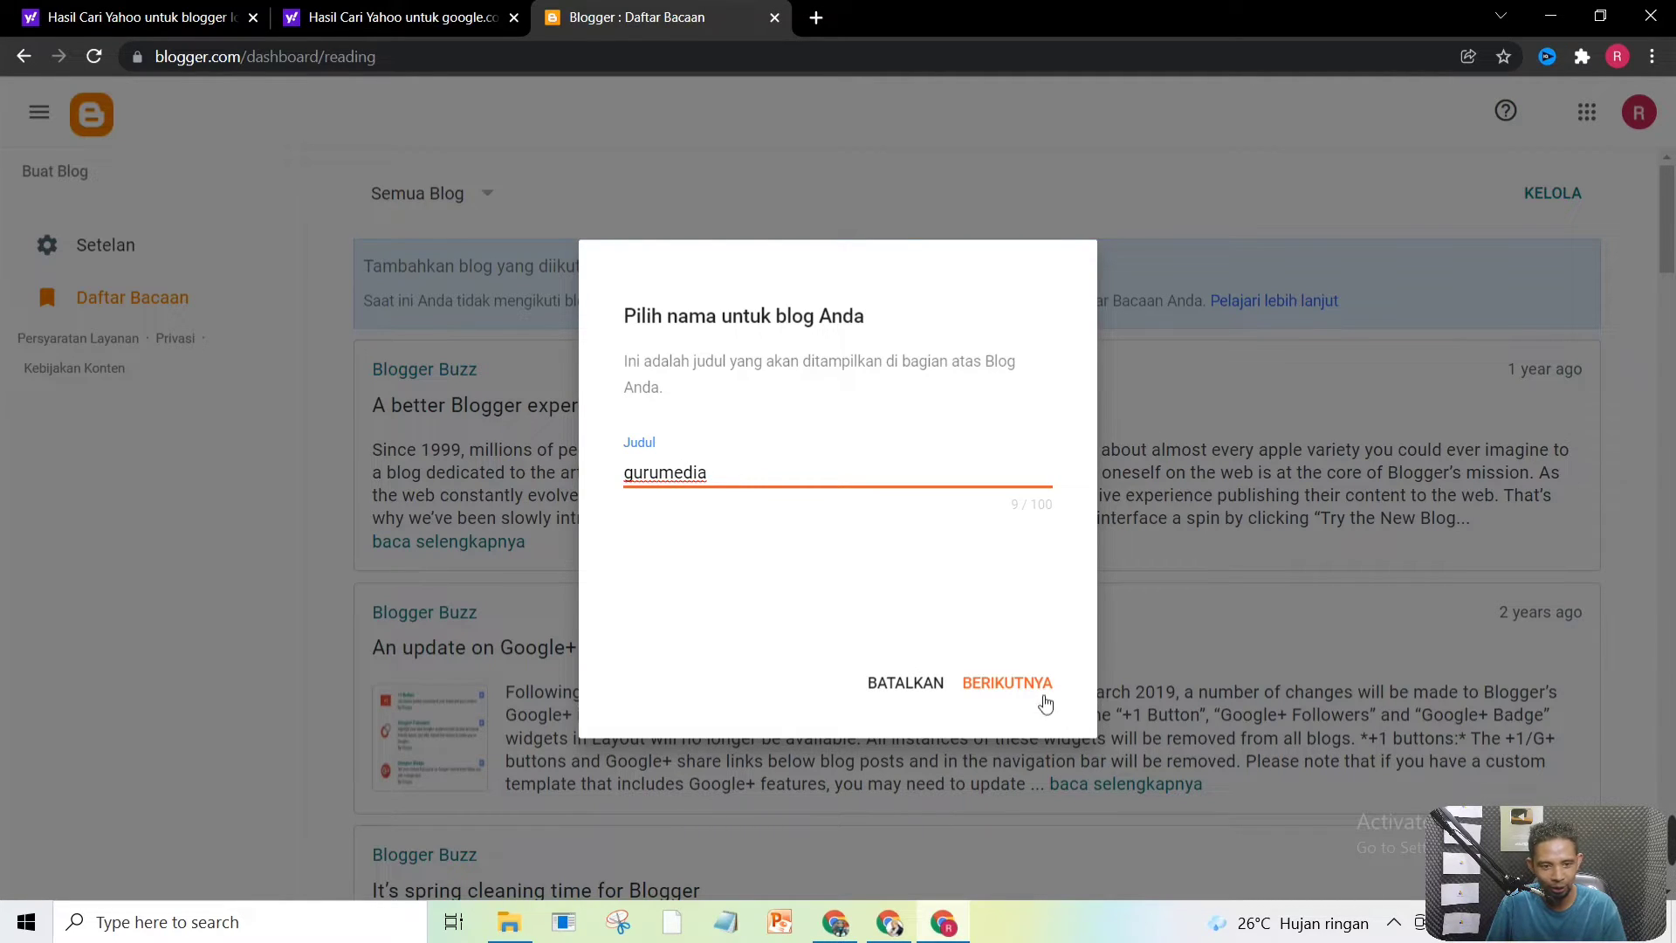
{"action": "left_click", "coordinate": [1032, 690]}
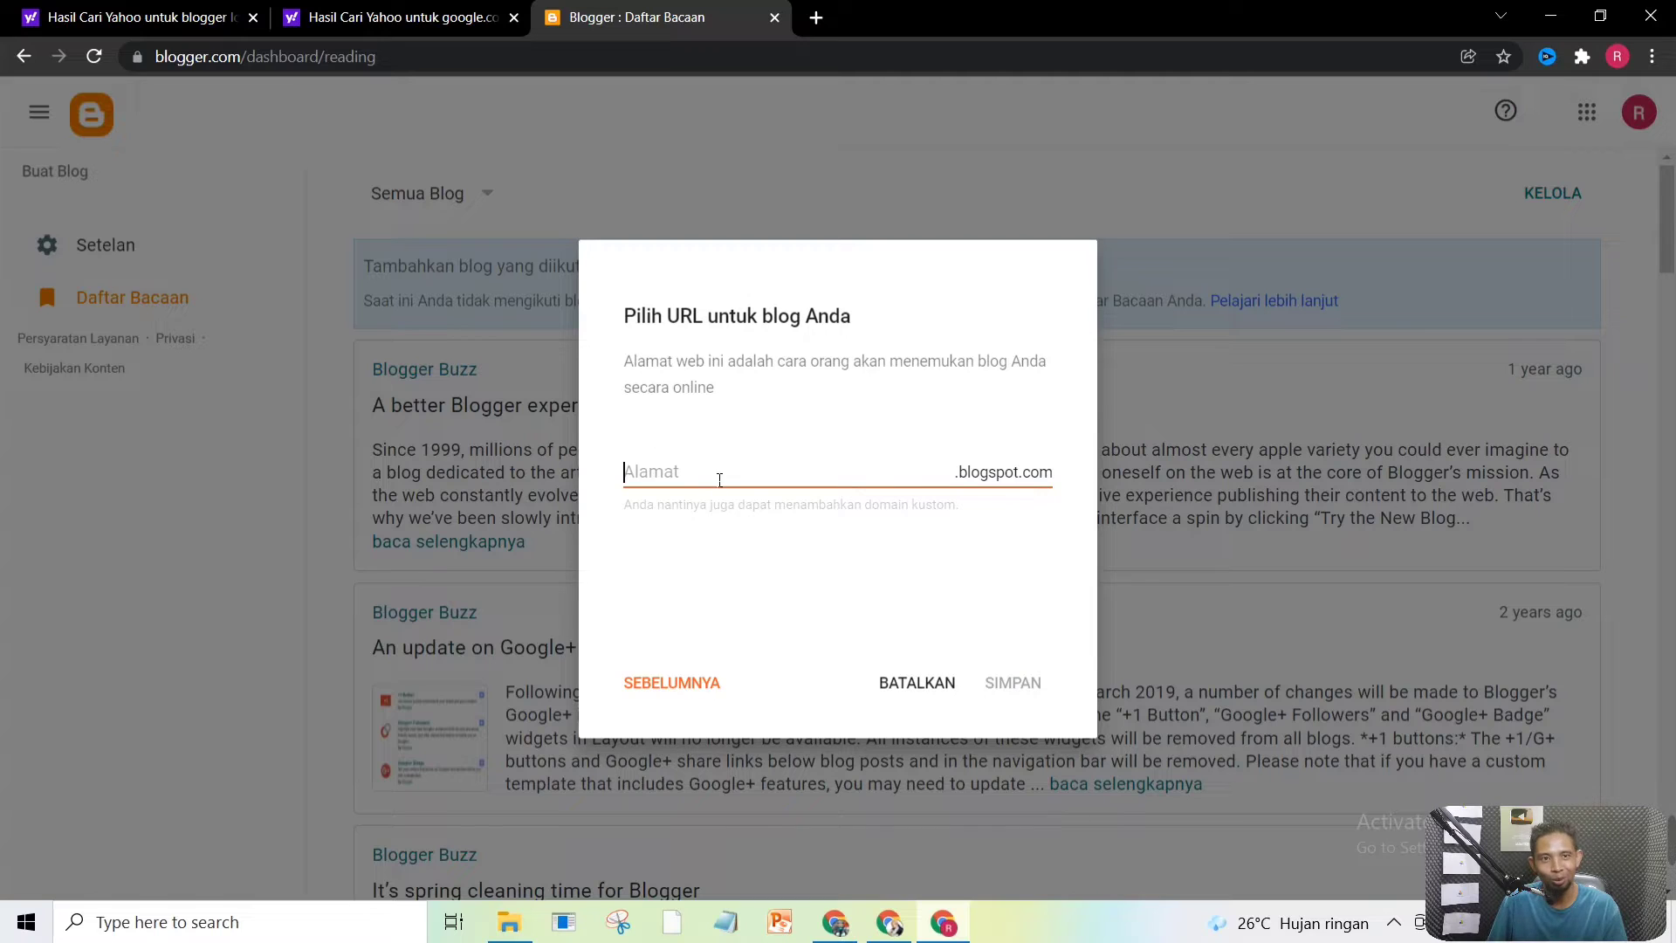
{"action": "left_click", "coordinate": [719, 479]}
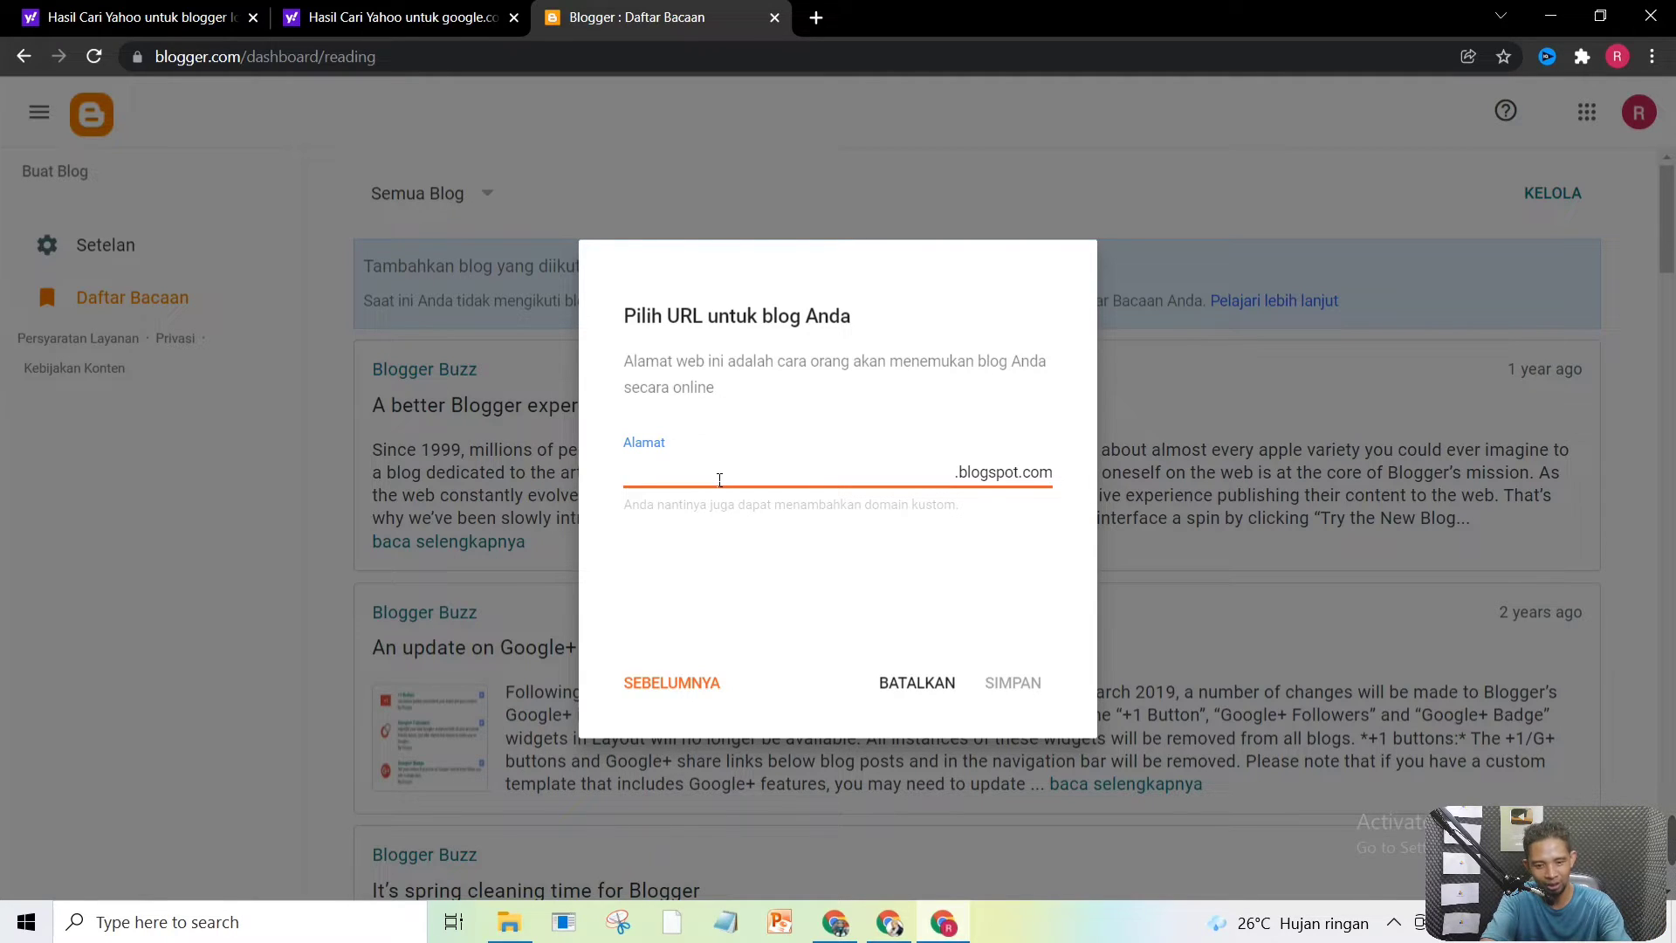
{"action": "type", "text": "guru"}
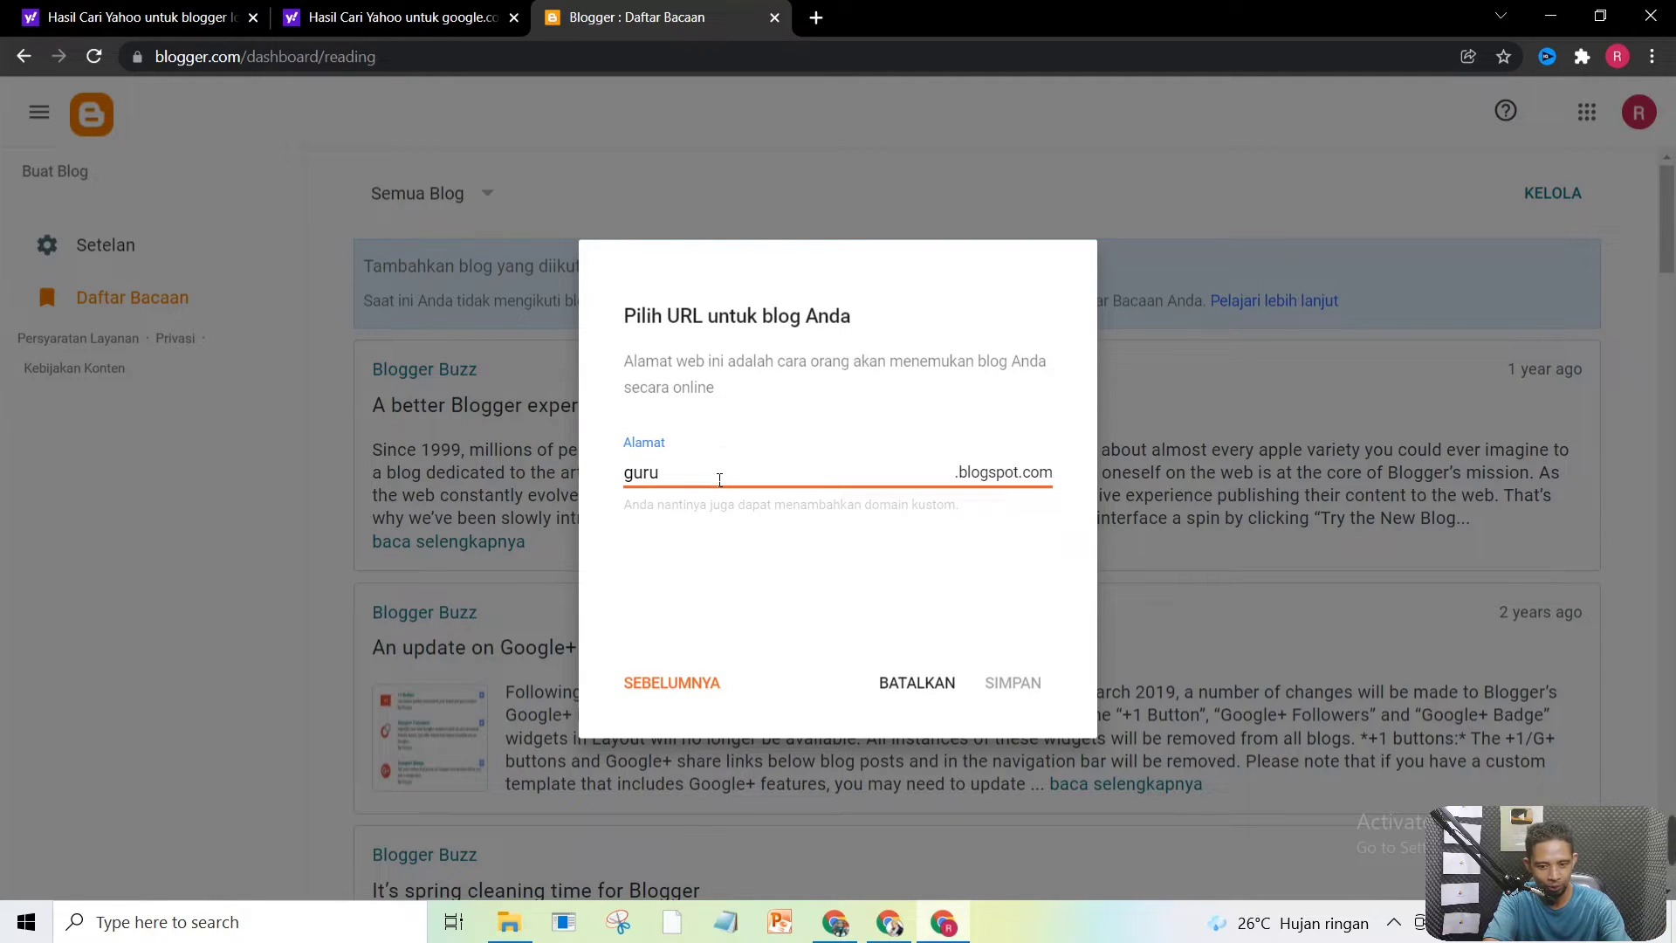
{"action": "type", "text": "2022"}
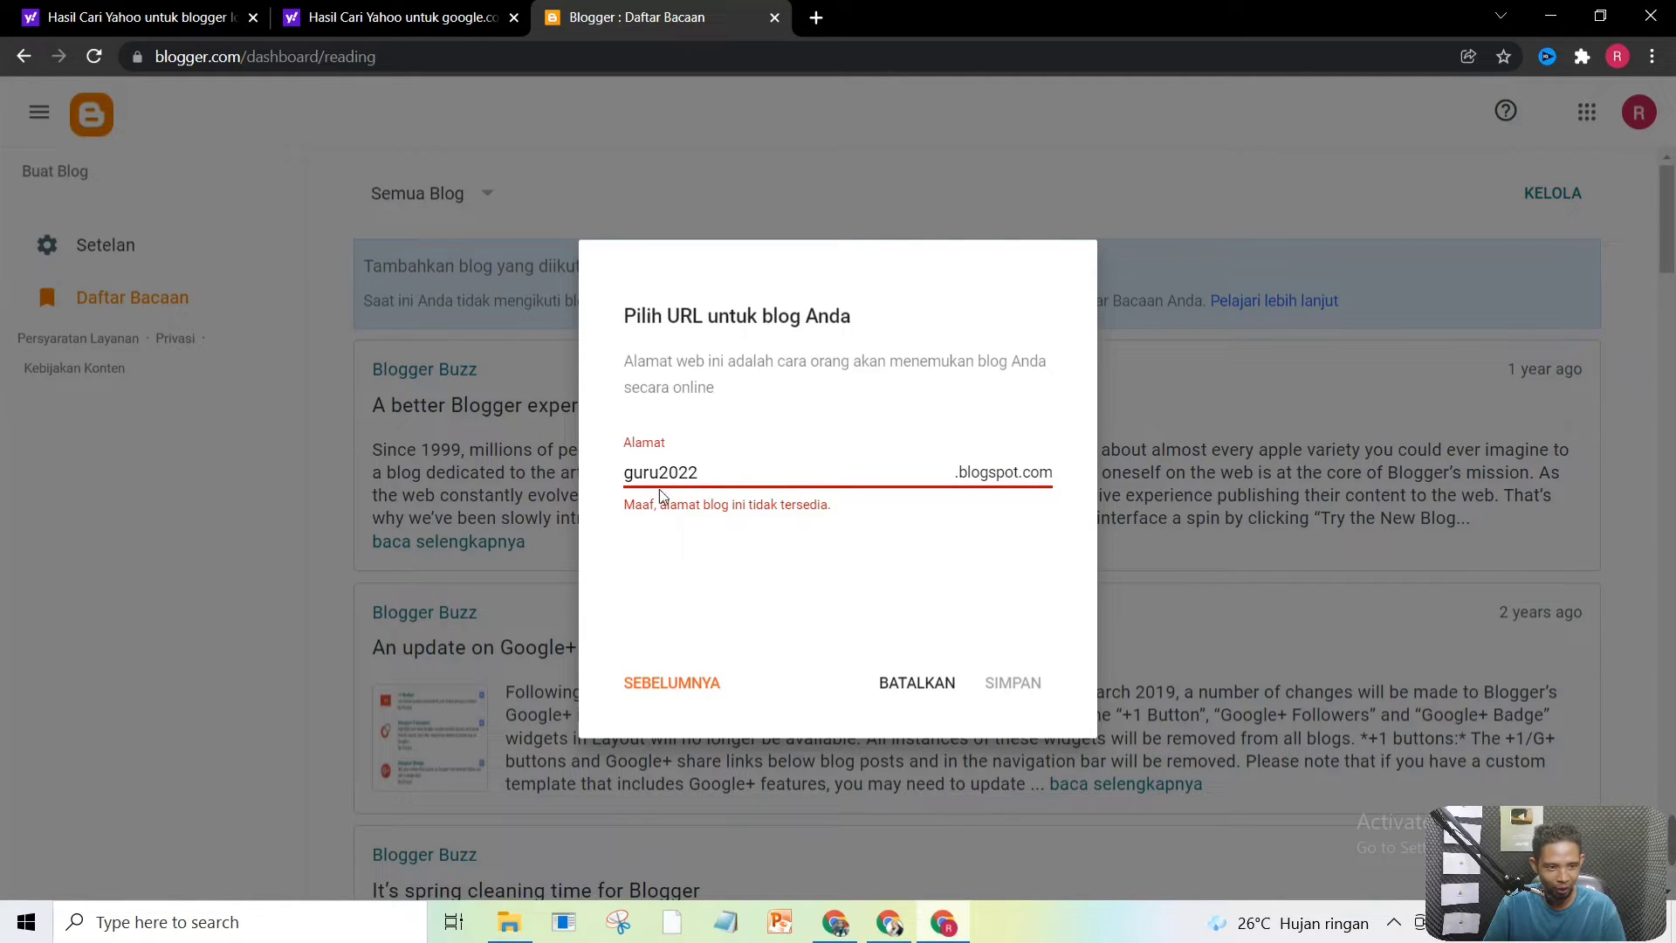
Step: Replace the unavailable address with guruhebat2022 and save to create the blog
{"action": "left_click", "coordinate": [1638, 840]}
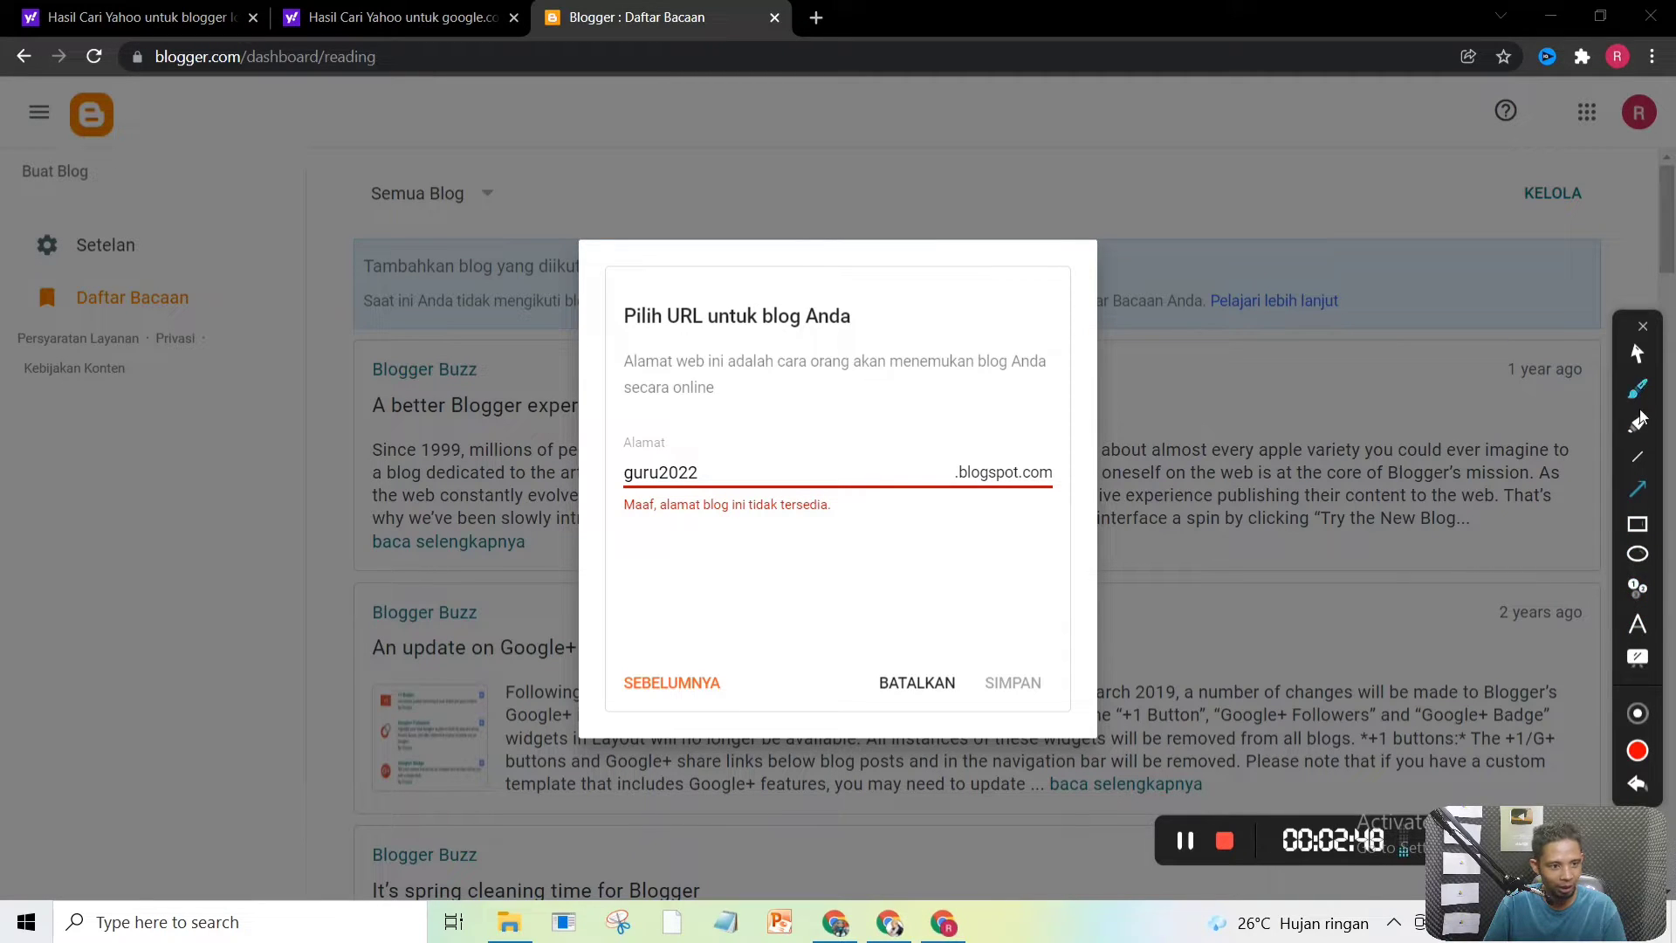
{"action": "mouse_move", "coordinate": [1314, 706]}
{"action": "left_mouse_down"}
{"action": "mouse_move", "coordinate": [772, 578]}
{"action": "mouse_move", "coordinate": [762, 542]}
{"action": "left_mouse_up"}
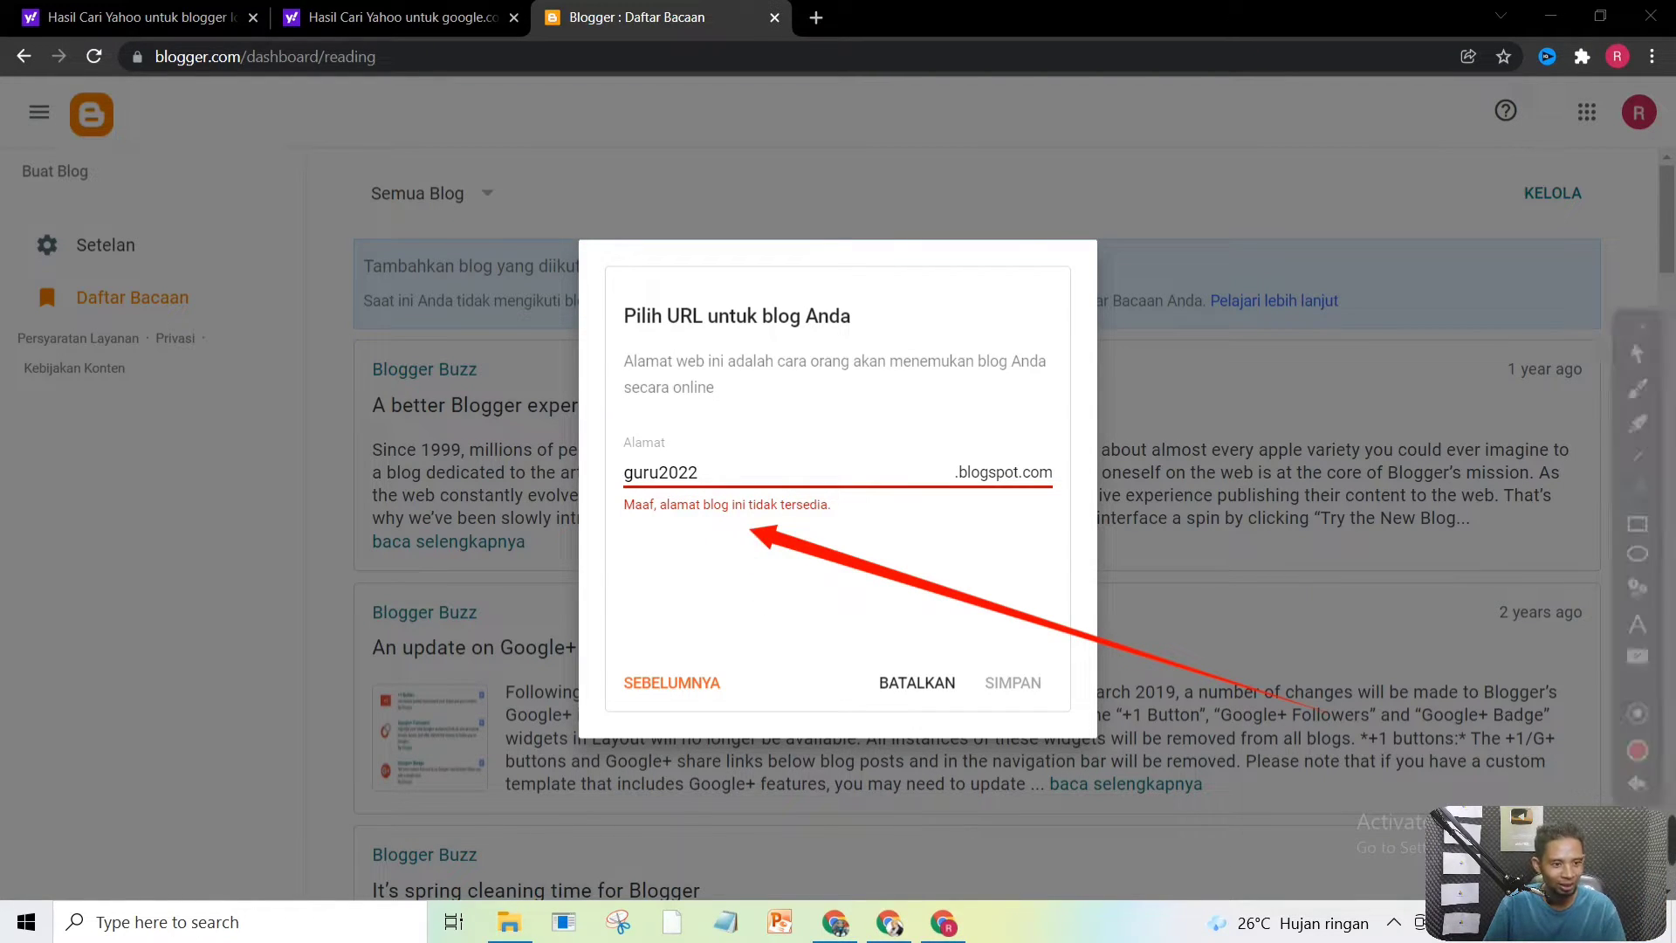
{"action": "mouse_move", "coordinate": [1670, 840]}
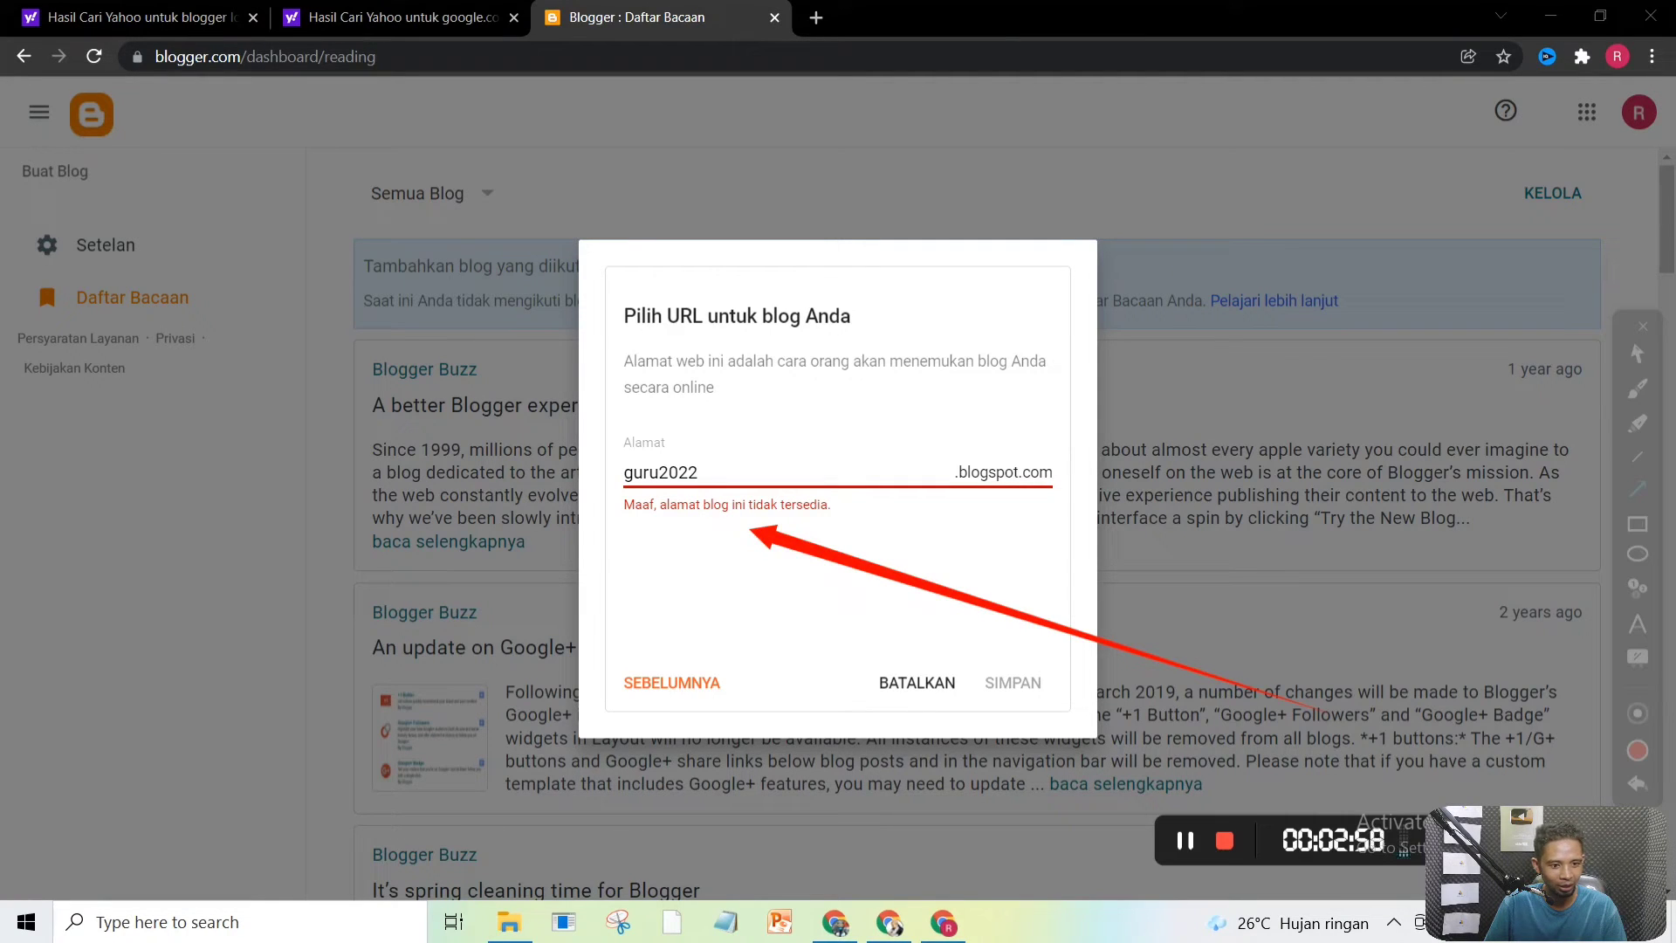
{"action": "left_click", "coordinate": [1572, 840]}
{"action": "left_click_drag", "start_coordinate": [733, 472], "coordinate": [587, 483]}
{"action": "type", "text": "guru"}
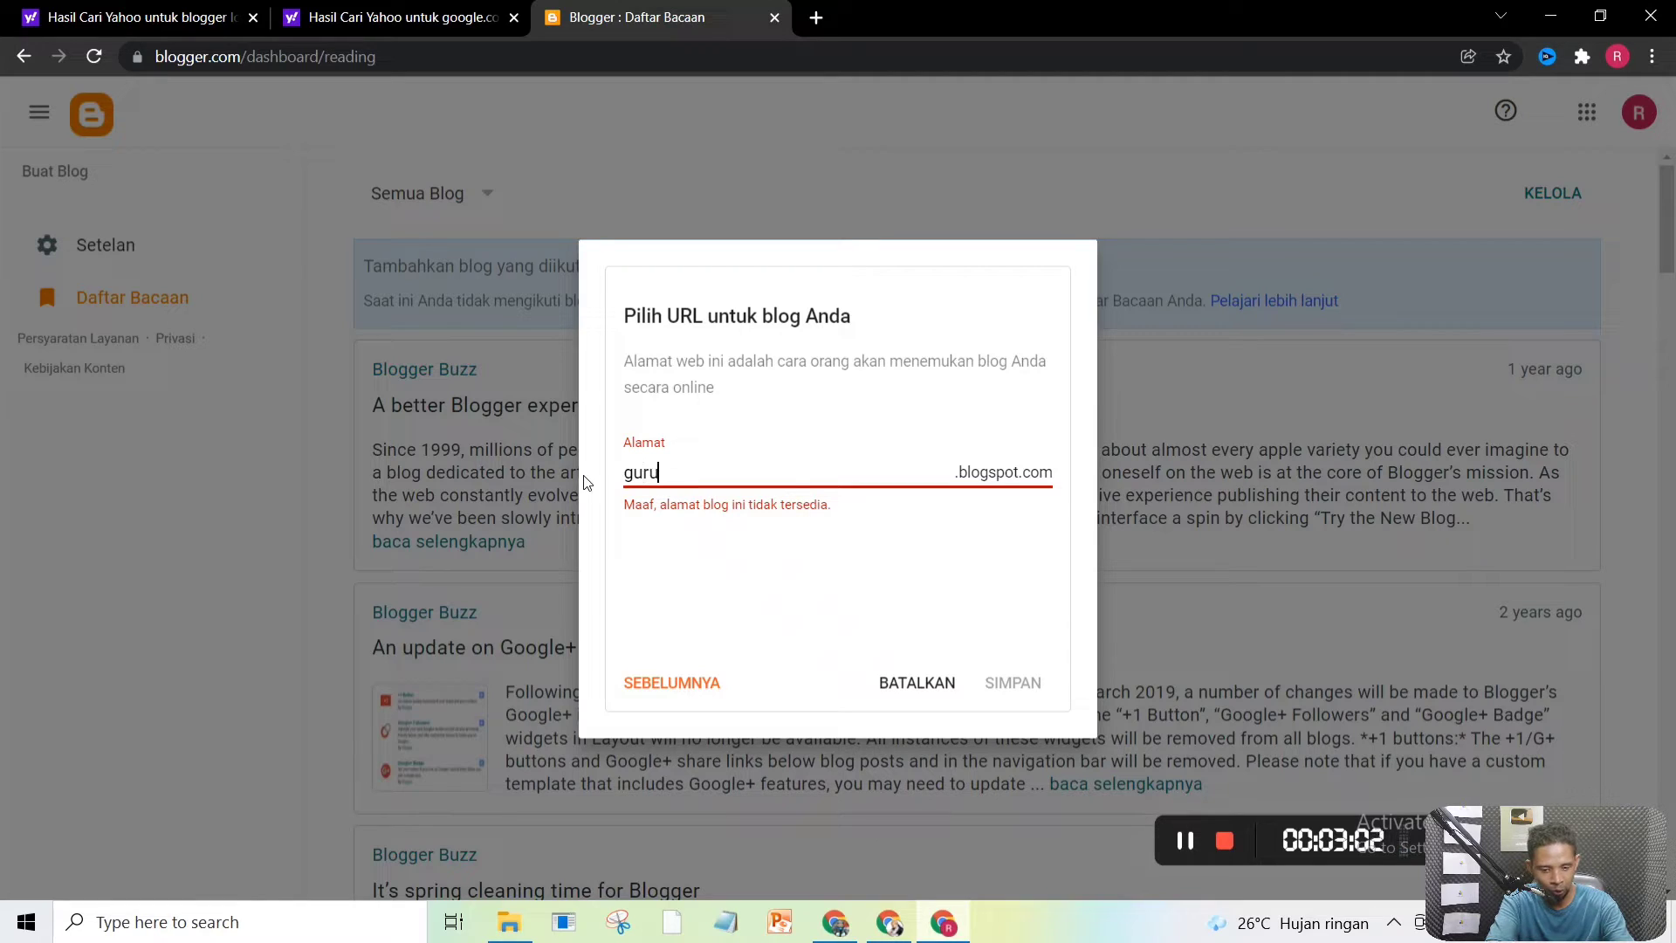
{"action": "type", "text": "hebat"}
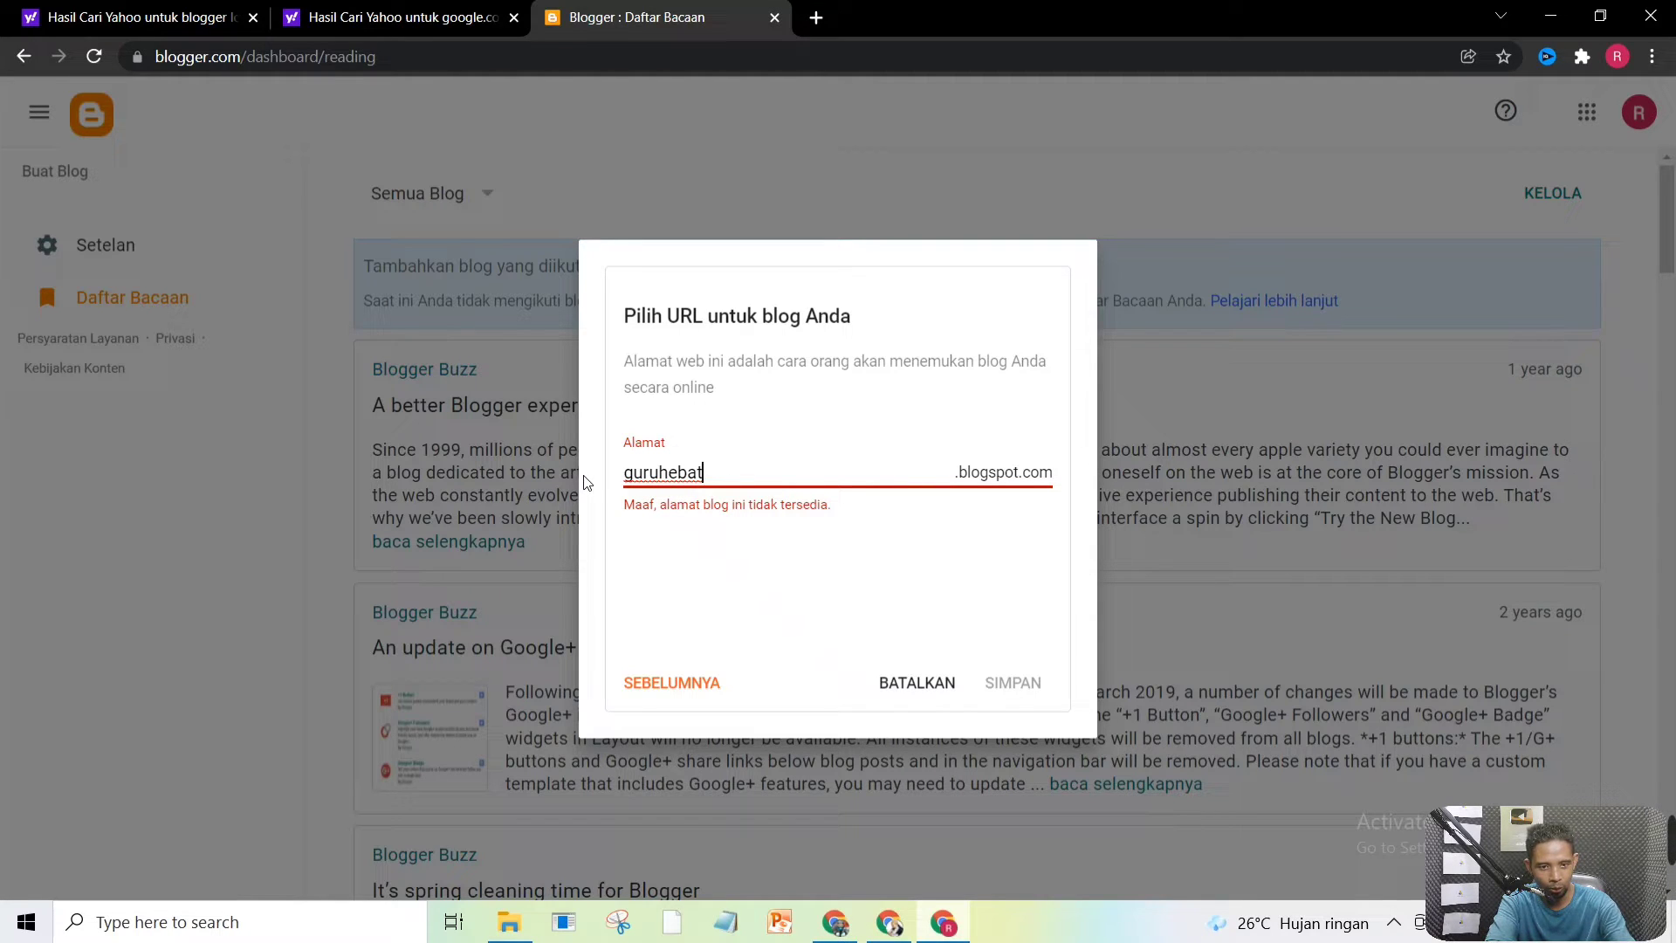
{"action": "type", "text": "2022"}
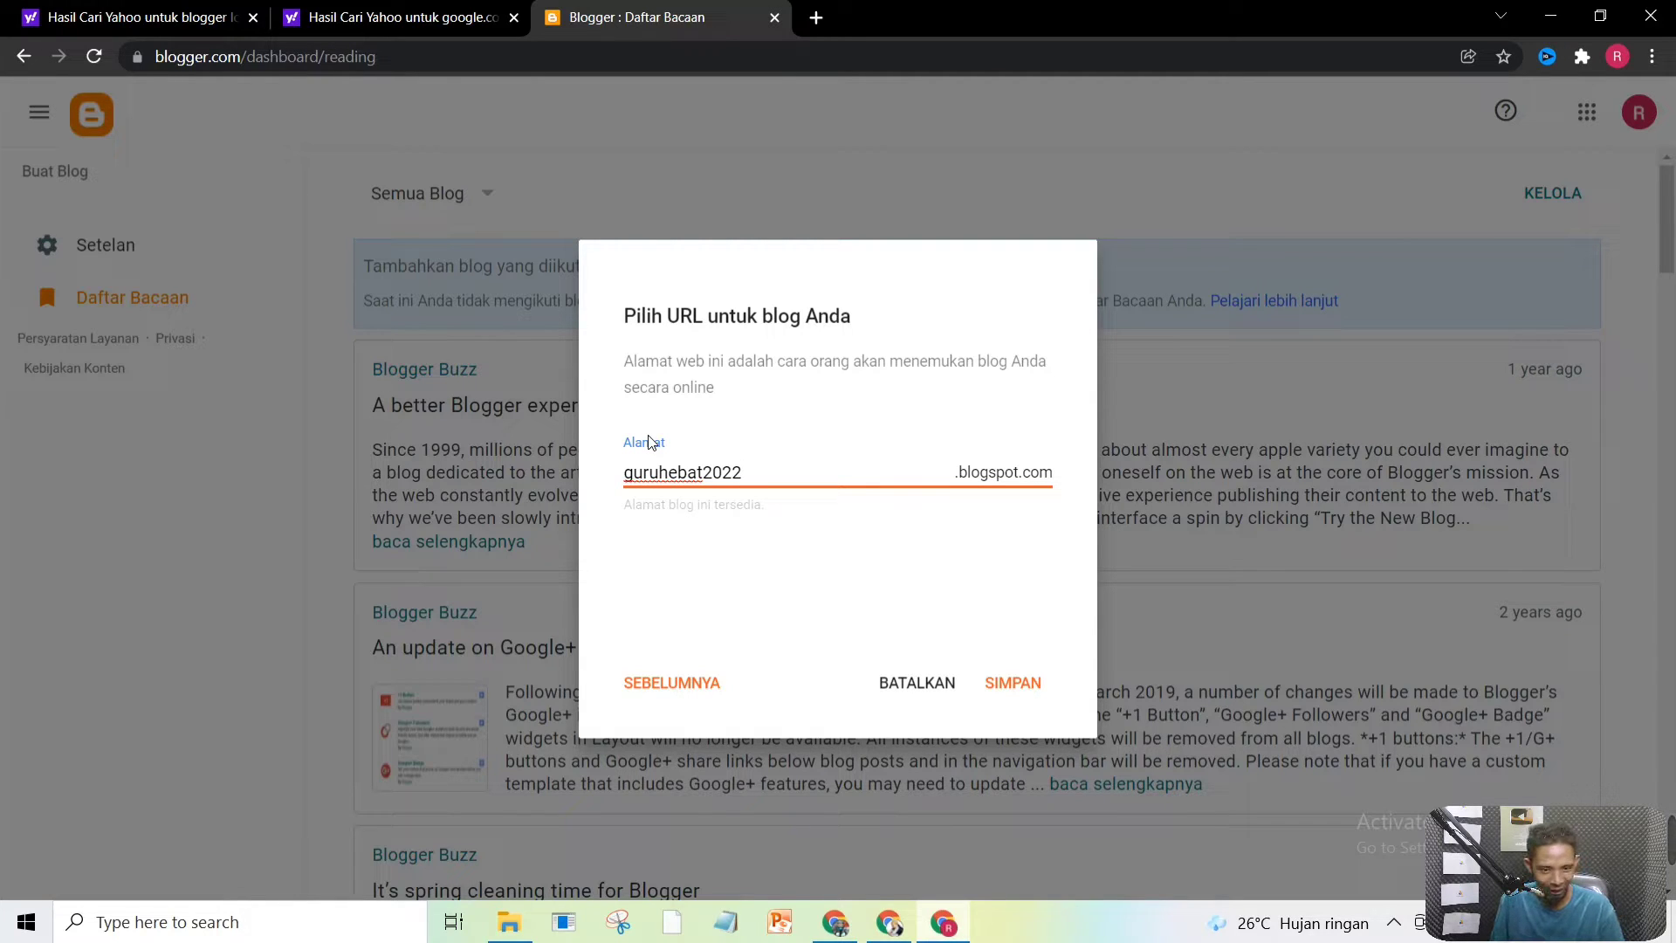
{"action": "left_click", "coordinate": [1015, 690]}
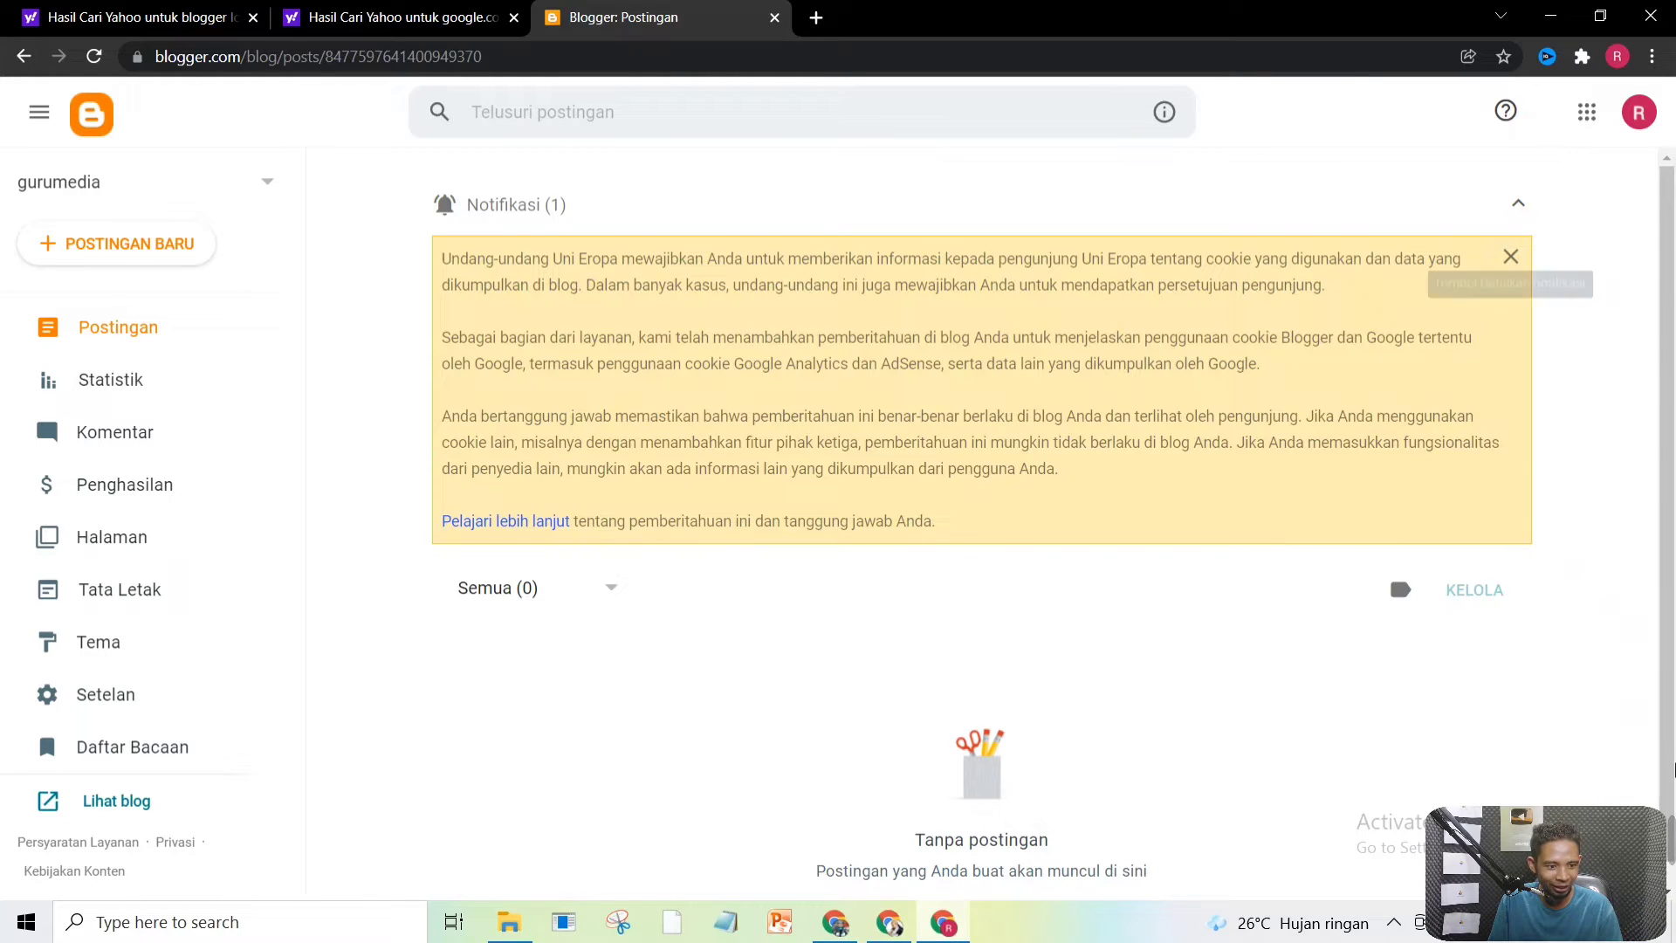
Step: Dismiss the cookie notice and open the live gurumedia blog with Lihat blog
{"action": "left_click", "coordinate": [1484, 840]}
{"action": "left_click_drag", "start_coordinate": [1188, 657], "coordinate": [1502, 274]}
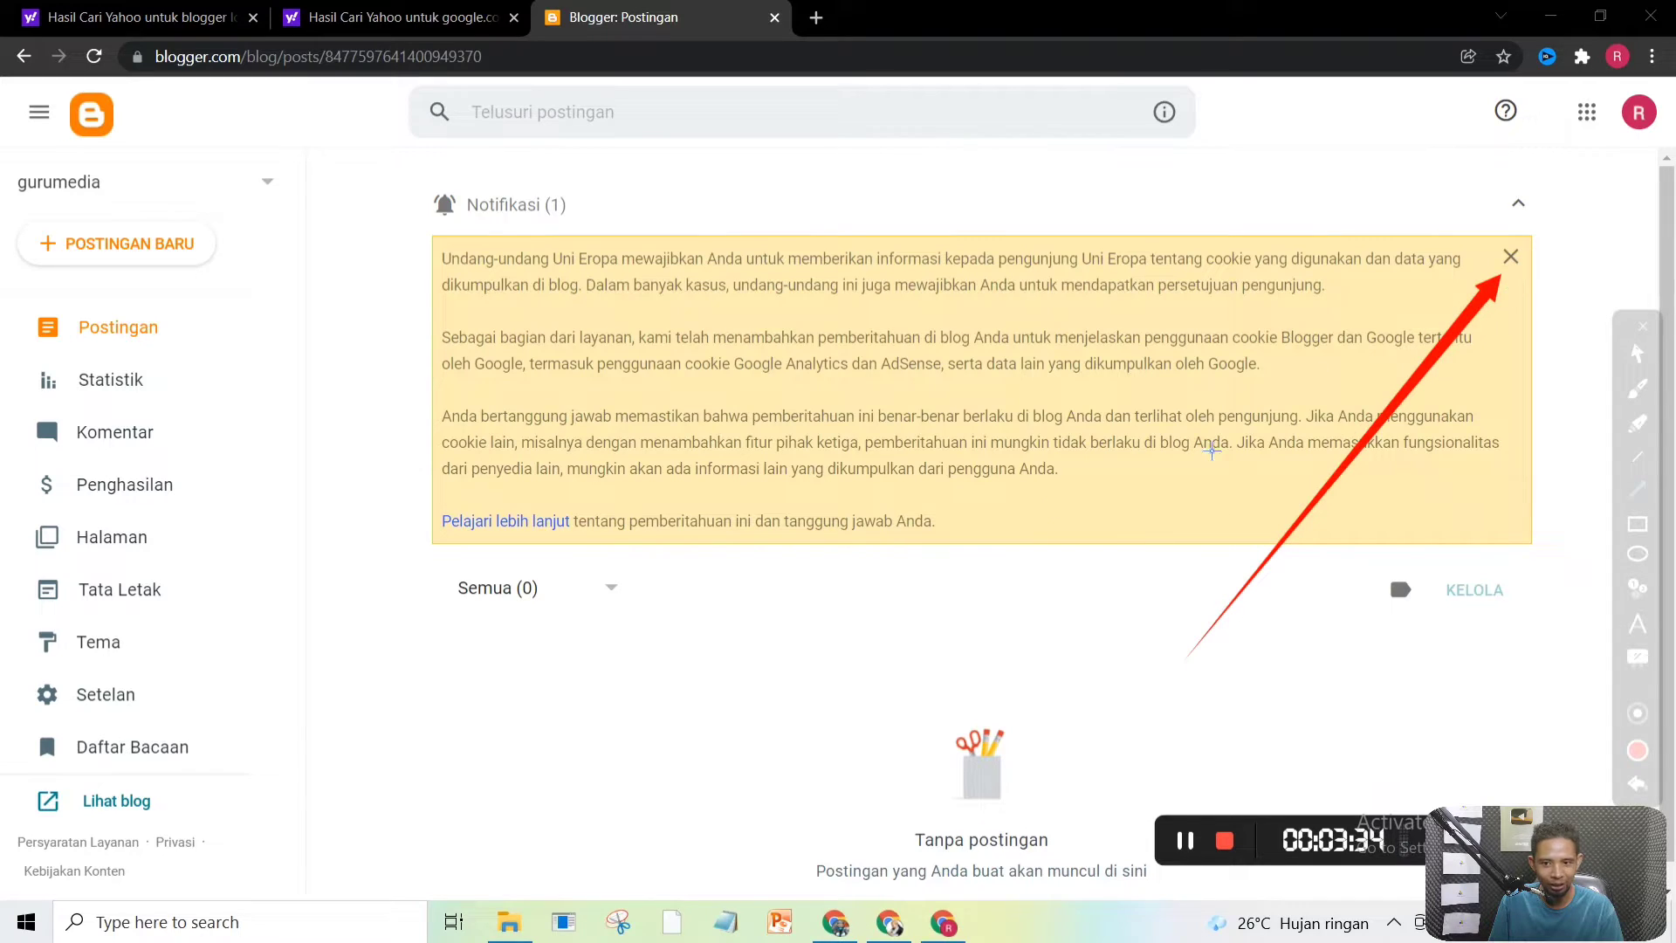
{"action": "mouse_move", "coordinate": [976, 154]}
{"action": "left_mouse_down"}
{"action": "mouse_move", "coordinate": [395, 522]}
{"action": "mouse_move", "coordinate": [257, 665]}
{"action": "mouse_move", "coordinate": [188, 654]}
{"action": "left_mouse_up"}
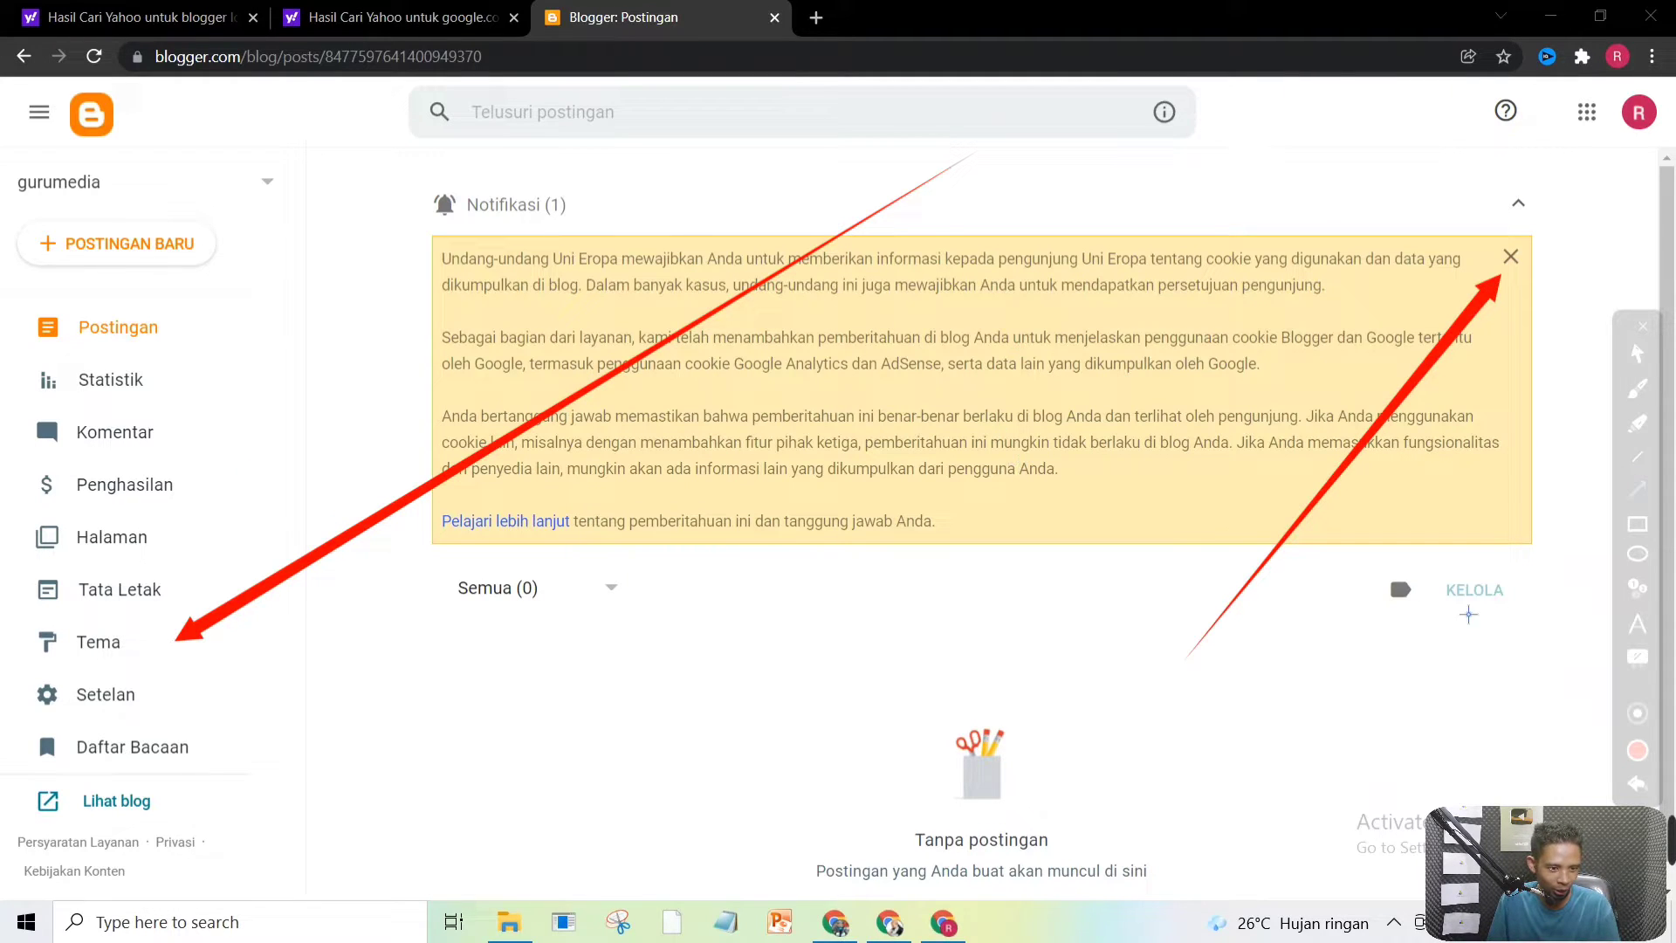
{"action": "mouse_move", "coordinate": [1673, 836]}
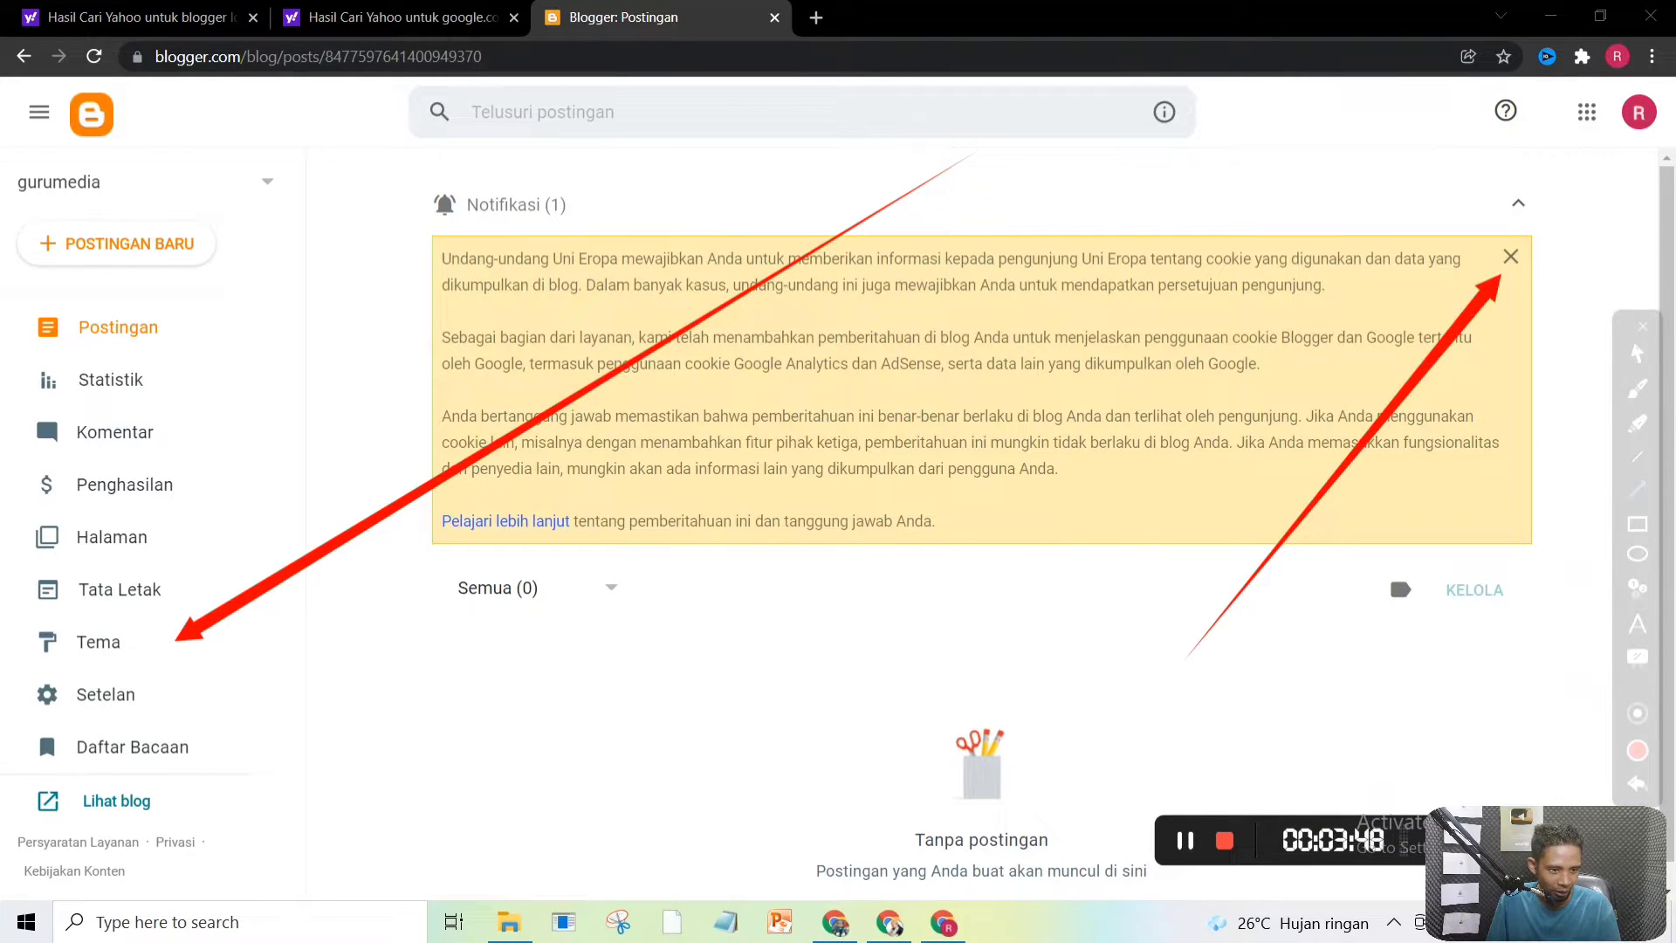
{"action": "left_click", "coordinate": [1621, 840]}
{"action": "left_click", "coordinate": [1513, 261]}
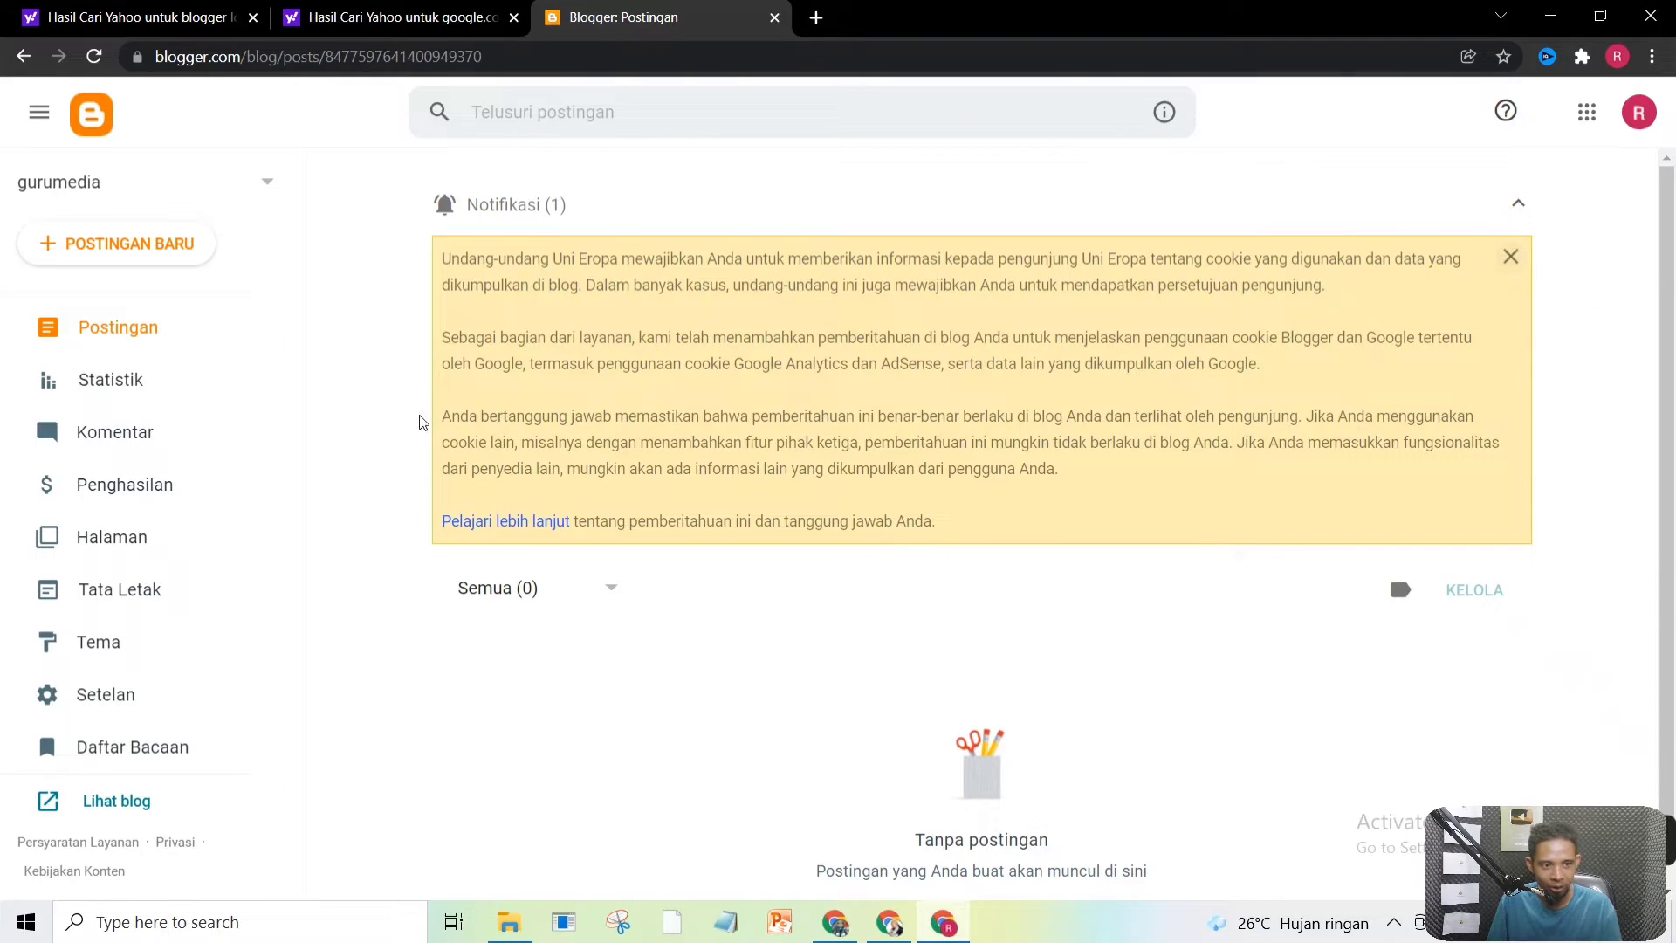
{"action": "scroll", "coordinate": [122, 699], "scroll_direction": "down", "scroll_amount": 1}
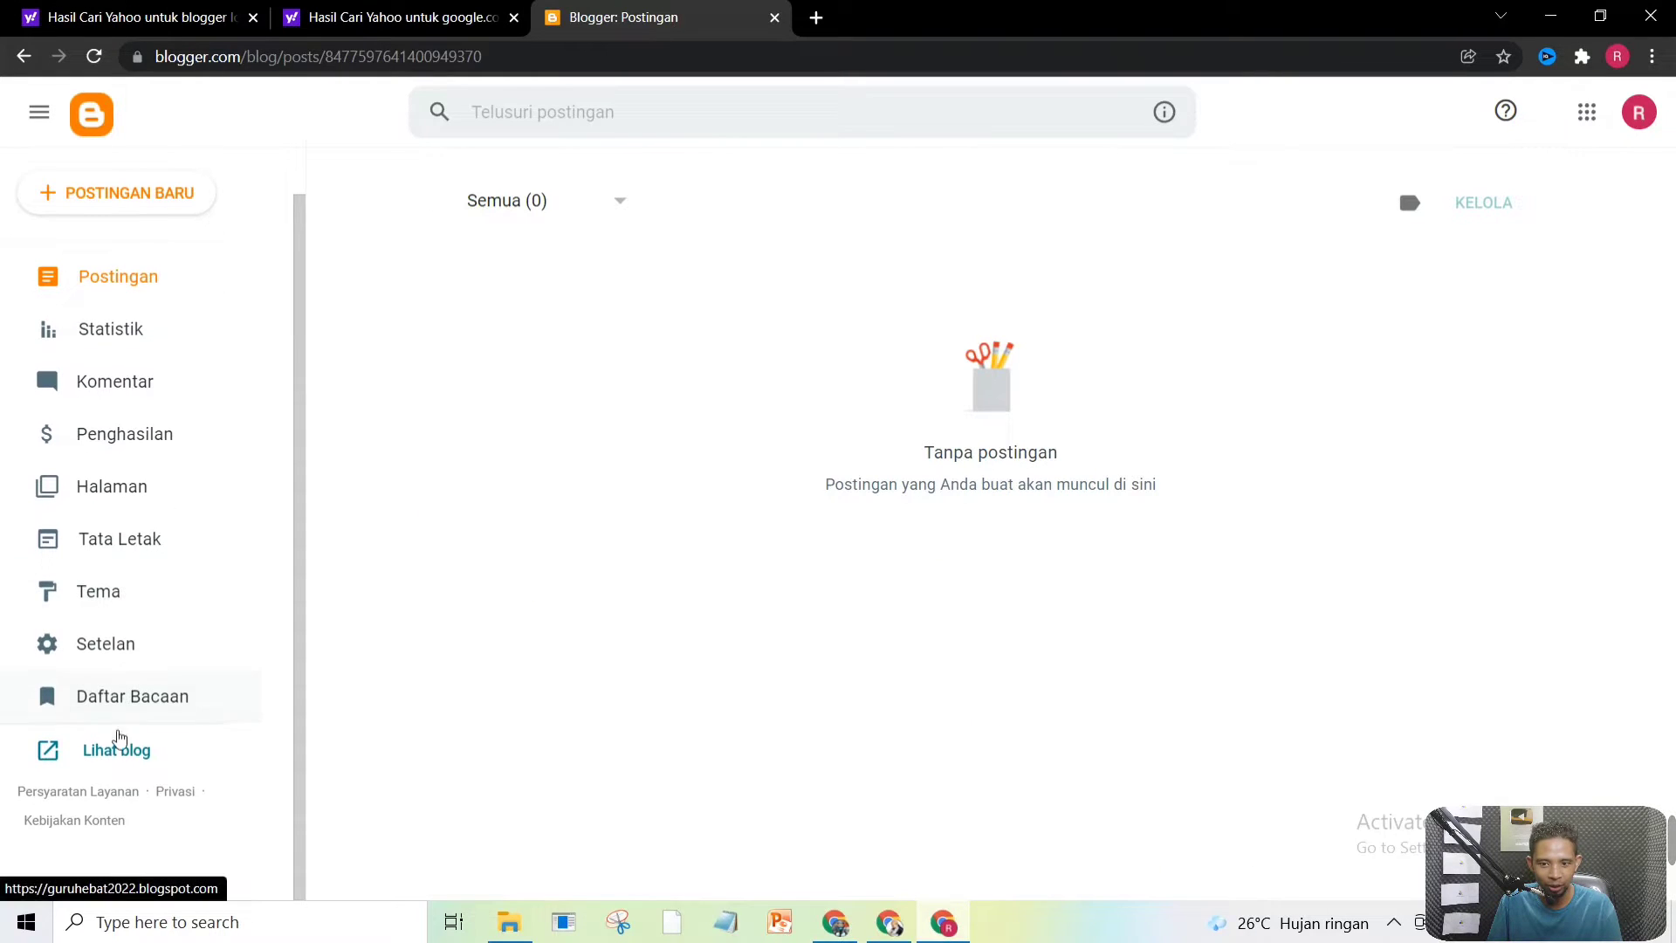
{"action": "left_click", "coordinate": [109, 762]}
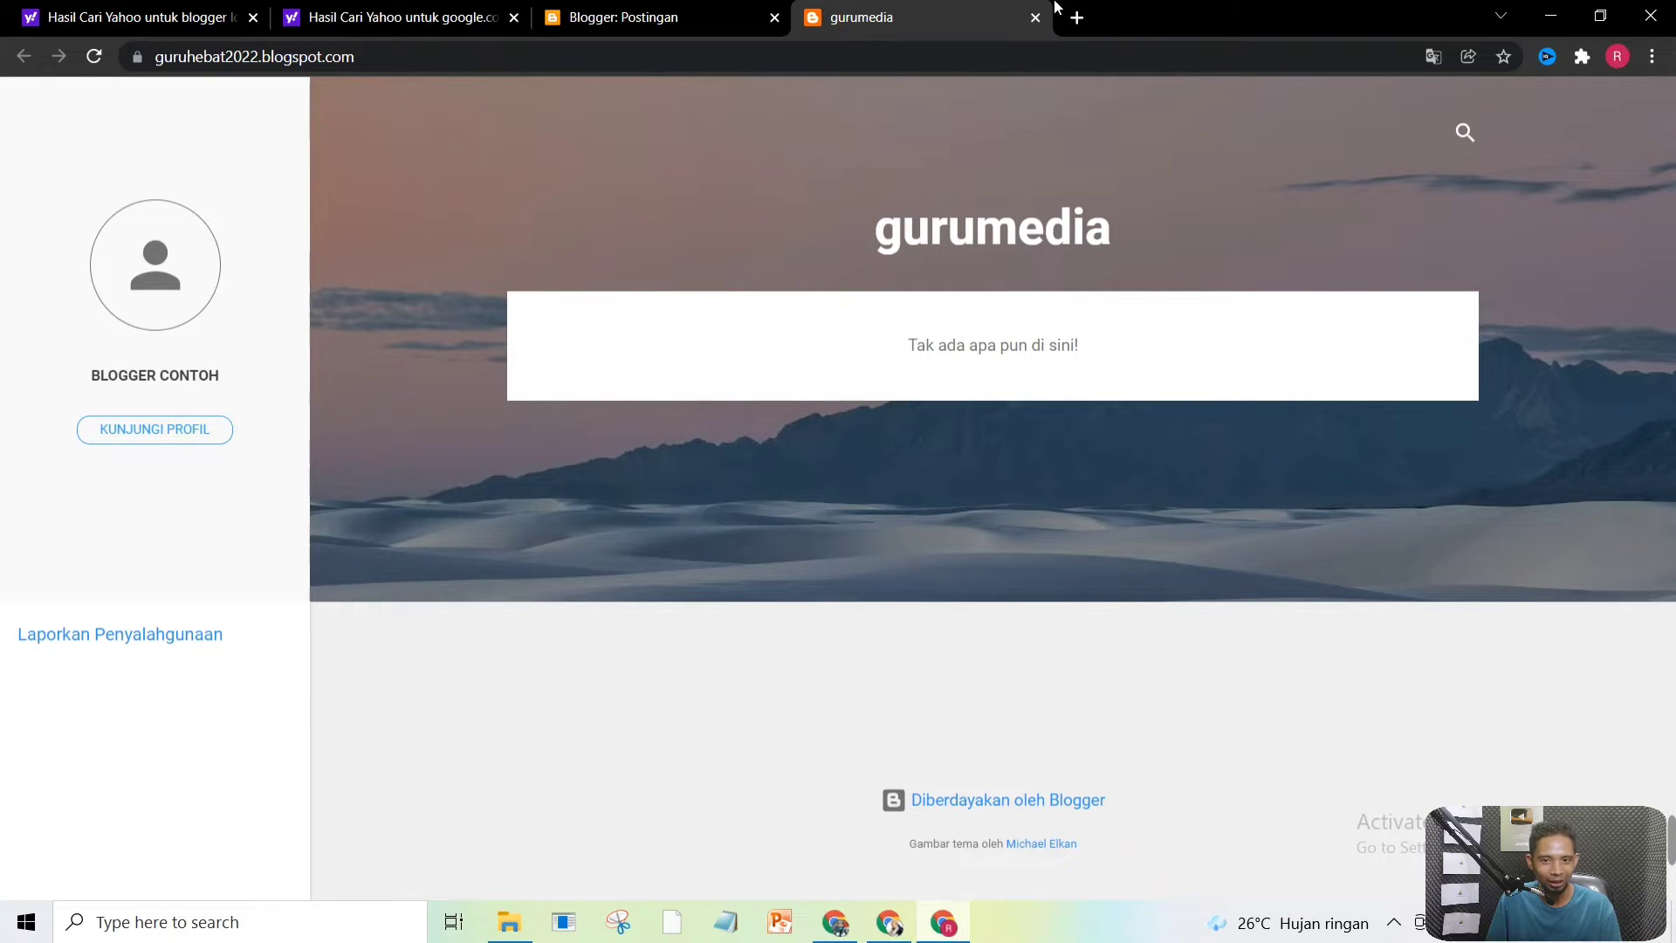
Step: Search the web for 'guruyes' in a new tab
{"action": "left_click", "coordinate": [1078, 19]}
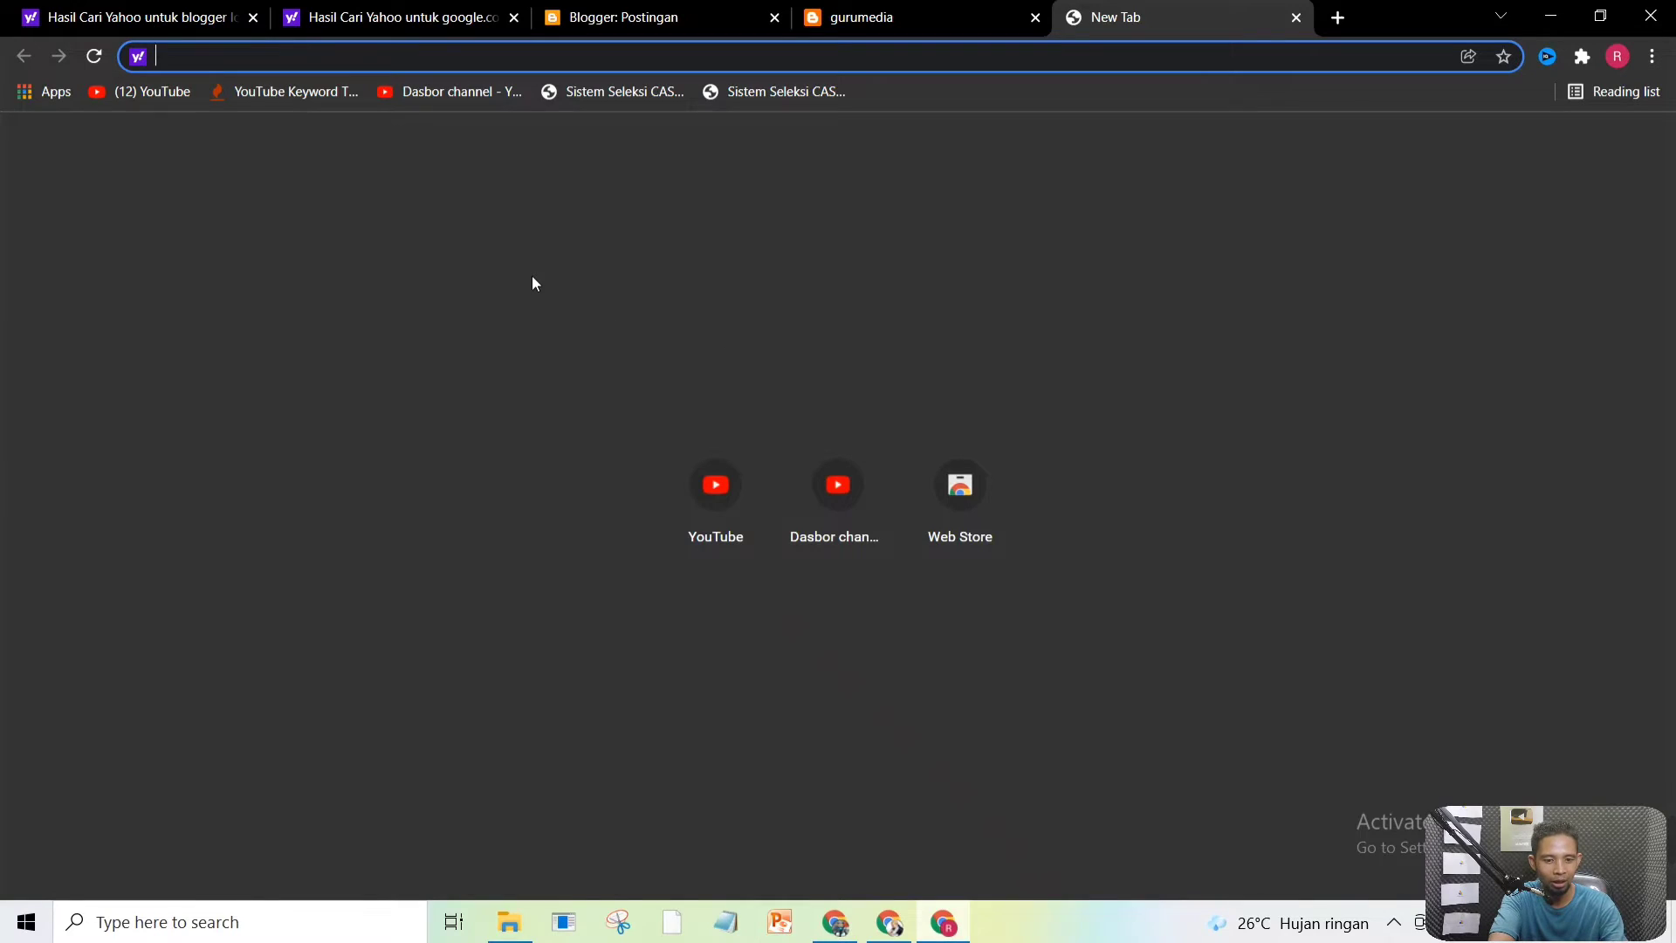
{"action": "type", "text": "guruyes"}
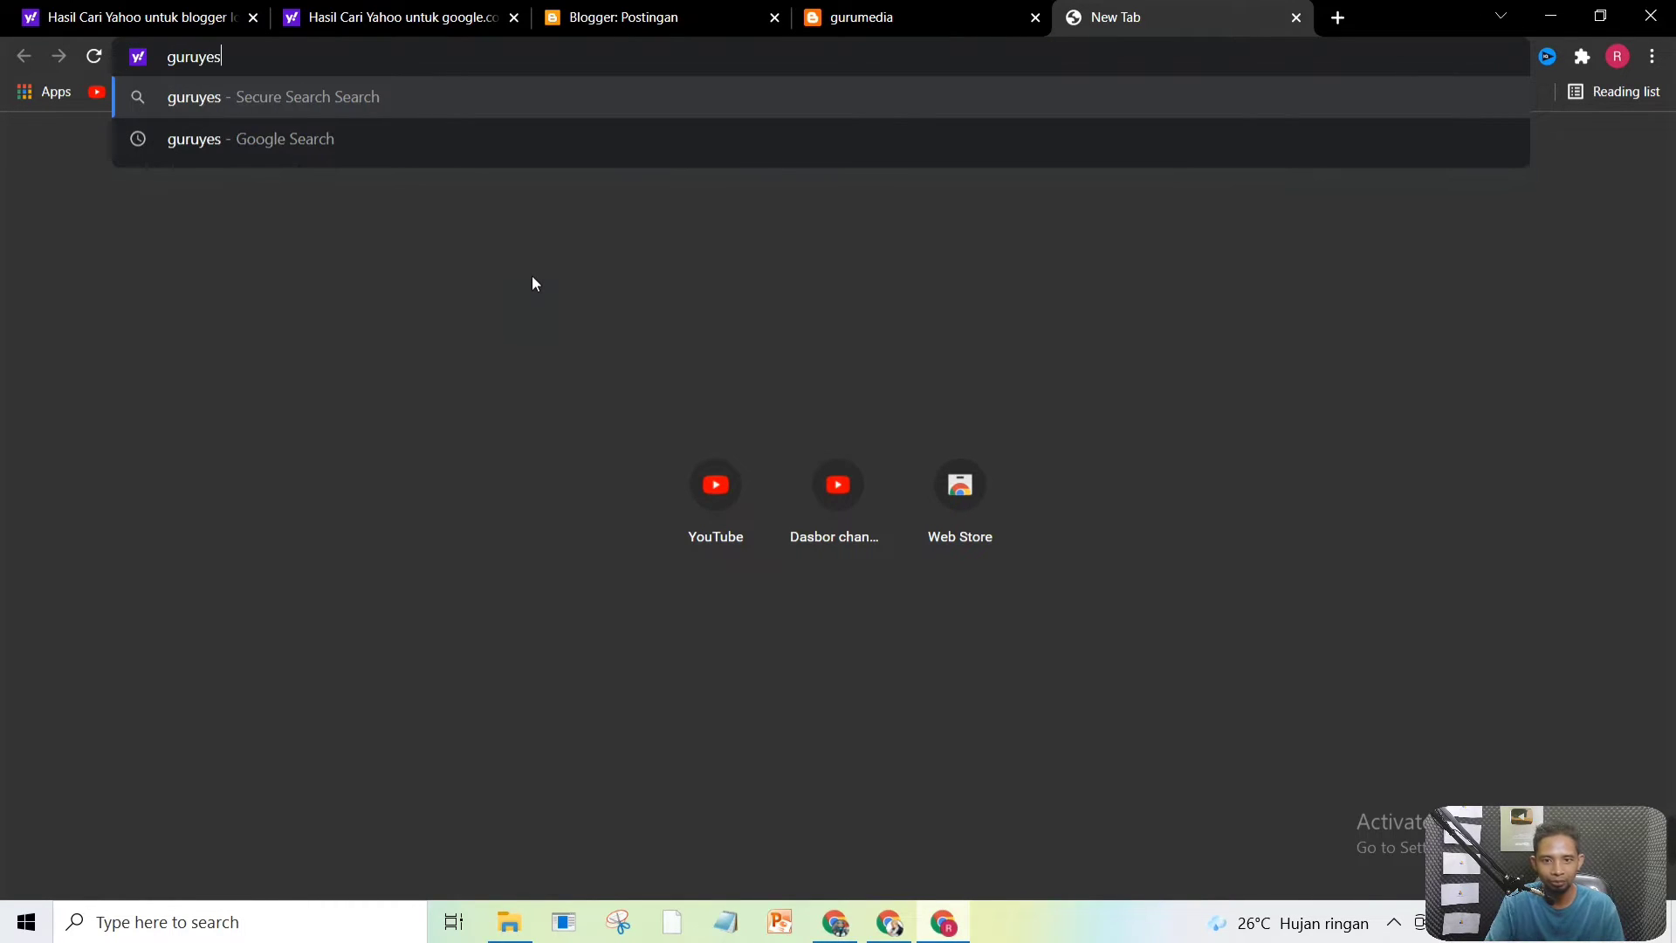
{"action": "left_click", "coordinate": [378, 113]}
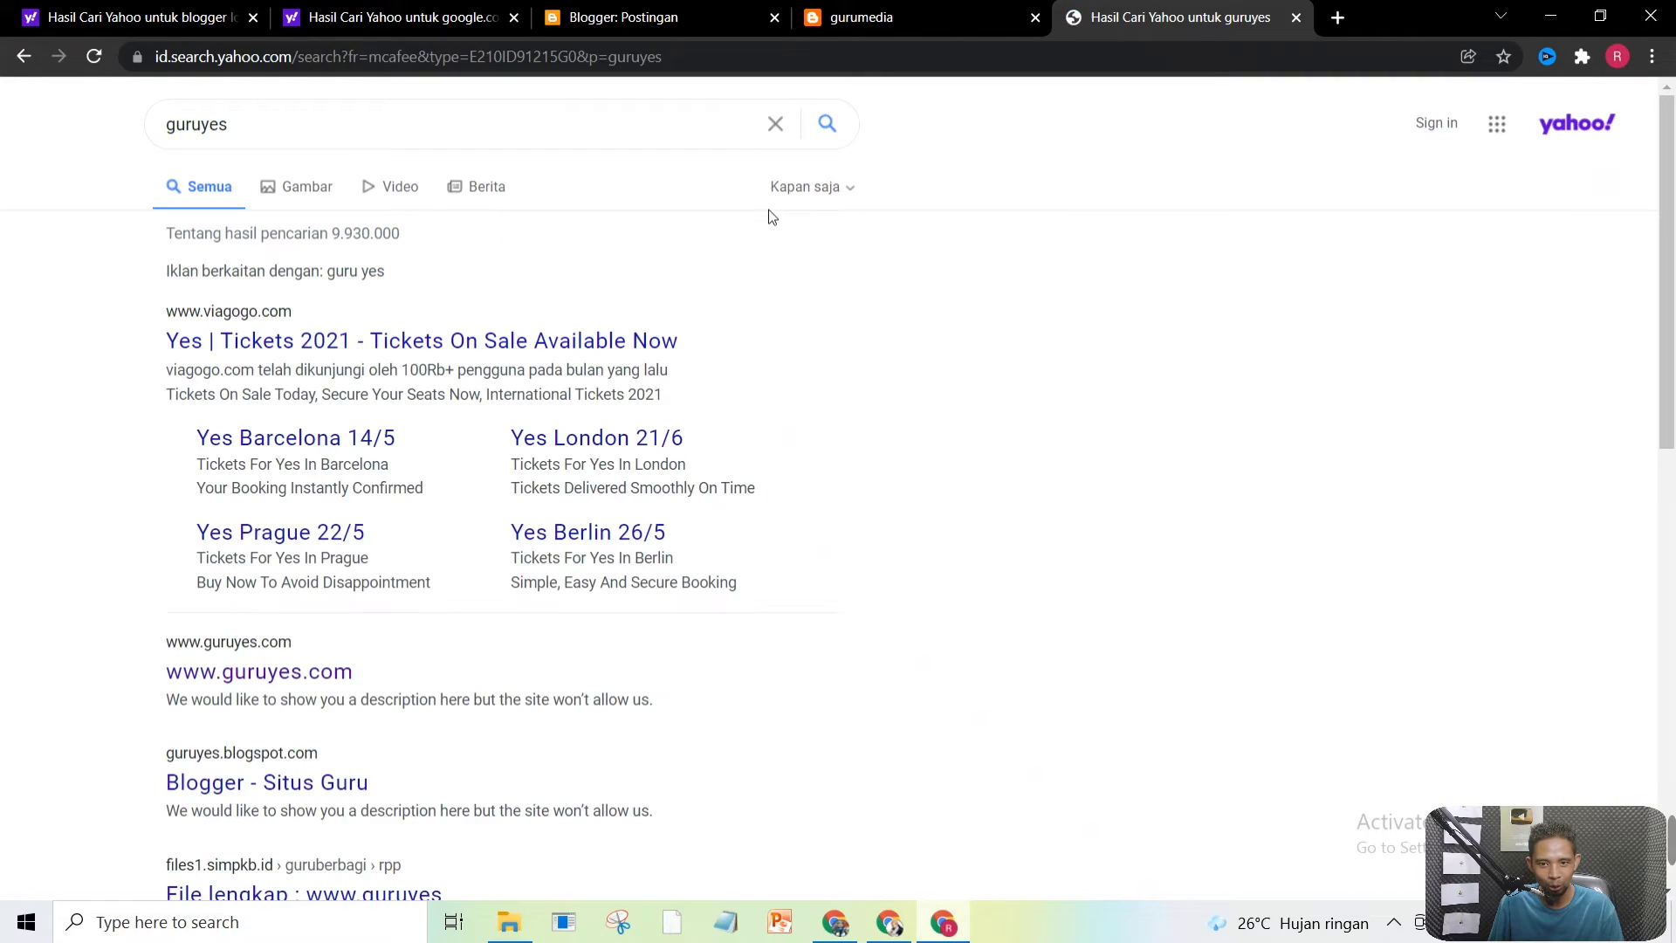
{"action": "scroll", "coordinate": [280, 472], "scroll_direction": "down", "scroll_amount": 5}
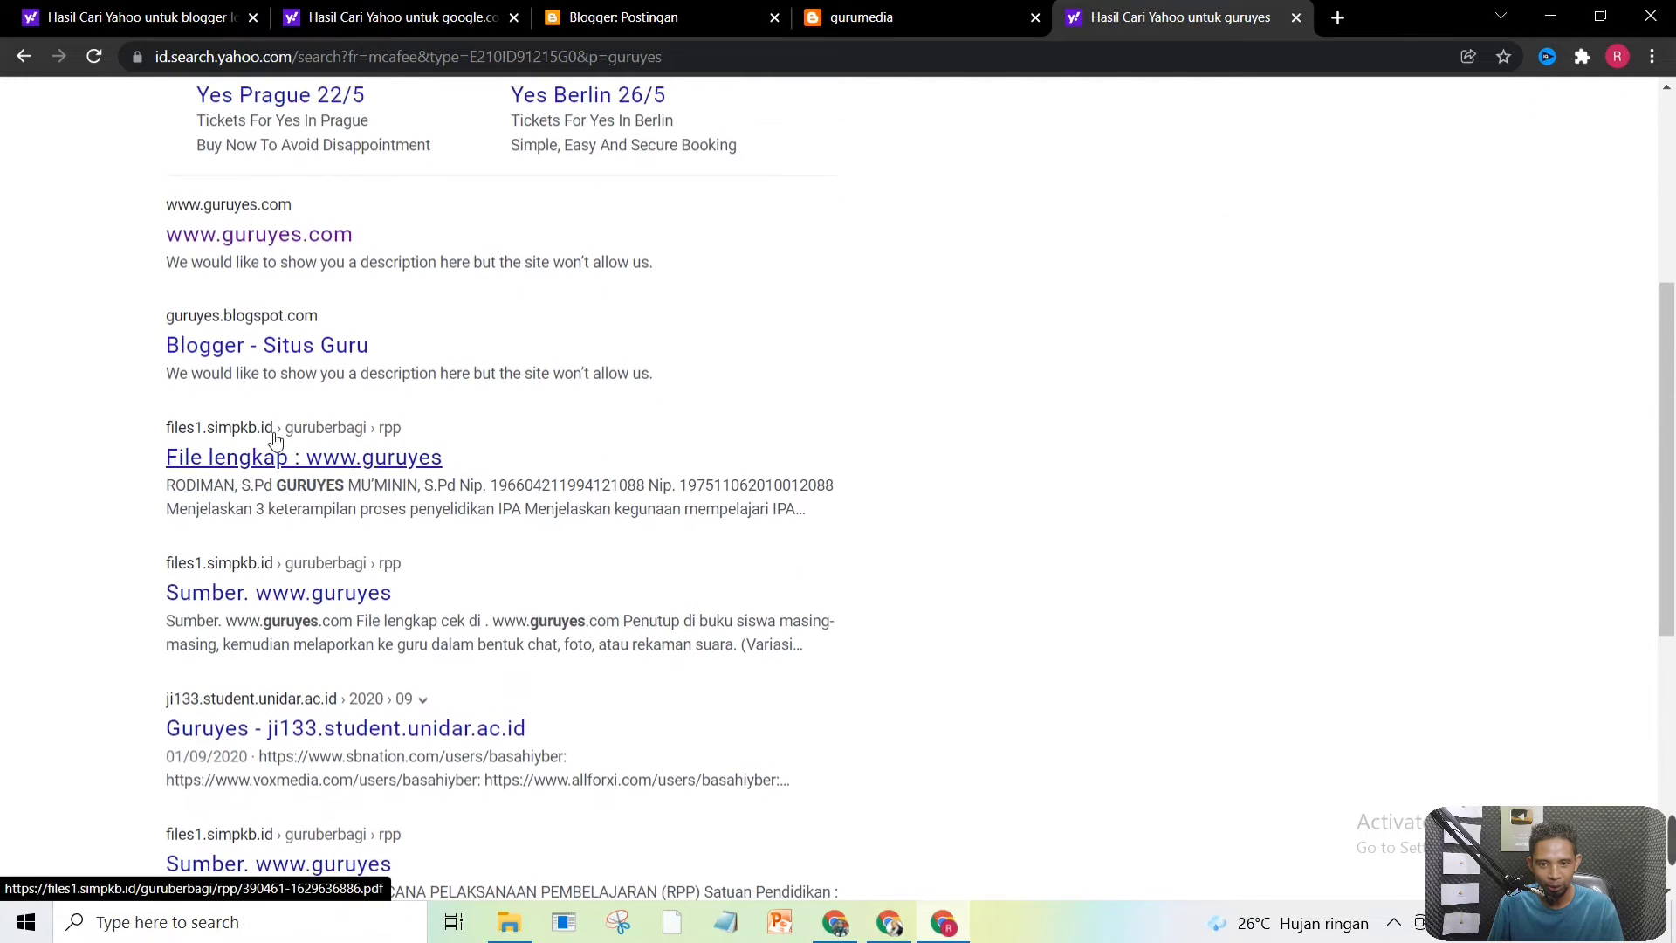
{"action": "left_click", "coordinate": [260, 237]}
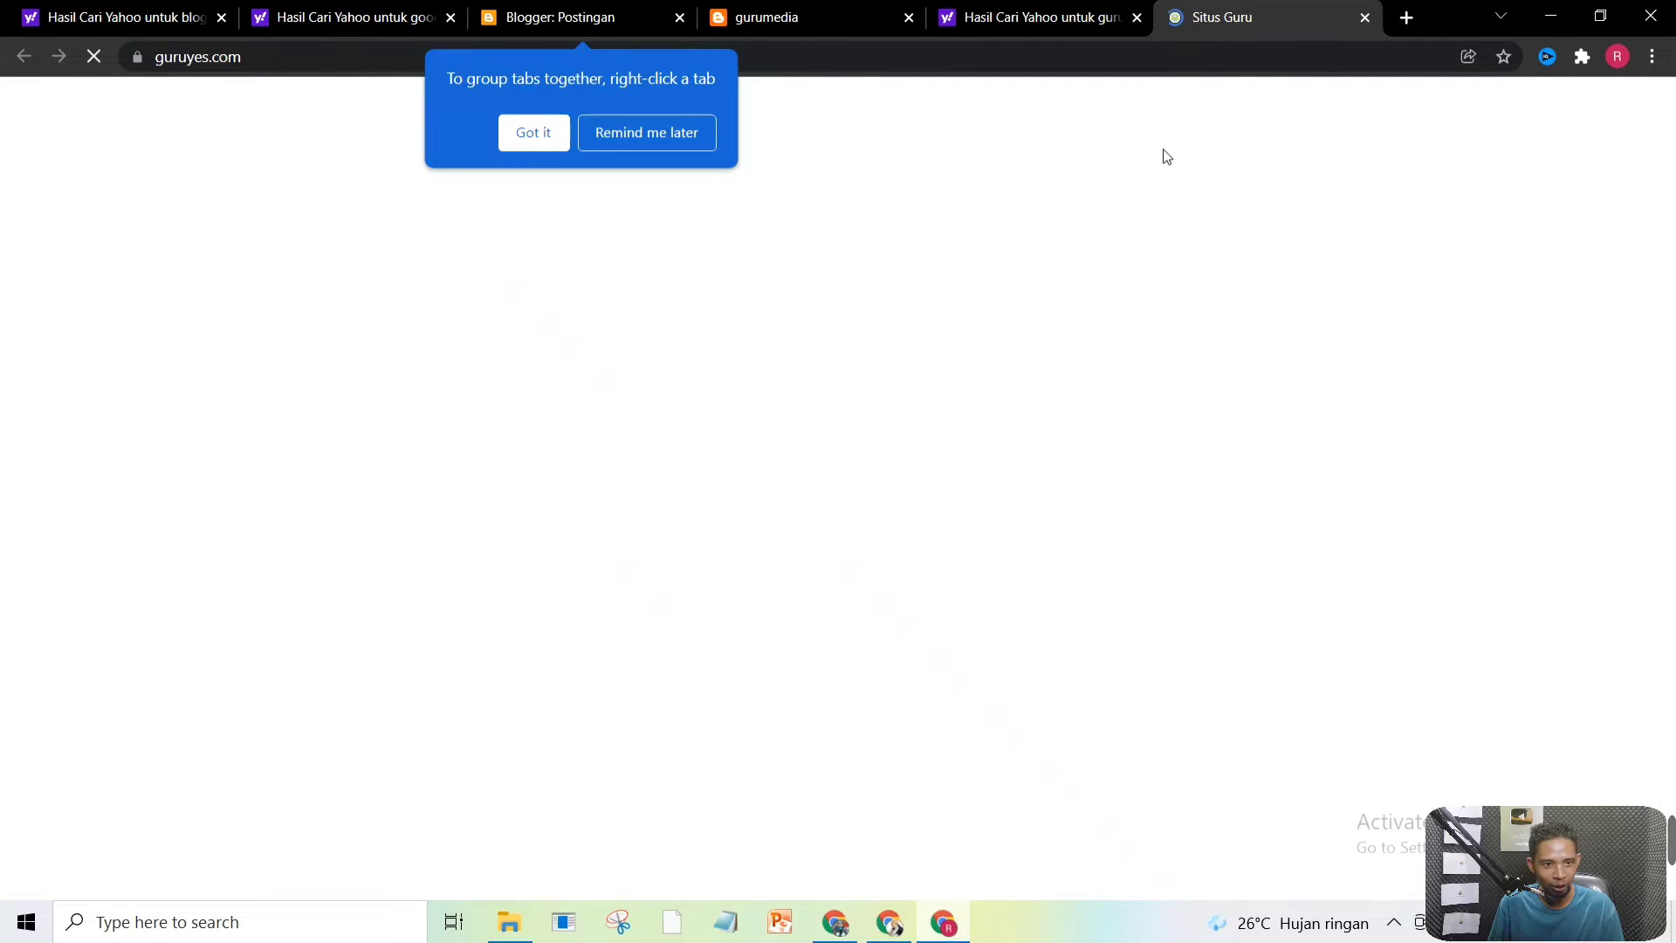
{"action": "left_click", "coordinate": [1137, 17]}
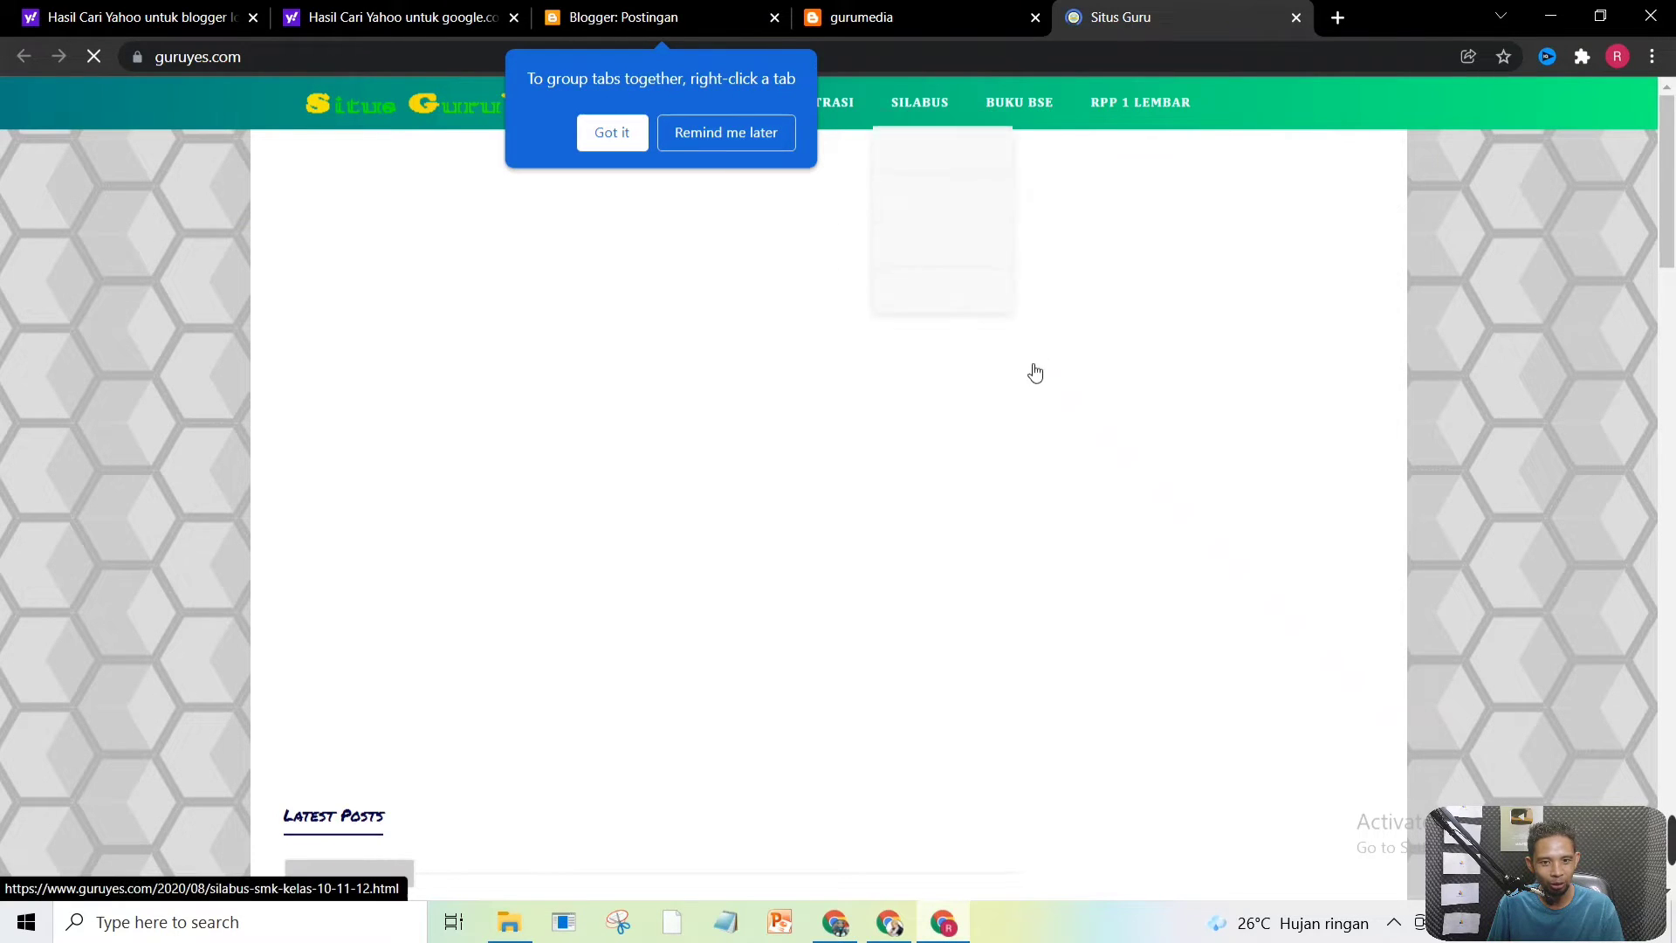
{"action": "scroll", "coordinate": [854, 544], "scroll_direction": "down", "scroll_amount": 7}
{"action": "scroll", "coordinate": [791, 535], "scroll_direction": "up", "scroll_amount": 7}
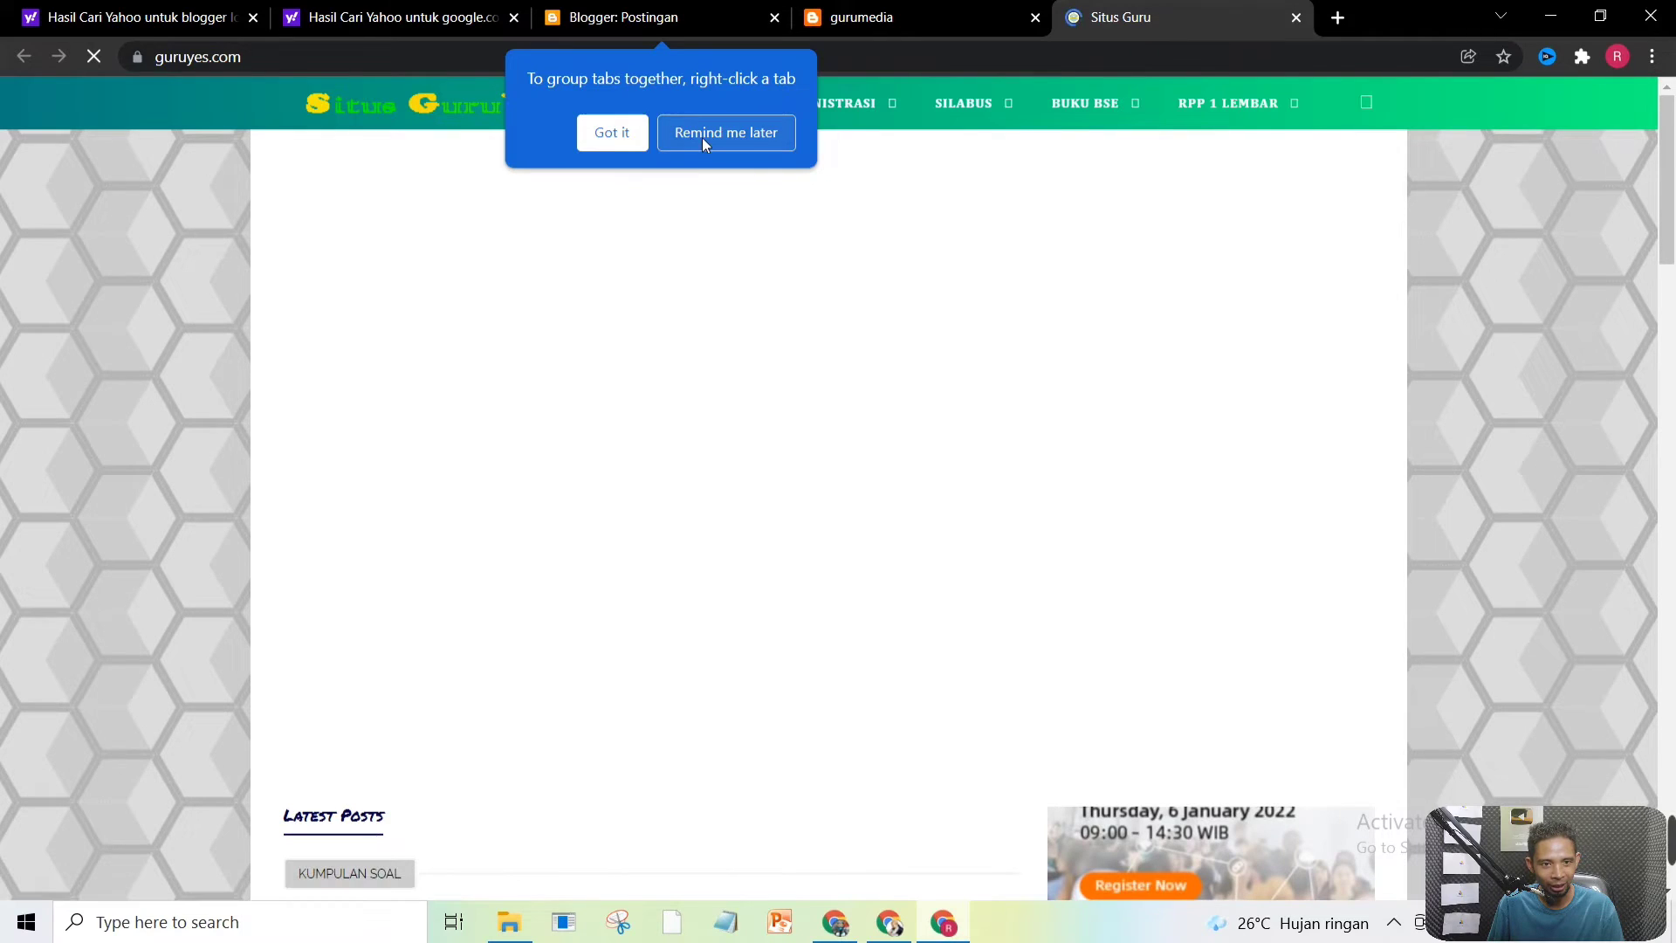
{"action": "left_click", "coordinate": [732, 138]}
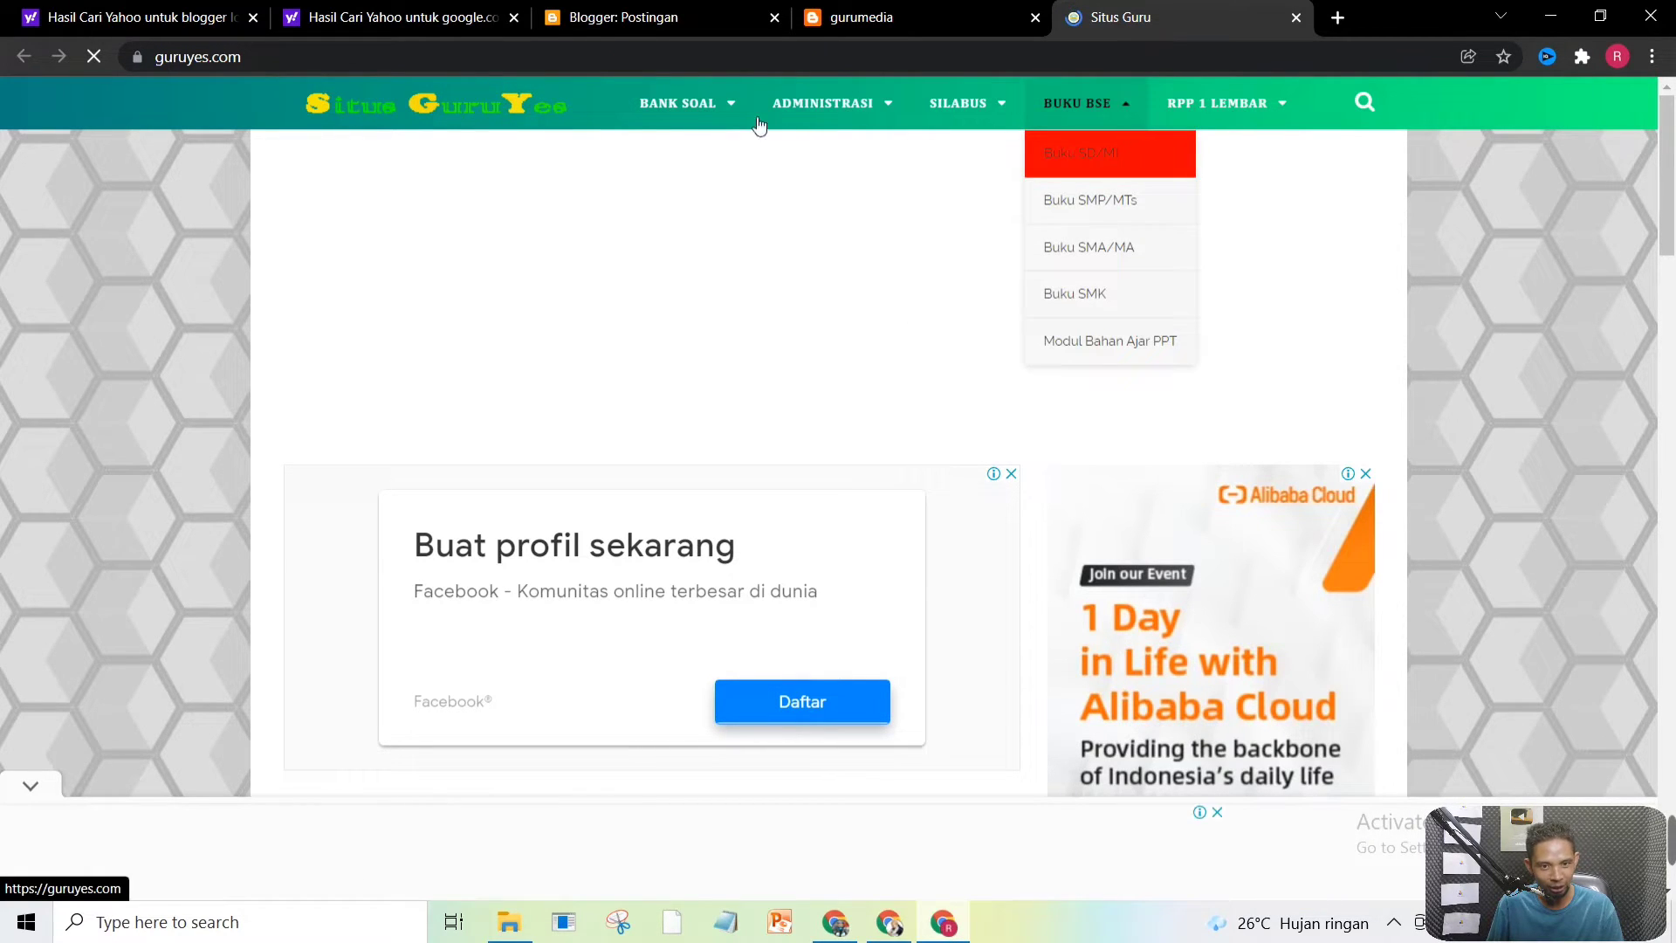
Step: Scroll to guruyes.com's footer links, decline its notification prompt, and return to Blogger
{"action": "scroll", "coordinate": [839, 554], "scroll_direction": "down", "scroll_amount": 10}
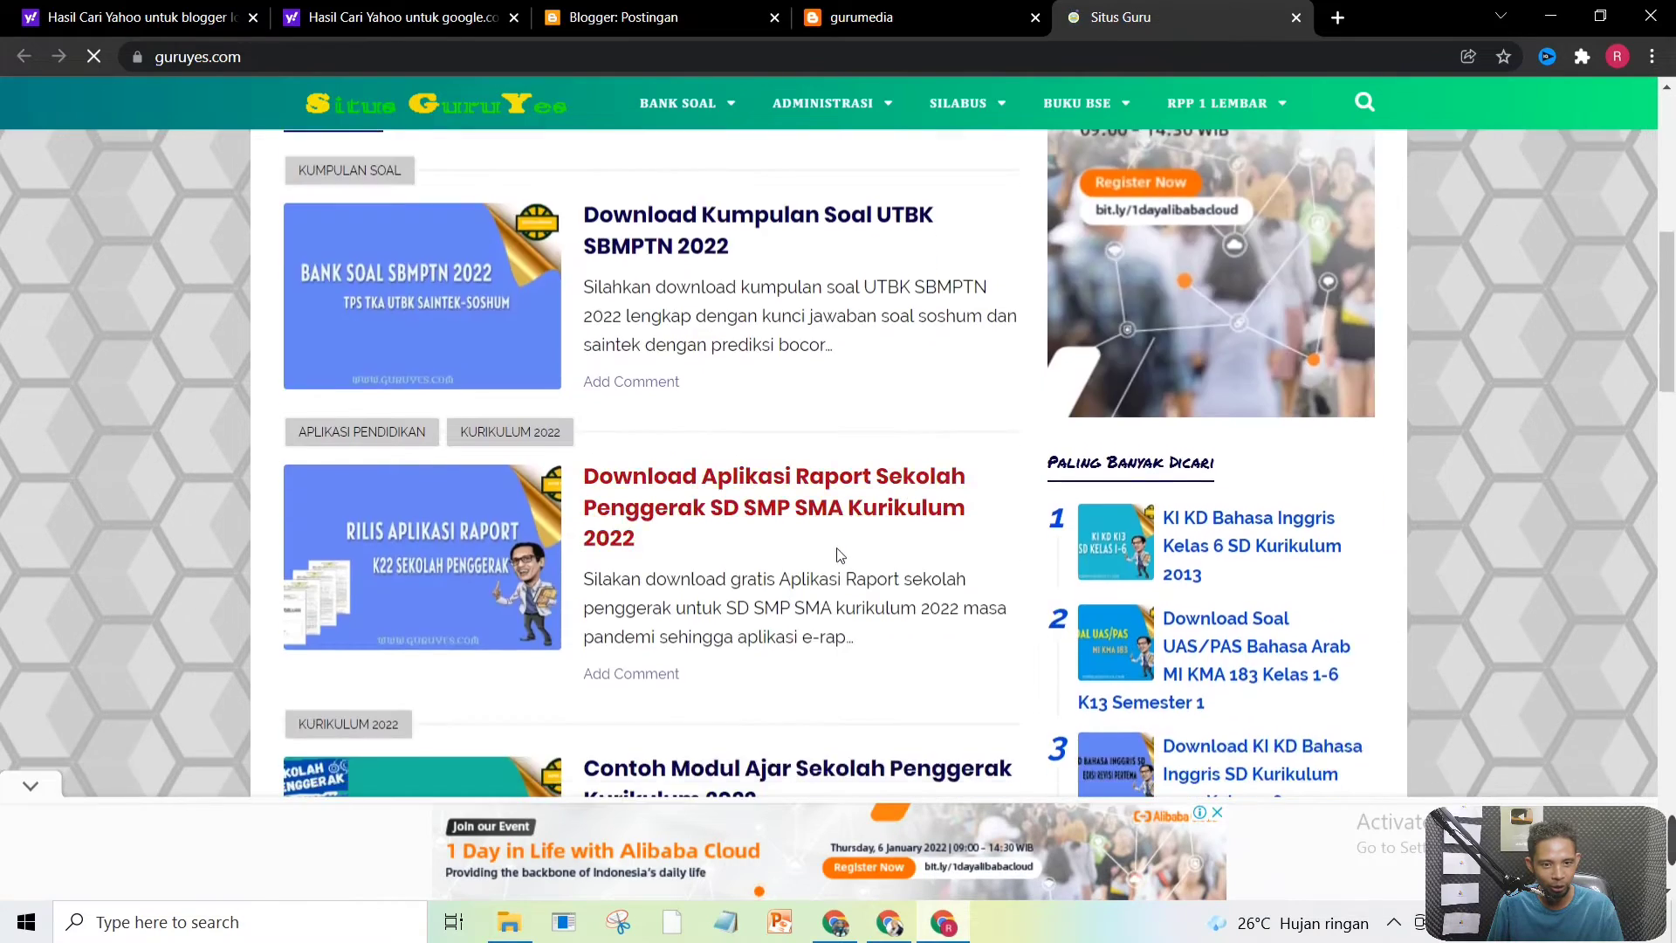
{"action": "scroll", "coordinate": [933, 522], "scroll_direction": "down", "scroll_amount": 20}
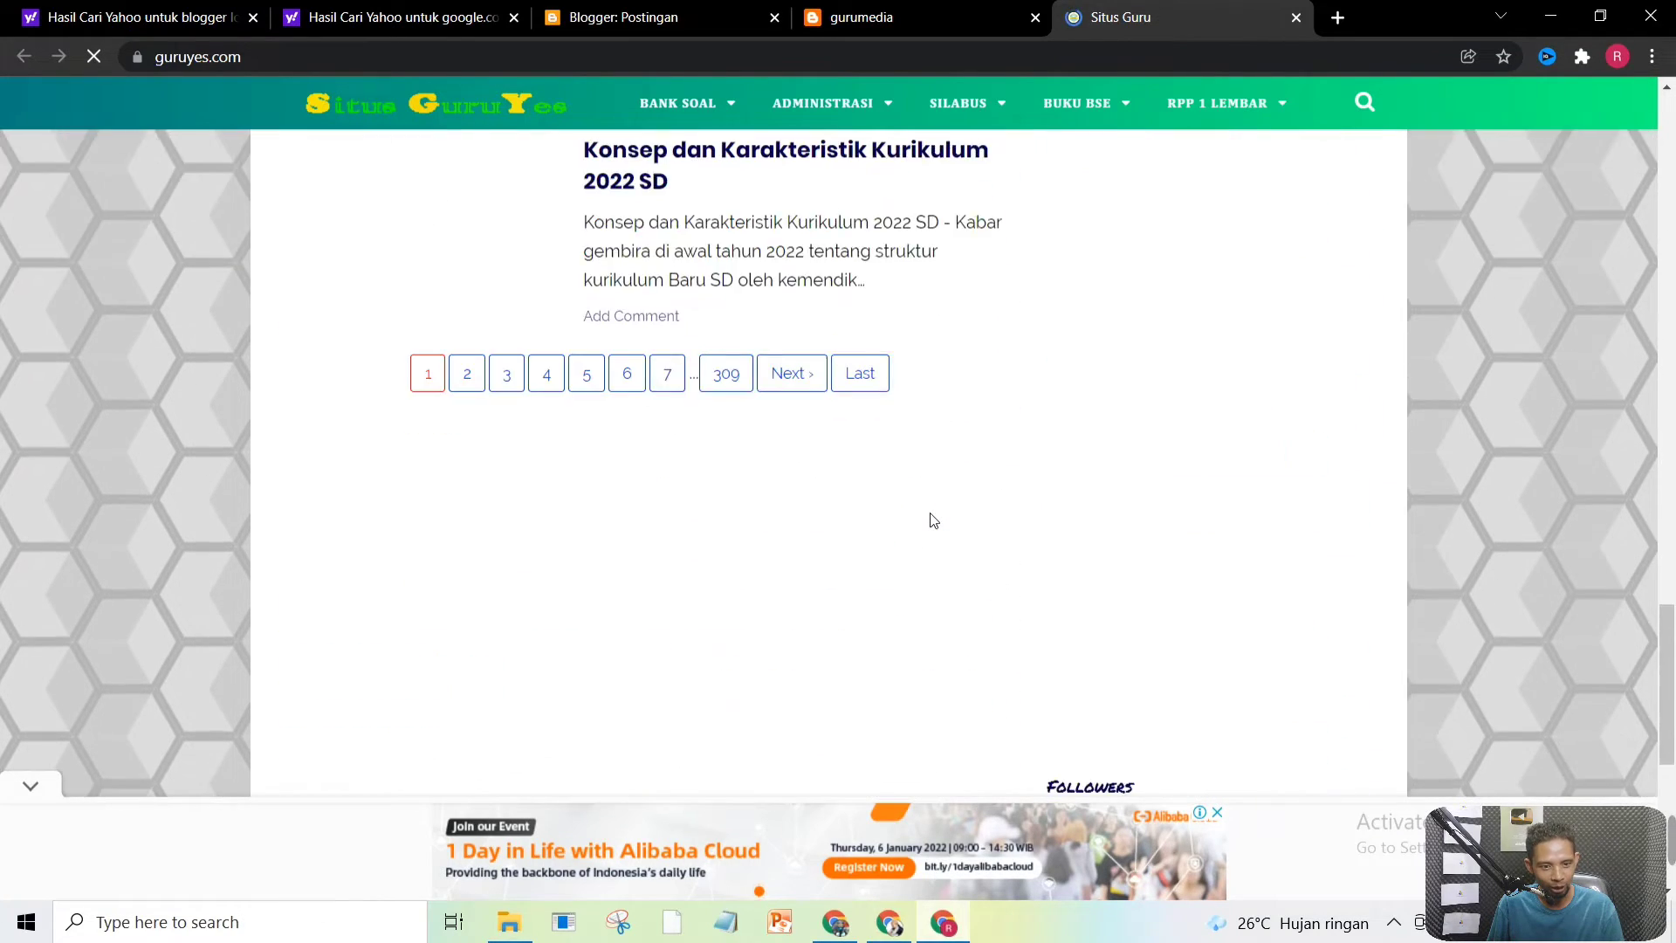
{"action": "scroll", "coordinate": [933, 522], "scroll_direction": "down", "scroll_amount": 3}
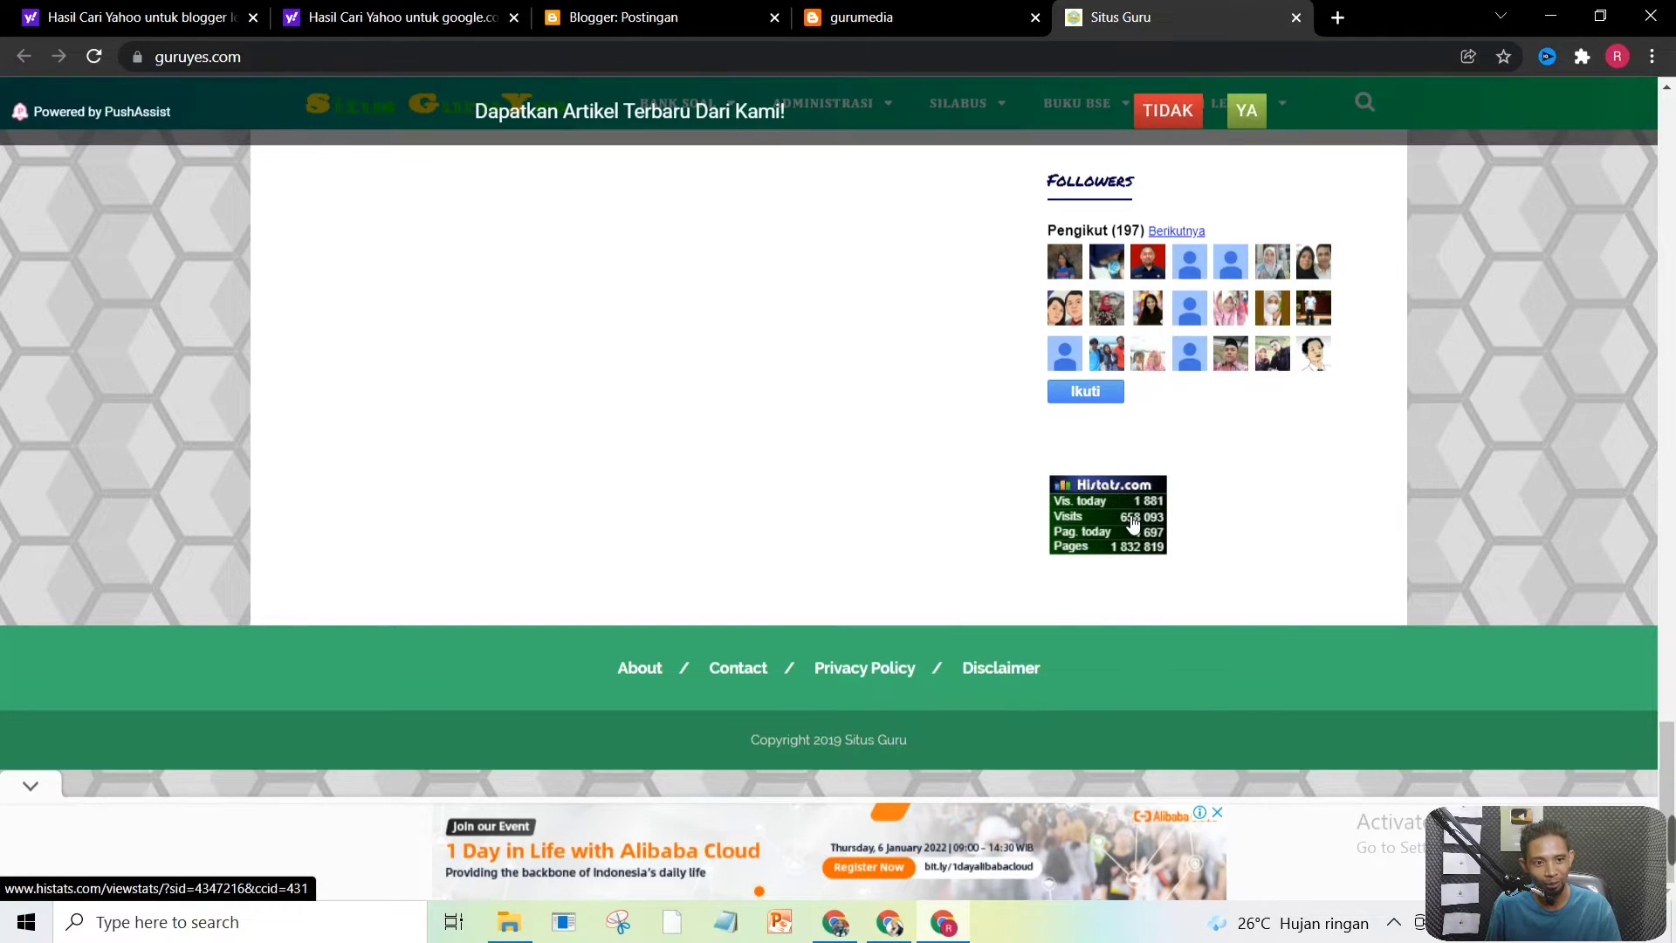
{"action": "left_click", "coordinate": [1168, 110]}
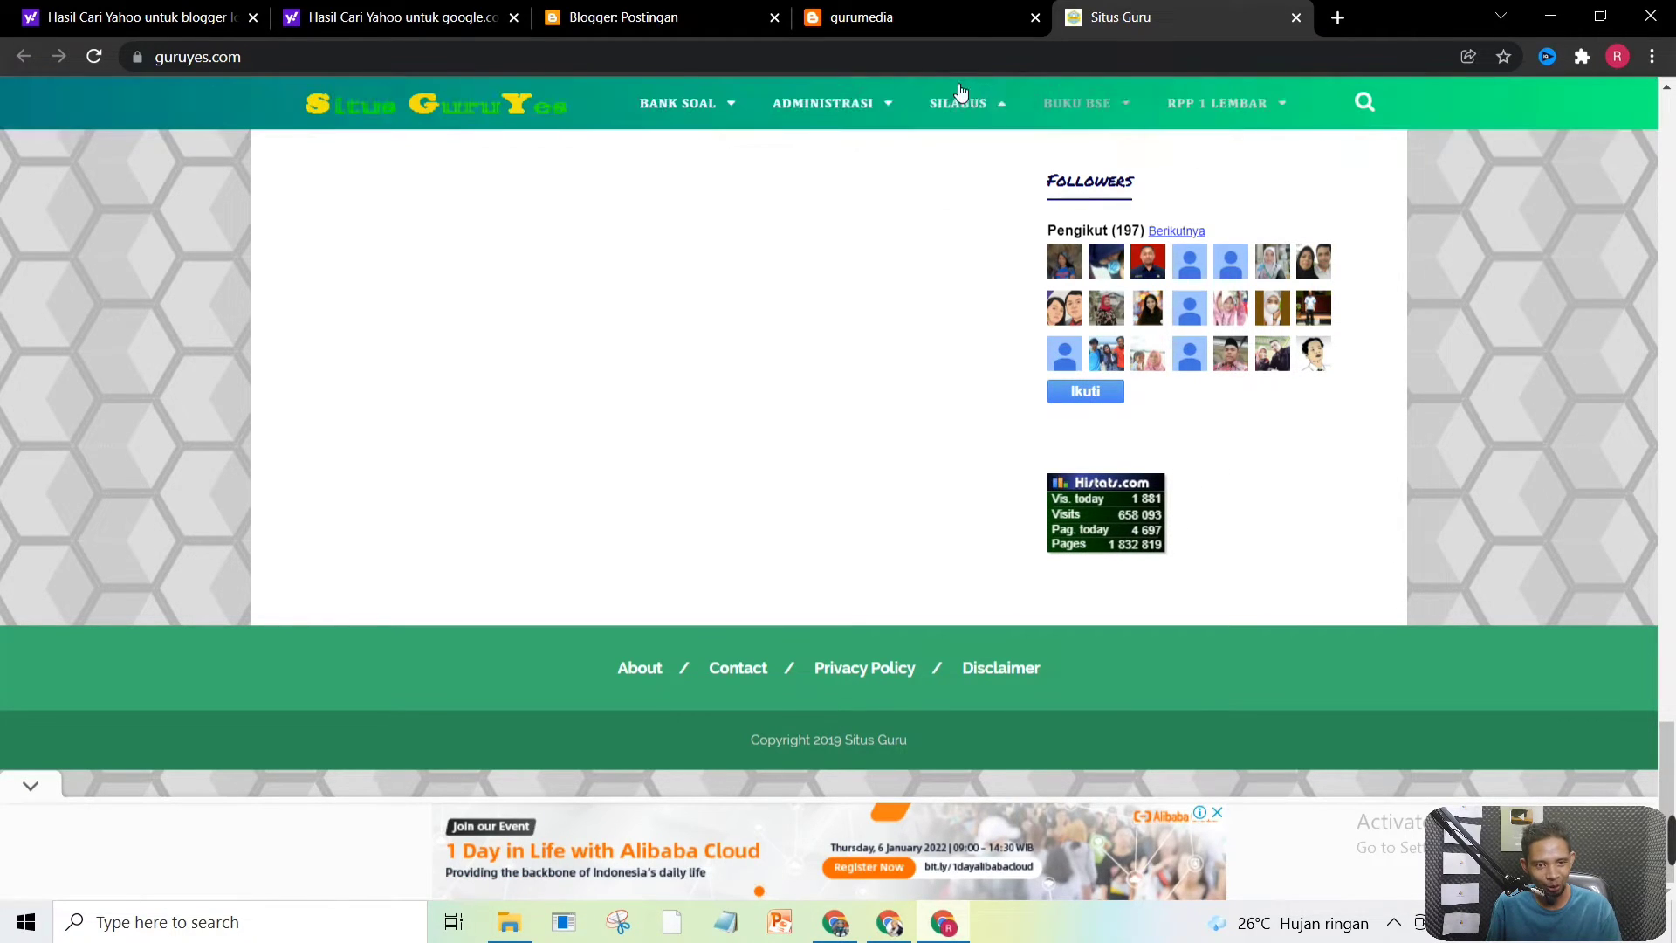
{"action": "left_click", "coordinate": [894, 19]}
{"action": "left_click", "coordinate": [629, 19]}
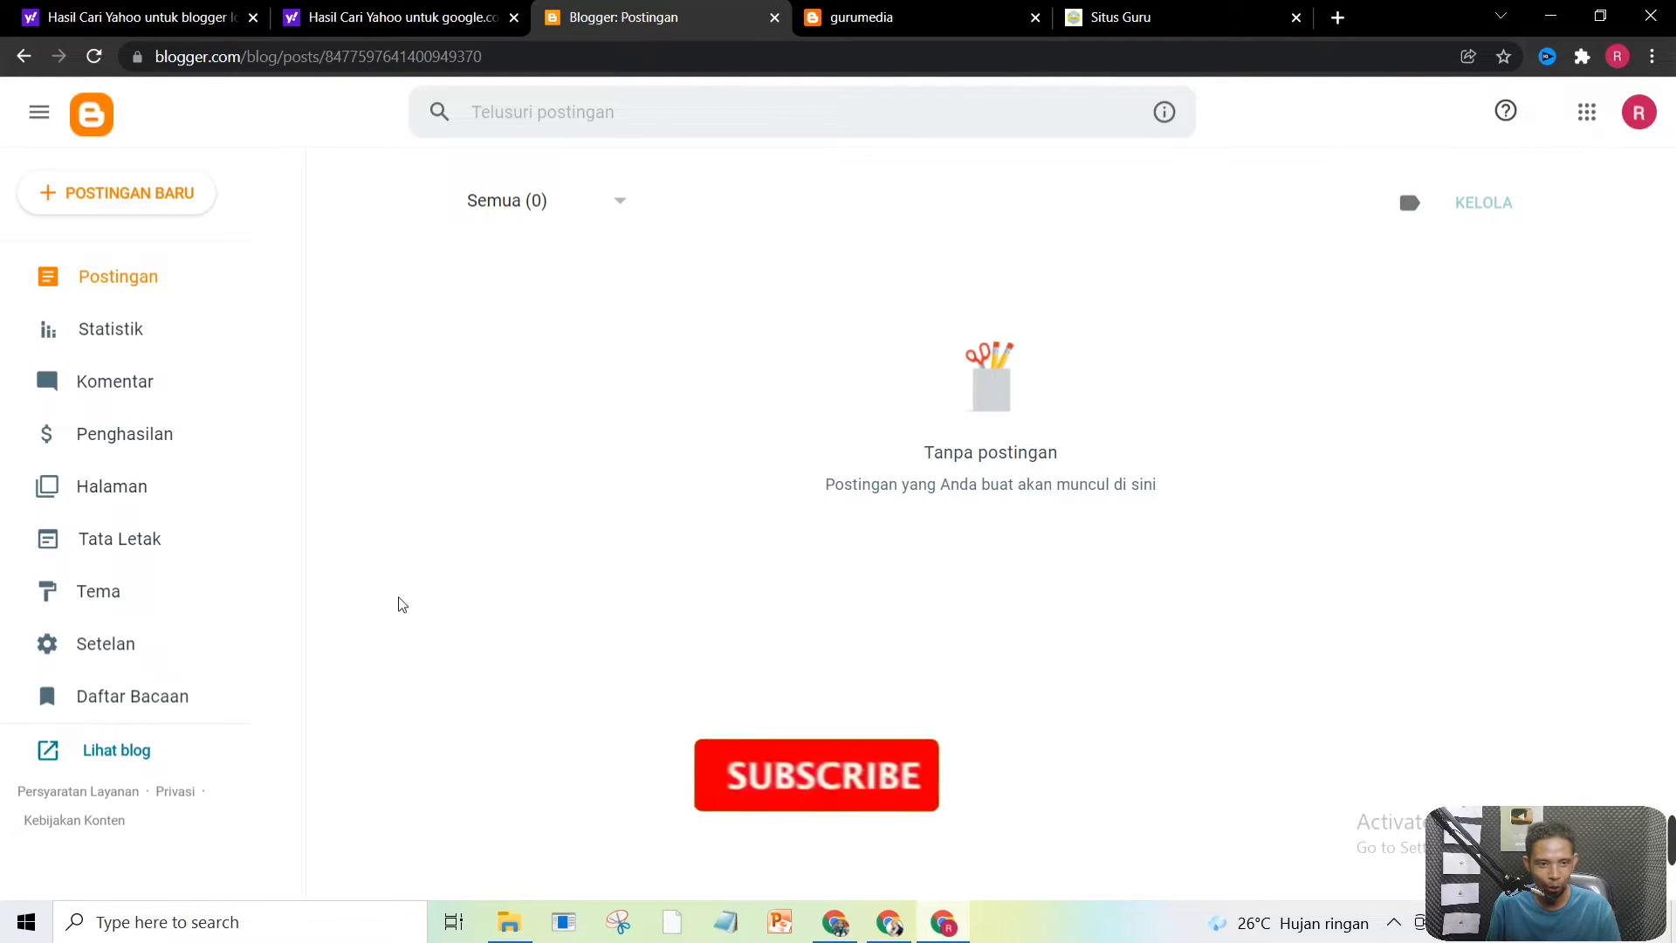
Step: Return to the gurumedia posts dashboard showing Semua (0) and 'Tanpa postingan'
{"action": "left_click", "coordinate": [865, 18]}
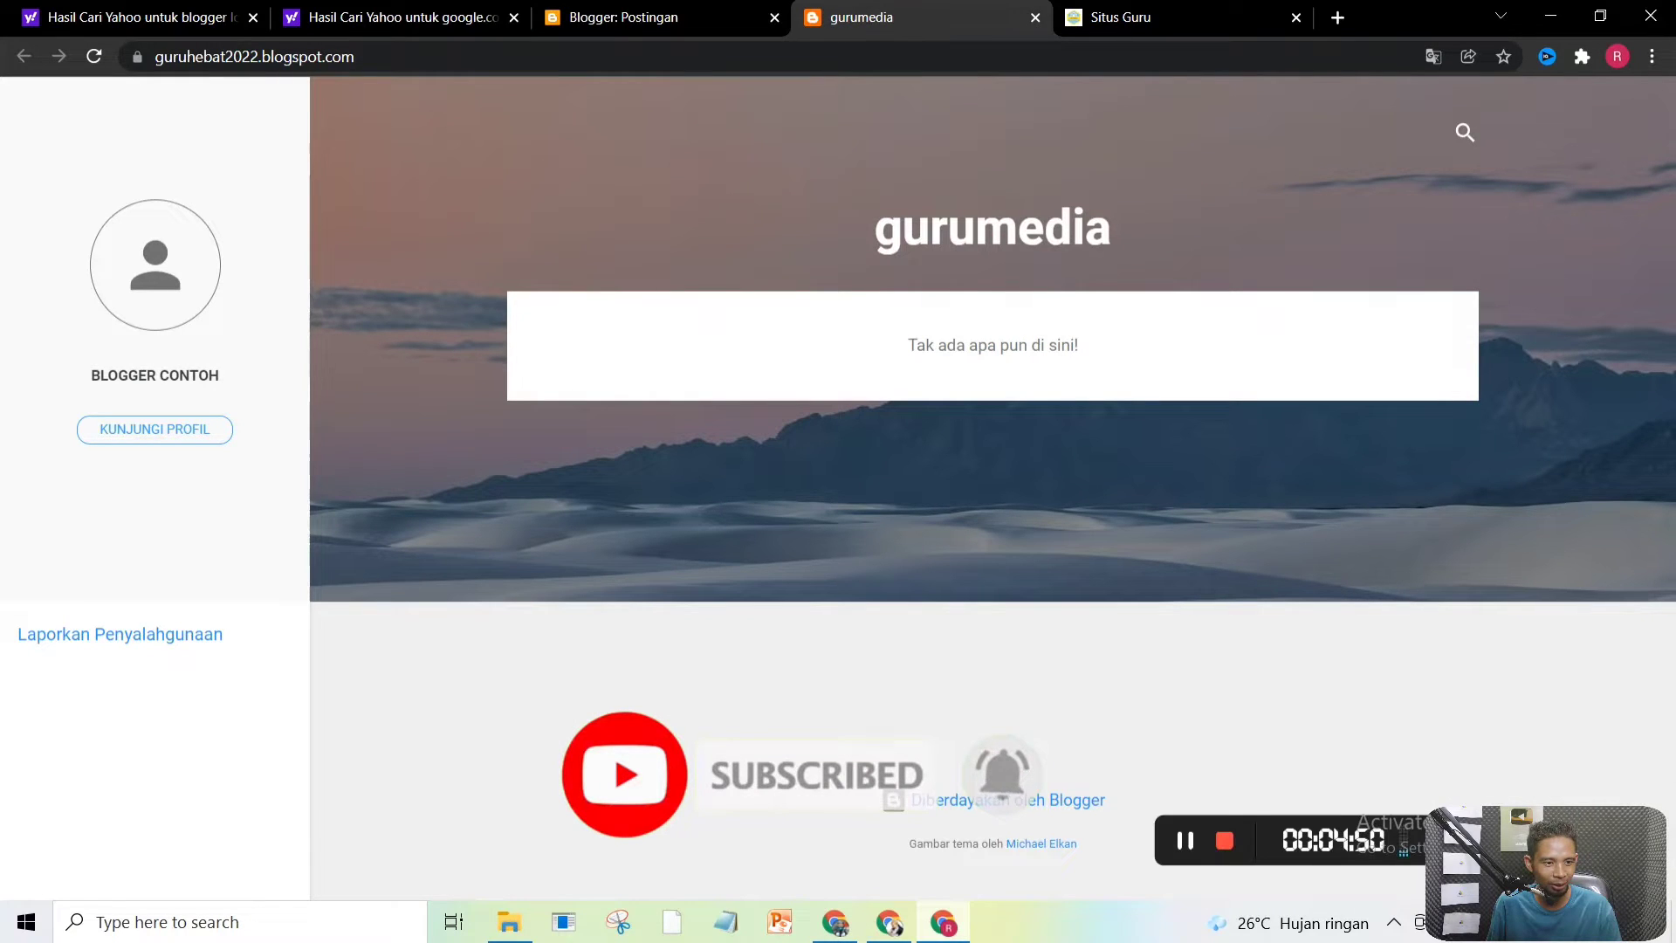
{"action": "left_click", "coordinate": [1539, 840]}
{"action": "left_click", "coordinate": [1638, 525]}
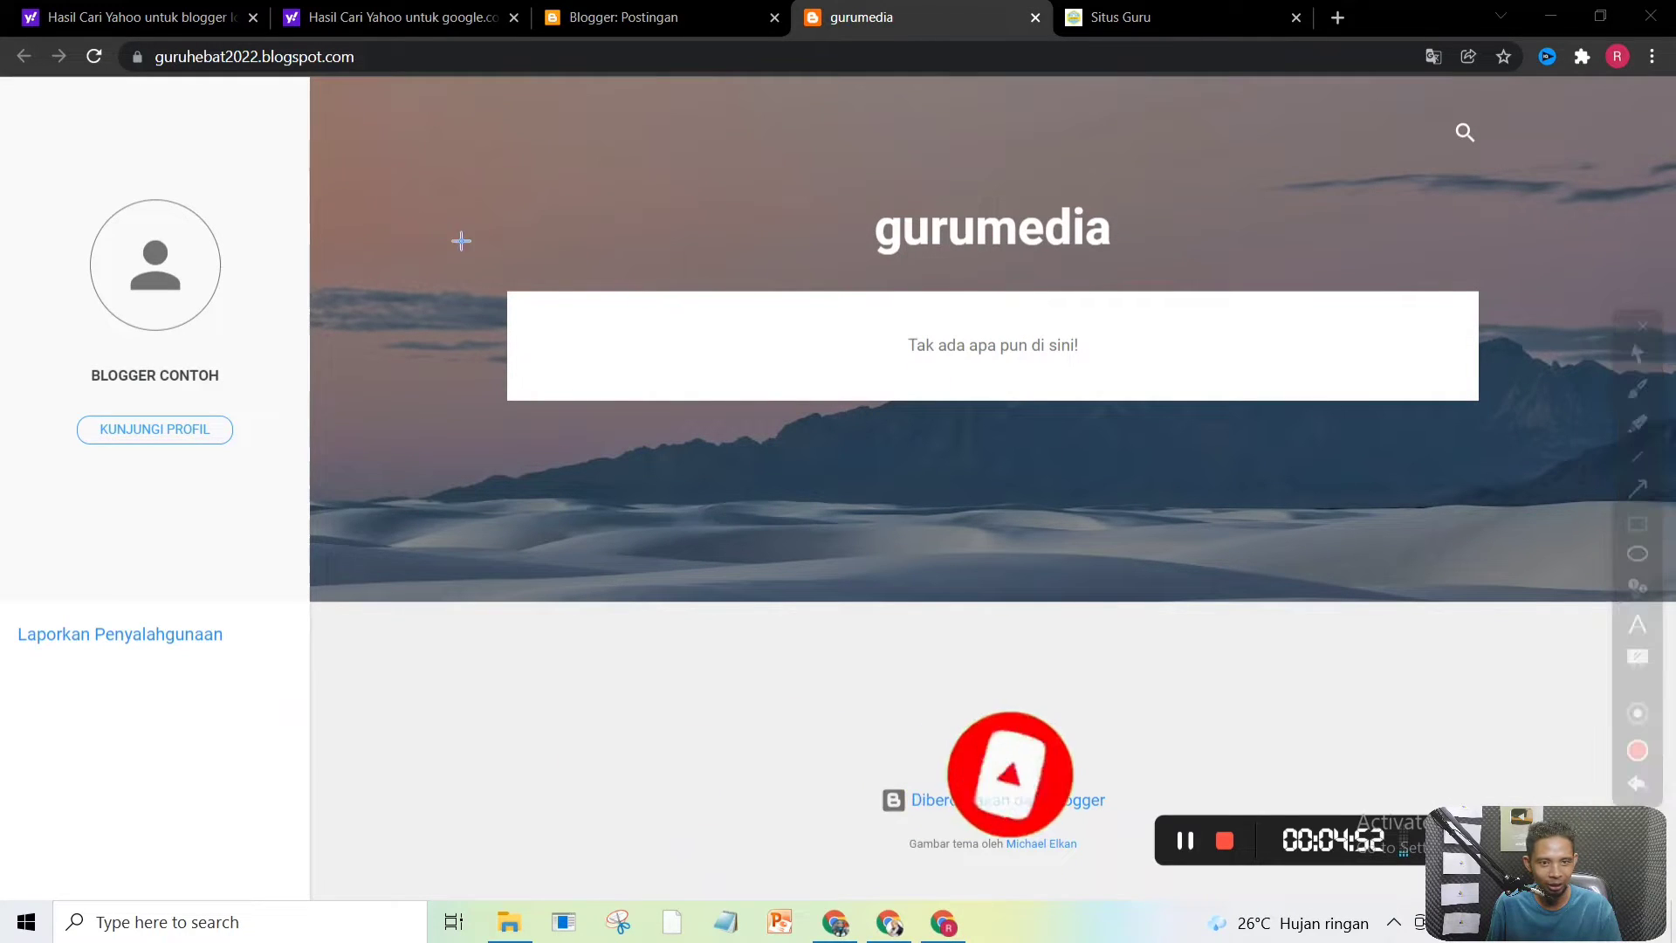
{"action": "mouse_move", "coordinate": [391, 190]}
{"action": "left_mouse_down"}
{"action": "mouse_move", "coordinate": [1468, 481]}
{"action": "mouse_move", "coordinate": [1546, 704]}
{"action": "mouse_move", "coordinate": [1587, 699]}
{"action": "left_mouse_up"}
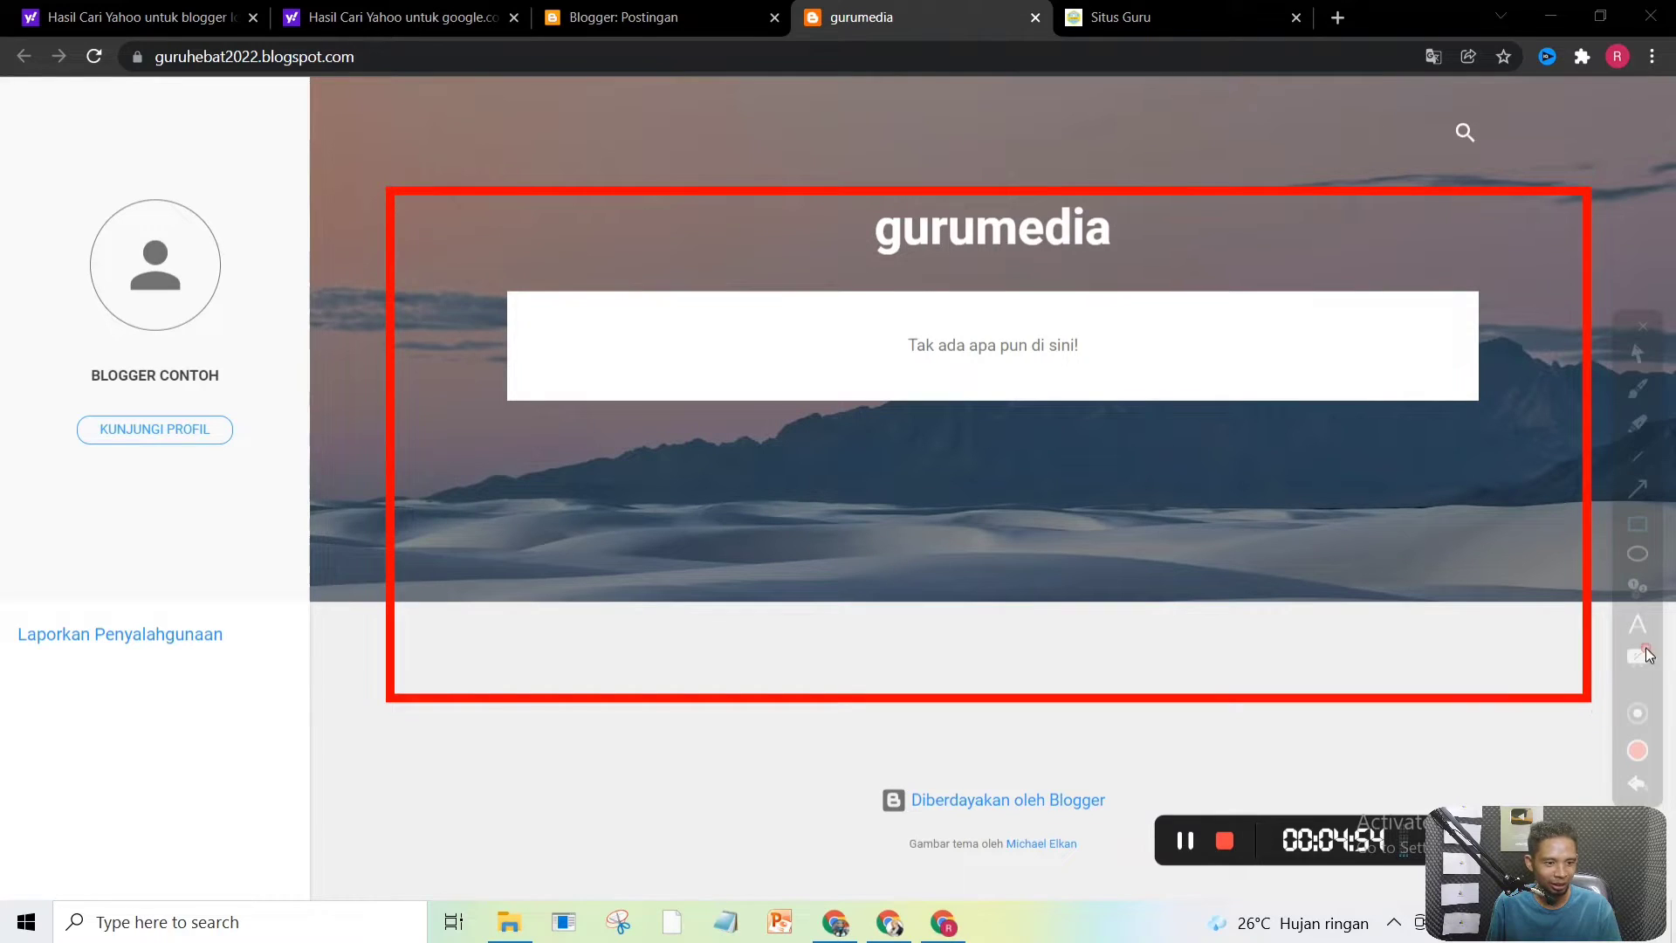
{"action": "key", "text": "Escape"}
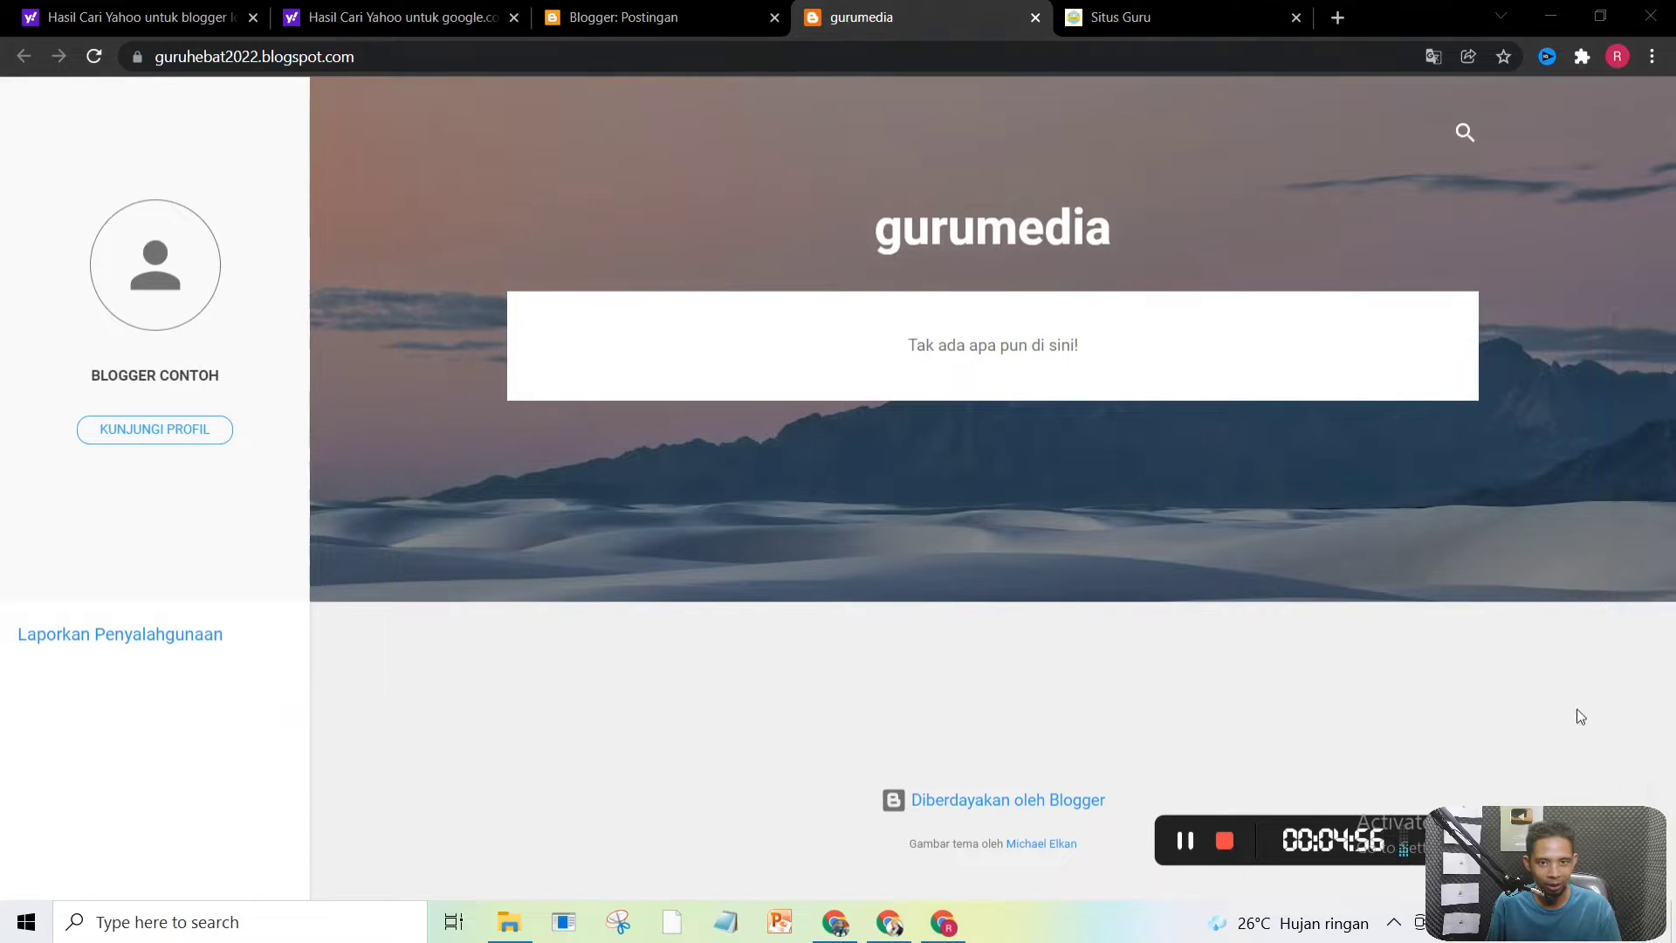
{"action": "left_click", "coordinate": [653, 16]}
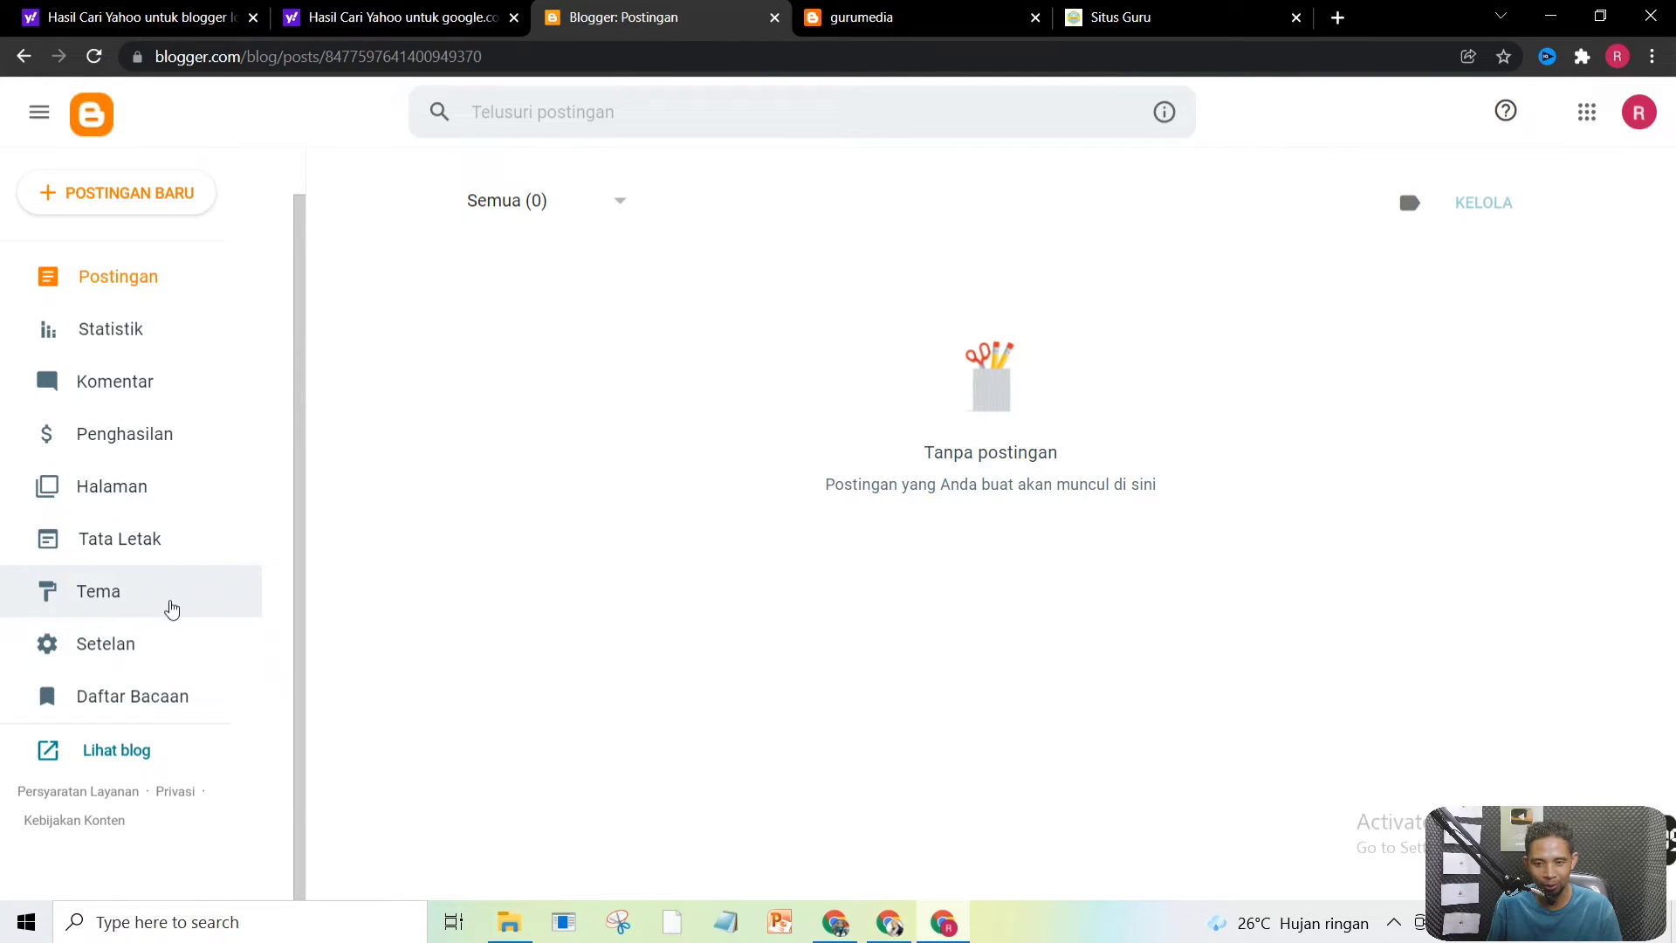
Step: Restore the blog theme from the viomagz-v.3.1.00 file on Local Disk (E:)
{"action": "left_click", "coordinate": [163, 602]}
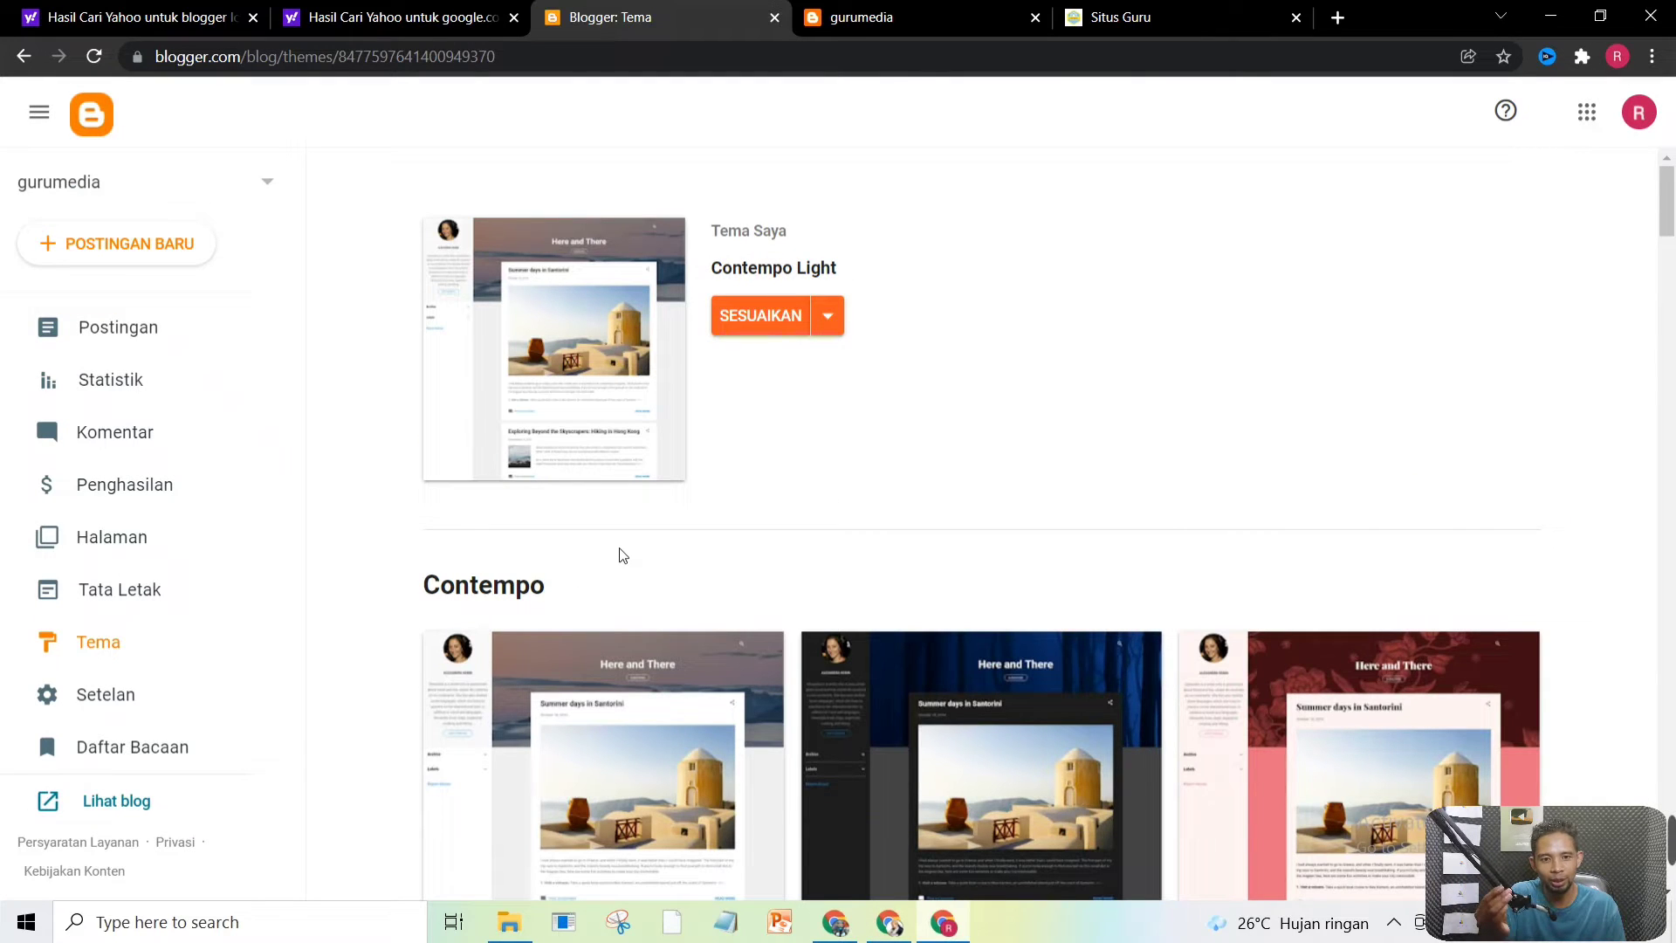
{"action": "left_click", "coordinate": [830, 320]}
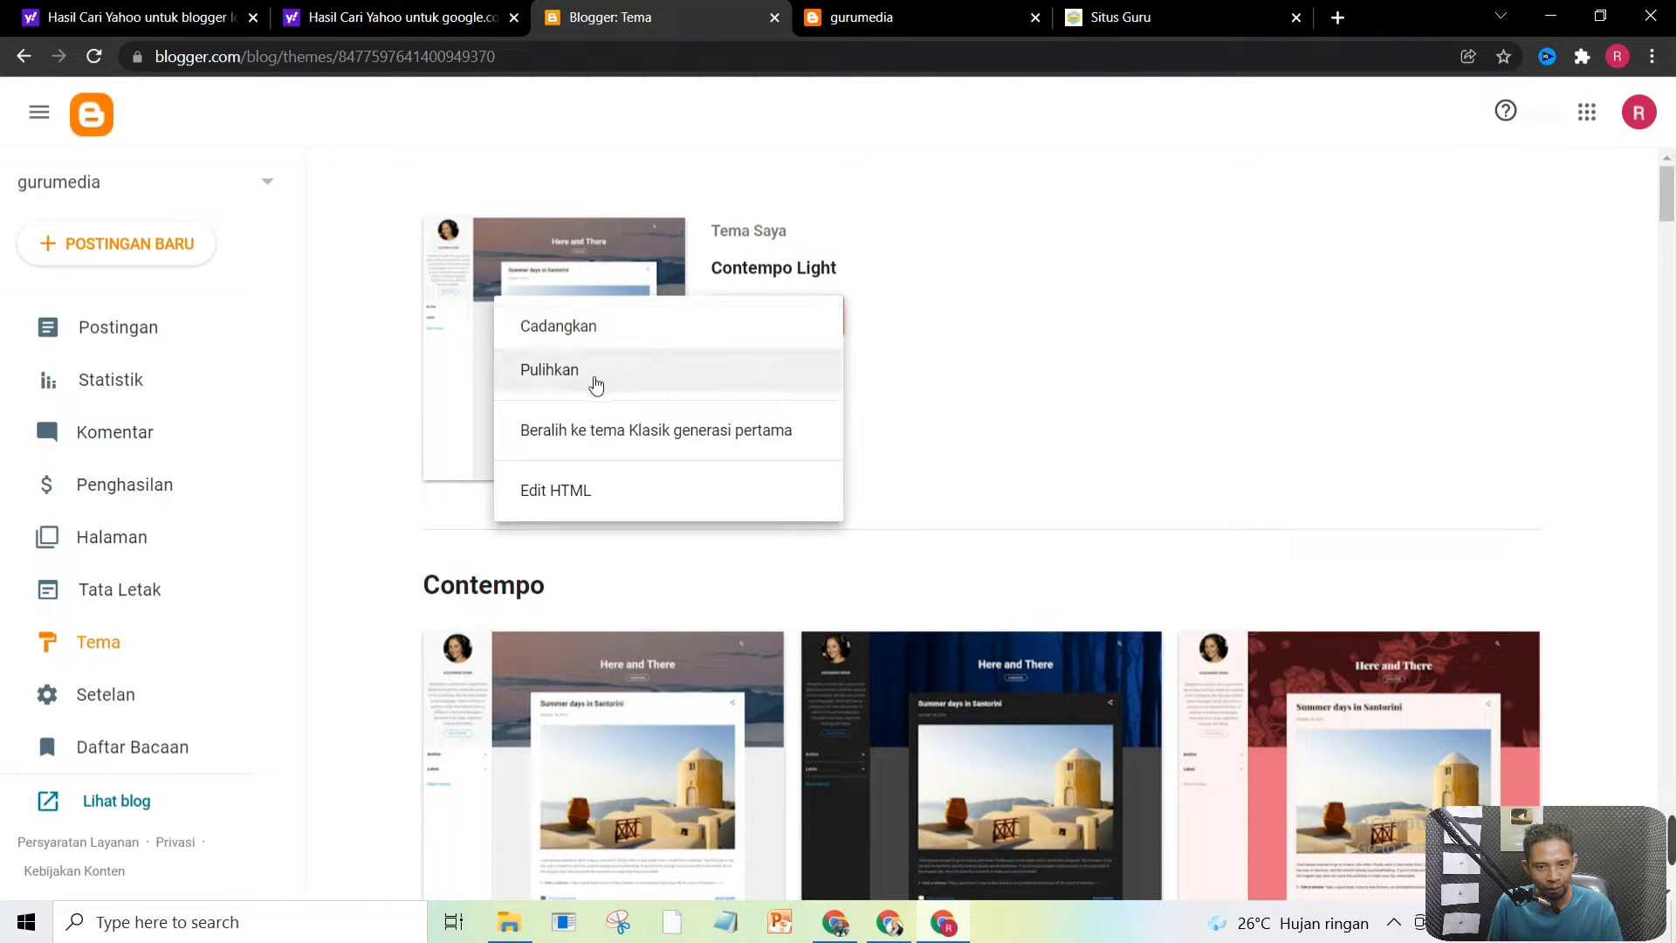
{"action": "left_click", "coordinate": [603, 380]}
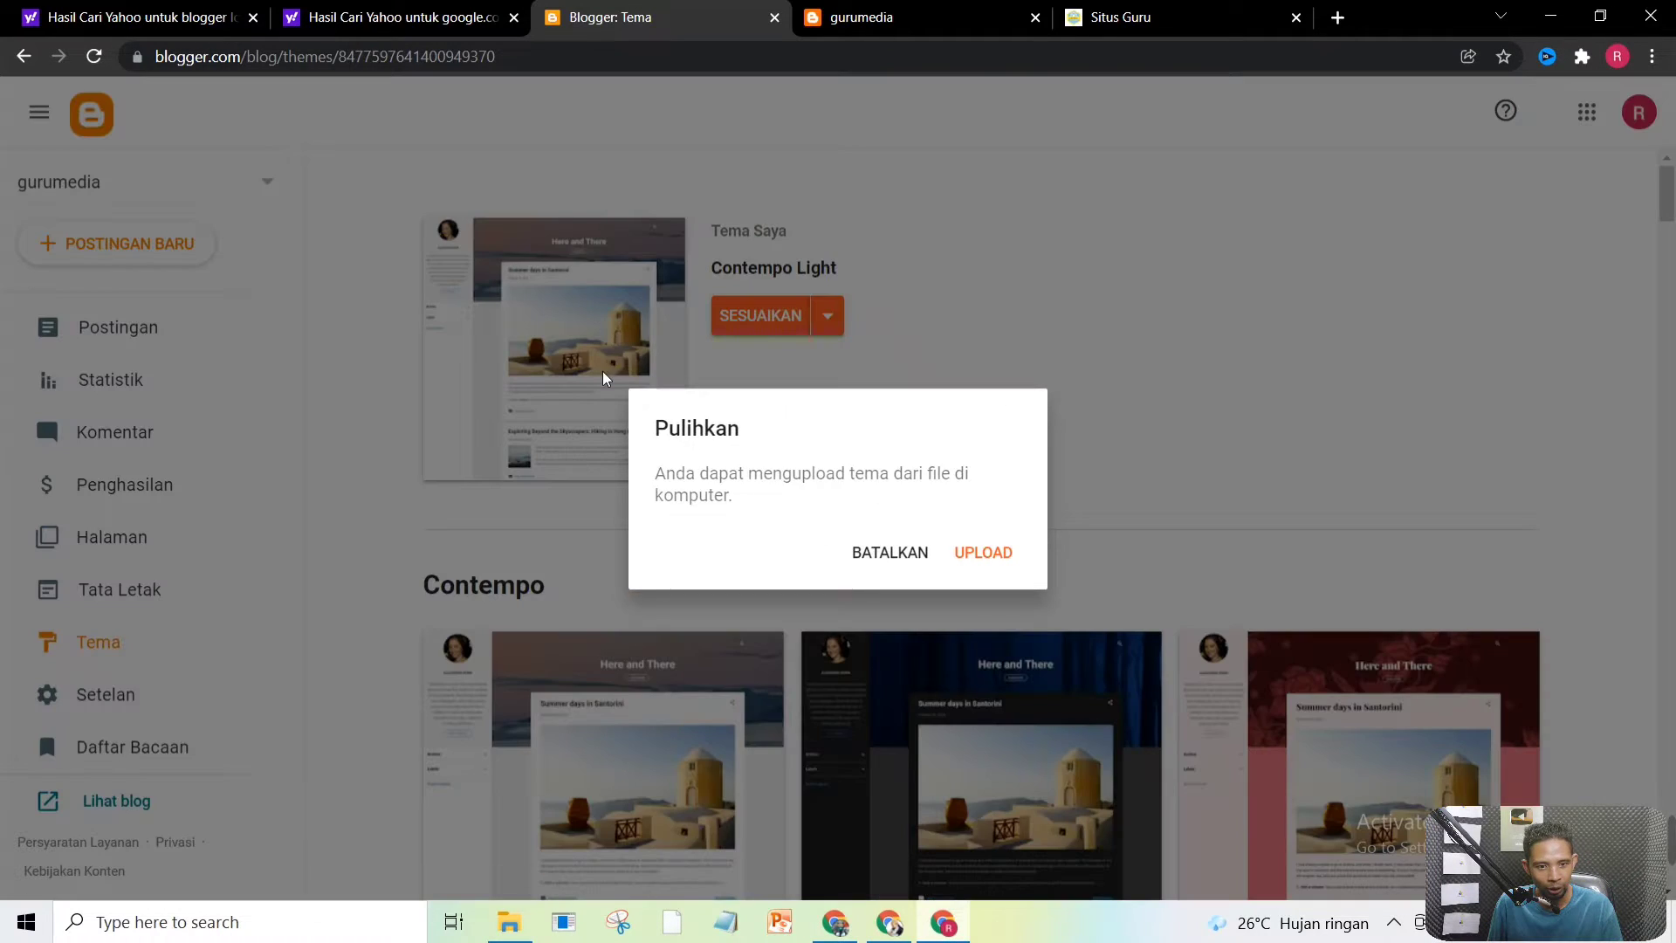
{"action": "left_click", "coordinate": [990, 556]}
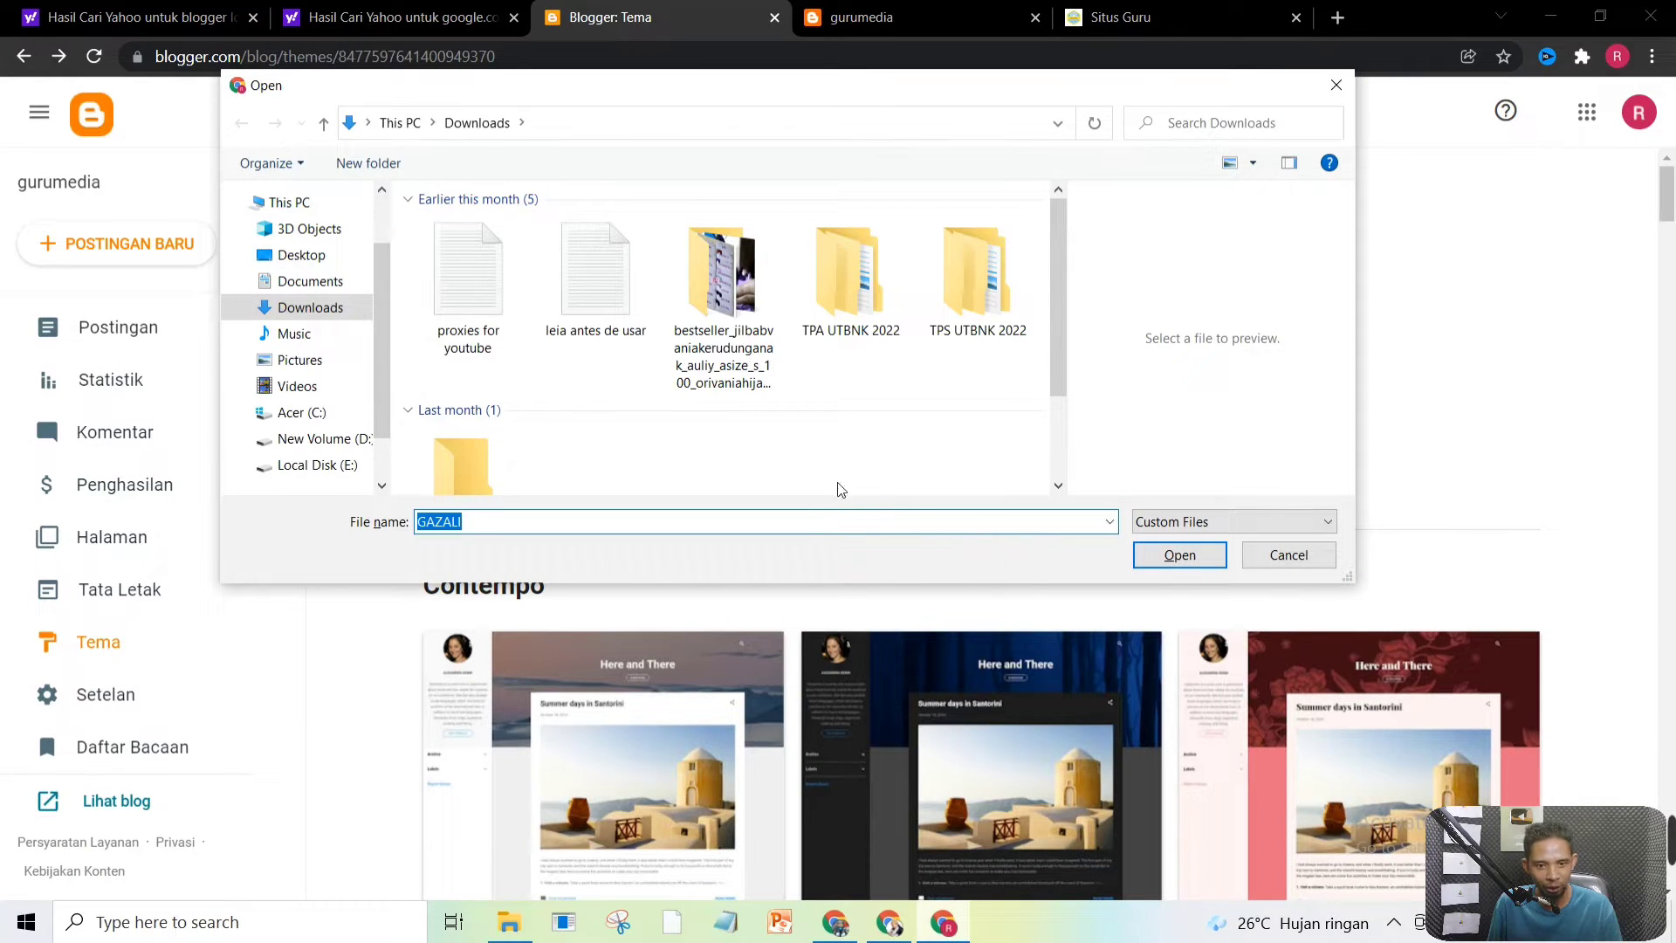
{"action": "scroll", "coordinate": [339, 455], "scroll_direction": "down", "scroll_amount": 1}
{"action": "left_click", "coordinate": [339, 454]}
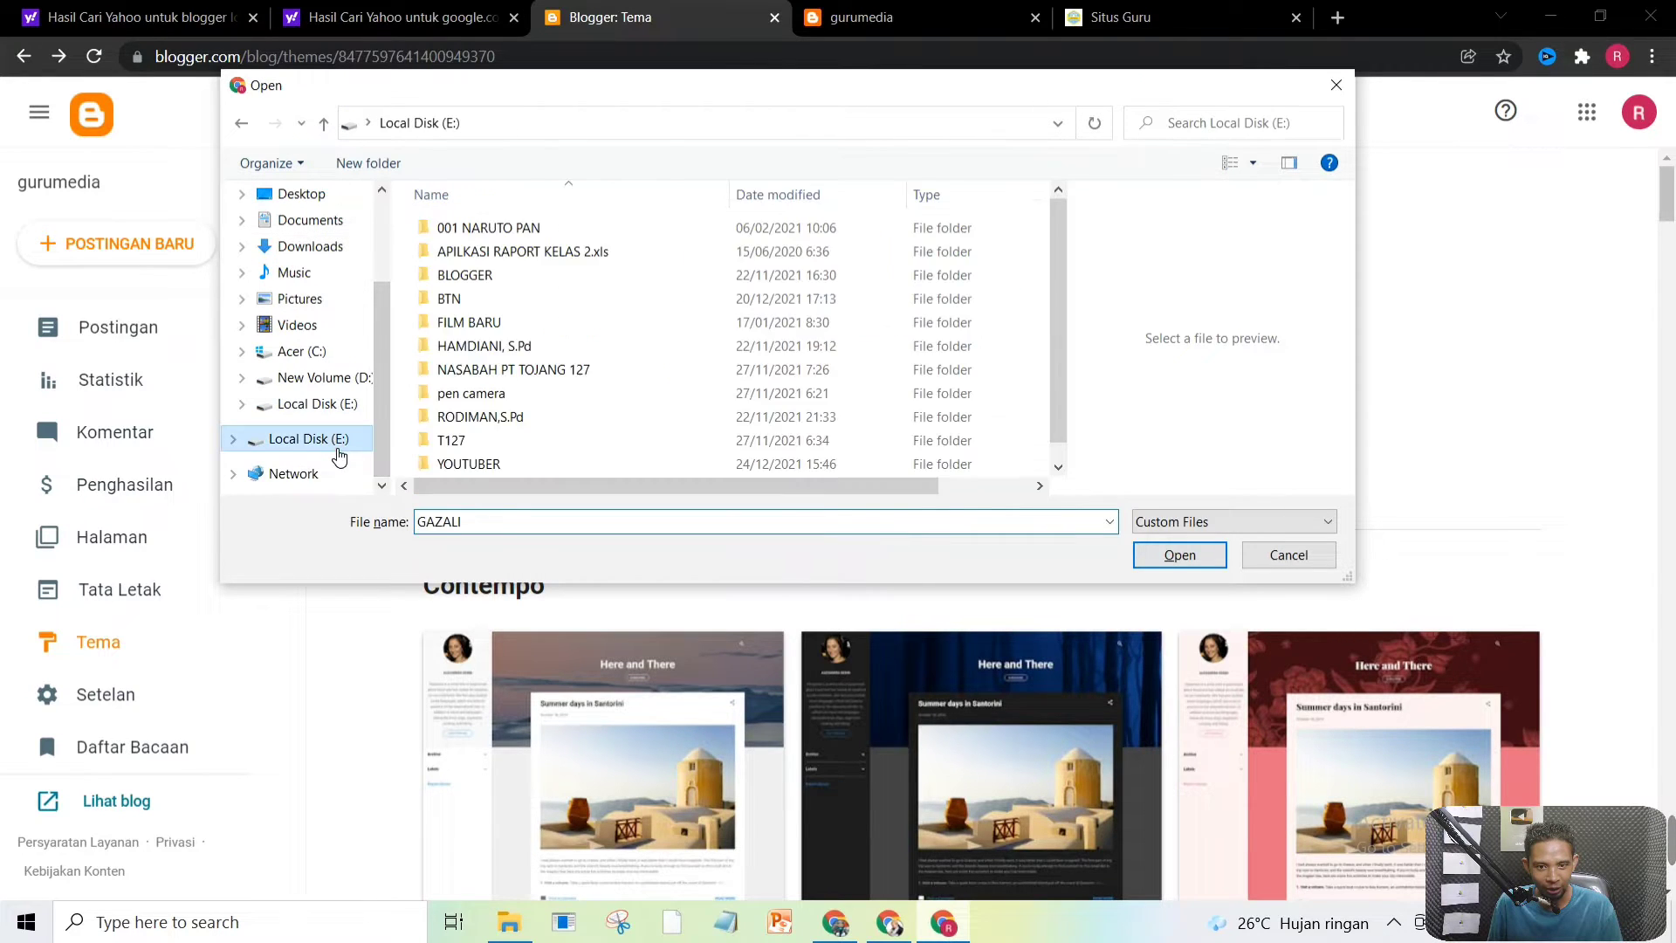
{"action": "scroll", "coordinate": [591, 332], "scroll_direction": "down", "scroll_amount": 1}
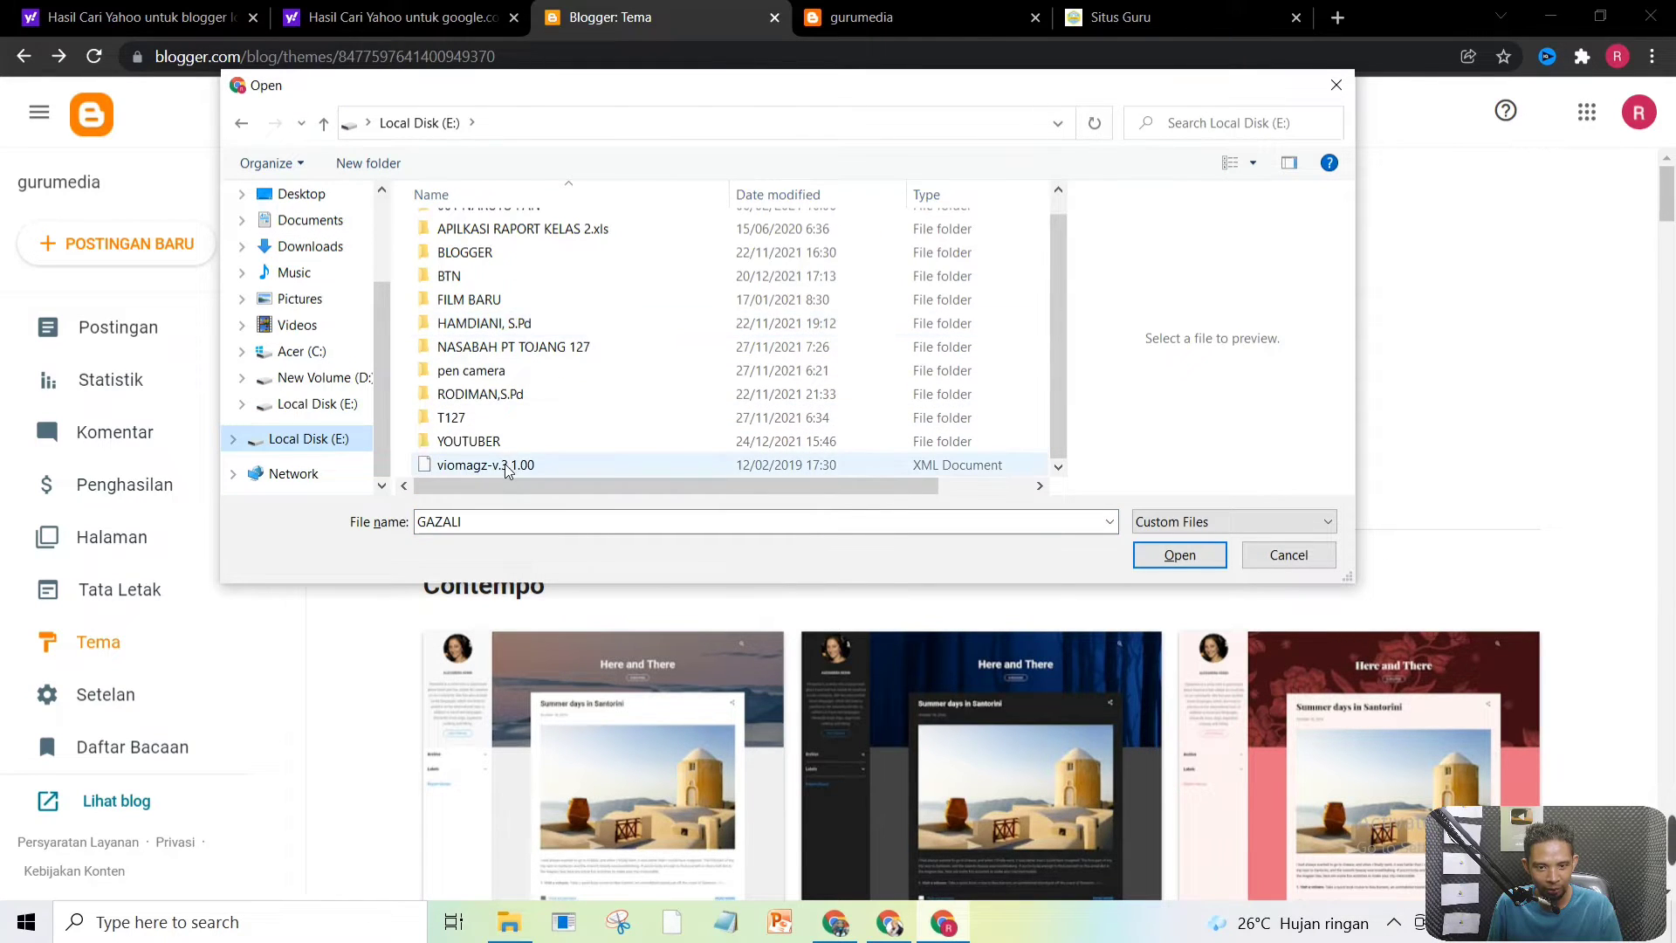
{"action": "left_click", "coordinate": [531, 467]}
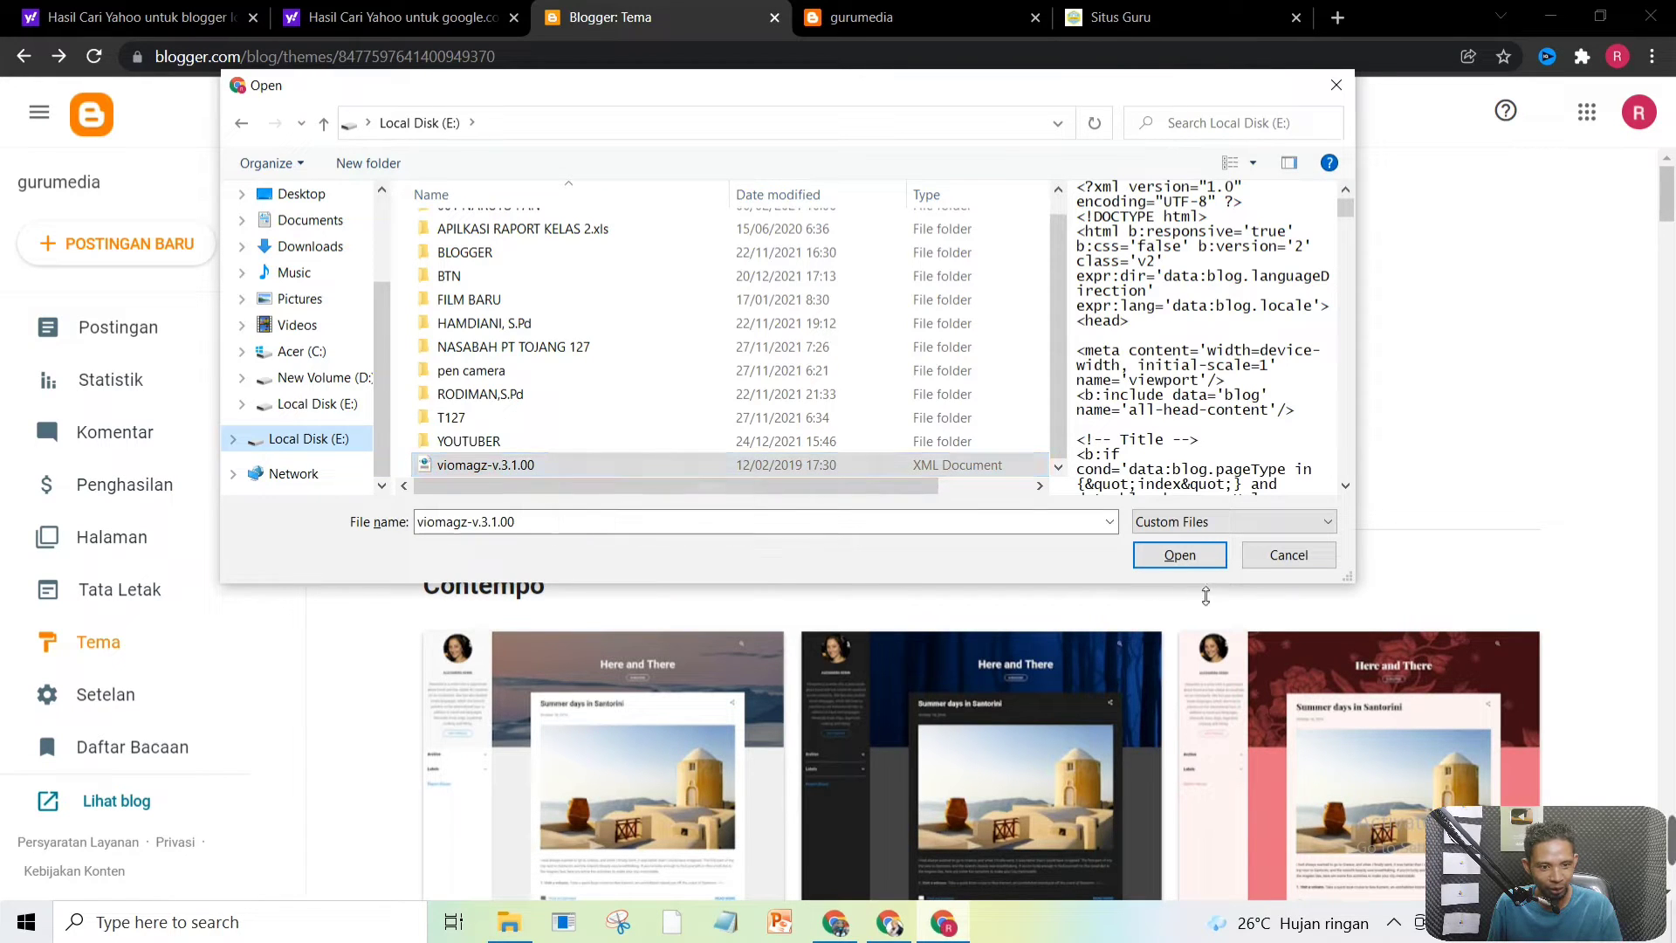
{"action": "left_click", "coordinate": [1202, 566]}
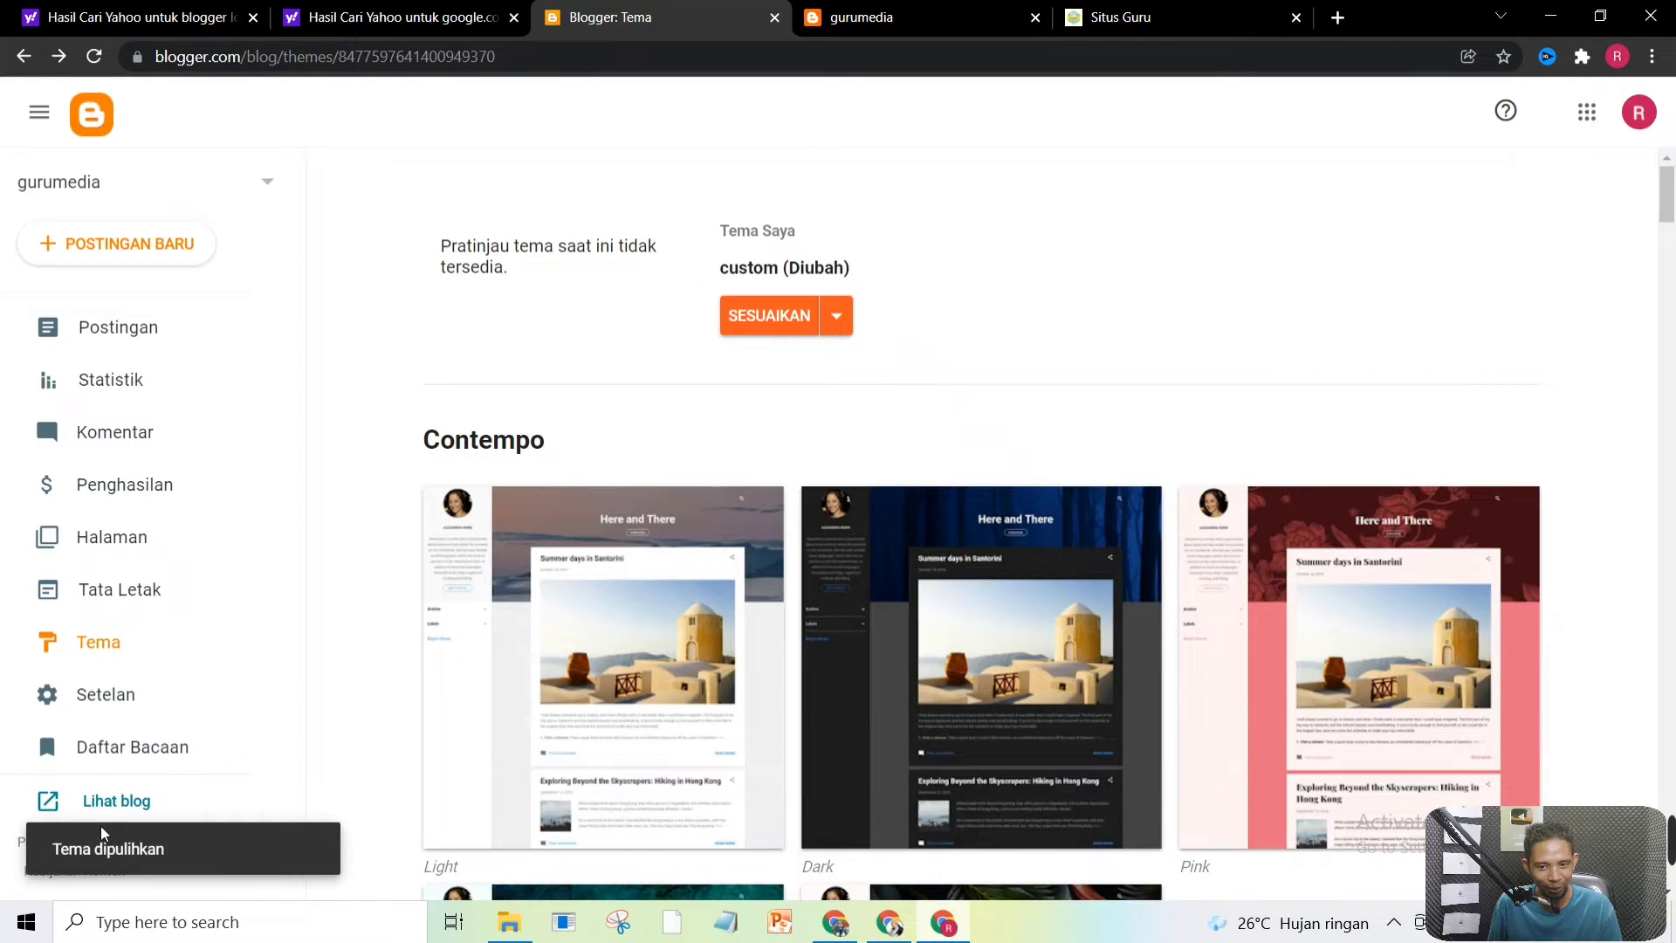
Step: Reload the live gurumedia blog to display the new viomagz theme
{"action": "left_click", "coordinate": [909, 19]}
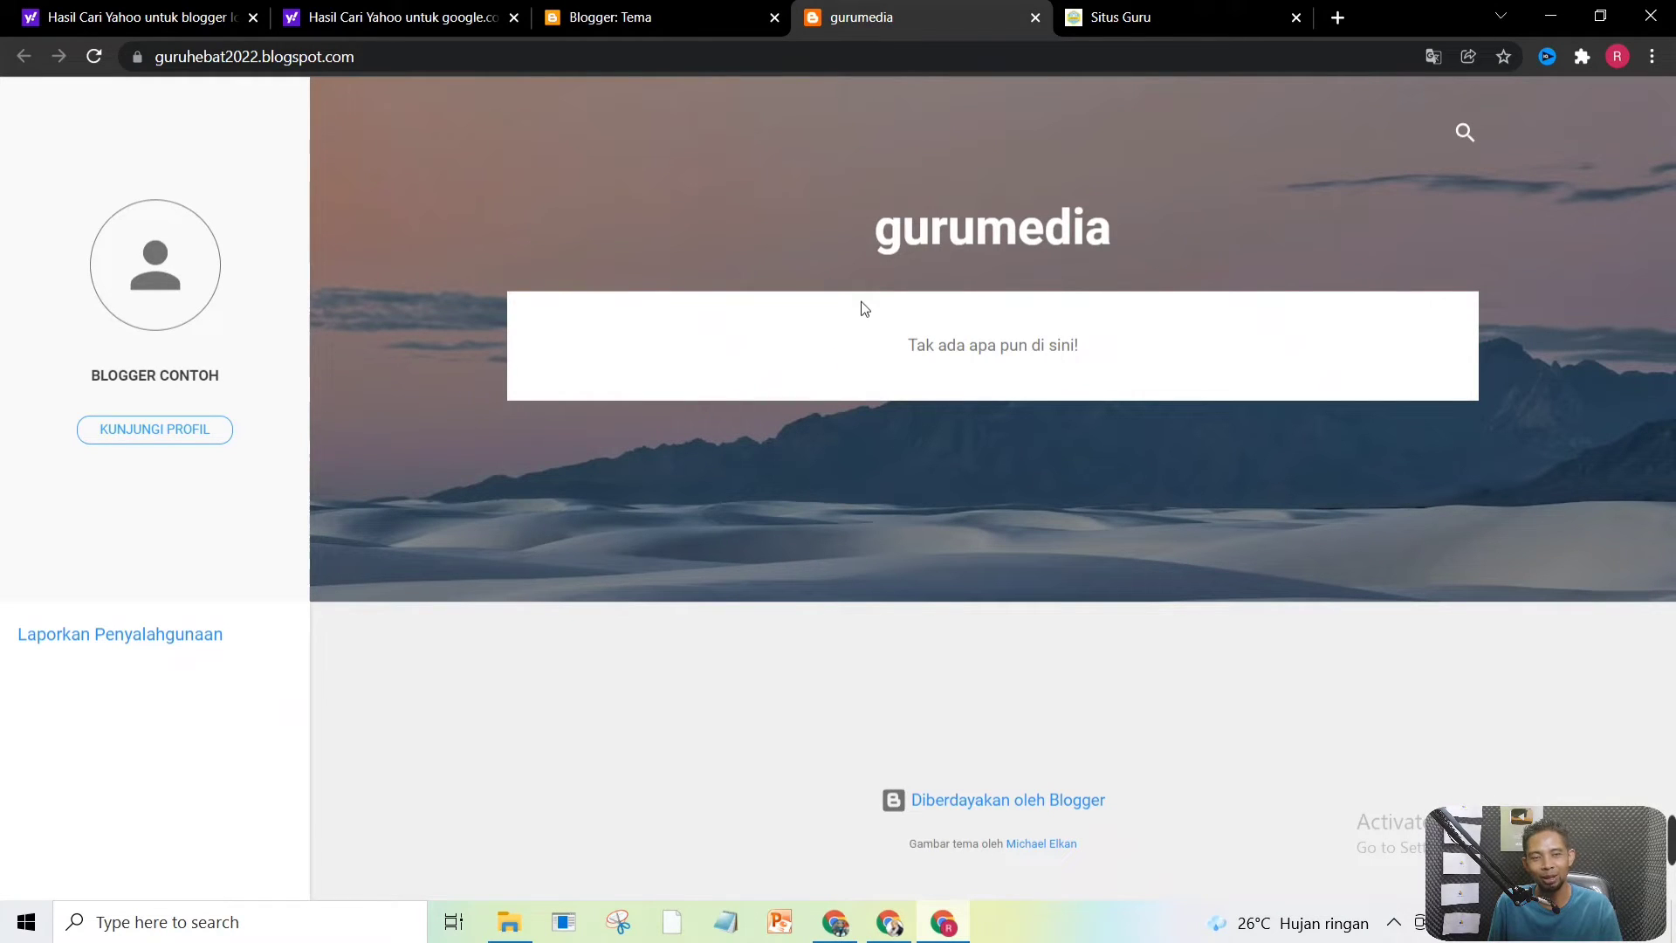
{"action": "left_click", "coordinate": [218, 57]}
{"action": "key", "text": "Return"}
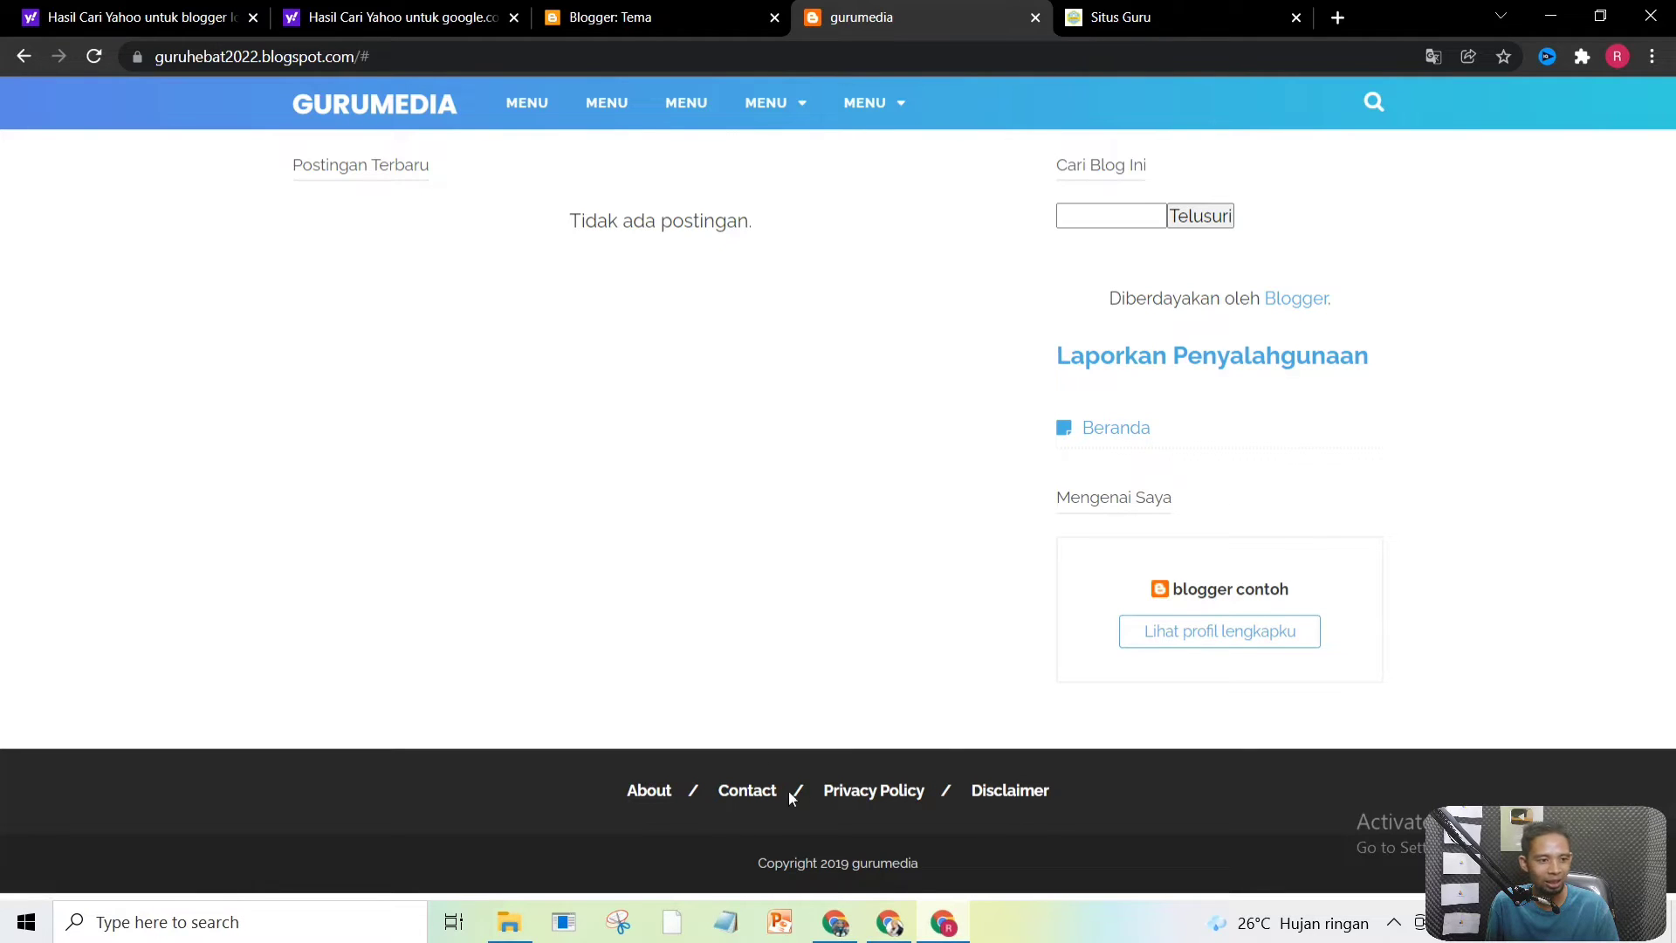
Step: Review the theme's placeholder MENU items and About, Contact, Privacy Policy, Disclaimer footer links
{"action": "left_click", "coordinate": [1484, 840]}
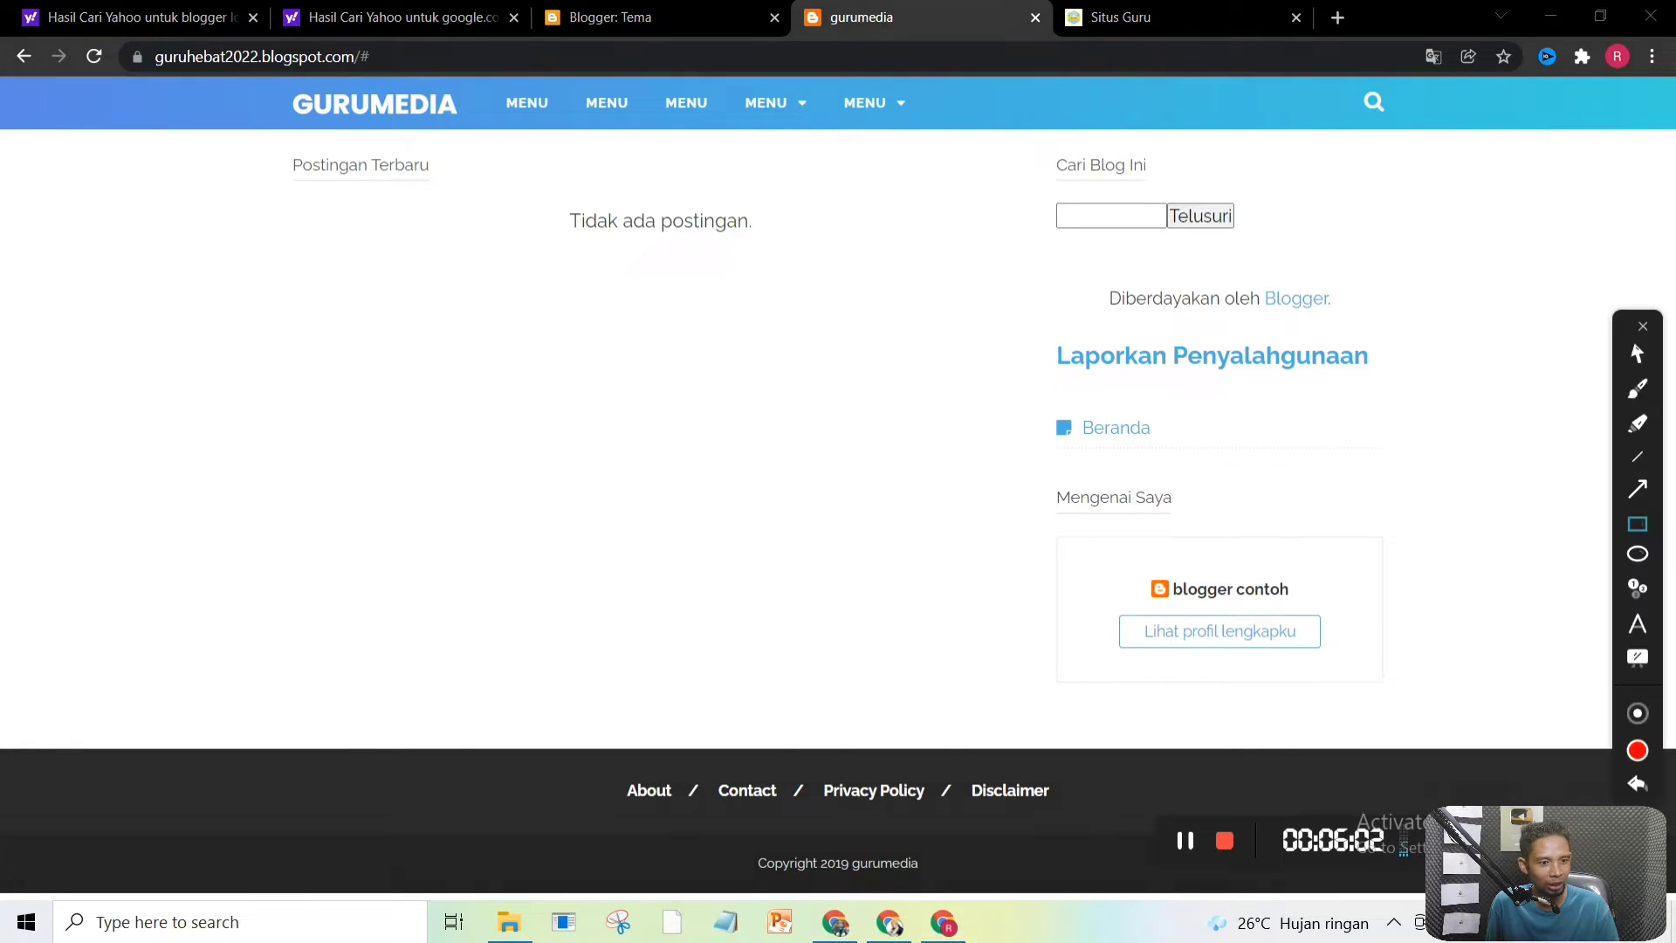
{"action": "mouse_move", "coordinate": [556, 714]}
{"action": "left_mouse_down"}
{"action": "mouse_move", "coordinate": [1004, 770]}
{"action": "mouse_move", "coordinate": [1139, 872]}
{"action": "left_mouse_up"}
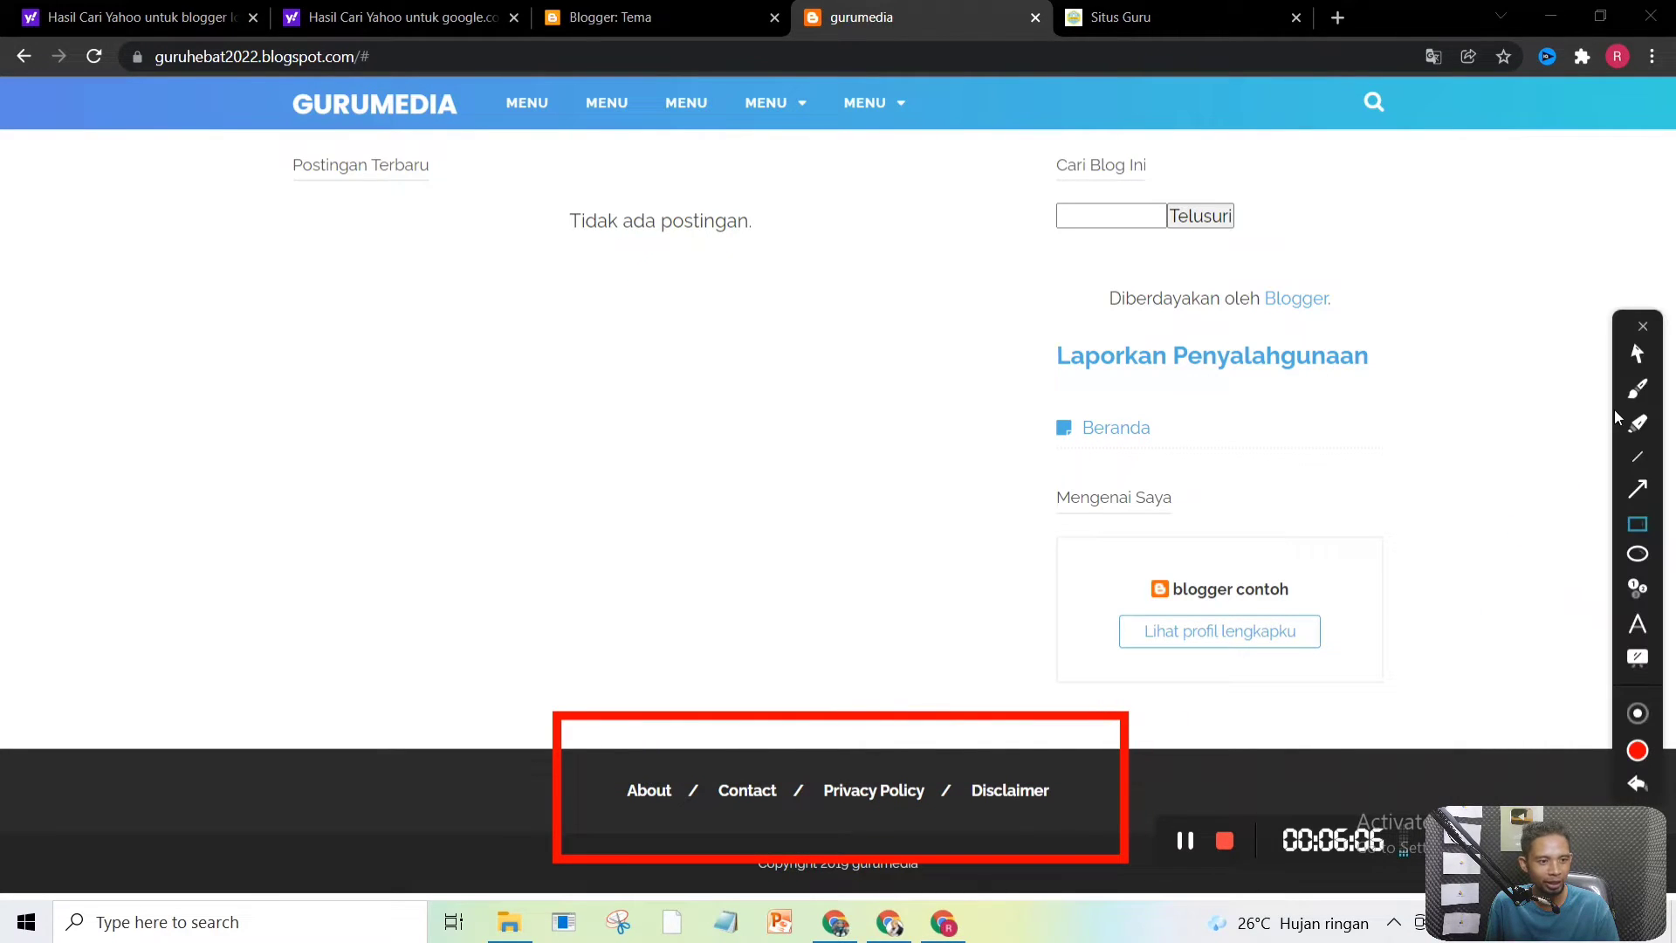
{"action": "left_click", "coordinate": [1639, 487]}
{"action": "left_click_drag", "start_coordinate": [1307, 366], "coordinate": [1044, 738]}
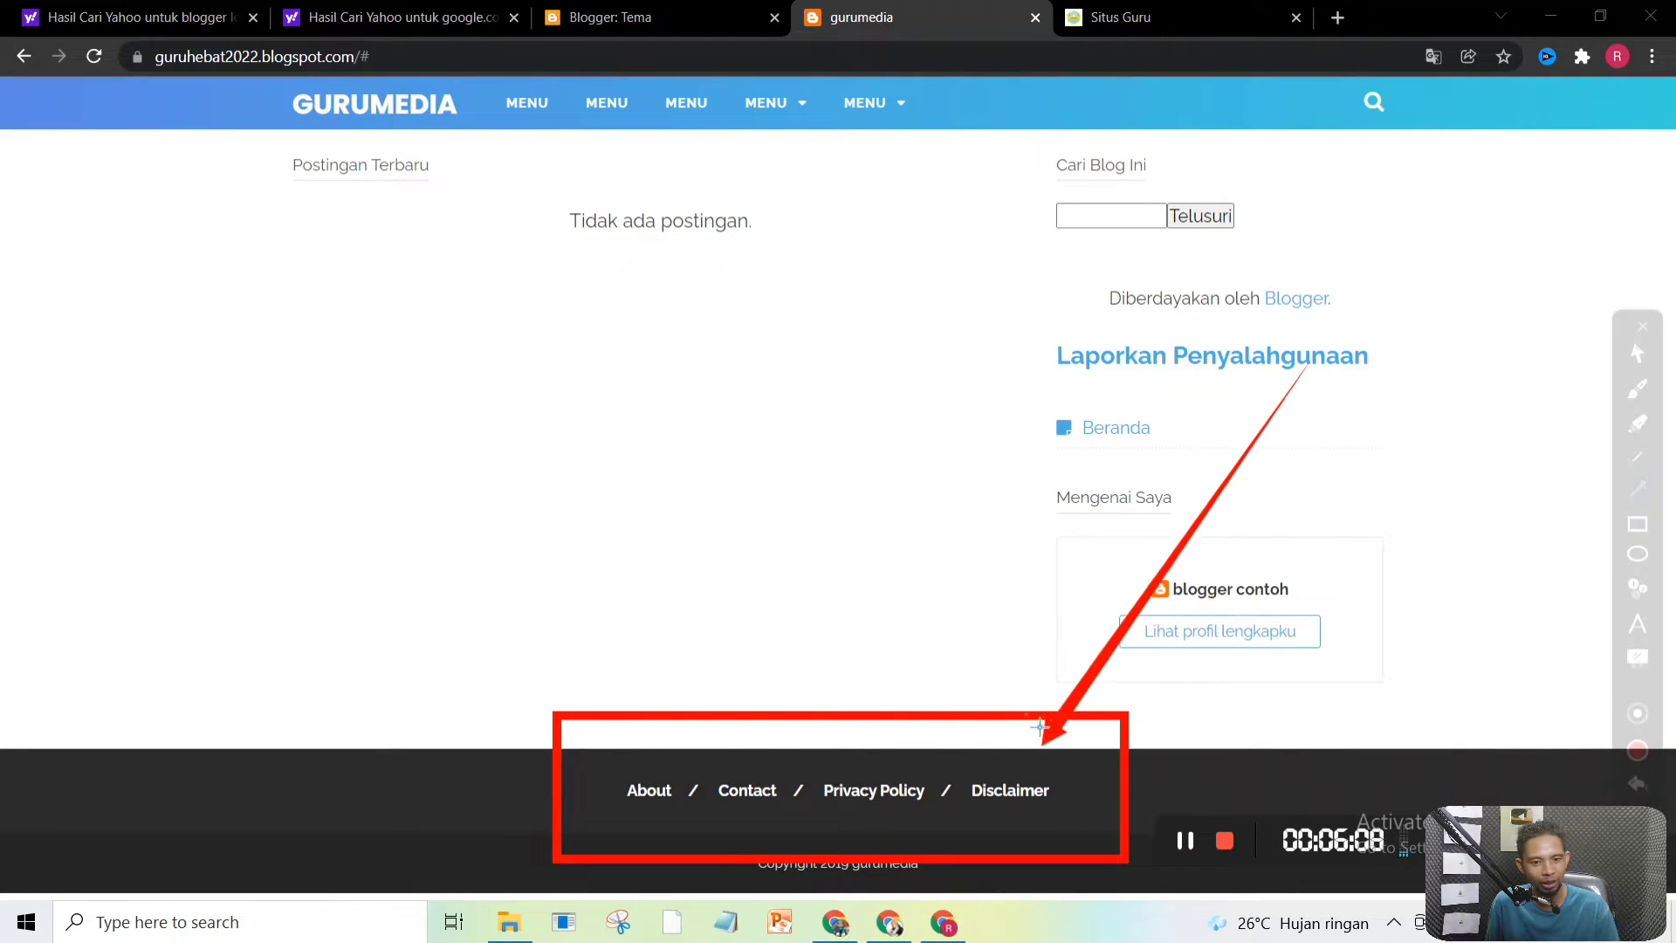
{"action": "left_click_drag", "start_coordinate": [1131, 415], "coordinate": [874, 756]}
{"action": "left_click_drag", "start_coordinate": [967, 409], "coordinate": [749, 750]}
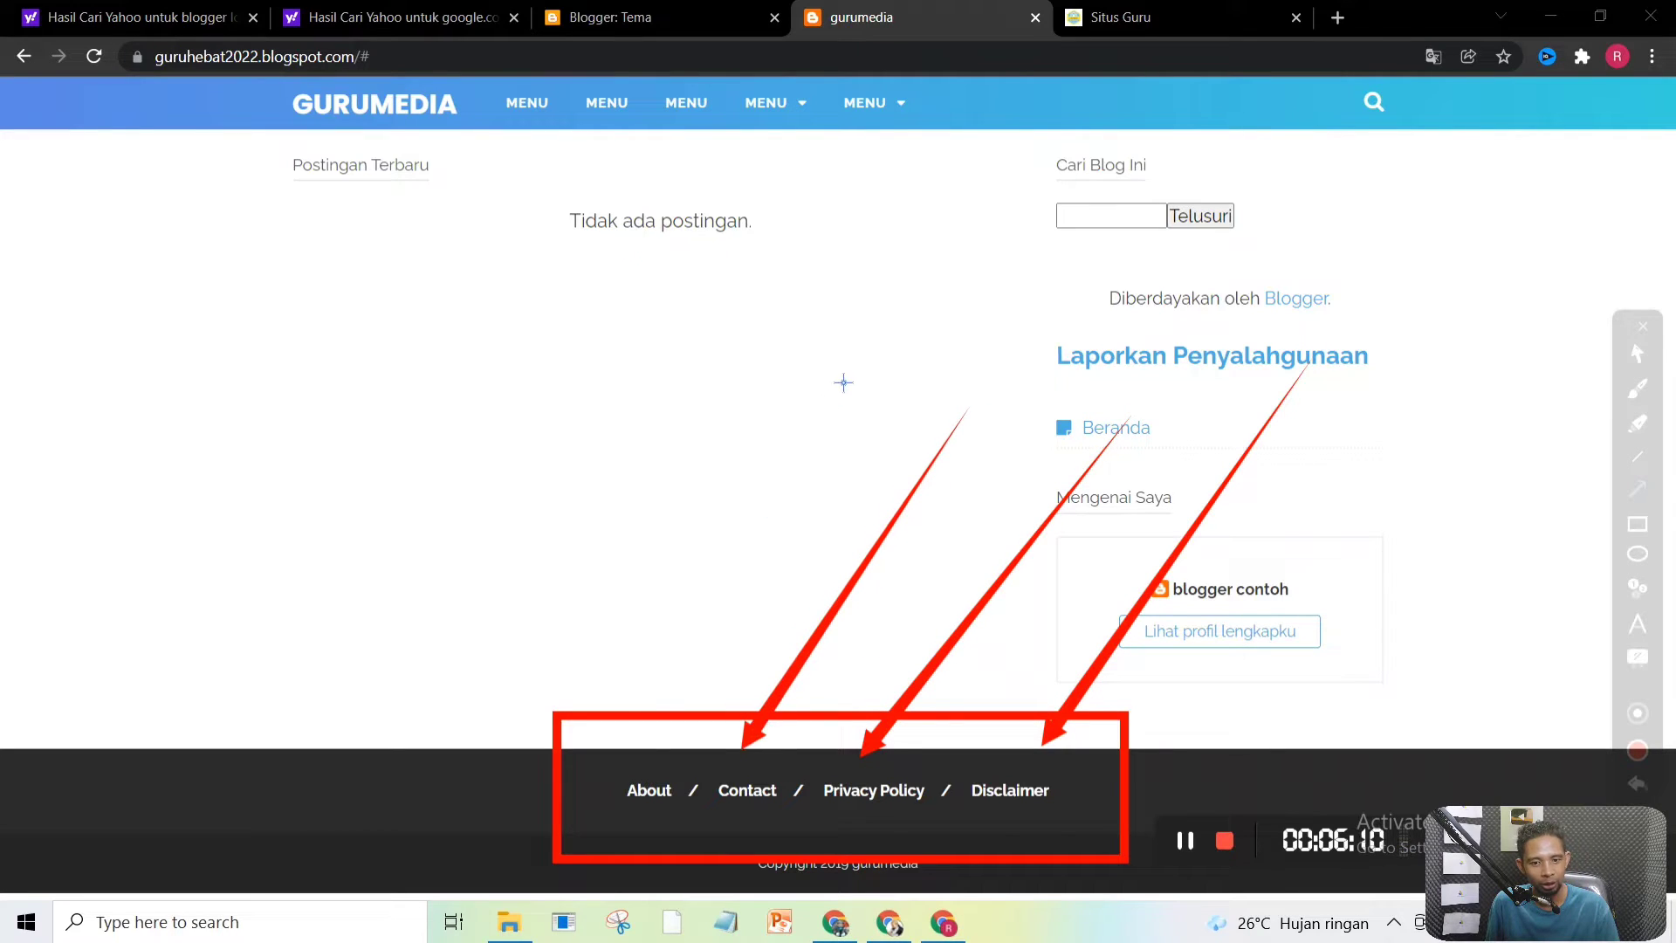
{"action": "left_click_drag", "start_coordinate": [834, 363], "coordinate": [651, 763]}
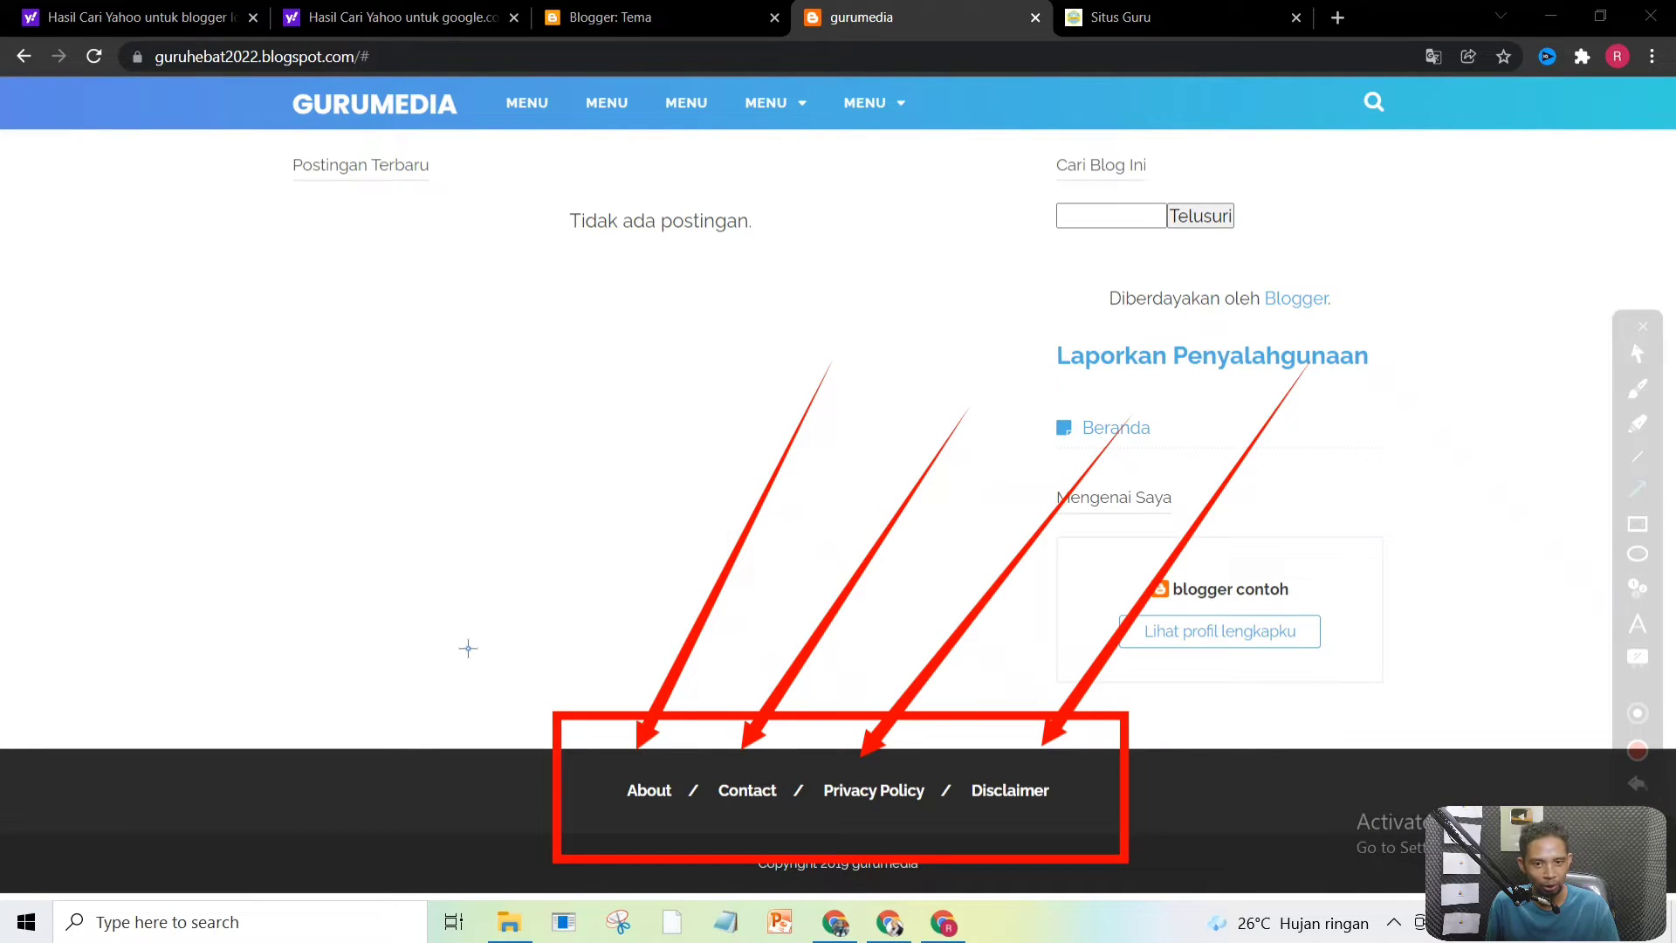
{"action": "left_click_drag", "start_coordinate": [455, 632], "coordinate": [543, 129]}
{"action": "left_click_drag", "start_coordinate": [653, 570], "coordinate": [637, 155]}
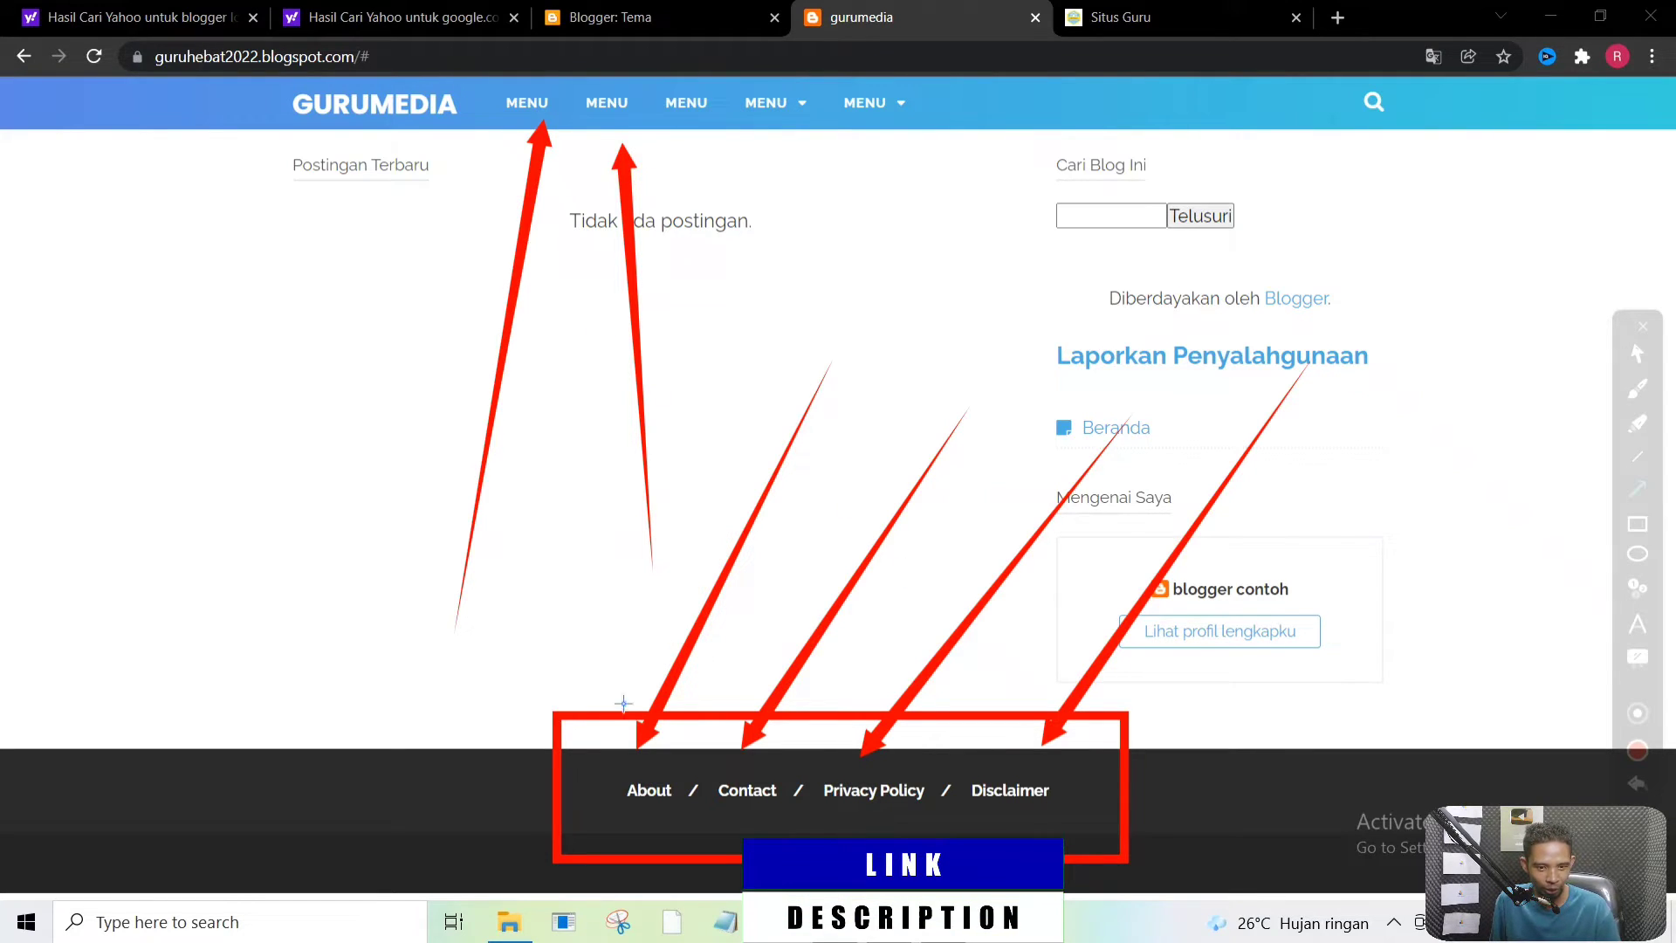
{"action": "left_click_drag", "start_coordinate": [366, 566], "coordinate": [1078, 744]}
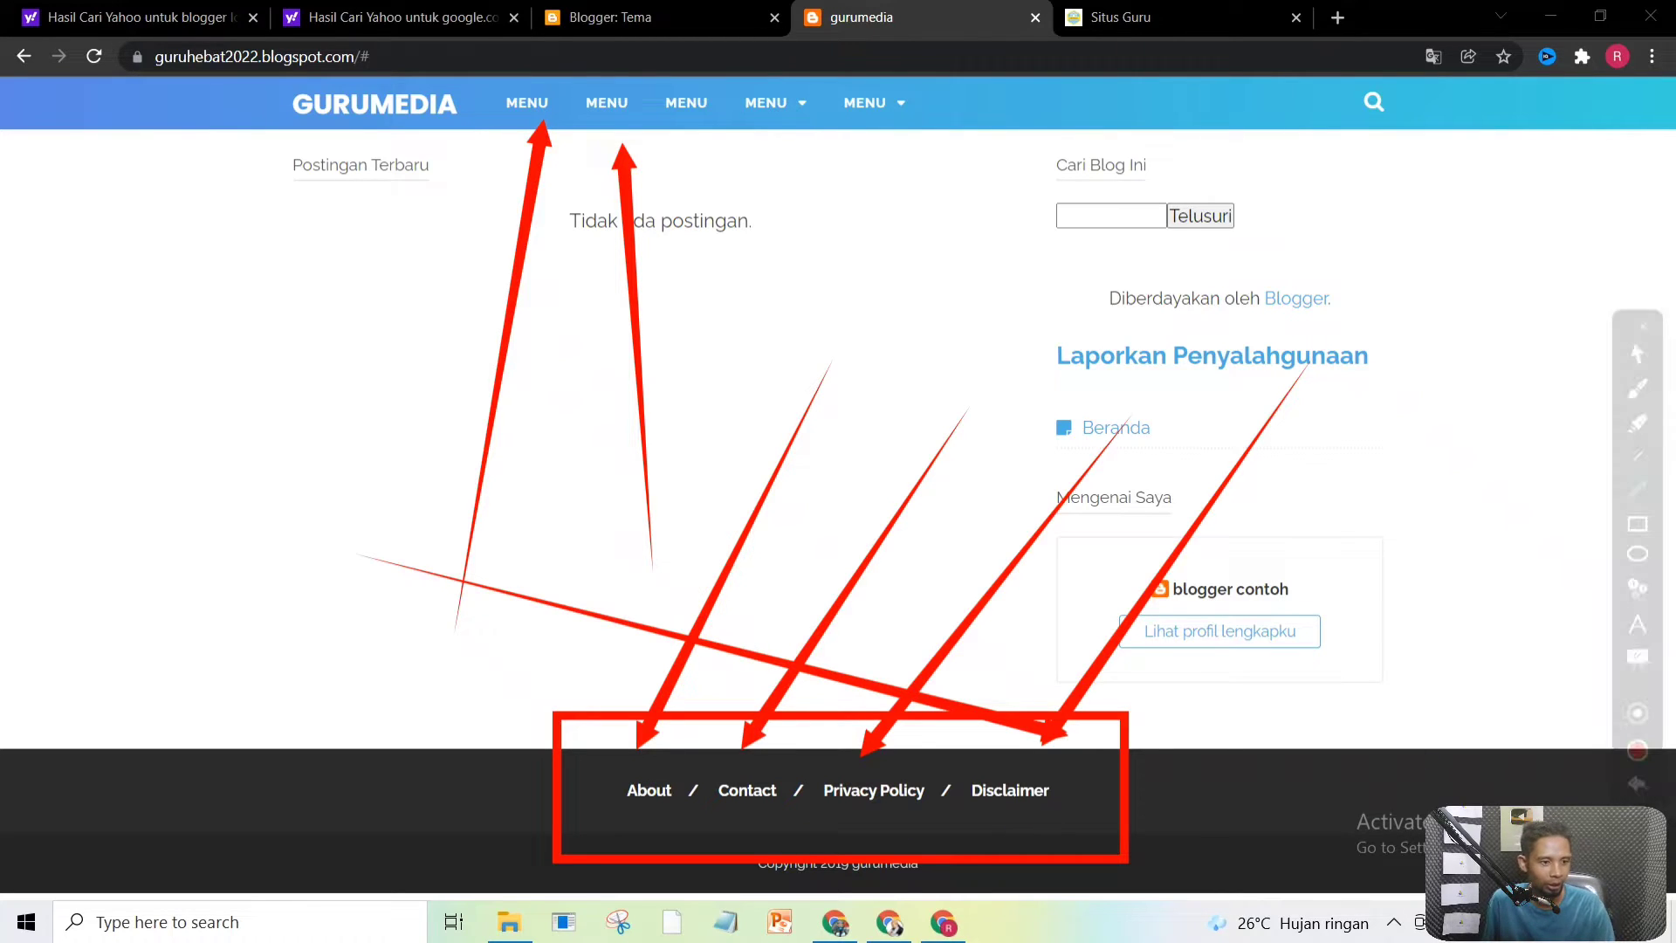
{"action": "key", "text": "Escape"}
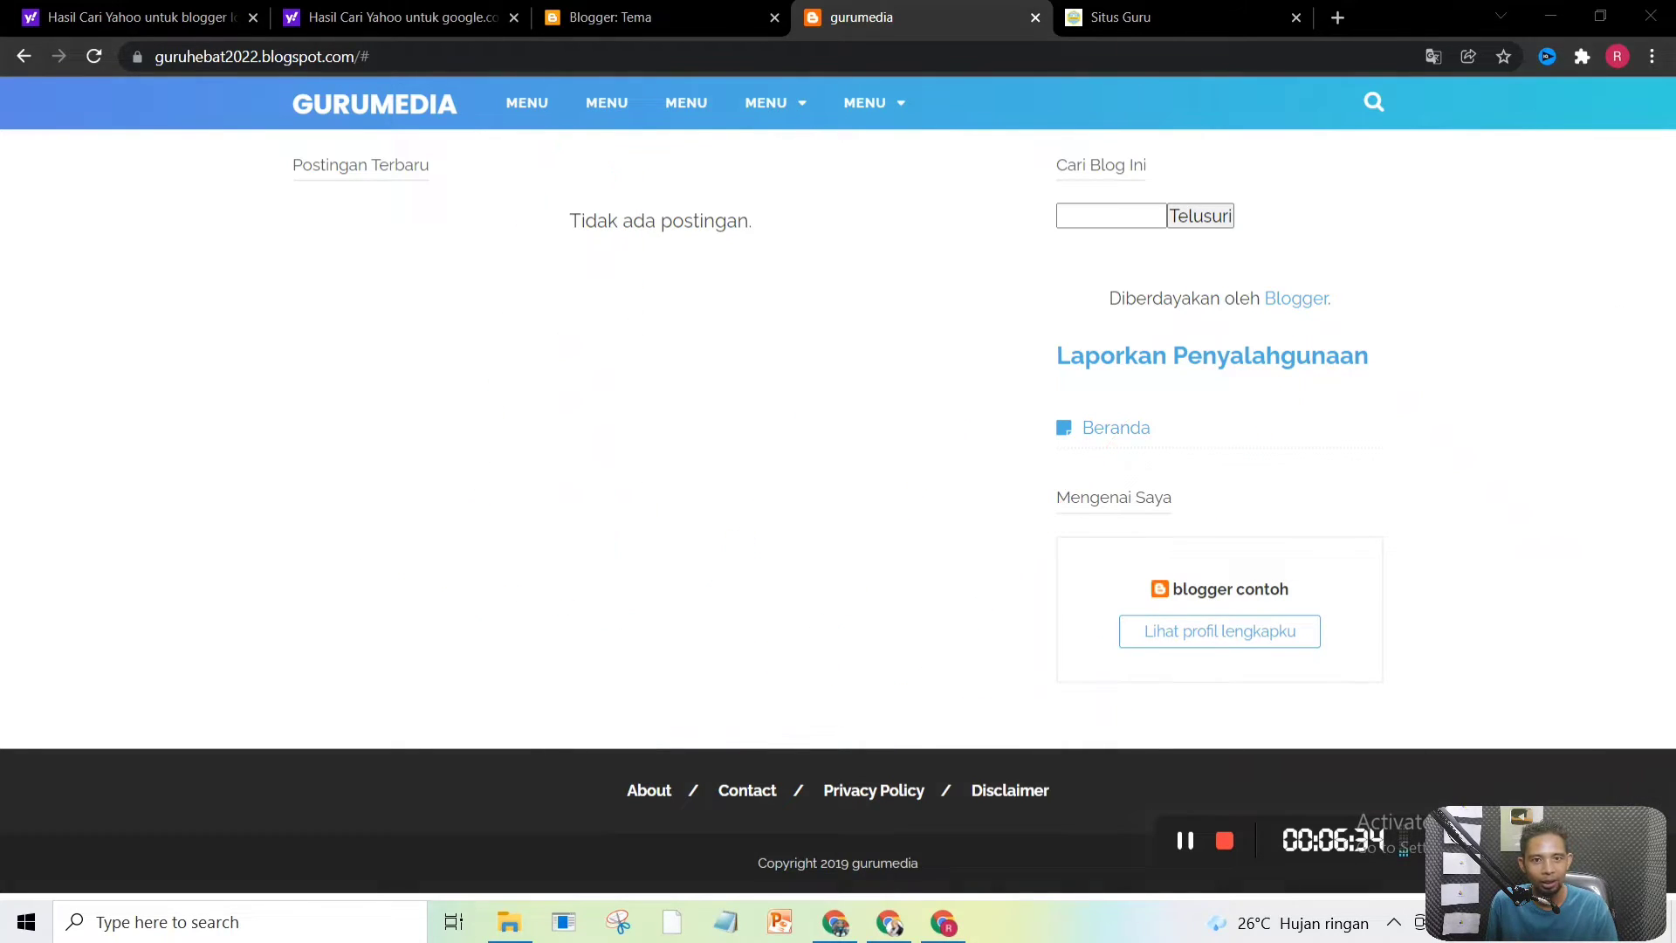
Step: Back in Blogger, start a new blank page from the empty Halaman list
{"action": "left_click", "coordinate": [672, 10]}
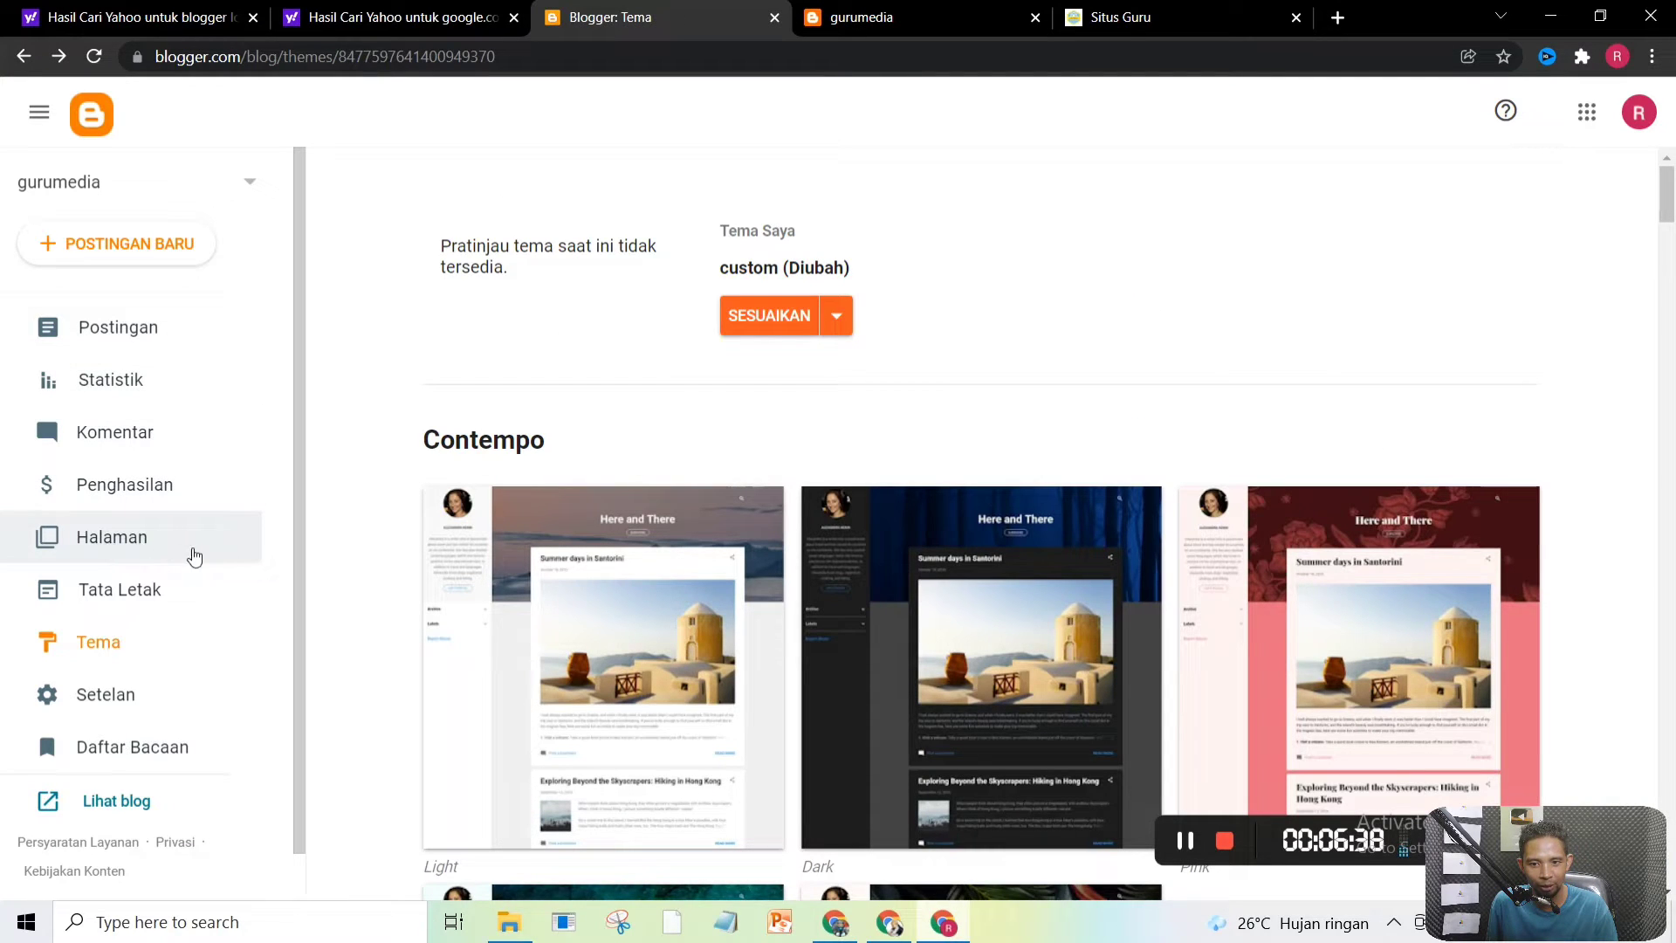
{"action": "left_click", "coordinate": [169, 537]}
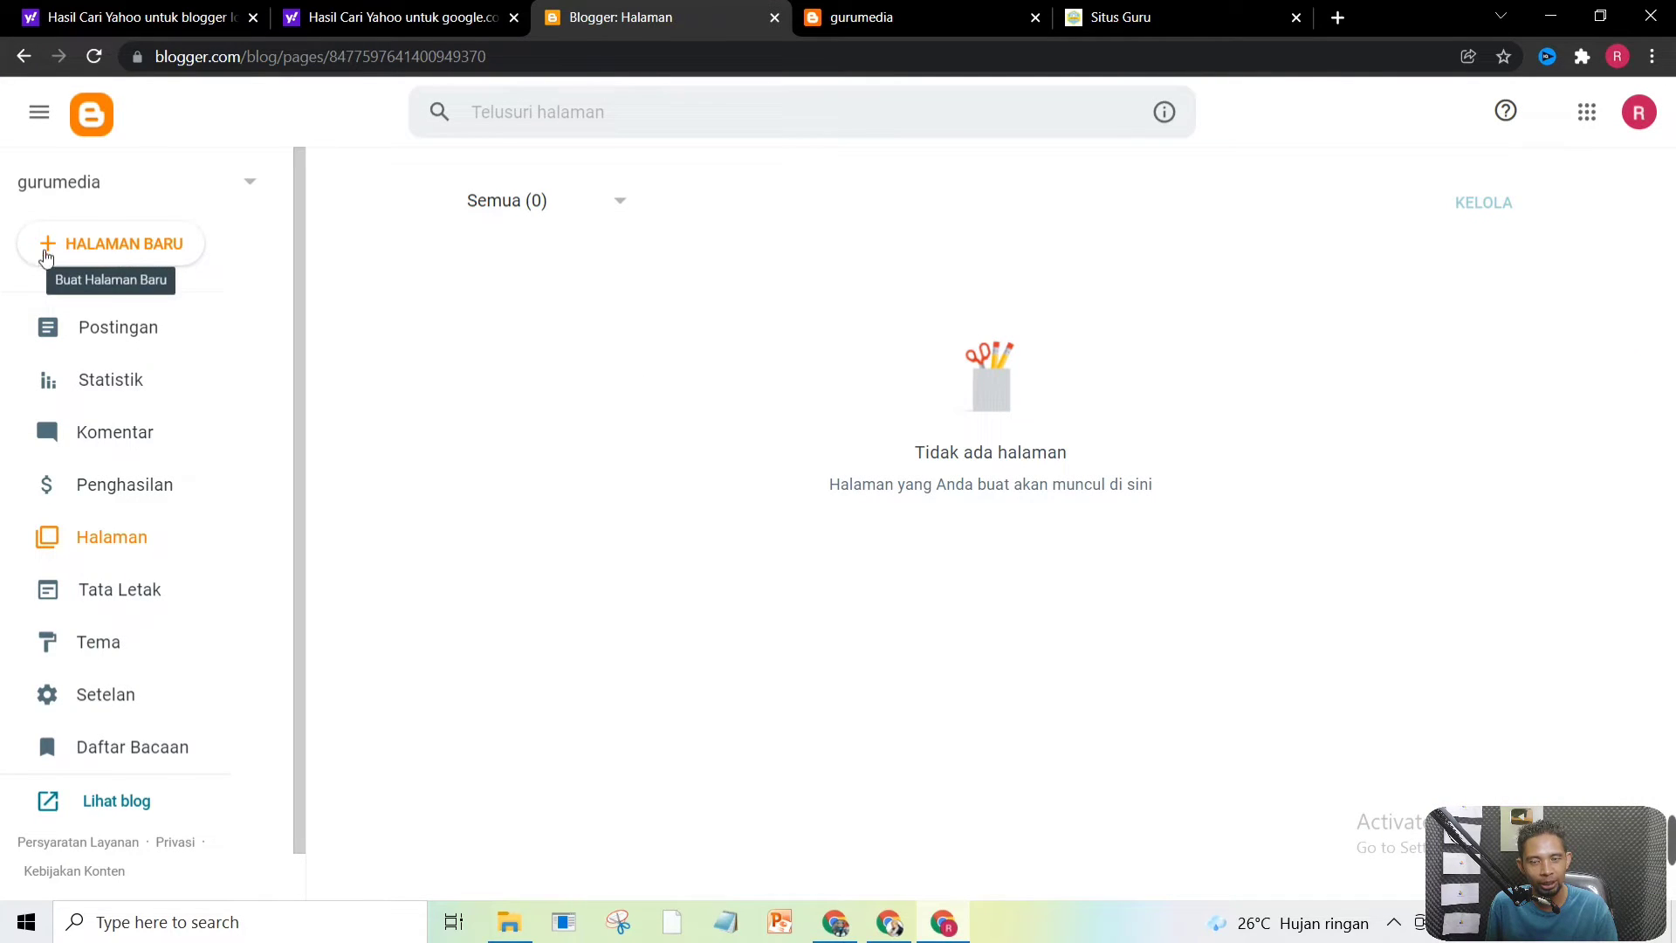
{"action": "left_click", "coordinate": [161, 255]}
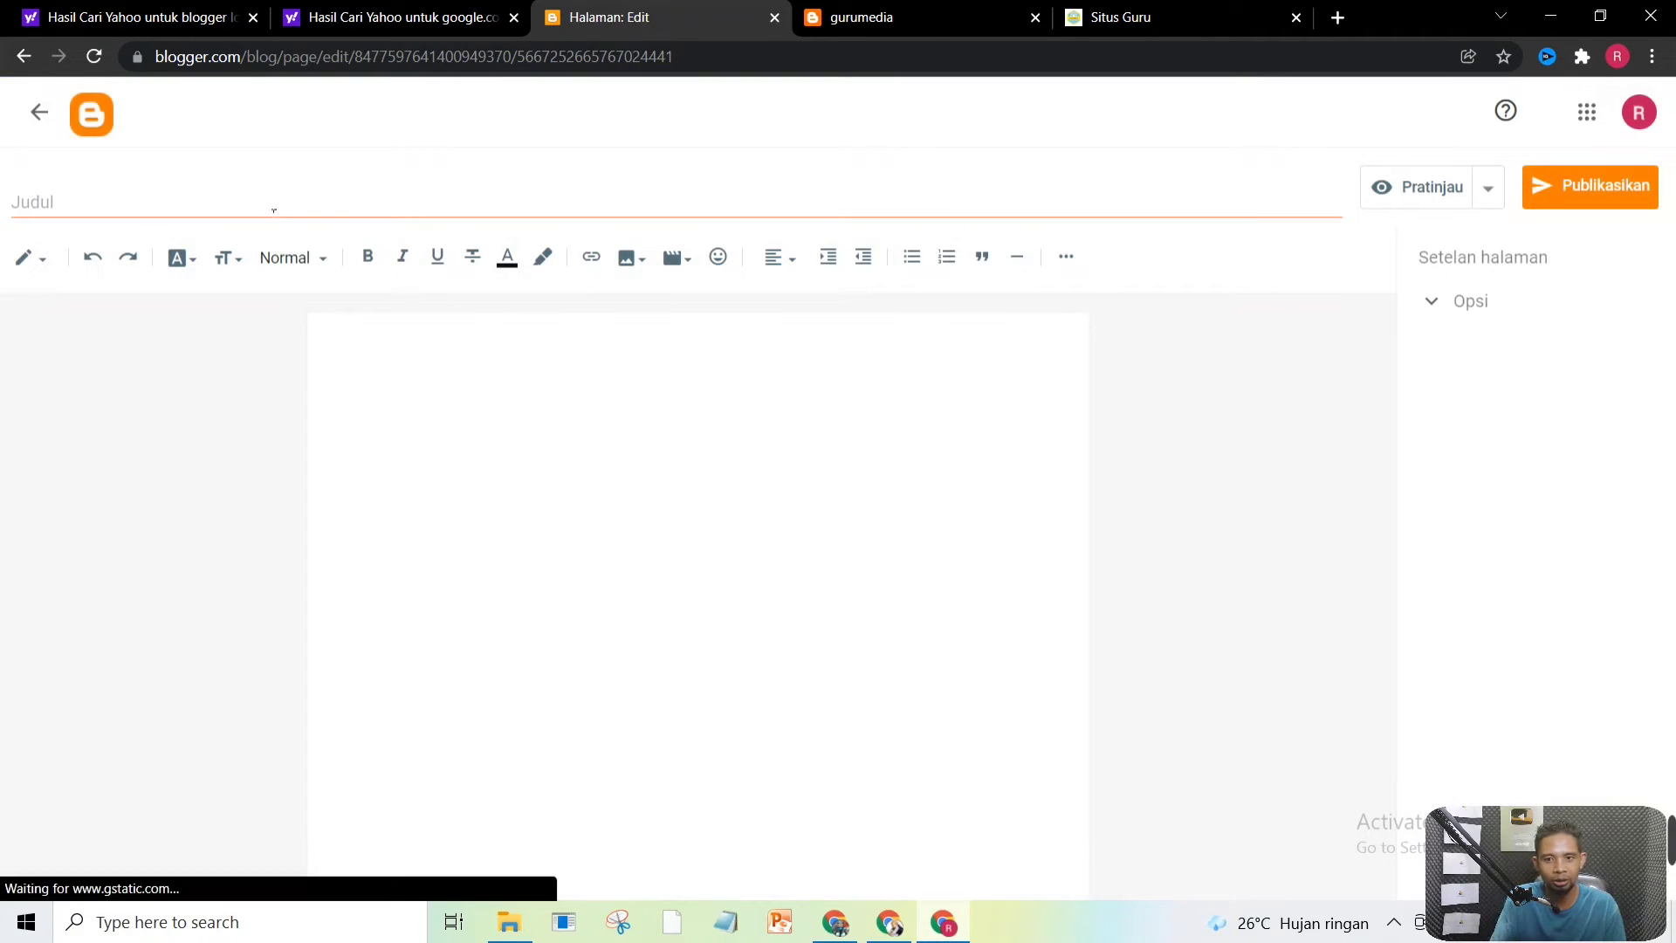
Step: Title the page 'Contact', finish the intro sentence, and add a WhatsApp number line and an 'email' line
{"action": "left_click", "coordinate": [263, 200]}
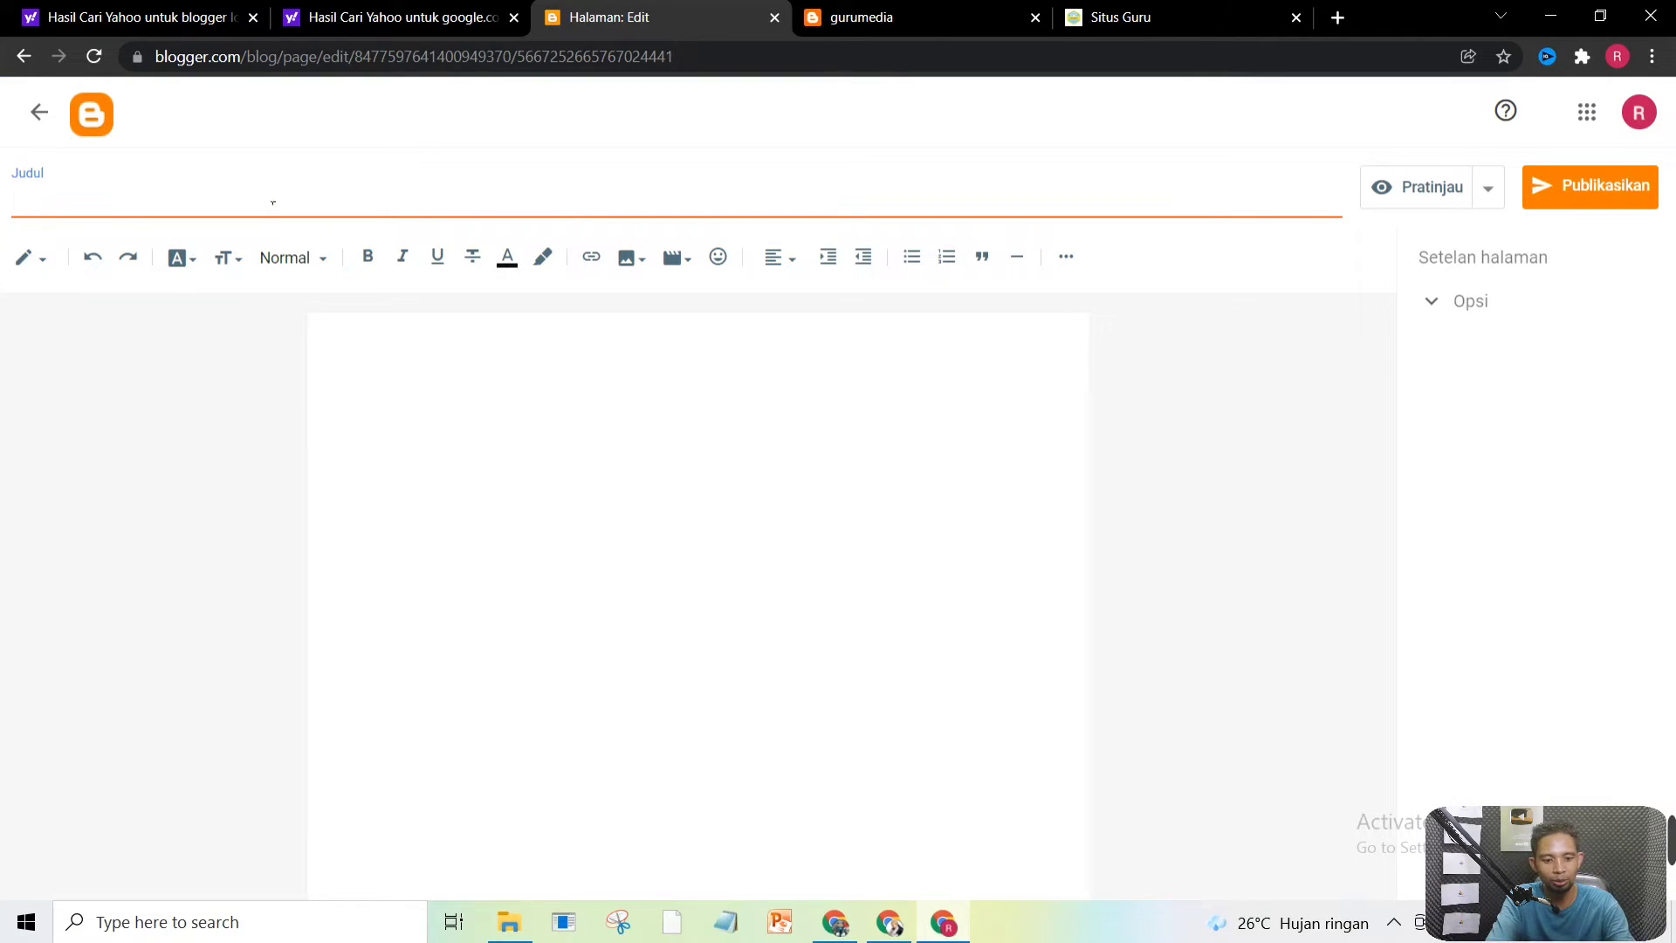
{"action": "type", "text": "Contact"}
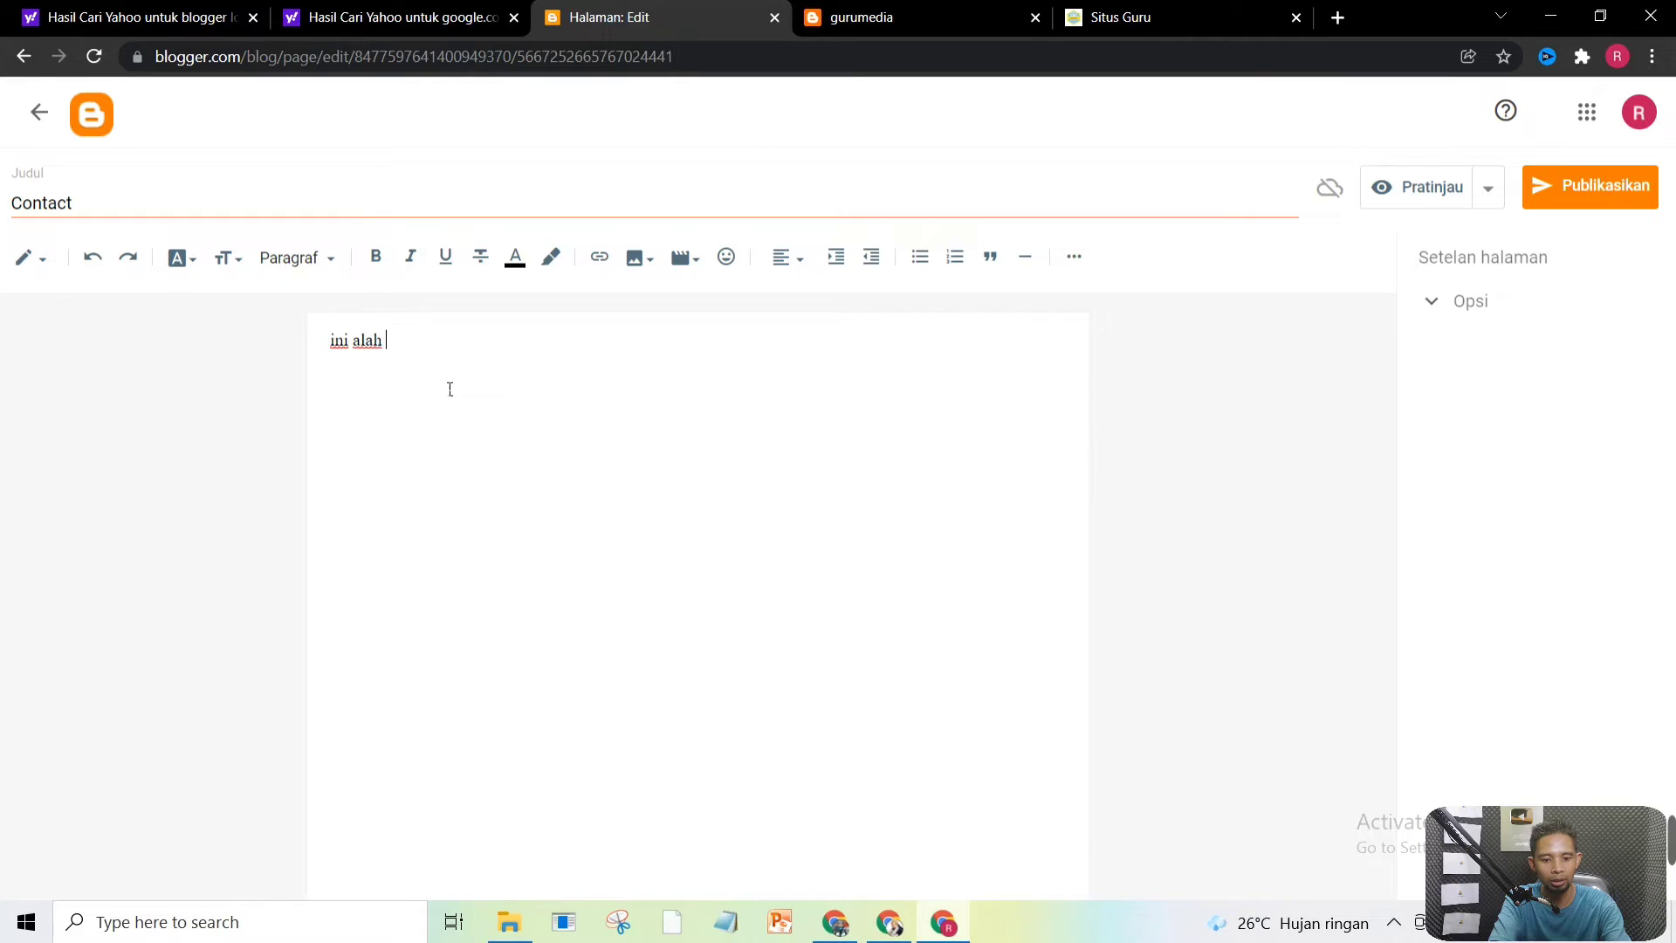
{"action": "type", "text": "membaas guru"}
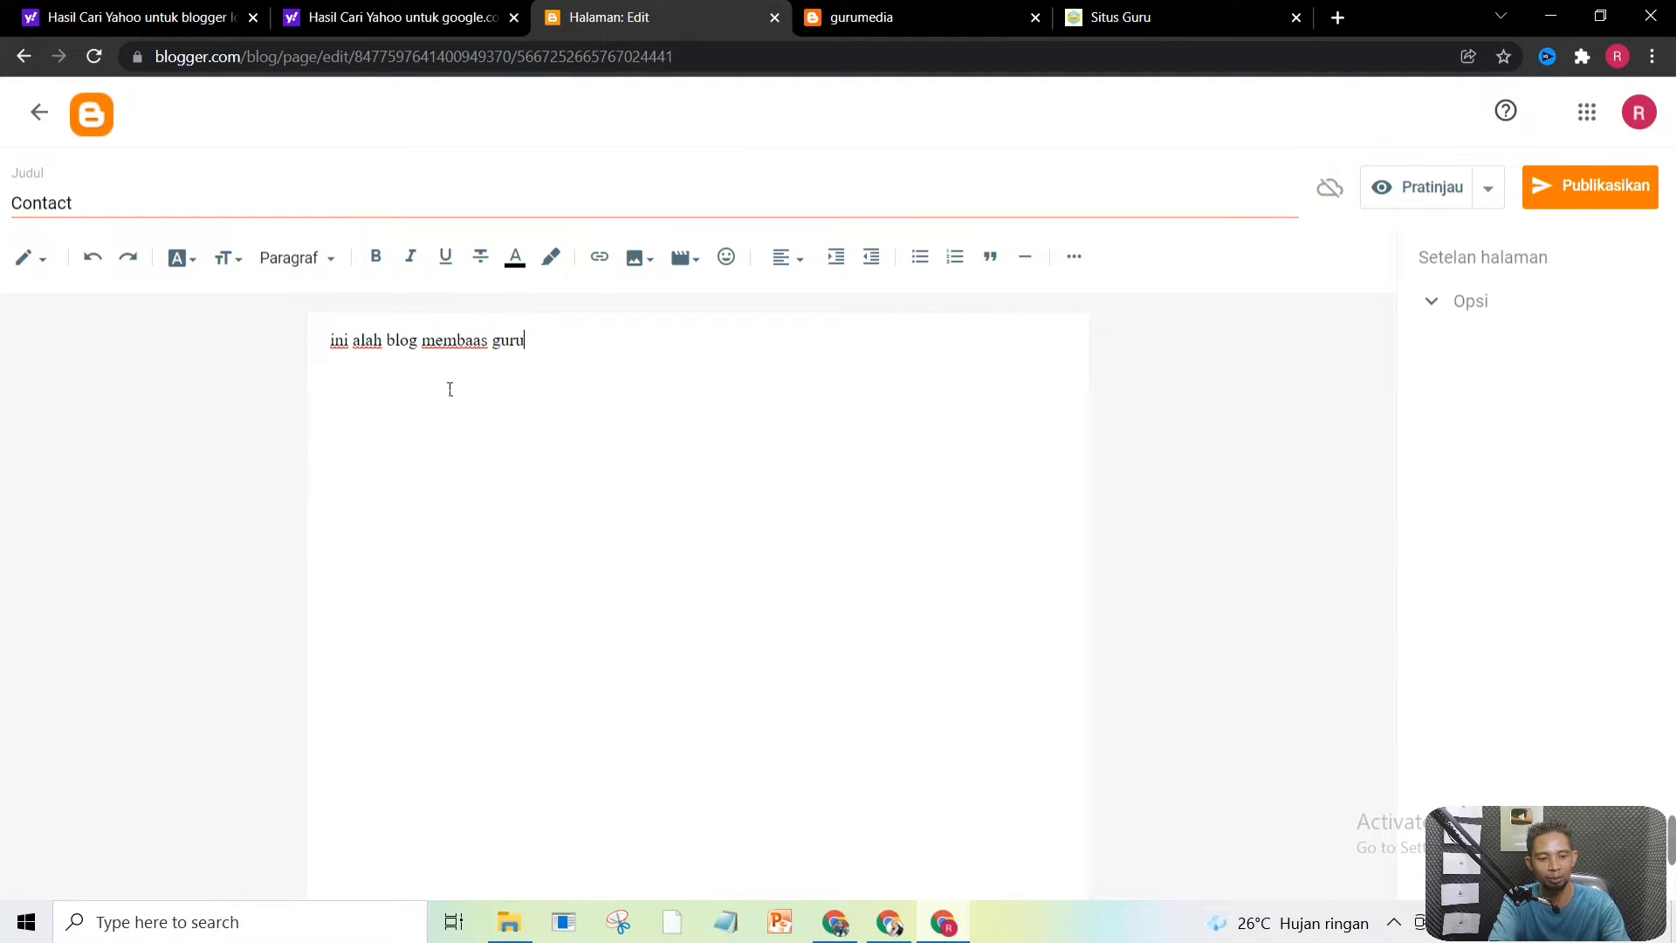
{"action": "type", "text": "."}
{"action": "key", "text": "Return"}
{"action": "key", "text": "Return"}
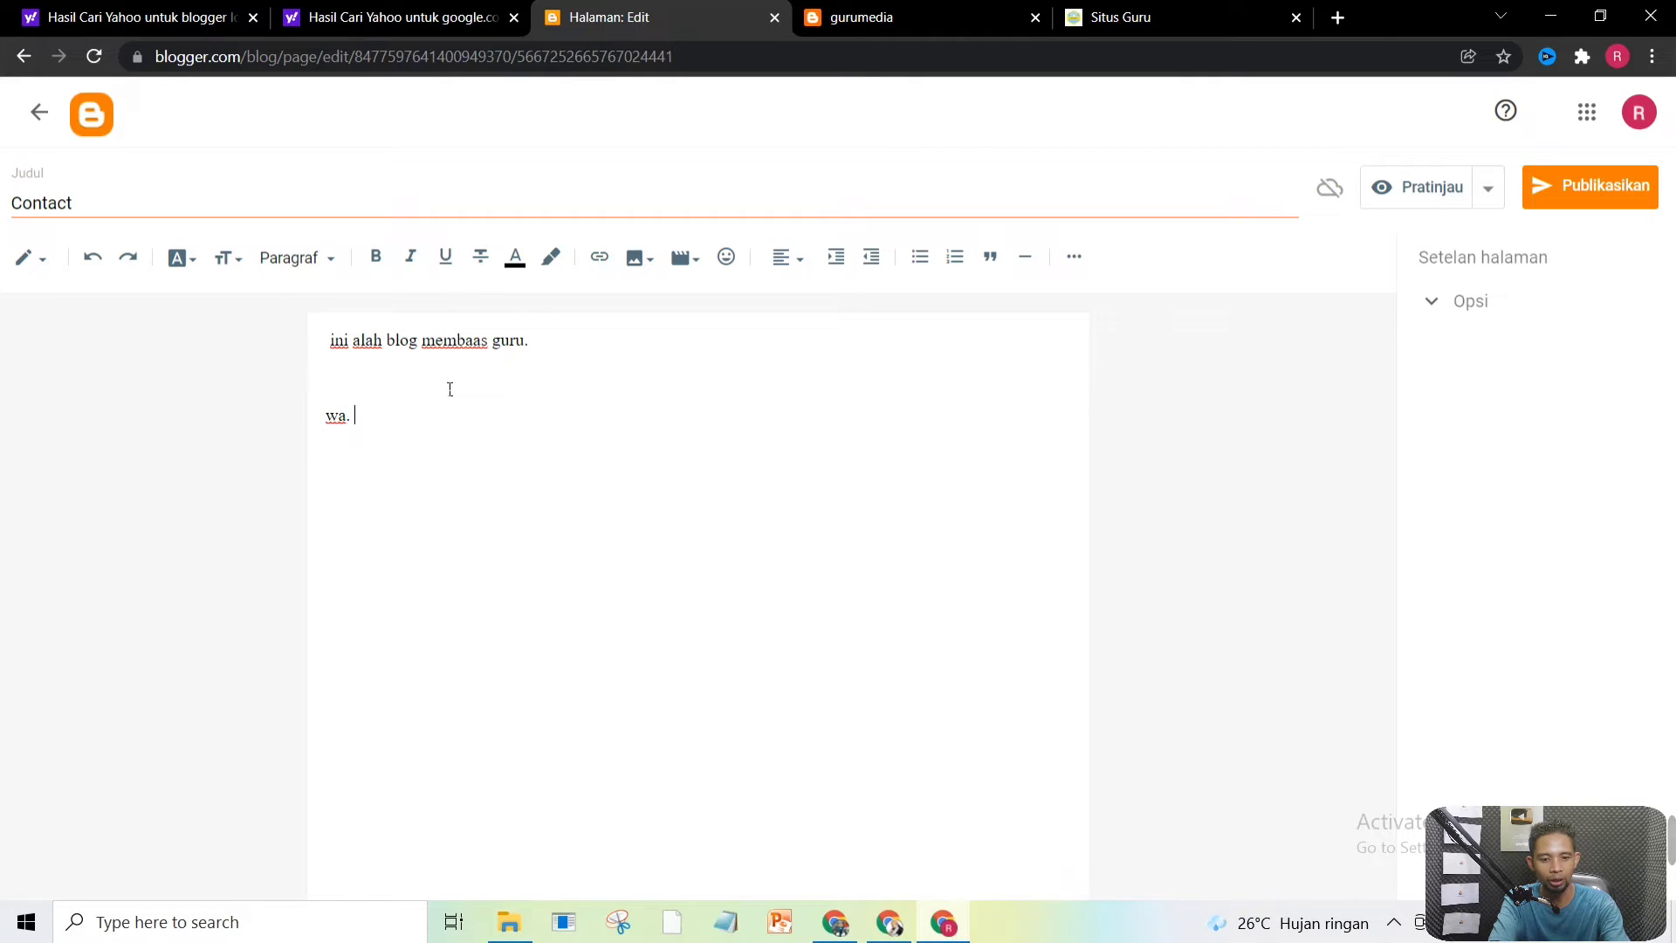
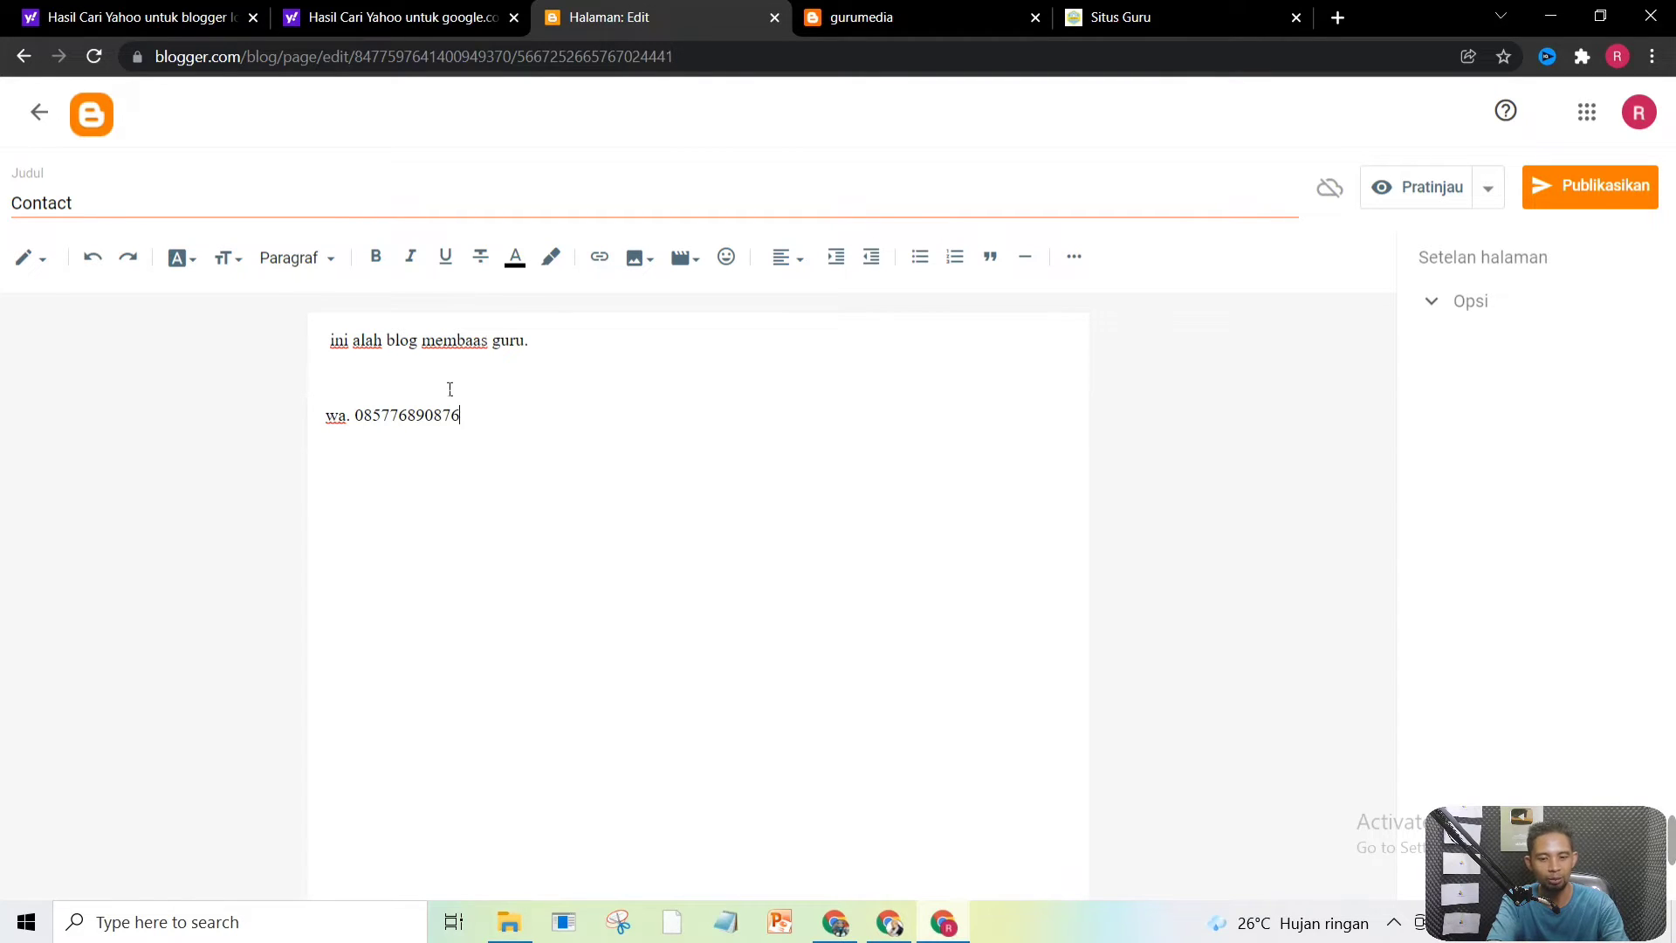
{"action": "key", "text": "Return"}
{"action": "type", "text": "email."}
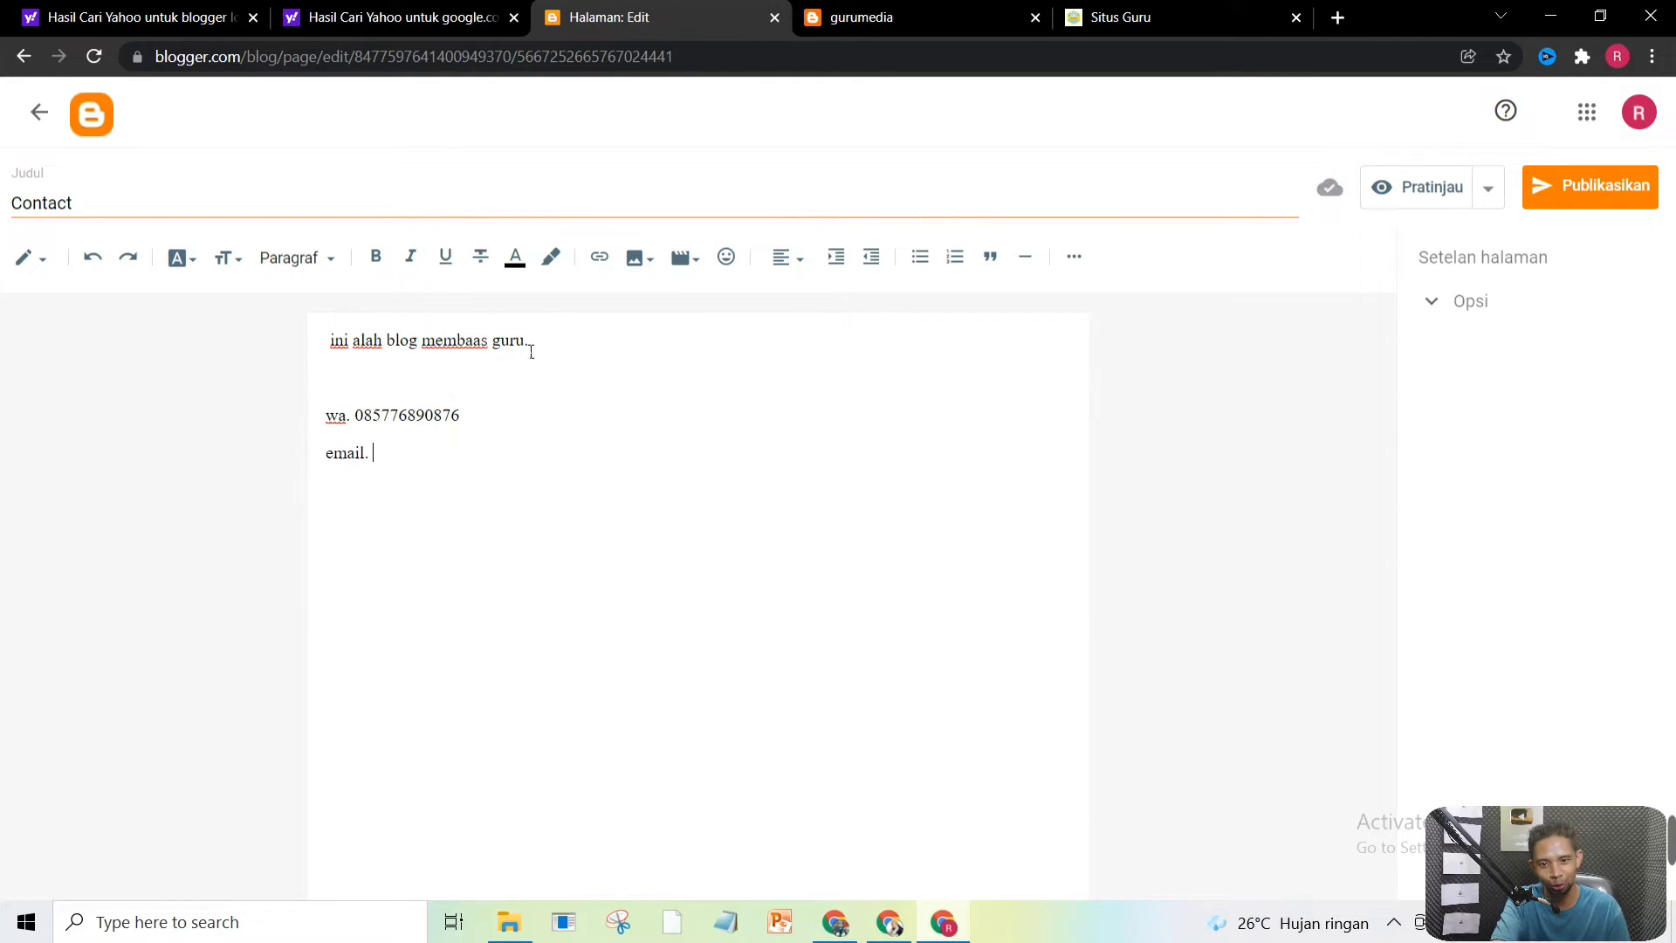
Step: Correct 'alah' to 'adalah' in the intro sentence and publish the Contact page
{"action": "left_click_drag", "start_coordinate": [528, 340], "coordinate": [299, 334]}
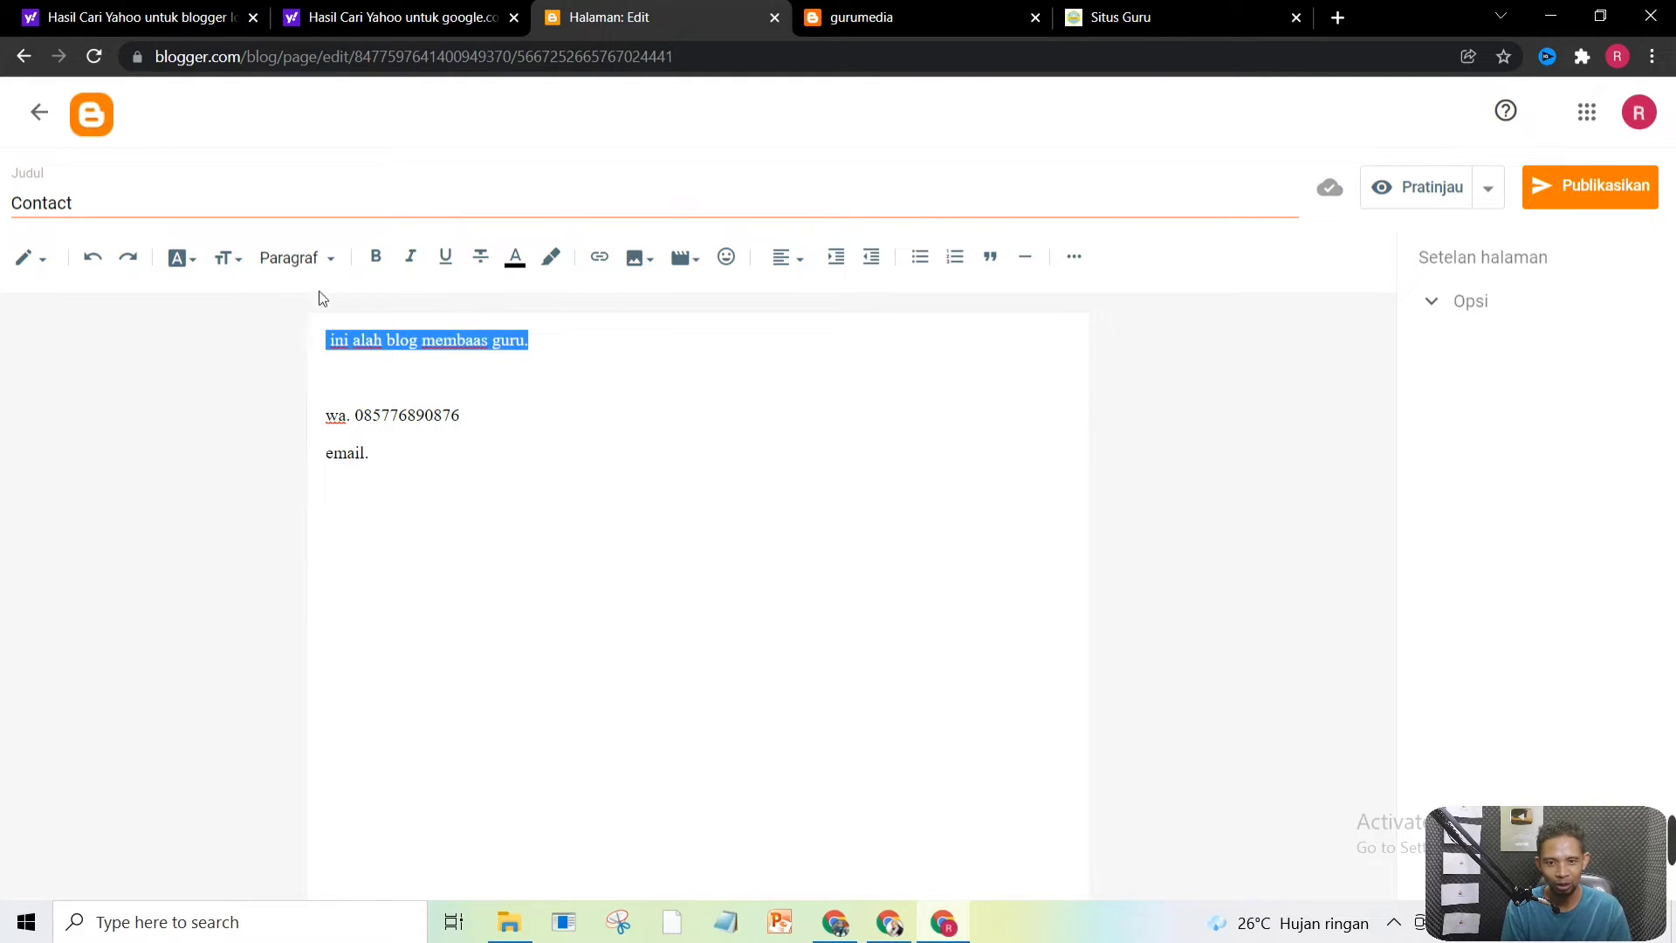
{"action": "left_click", "coordinate": [498, 414]}
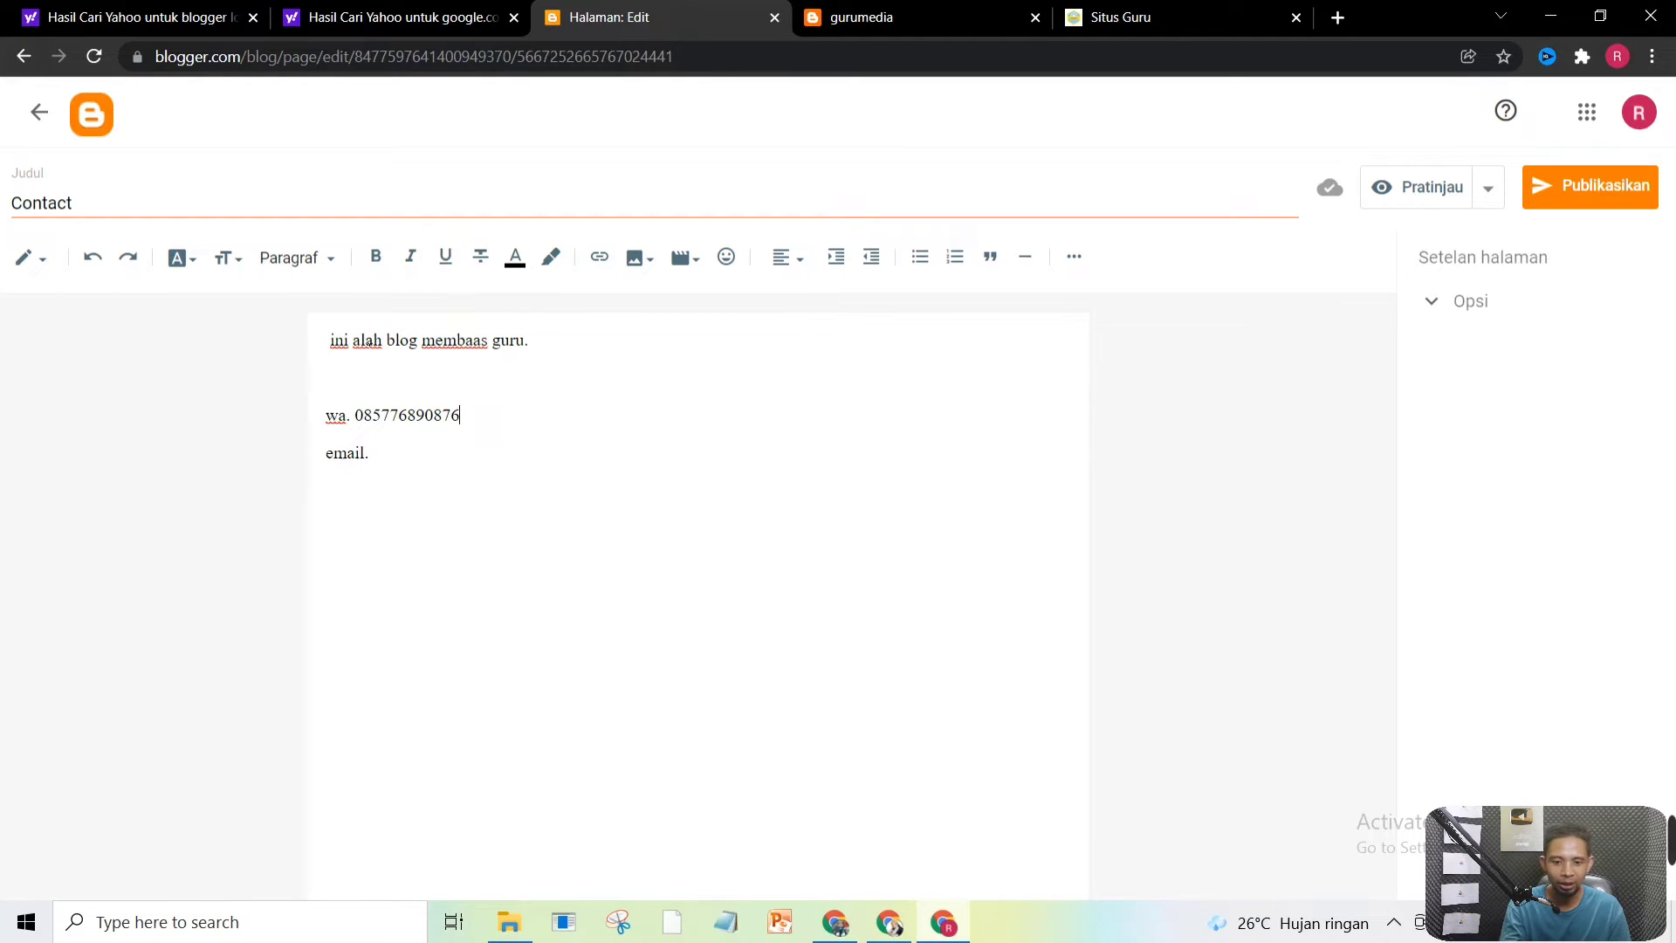
{"action": "type", "text": "da"}
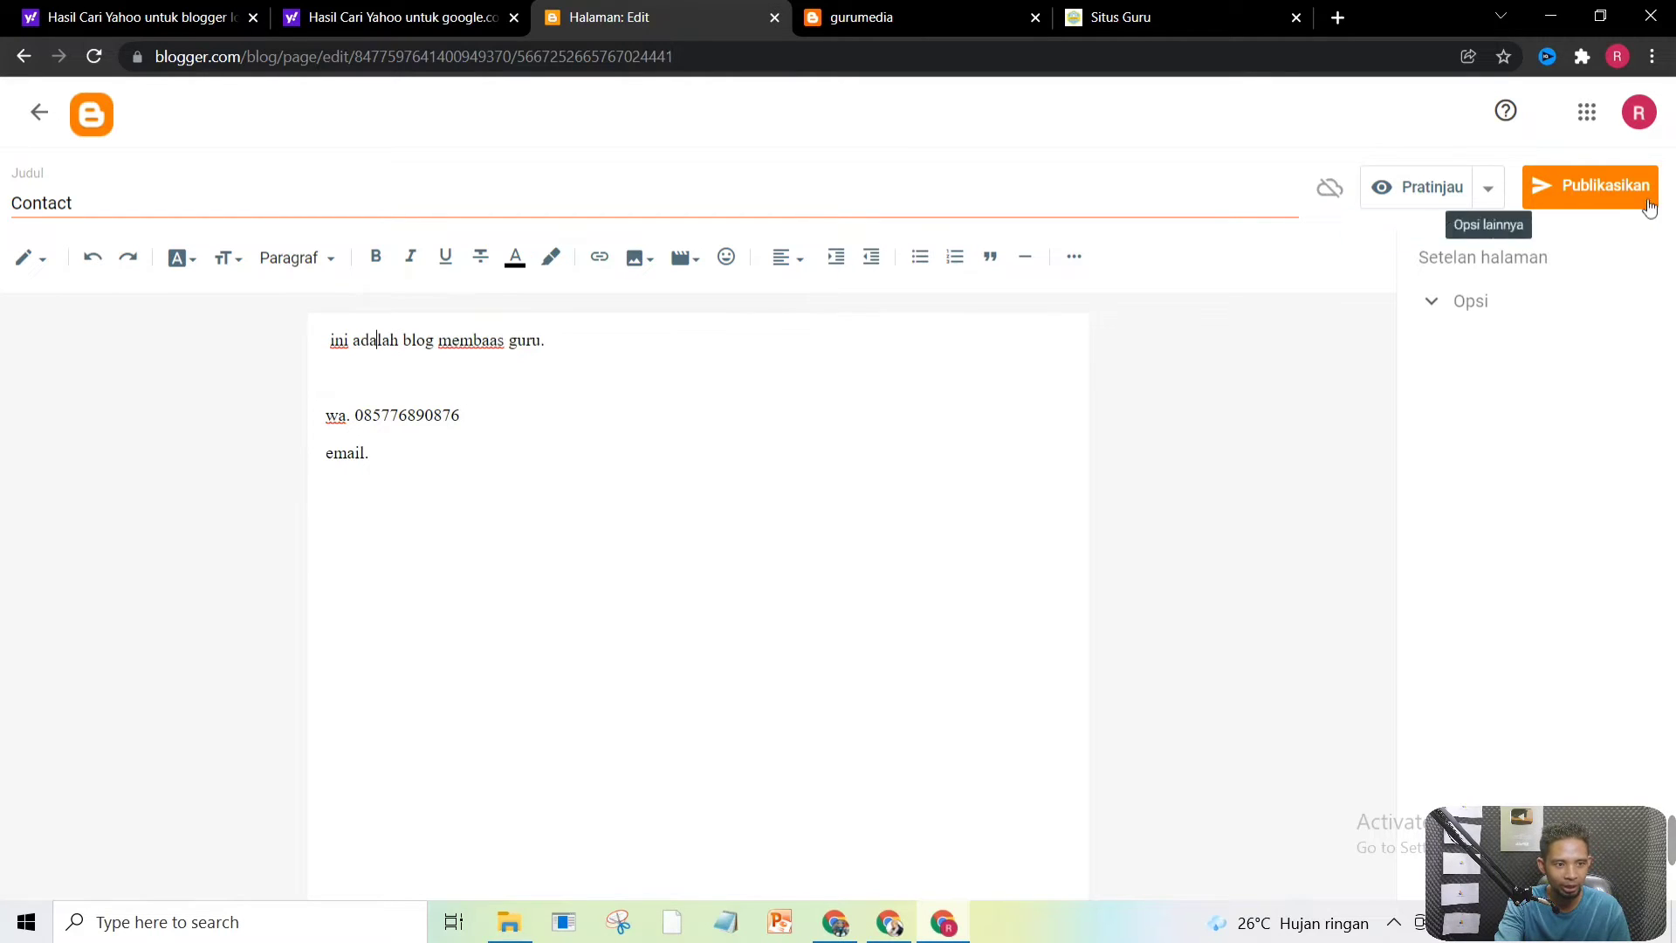
{"action": "left_click", "coordinate": [1596, 201]}
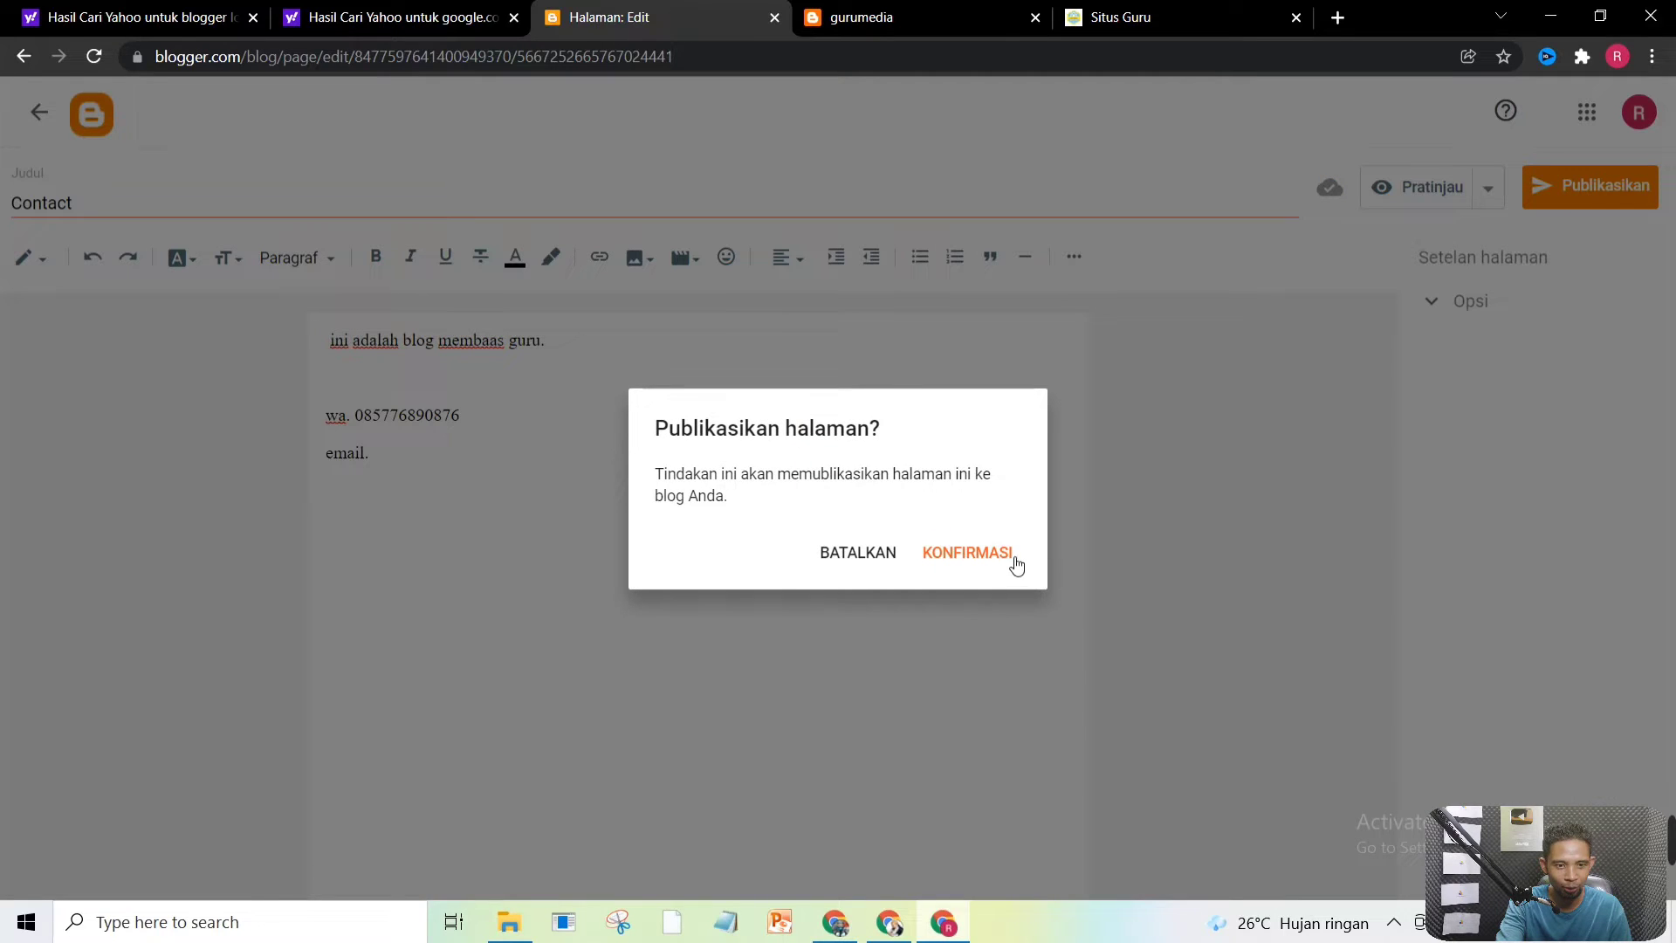
{"action": "left_click", "coordinate": [1013, 562]}
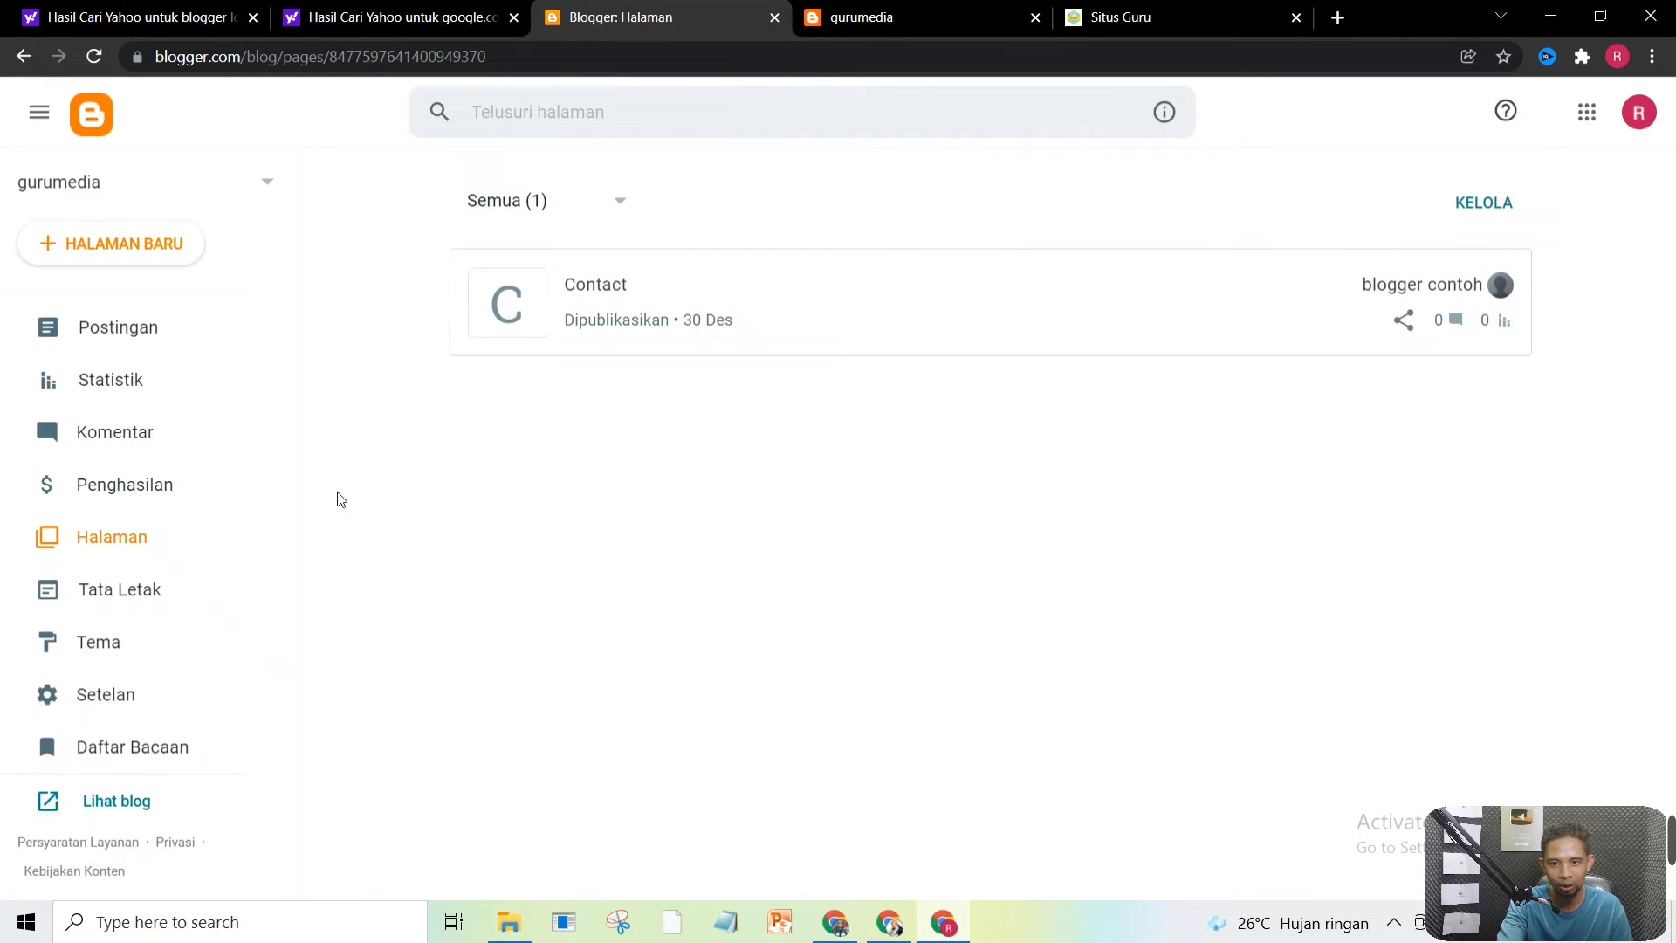
Step: Create a new page titled 'About Us' with a sentence about early childhood education
{"action": "left_click", "coordinate": [135, 258]}
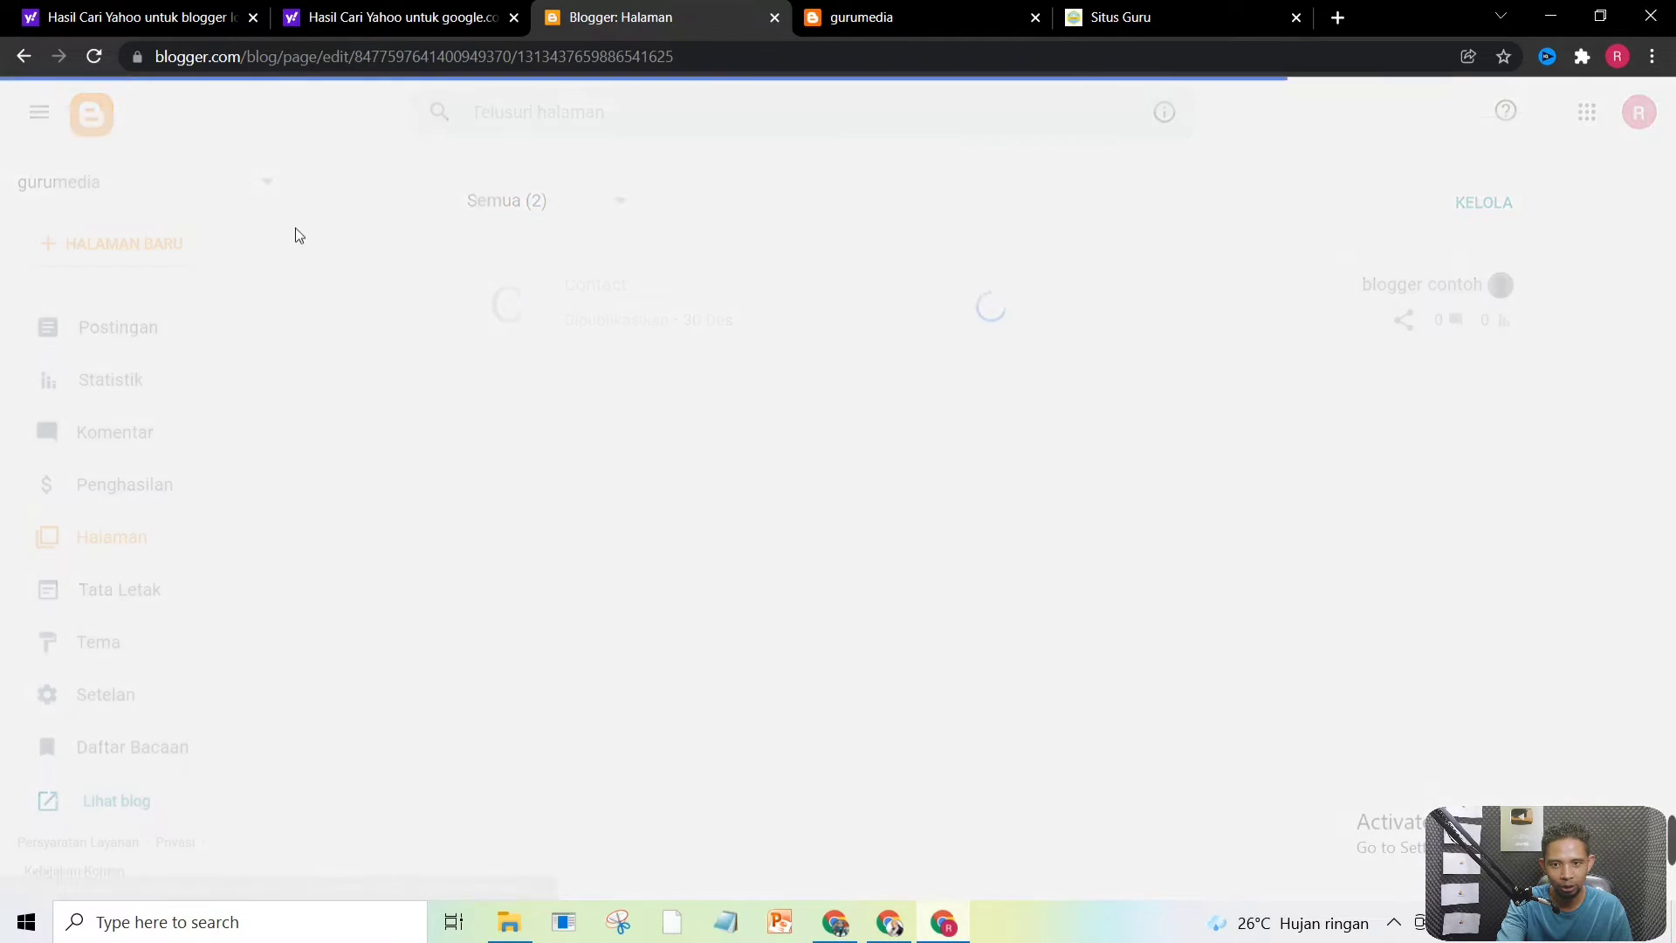
{"action": "left_click", "coordinate": [271, 206]}
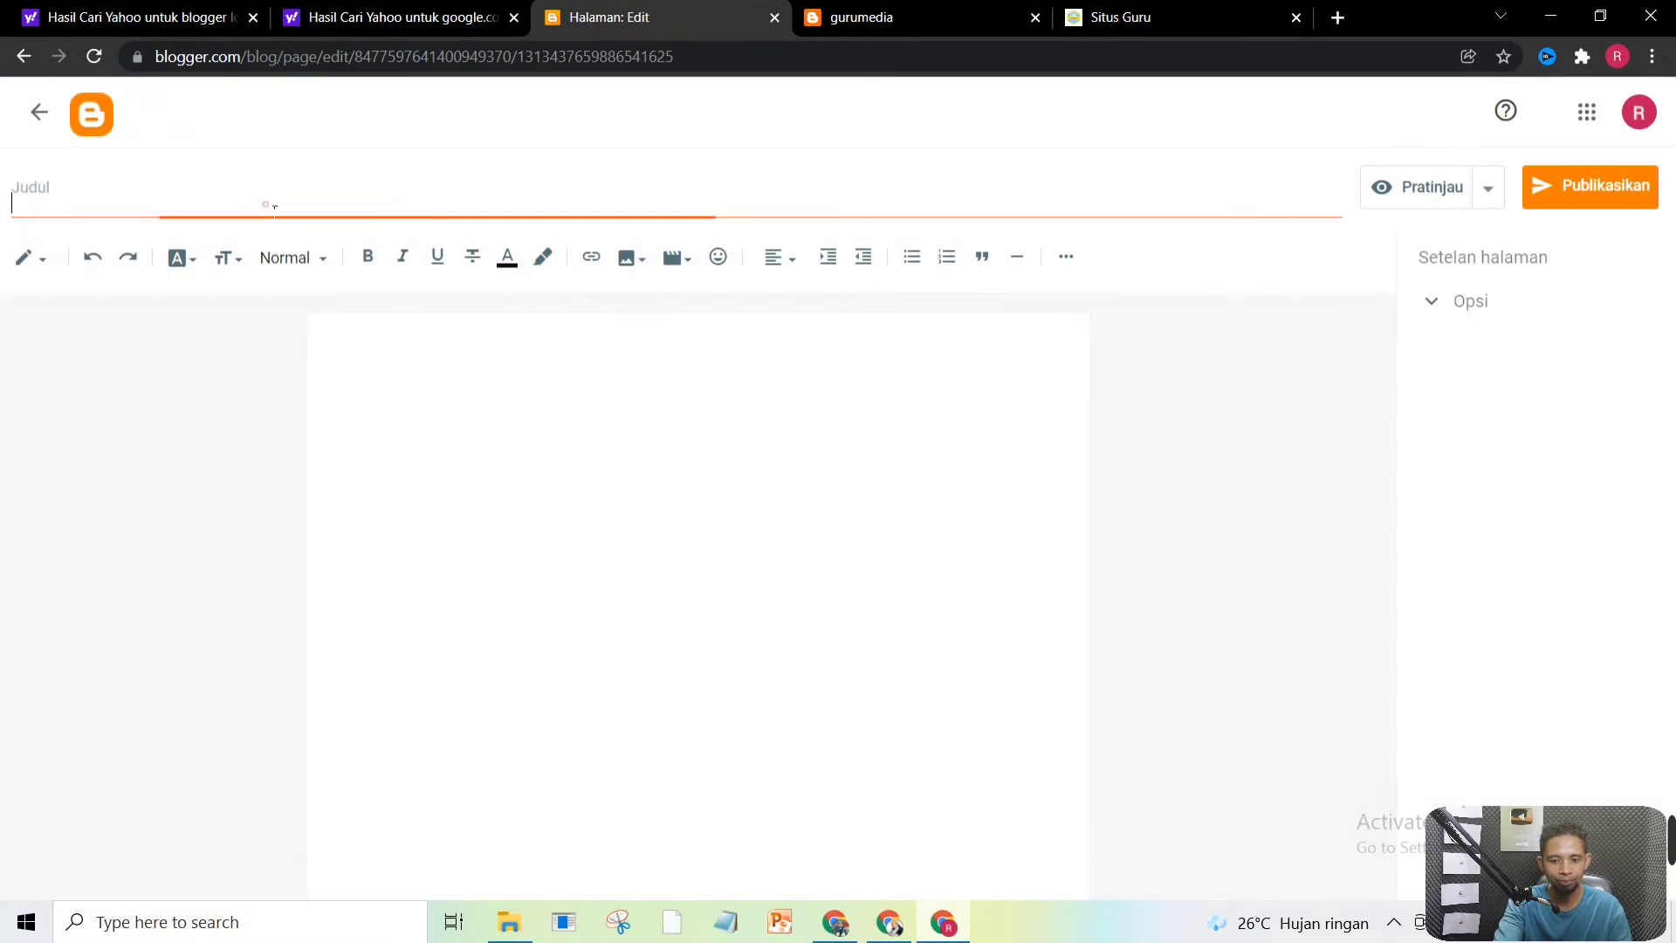
{"action": "type", "text": "About Us"}
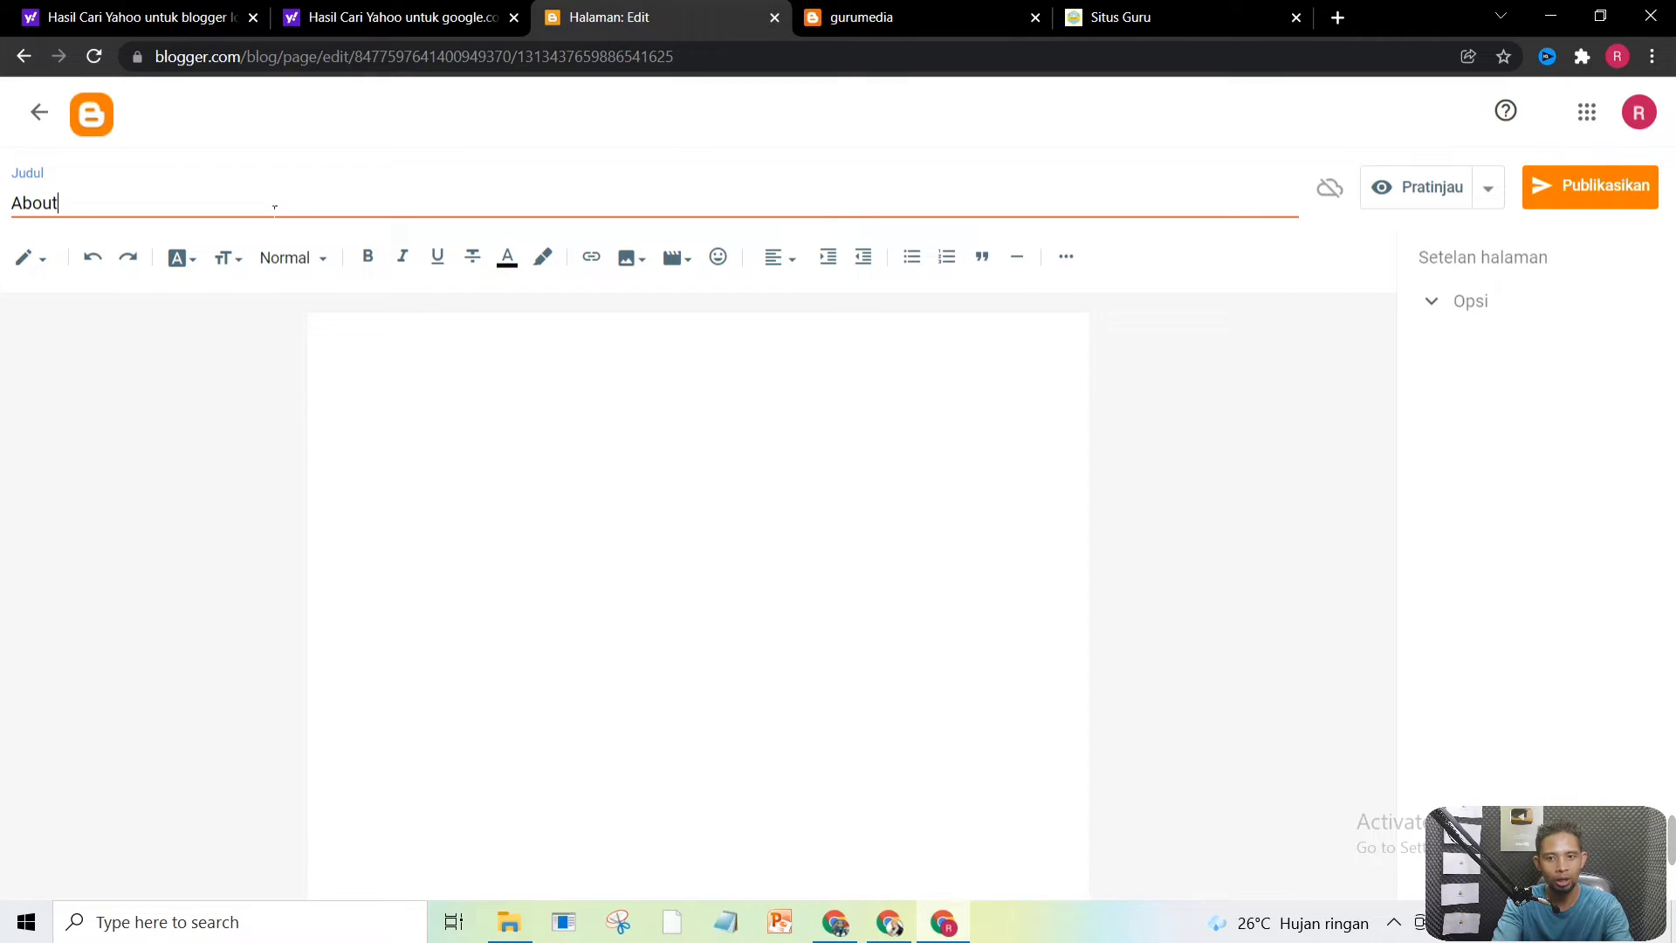
{"action": "left_click", "coordinate": [522, 377]}
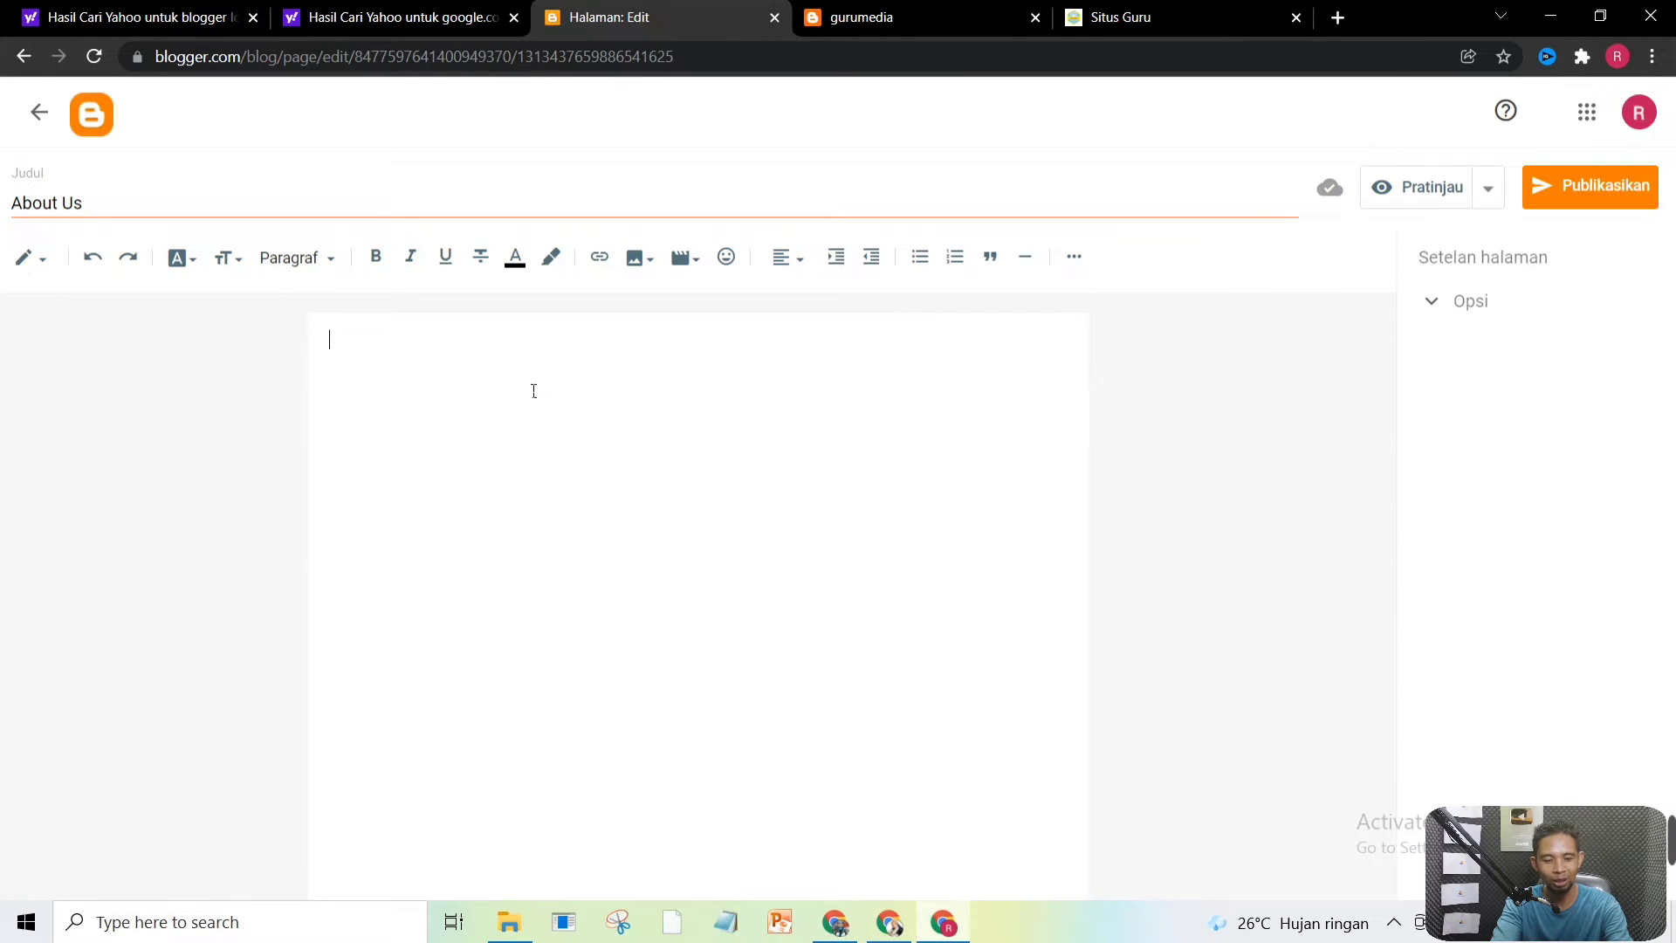
{"action": "type", "text": "Blo gi"}
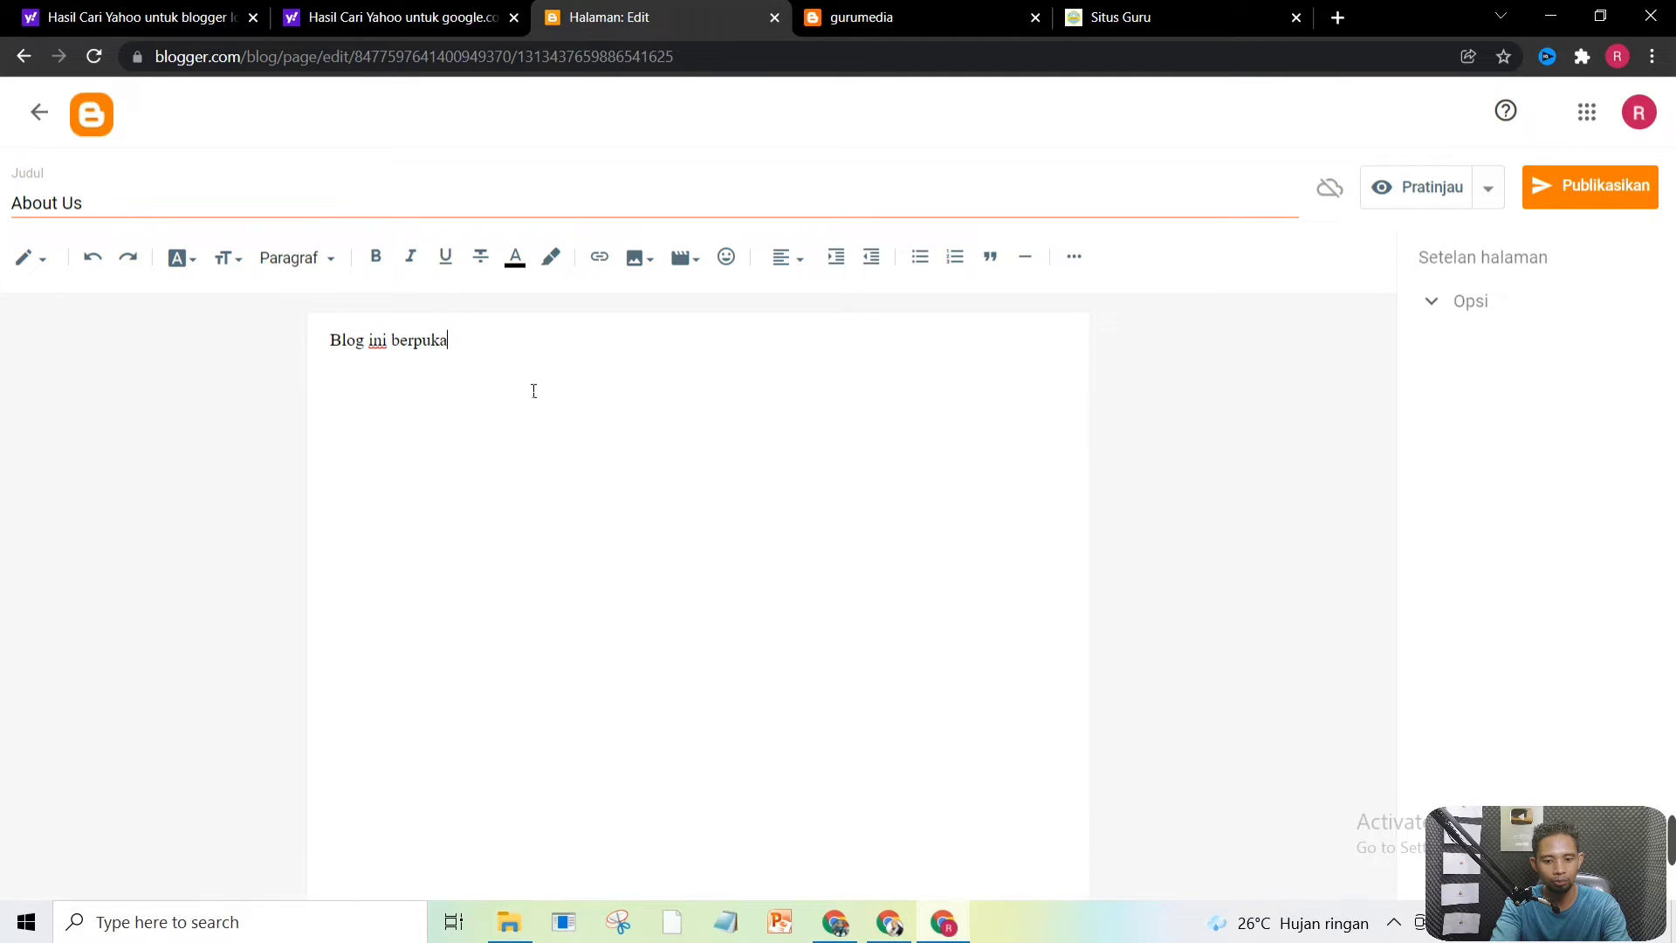
{"action": "type", "text": "s pada penfifikan "}
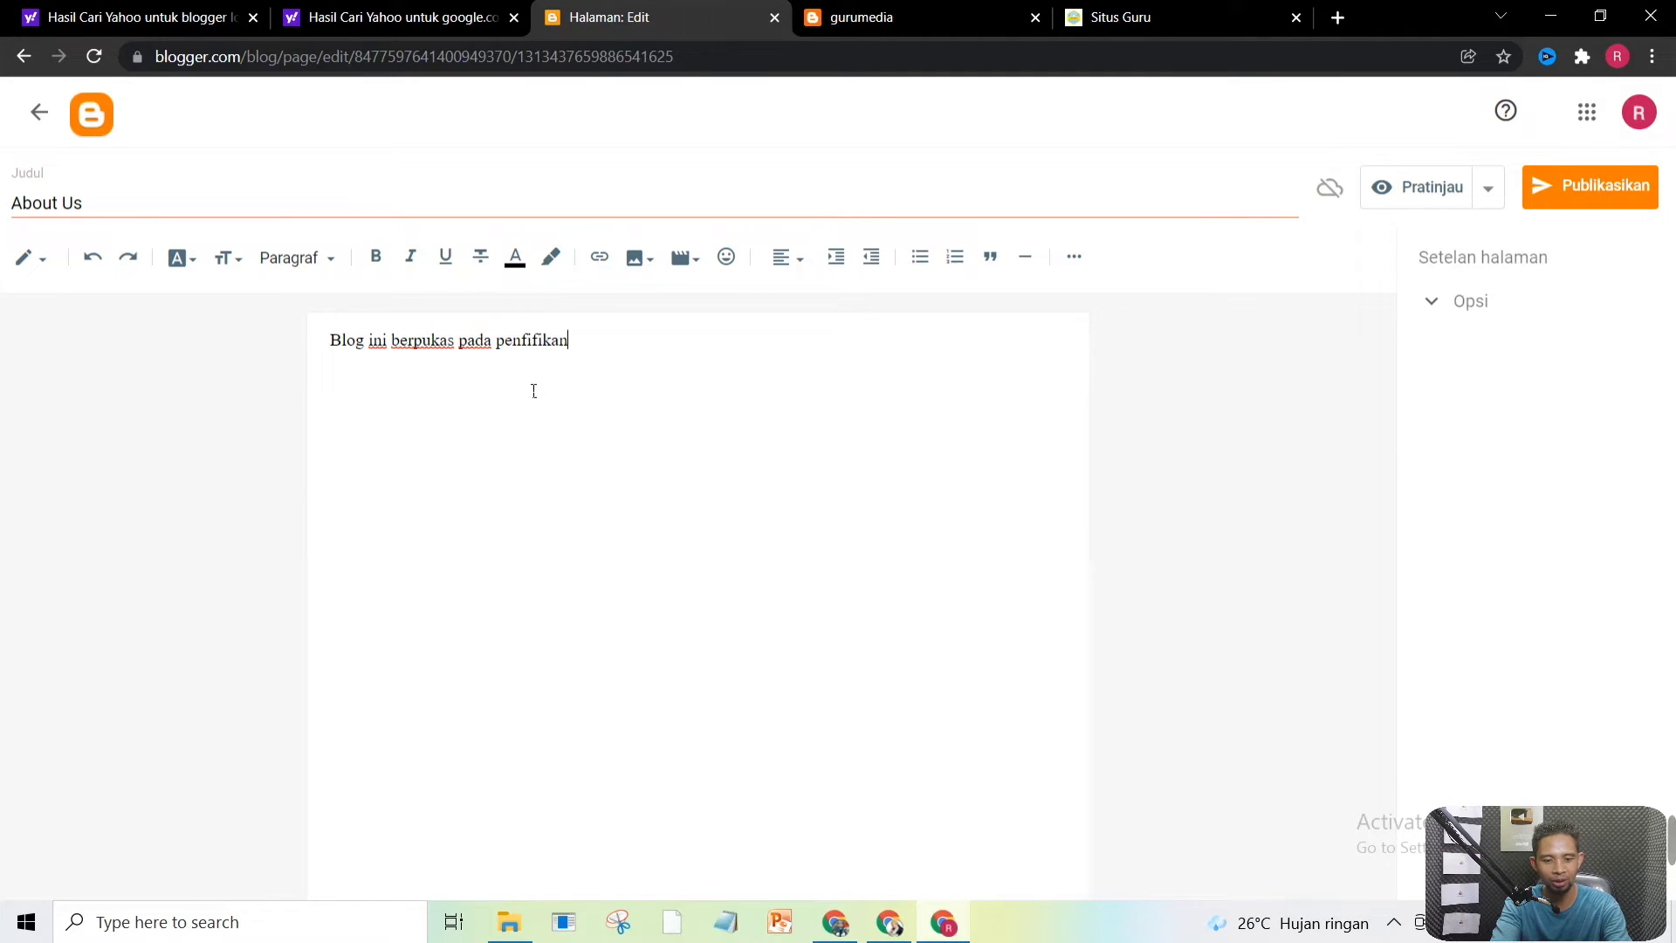
{"action": "type", "text": "anak usia "}
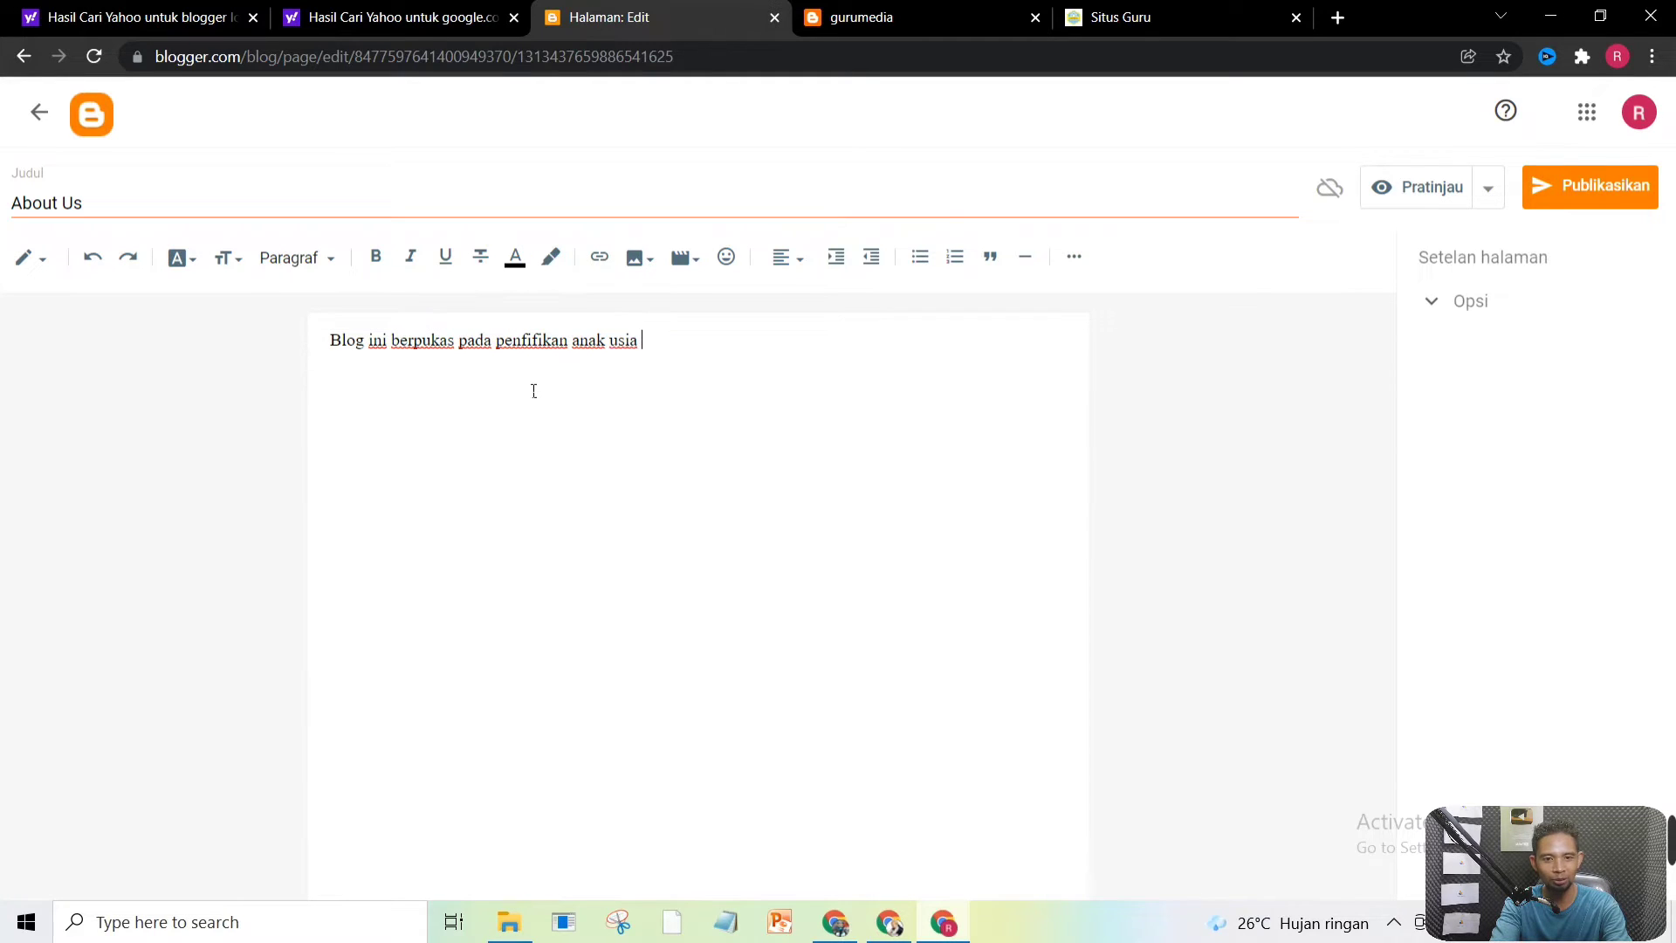
{"action": "type", "text": "dini."}
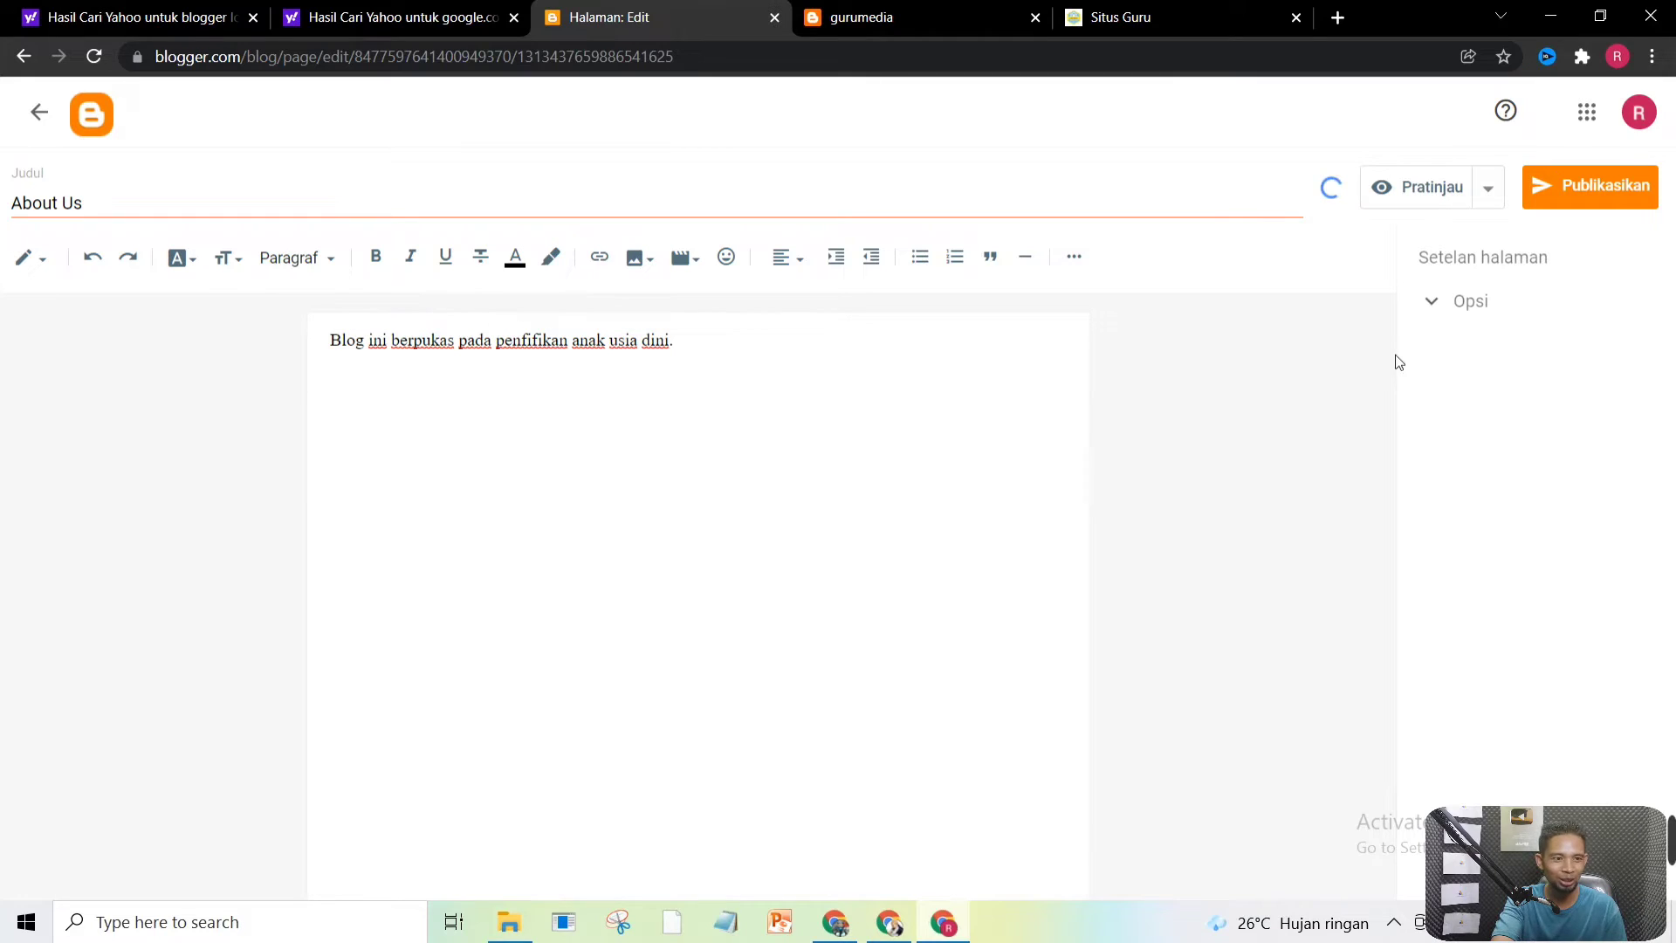
Step: Publish the About Us page and return to the live gurumedia blog
{"action": "left_click", "coordinate": [1599, 194]}
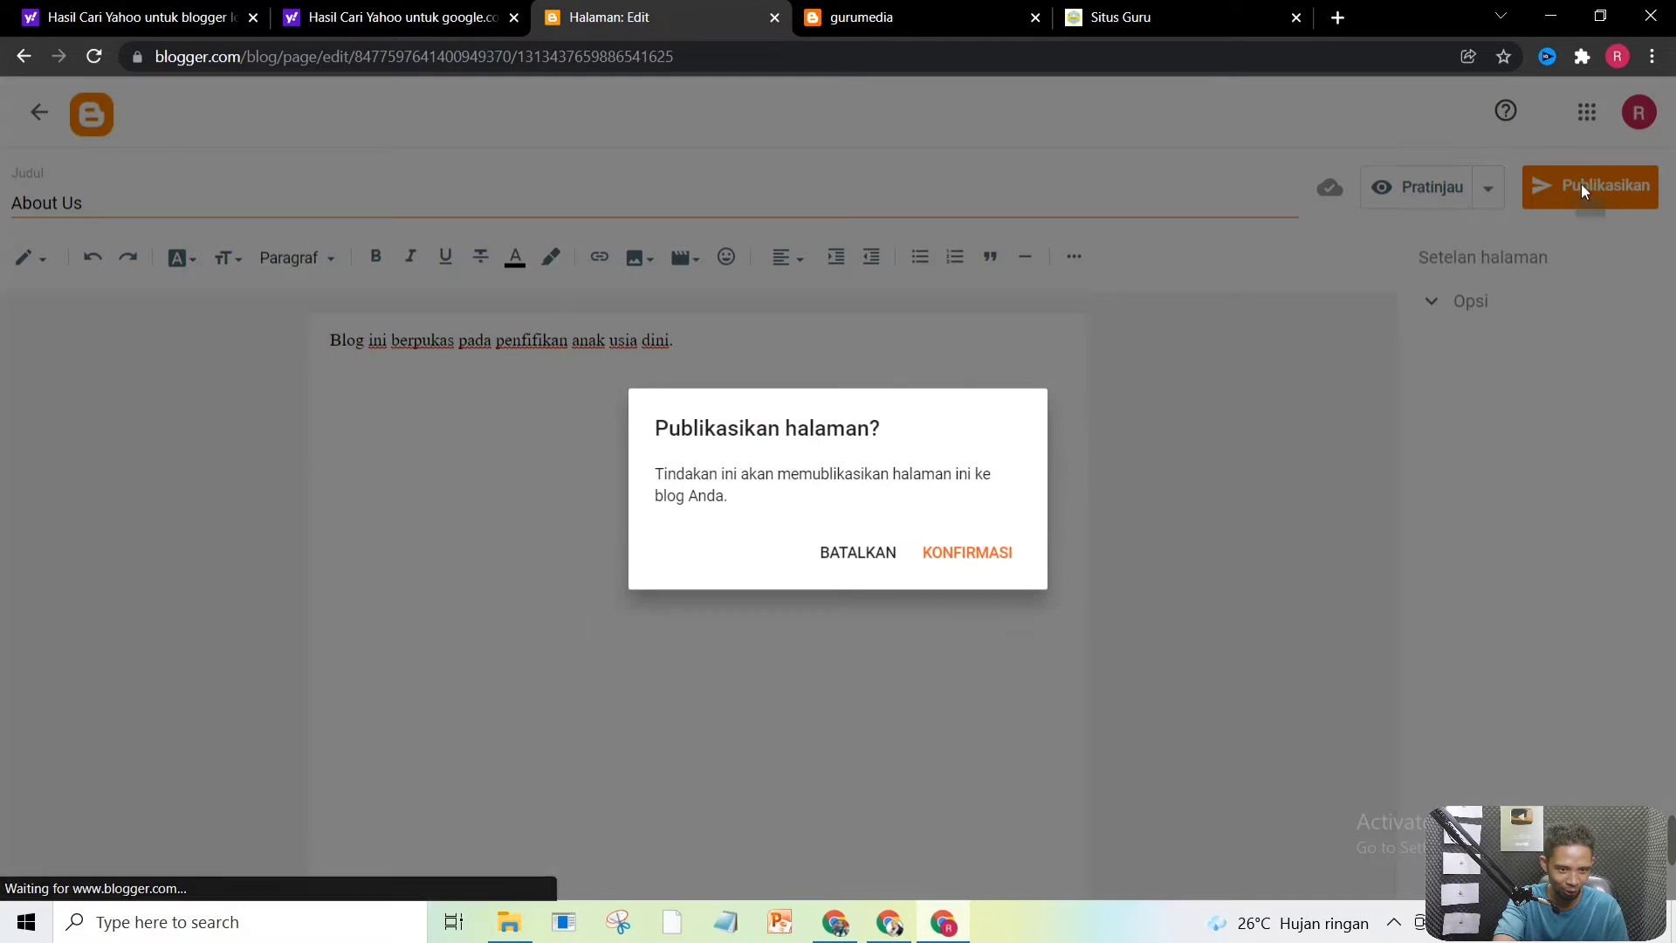
{"action": "left_click", "coordinate": [987, 566]}
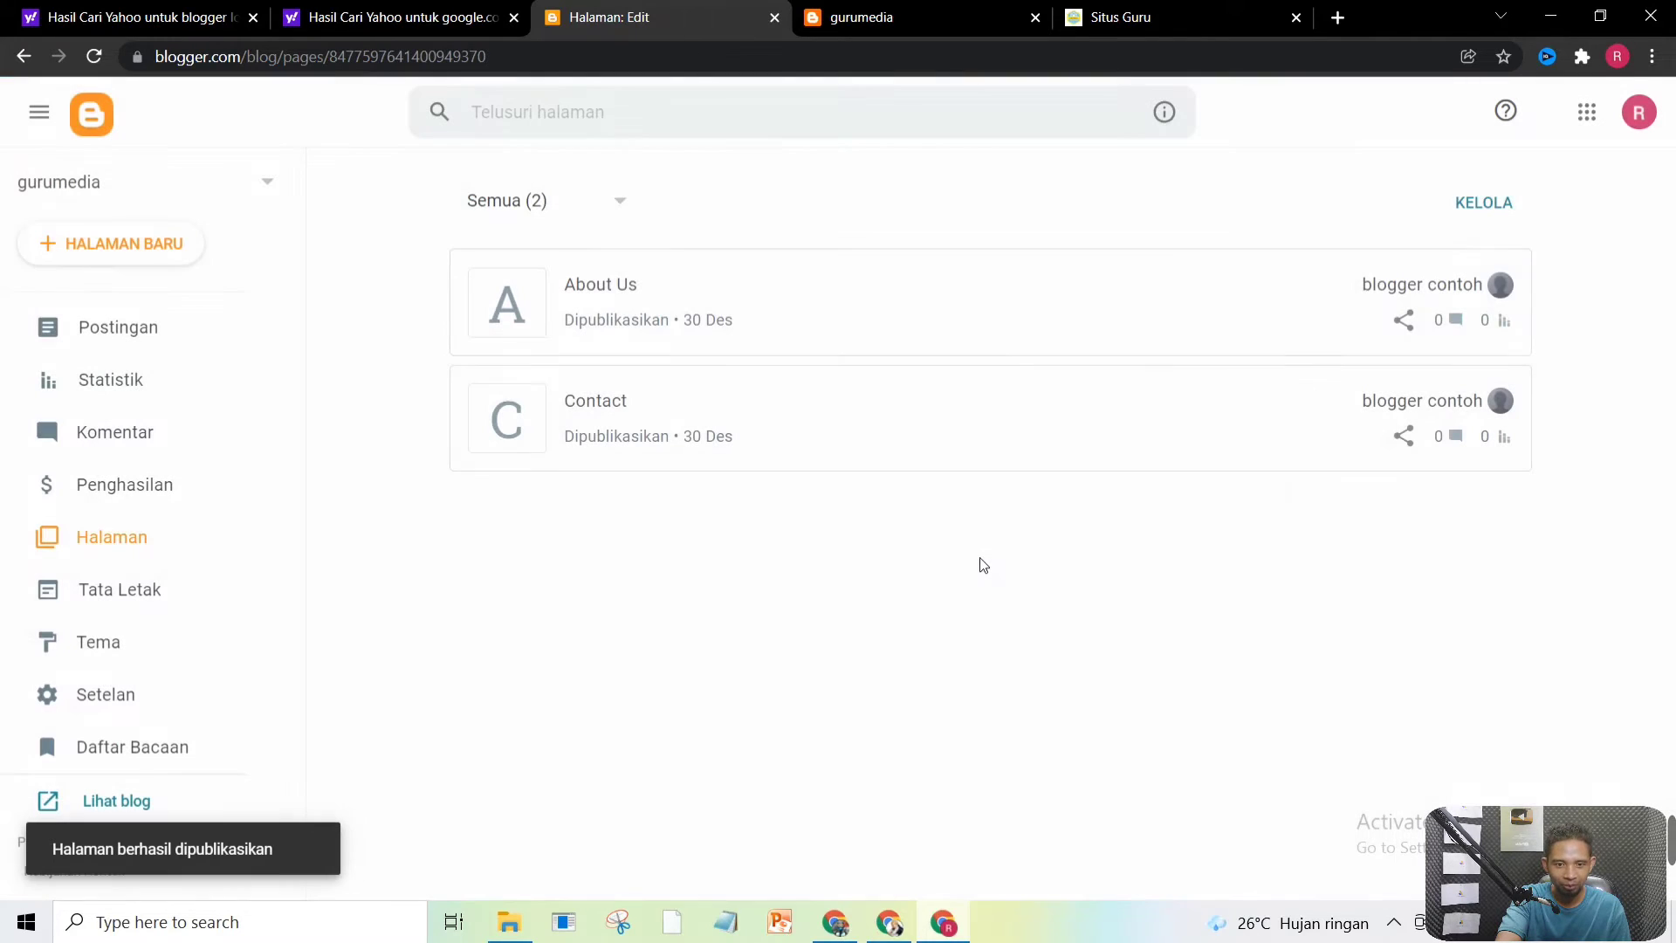
{"action": "left_click", "coordinate": [873, 18]}
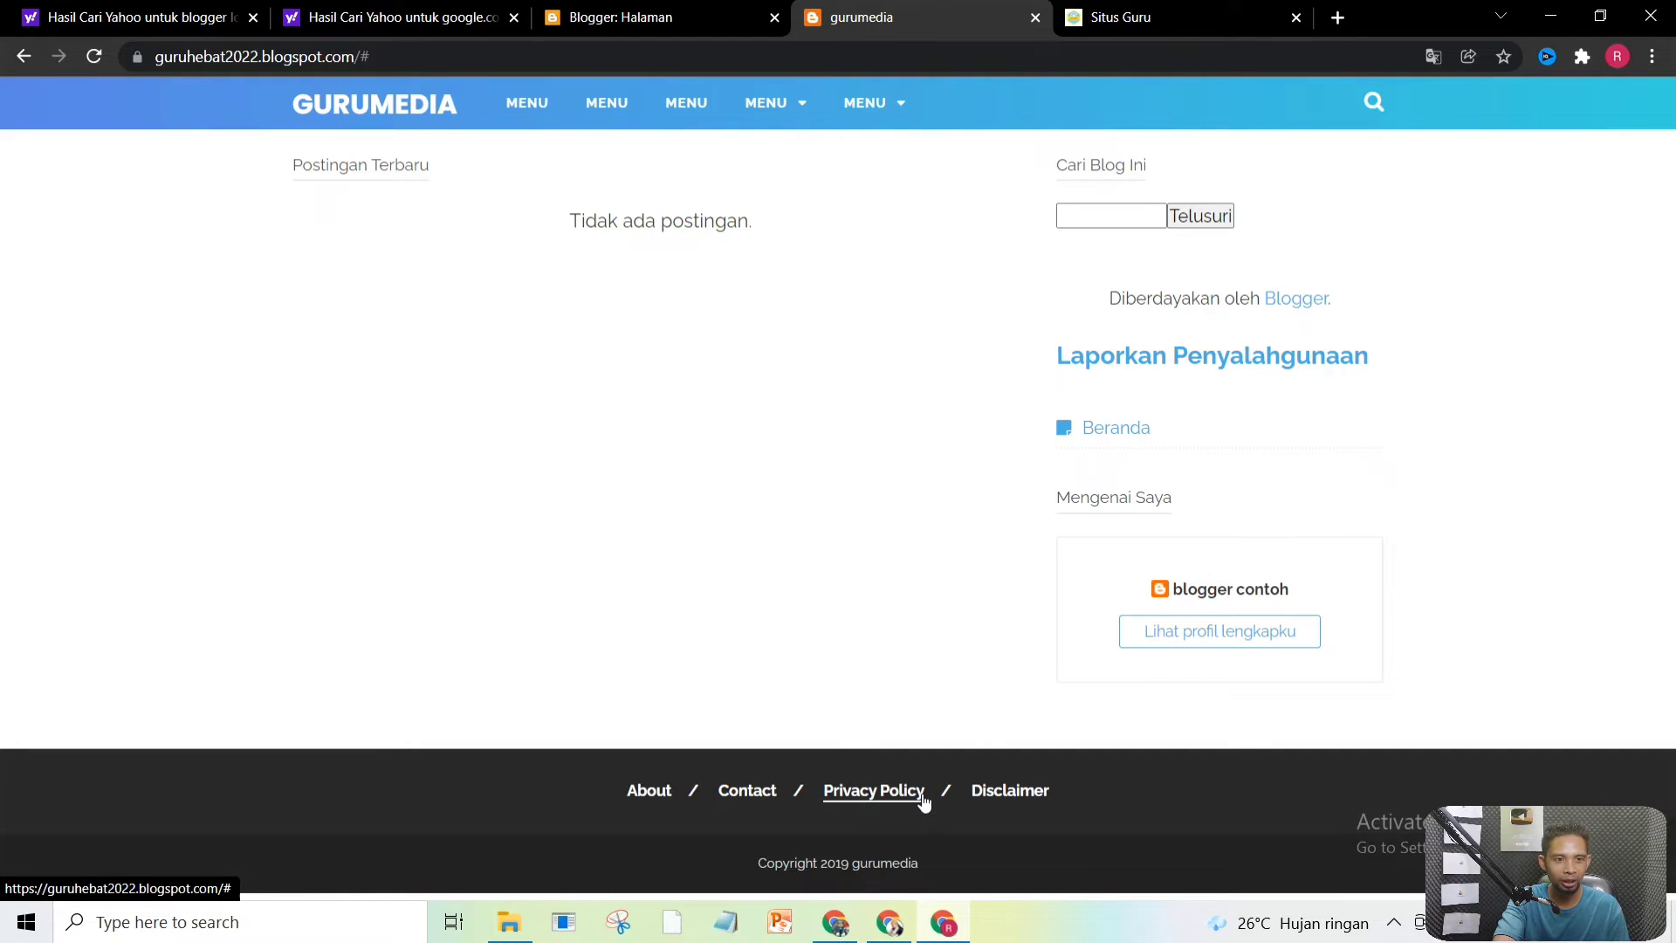
Step: Open google.com in a new browser tab
{"action": "left_click", "coordinate": [1338, 17]}
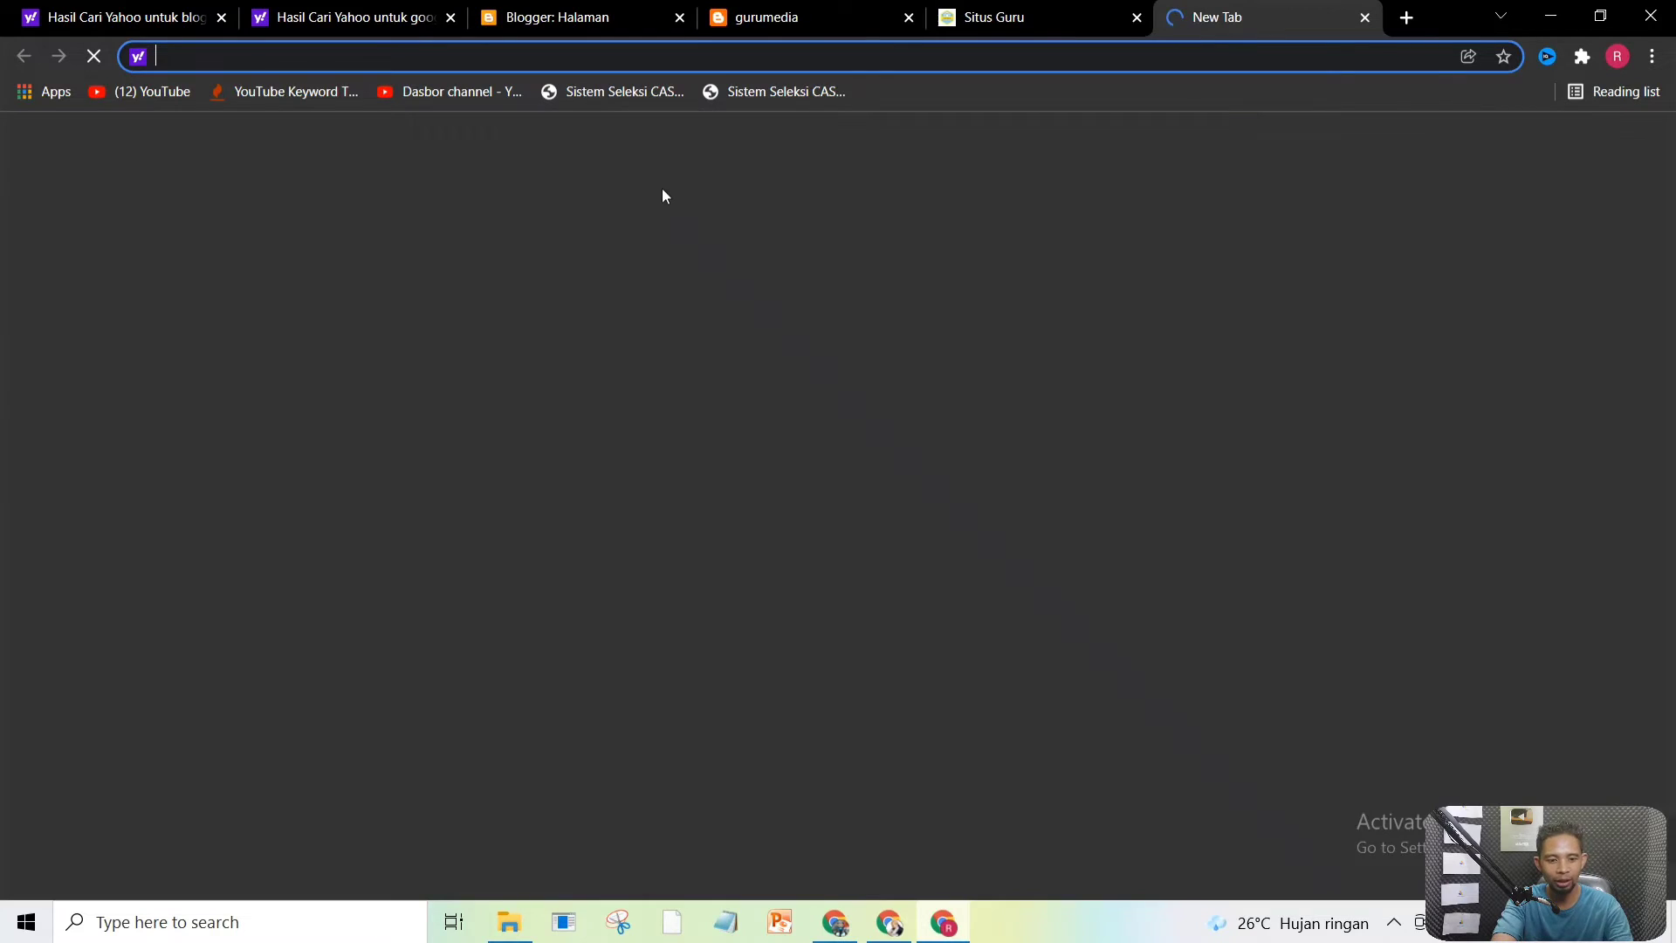
{"action": "type", "text": "googl"}
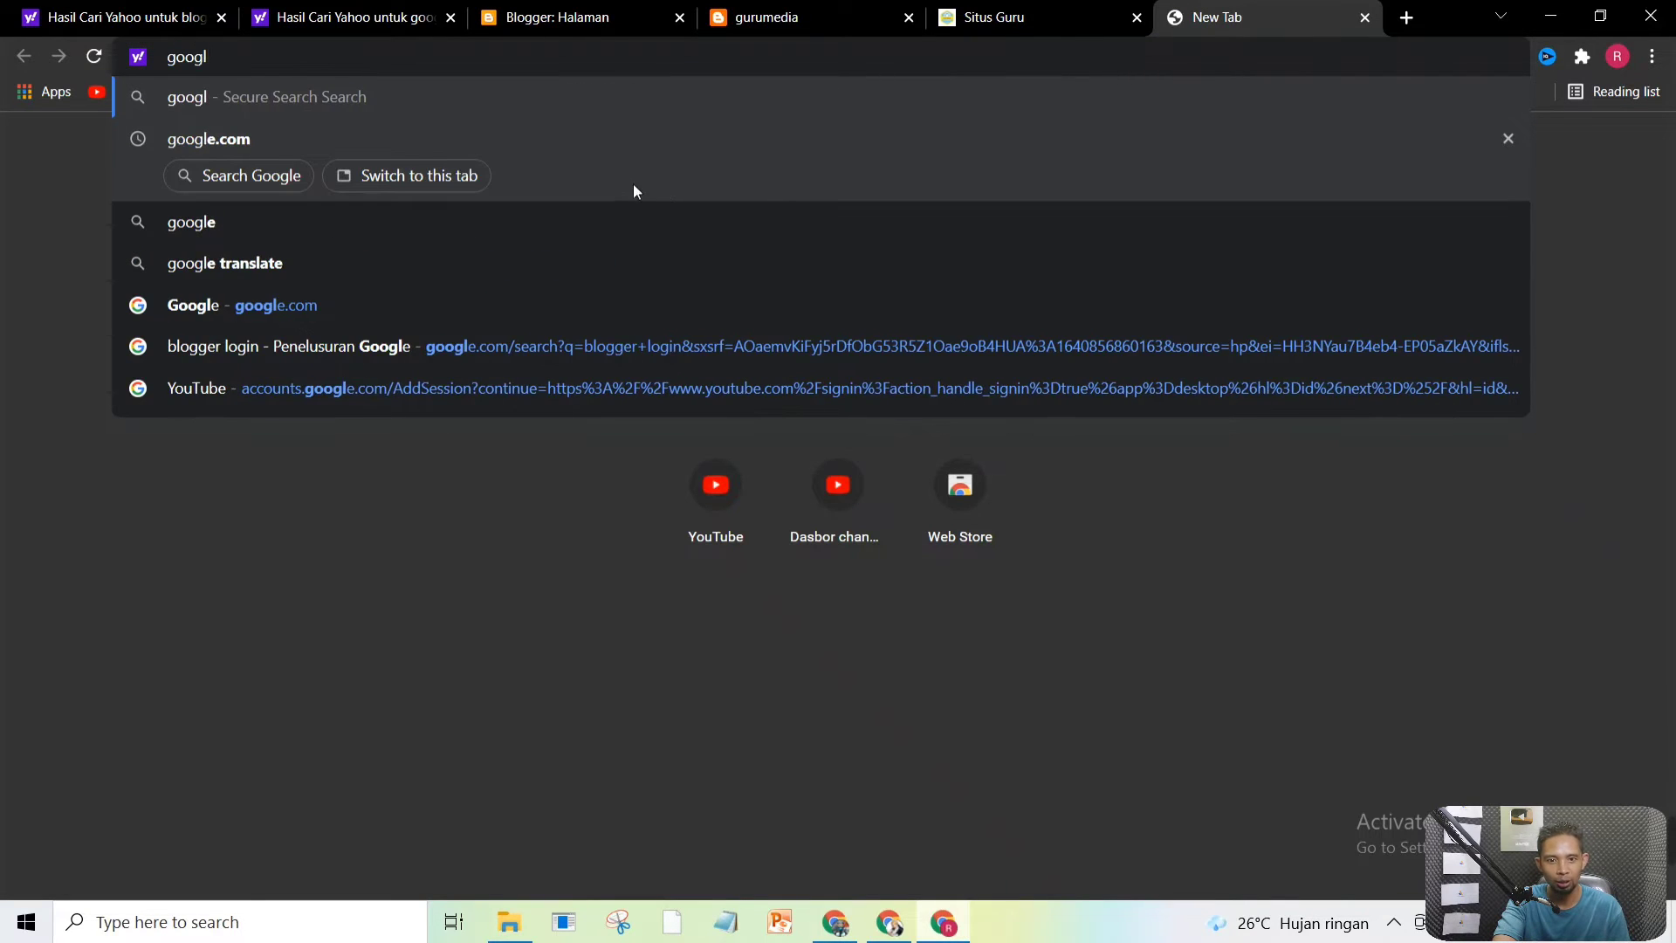
{"action": "left_click", "coordinate": [631, 185]}
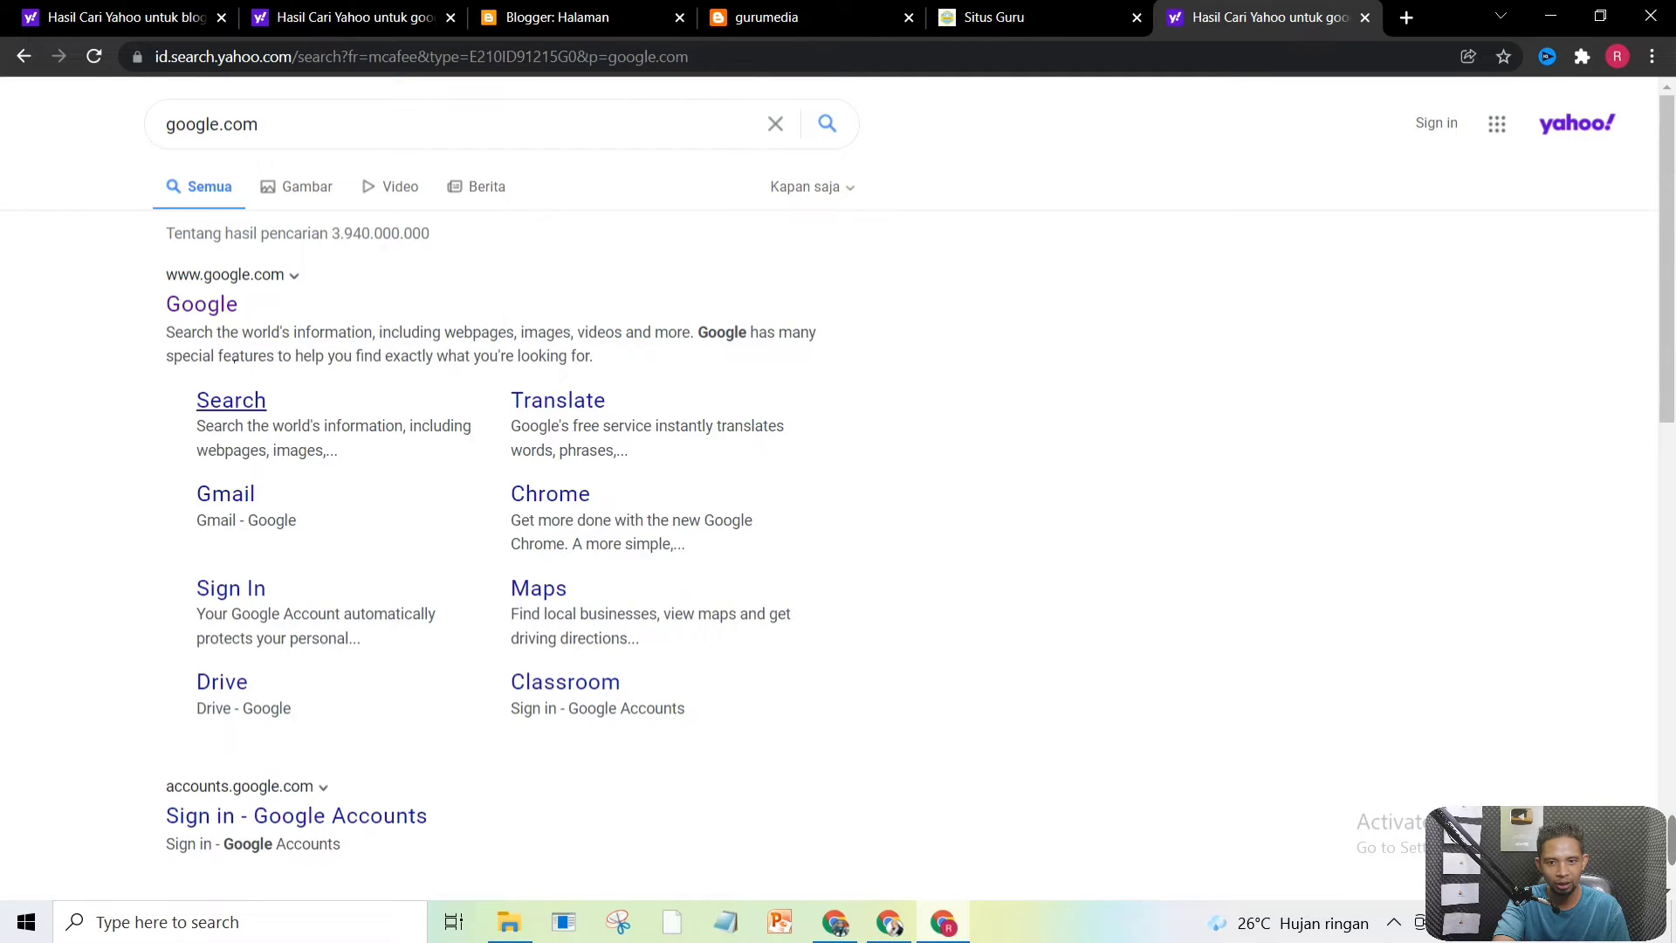
{"action": "left_click", "coordinate": [201, 305]}
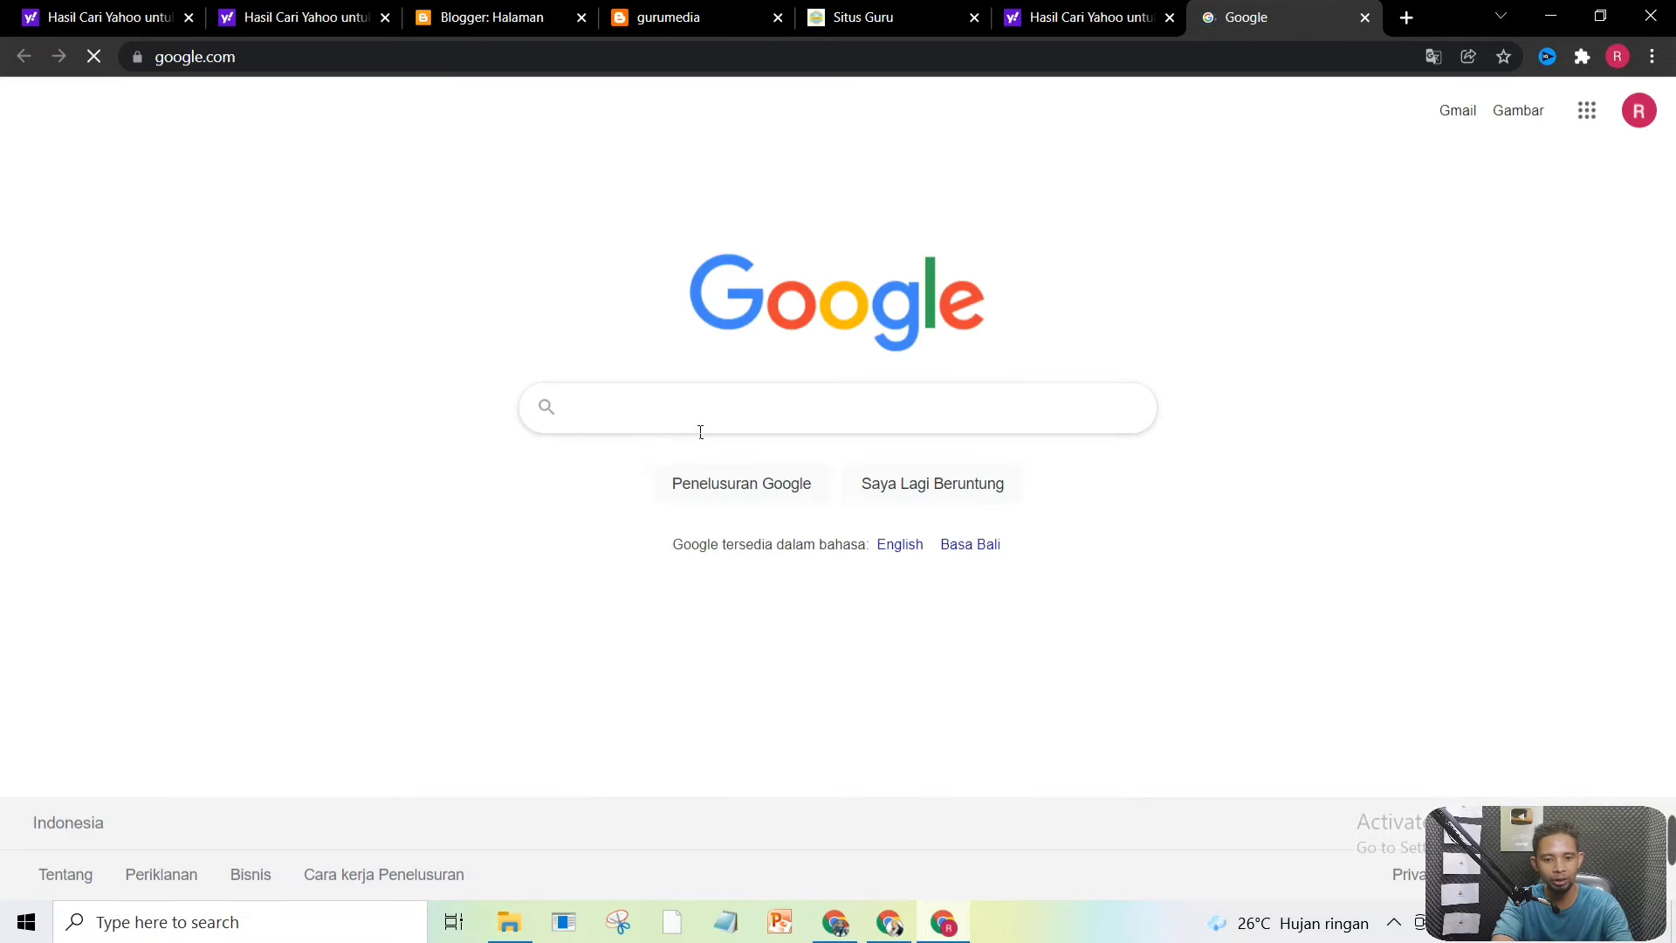
Step: Search 'privacy policy generator' and open the Privacy Policy Online generator result
{"action": "type", "text": "priva"}
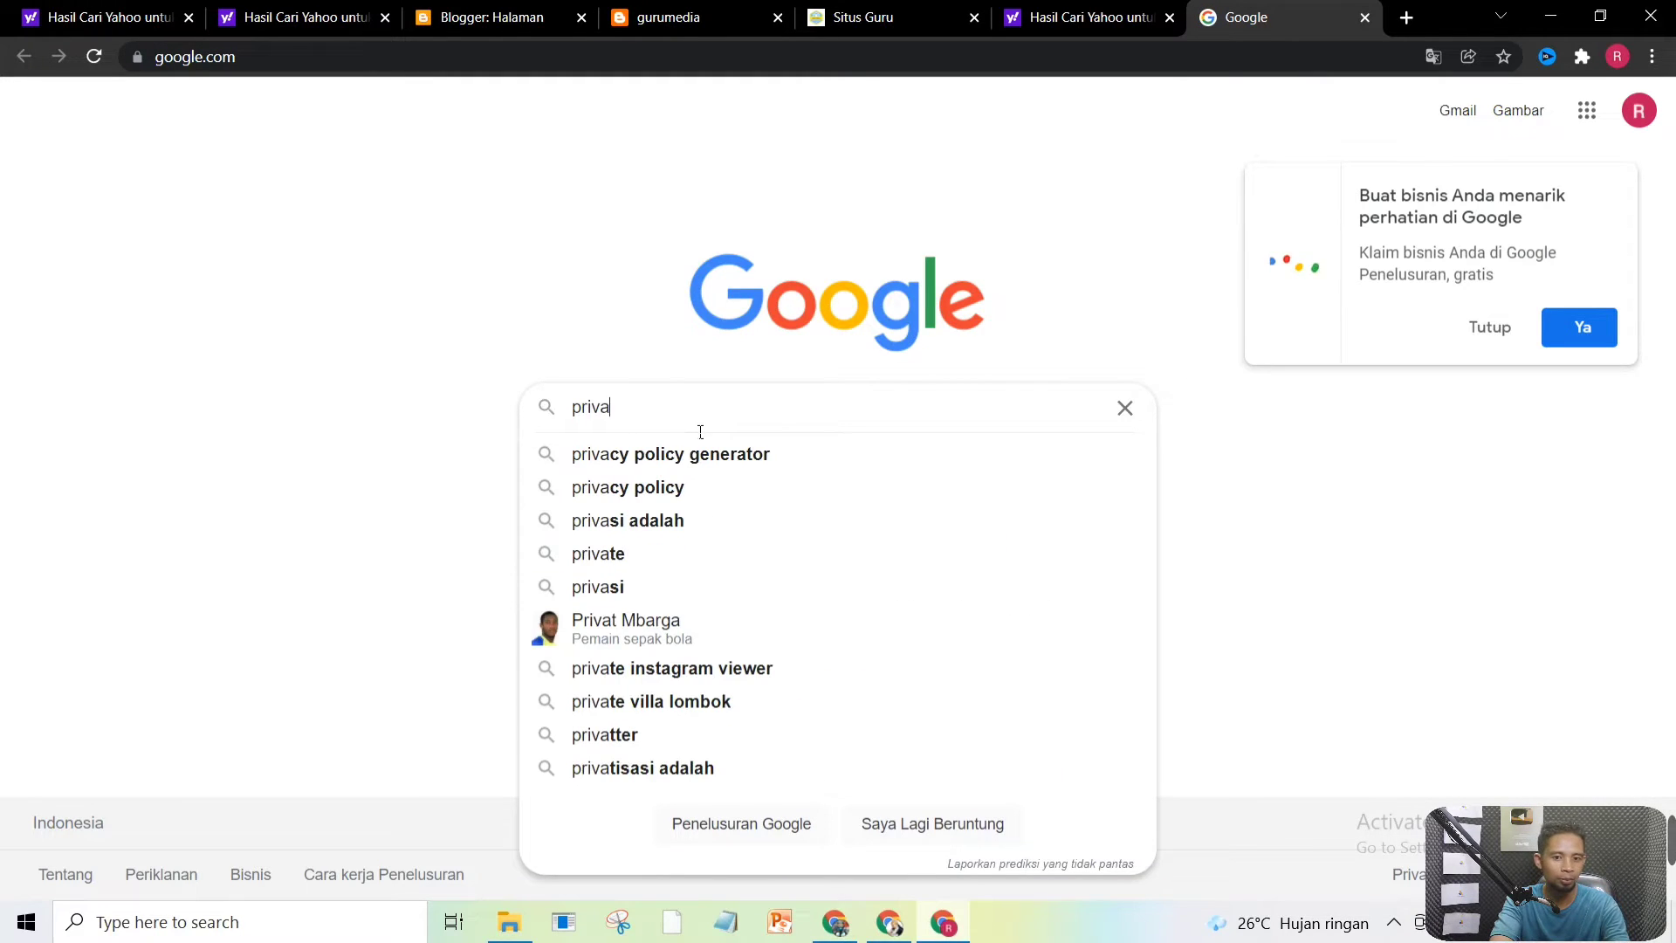
{"action": "type", "text": "c"}
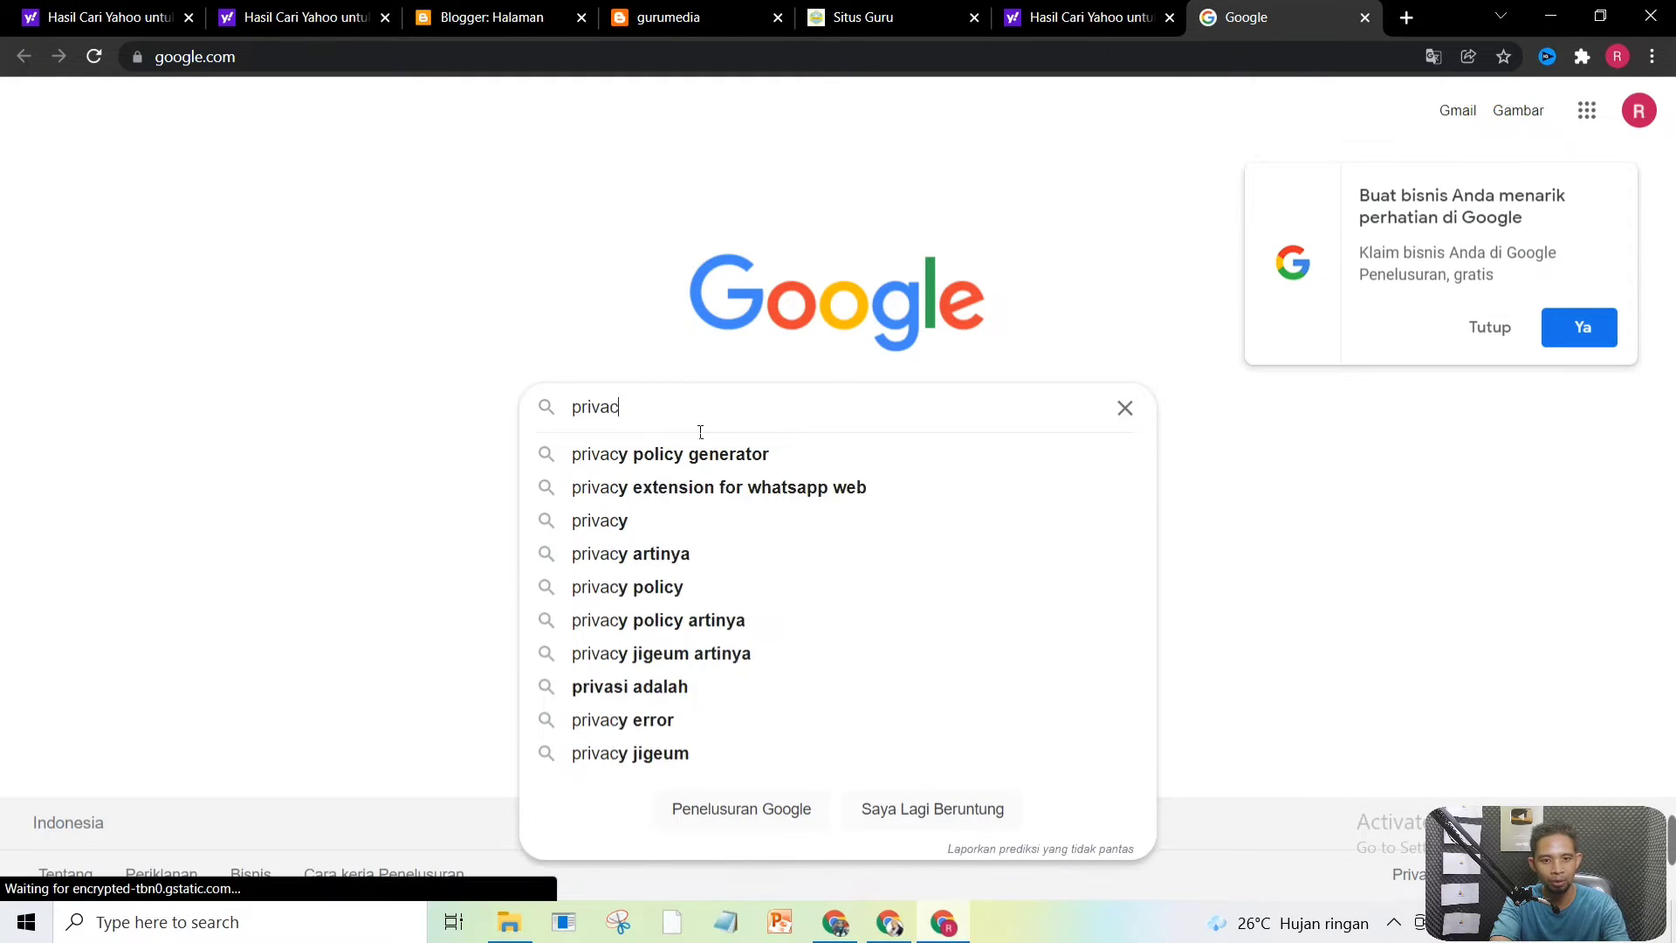
{"action": "type", "text": "y"}
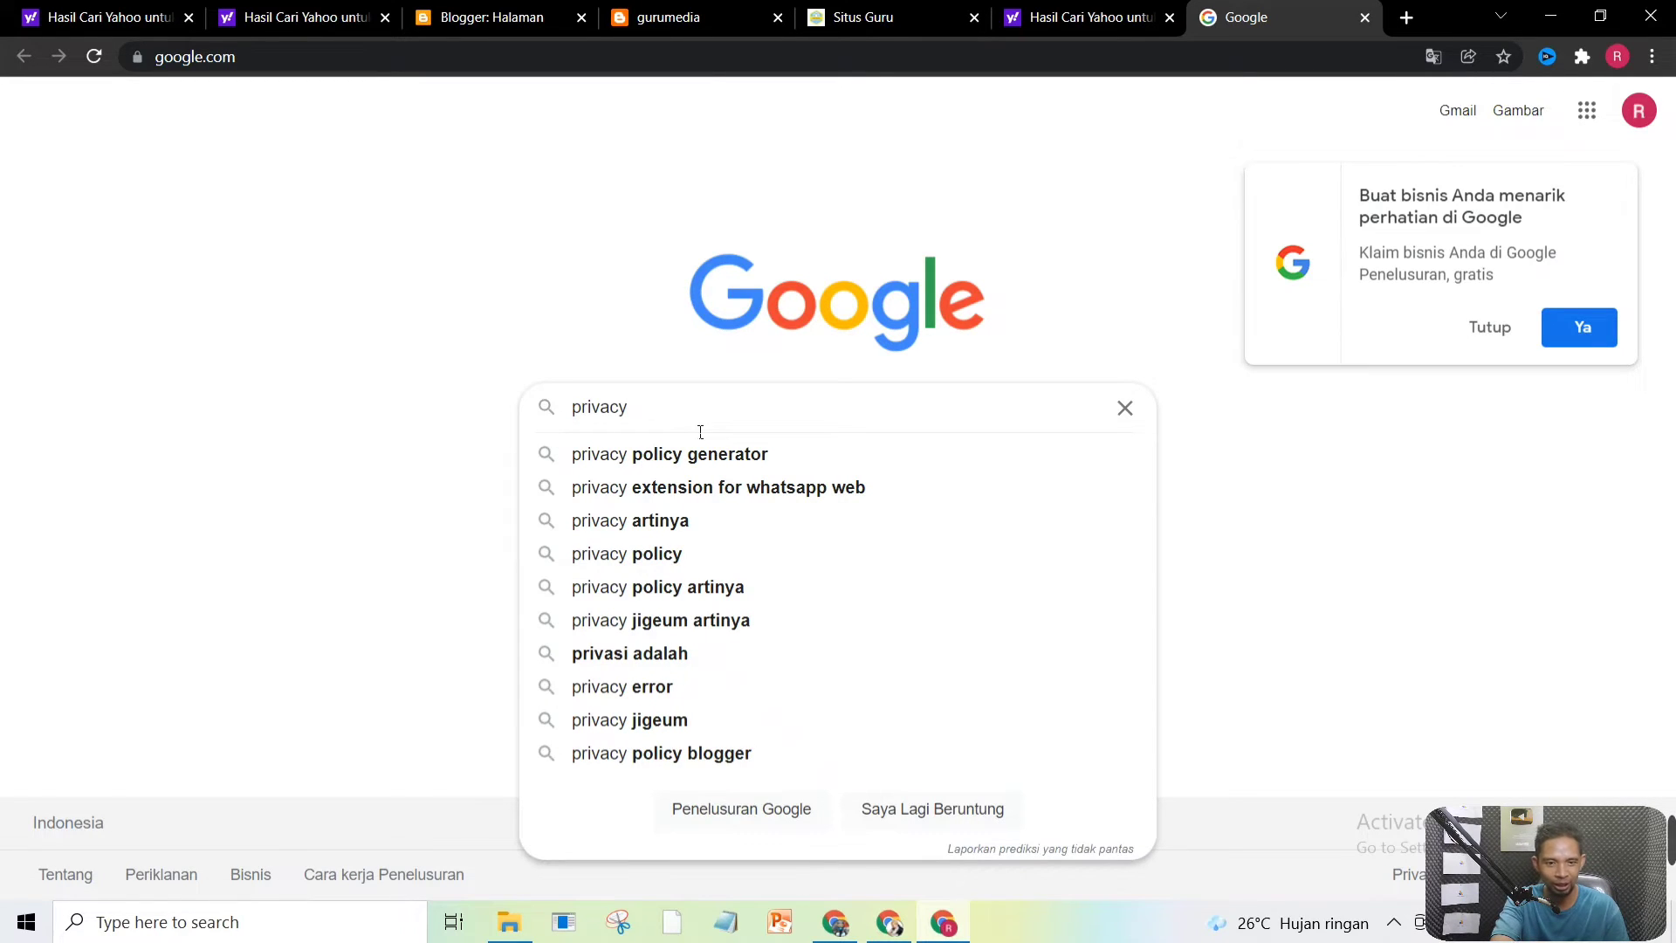
{"action": "left_click", "coordinate": [637, 456]}
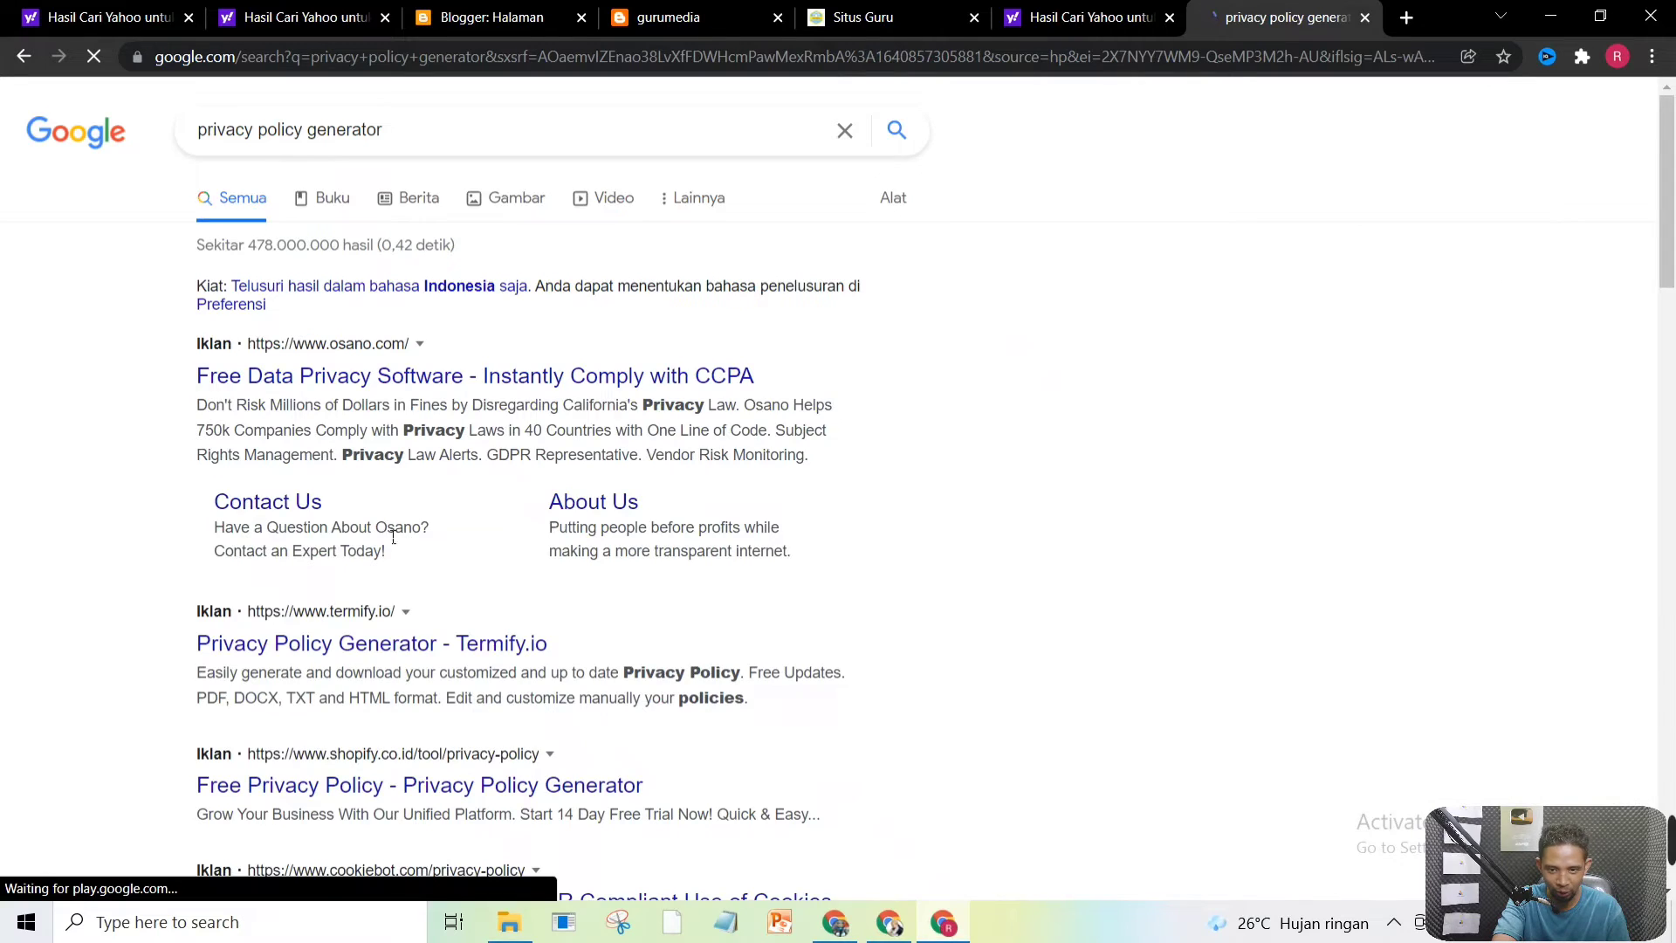
{"action": "scroll", "coordinate": [349, 566], "scroll_direction": "down", "scroll_amount": 4}
{"action": "scroll", "coordinate": [350, 566], "scroll_direction": "down", "scroll_amount": 3}
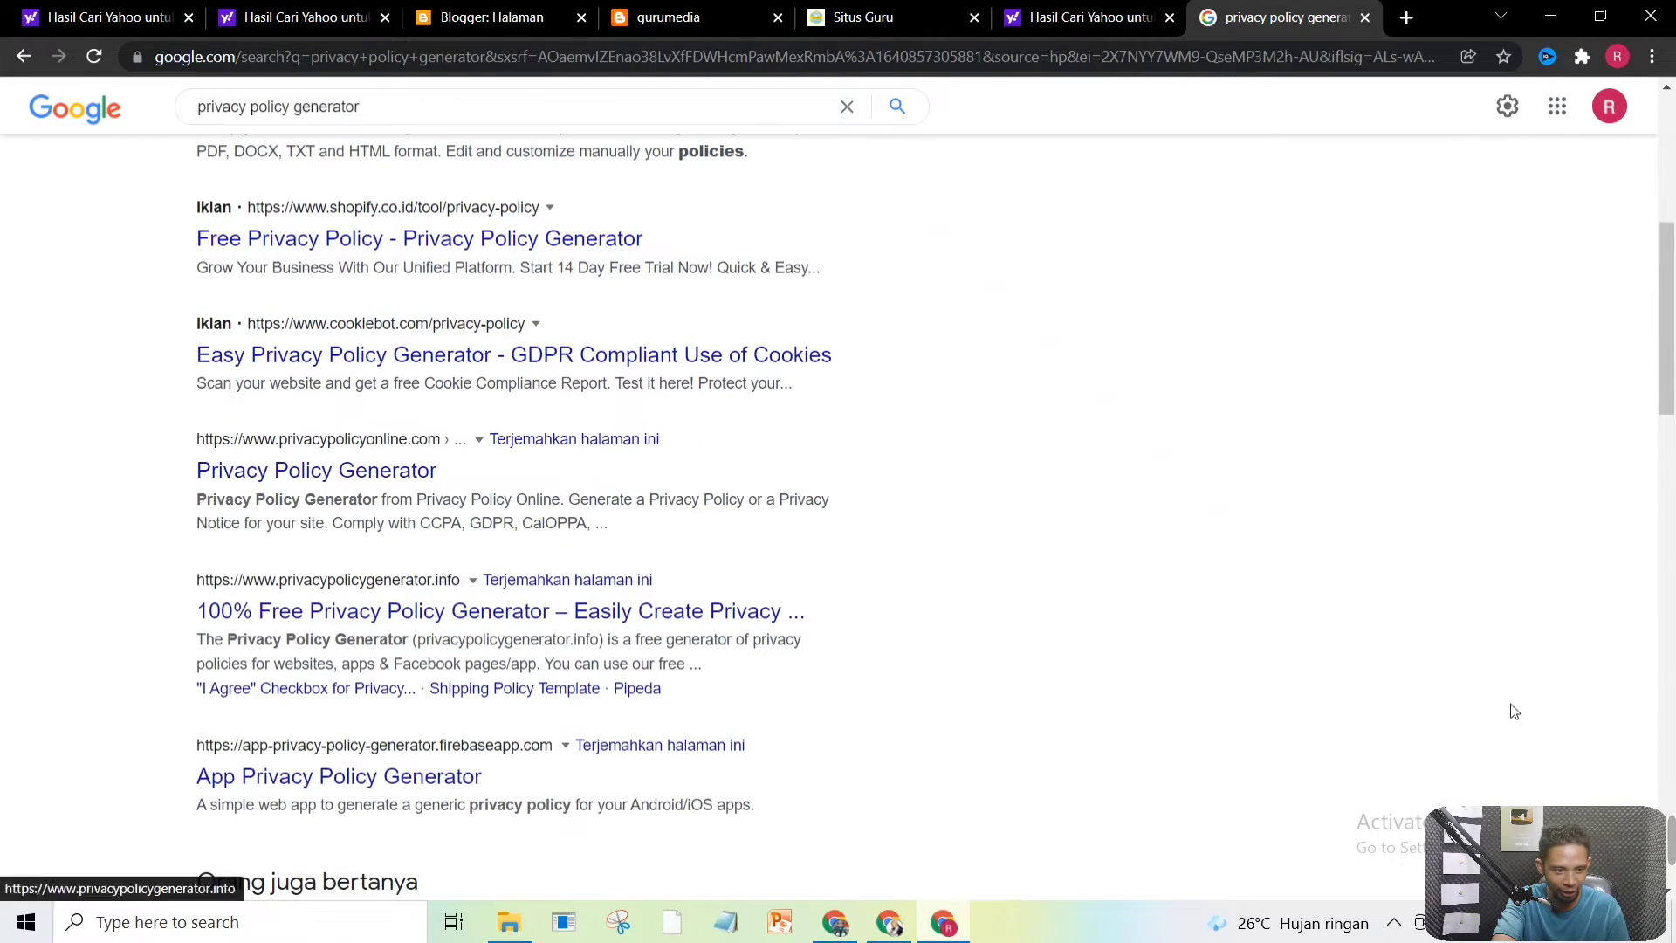
{"action": "left_click", "coordinate": [1615, 840]}
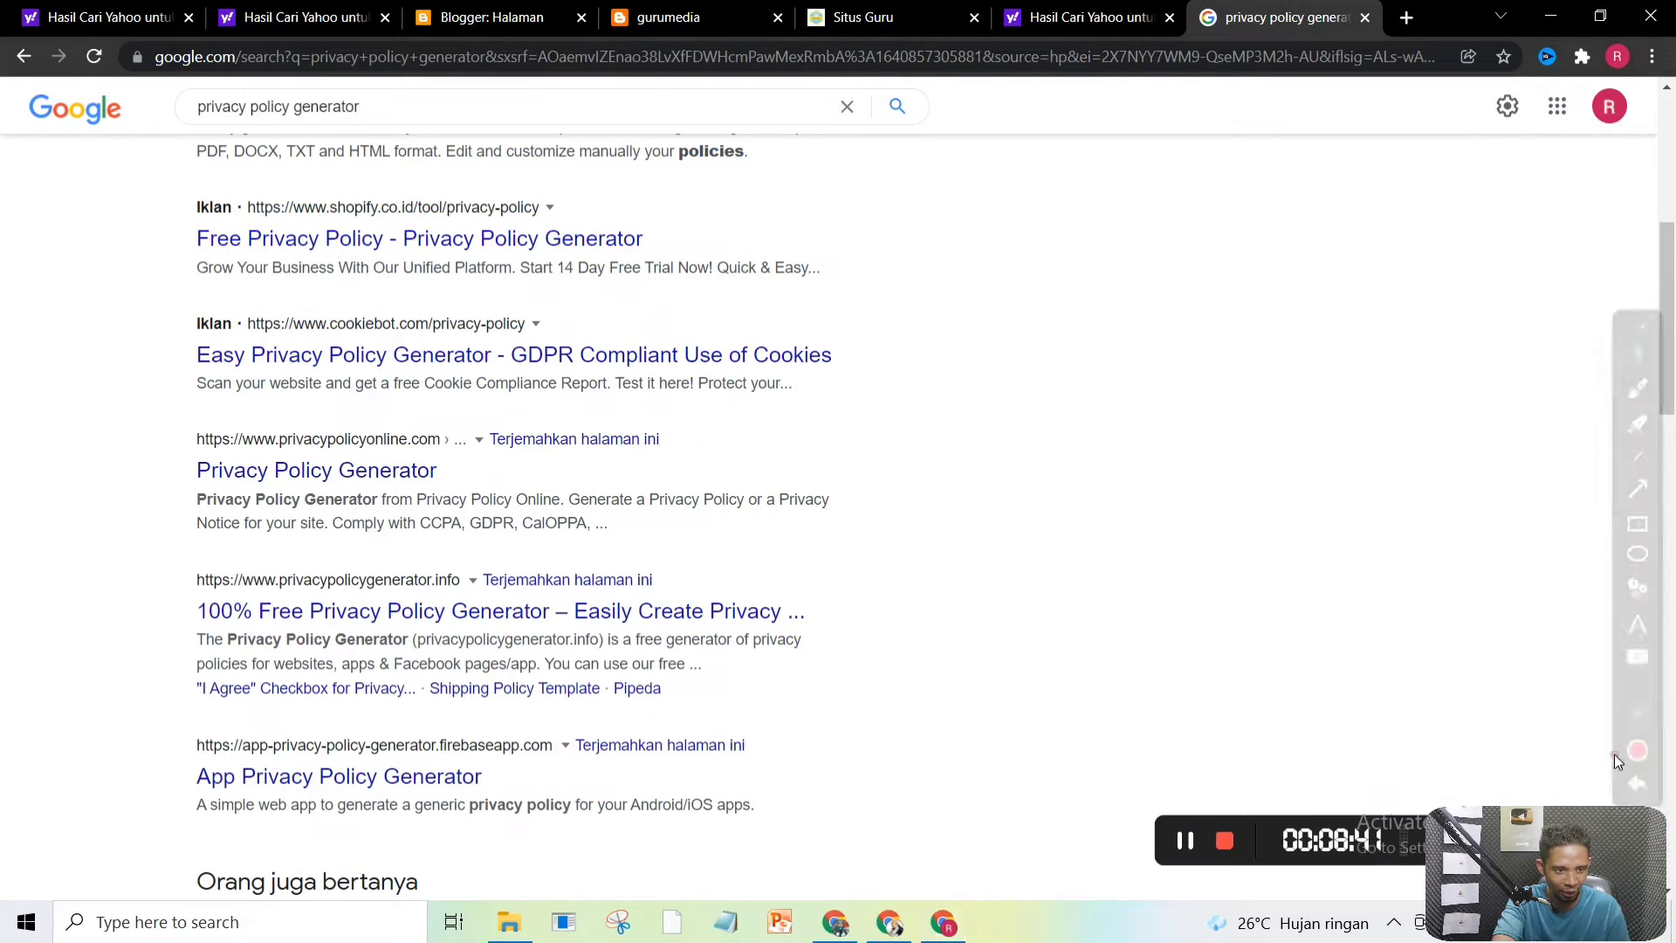
{"action": "left_click", "coordinate": [1638, 524]}
{"action": "mouse_move", "coordinate": [160, 412]}
{"action": "left_mouse_down"}
{"action": "mouse_move", "coordinate": [293, 416]}
{"action": "mouse_move", "coordinate": [715, 567]}
{"action": "left_mouse_up"}
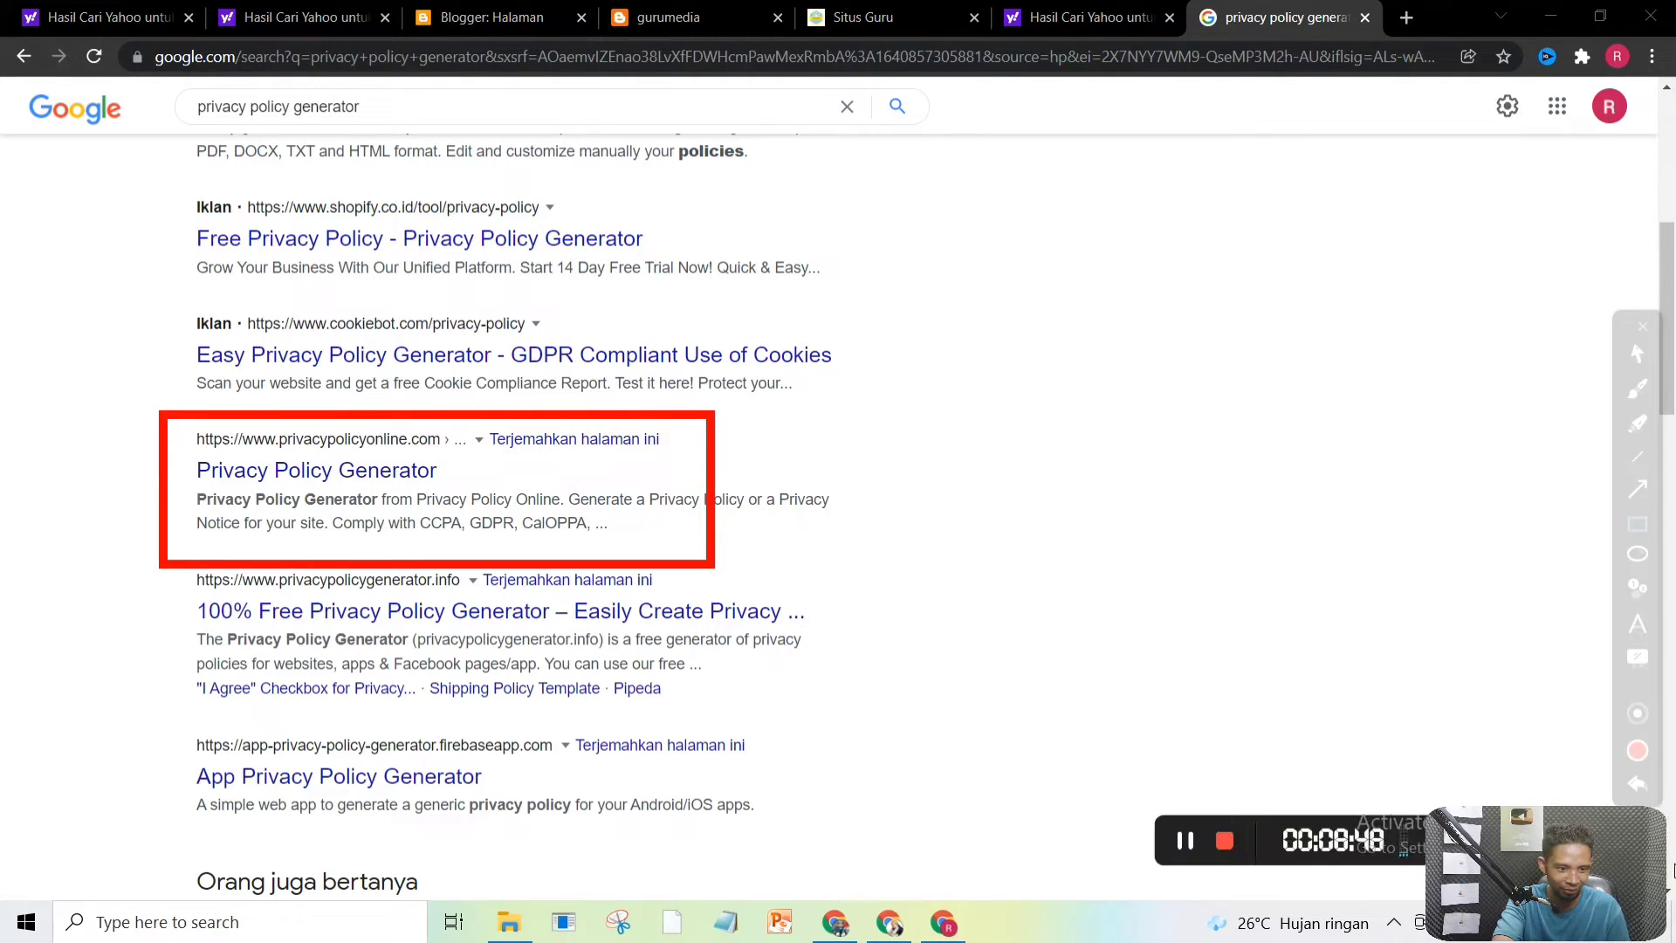
{"action": "key", "text": "Escape"}
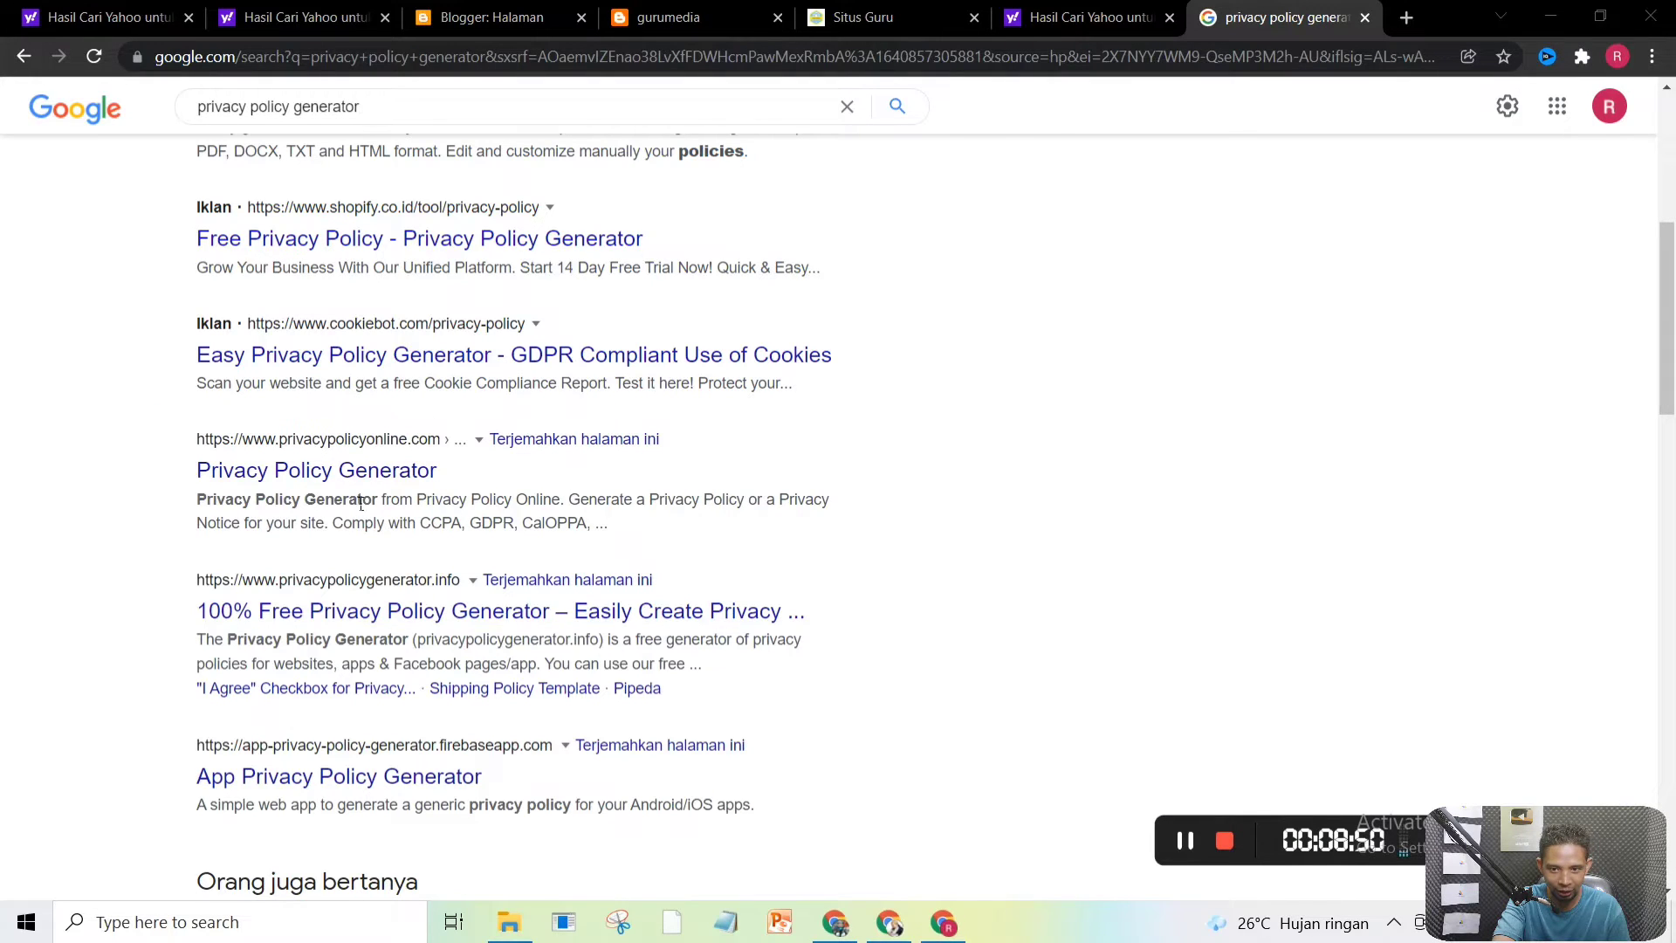
{"action": "left_click", "coordinate": [358, 479]}
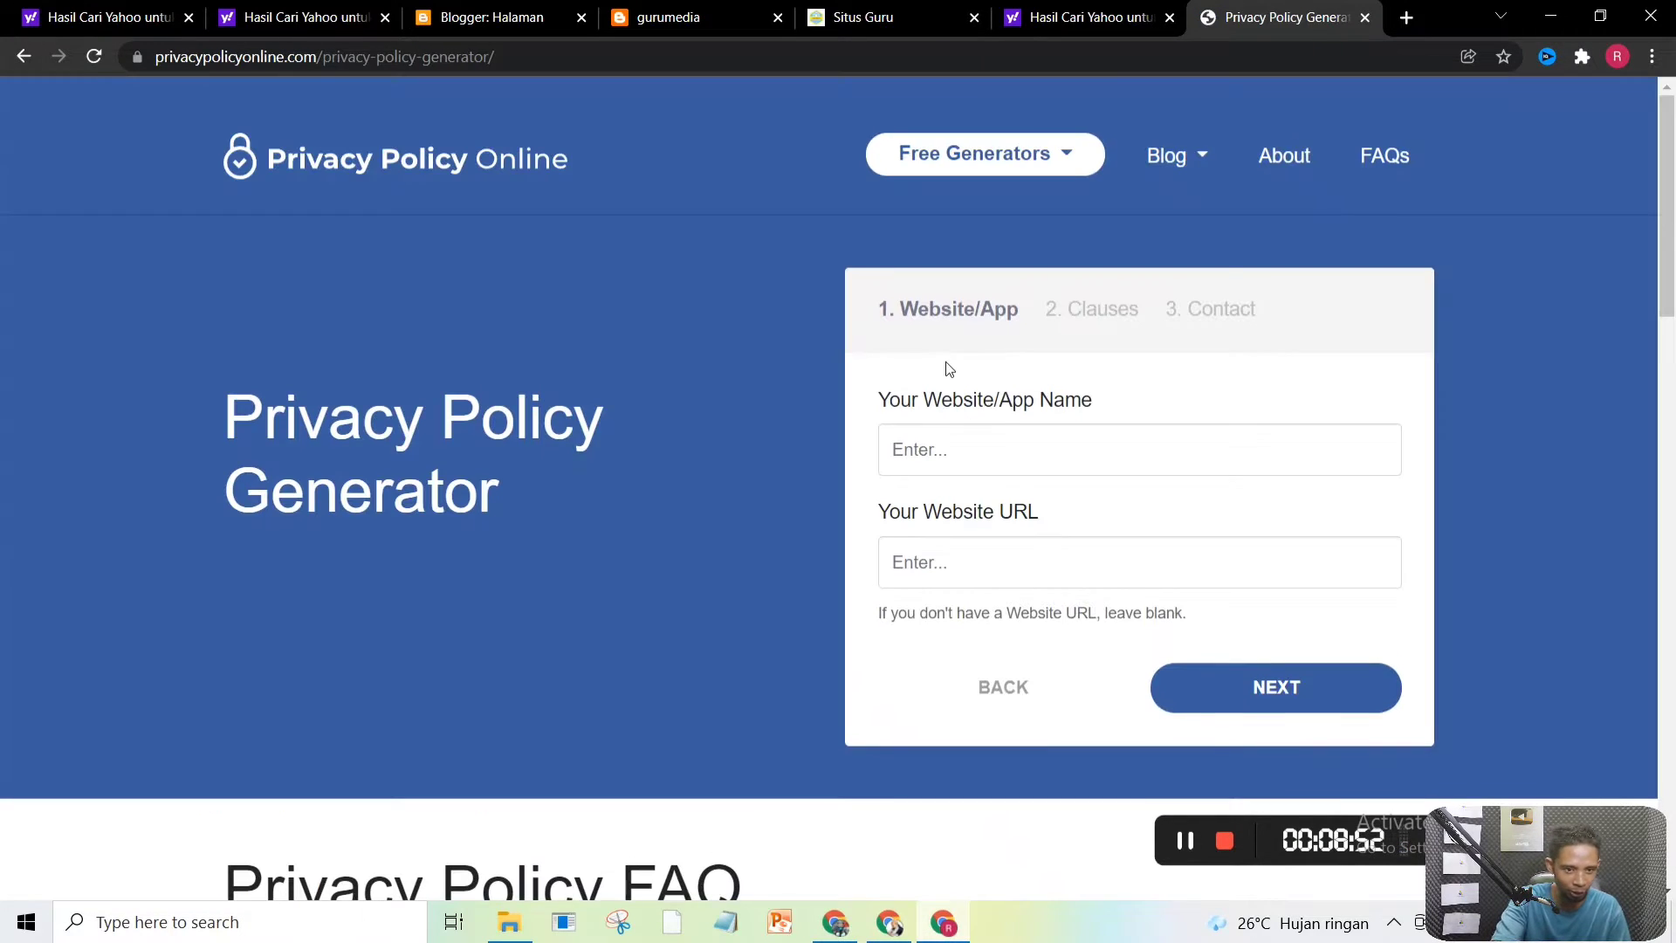
Step: Paste the blog address into the website name field and trim it to 'guruhebat2022'
{"action": "left_click", "coordinate": [993, 463]}
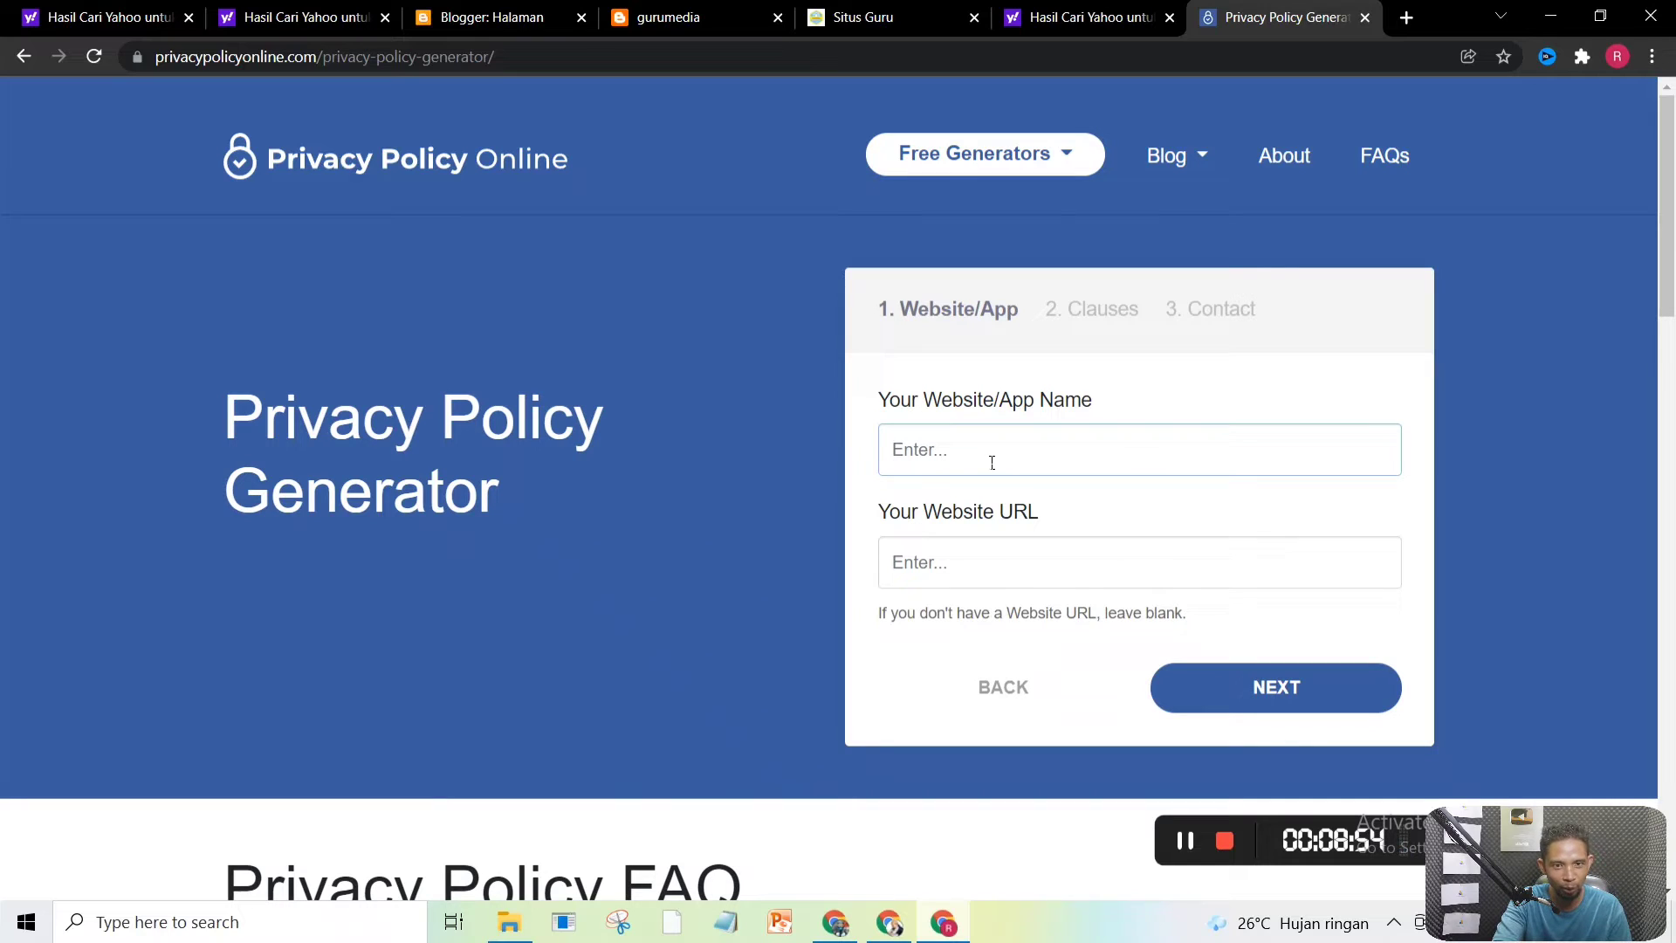
{"action": "left_click", "coordinate": [681, 20]}
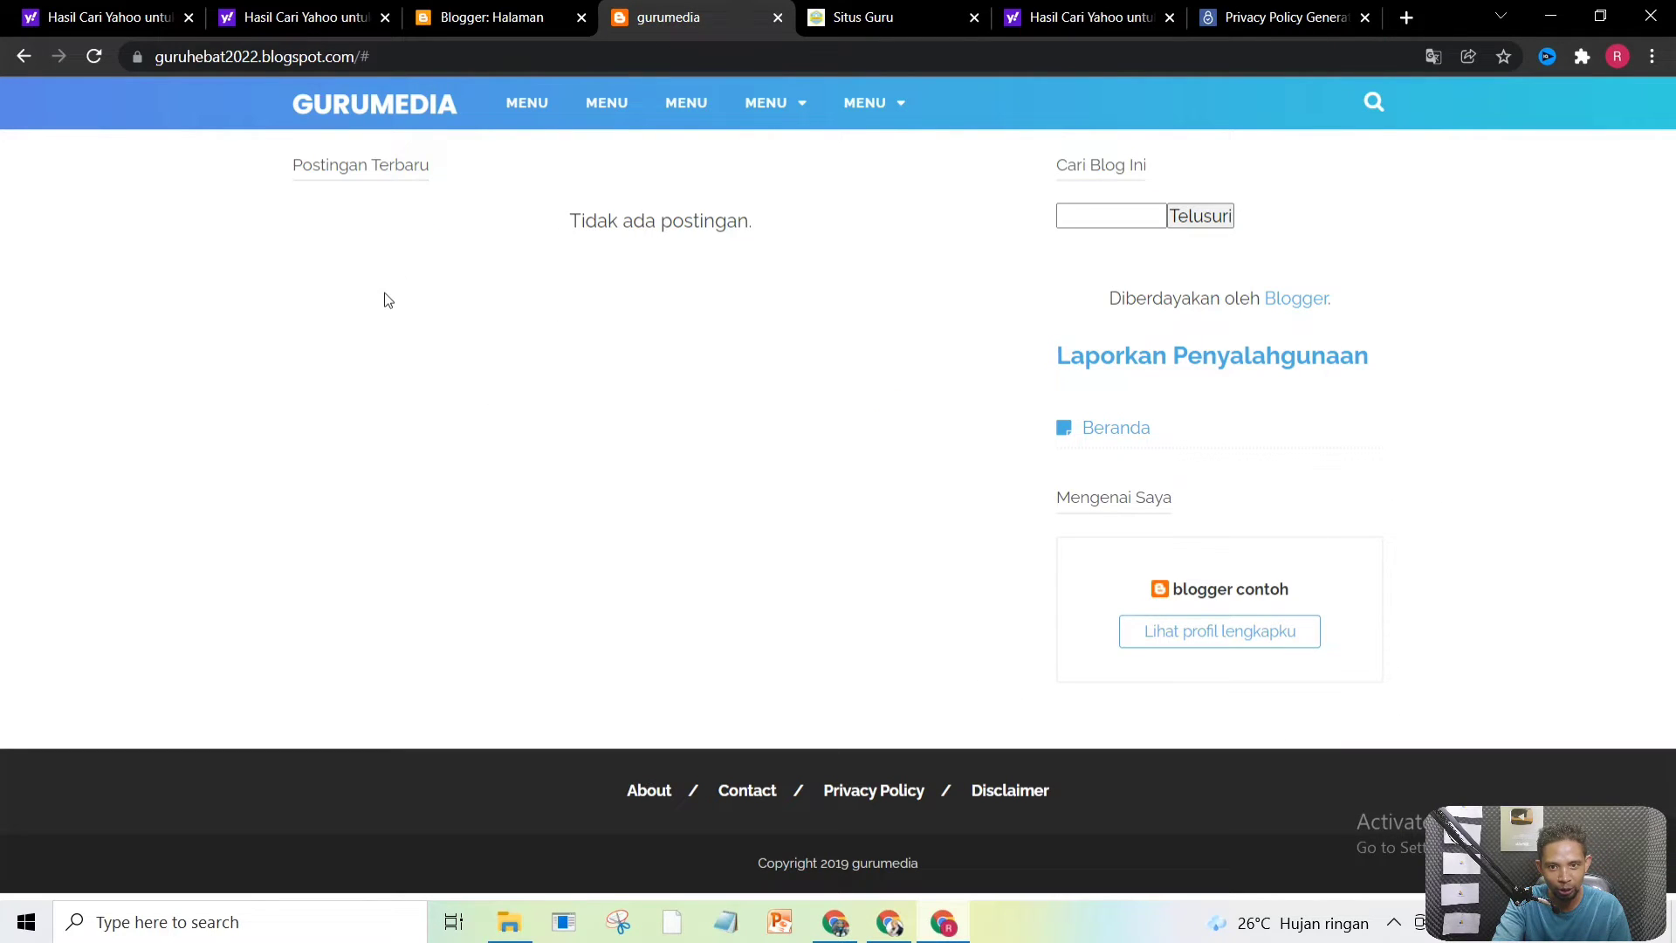
{"action": "left_click", "coordinate": [373, 56]}
{"action": "key", "text": "ctrl+c"}
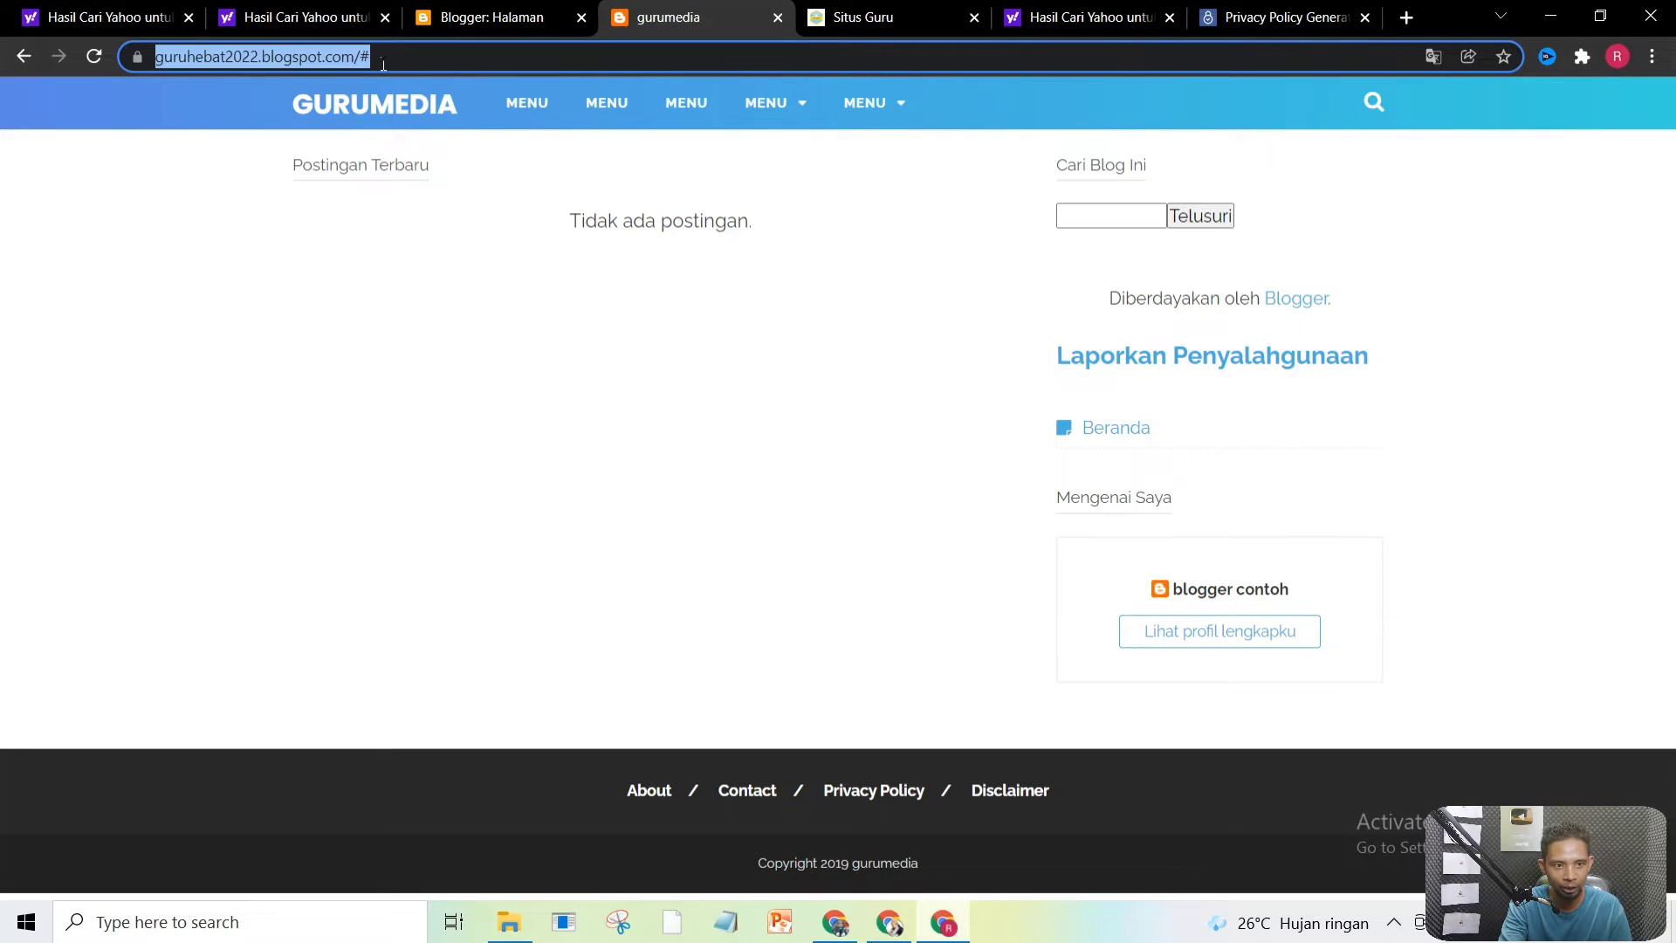
{"action": "left_click", "coordinate": [1266, 17]}
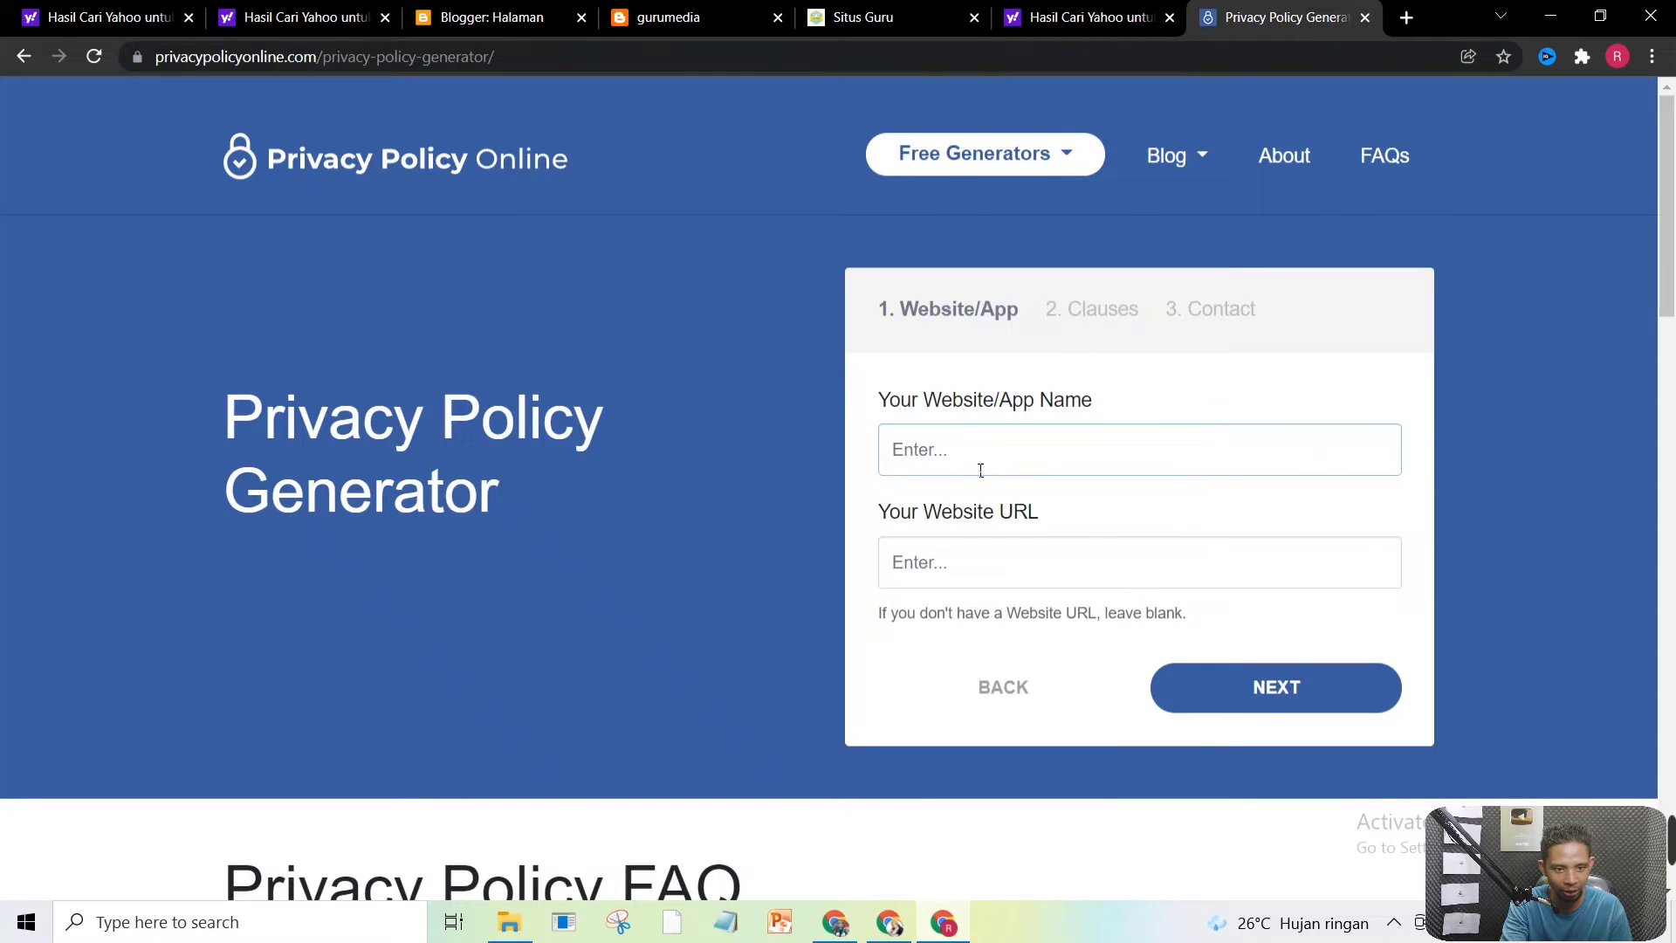
{"action": "right_click", "coordinate": [981, 471]}
{"action": "left_click", "coordinate": [1050, 638]}
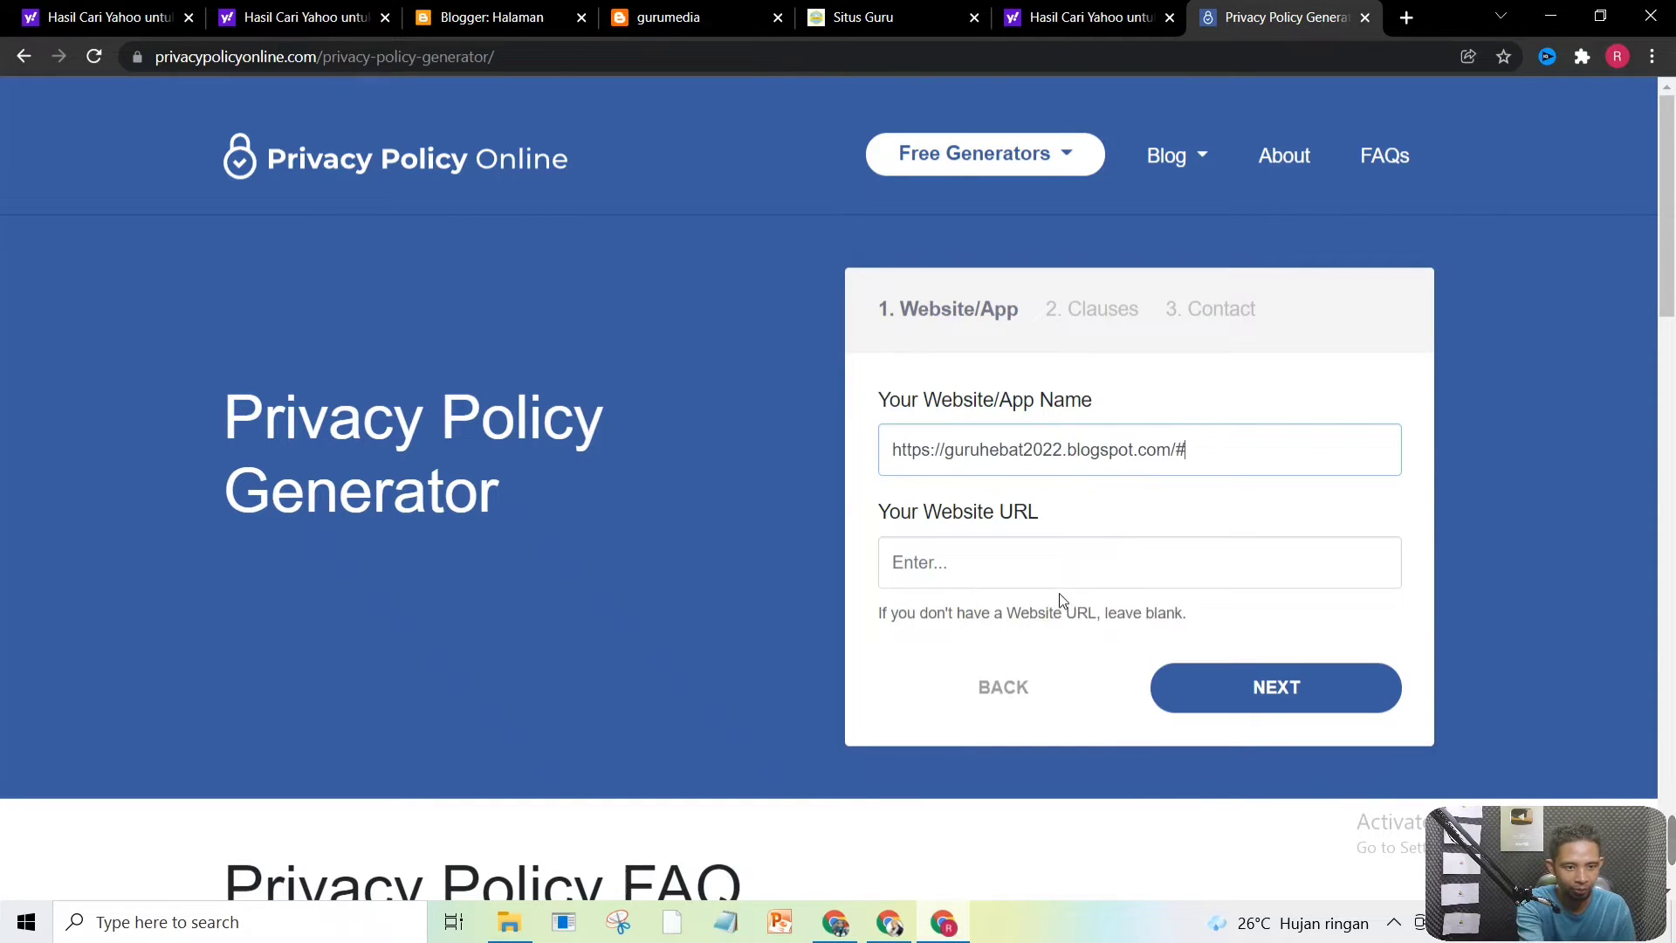
{"action": "key", "text": "BackSpace"}
{"action": "key", "text": "BackSpace"}
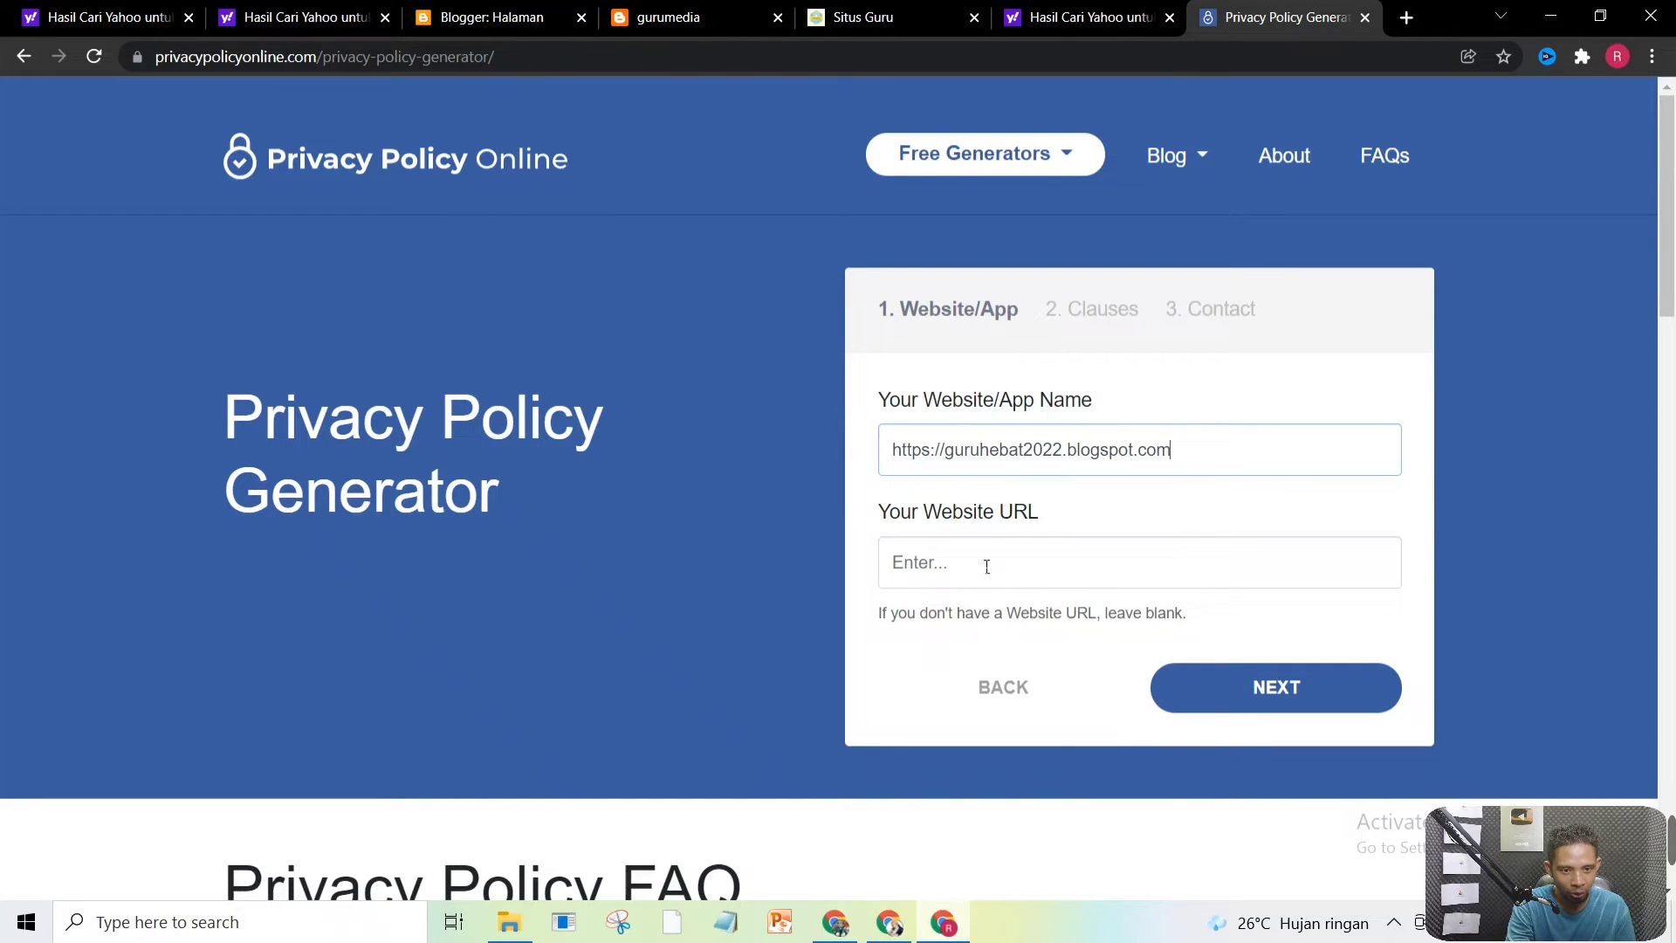
{"action": "left_click_drag", "start_coordinate": [946, 456], "coordinate": [820, 448]}
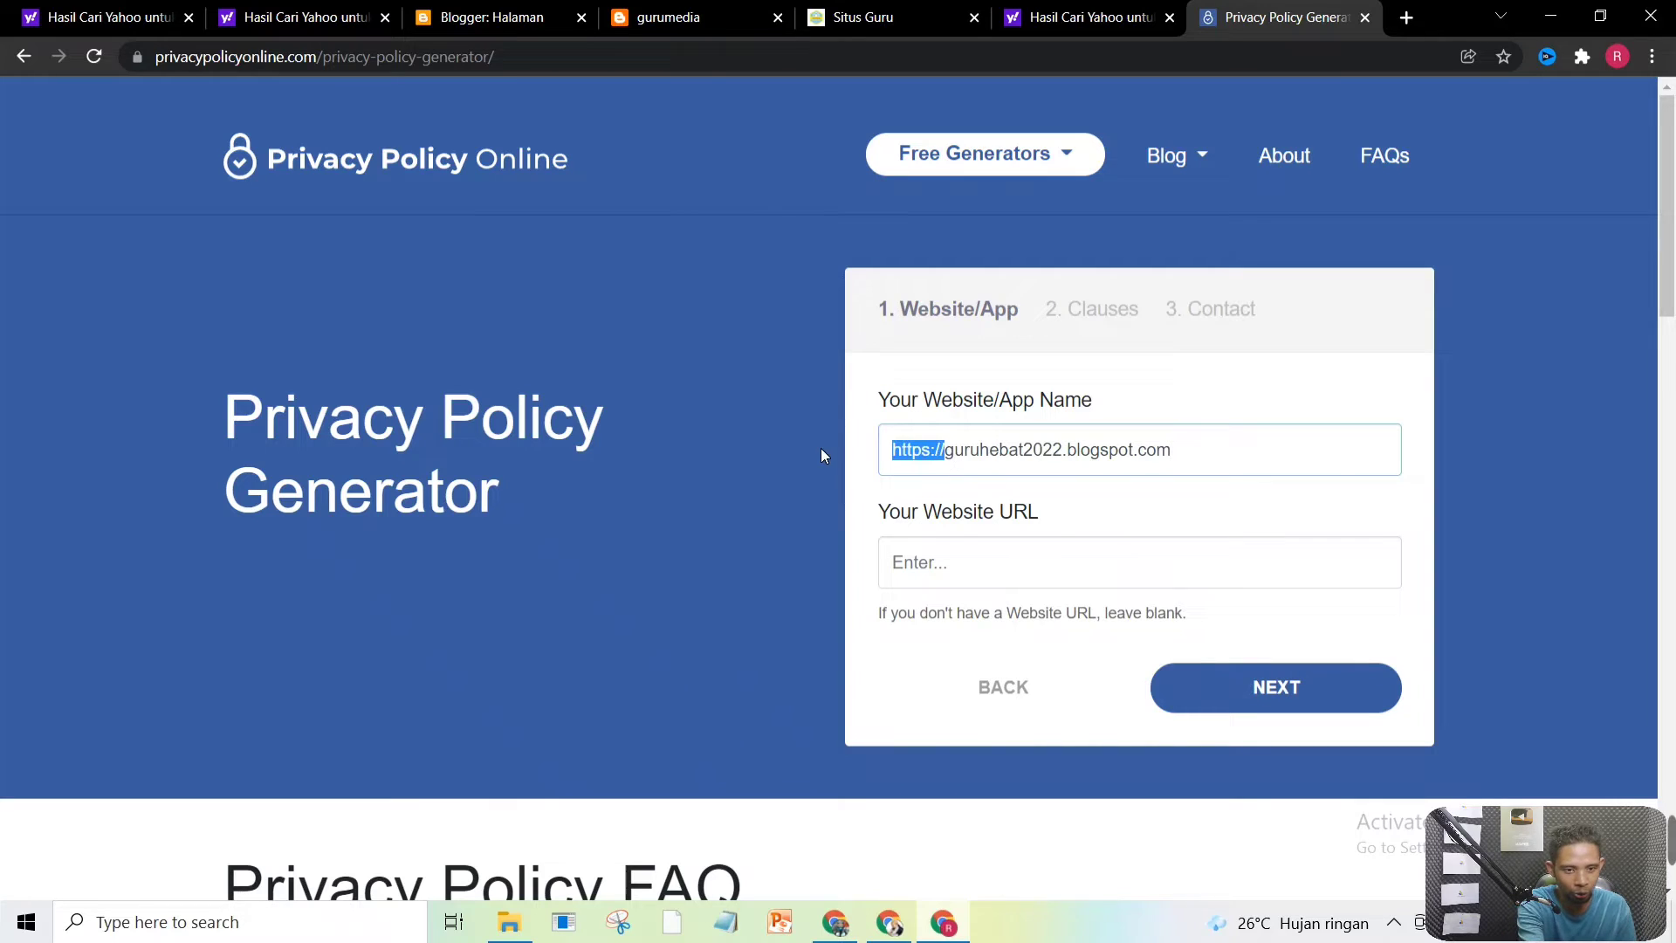
{"action": "key", "text": "BackSpace"}
{"action": "left_click_drag", "start_coordinate": [1143, 463], "coordinate": [1011, 461]}
{"action": "key", "text": "BackSpace"}
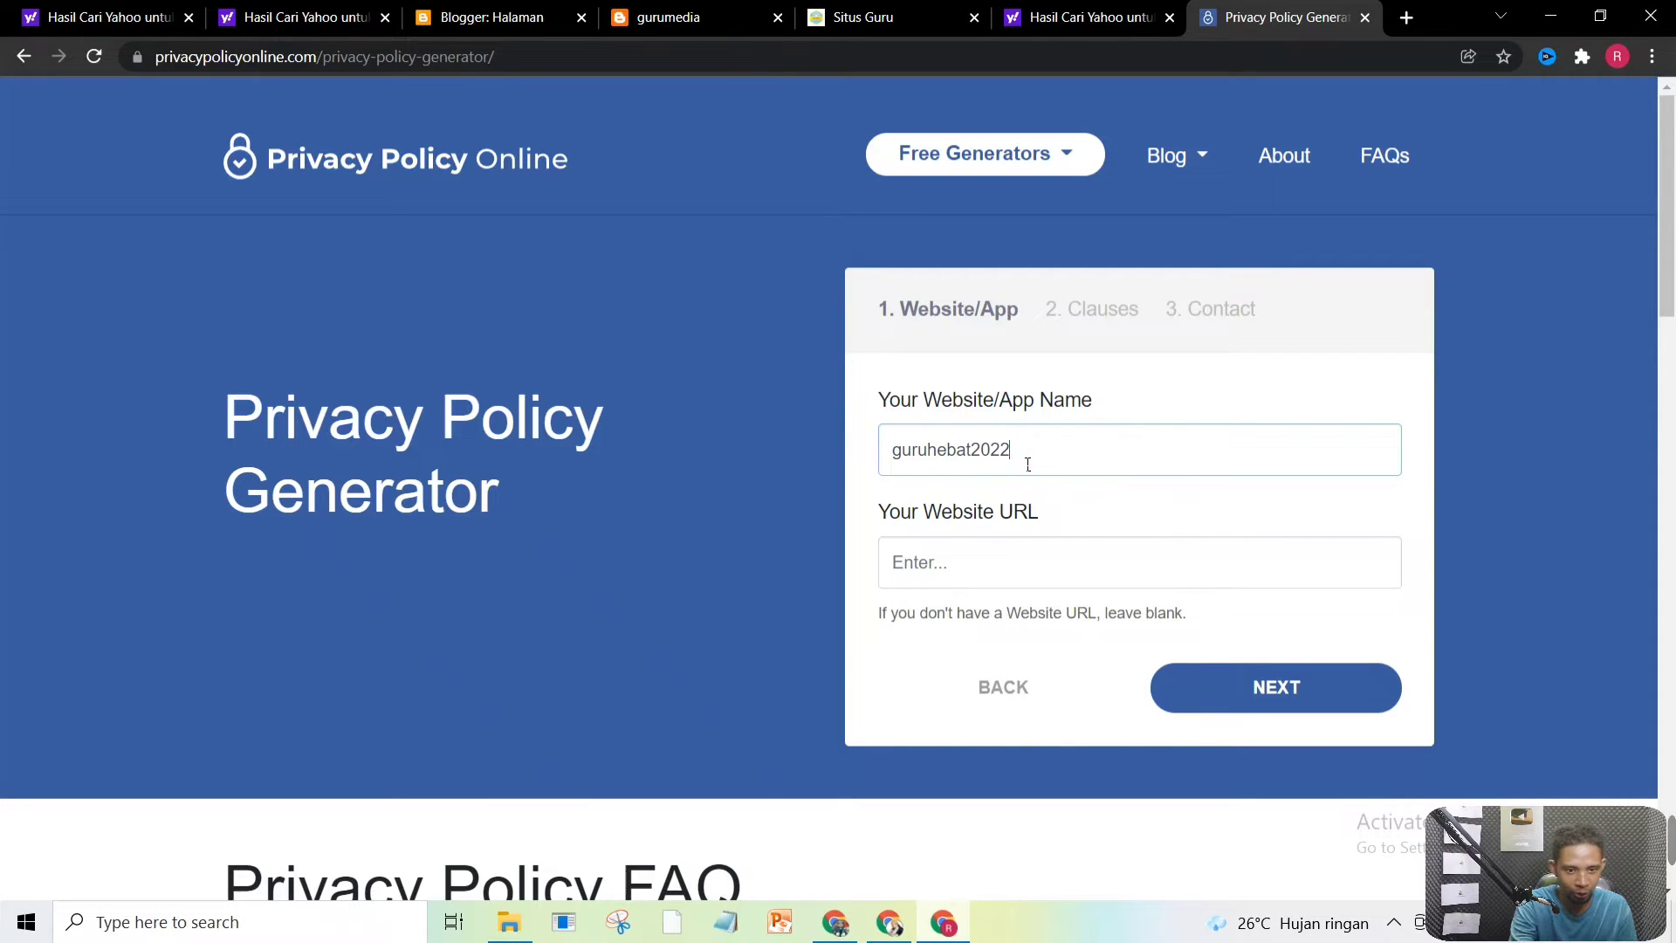
{"action": "left_click", "coordinate": [964, 573]}
{"action": "key", "text": "ctrl+v"}
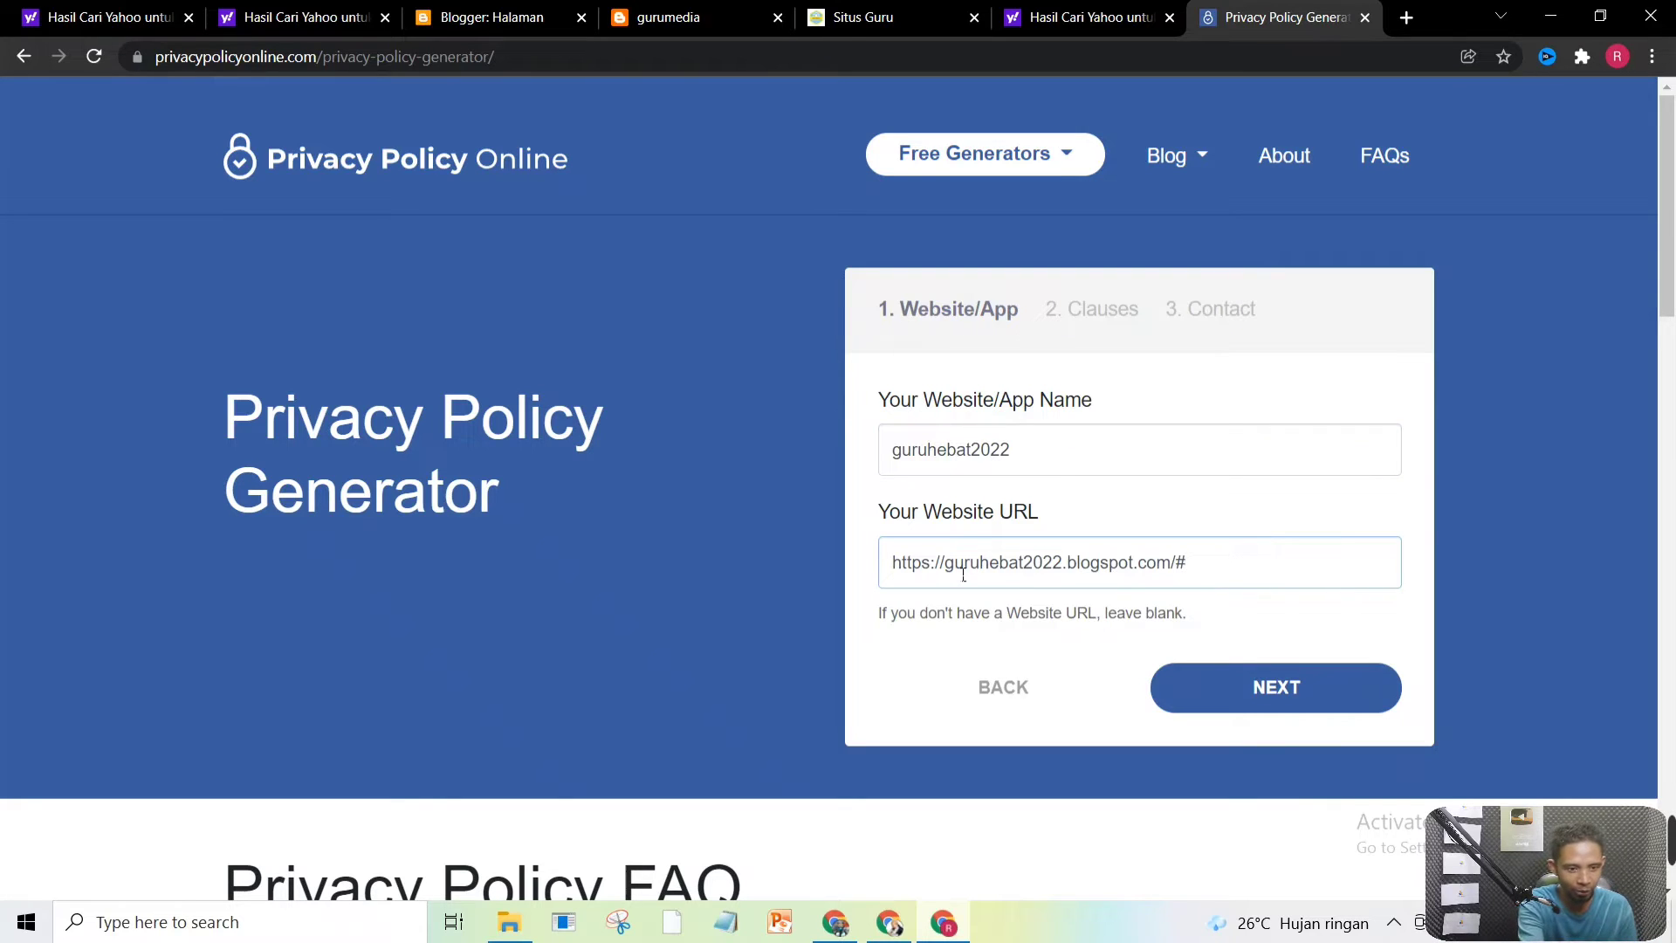
{"action": "key", "text": "BackSpace"}
{"action": "key", "text": "BackSpace"}
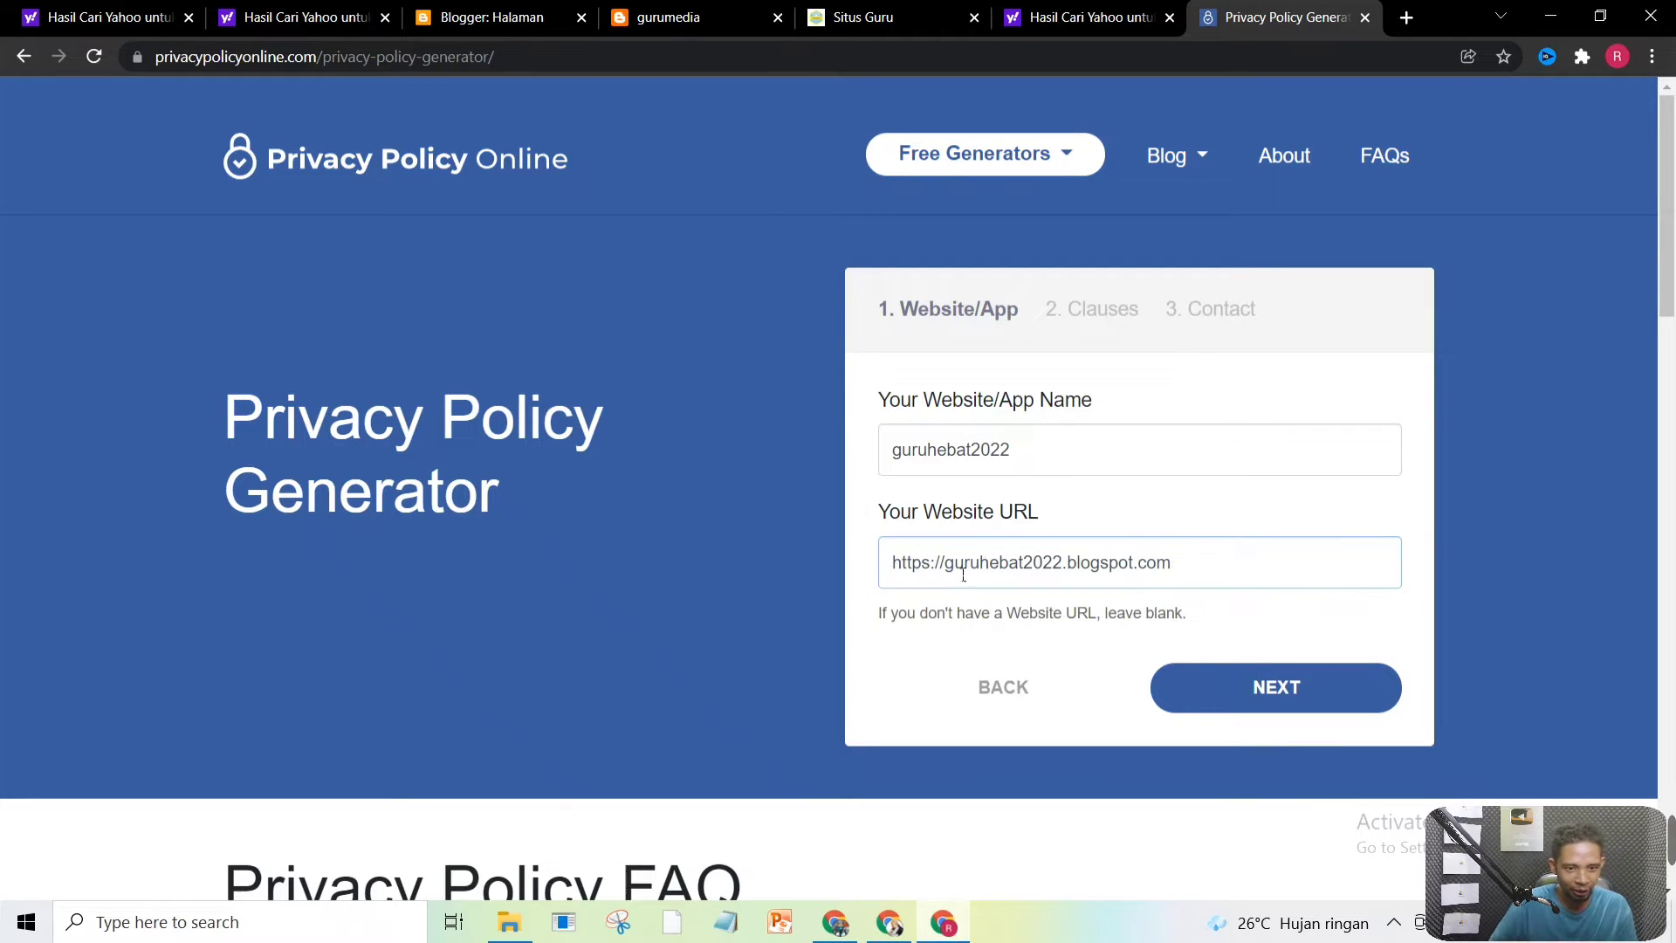
Step: On the clauses step, answer No to cookies and Yes to AdSense and third-party ads
{"action": "left_click", "coordinate": [1288, 690]}
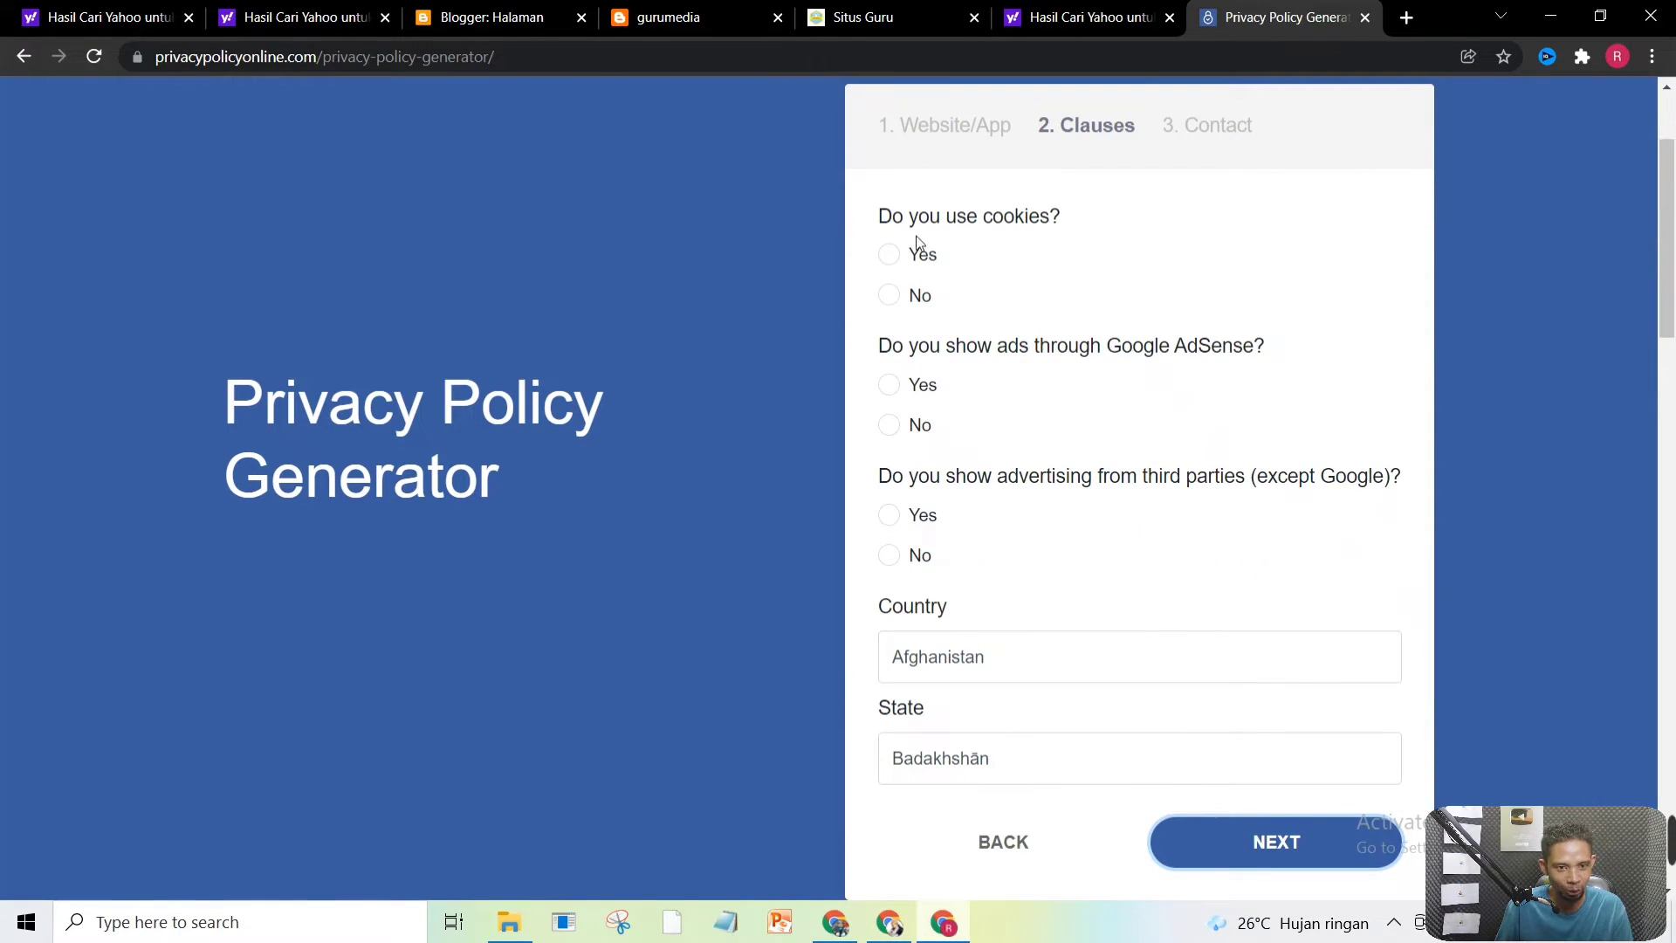
{"action": "left_click", "coordinate": [899, 299]}
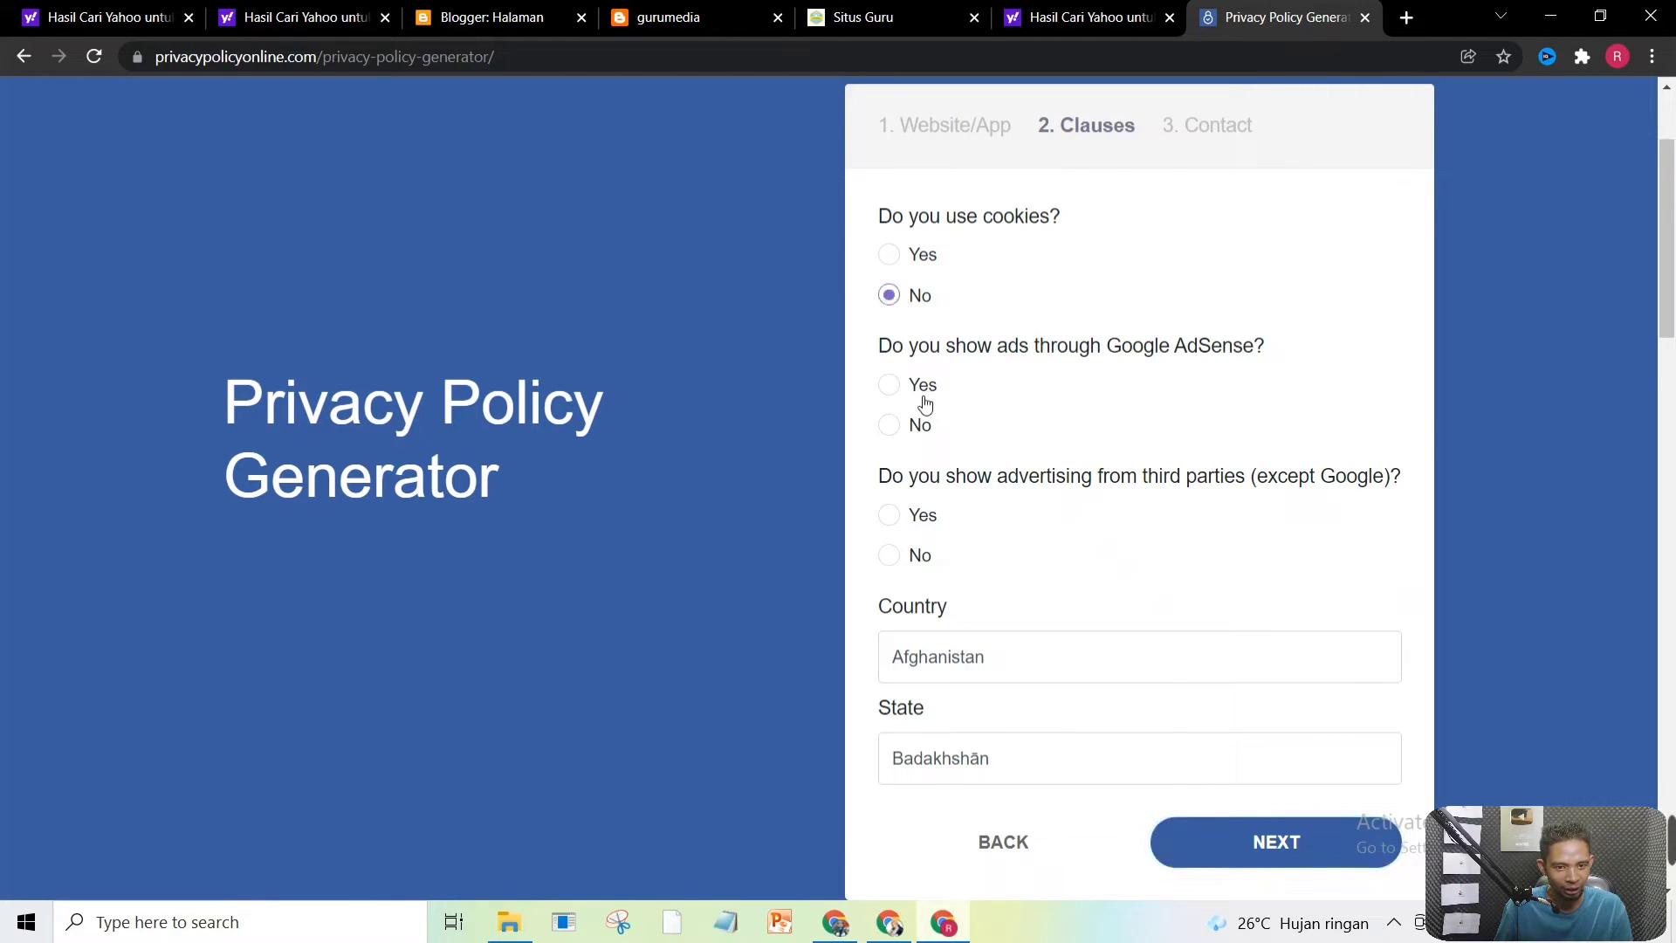
{"action": "left_click", "coordinate": [892, 384]}
{"action": "left_click", "coordinate": [893, 516]}
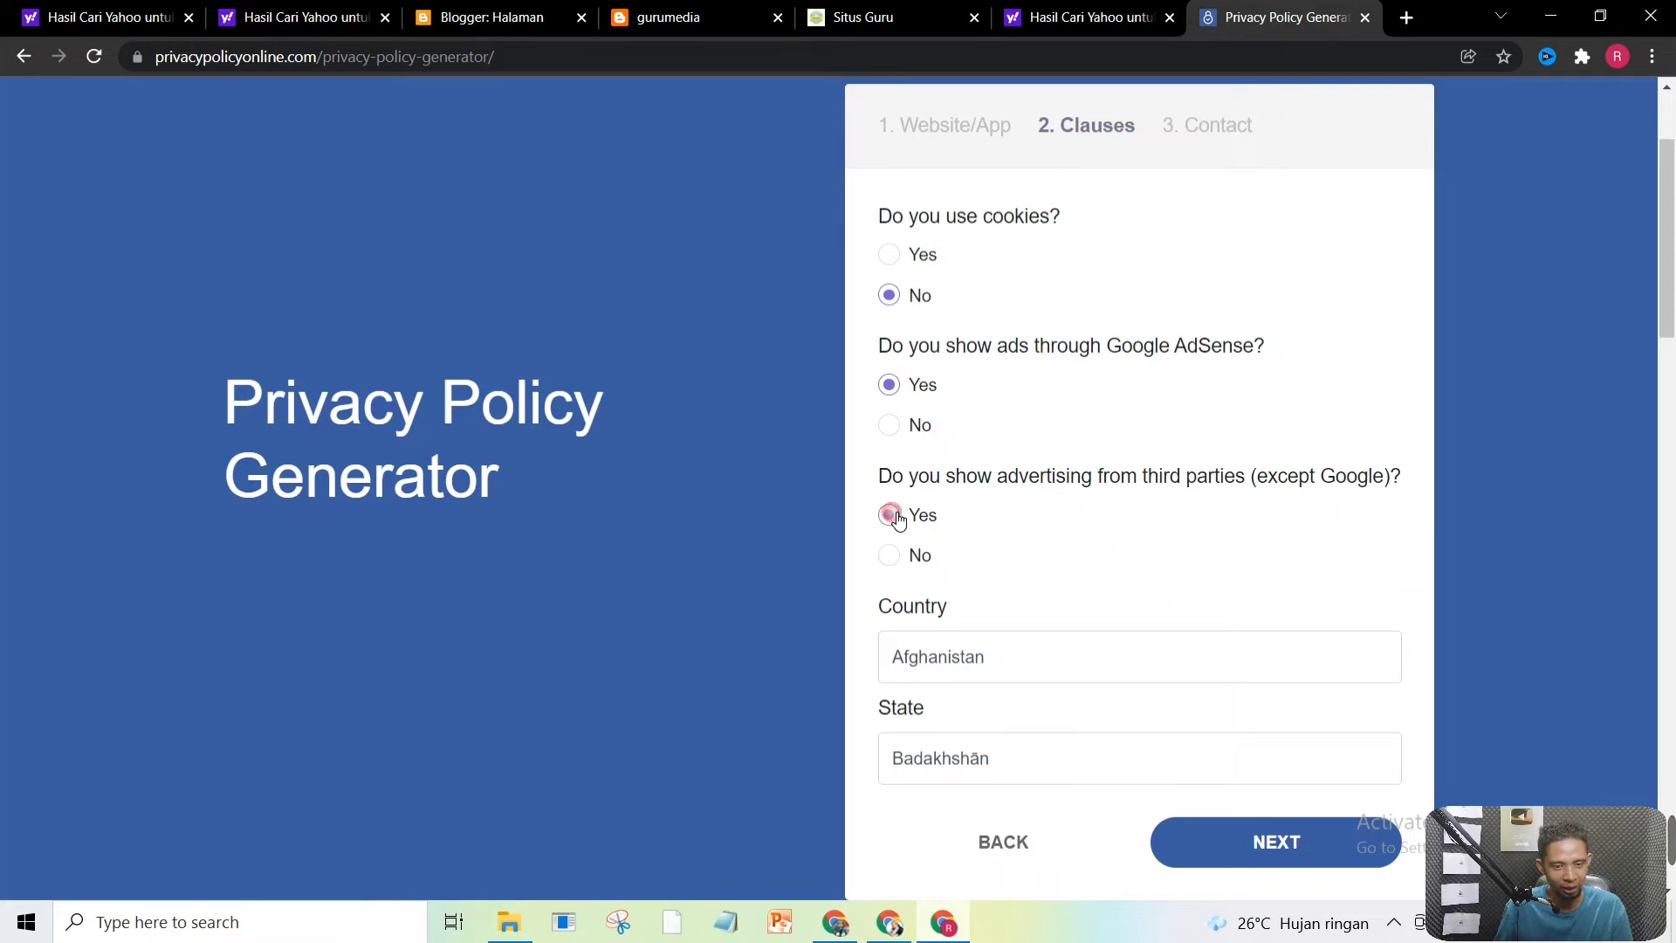
Step: Set the country to Indonesia and the state to Nusa Tenggara Barat, then advance to Contact
{"action": "left_click", "coordinate": [950, 665]}
{"action": "scroll", "coordinate": [952, 485], "scroll_direction": "down", "scroll_amount": 20}
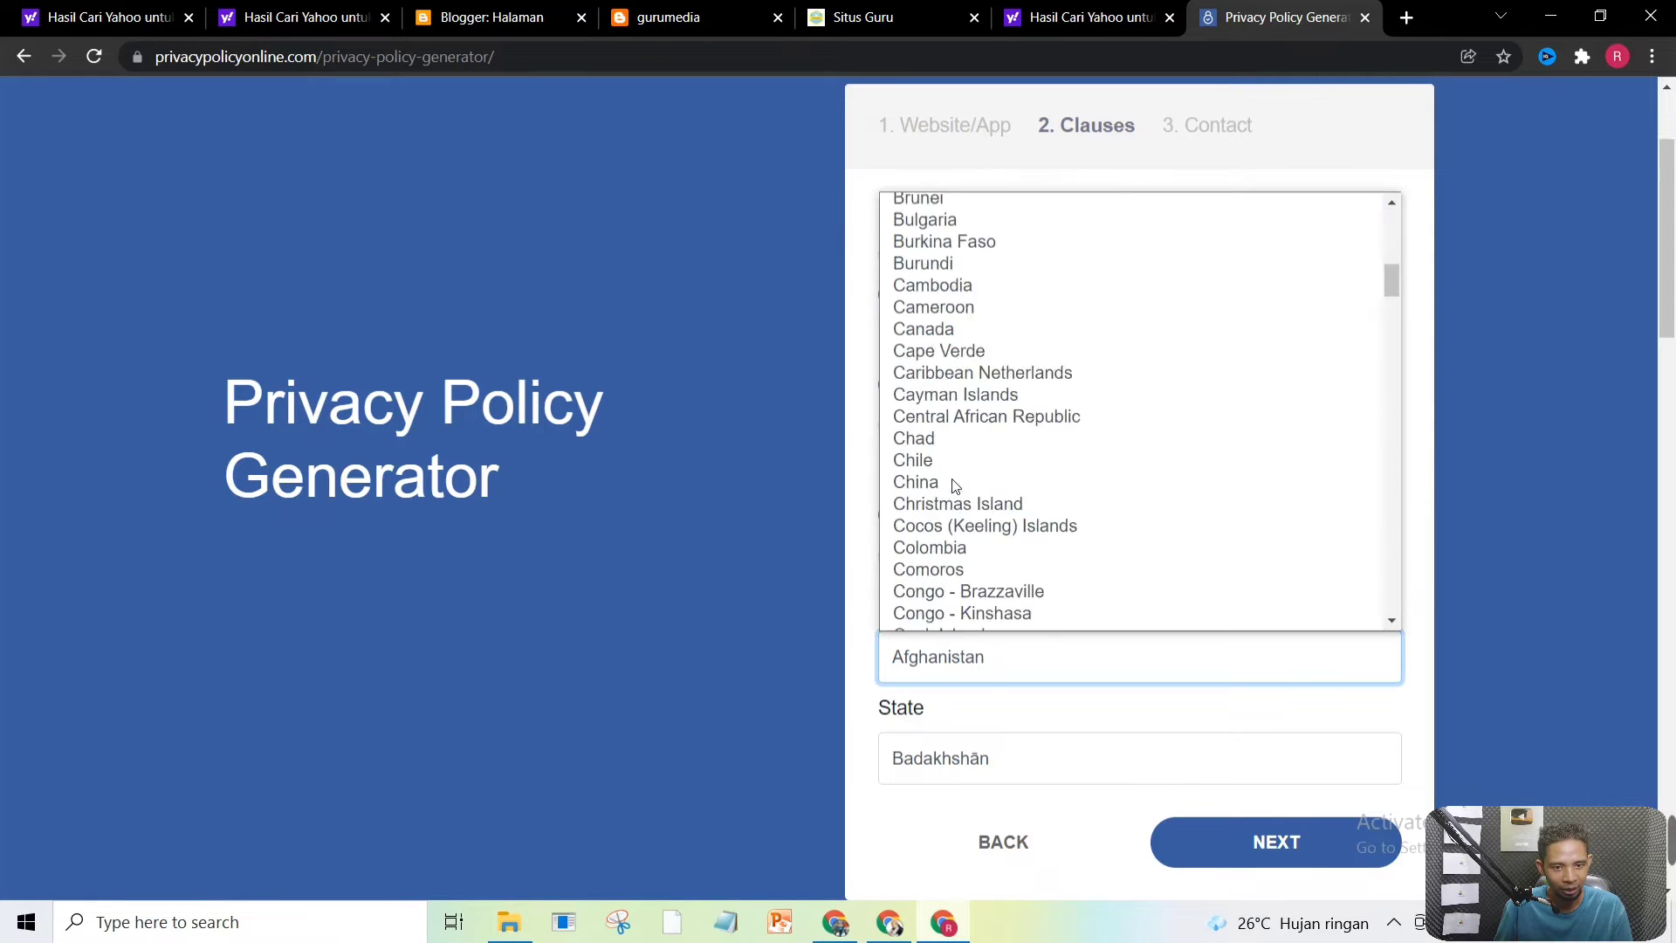
{"action": "scroll", "coordinate": [953, 485], "scroll_direction": "up", "scroll_amount": 10}
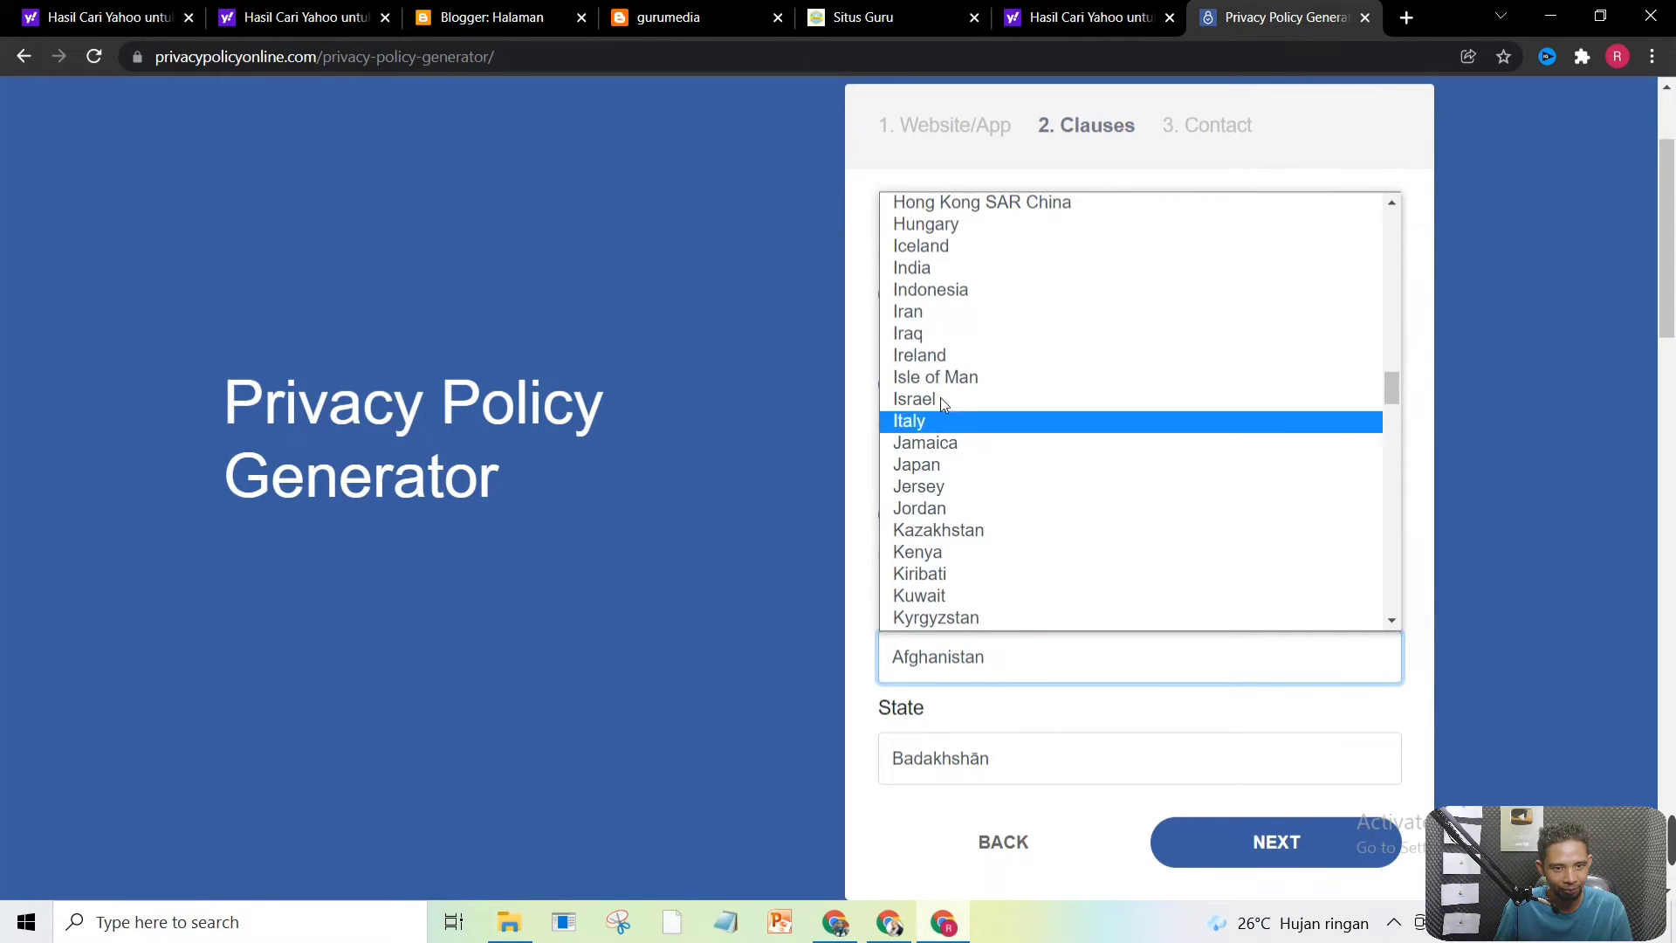
{"action": "key", "text": "Escape"}
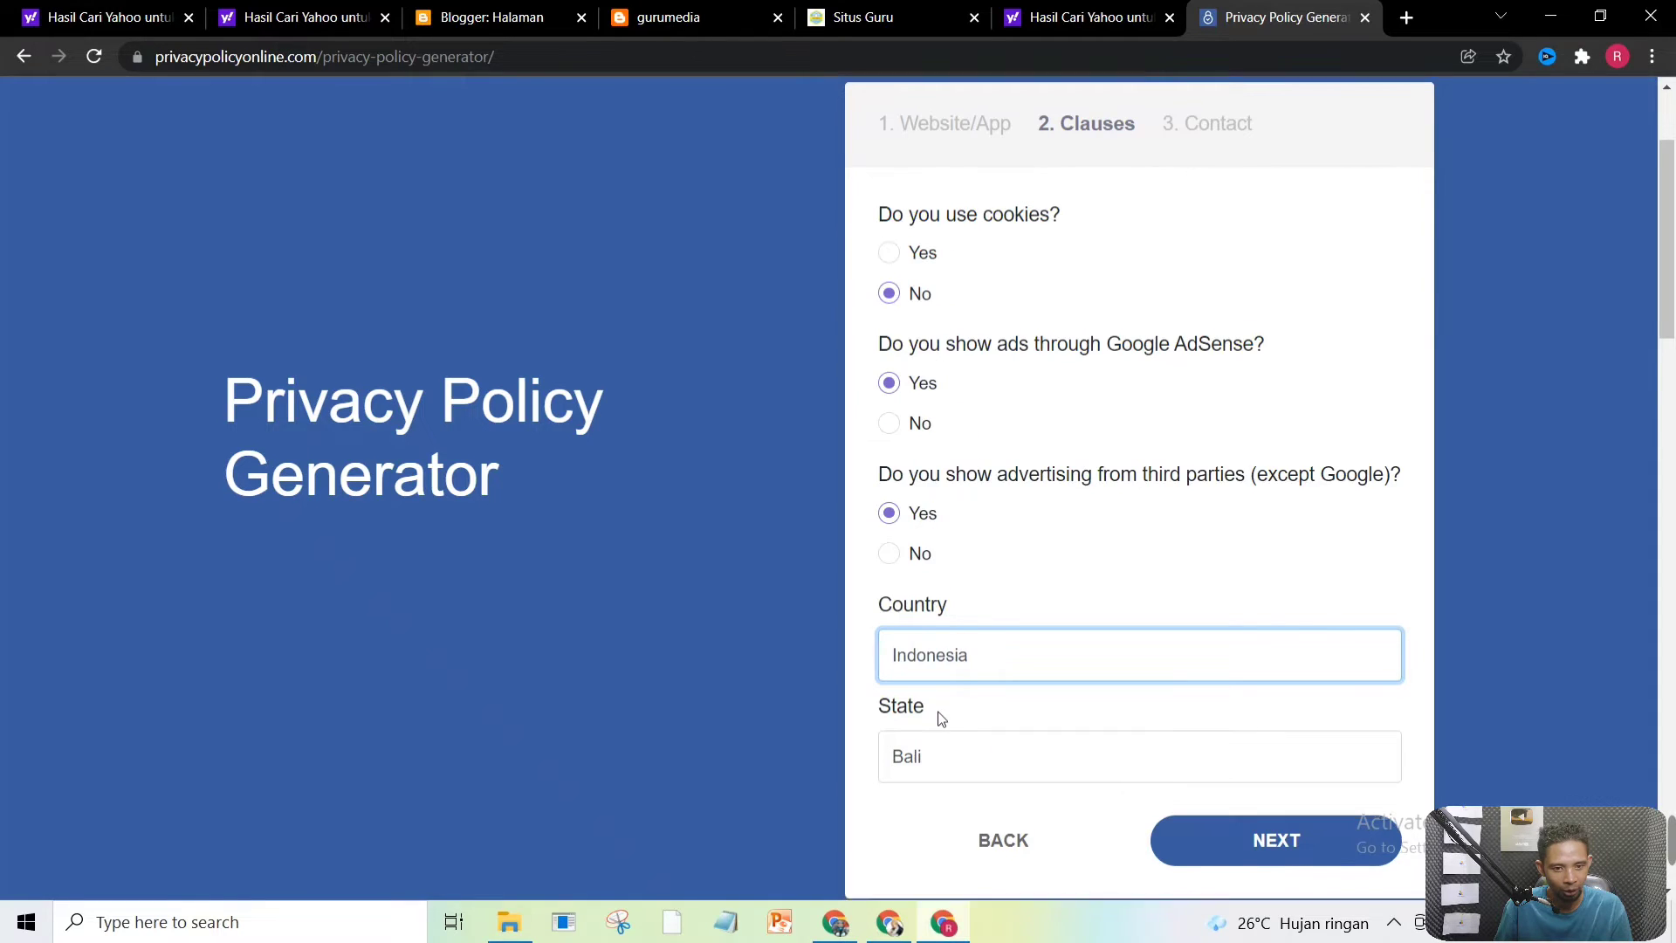
{"action": "scroll", "coordinate": [960, 681], "scroll_direction": "down", "scroll_amount": 1}
{"action": "left_click", "coordinate": [957, 658]}
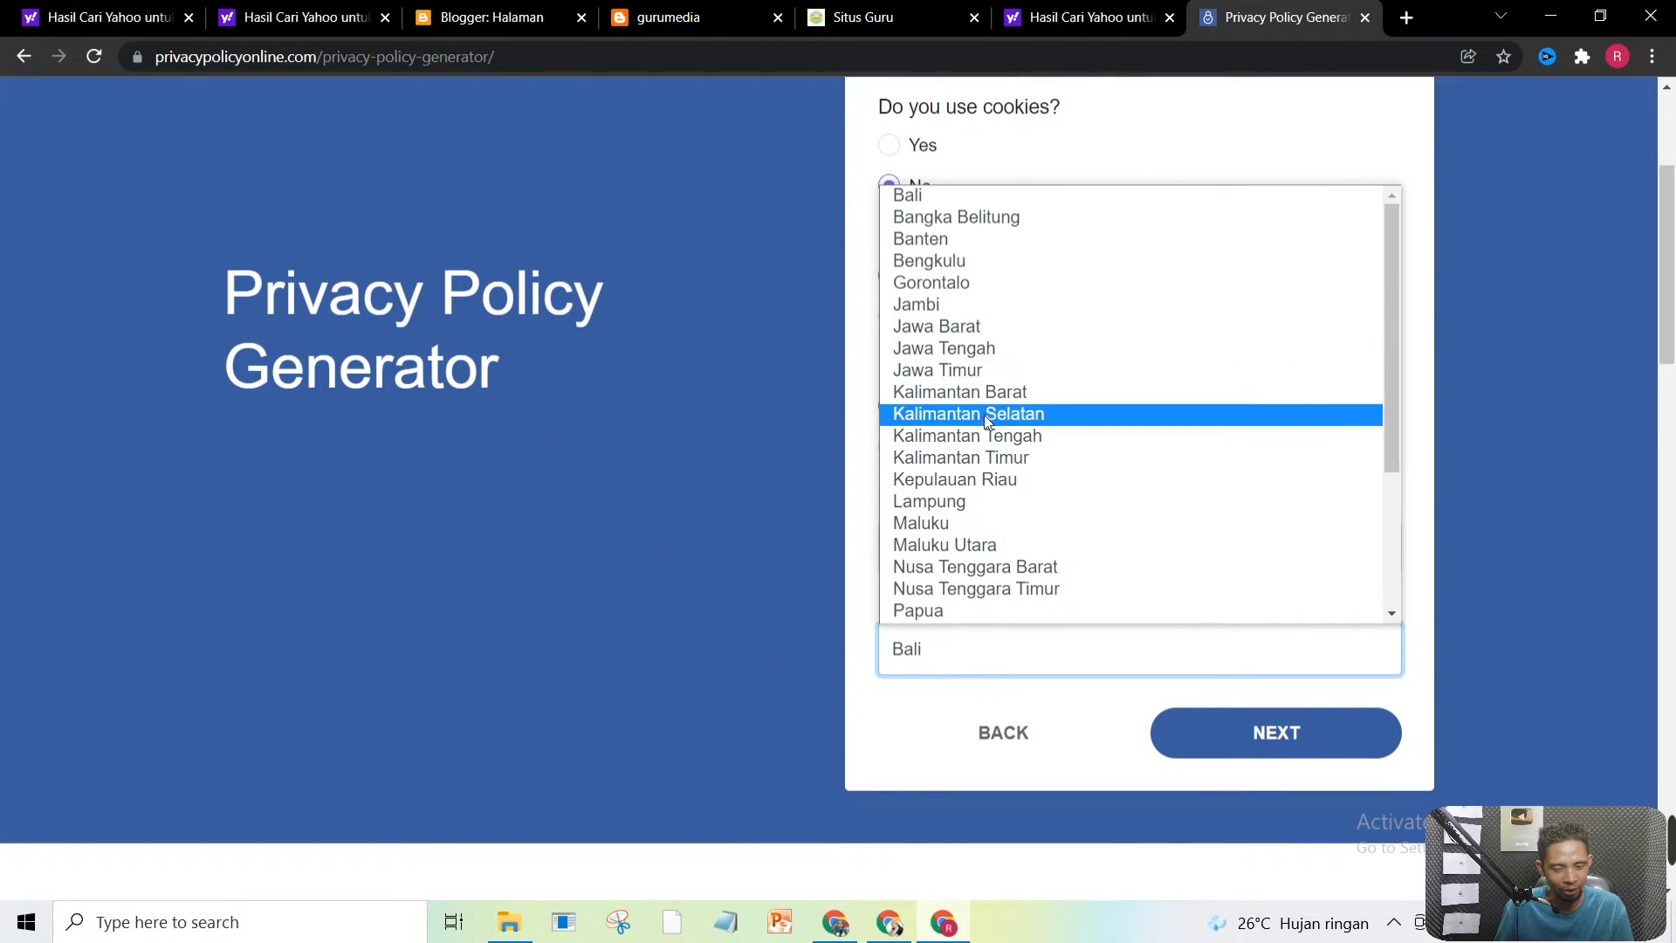
{"action": "scroll", "coordinate": [1058, 436], "scroll_direction": "down", "scroll_amount": 3}
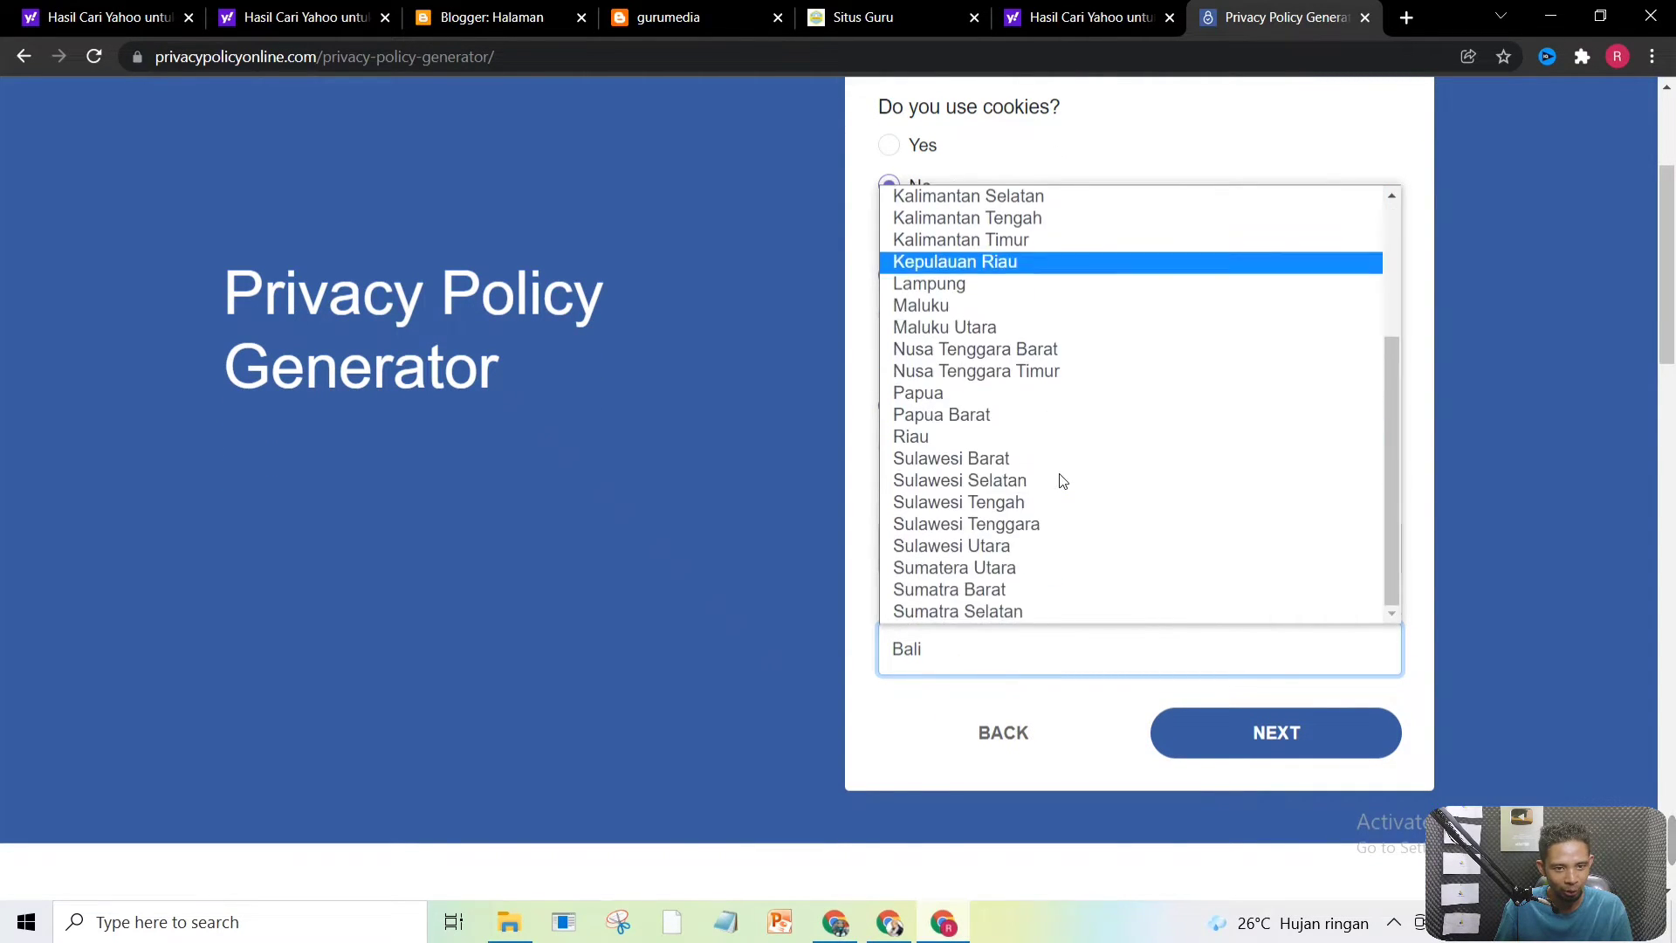
{"action": "left_click", "coordinate": [1030, 357]}
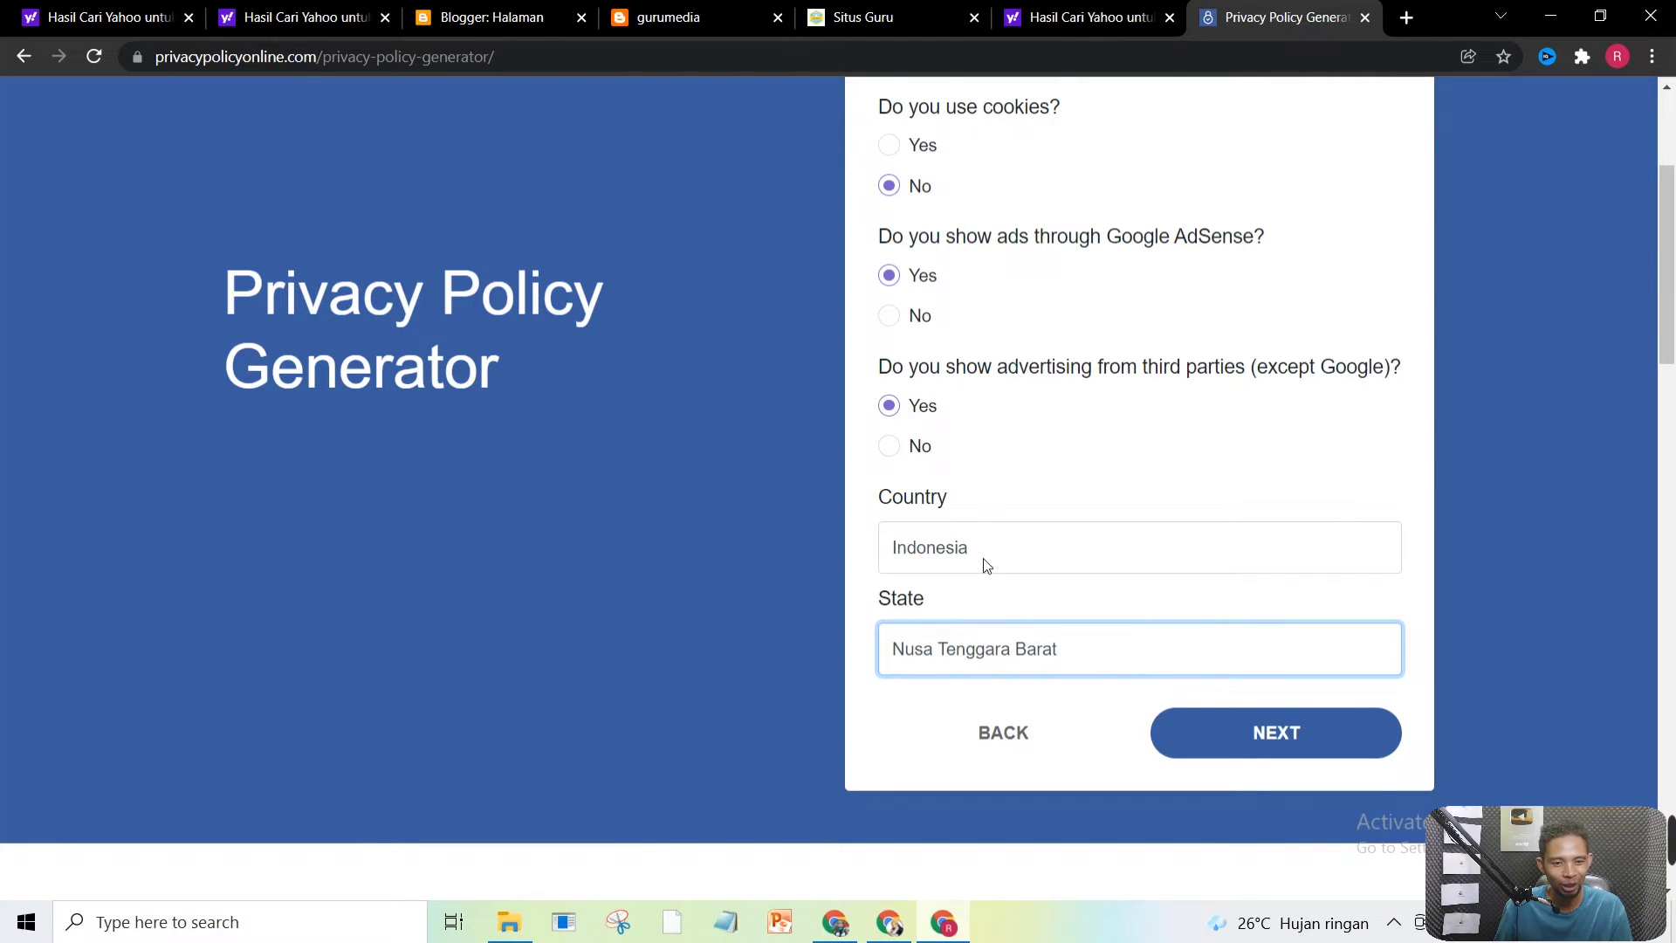
{"action": "left_click", "coordinate": [1275, 733]}
{"action": "scroll", "coordinate": [871, 637], "scroll_direction": "down", "scroll_amount": 10}
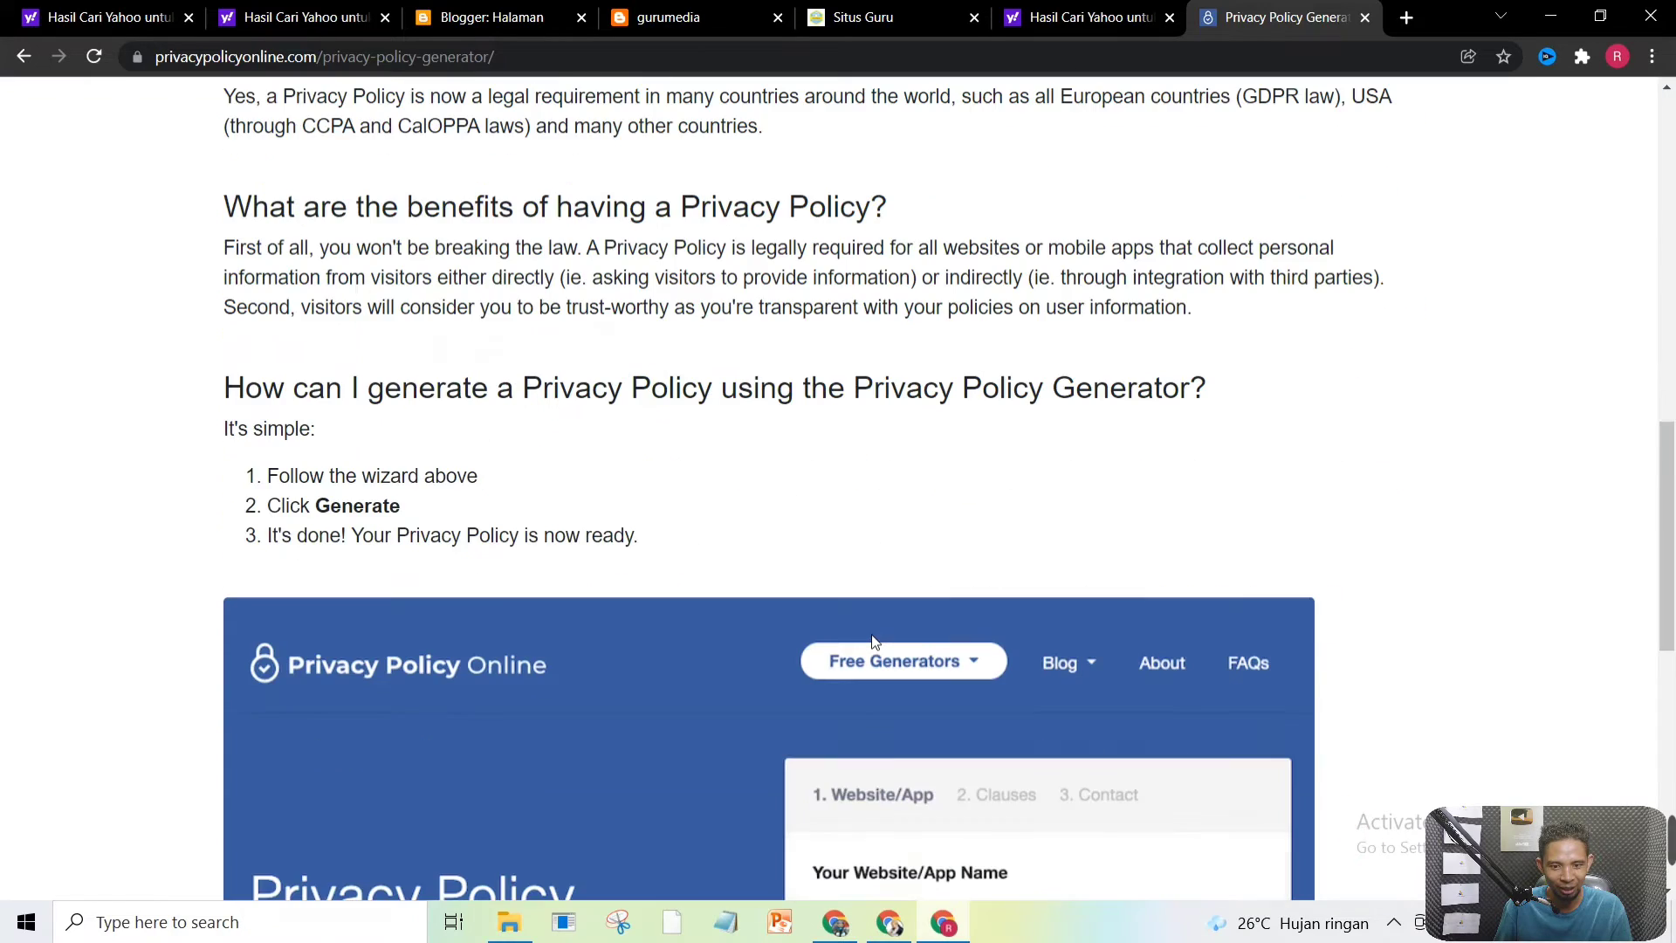
{"action": "scroll", "coordinate": [871, 641], "scroll_direction": "down", "scroll_amount": 8}
{"action": "scroll", "coordinate": [872, 641], "scroll_direction": "up", "scroll_amount": 5}
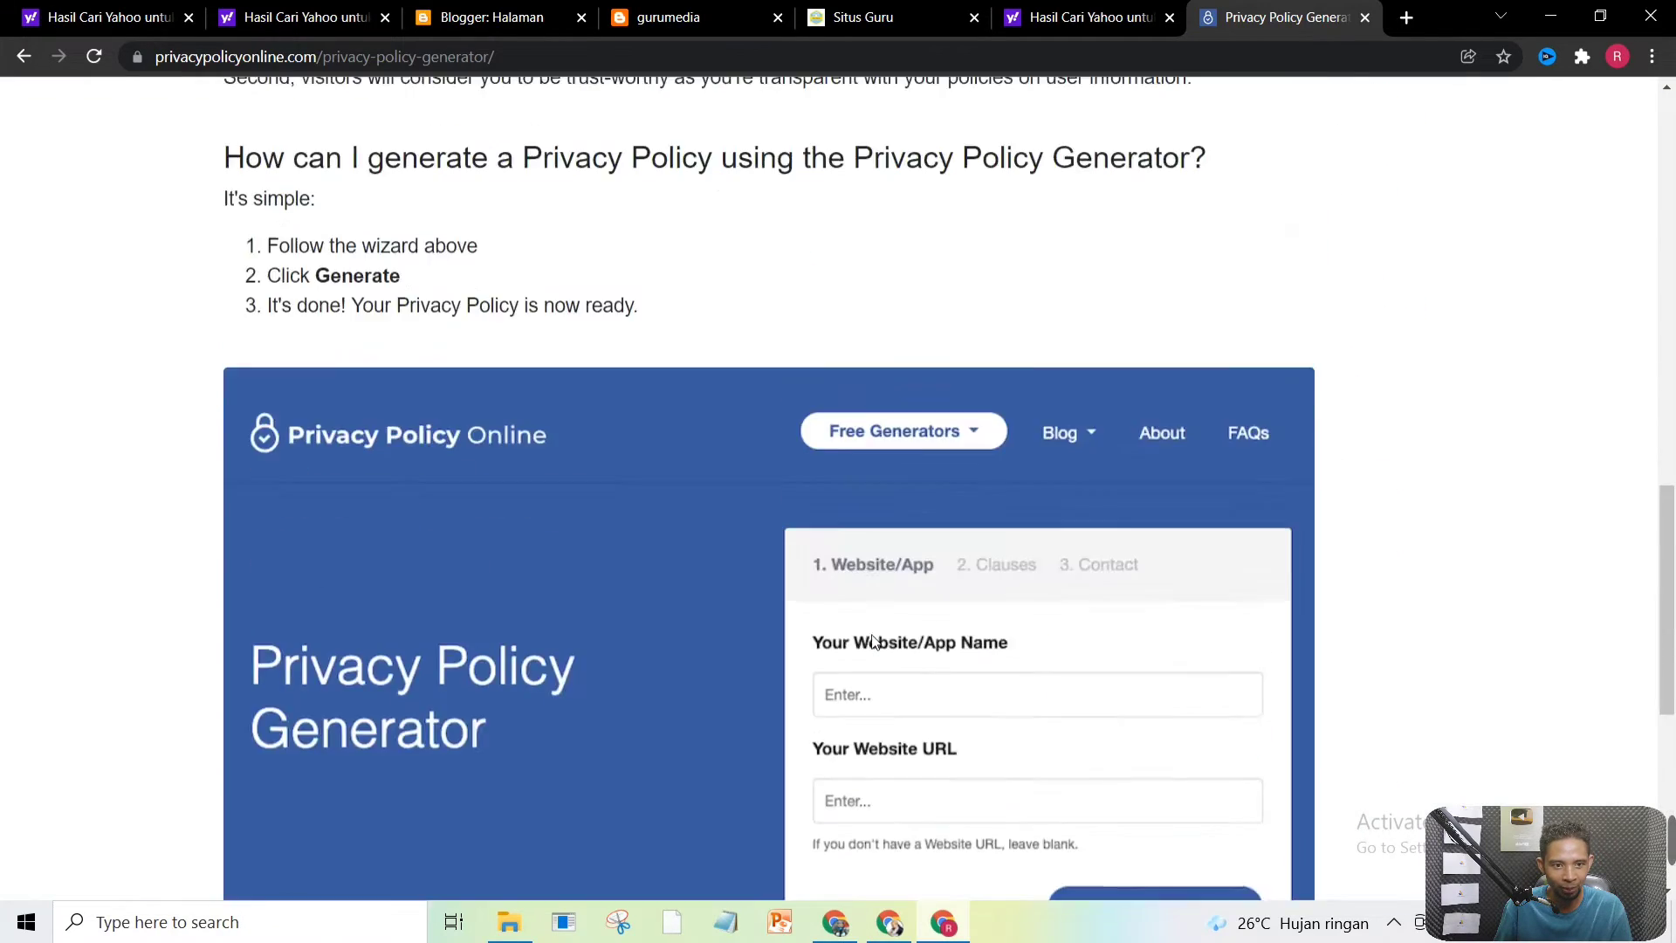
{"action": "scroll", "coordinate": [873, 642], "scroll_direction": "up", "scroll_amount": 10}
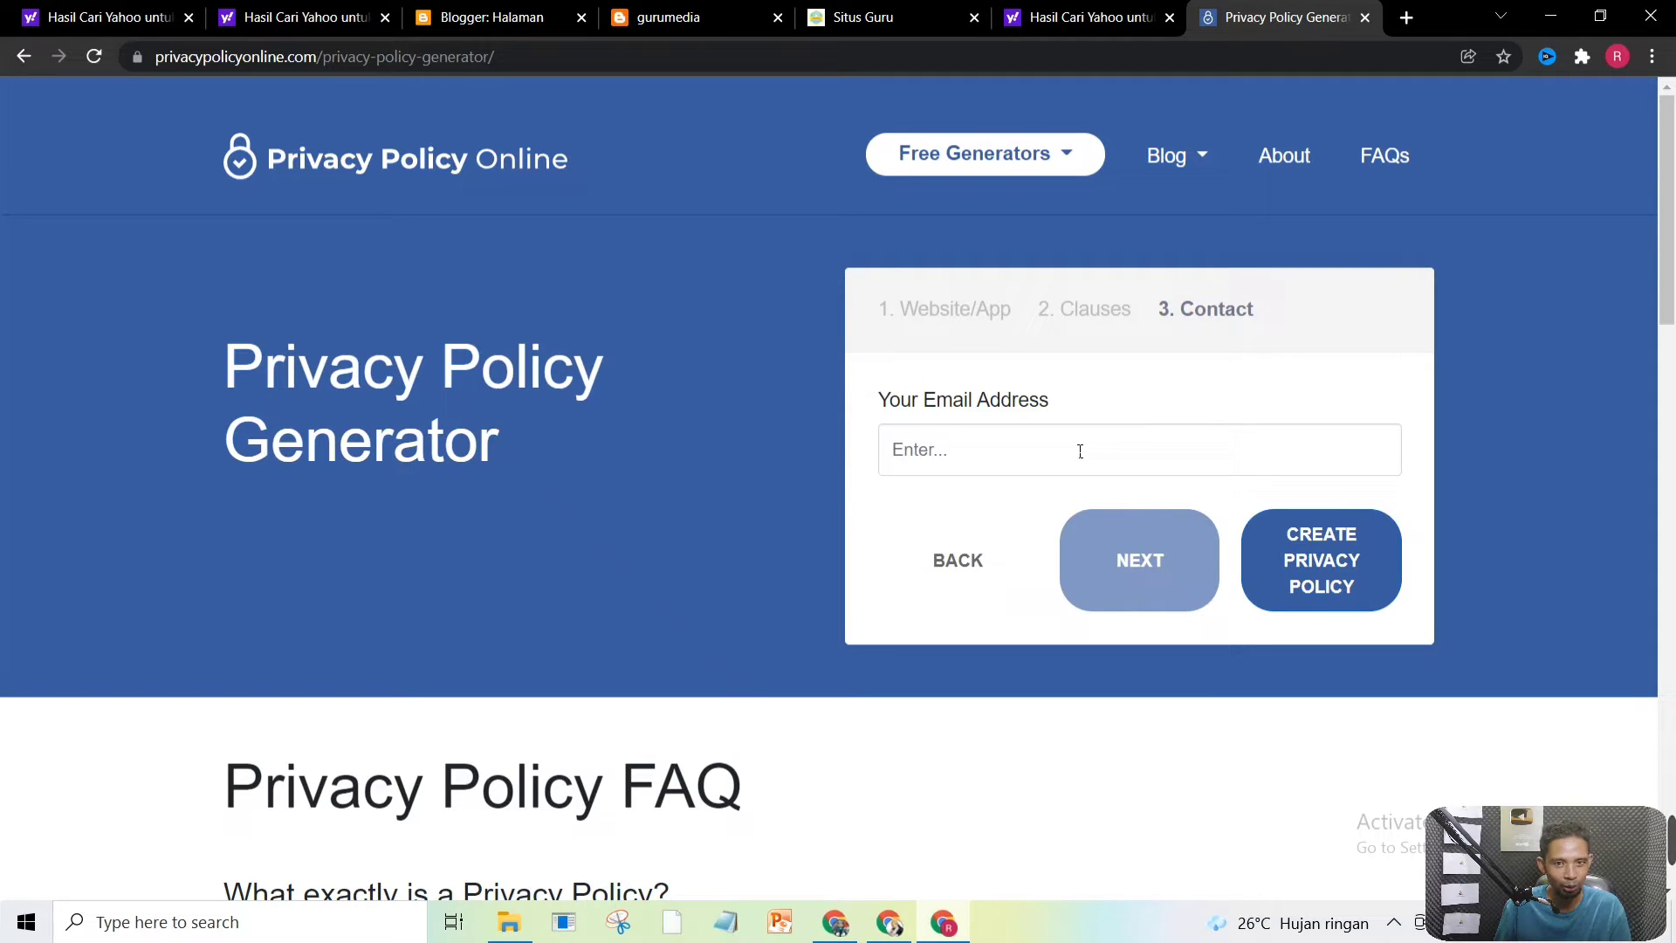
Step: Copy the signed-in Google account's e-mail address and paste it into the generator's Your Email Address field
{"action": "left_click", "coordinate": [1100, 21]}
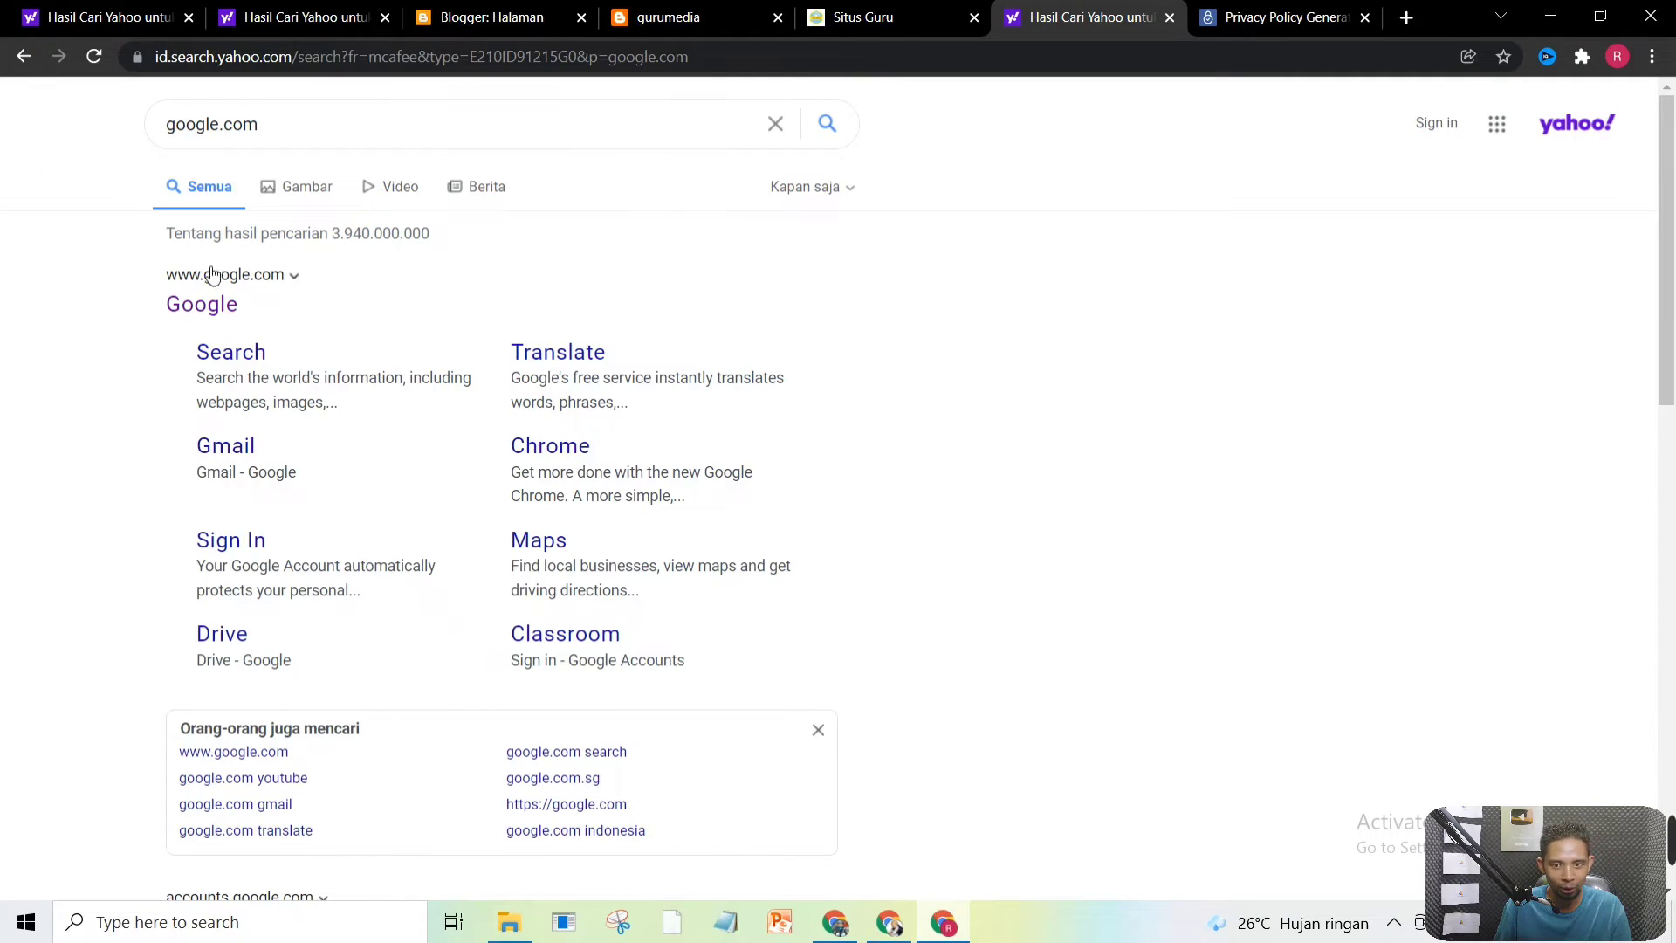
{"action": "left_click", "coordinate": [214, 311]}
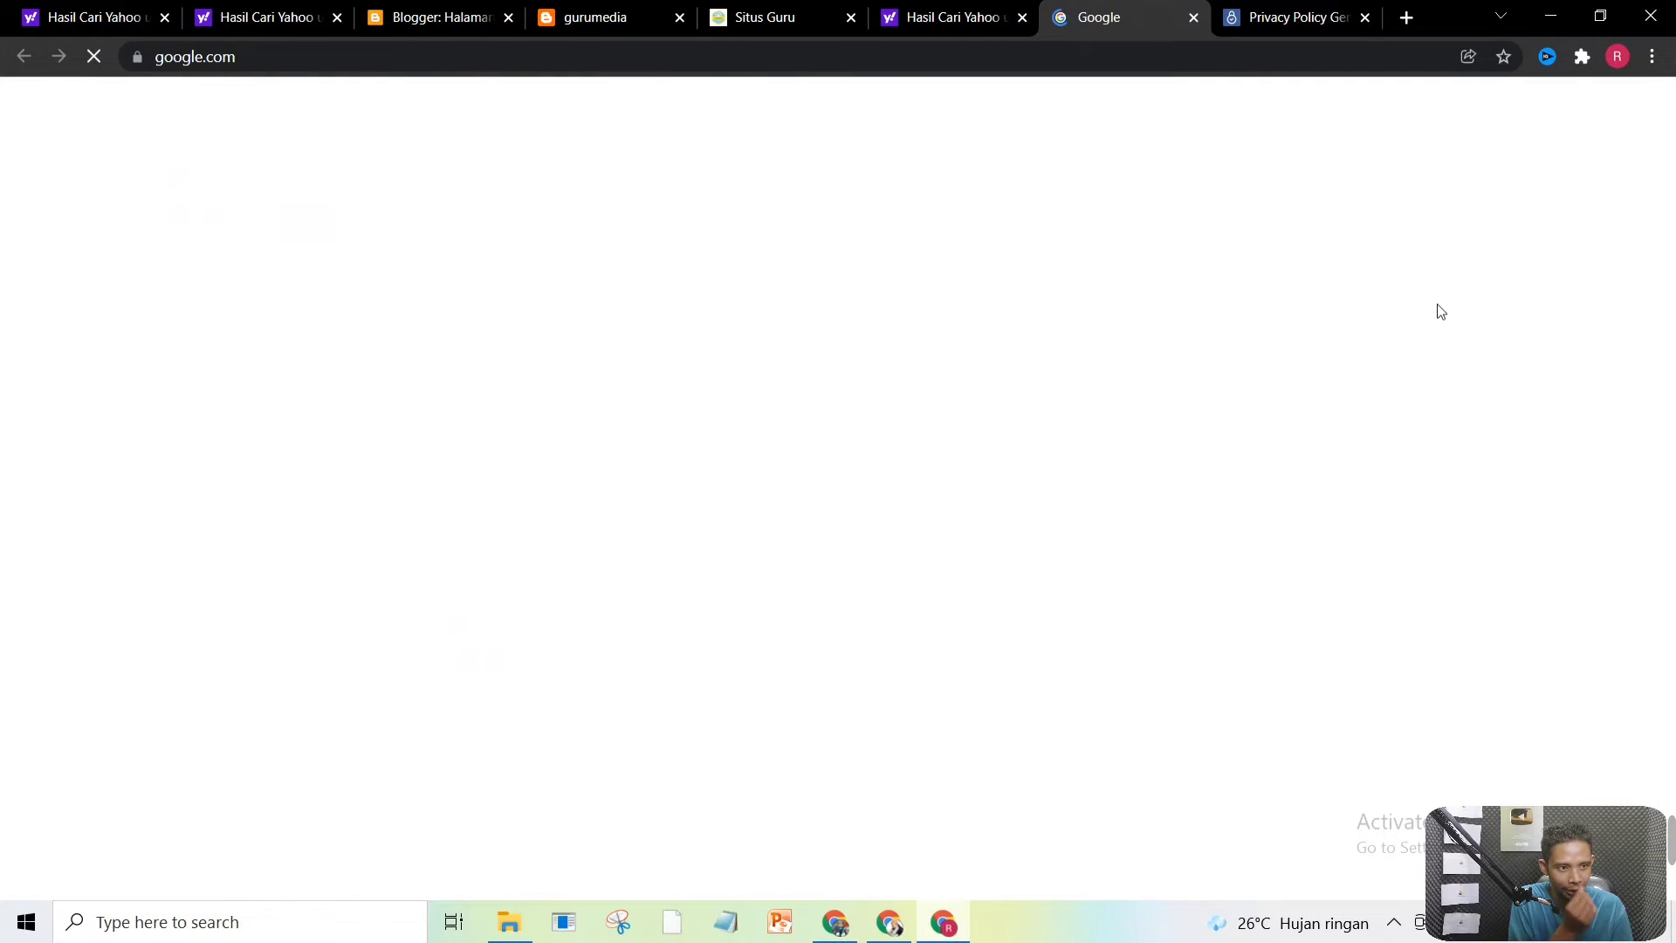
{"action": "left_click", "coordinate": [1640, 113]}
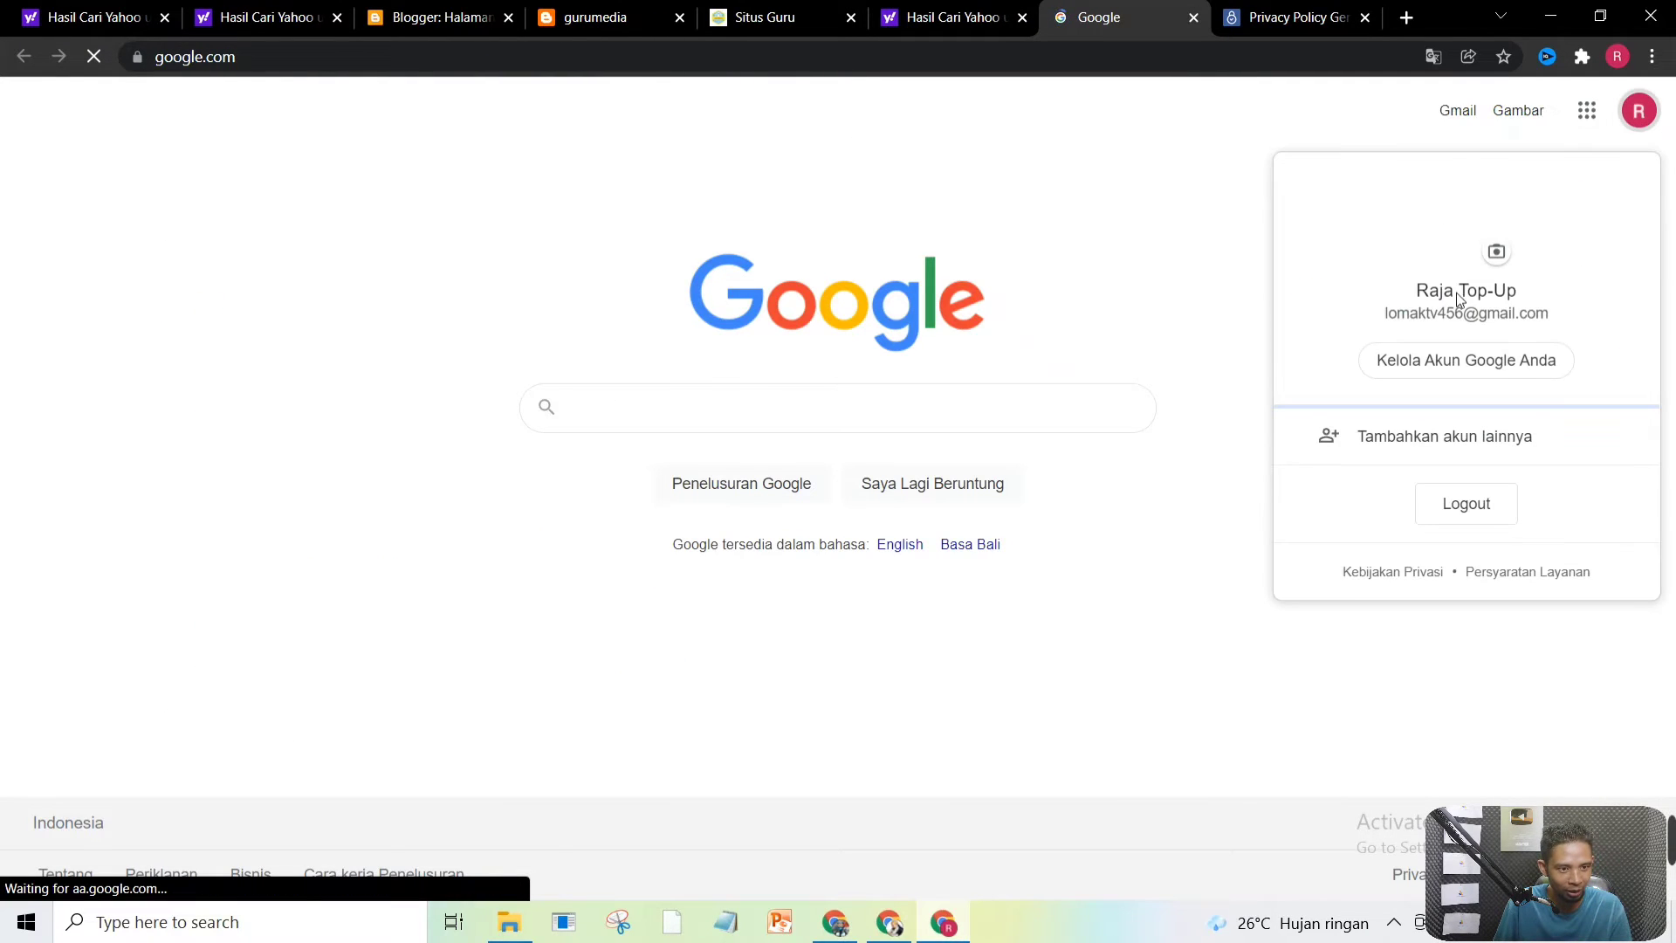
{"action": "left_click_drag", "start_coordinate": [1468, 329], "coordinate": [1569, 336]}
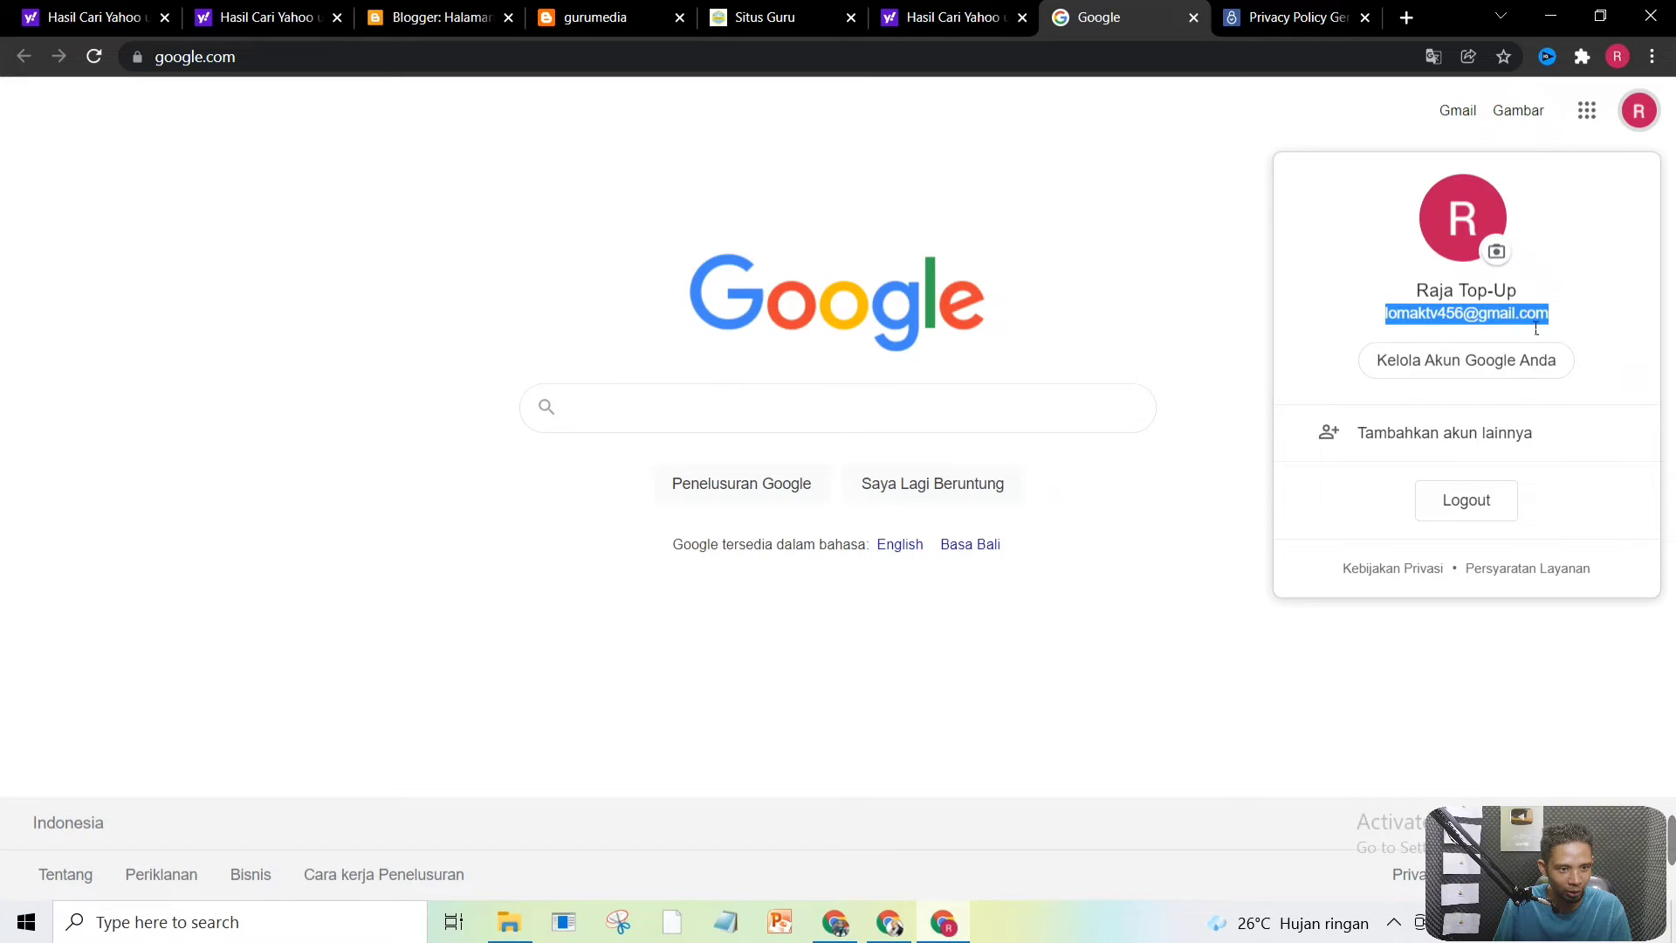
{"action": "right_click", "coordinate": [1539, 324]}
{"action": "left_click", "coordinate": [1543, 346]}
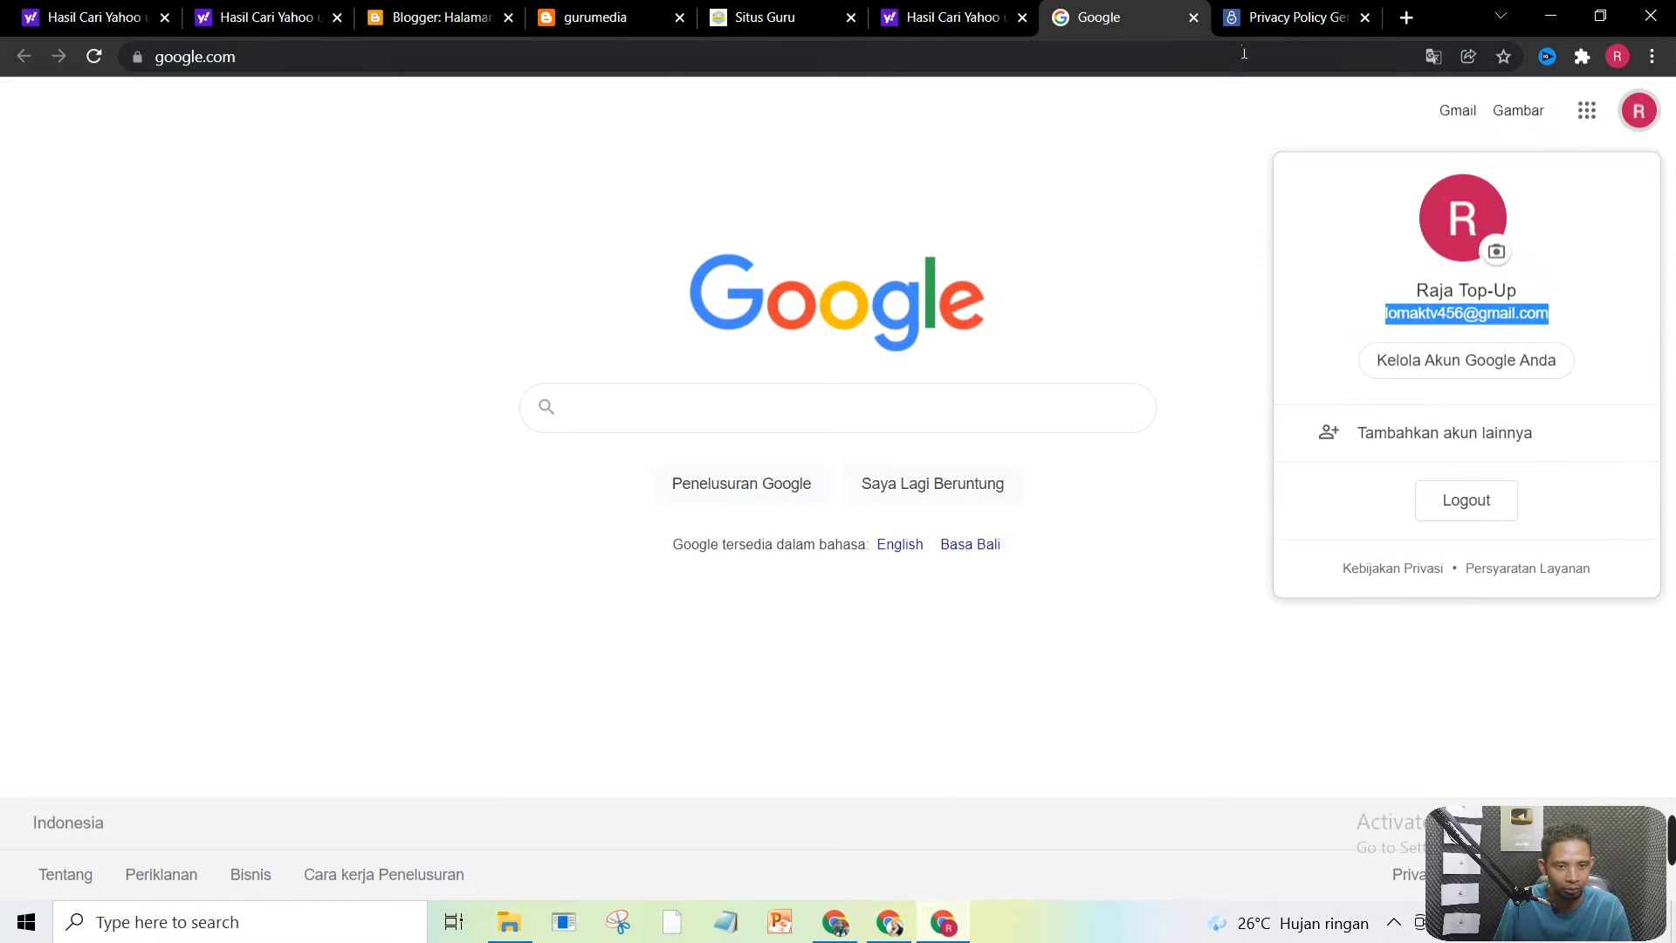
{"action": "left_click", "coordinate": [1292, 17]}
{"action": "left_click", "coordinate": [1063, 455]}
{"action": "key", "text": "ctrl+v"}
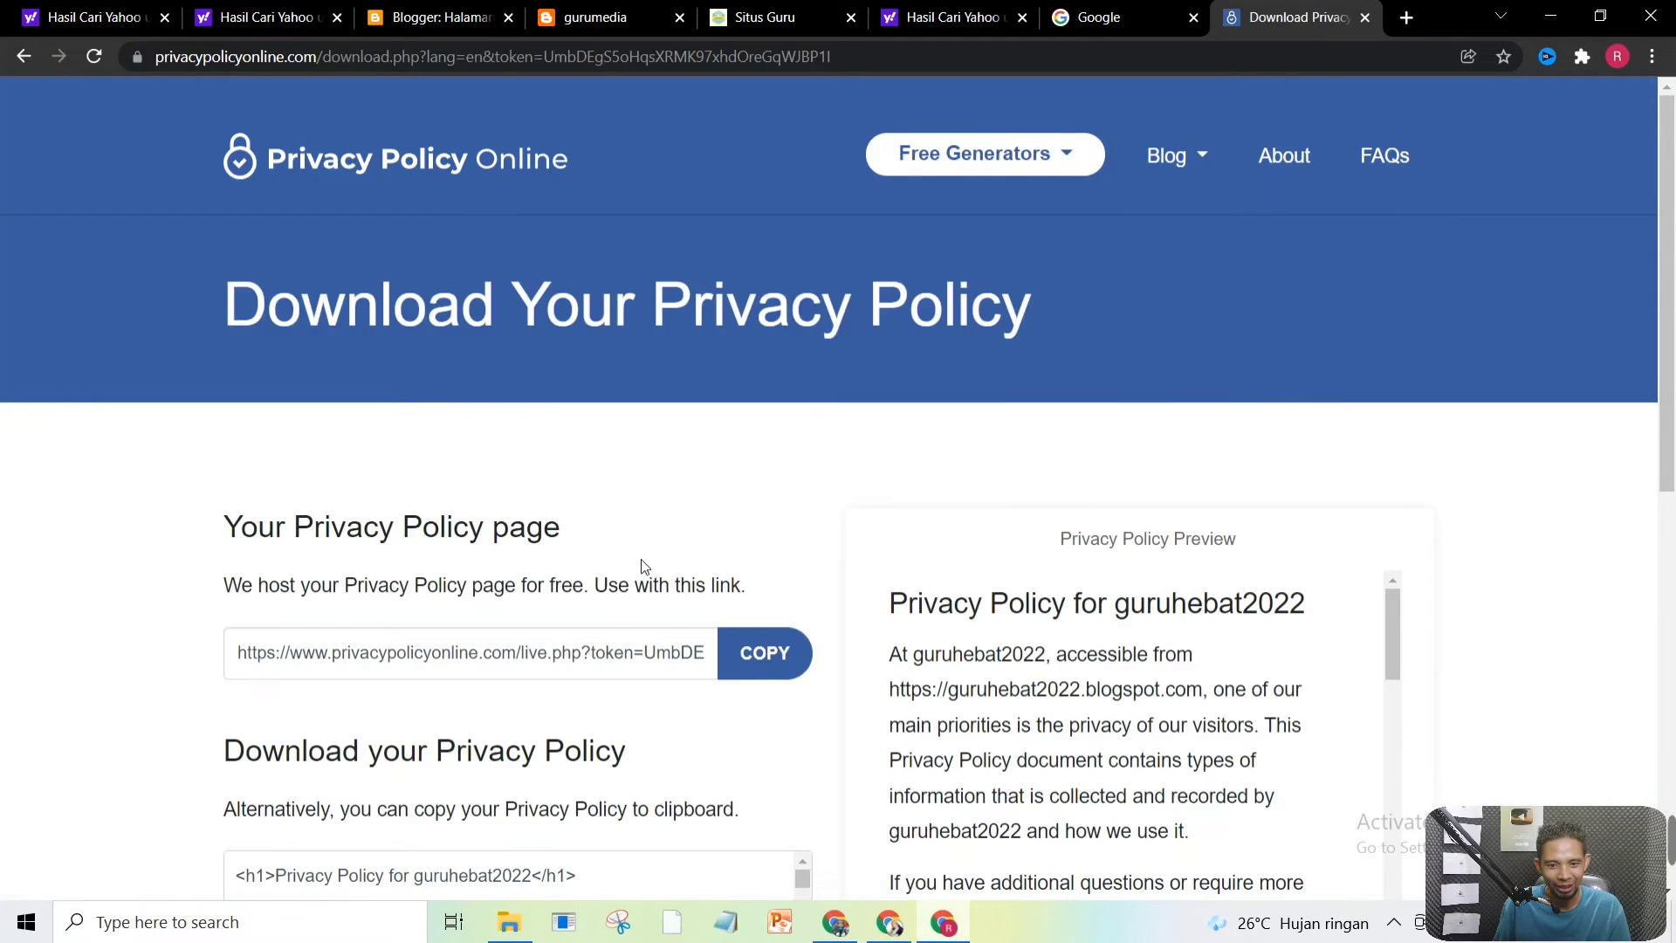
Step: Copy the generated privacy policy HTML and return to Blogger's pages list
{"action": "scroll", "coordinate": [604, 630], "scroll_direction": "down", "scroll_amount": 6}
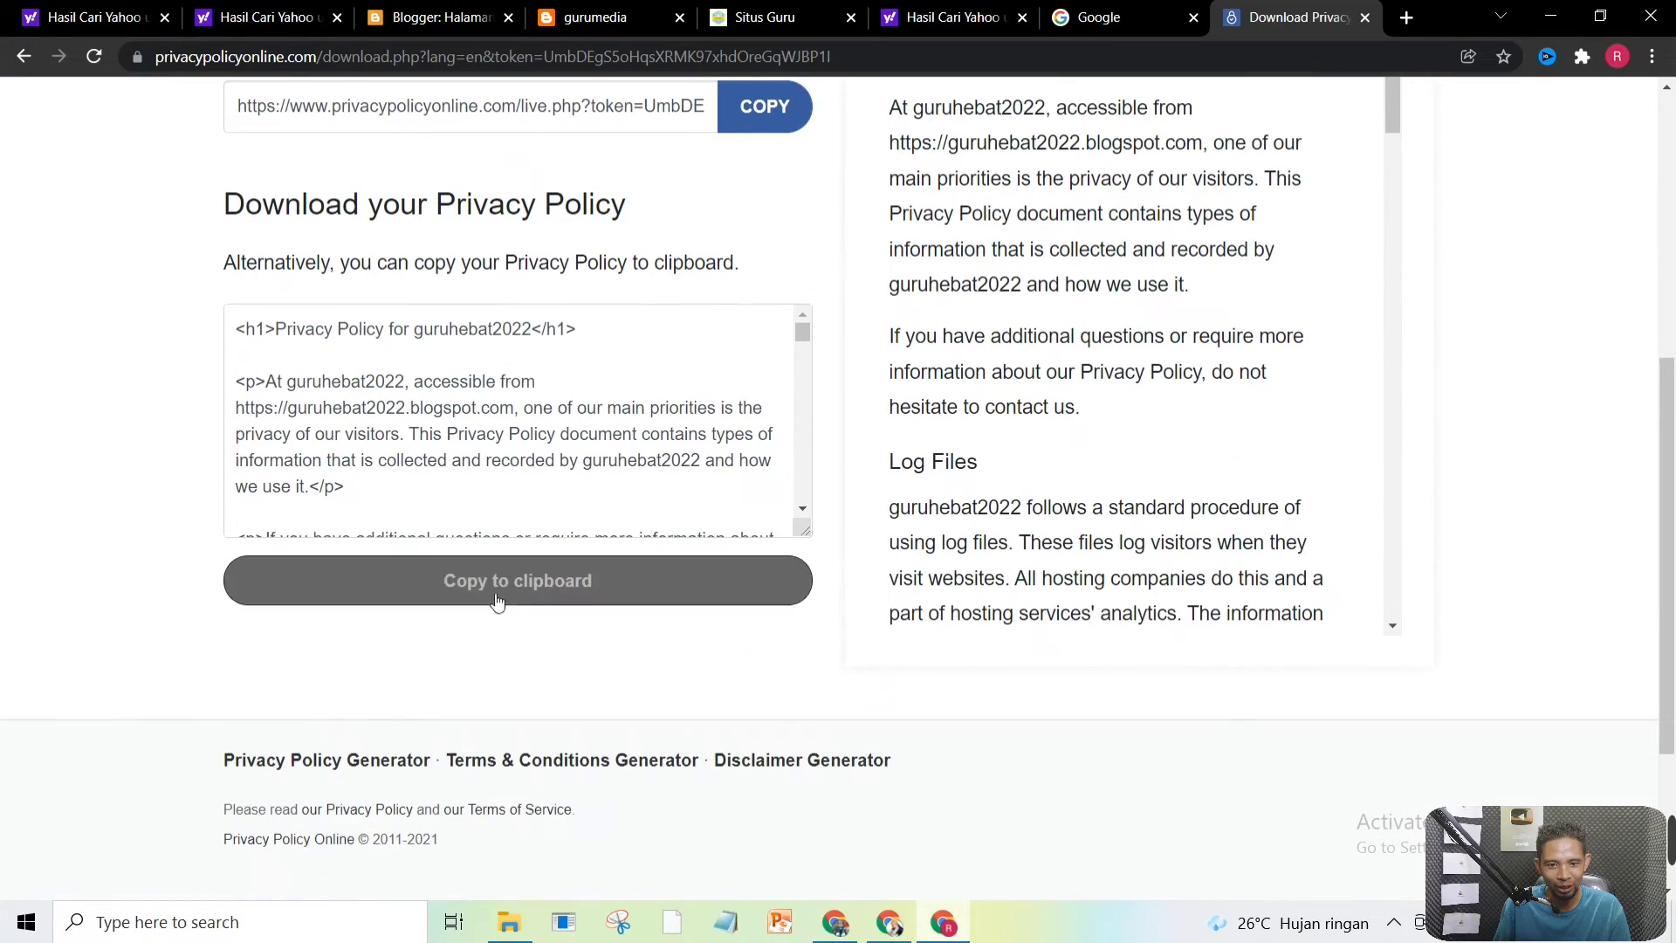
{"action": "left_click", "coordinate": [512, 592]}
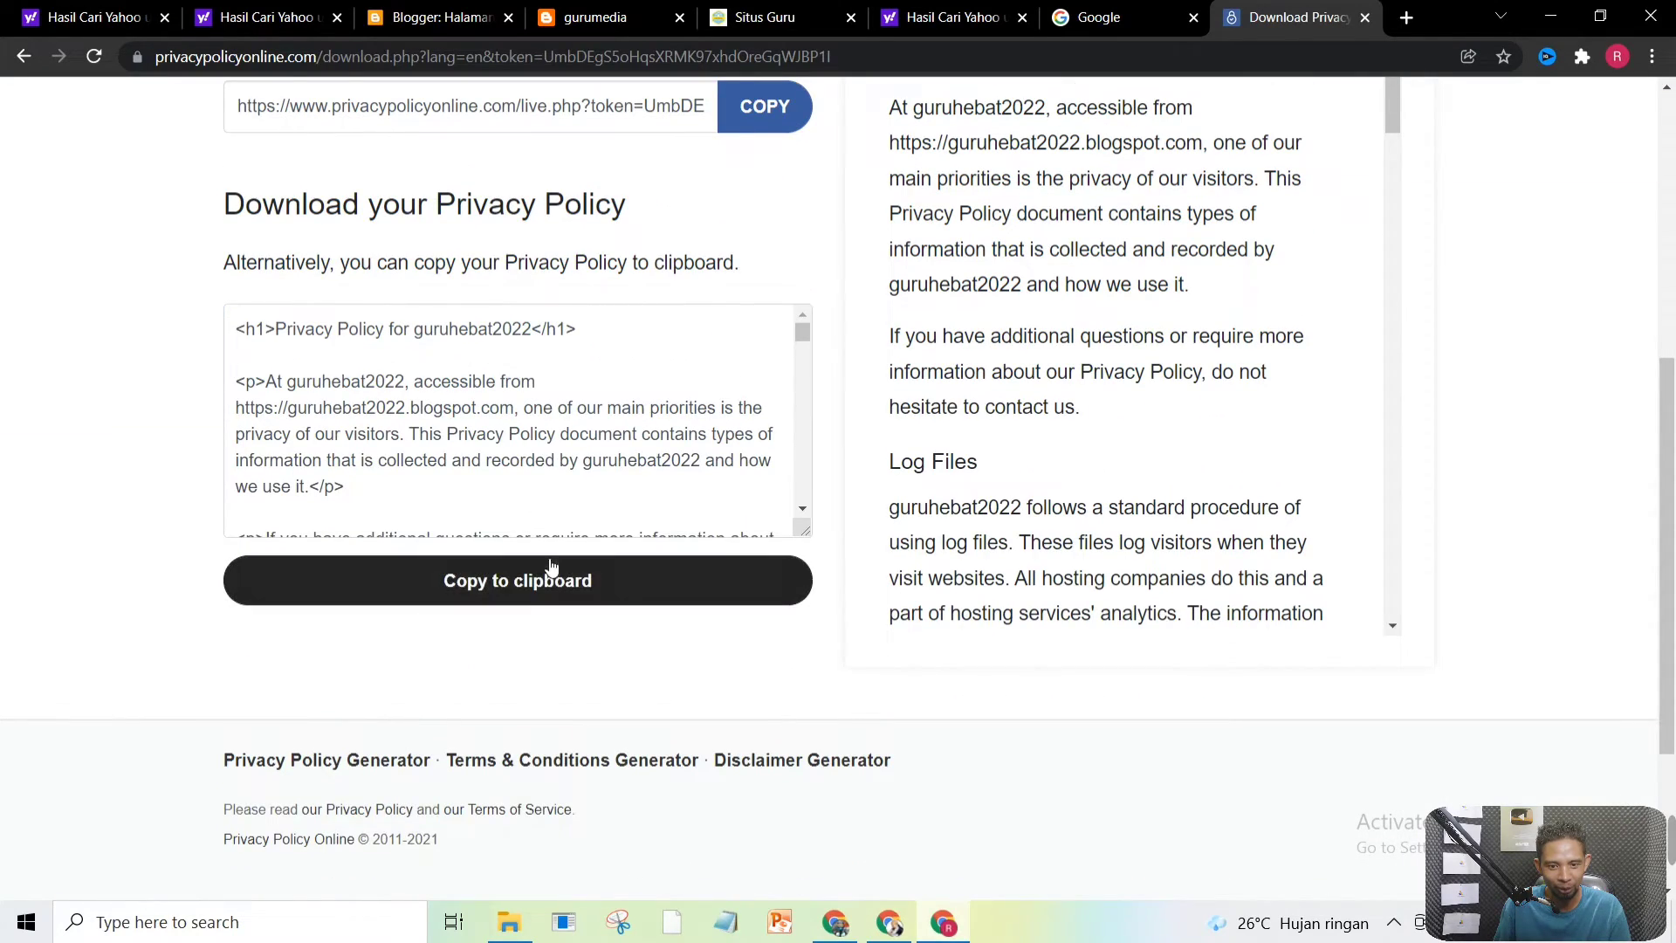
{"action": "left_click", "coordinate": [556, 593]}
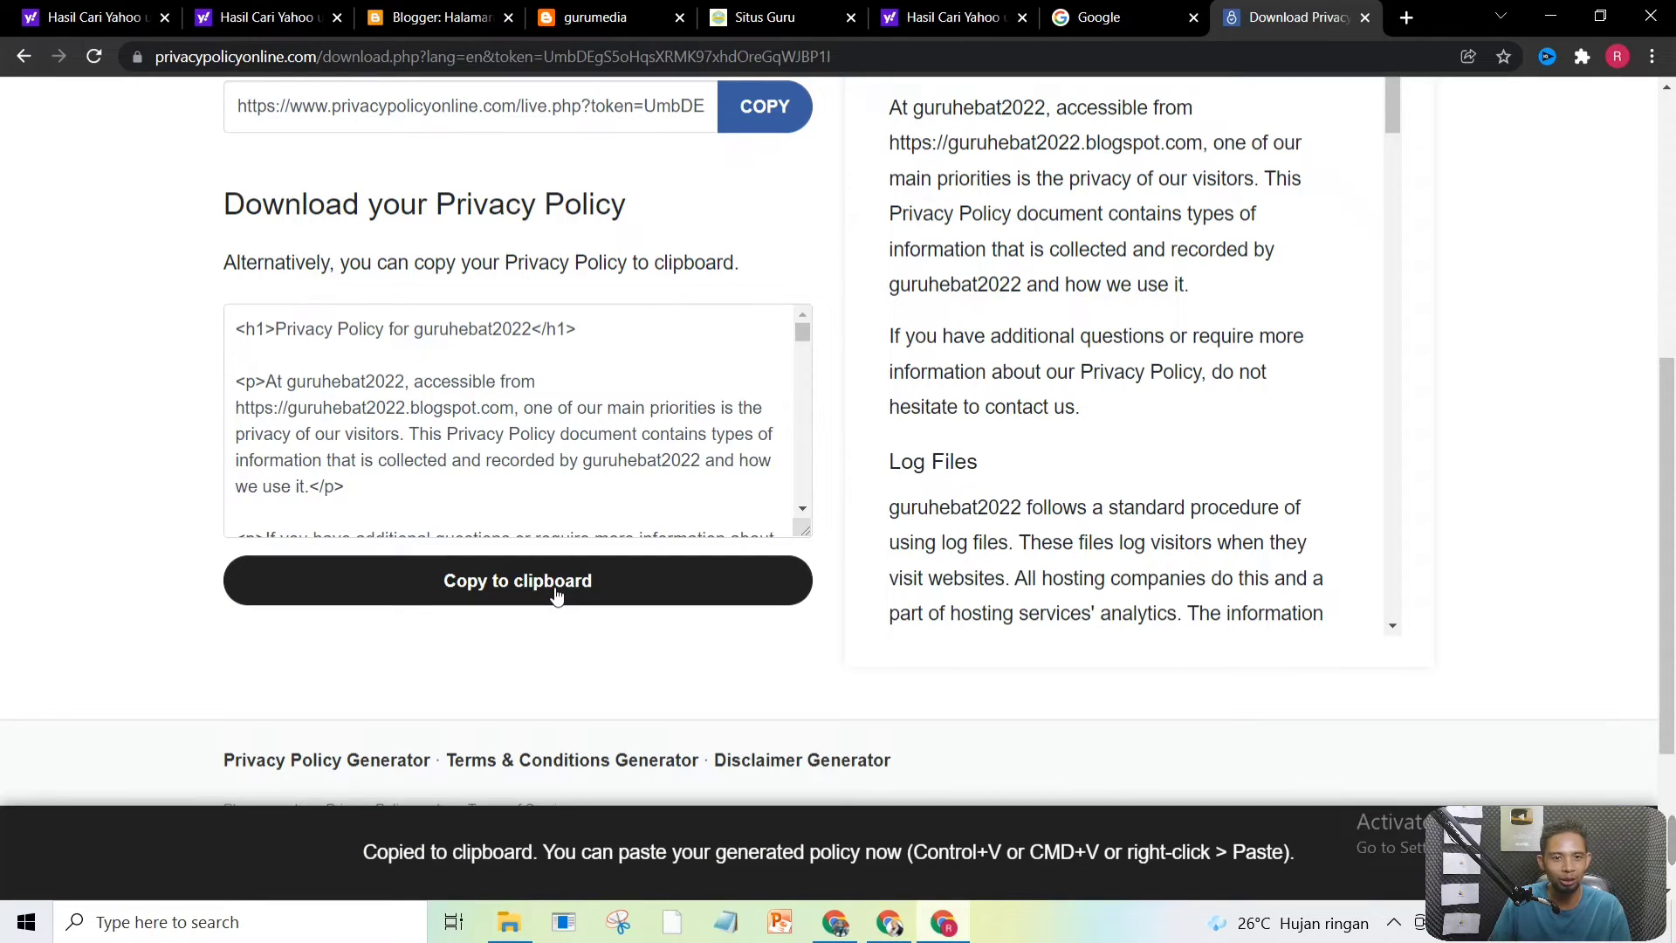
{"action": "left_click", "coordinate": [546, 580]}
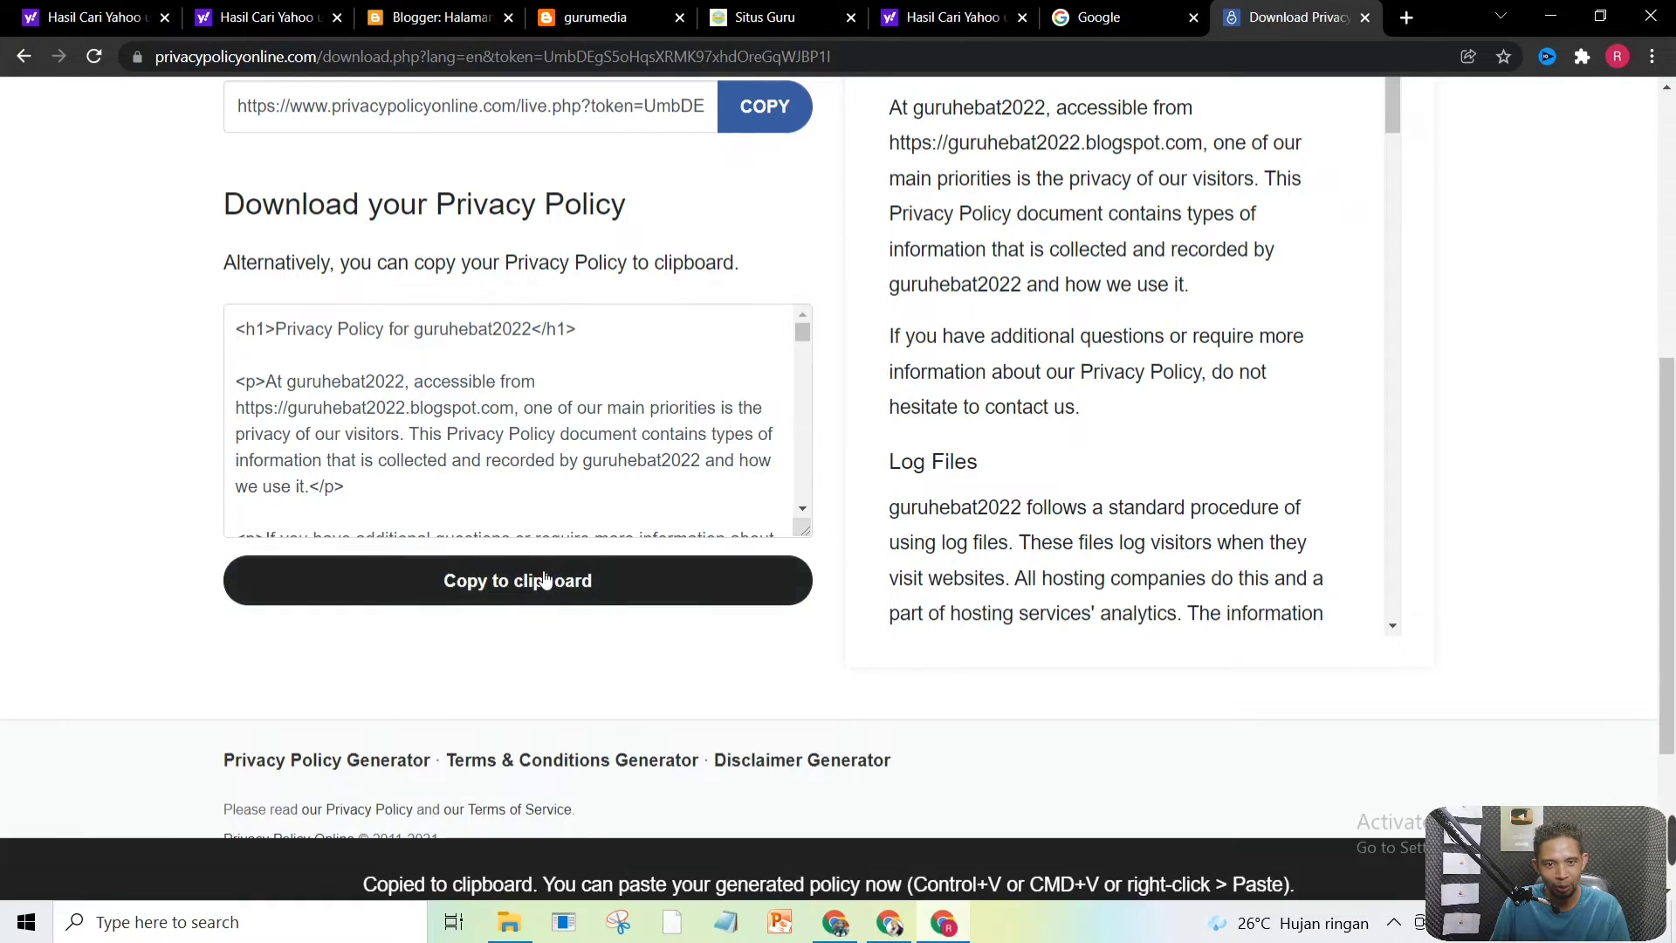
{"action": "left_click", "coordinate": [437, 17]}
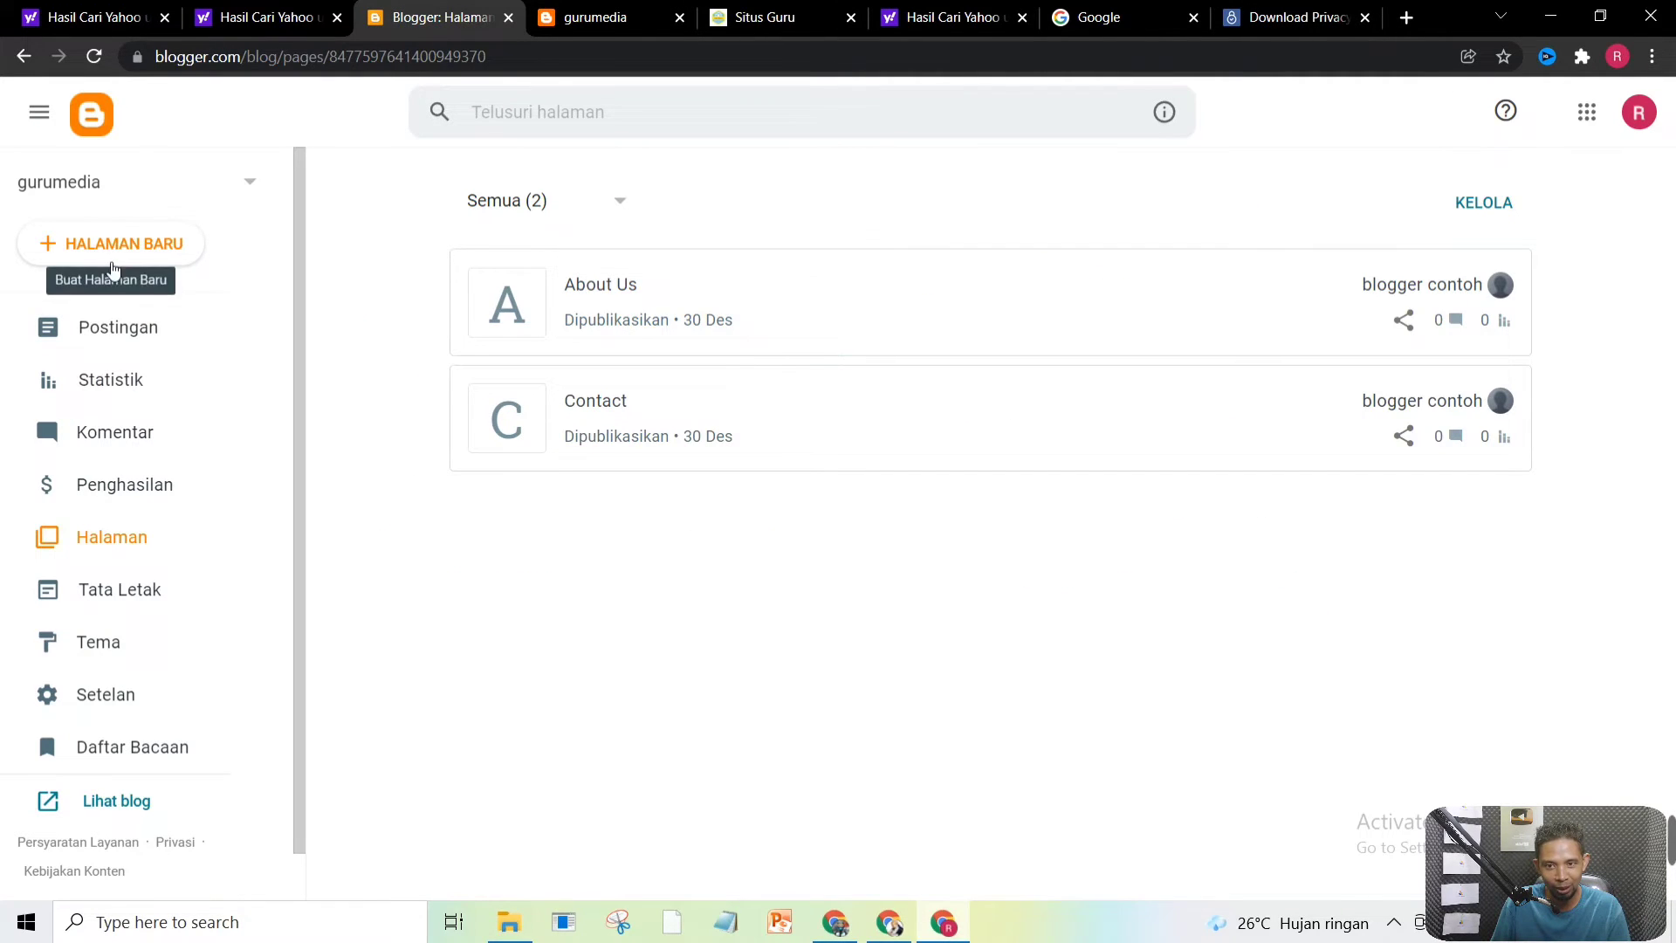
Step: Start a new blank Blogger page and open the editor's pencil view-mode menu
{"action": "left_click", "coordinate": [145, 256]}
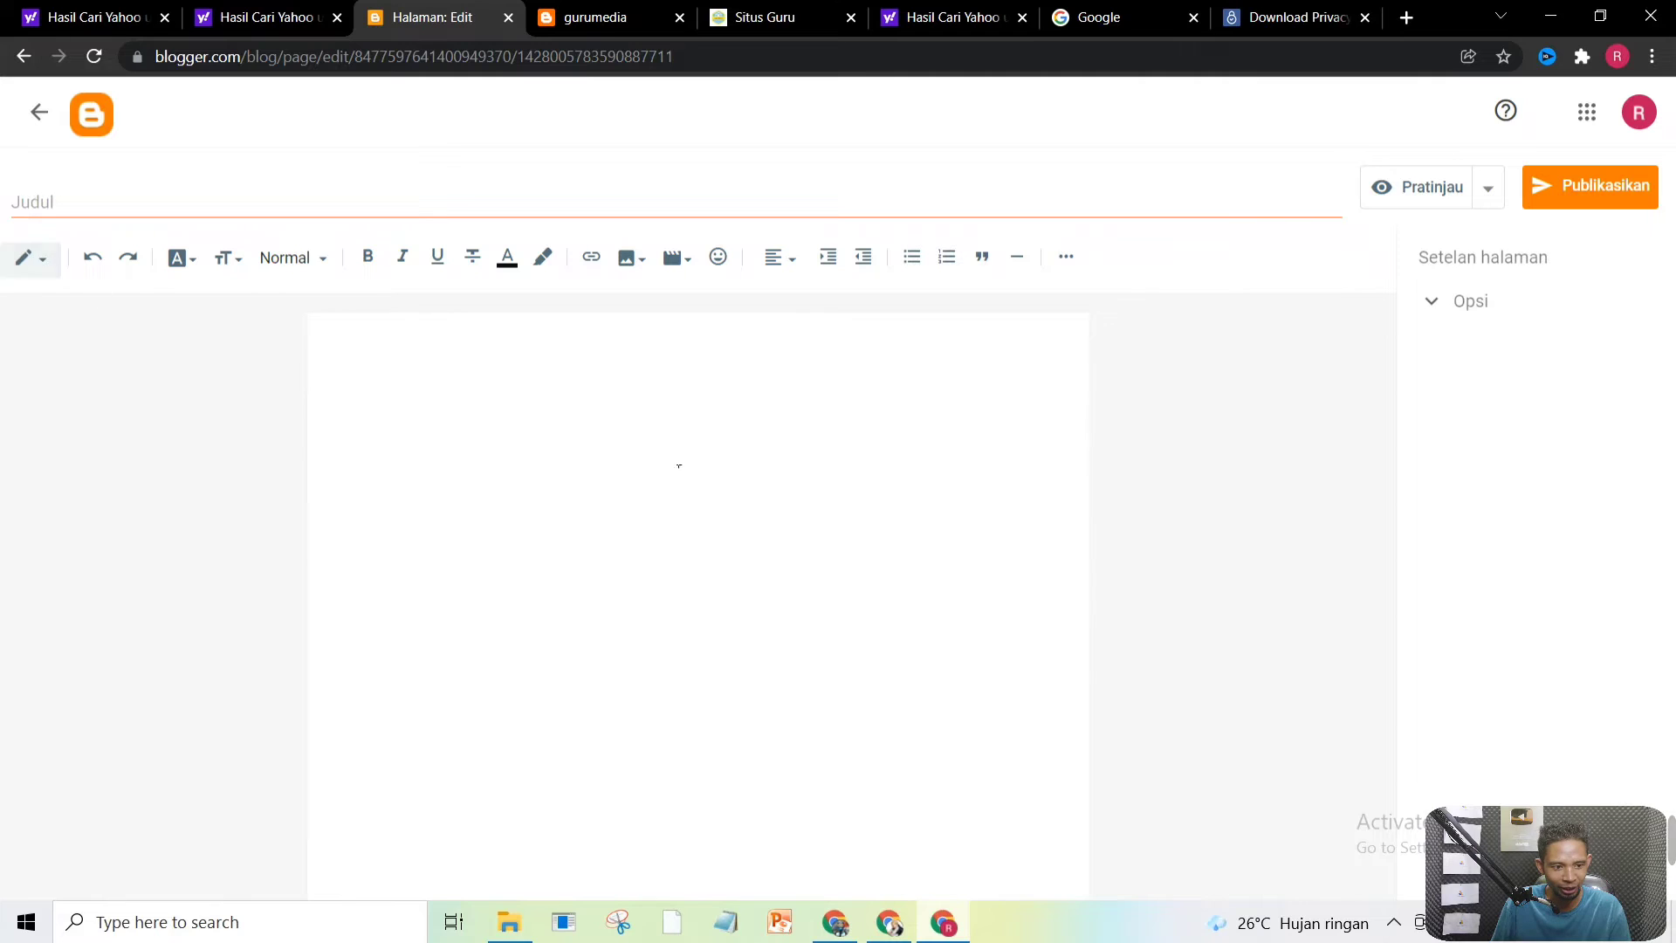
{"action": "left_click", "coordinate": [1621, 839]}
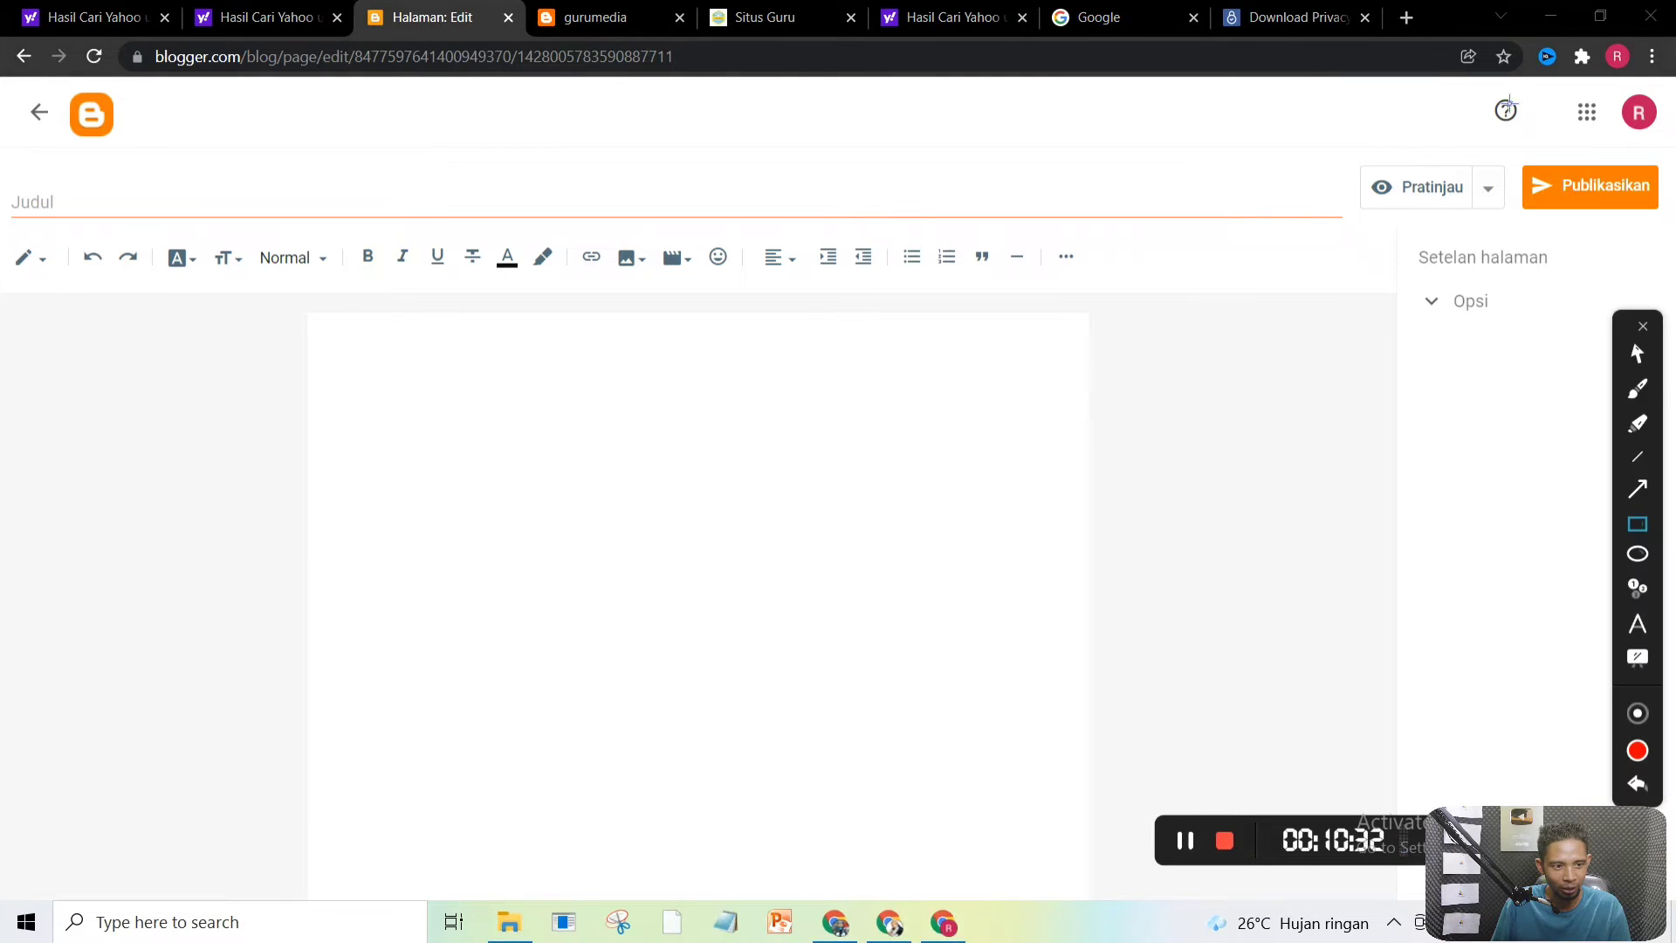
{"action": "left_click", "coordinate": [1643, 494]}
{"action": "left_click_drag", "start_coordinate": [323, 522], "coordinate": [61, 293]}
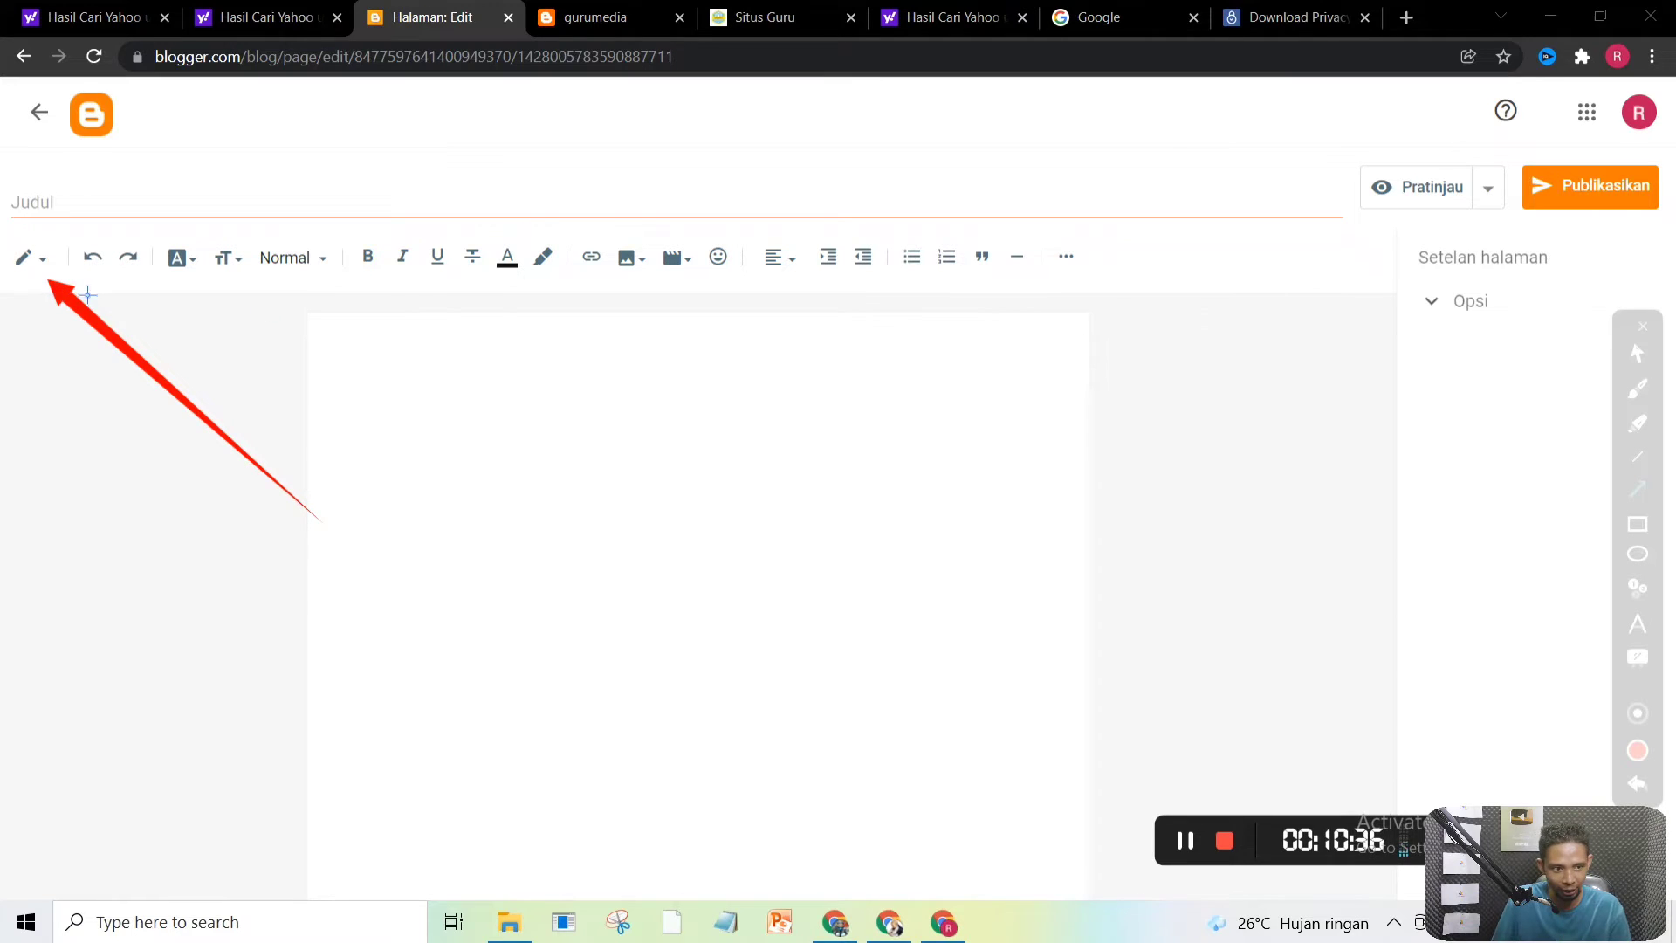
{"action": "left_click", "coordinate": [1638, 354]}
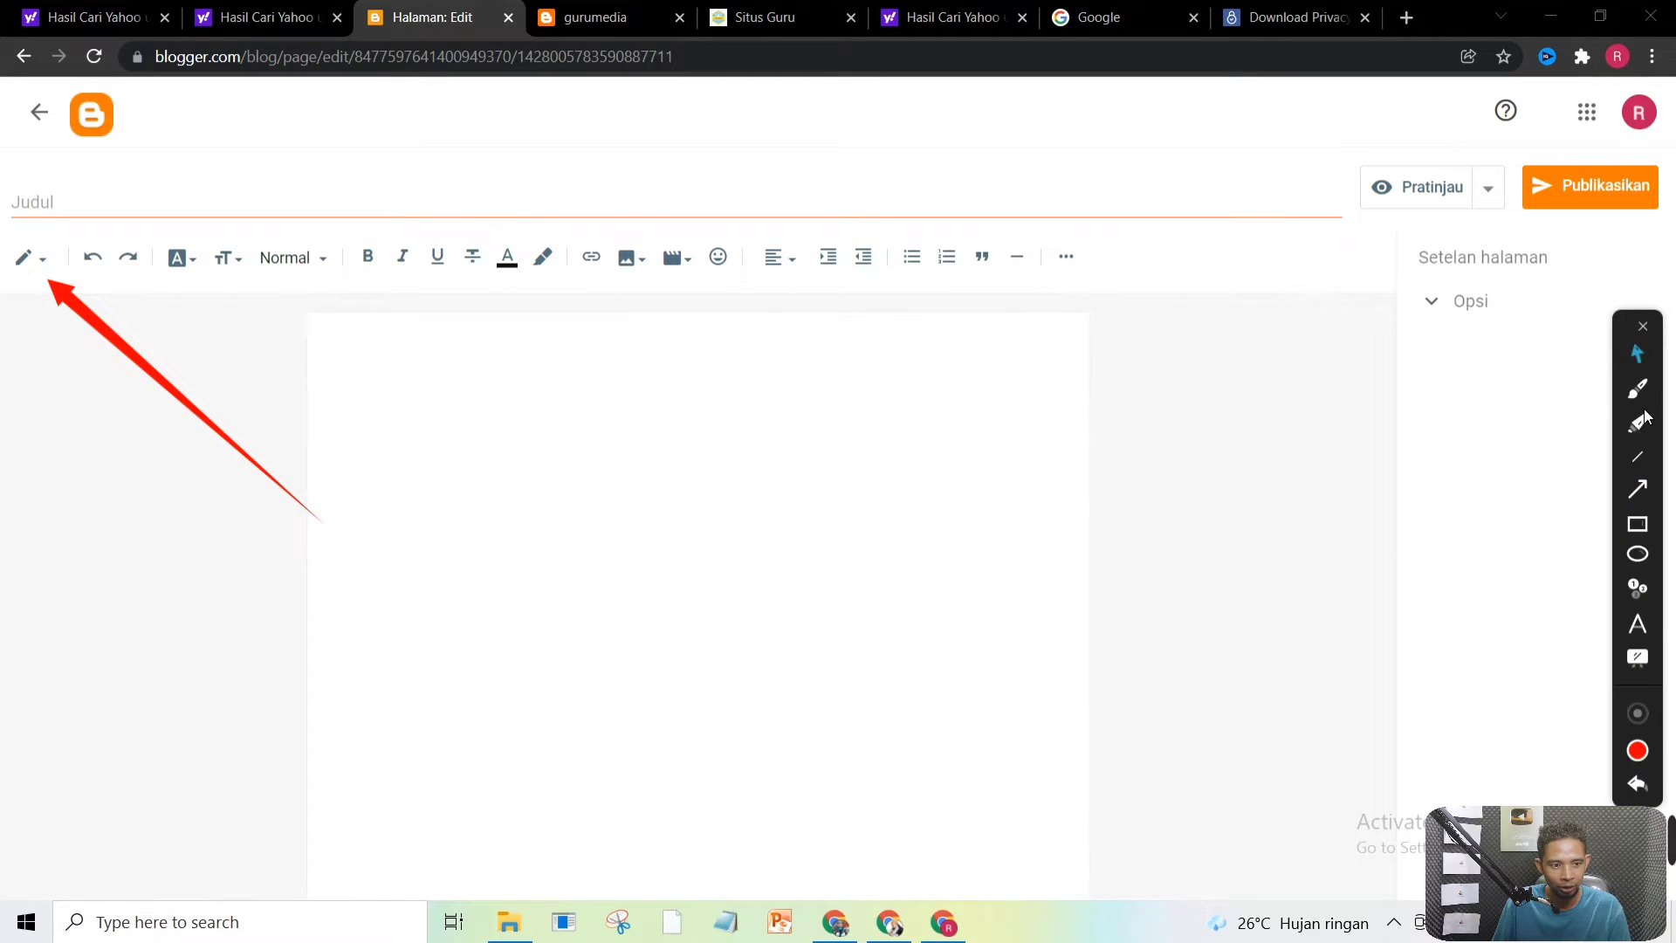
{"action": "mouse_move", "coordinate": [1668, 828]}
{"action": "left_click", "coordinate": [1621, 840]}
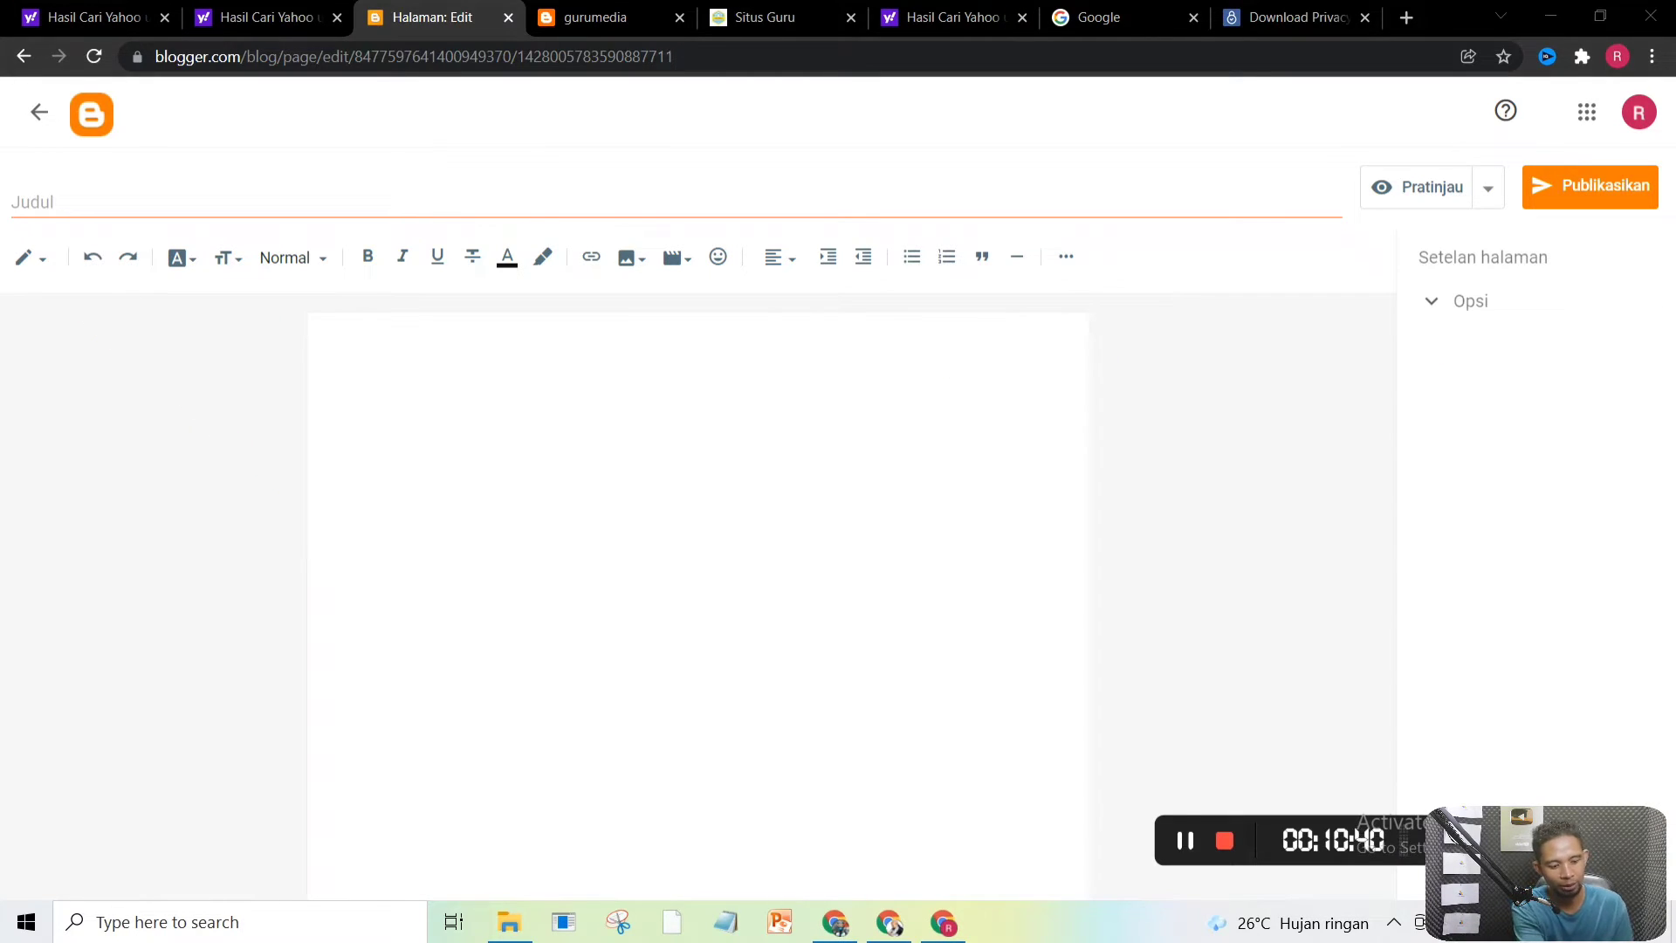
{"action": "left_click", "coordinate": [40, 268]}
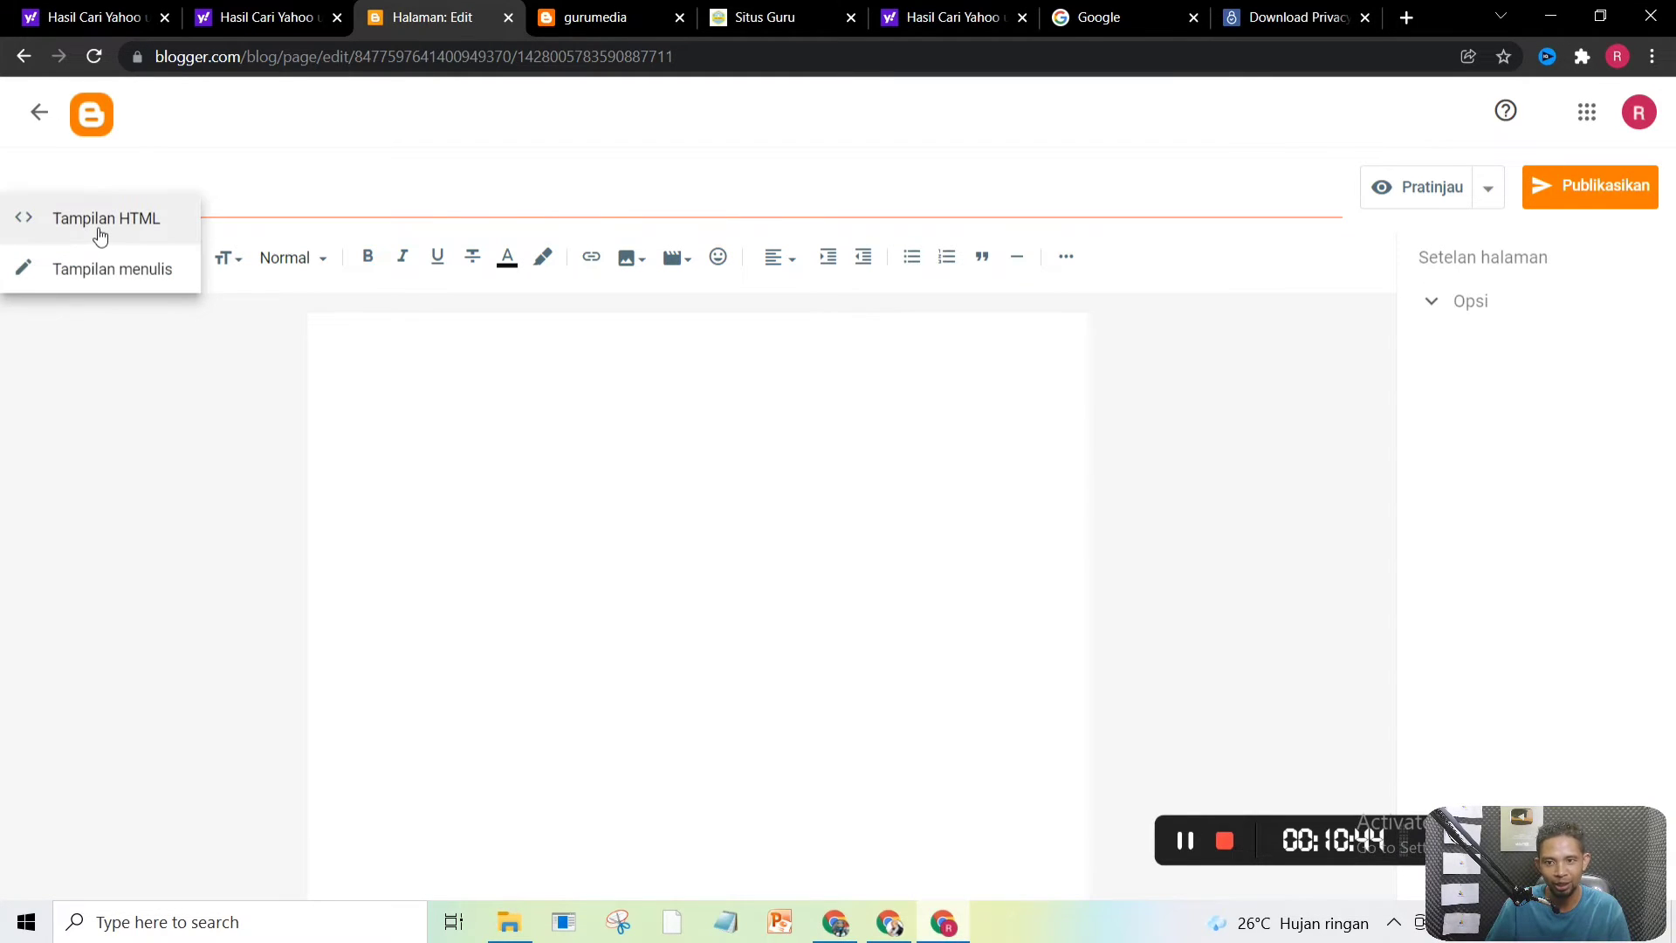
Step: In HTML view, replace the placeholder code with the copied privacy policy HTML, then return to compose view
{"action": "left_click", "coordinate": [100, 236]}
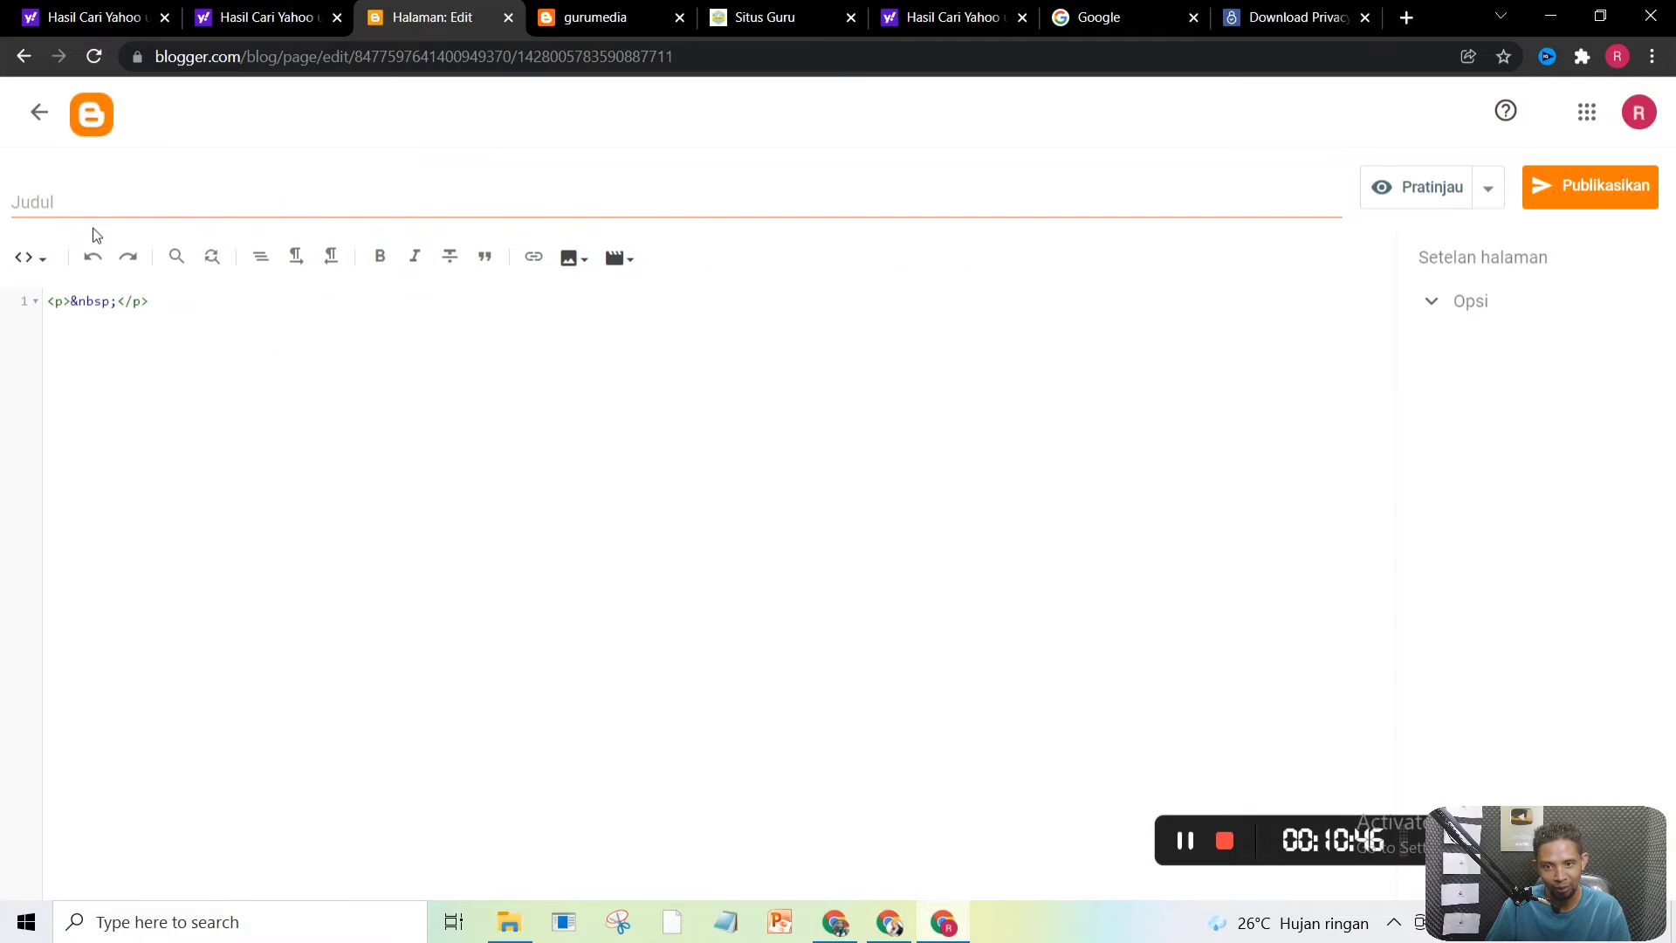
{"action": "left_click_drag", "start_coordinate": [171, 303], "coordinate": [3, 311]}
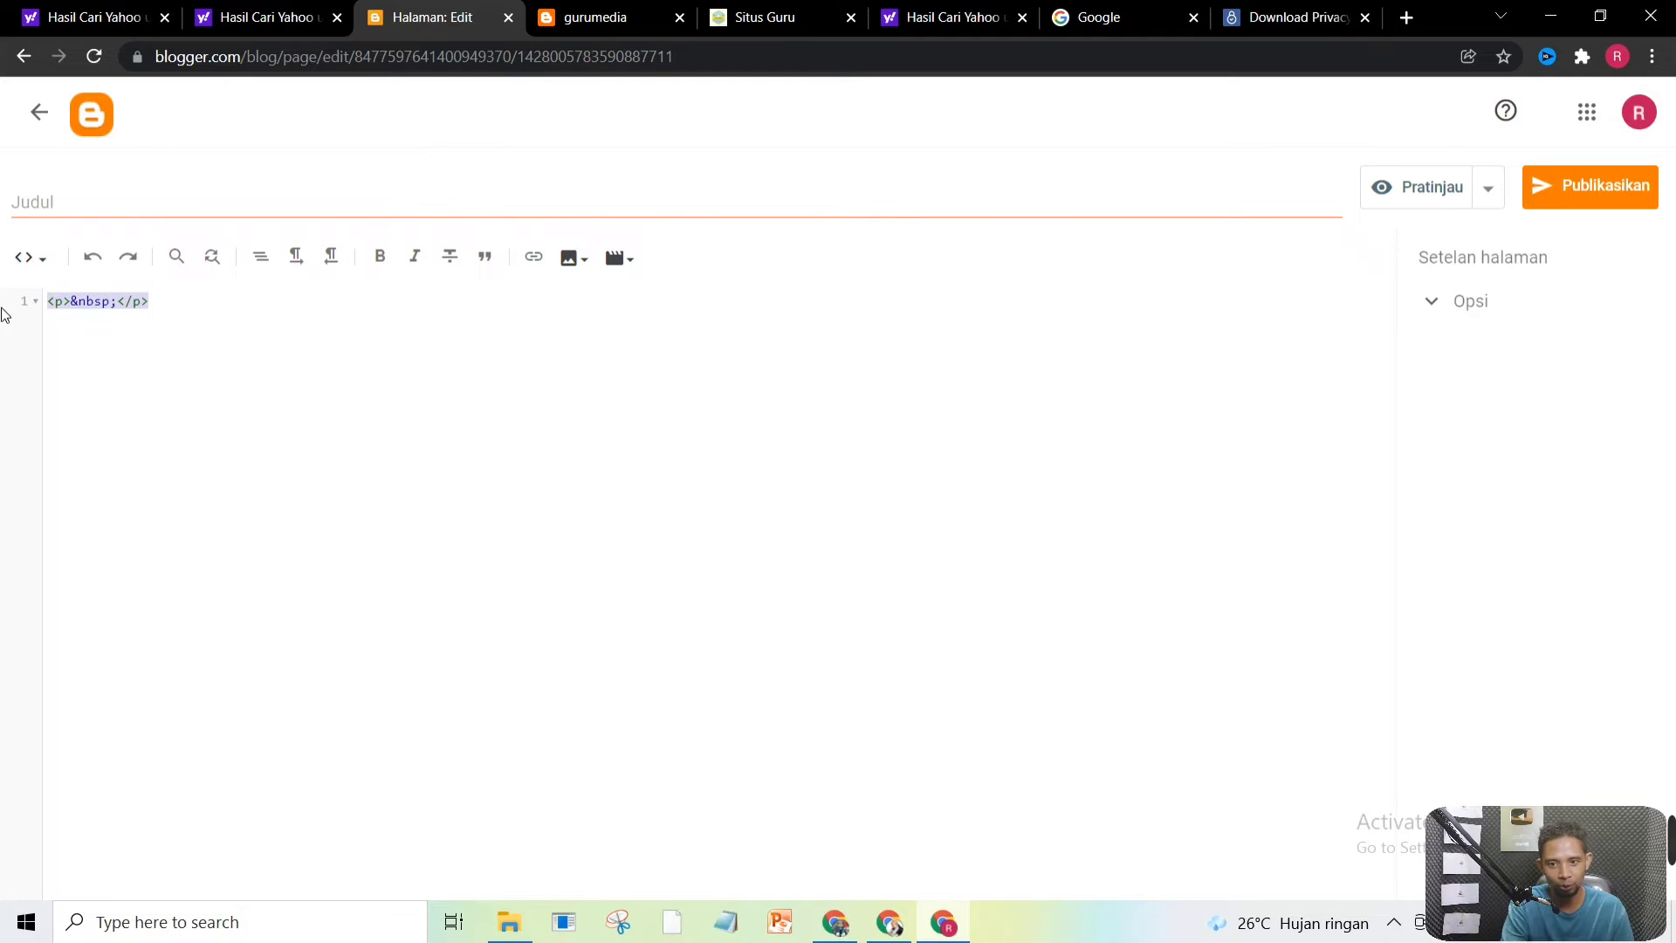
{"action": "key", "text": "BackSpace"}
{"action": "right_click", "coordinate": [103, 320]}
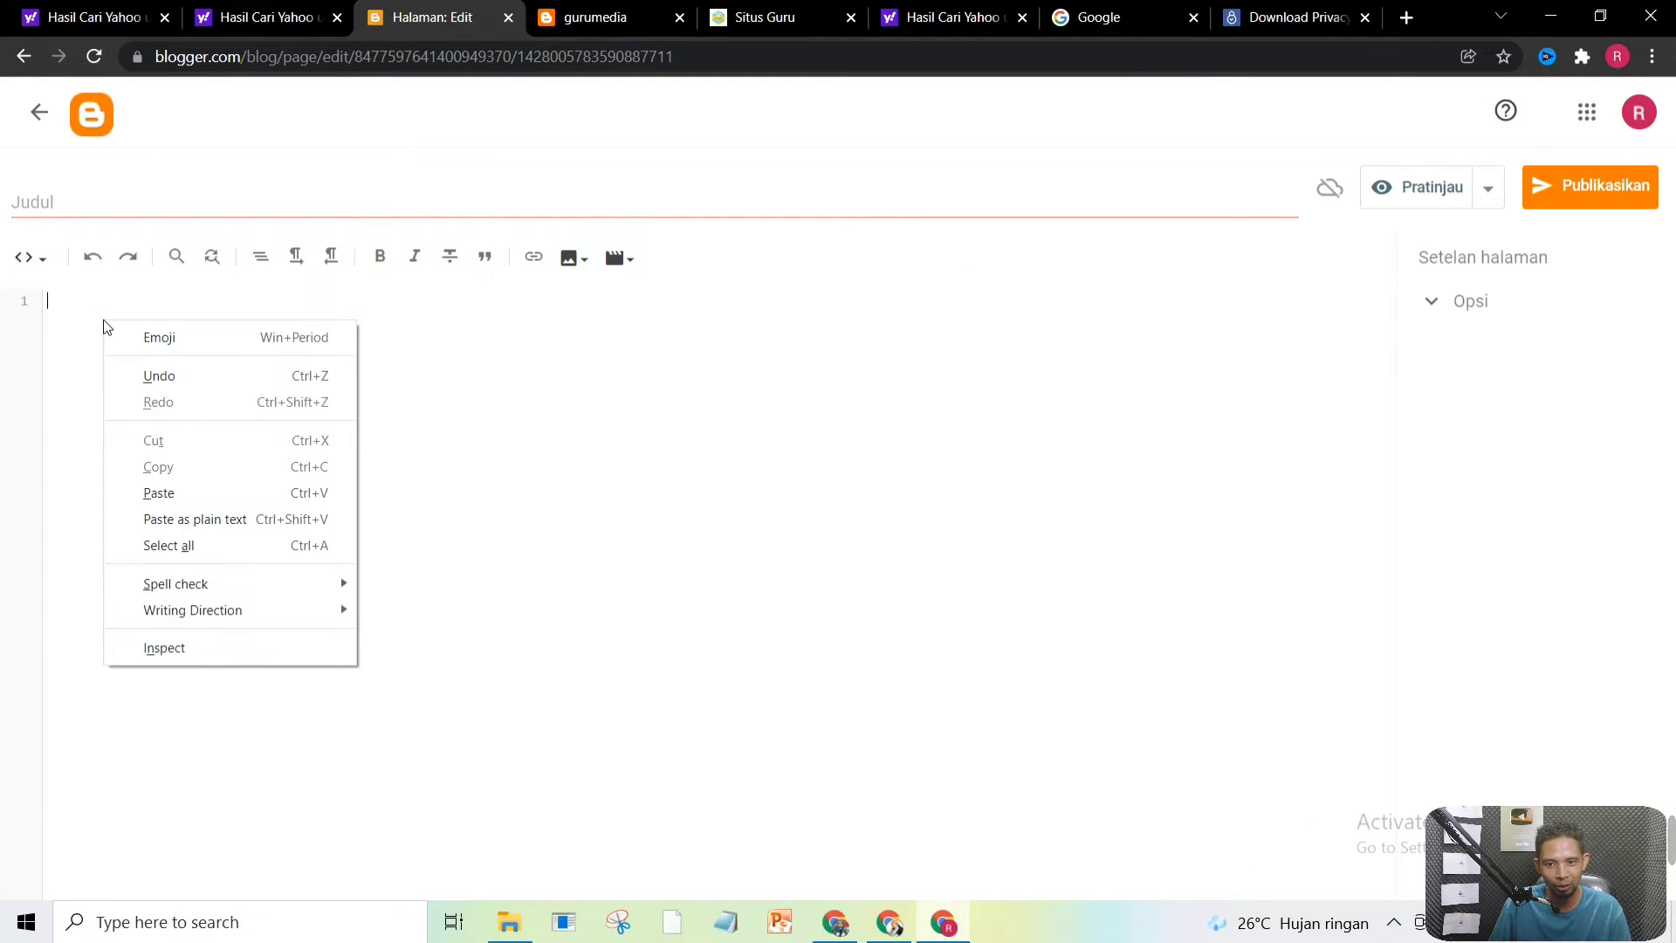
{"action": "left_click", "coordinate": [158, 494]}
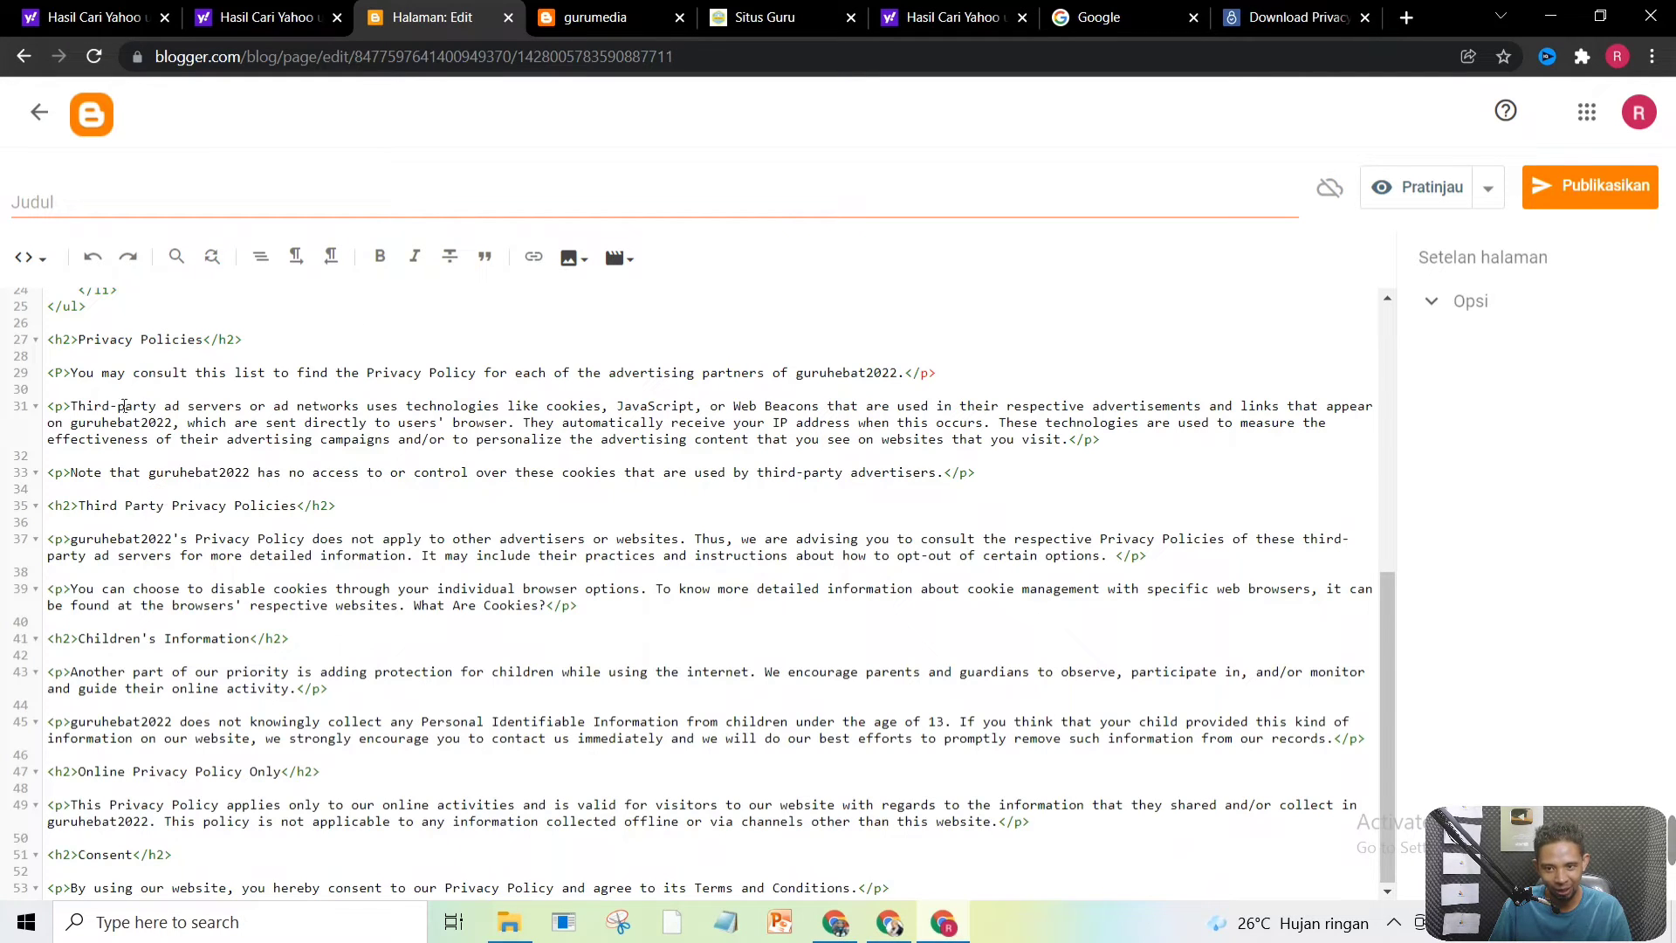
{"action": "left_click", "coordinate": [45, 265]}
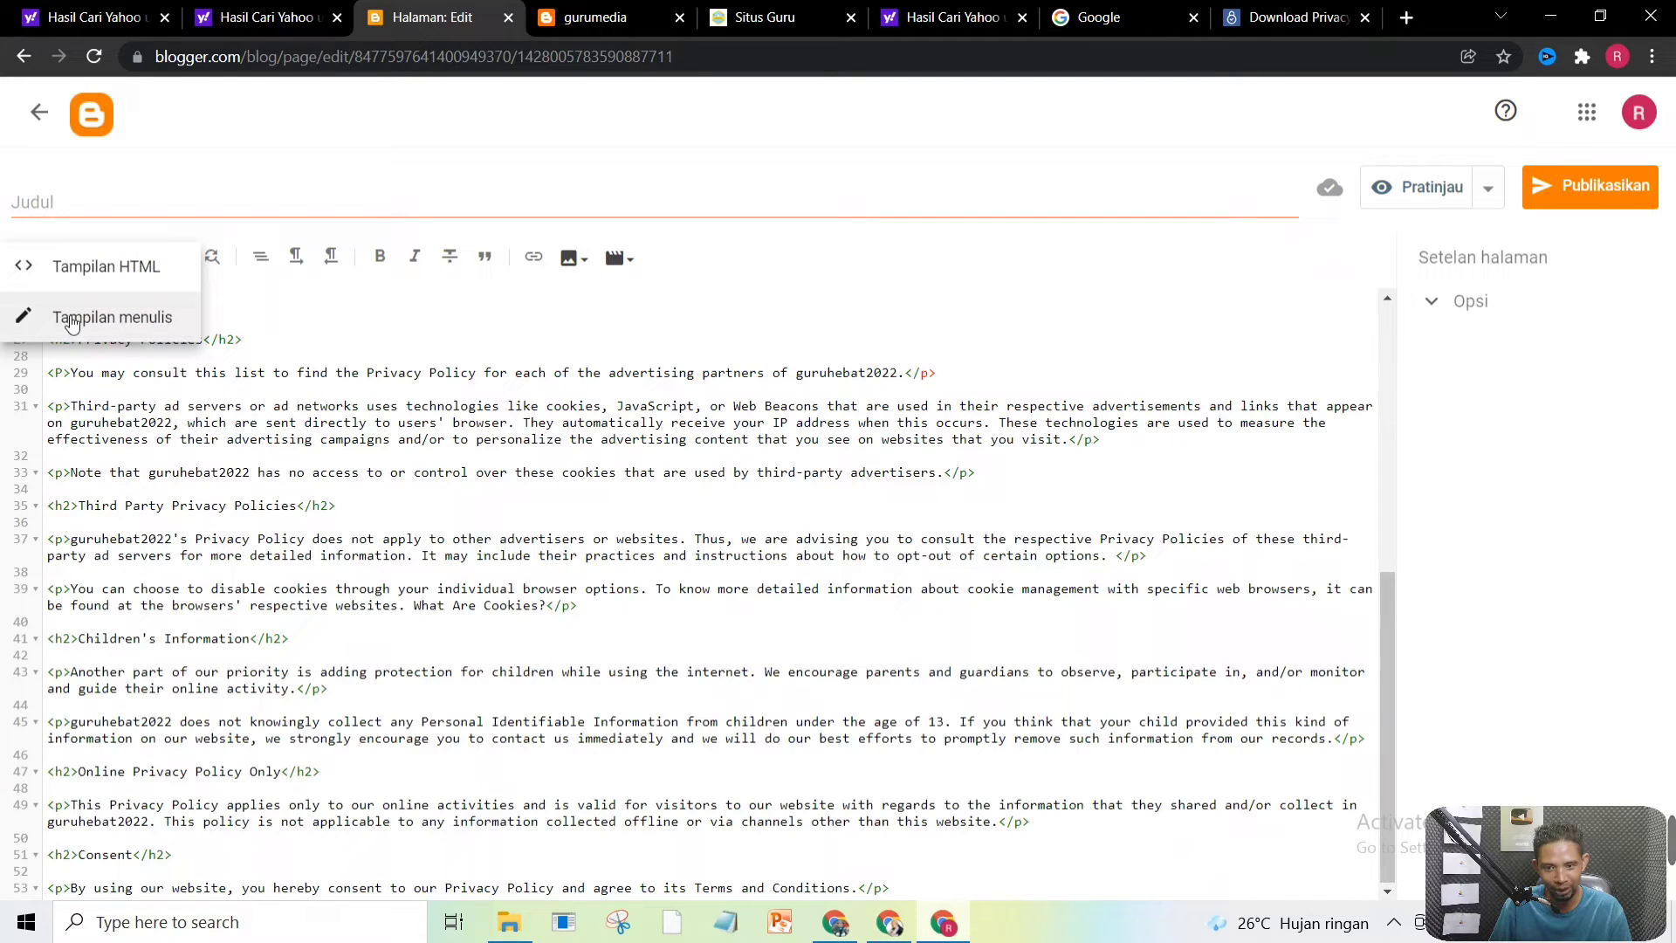
{"action": "left_click", "coordinate": [70, 320]}
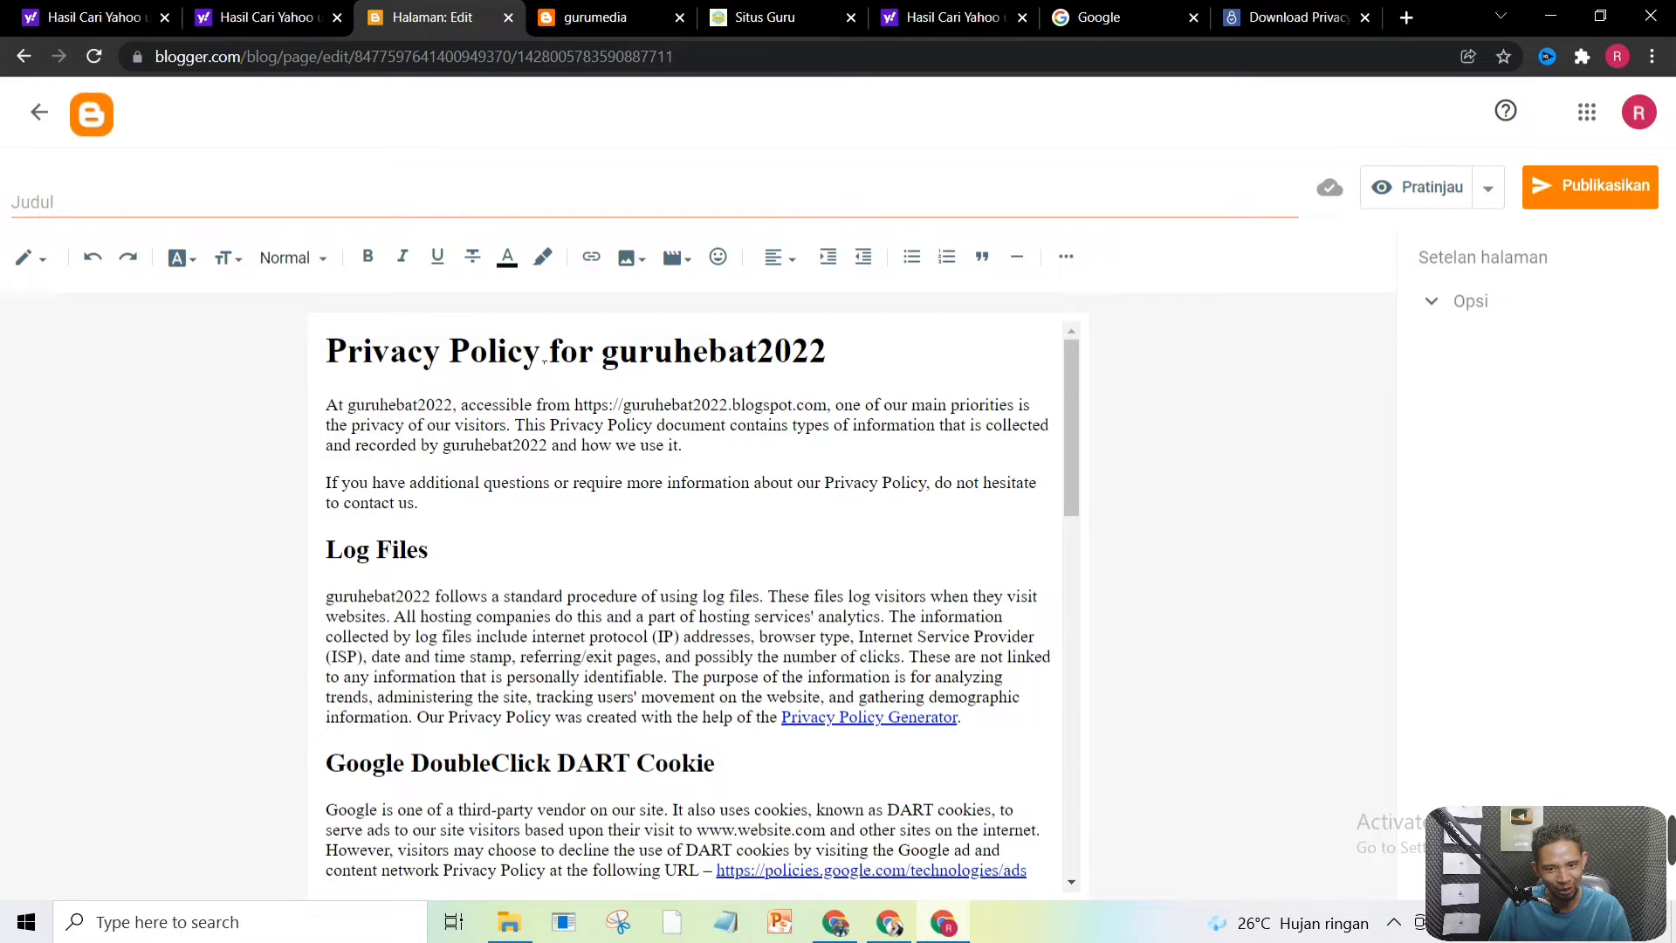
Step: Title the page 'Privacy Policy' using the heading text and publish it
{"action": "left_click_drag", "start_coordinate": [544, 360], "coordinate": [314, 357]}
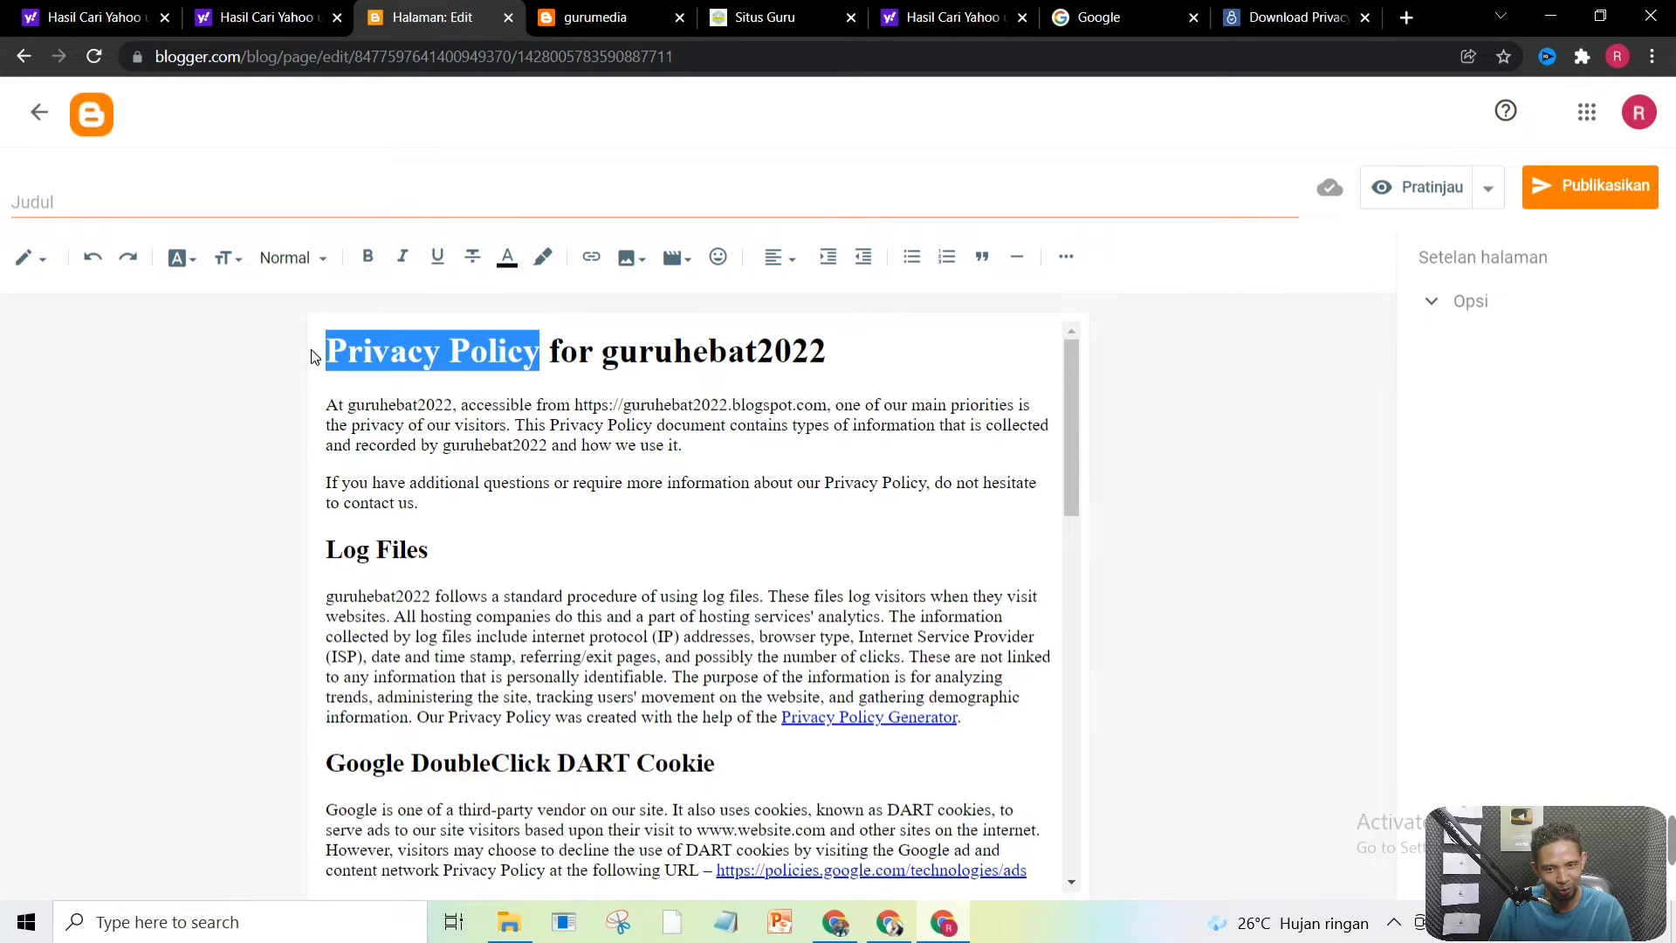
{"action": "right_click", "coordinate": [470, 368]}
{"action": "left_click", "coordinate": [549, 433]}
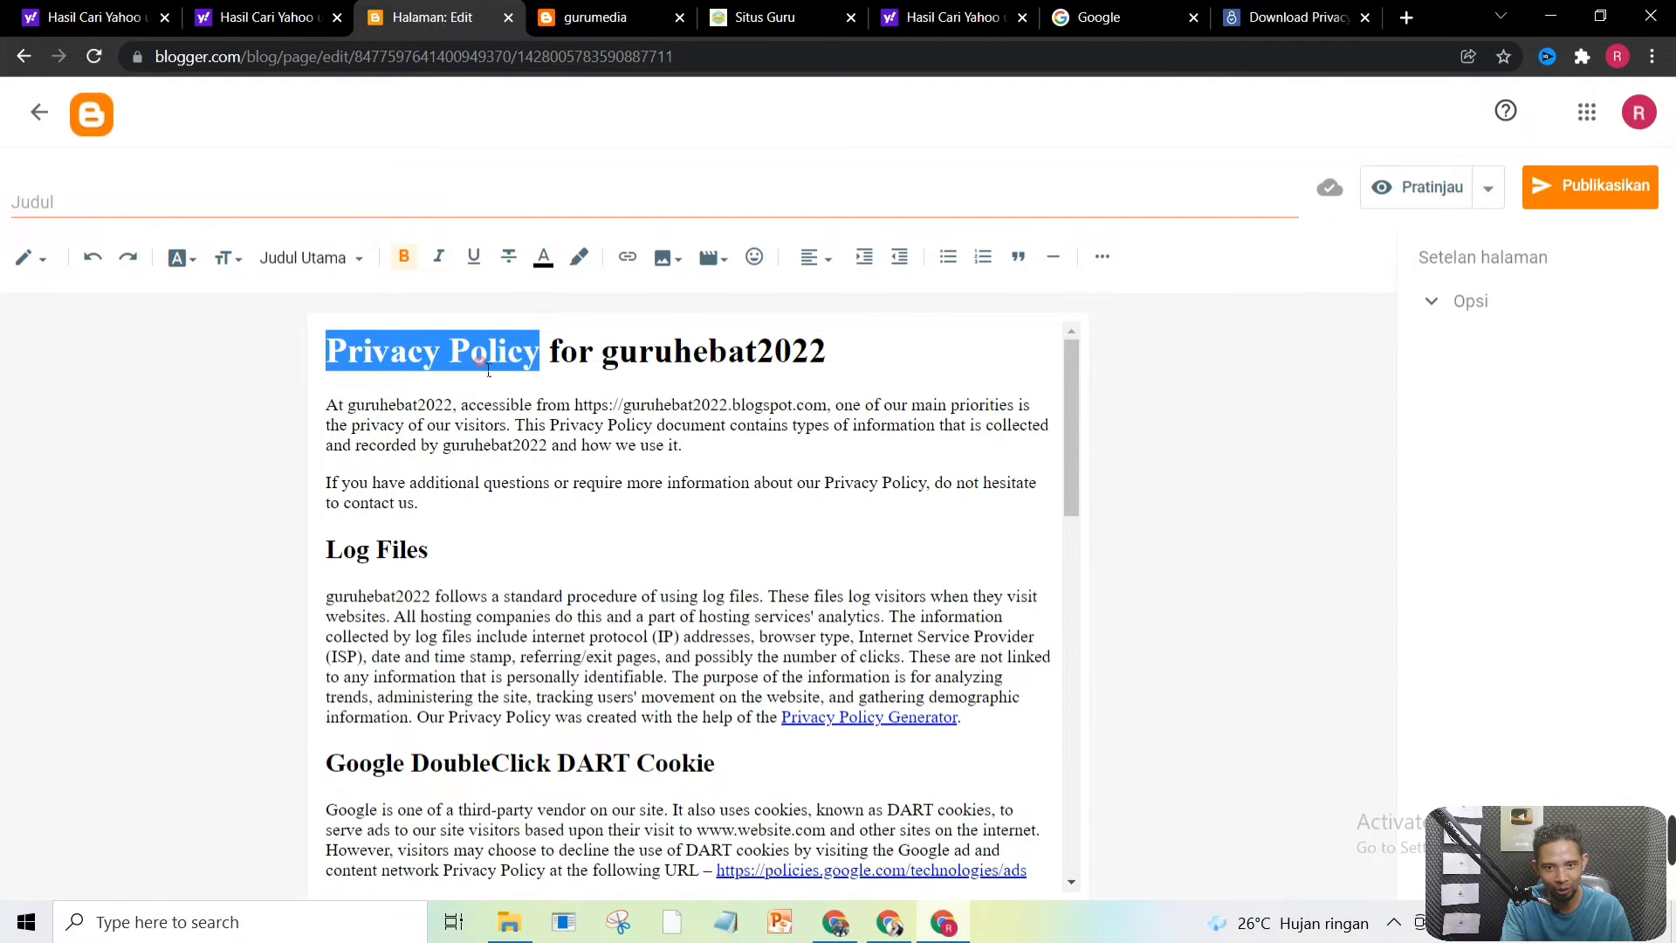
{"action": "left_click", "coordinate": [377, 219]}
{"action": "key", "text": "ctrl+v"}
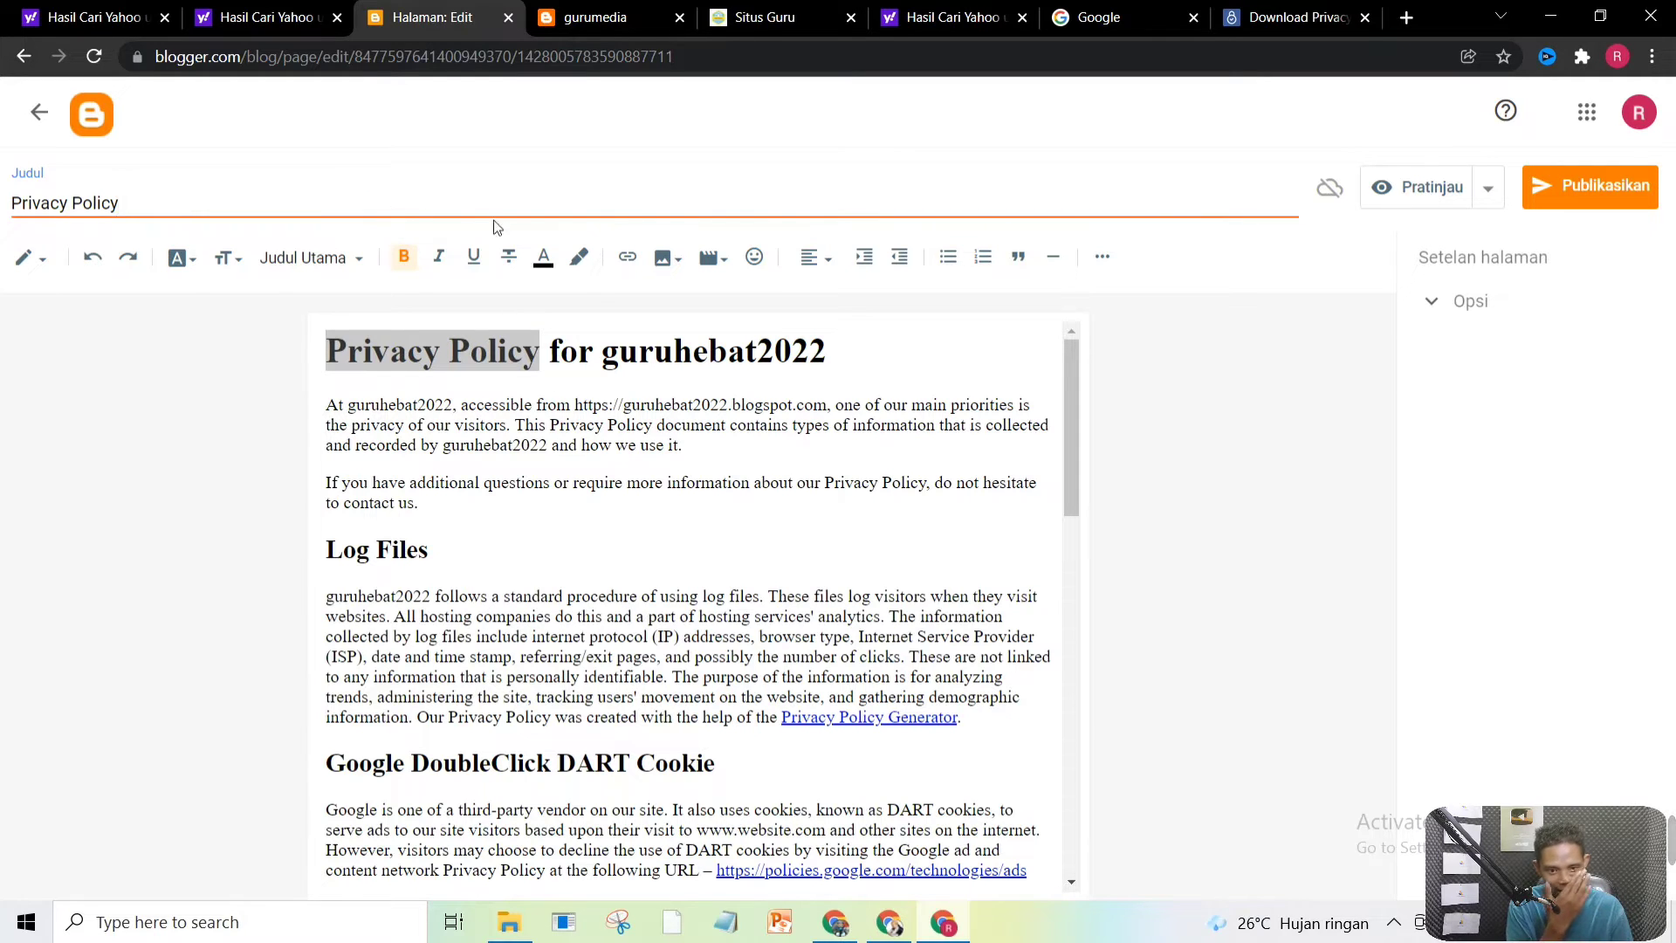
{"action": "left_click", "coordinate": [666, 513]}
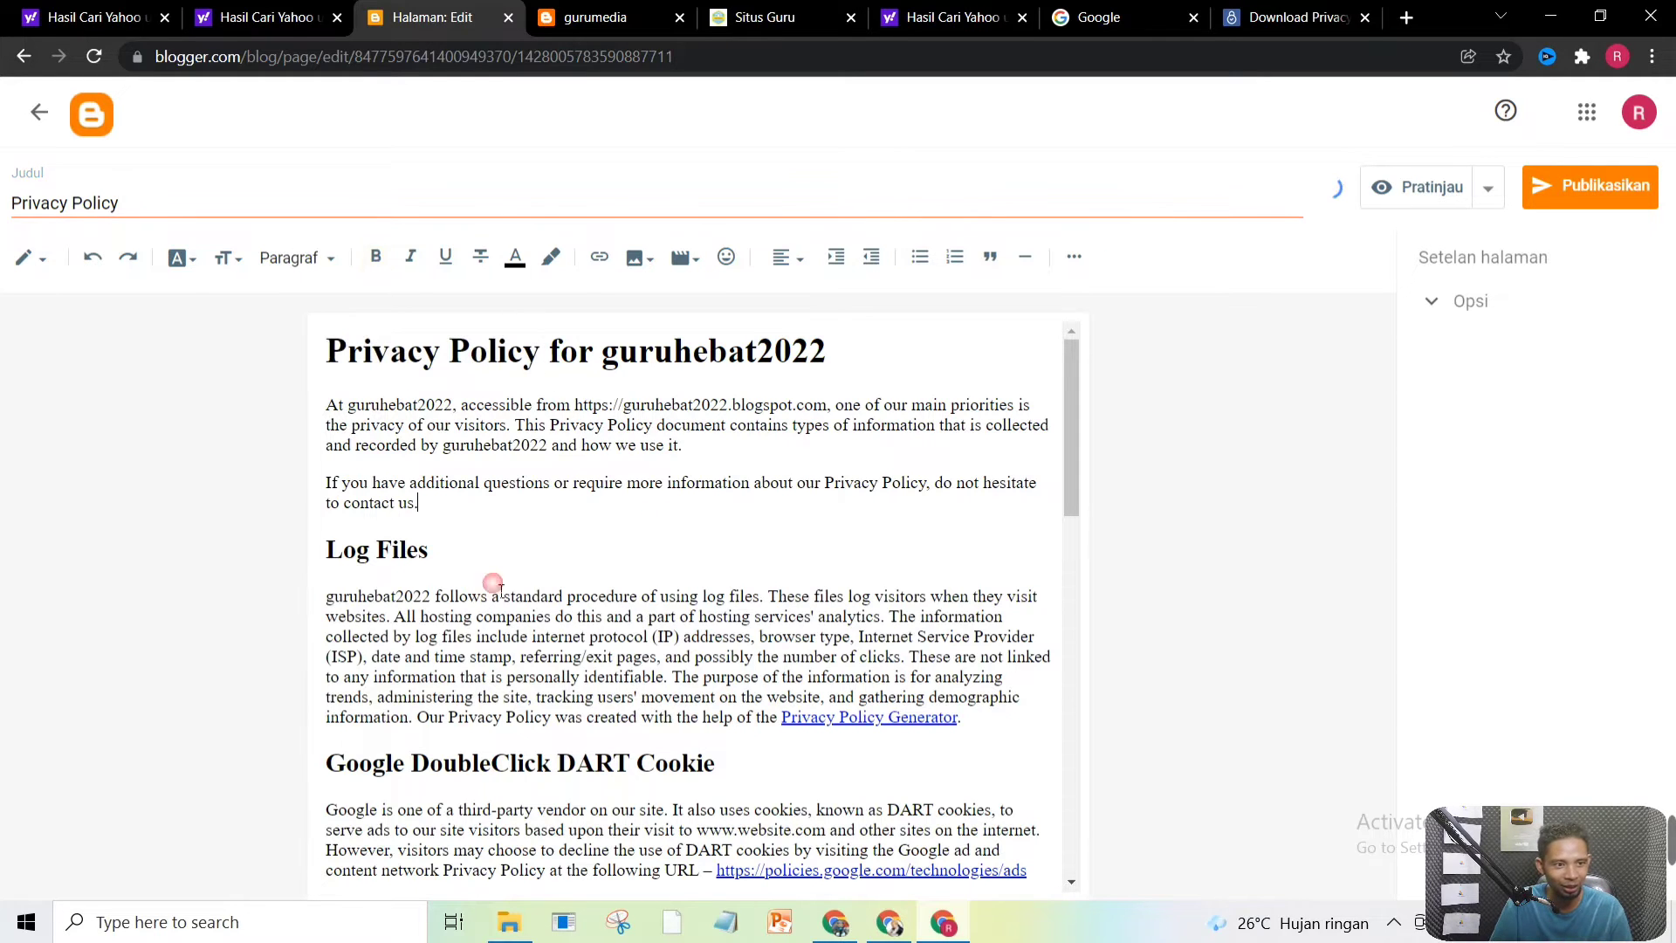
{"action": "left_click", "coordinate": [1603, 197]}
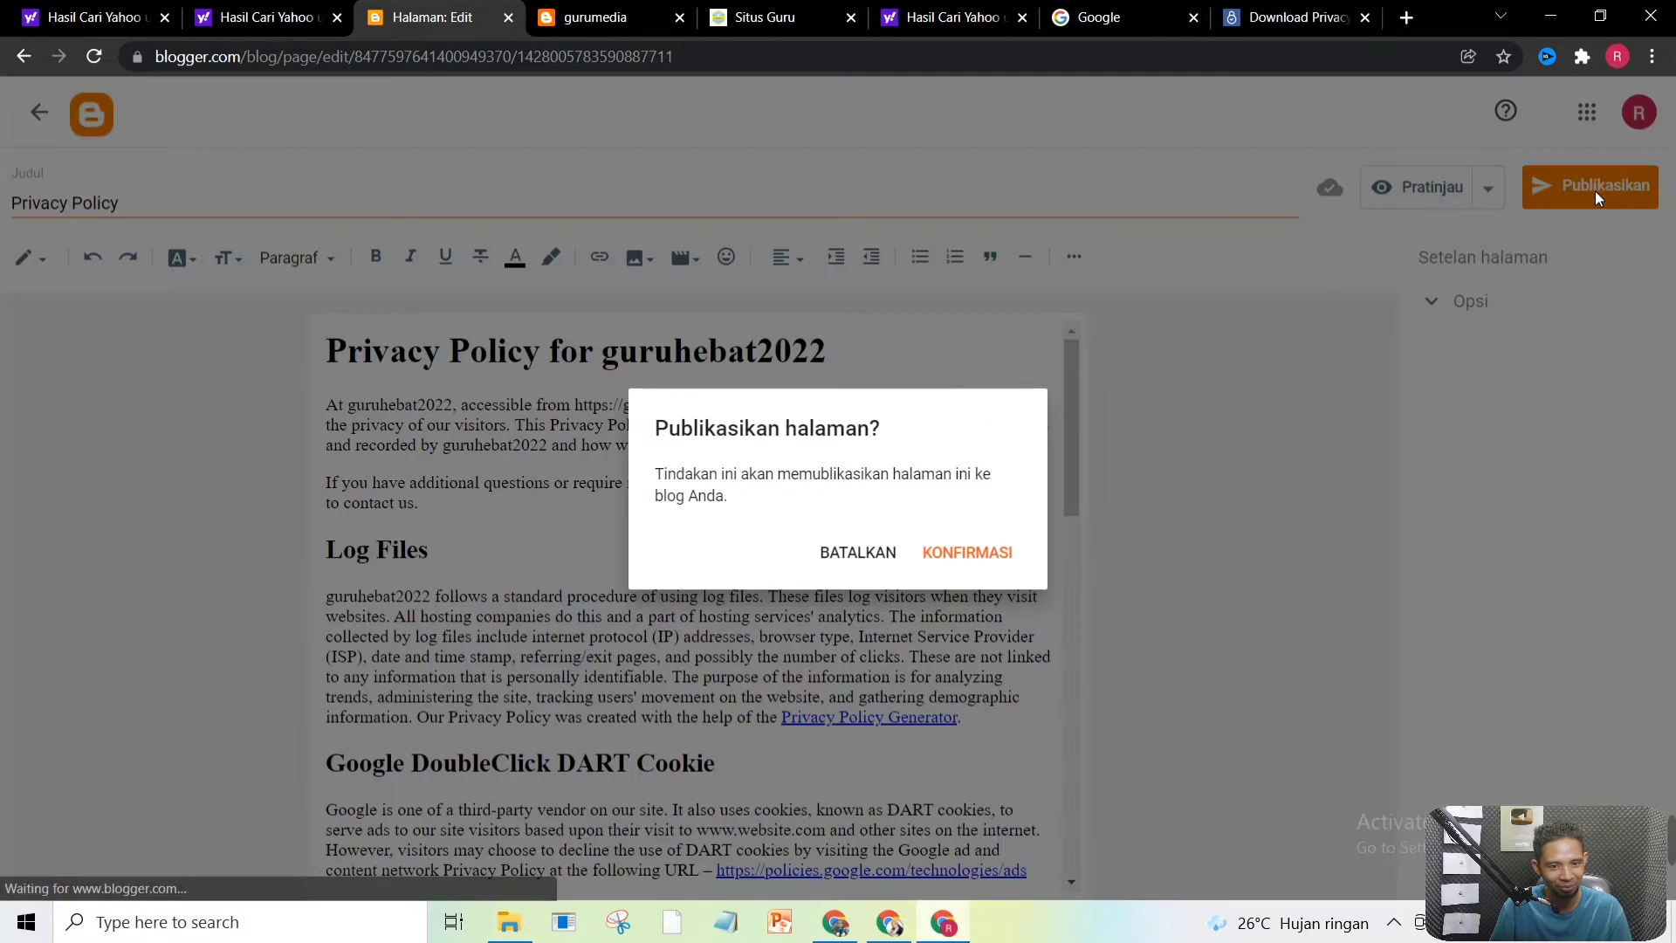
{"action": "left_click", "coordinate": [967, 553]}
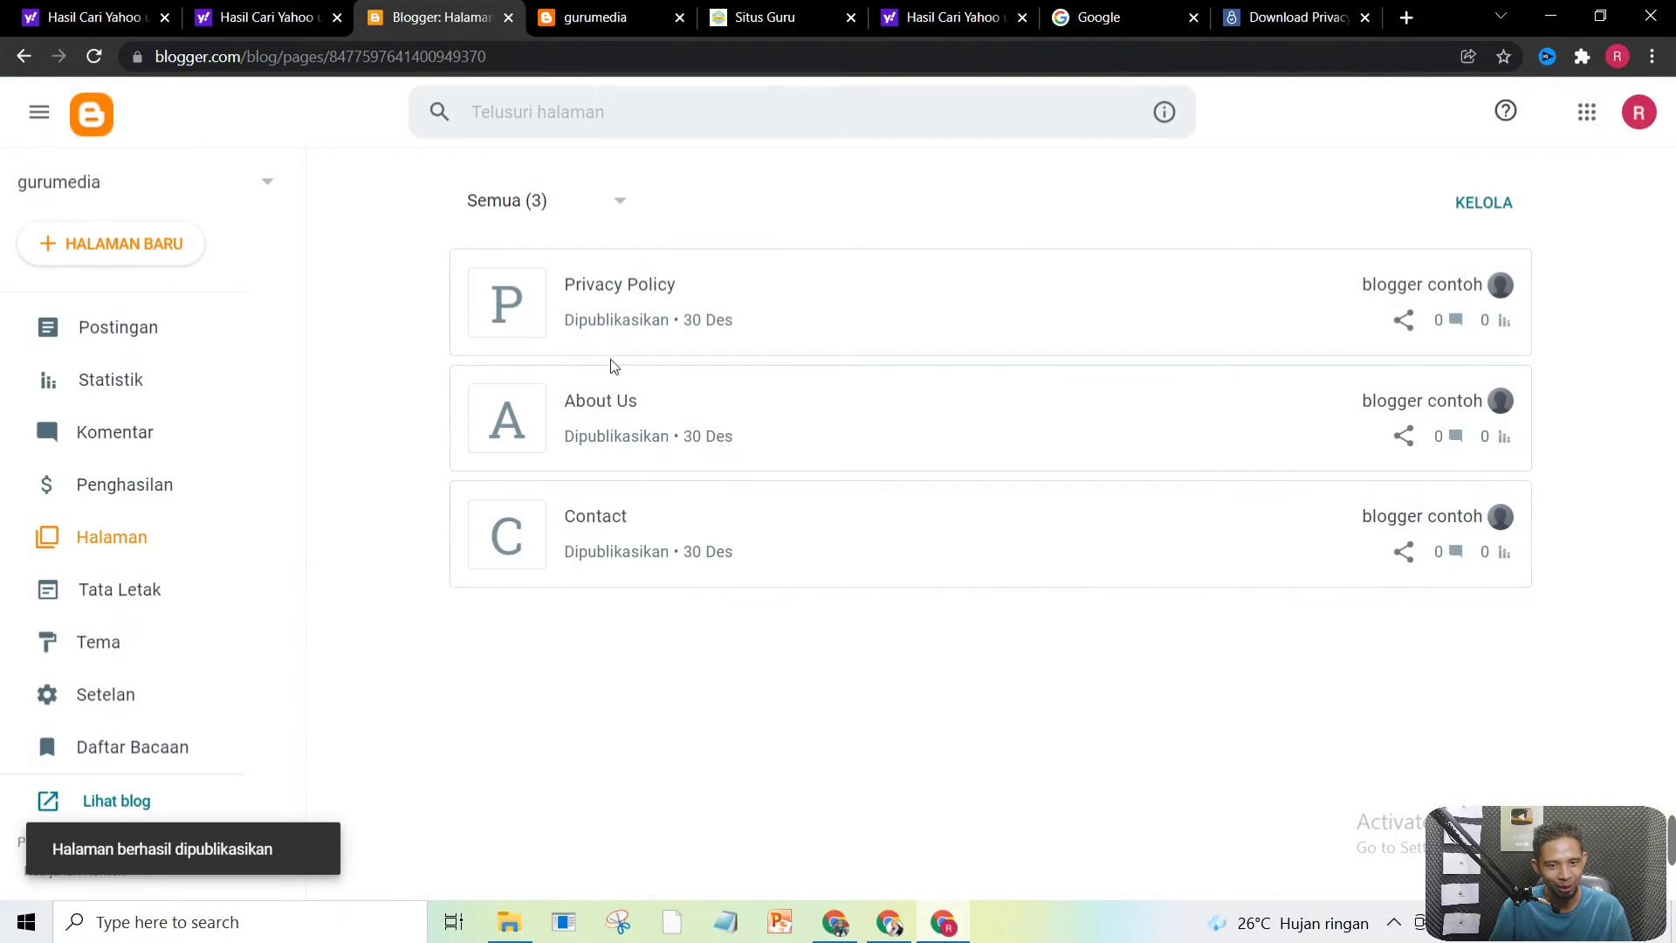
Step: Check the live gurumedia blog, then reopen the policy download page's Free Generators list
{"action": "left_click", "coordinate": [603, 19]}
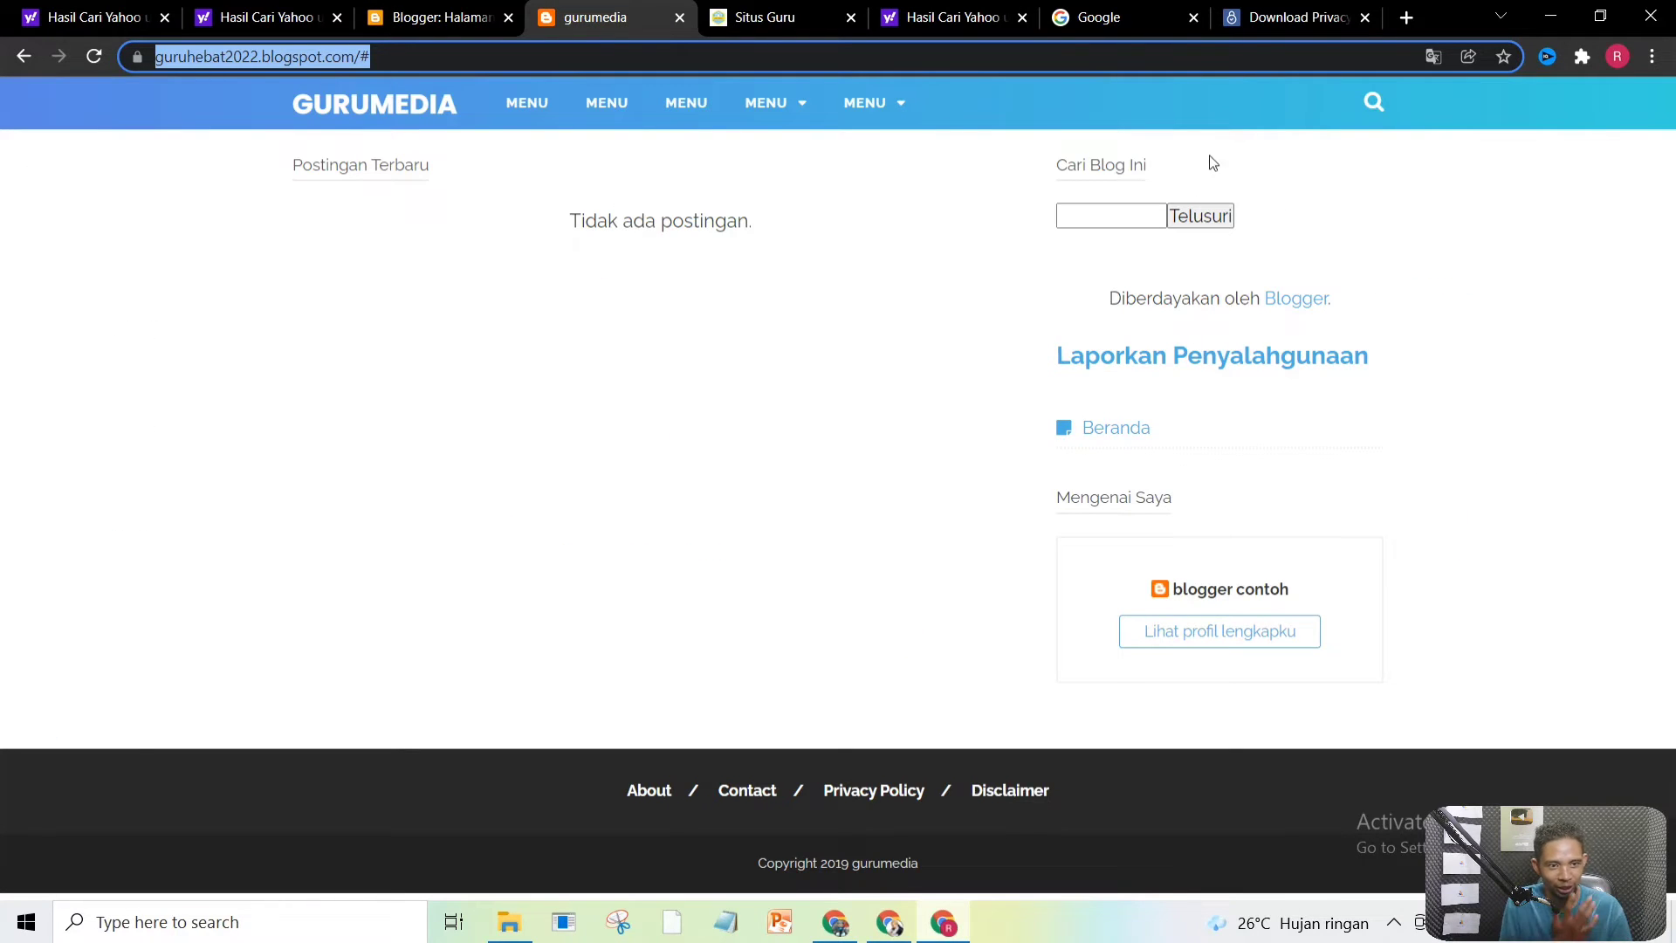
{"action": "left_click", "coordinate": [1291, 11]}
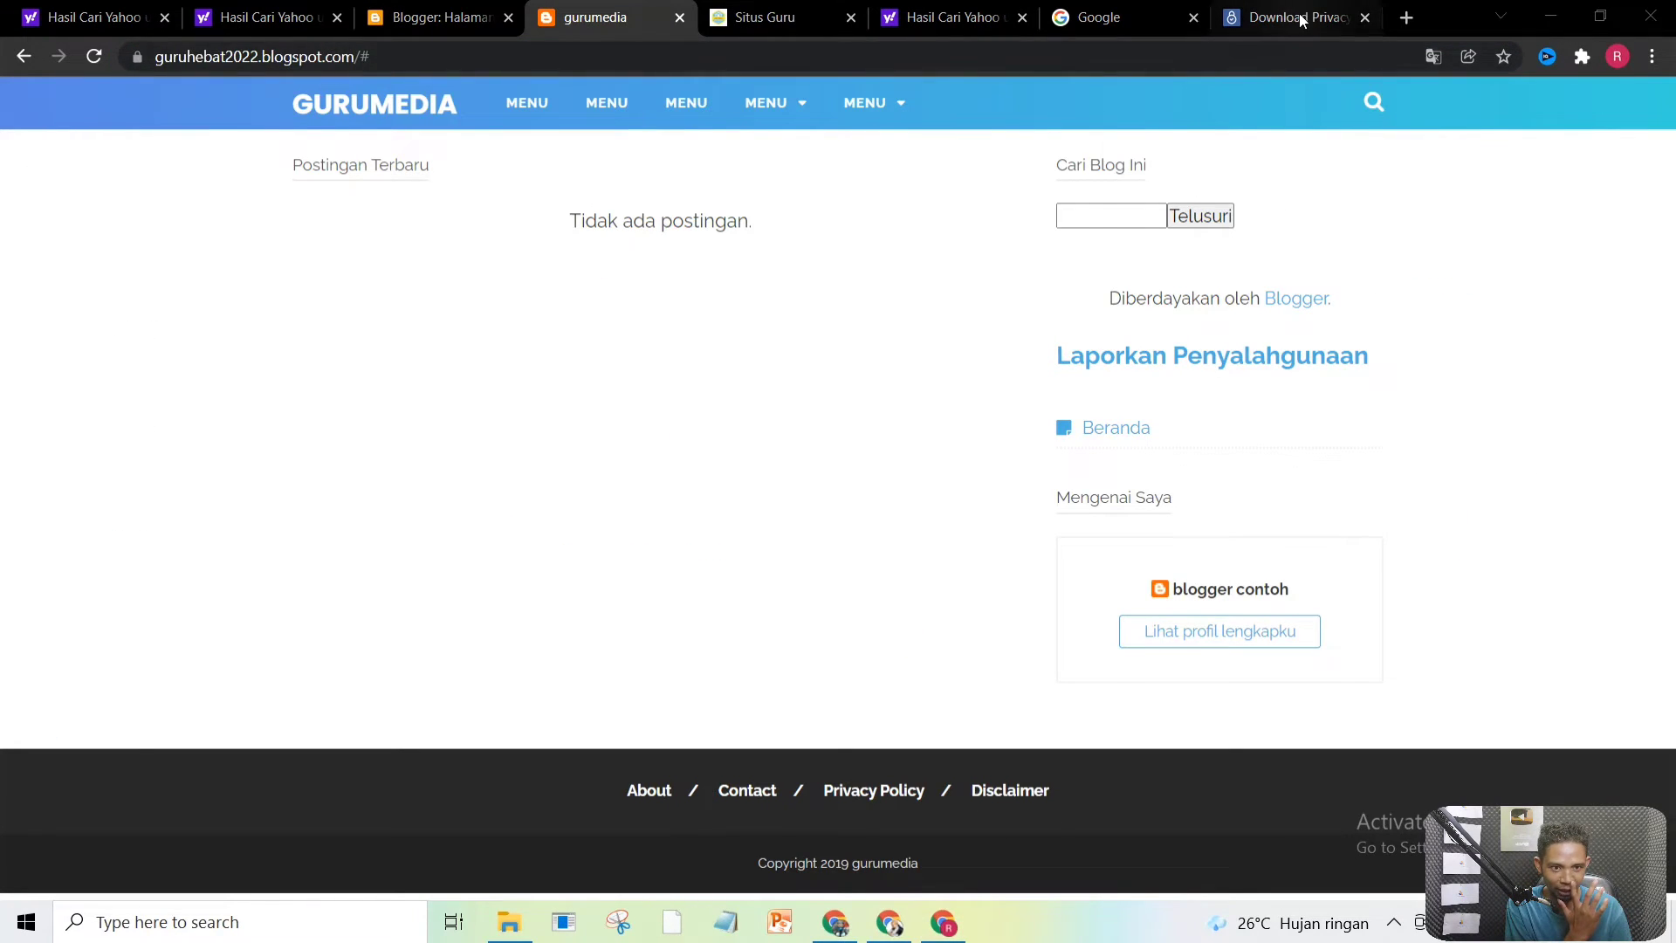
{"action": "scroll", "coordinate": [751, 489], "scroll_direction": "up", "scroll_amount": 6}
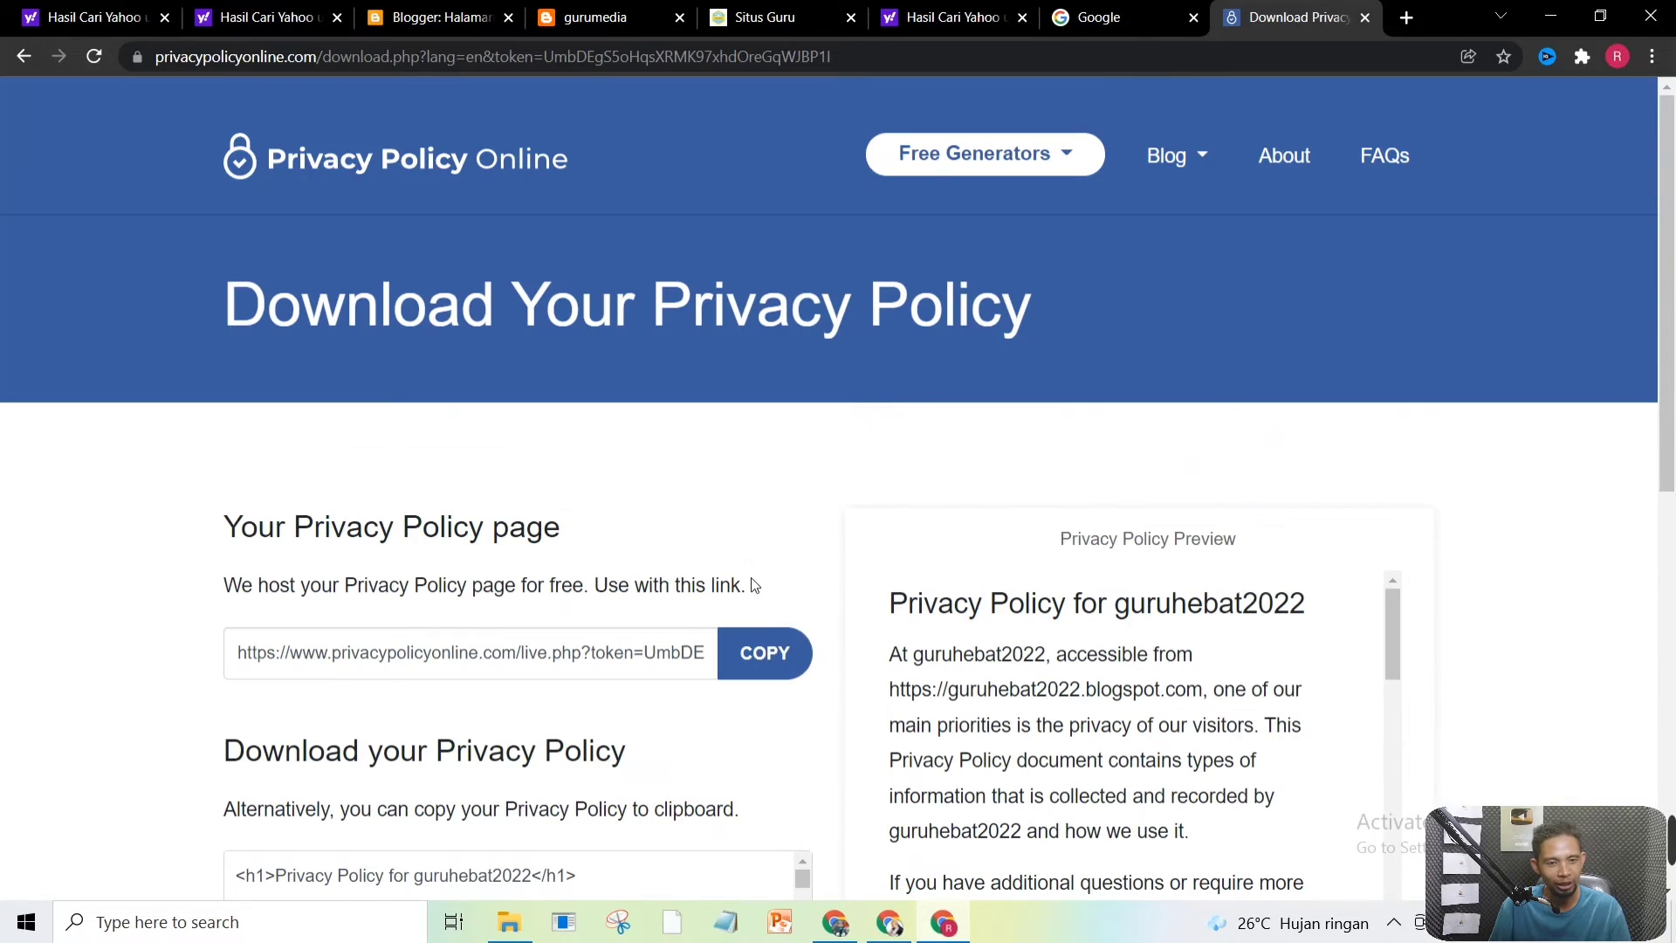
{"action": "left_click", "coordinate": [1074, 164]}
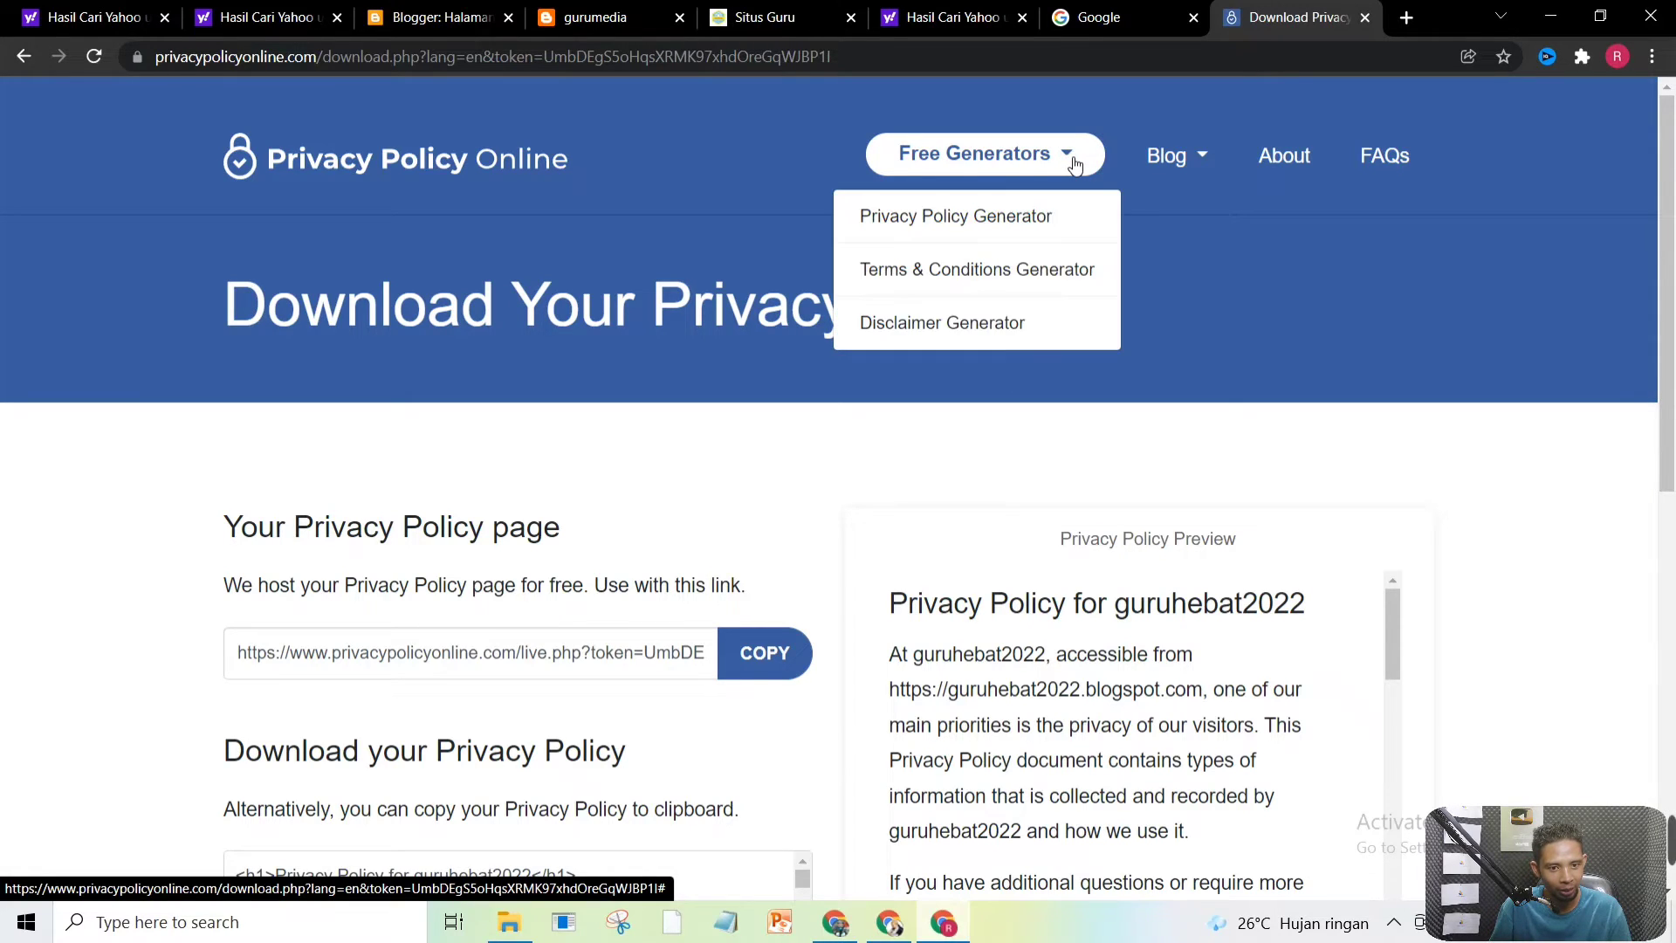
Step: Start the Disclaimer Generator with website name guruhebat2022 and the blog's URL
{"action": "left_click", "coordinate": [982, 334]}
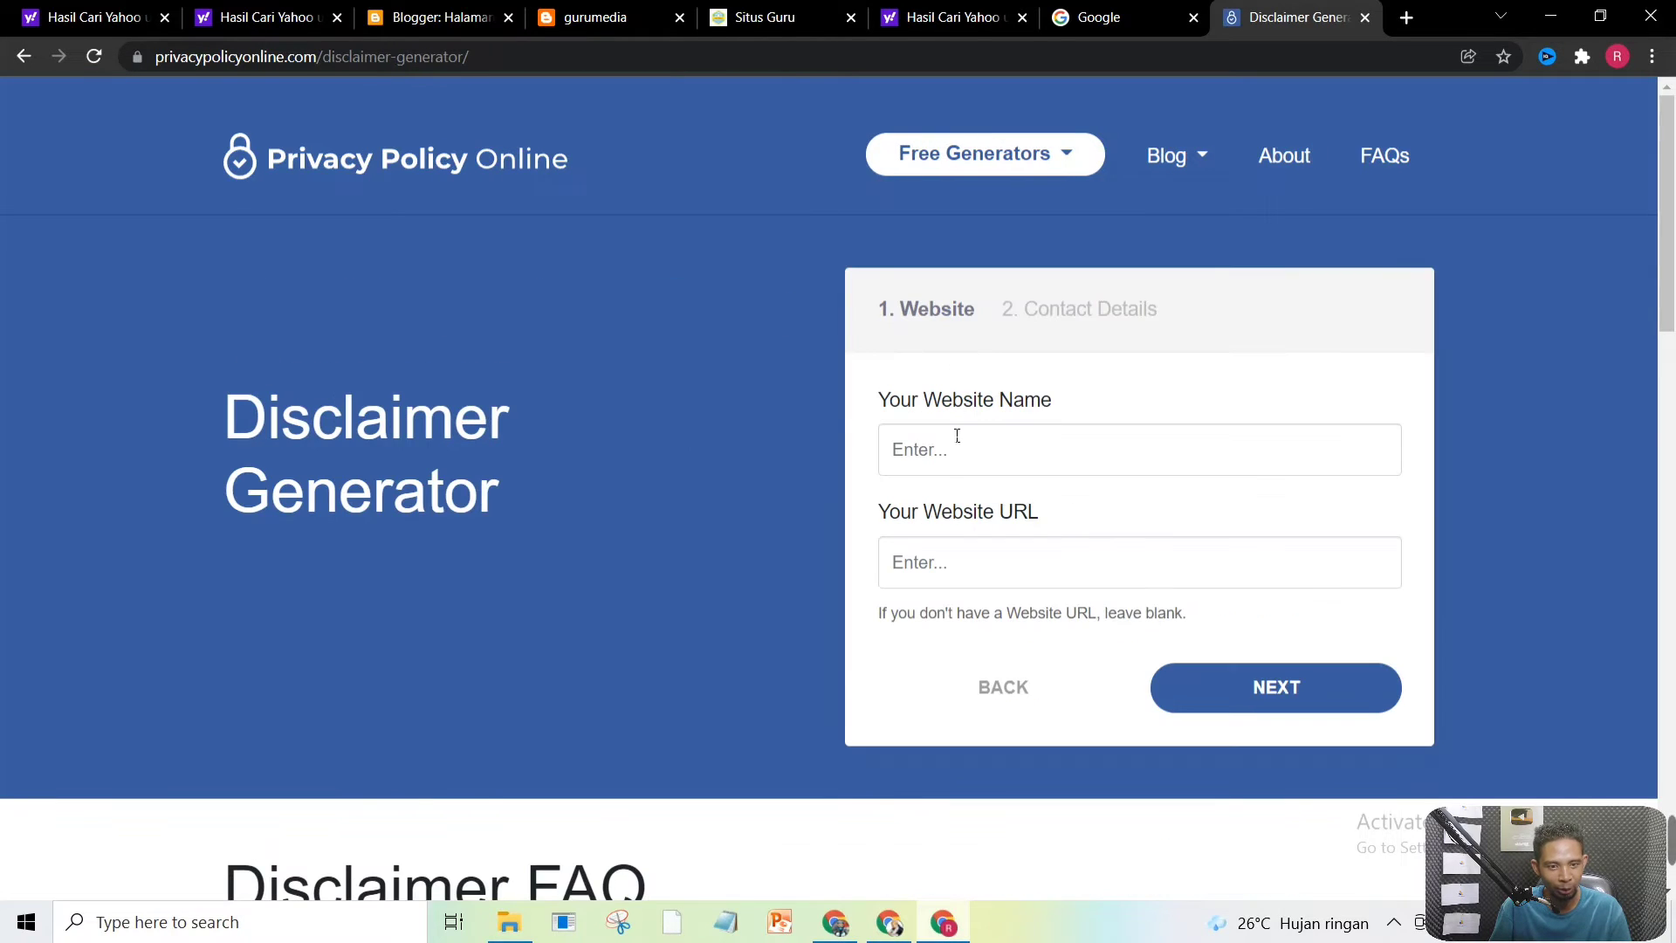
{"action": "left_click", "coordinate": [954, 451]}
{"action": "left_click", "coordinate": [942, 504]}
{"action": "left_click", "coordinate": [956, 577]}
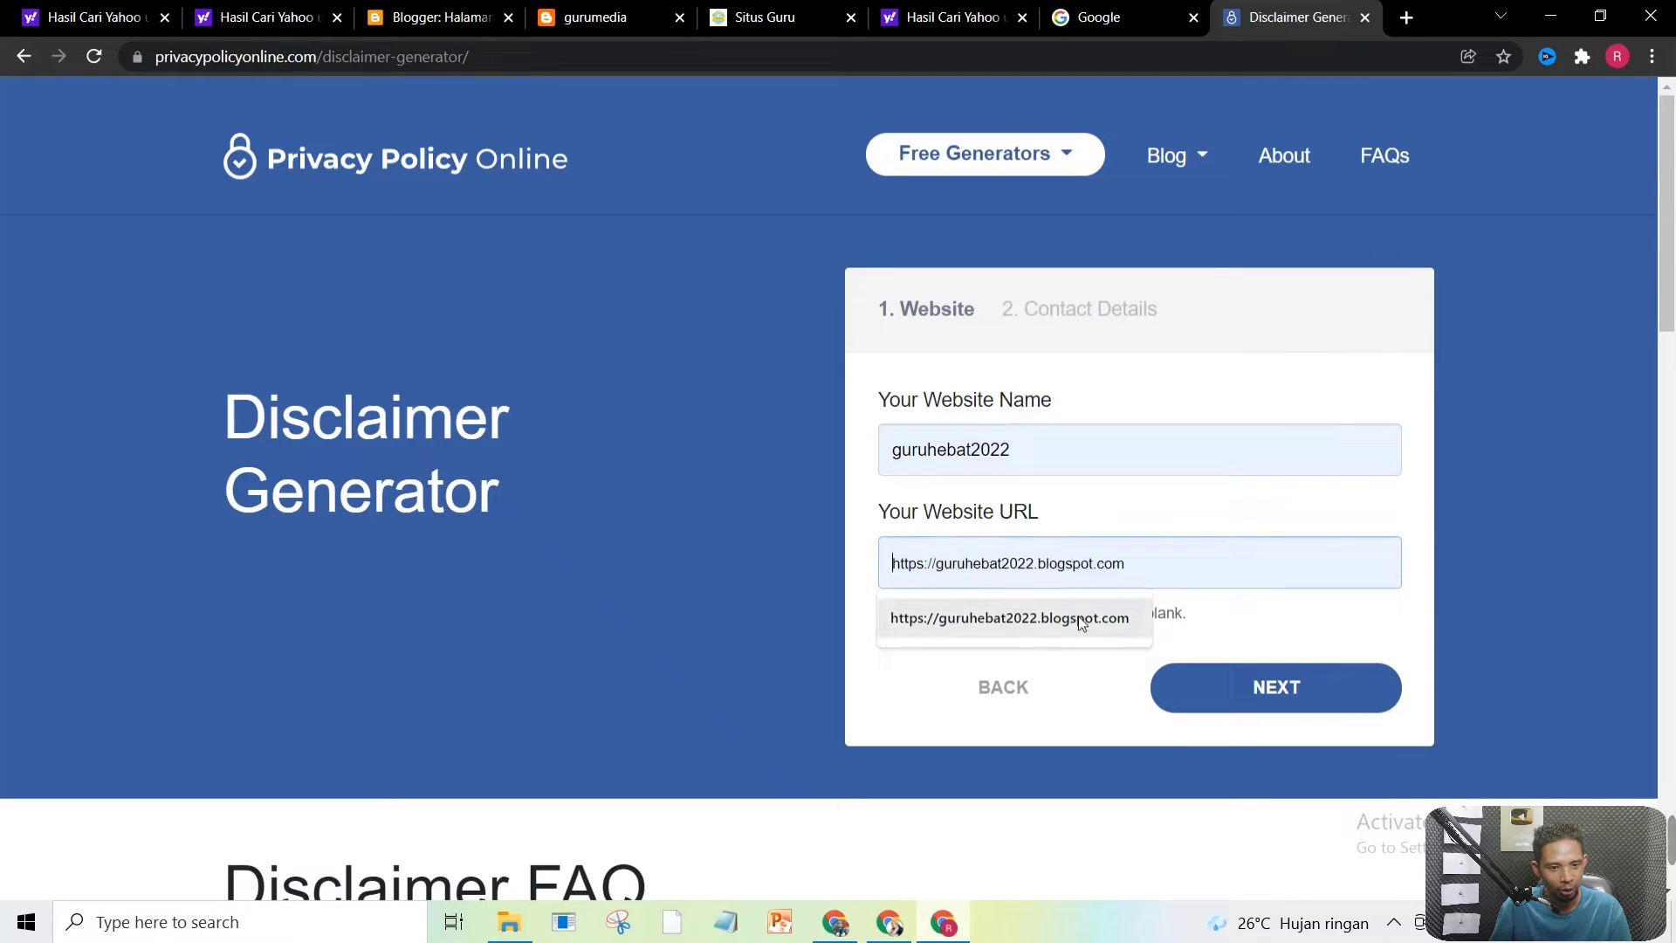
{"action": "left_click", "coordinate": [1024, 618]}
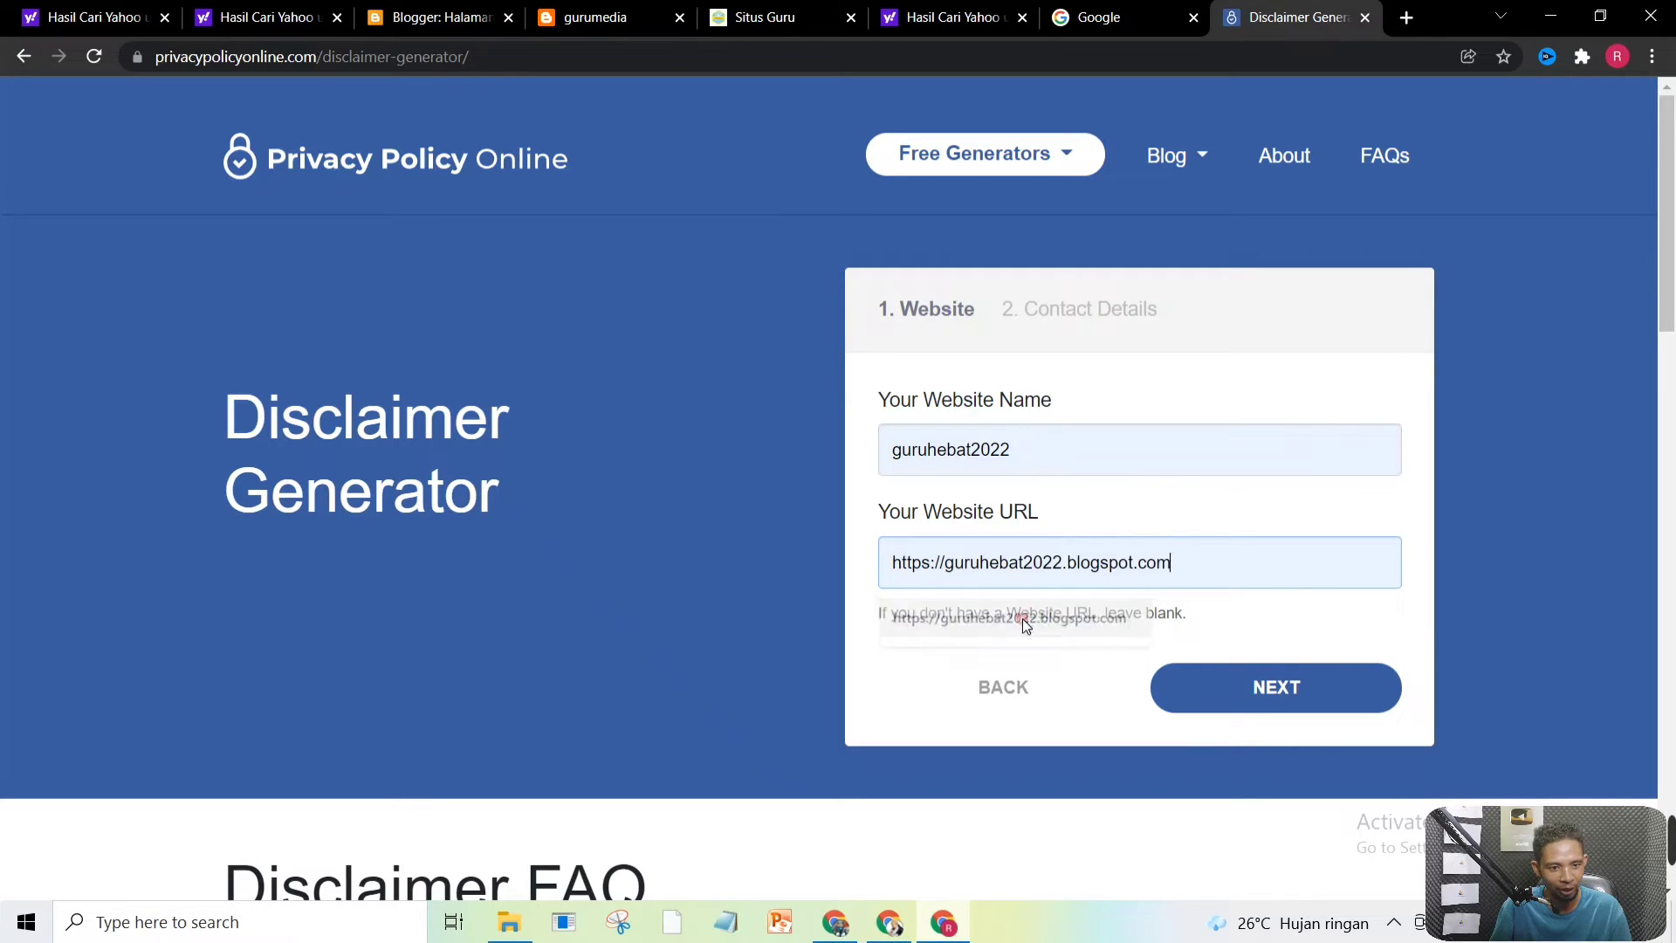
{"action": "left_click", "coordinate": [1345, 683]}
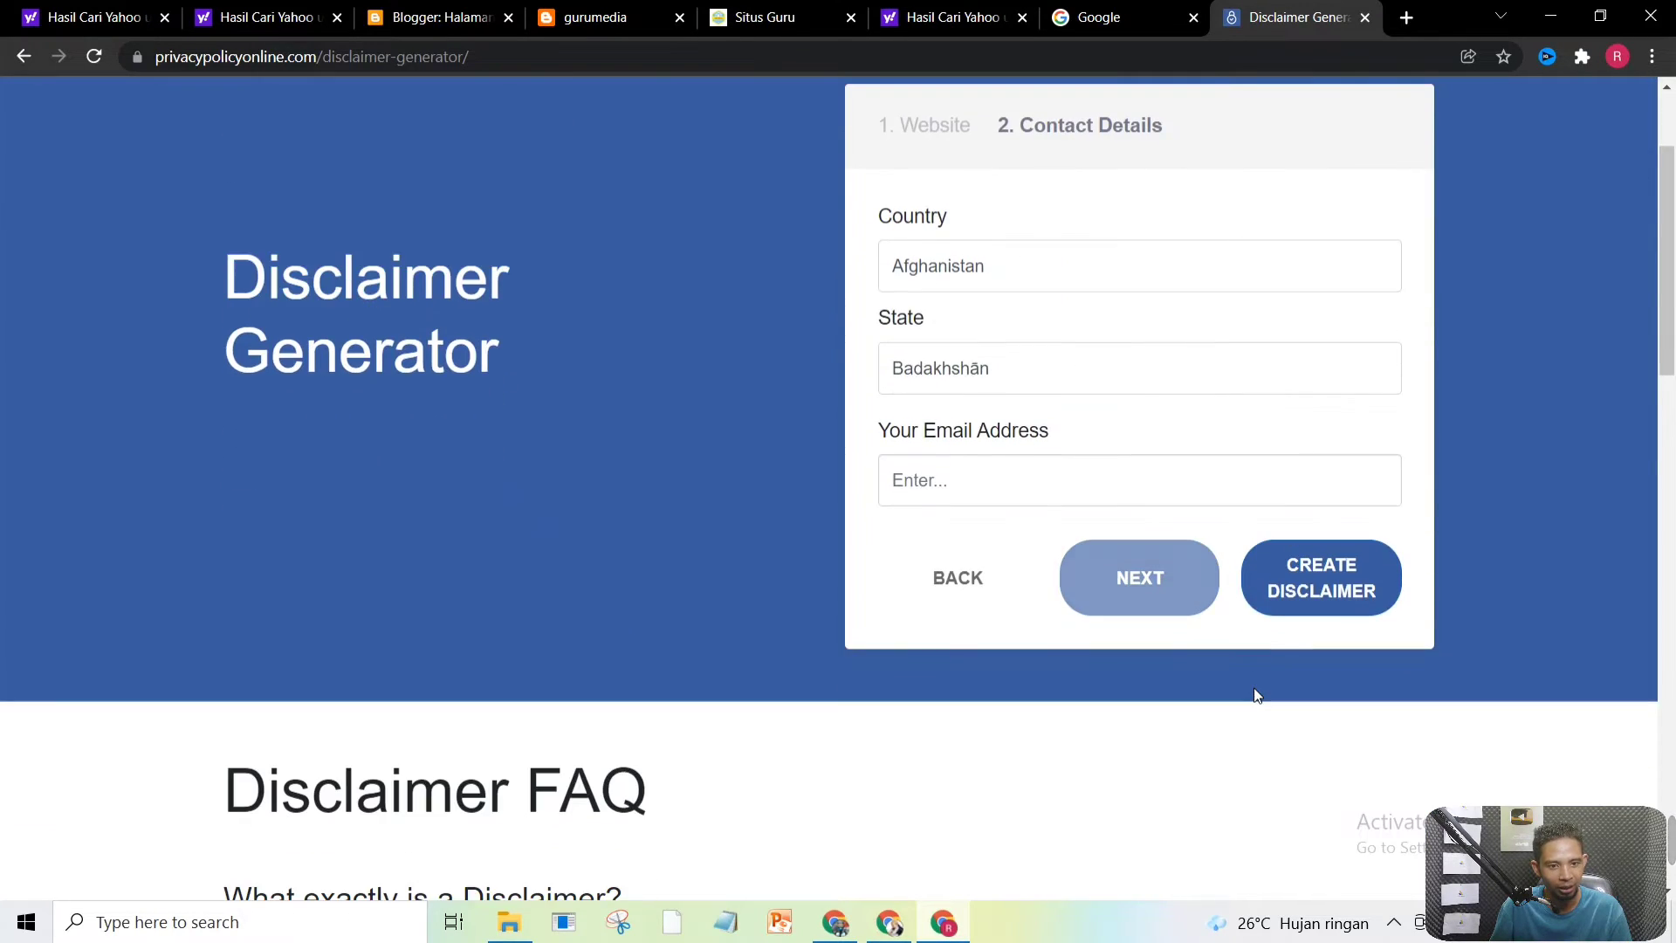
Step: Set the country to Indonesia and the state to Nusa Tenggara Barat, and fill in the contact email
{"action": "left_click", "coordinate": [980, 273]}
{"action": "scroll", "coordinate": [981, 499], "scroll_direction": "down", "scroll_amount": 15}
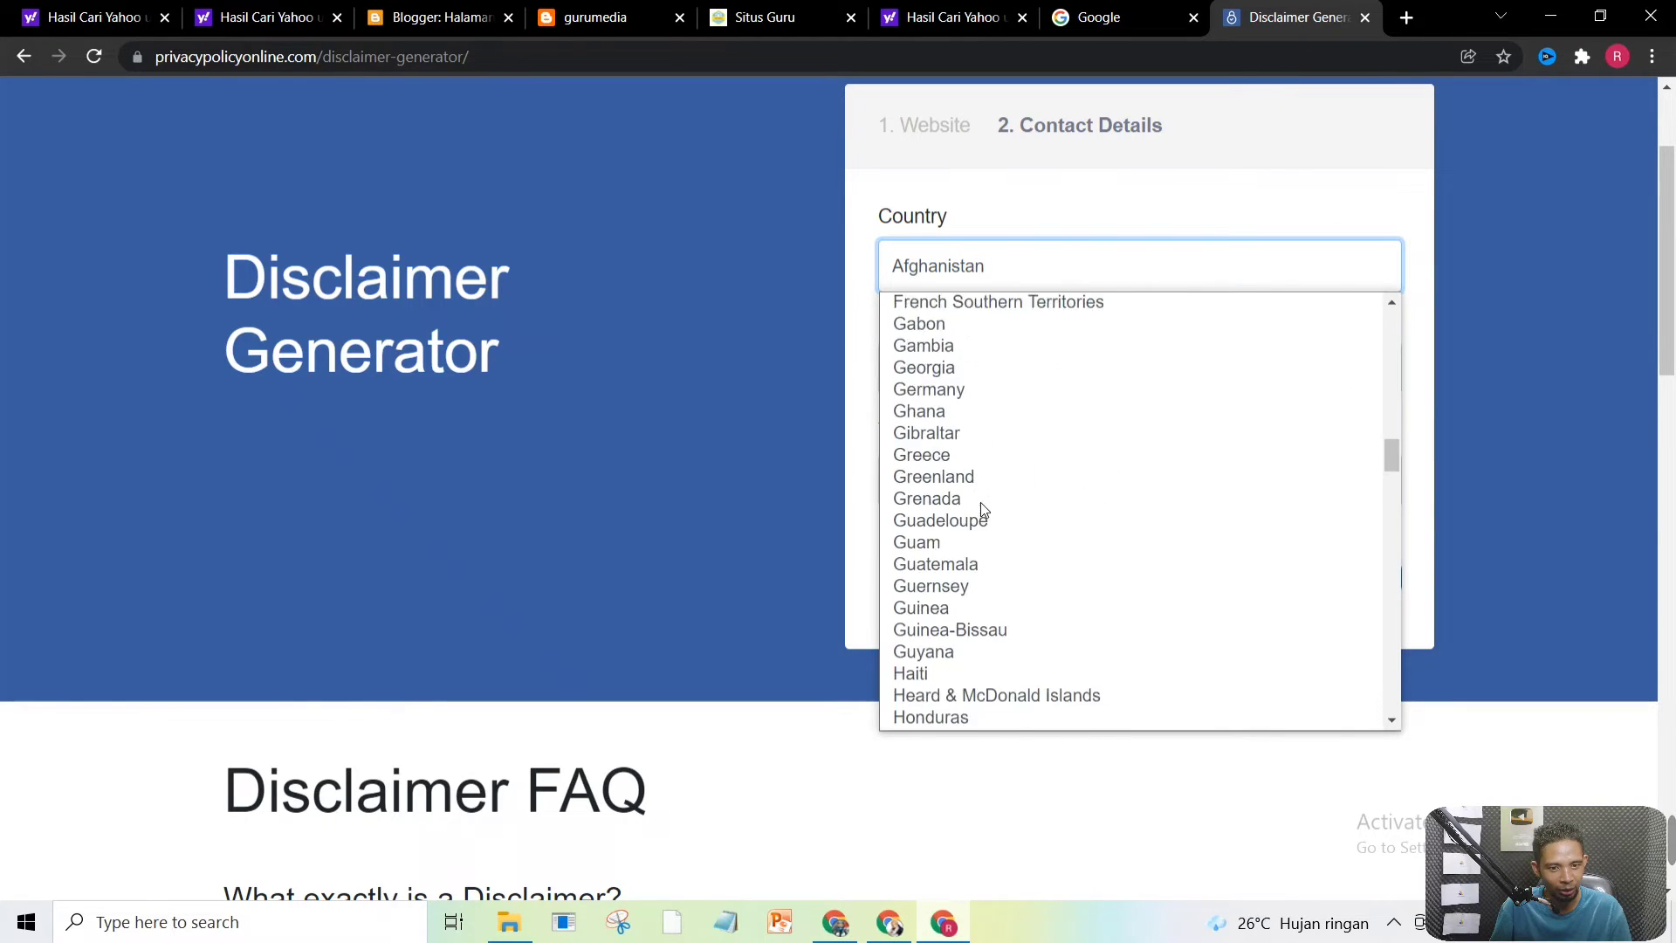
{"action": "scroll", "coordinate": [981, 506], "scroll_direction": "down", "scroll_amount": 5}
{"action": "left_click", "coordinate": [991, 390]}
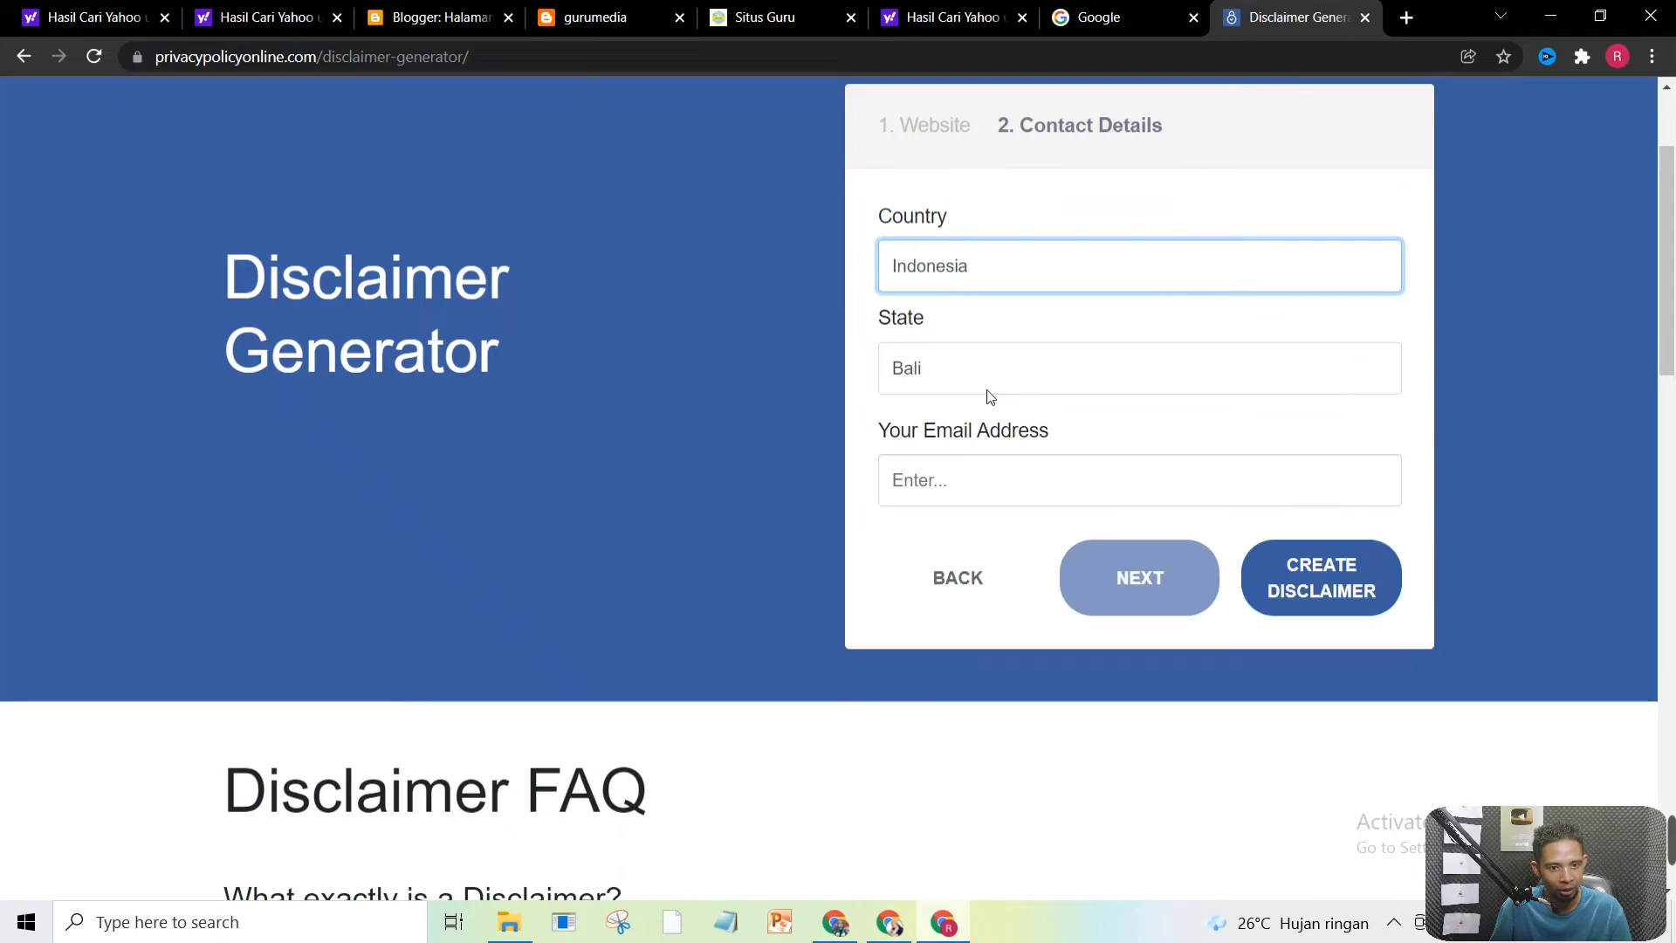
{"action": "left_click", "coordinate": [982, 378]}
{"action": "scroll", "coordinate": [1040, 672], "scroll_direction": "down", "scroll_amount": 2}
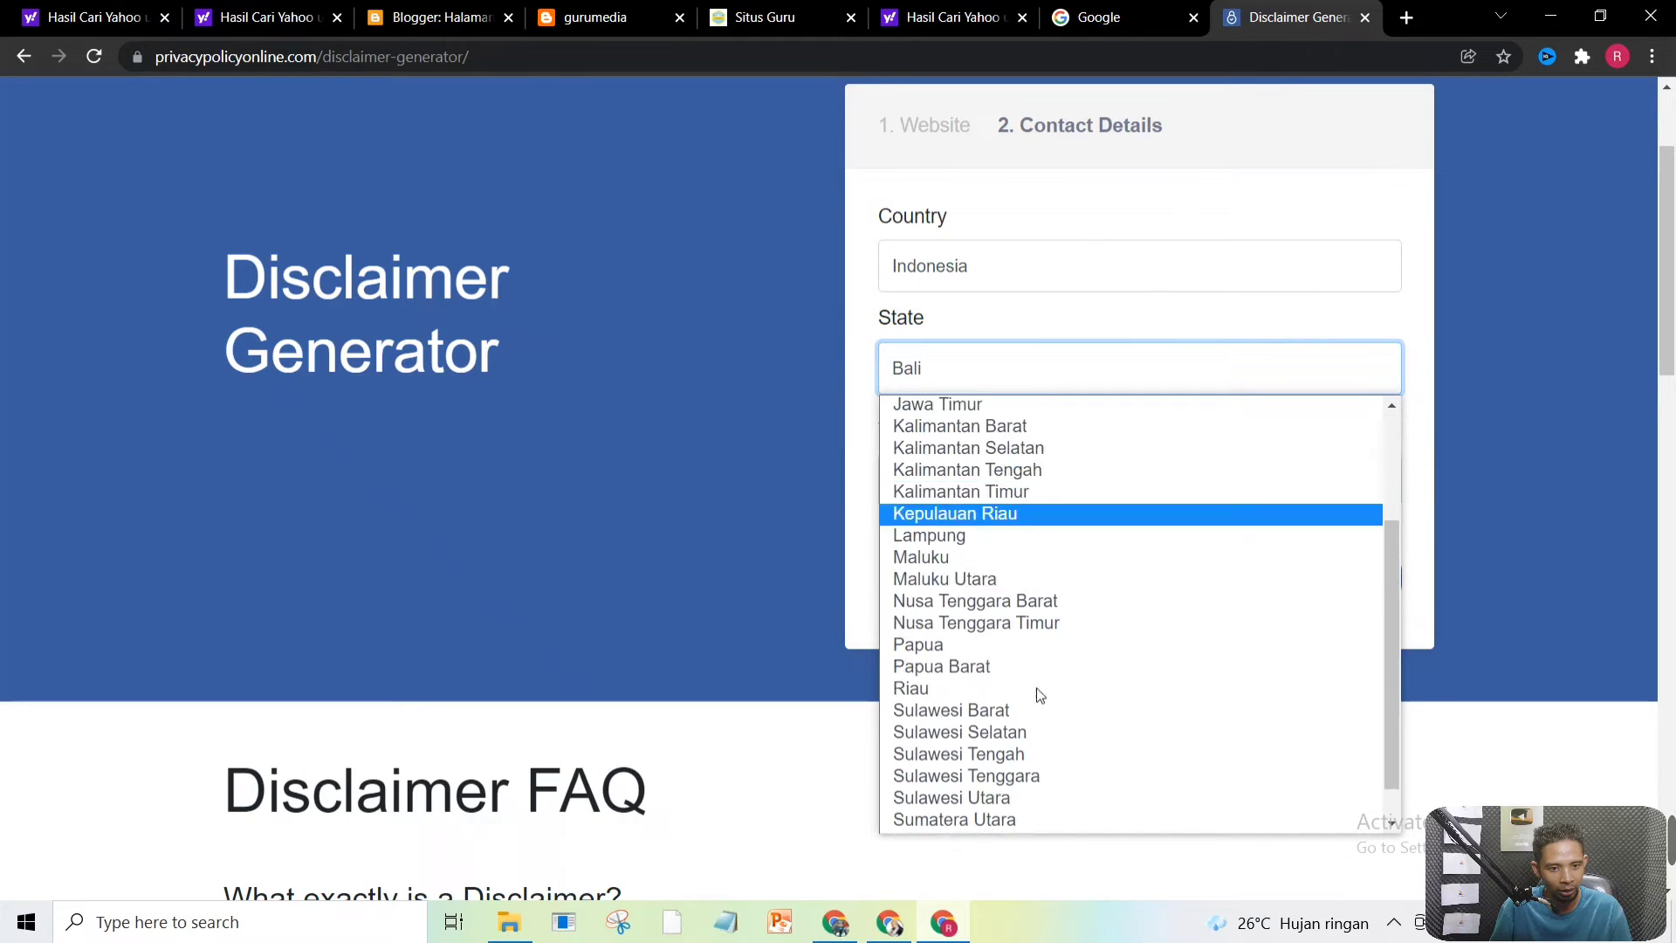
{"action": "left_click", "coordinate": [1065, 559]}
{"action": "left_click", "coordinate": [1056, 489]}
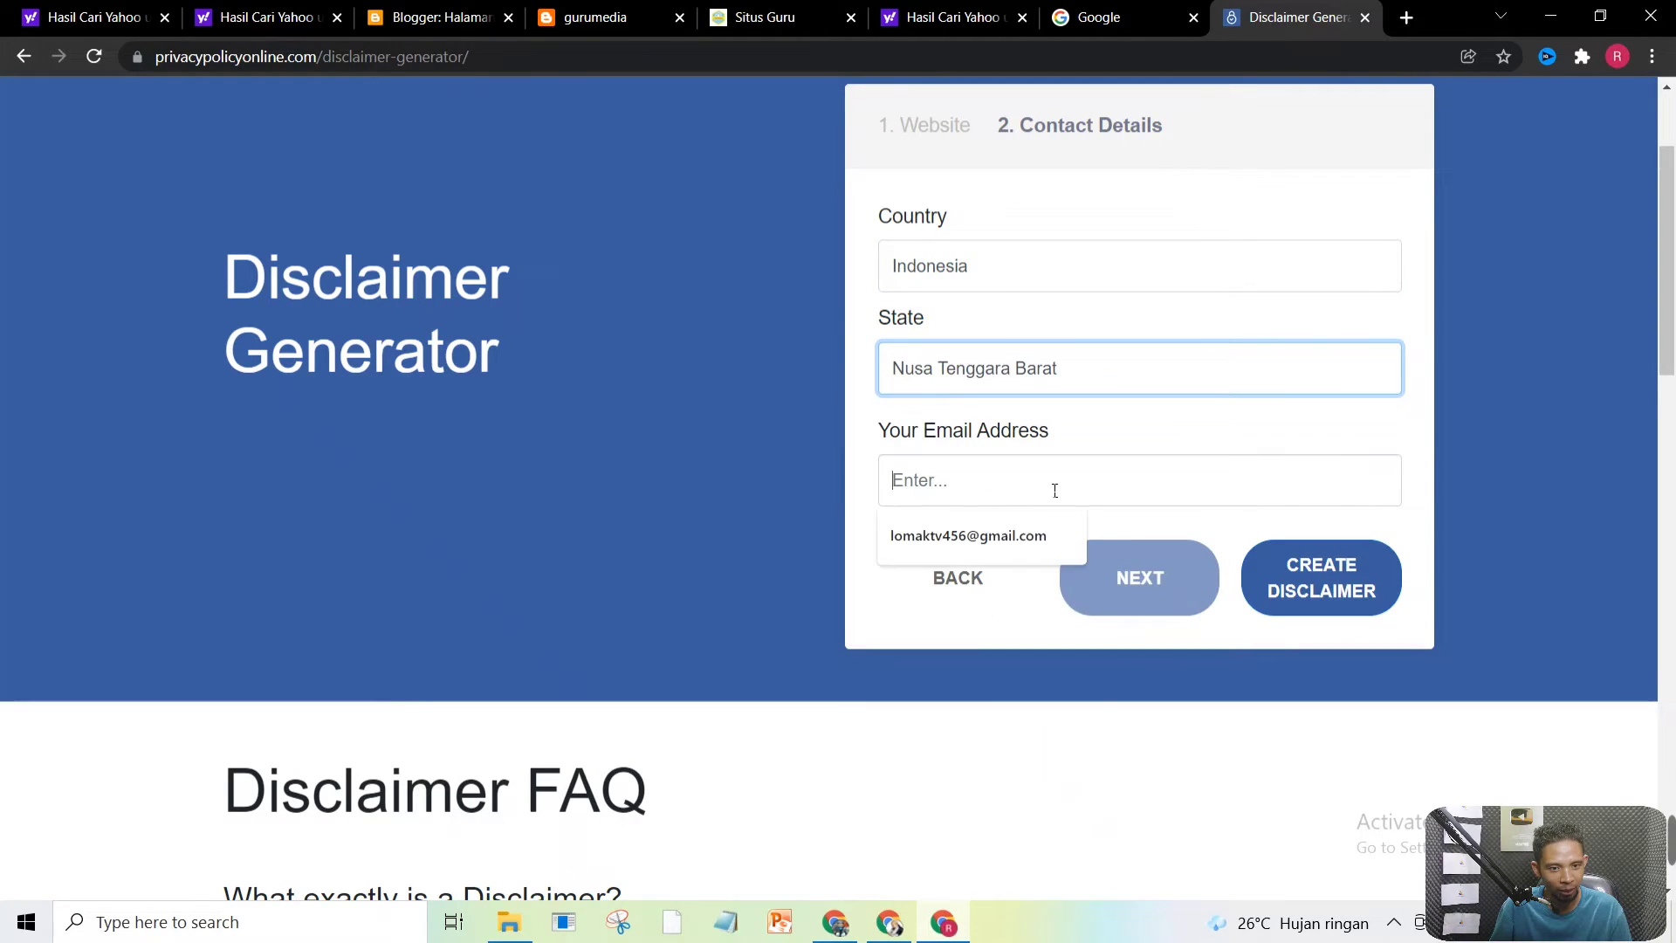
{"action": "left_click", "coordinate": [1014, 535]}
{"action": "scroll", "coordinate": [1047, 448], "scroll_direction": "up", "scroll_amount": 1}
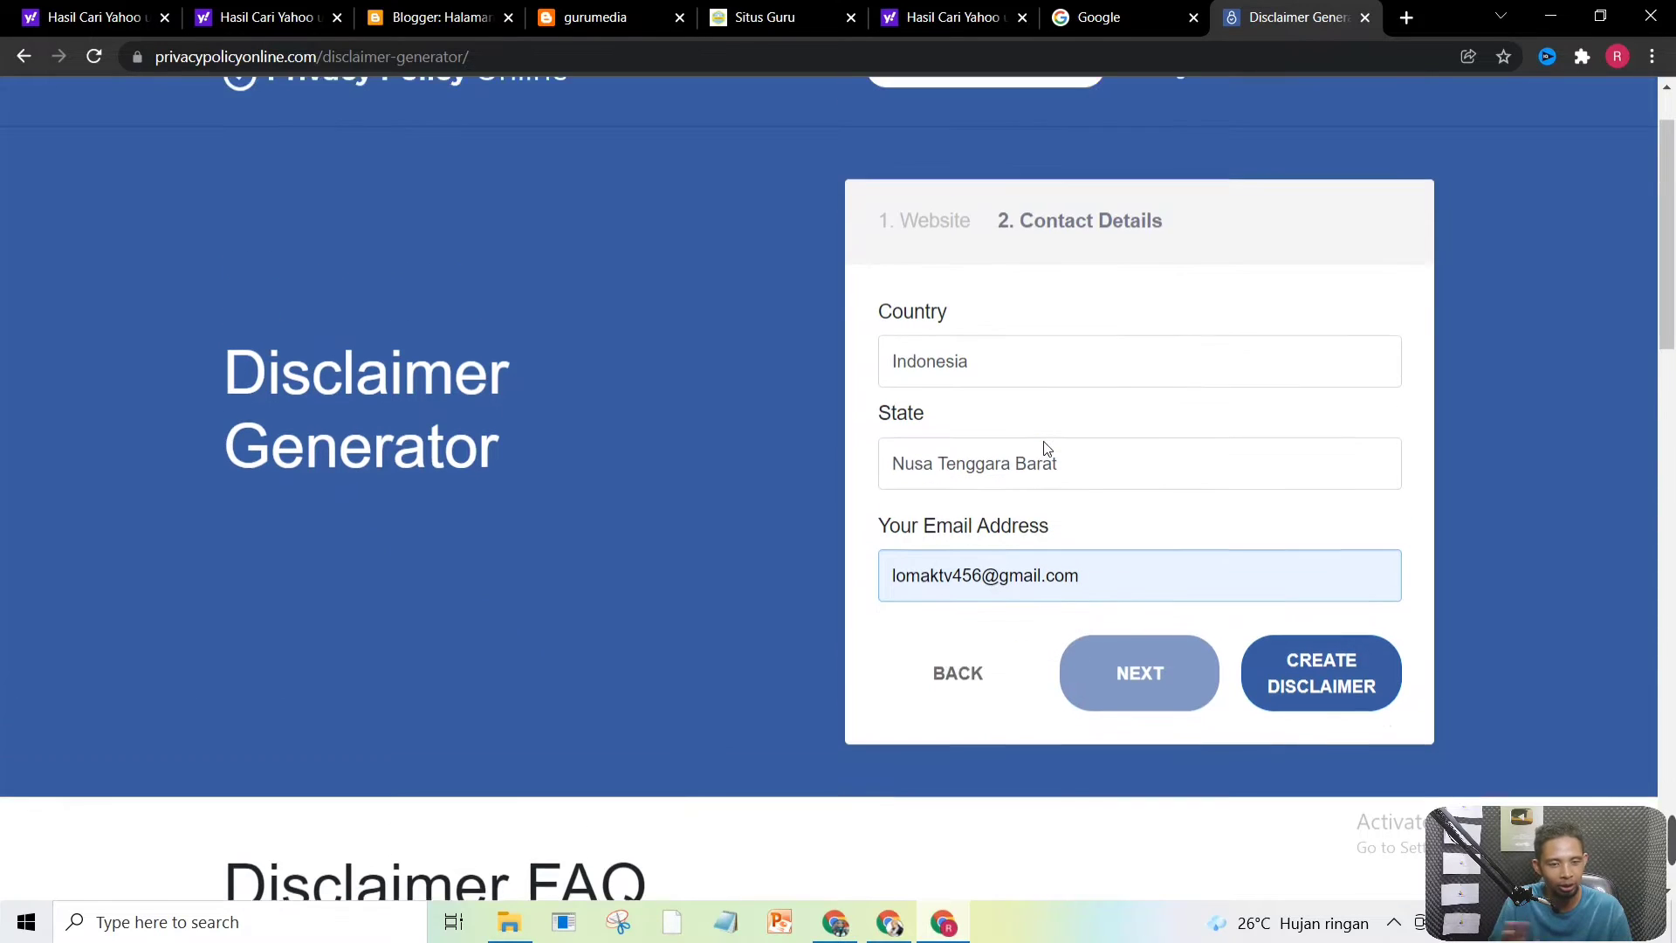
{"action": "scroll", "coordinate": [1047, 448], "scroll_direction": "up", "scroll_amount": 1}
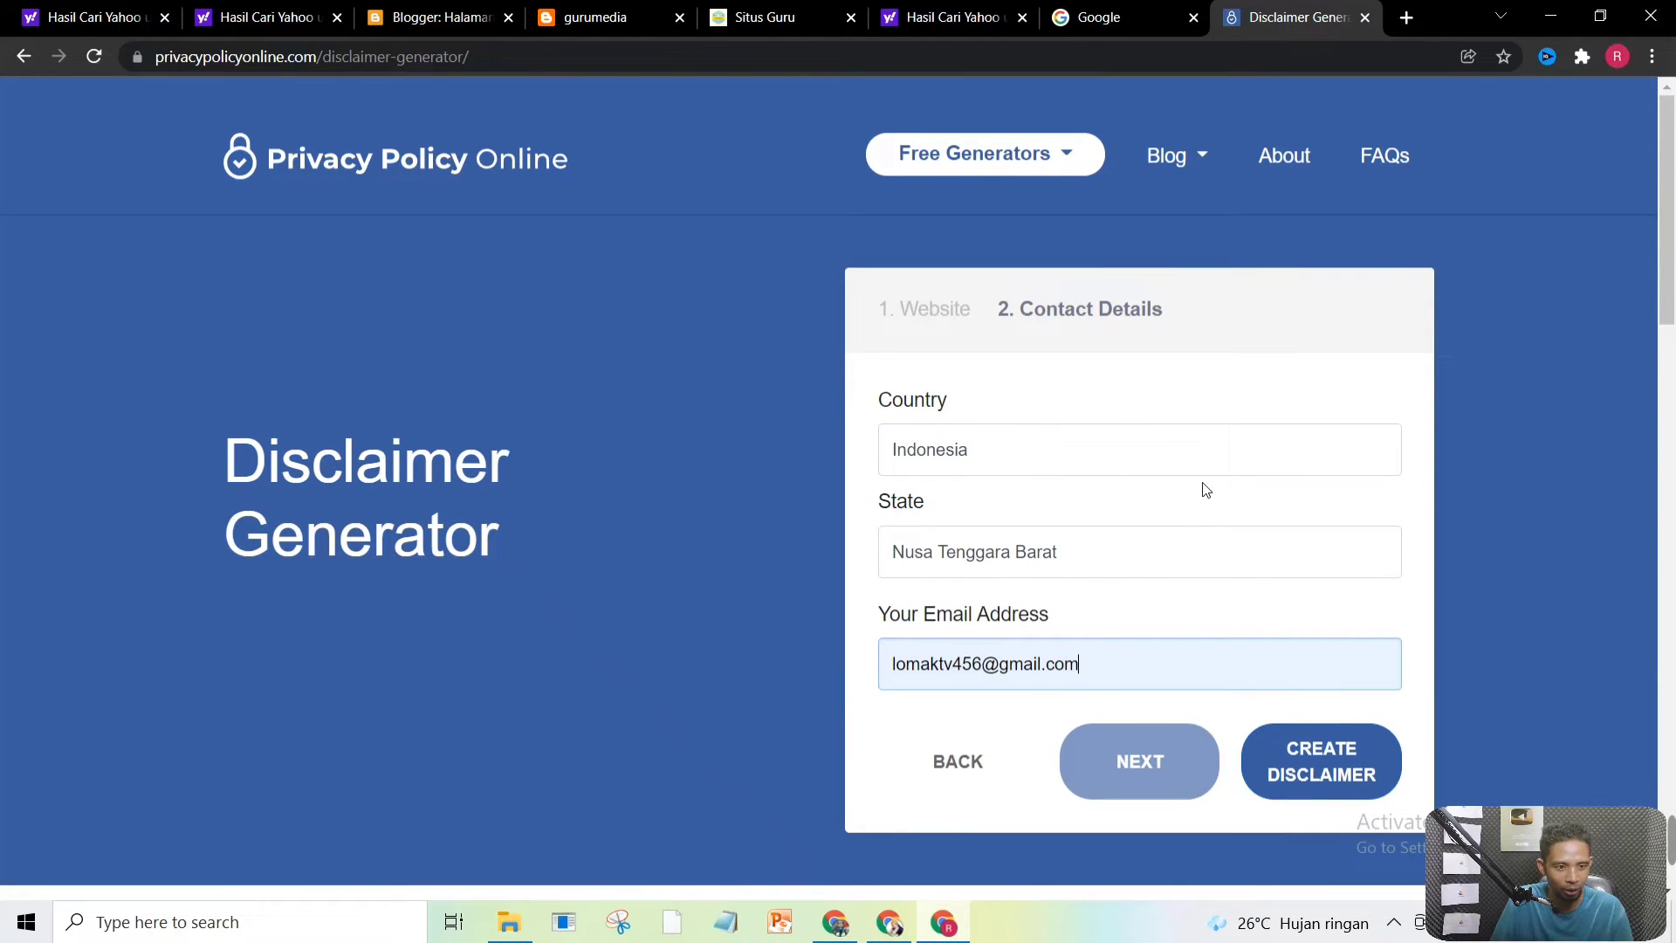
{"action": "scroll", "coordinate": [1205, 488], "scroll_direction": "down", "scroll_amount": 3}
Step: Generate the disclaimer and copy its HTML to the clipboard
{"action": "left_click", "coordinate": [1317, 450]}
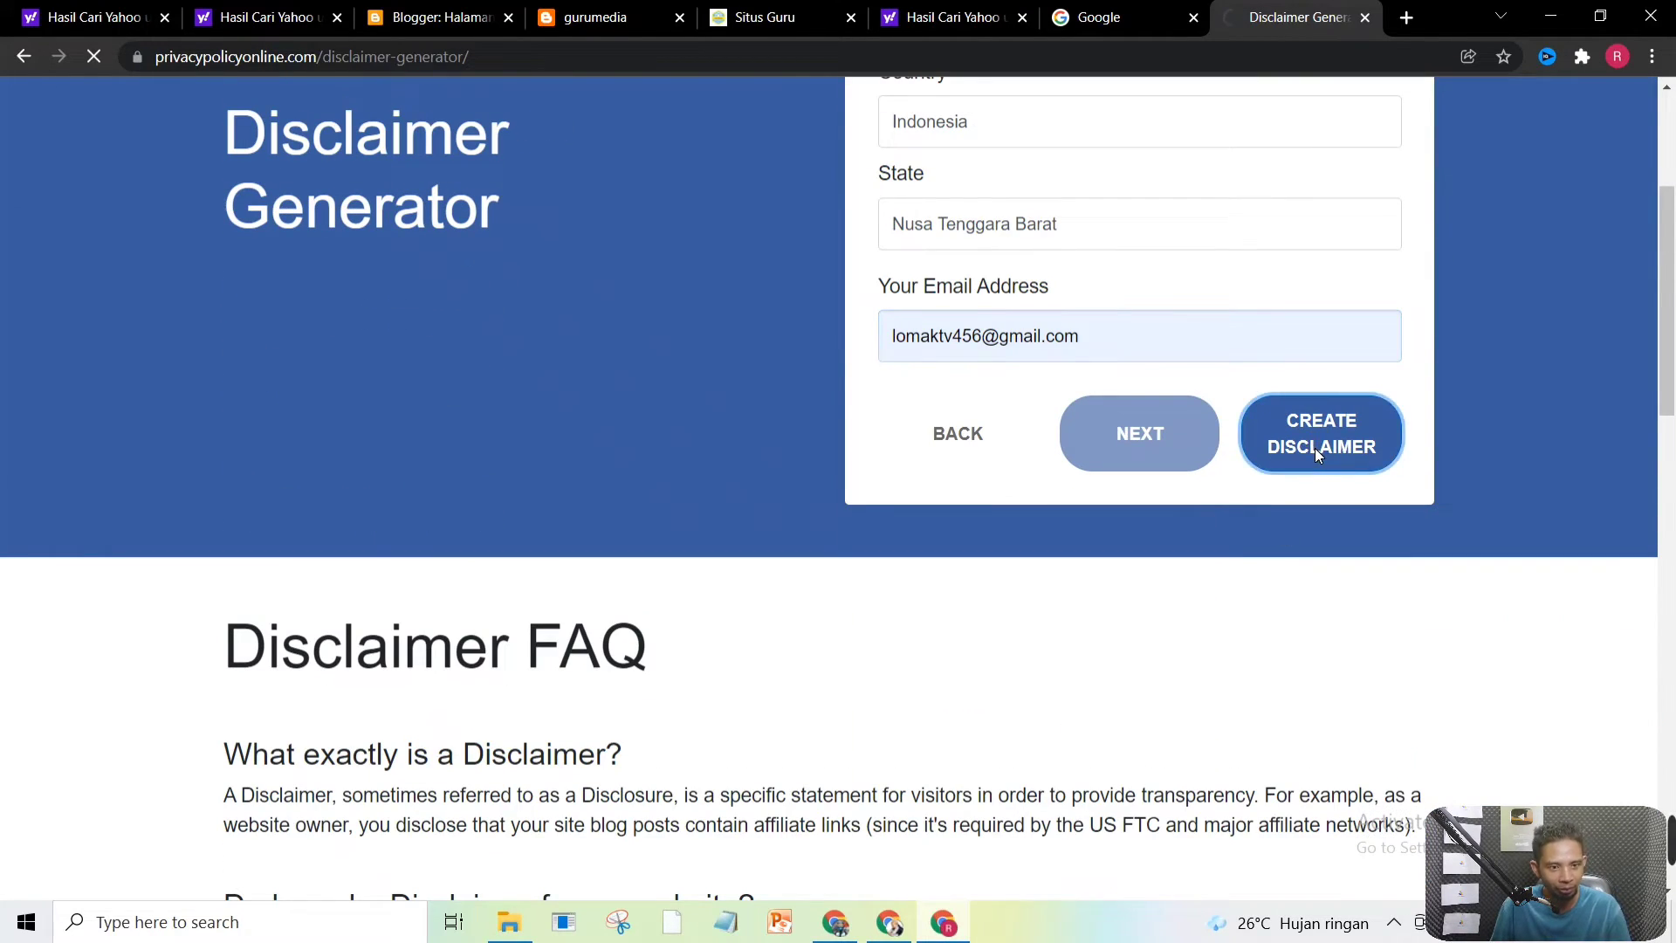
{"action": "scroll", "coordinate": [656, 639], "scroll_direction": "down", "scroll_amount": 5}
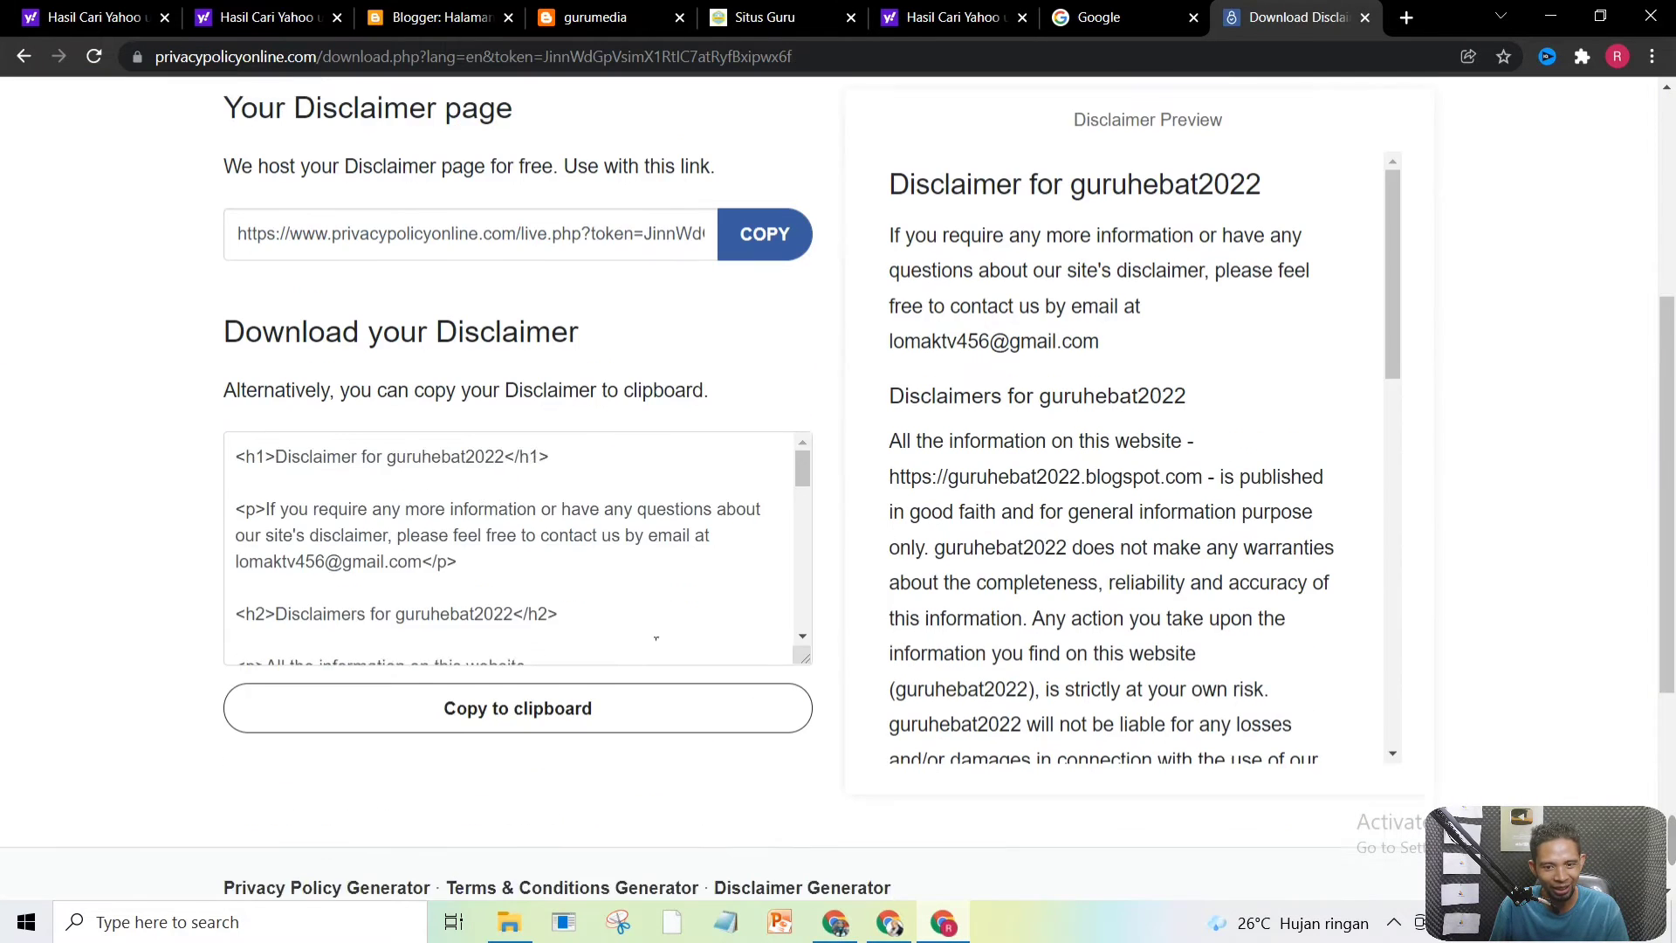
{"action": "scroll", "coordinate": [656, 638], "scroll_direction": "down", "scroll_amount": 2}
{"action": "left_click", "coordinate": [694, 691]}
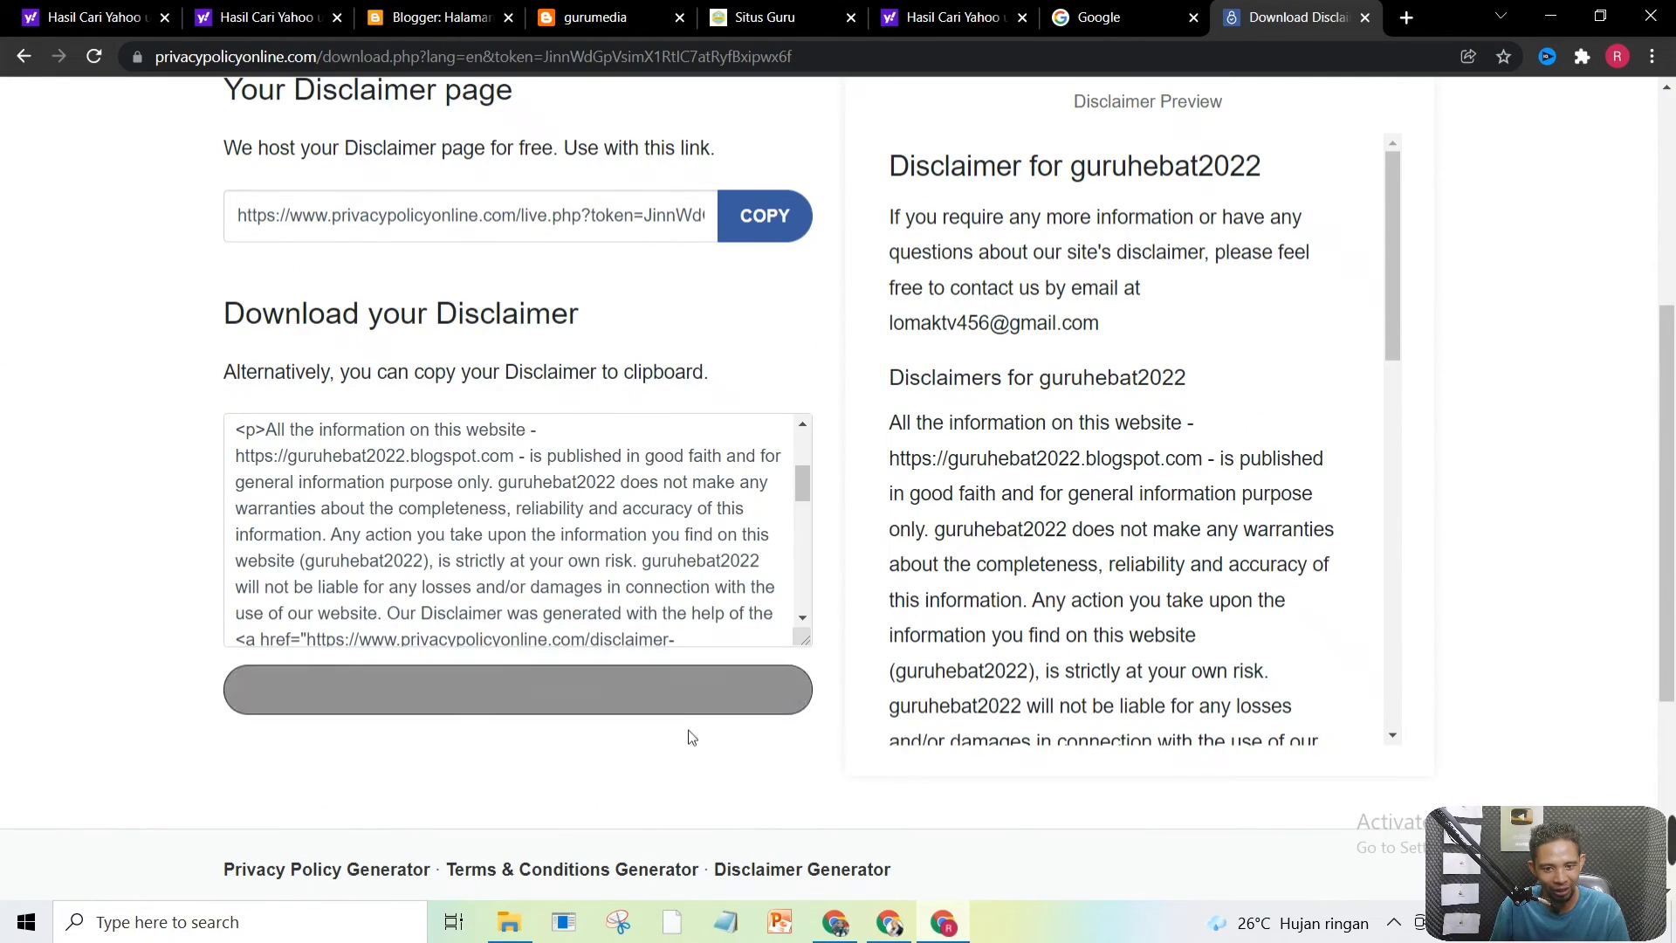
{"action": "left_click", "coordinate": [594, 705]}
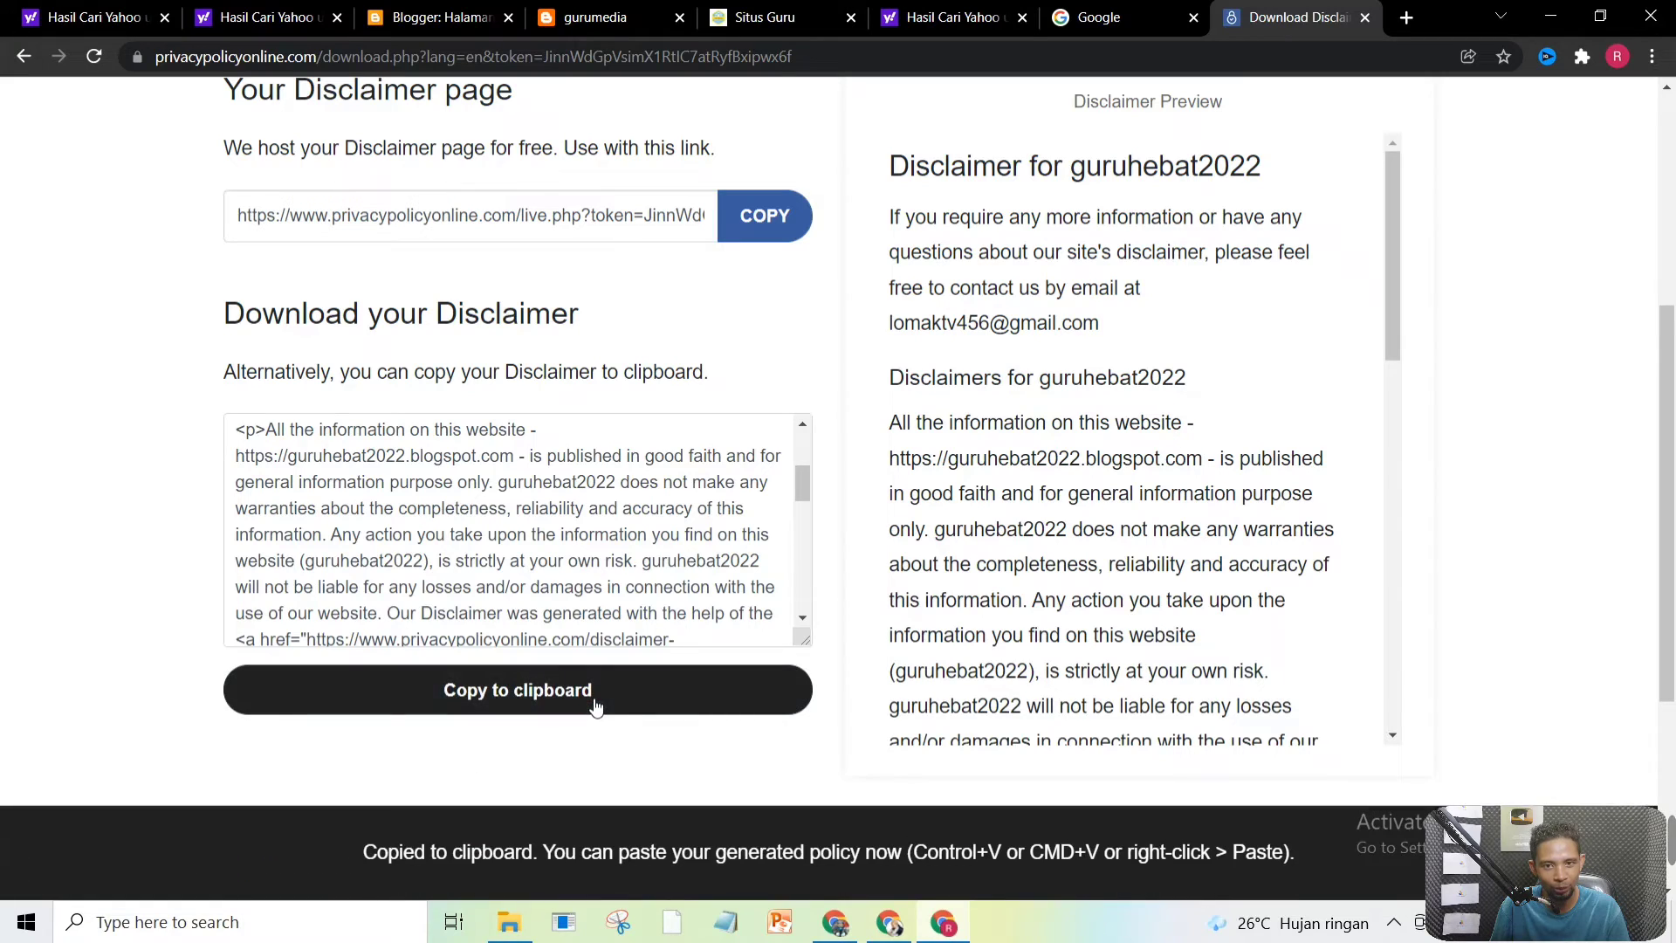
{"action": "left_click", "coordinate": [432, 19]}
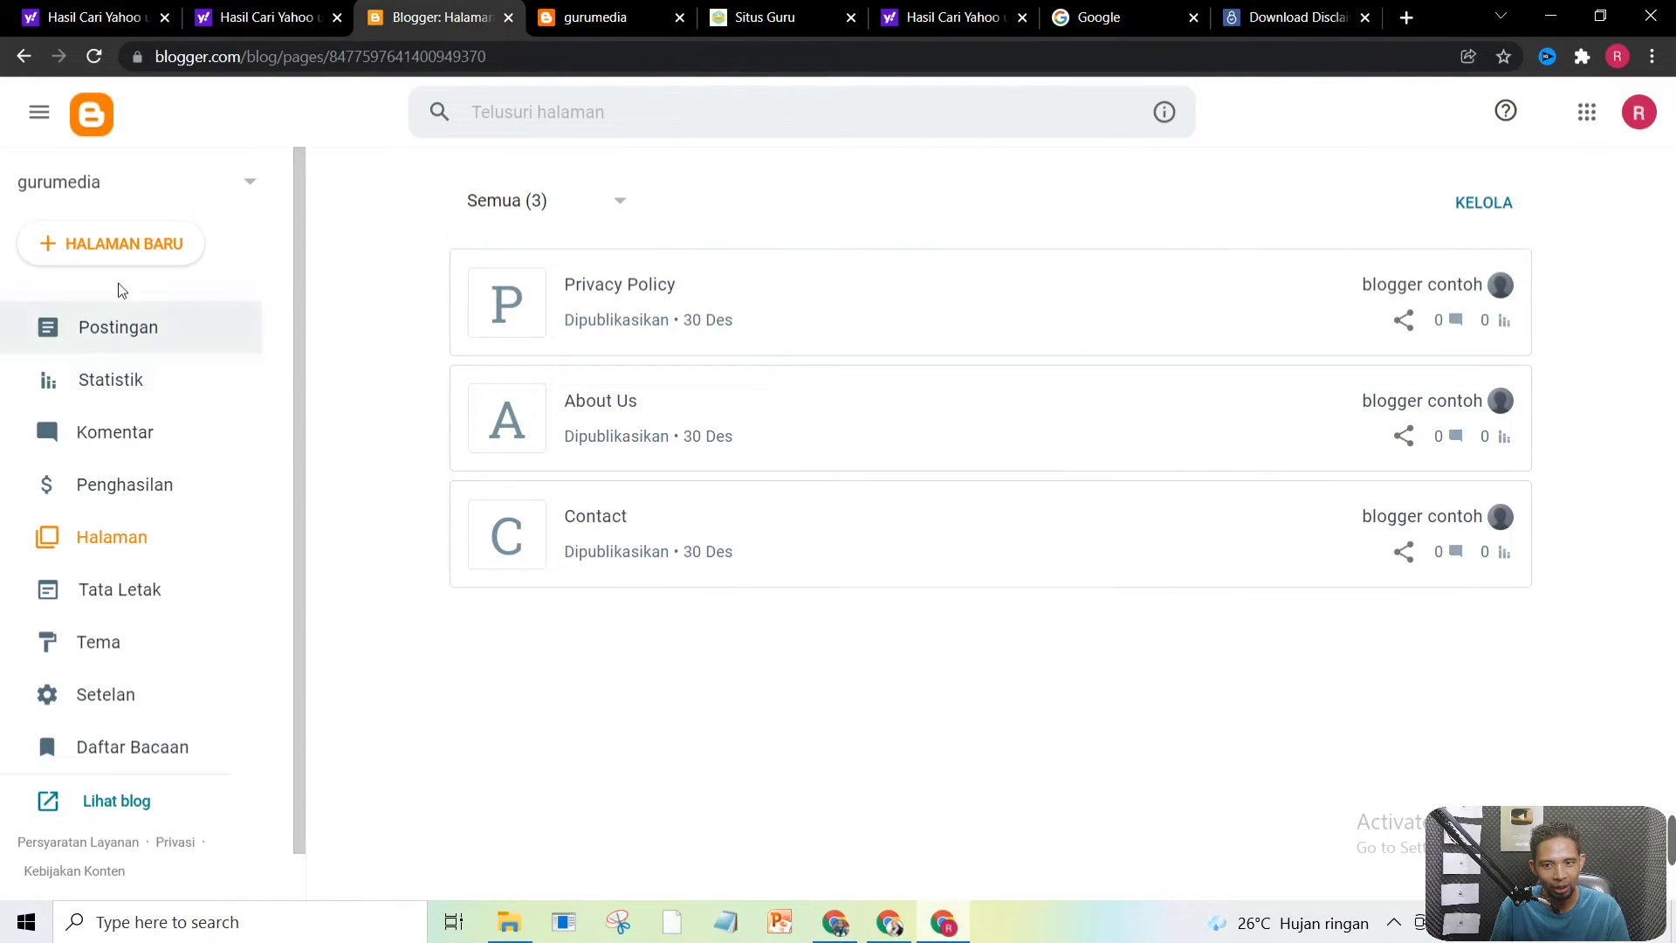
Step: Create a new page and replace its HTML with the pasted disclaimer code
{"action": "left_click", "coordinate": [147, 253]}
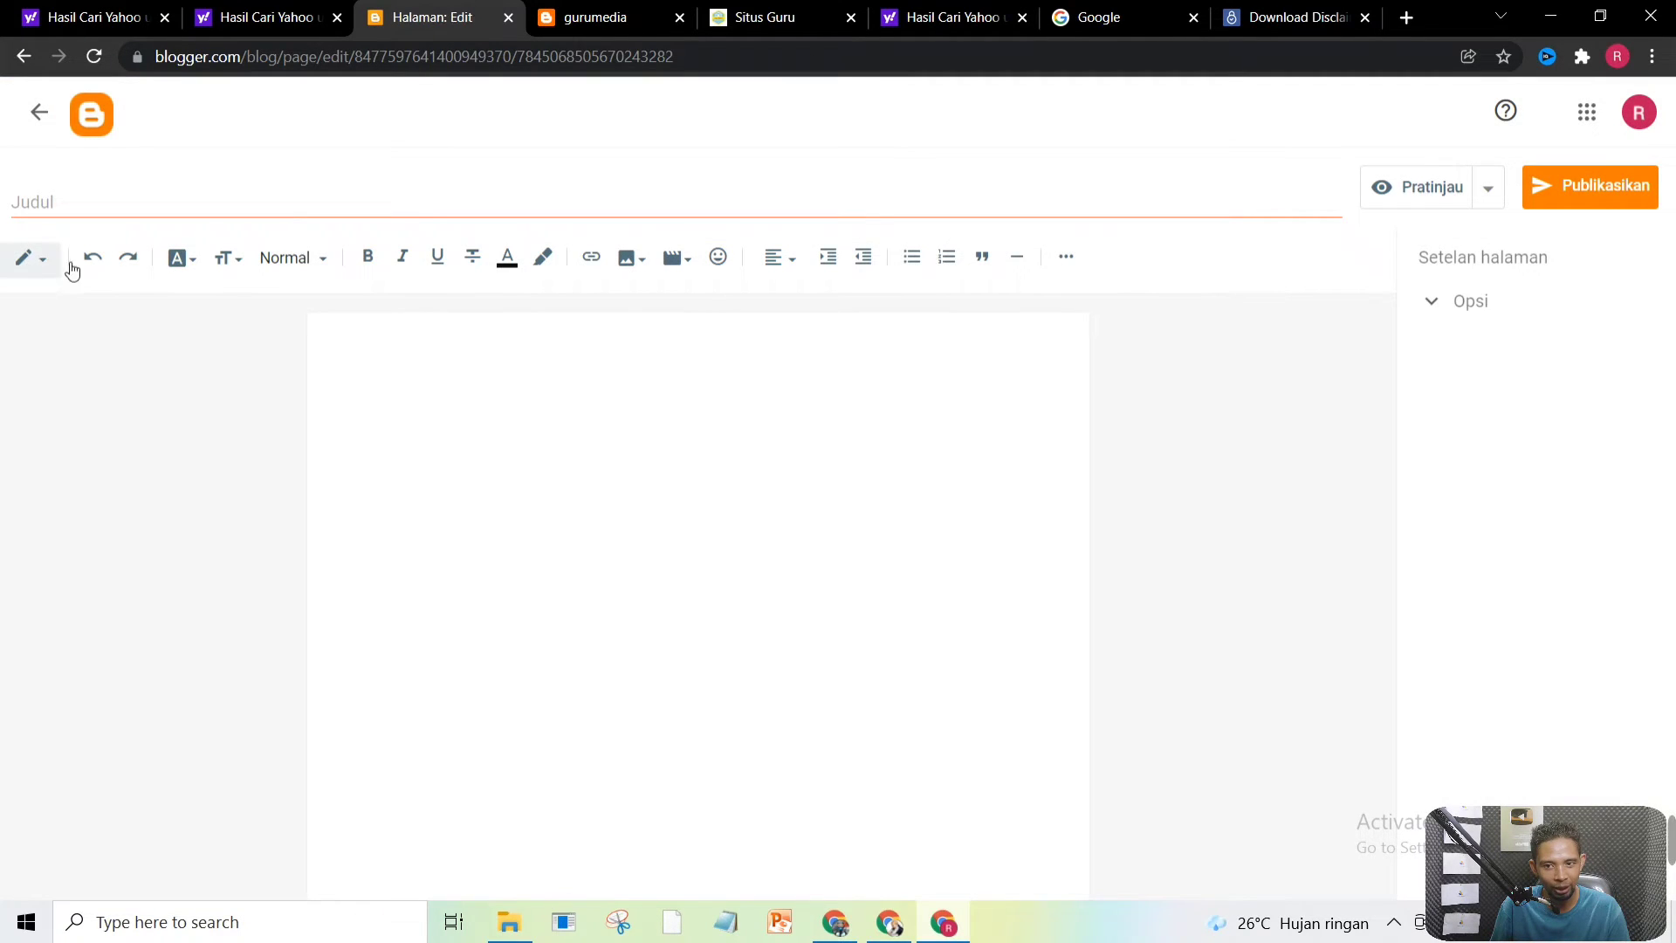
{"action": "left_click", "coordinate": [51, 273]}
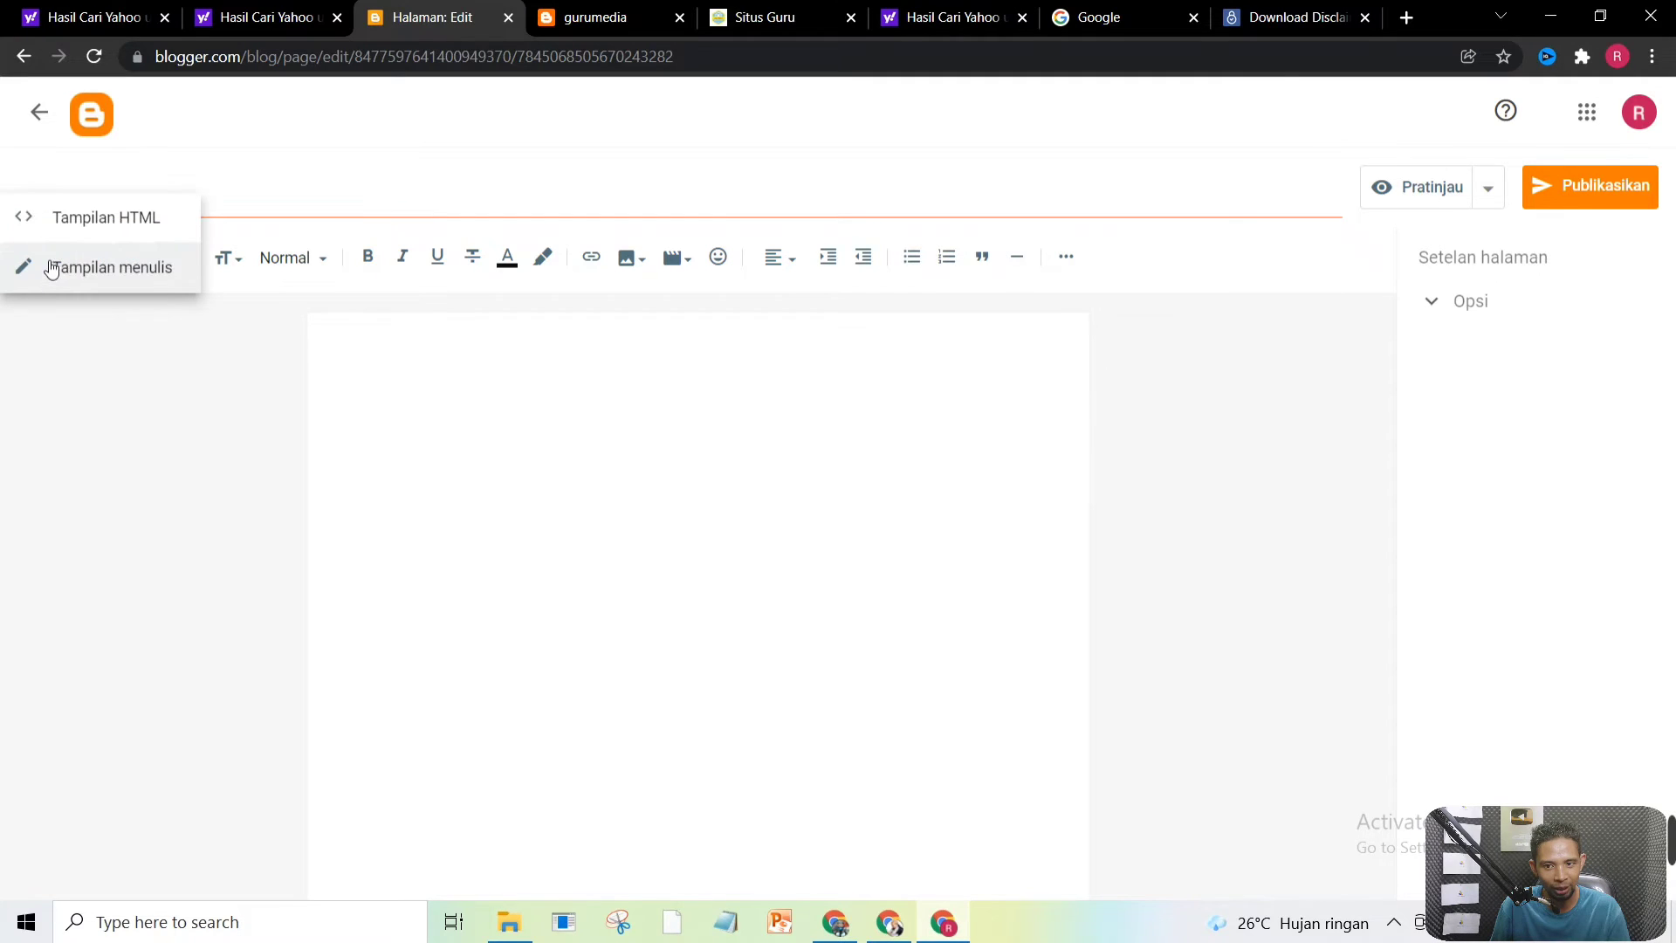
{"action": "left_click", "coordinate": [95, 226]}
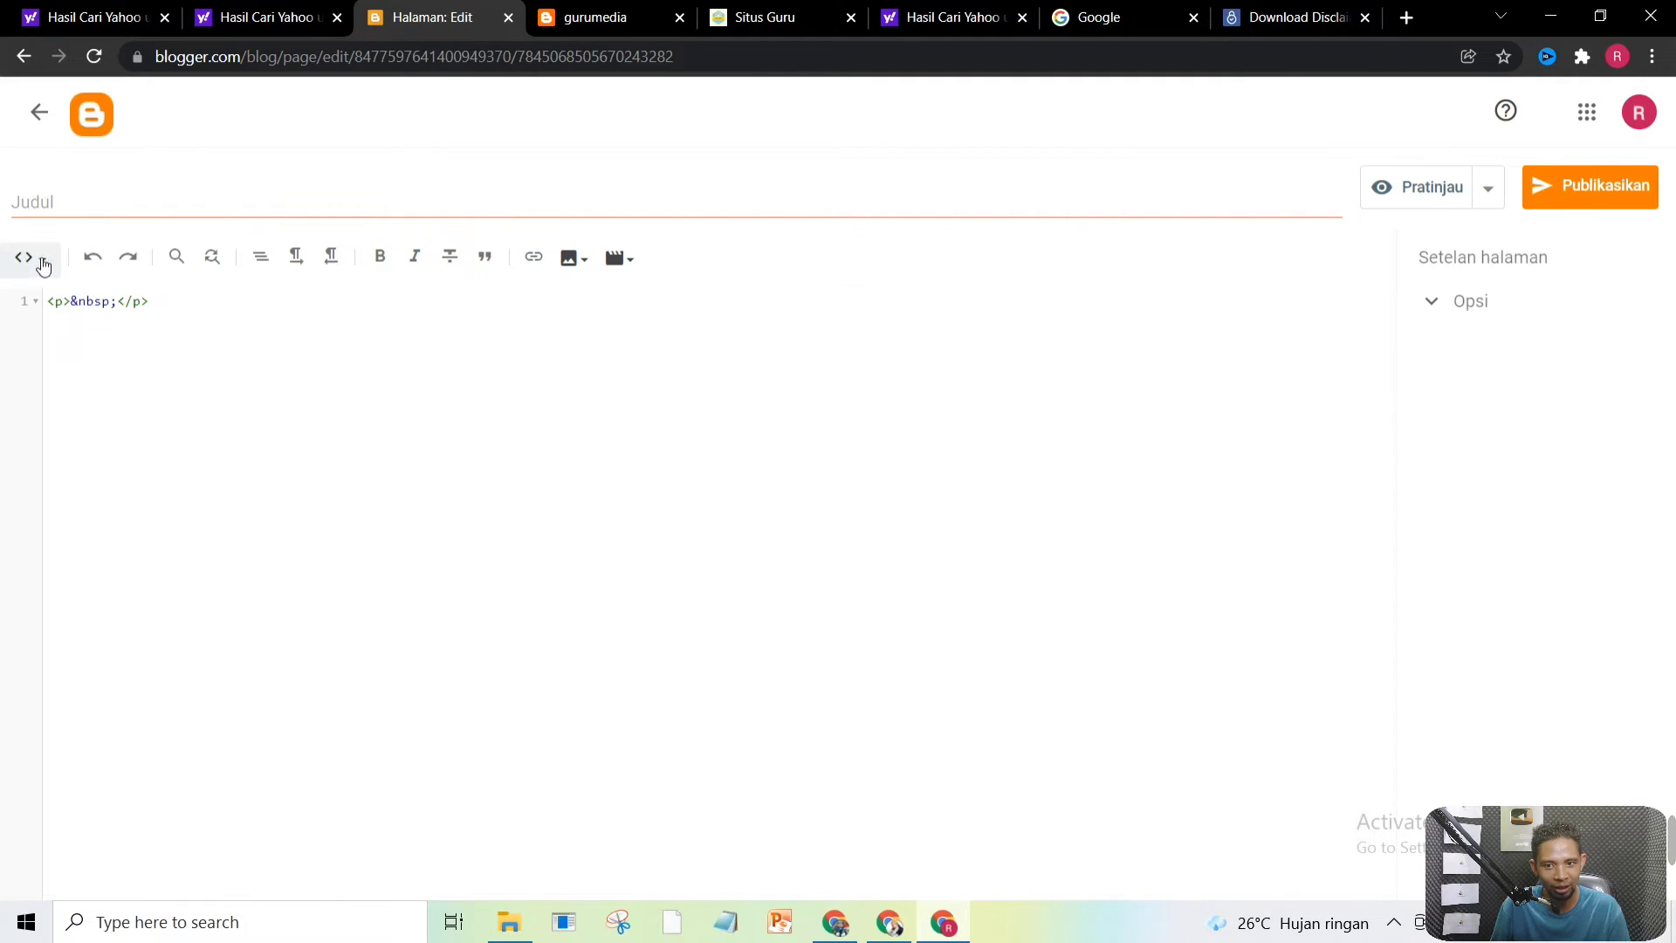
{"action": "key", "text": "ctrl+a"}
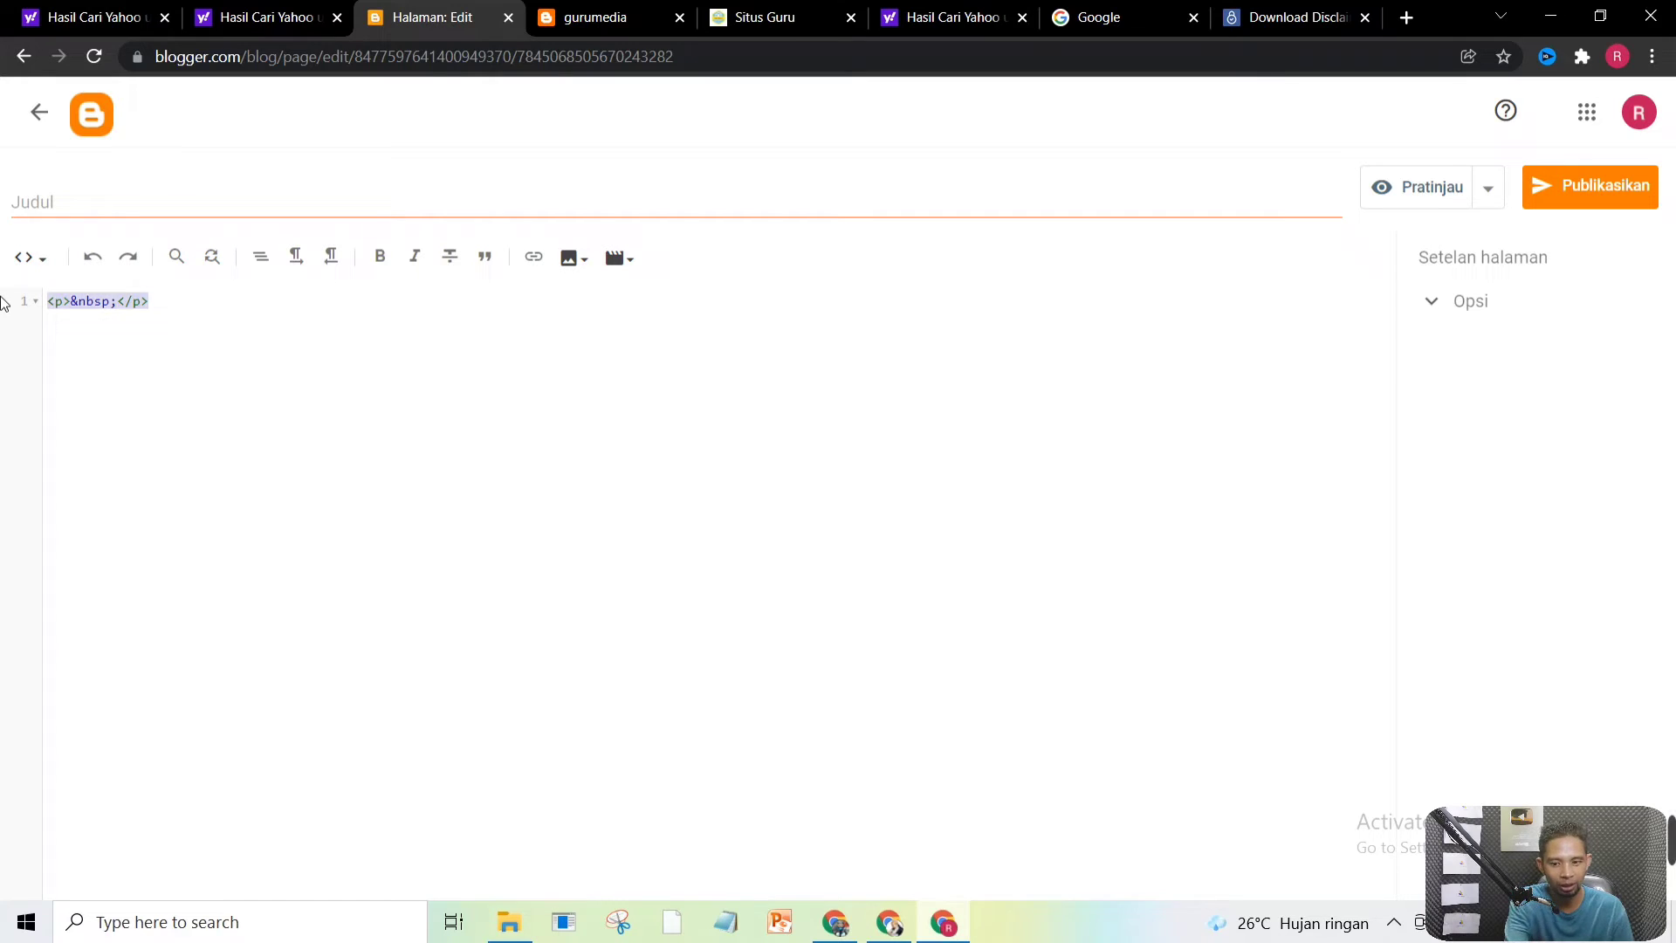
{"action": "key", "text": "BackSpace"}
{"action": "right_click", "coordinate": [153, 333]}
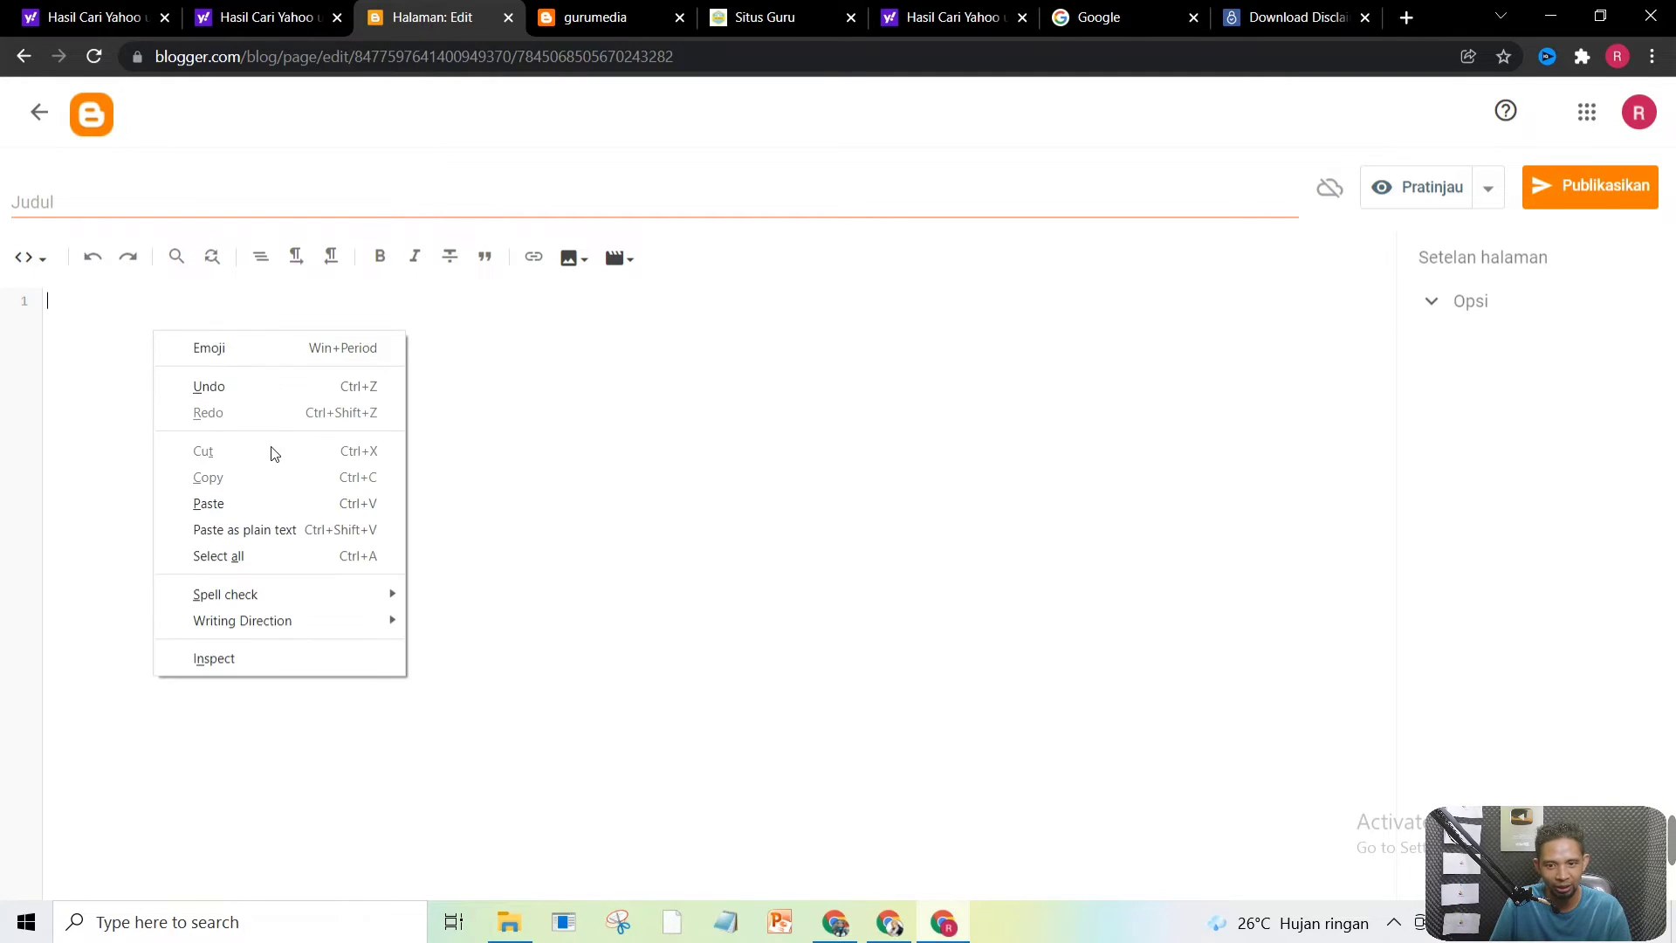
{"action": "left_click", "coordinate": [249, 496]}
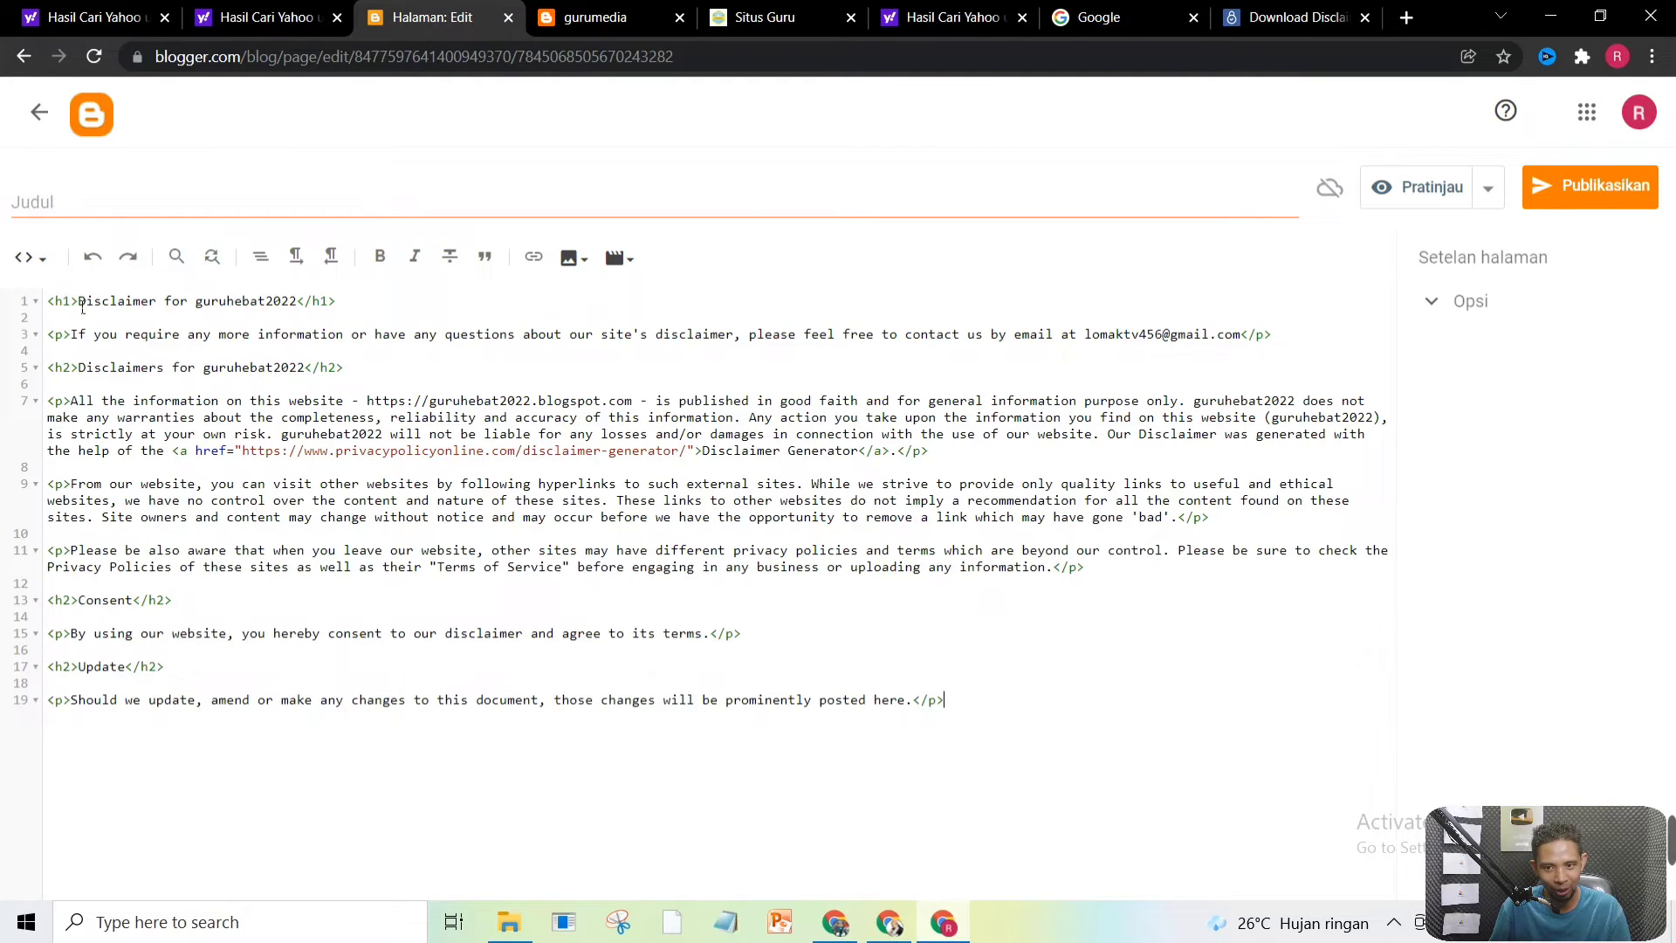
{"action": "left_click", "coordinate": [28, 257]}
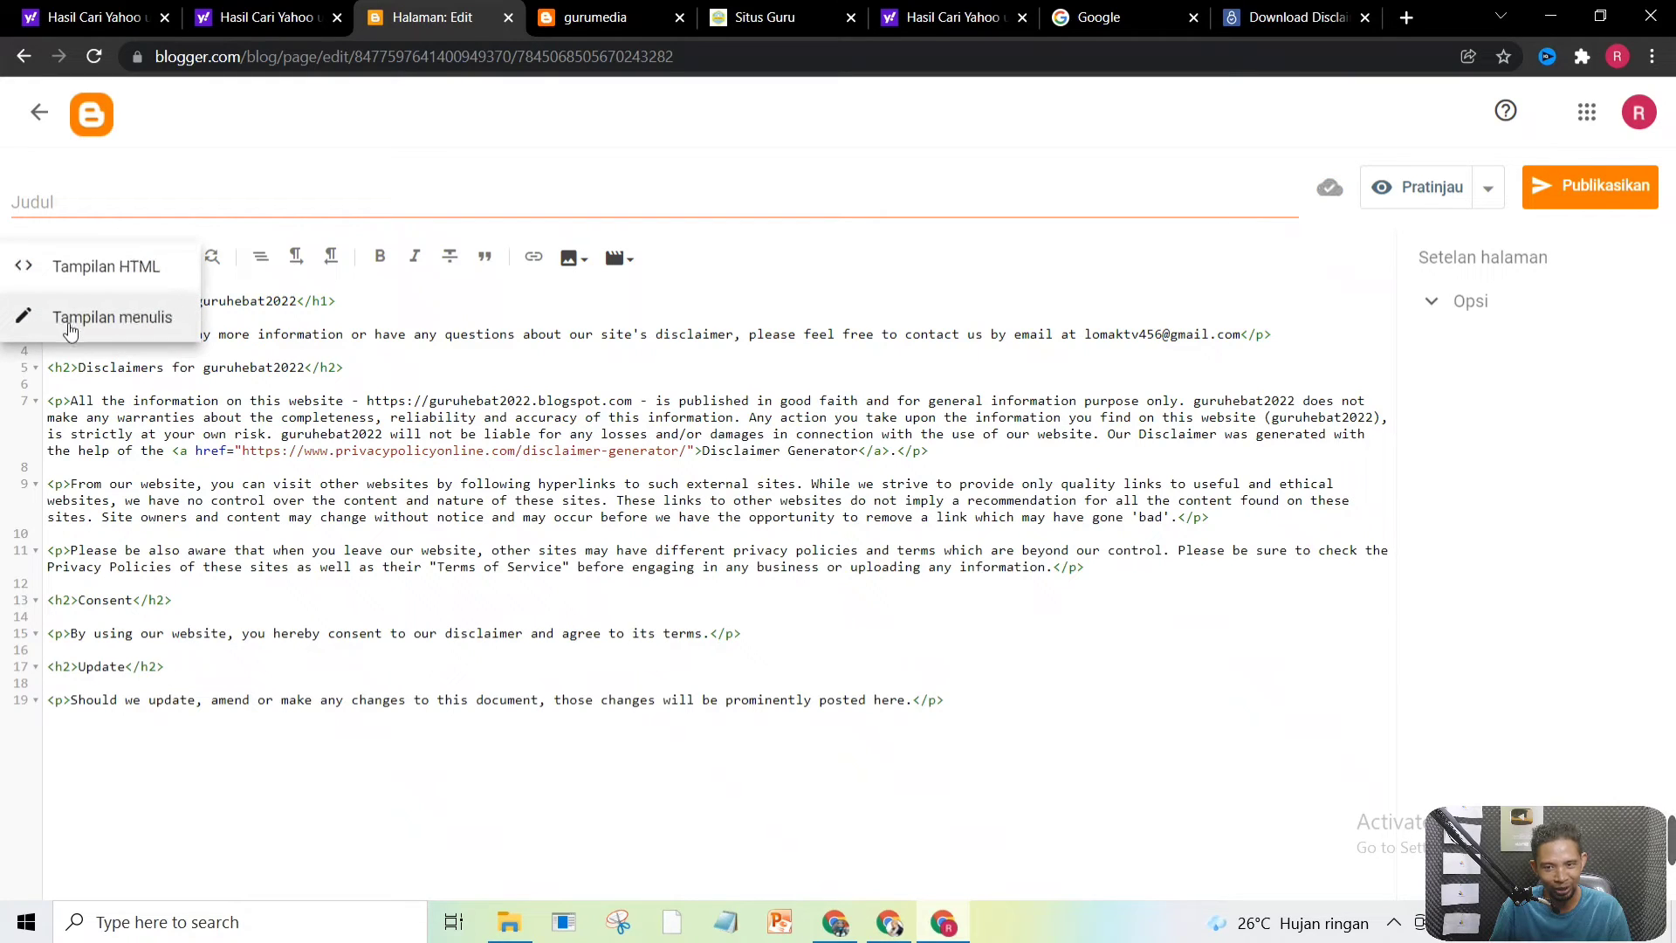
{"action": "left_click", "coordinate": [71, 319]}
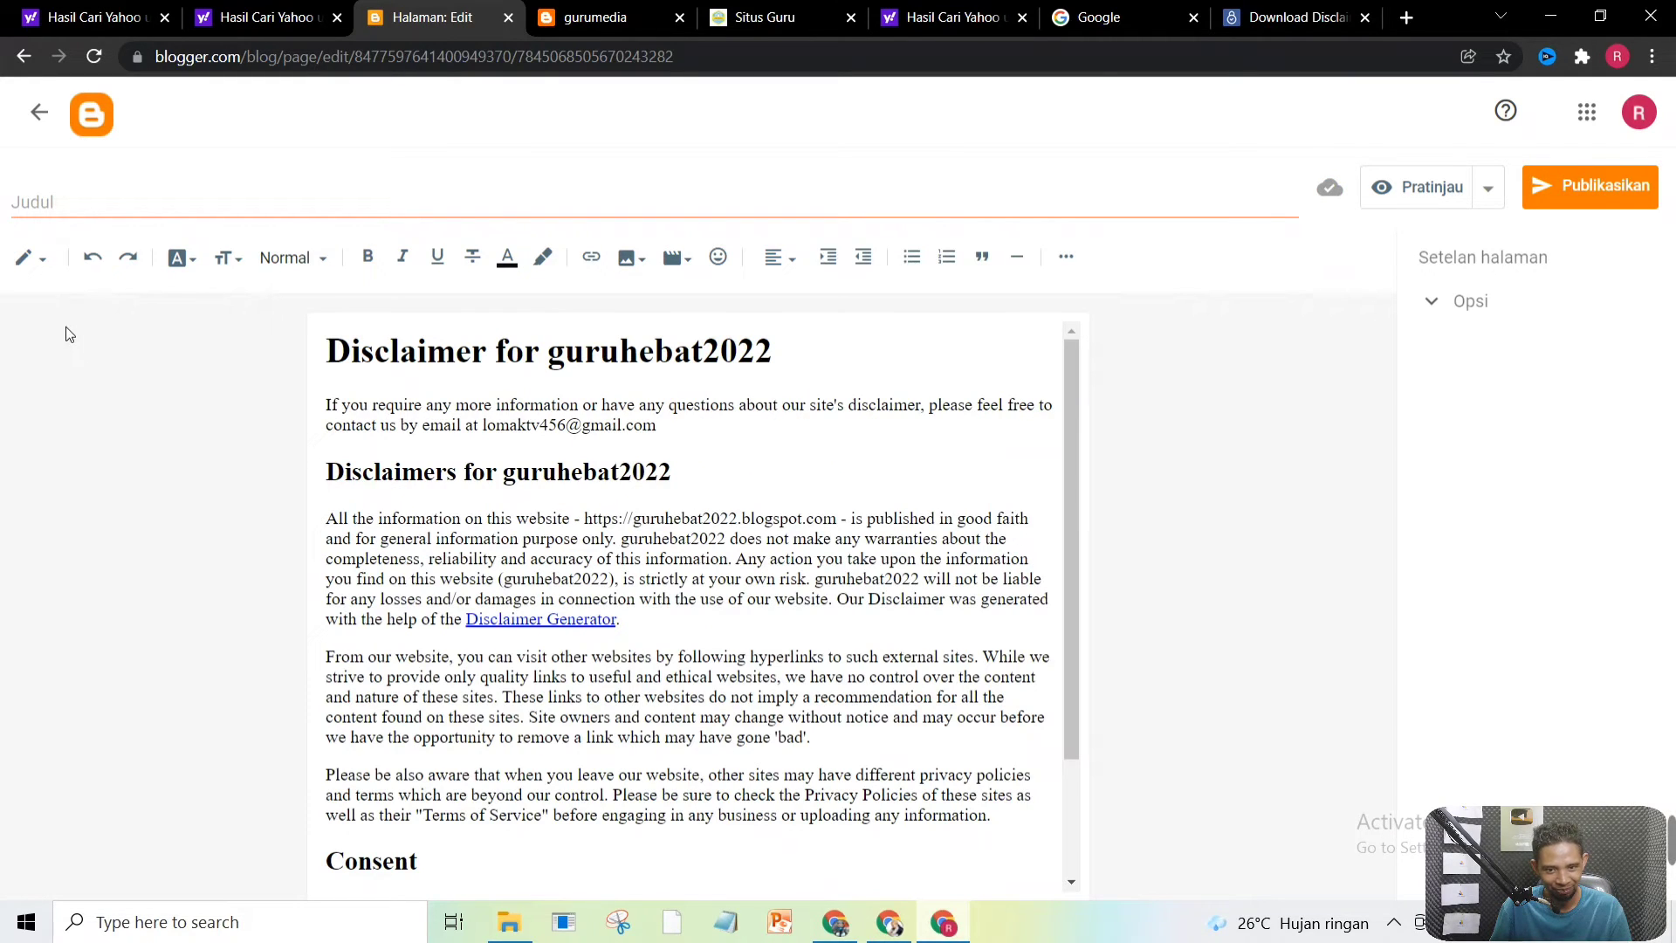
Step: Title the page 'Disclaimer' and publish it
{"action": "double_click", "coordinate": [441, 358]}
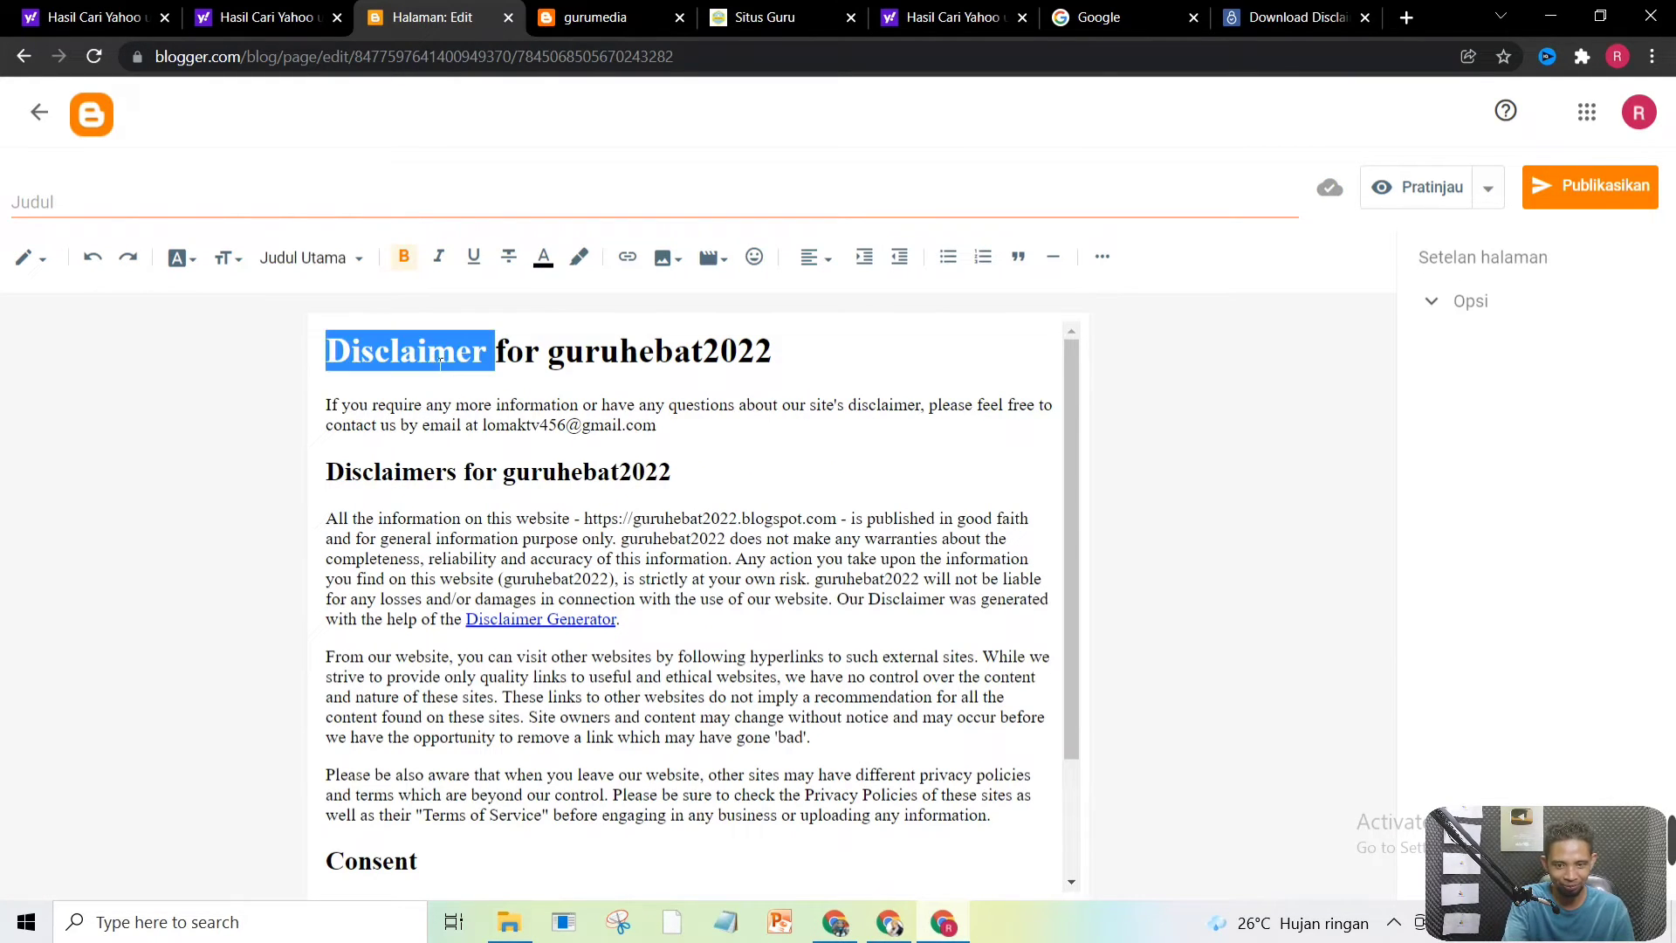
{"action": "right_click", "coordinate": [441, 358]}
{"action": "left_click", "coordinate": [515, 444]}
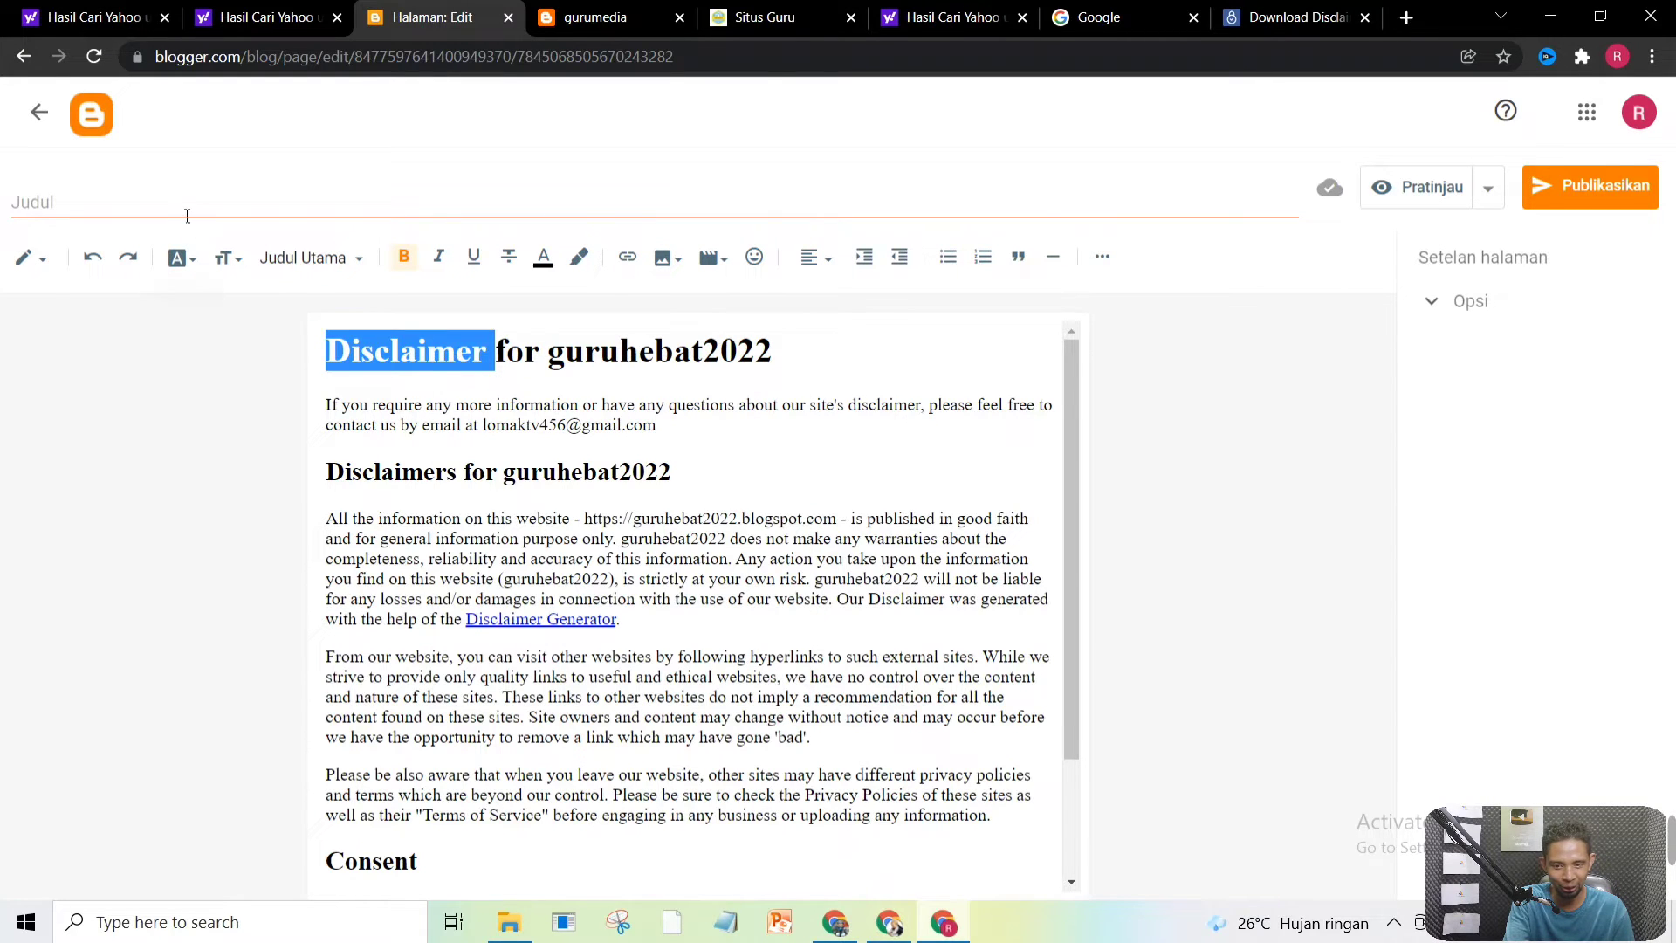
{"action": "left_click", "coordinate": [187, 215]}
{"action": "key", "text": "ctrl+v"}
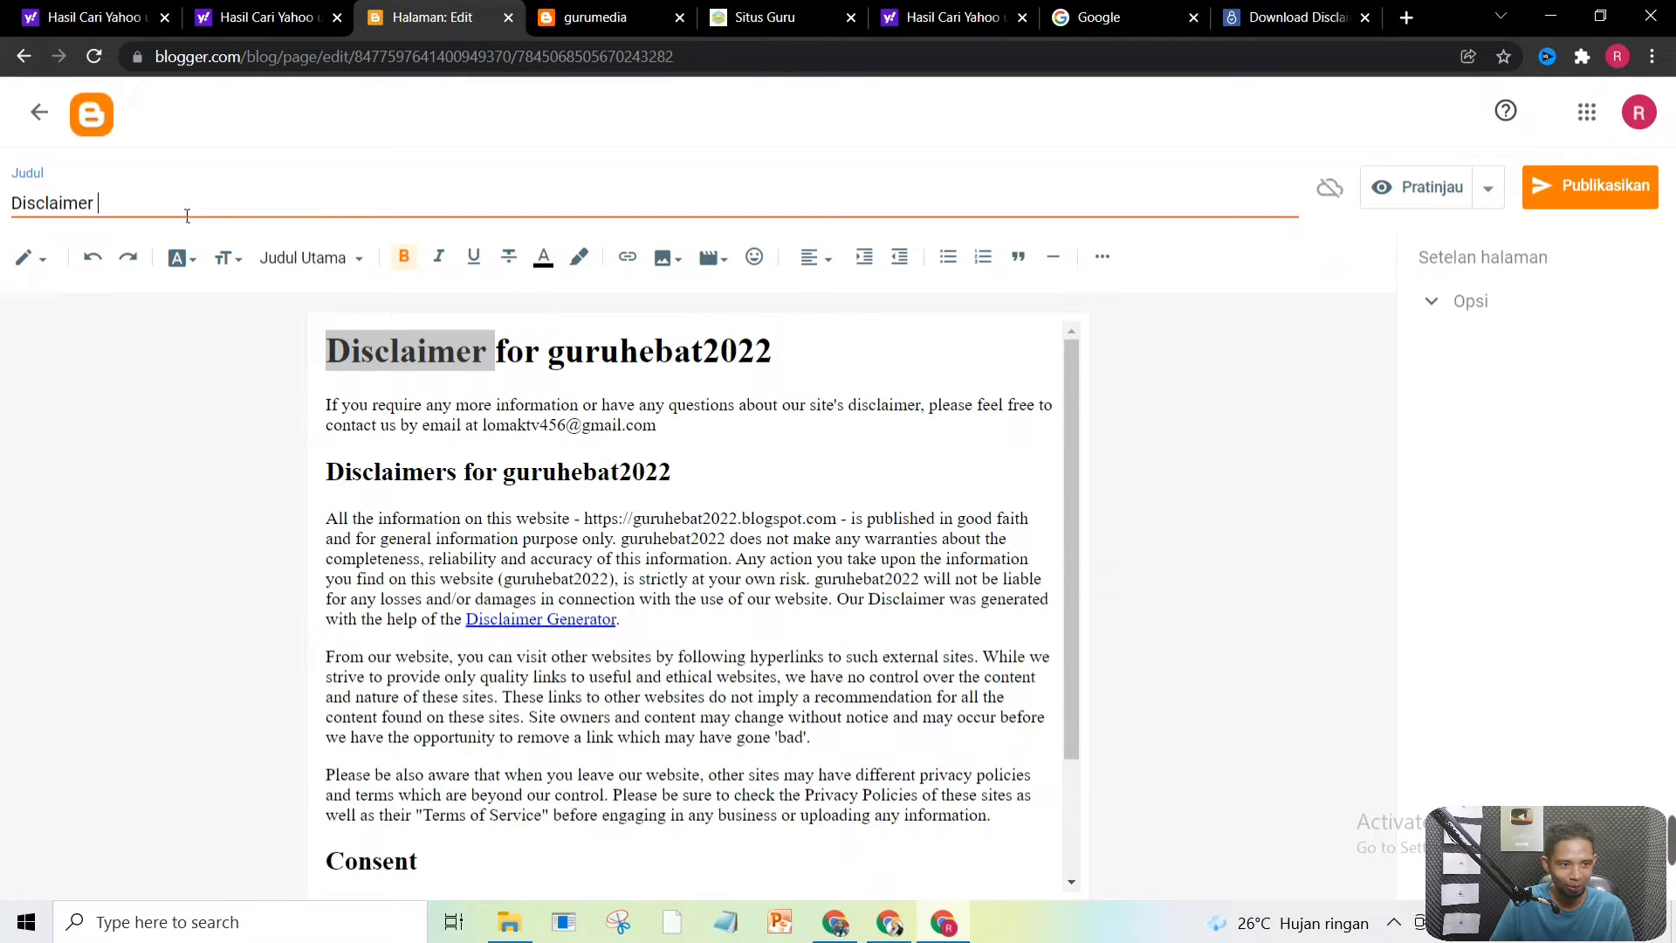
{"action": "left_click", "coordinate": [1591, 179]}
{"action": "left_click", "coordinate": [982, 555]}
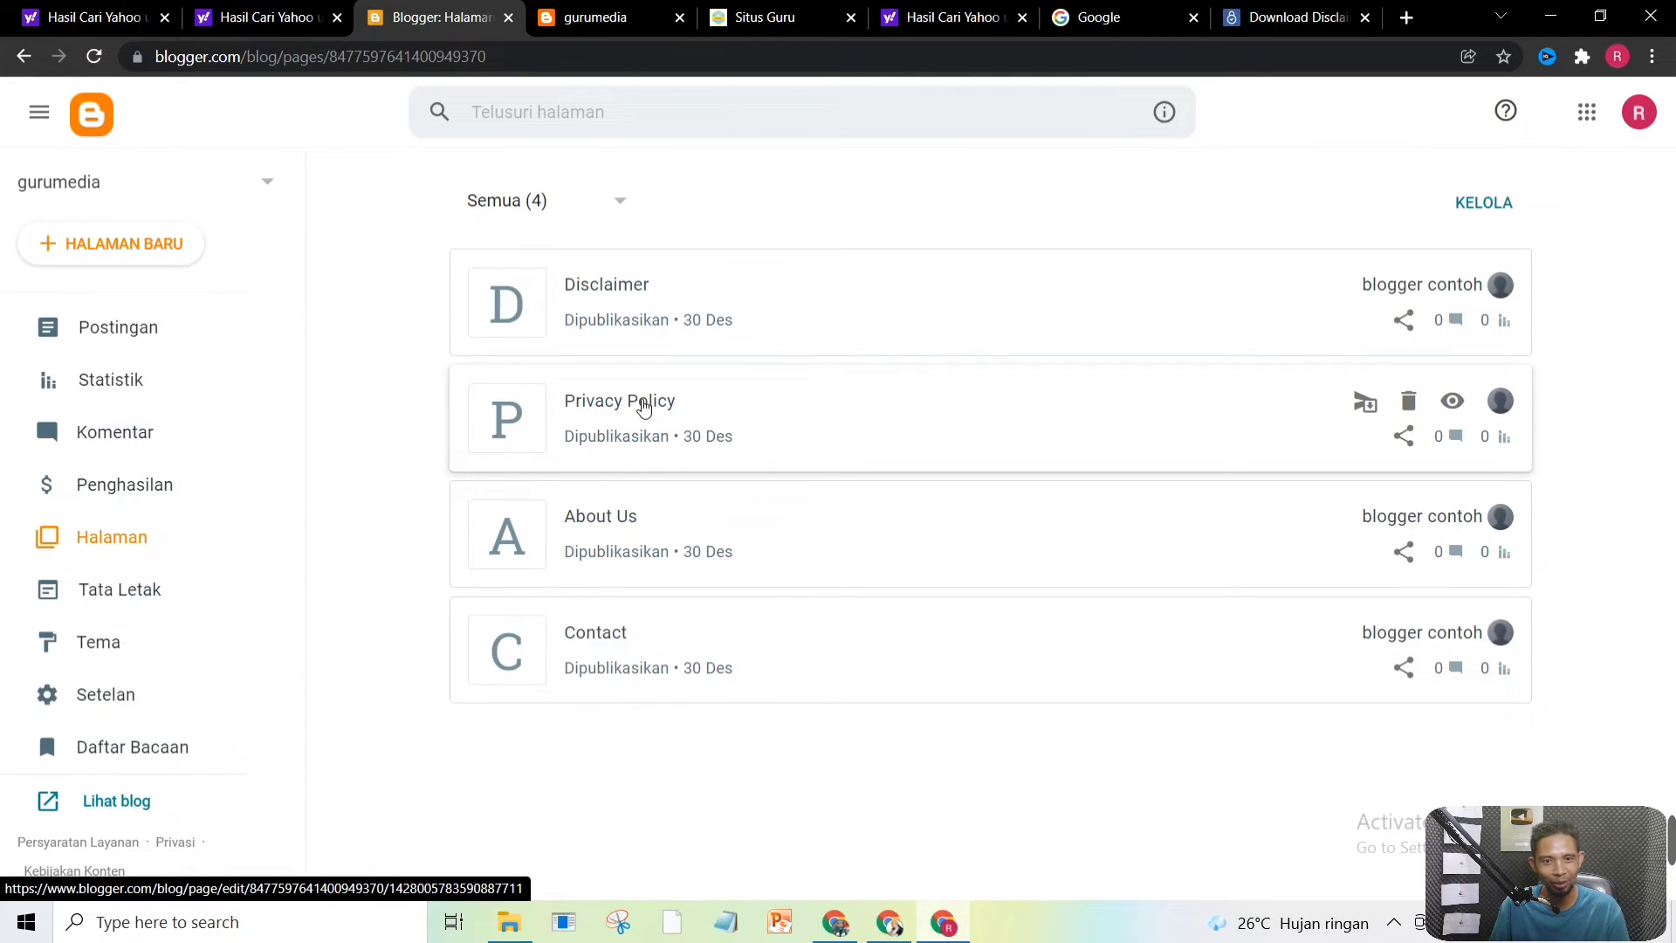
Step: Check the live gurumedia blog, then close the Situs Guru and Yahoo search tabs
{"action": "left_click", "coordinate": [603, 18]}
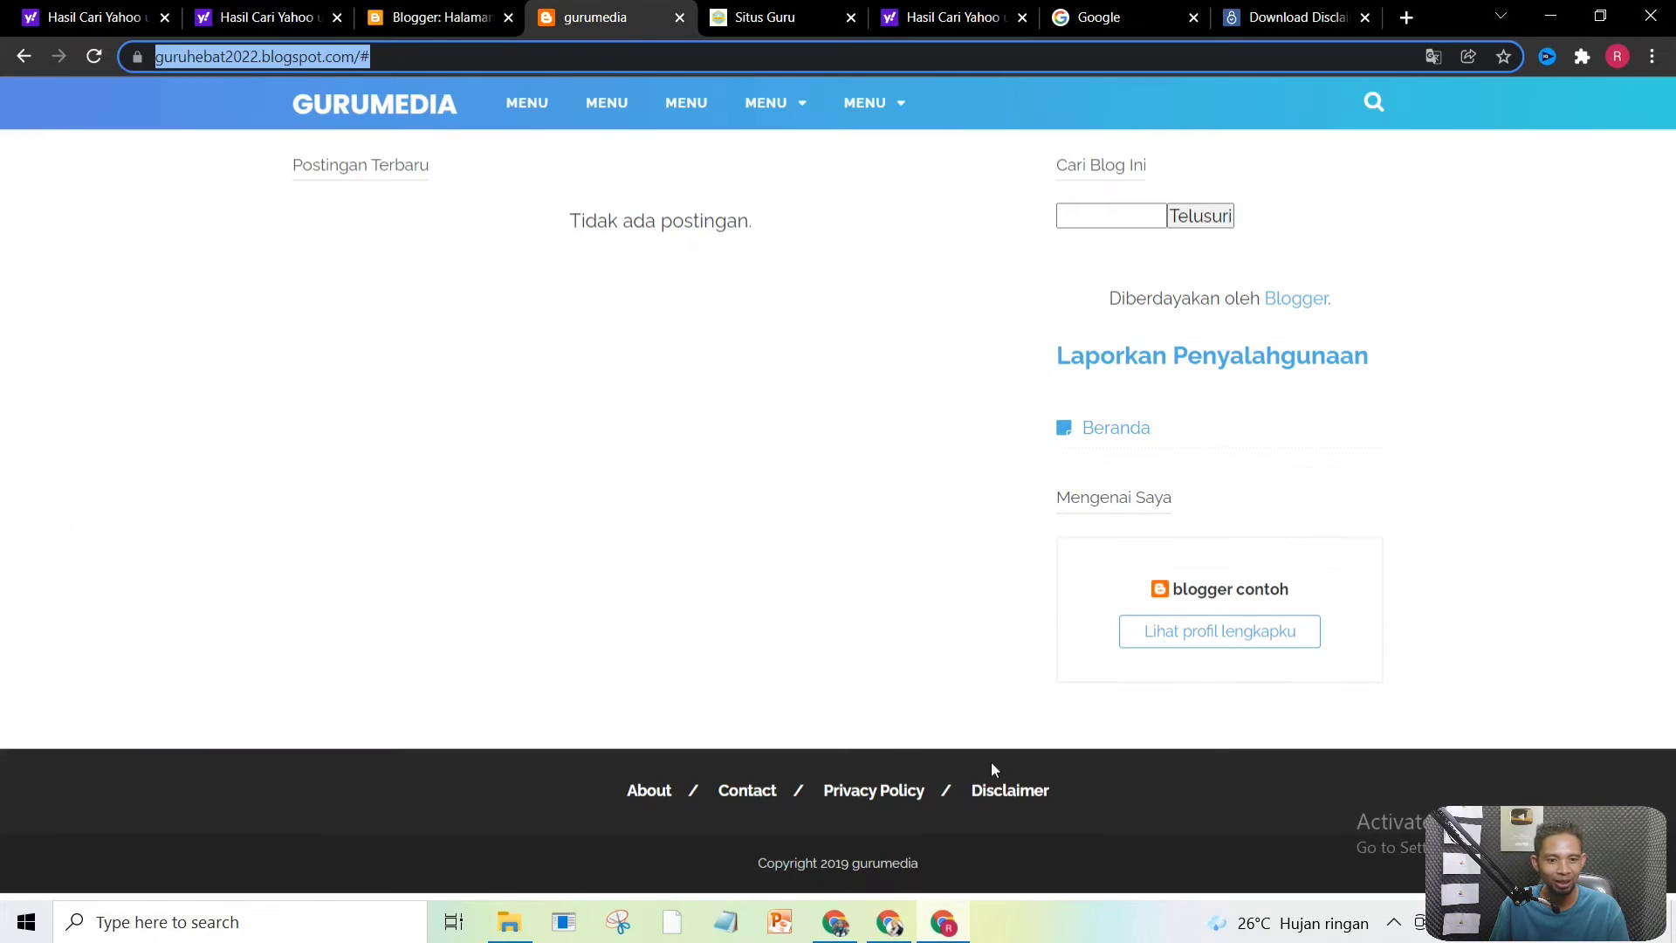
{"action": "left_click", "coordinate": [1009, 802]}
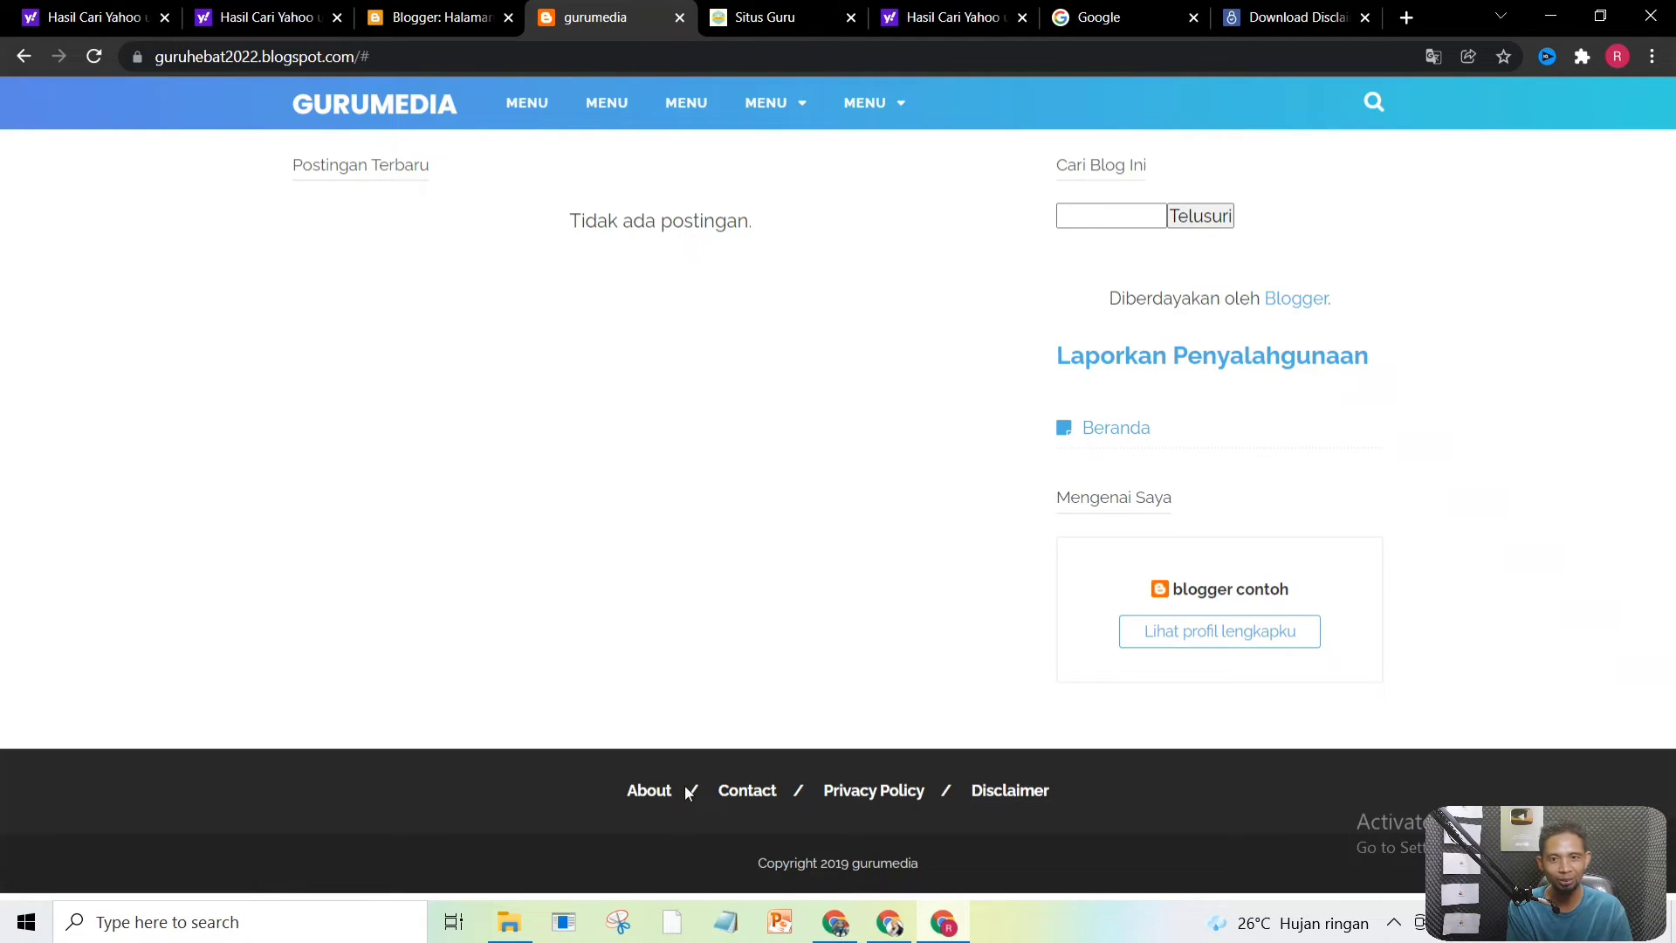
{"action": "left_click", "coordinate": [467, 19]}
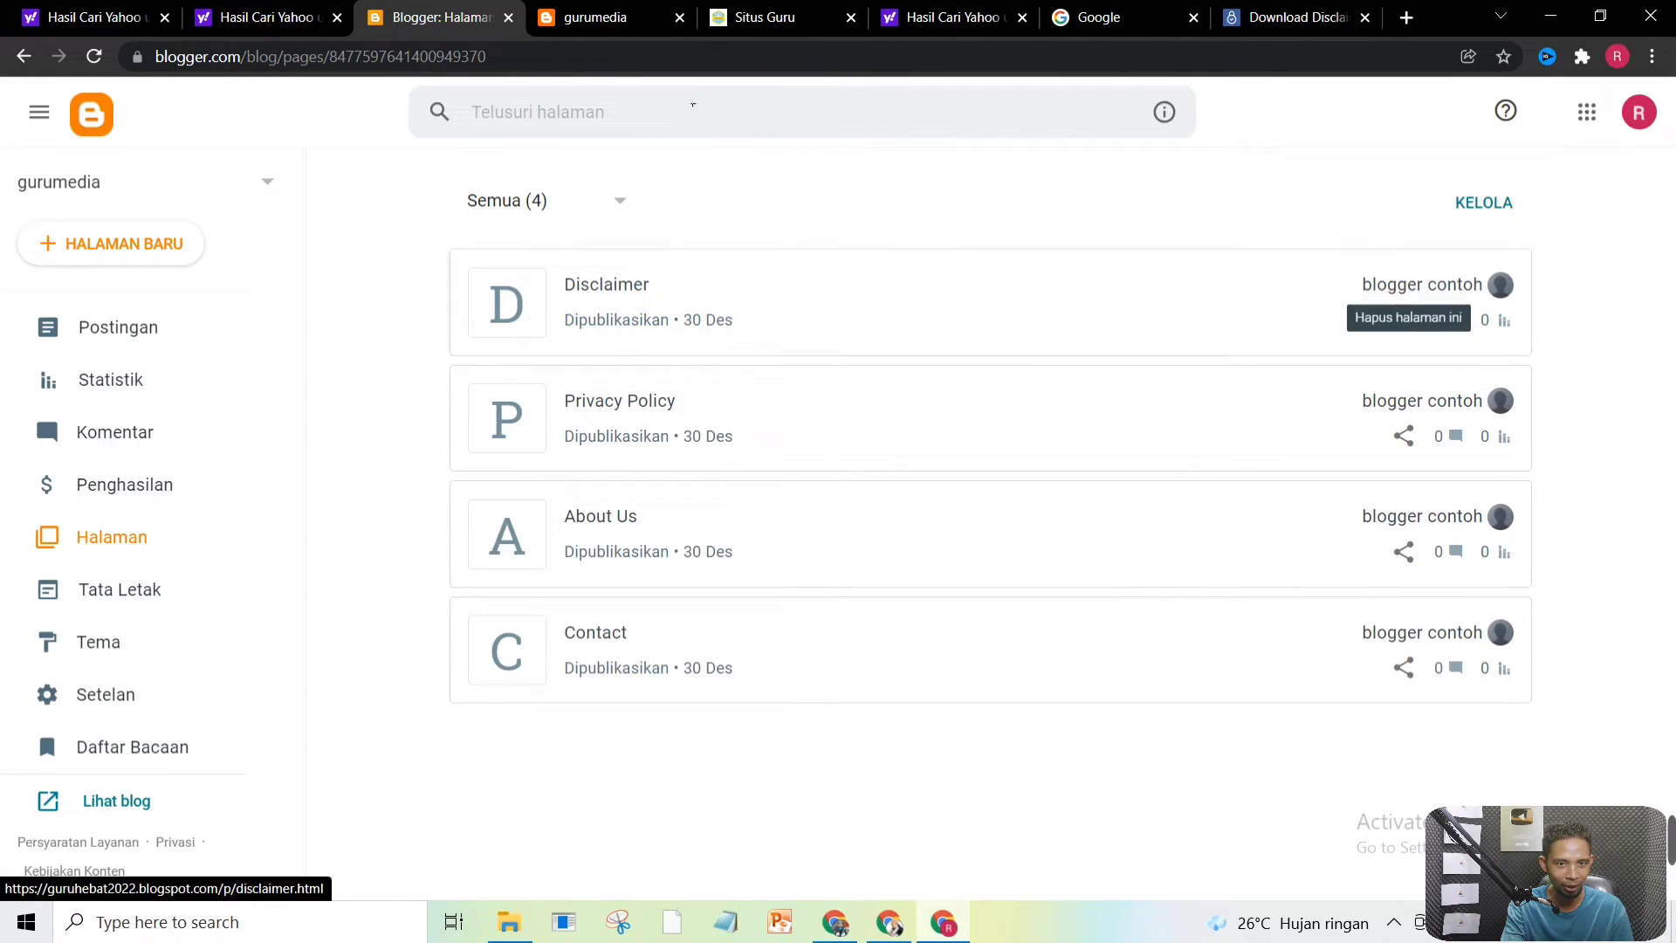
{"action": "left_click", "coordinate": [860, 22]}
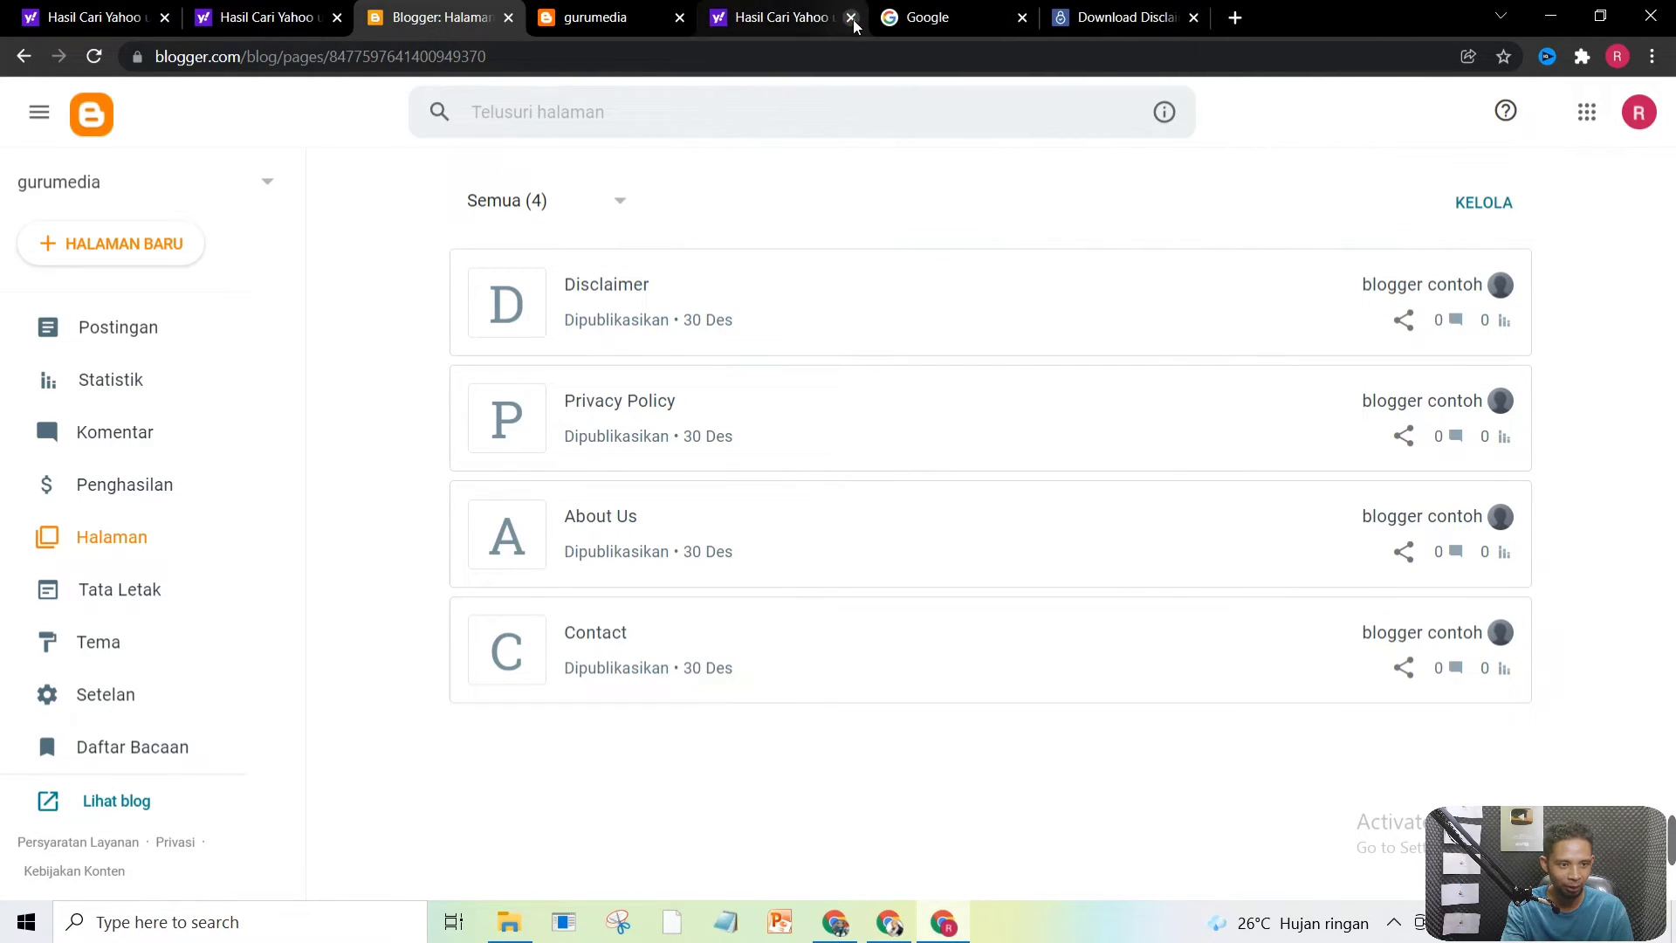
{"action": "left_click", "coordinate": [857, 21]}
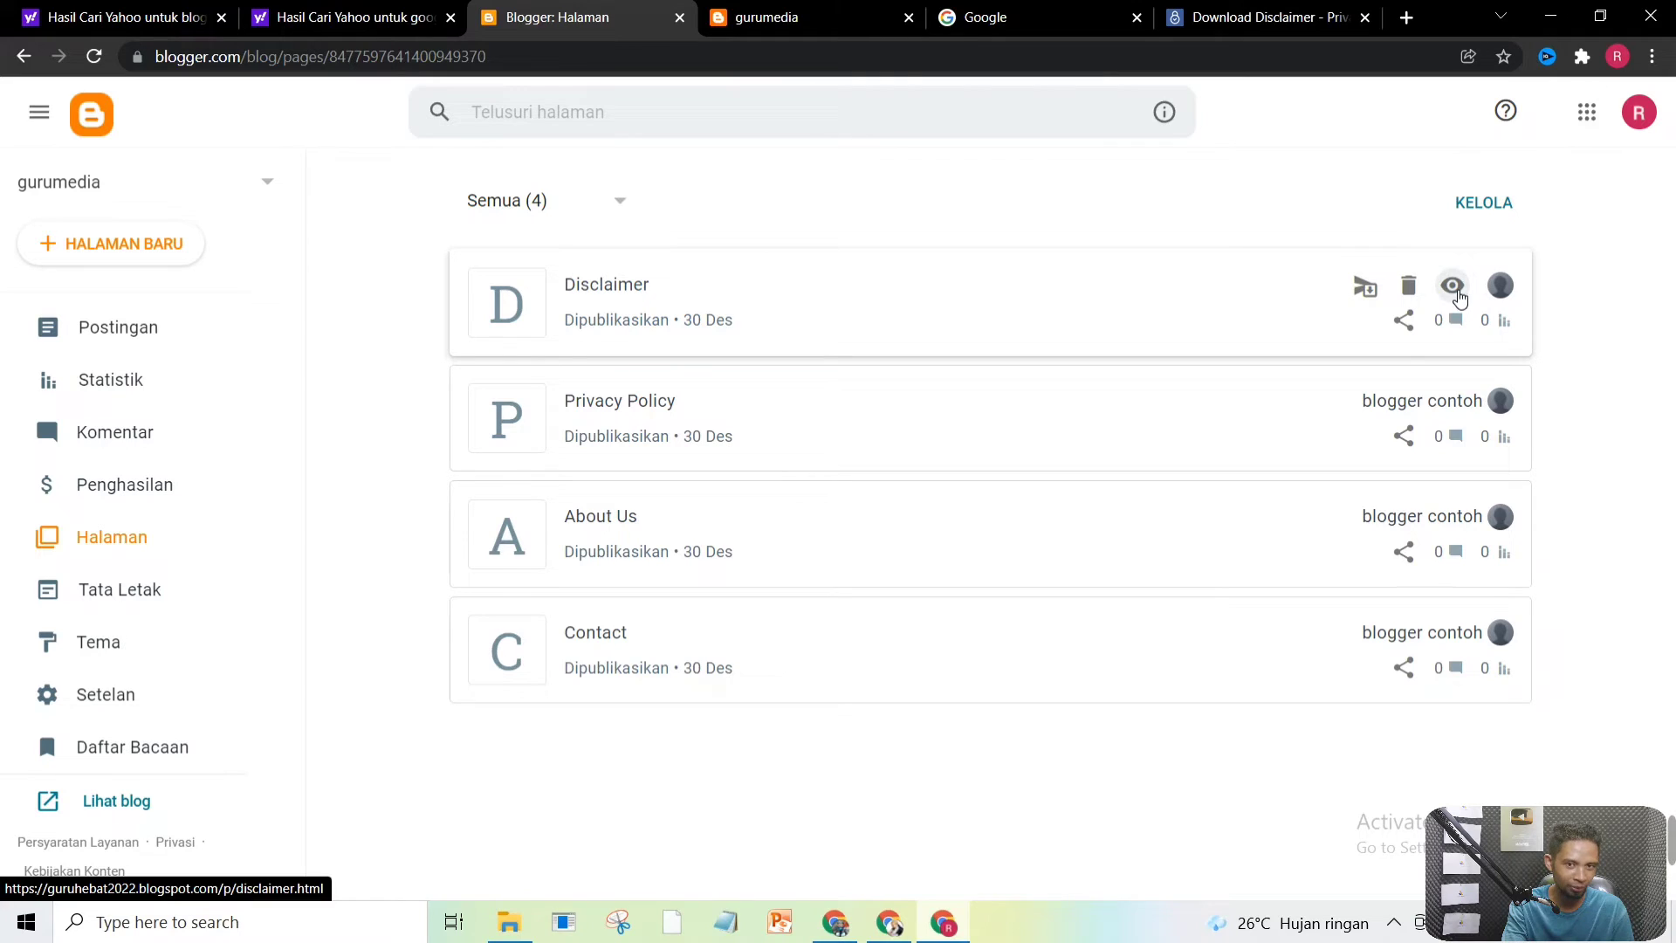
Step: Open the Disclaimer, Privacy Policy, About Us and Contact pages in new tabs and review each
{"action": "left_click", "coordinate": [1456, 292]}
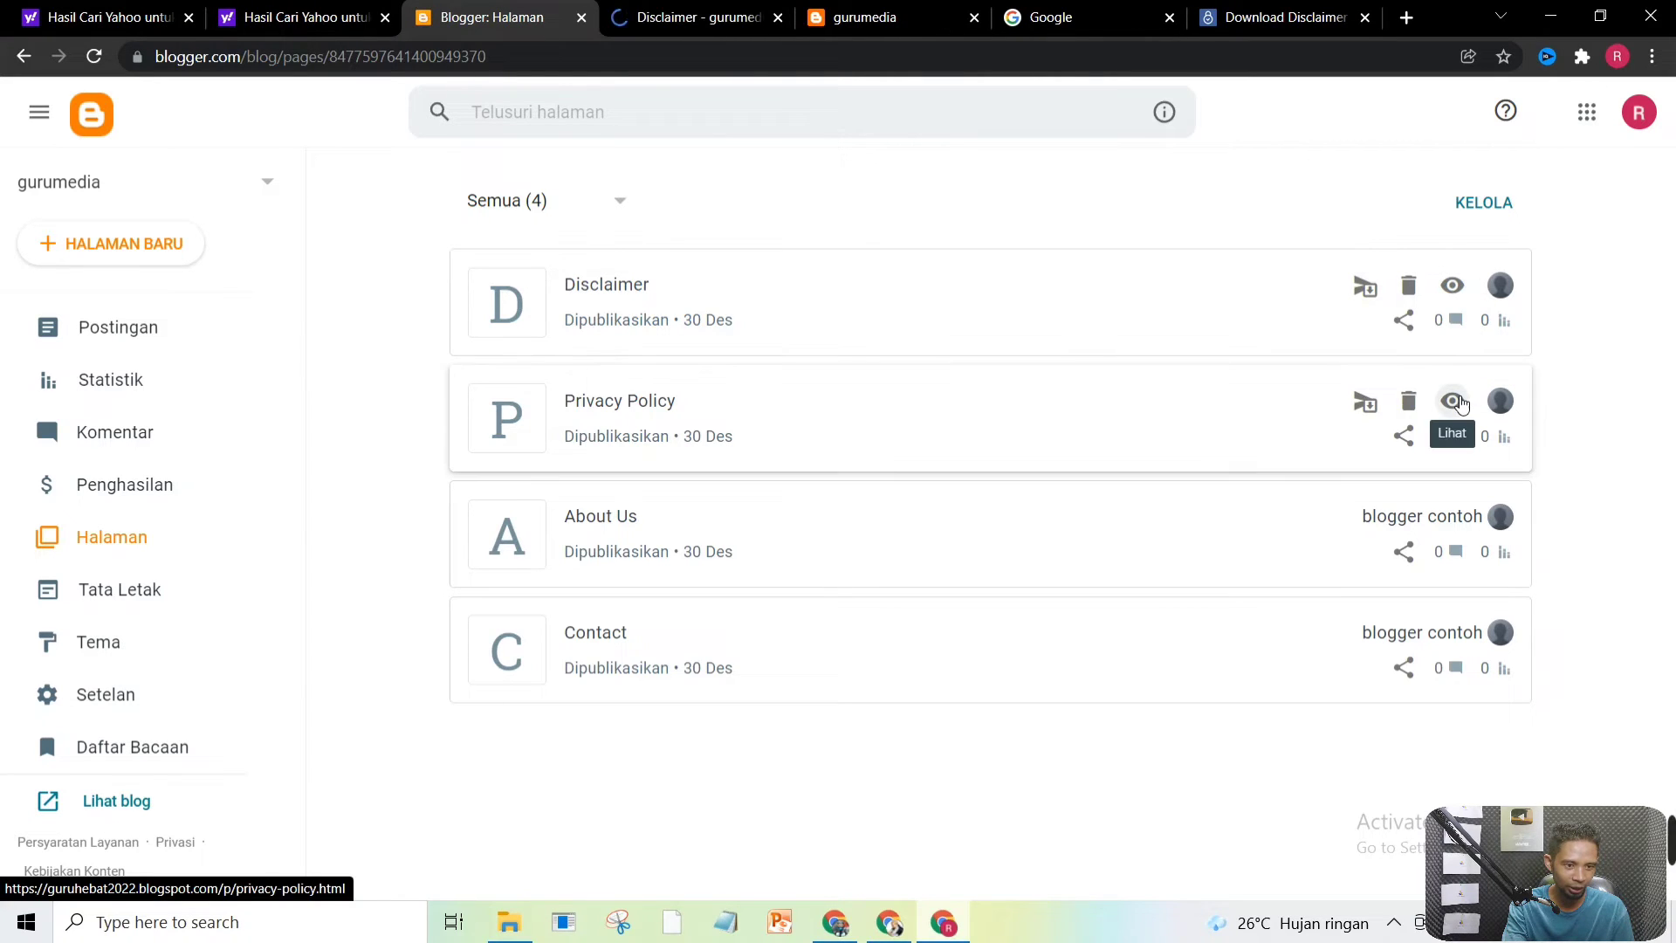
{"action": "left_click", "coordinate": [1453, 404]}
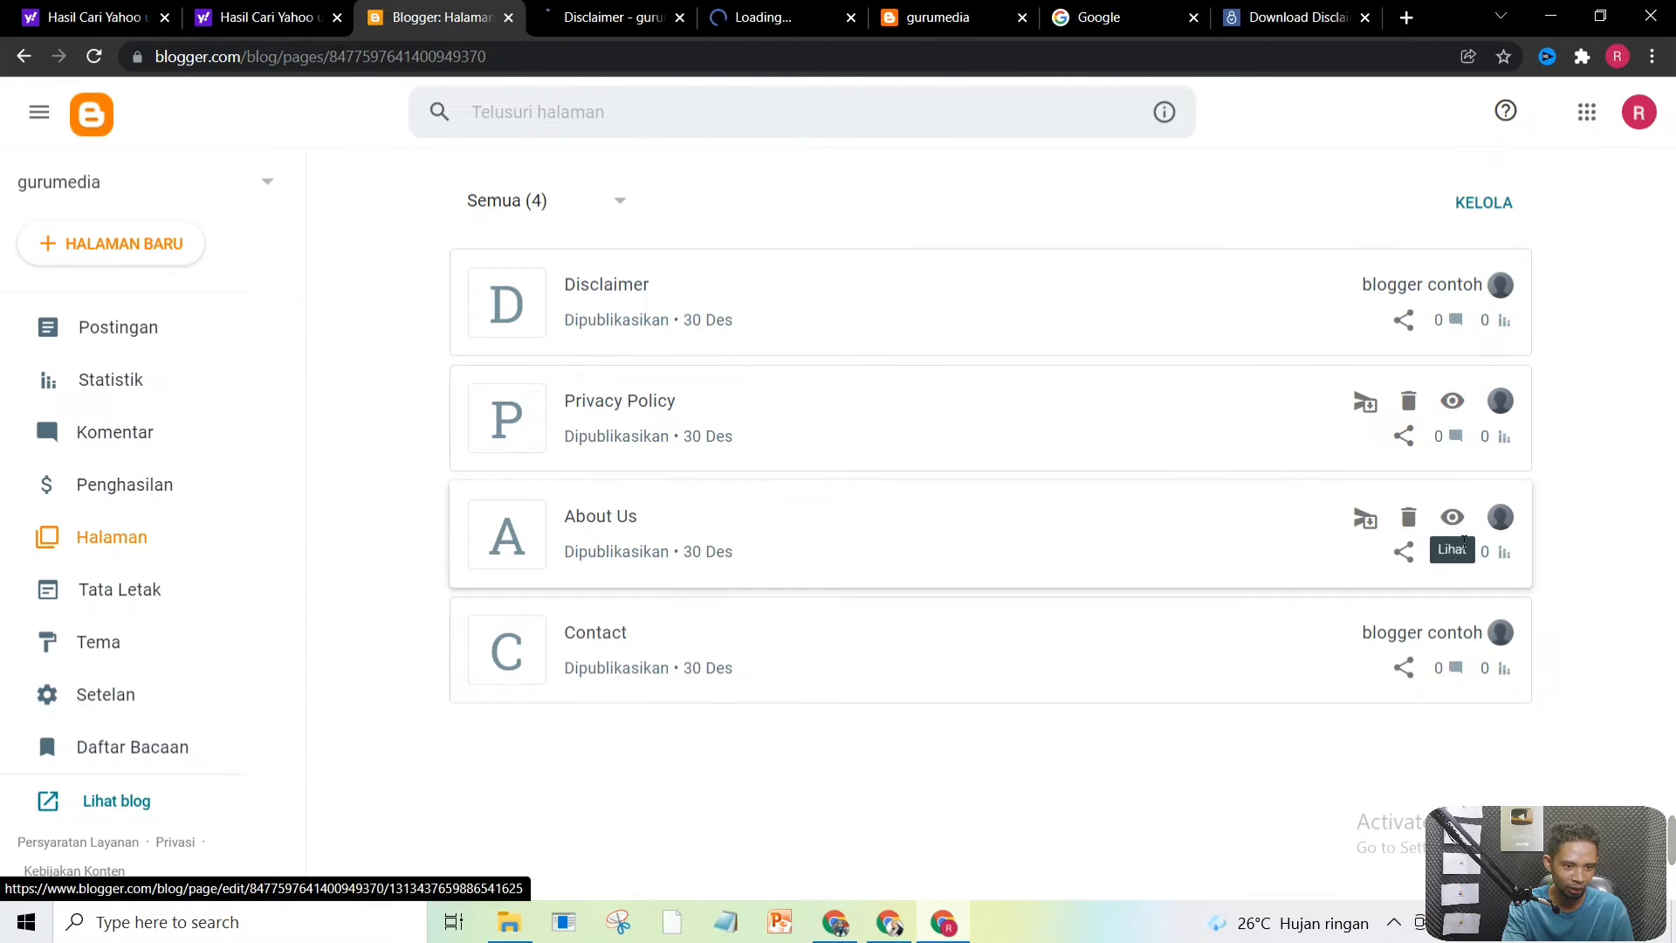
{"action": "left_click", "coordinate": [1452, 519]}
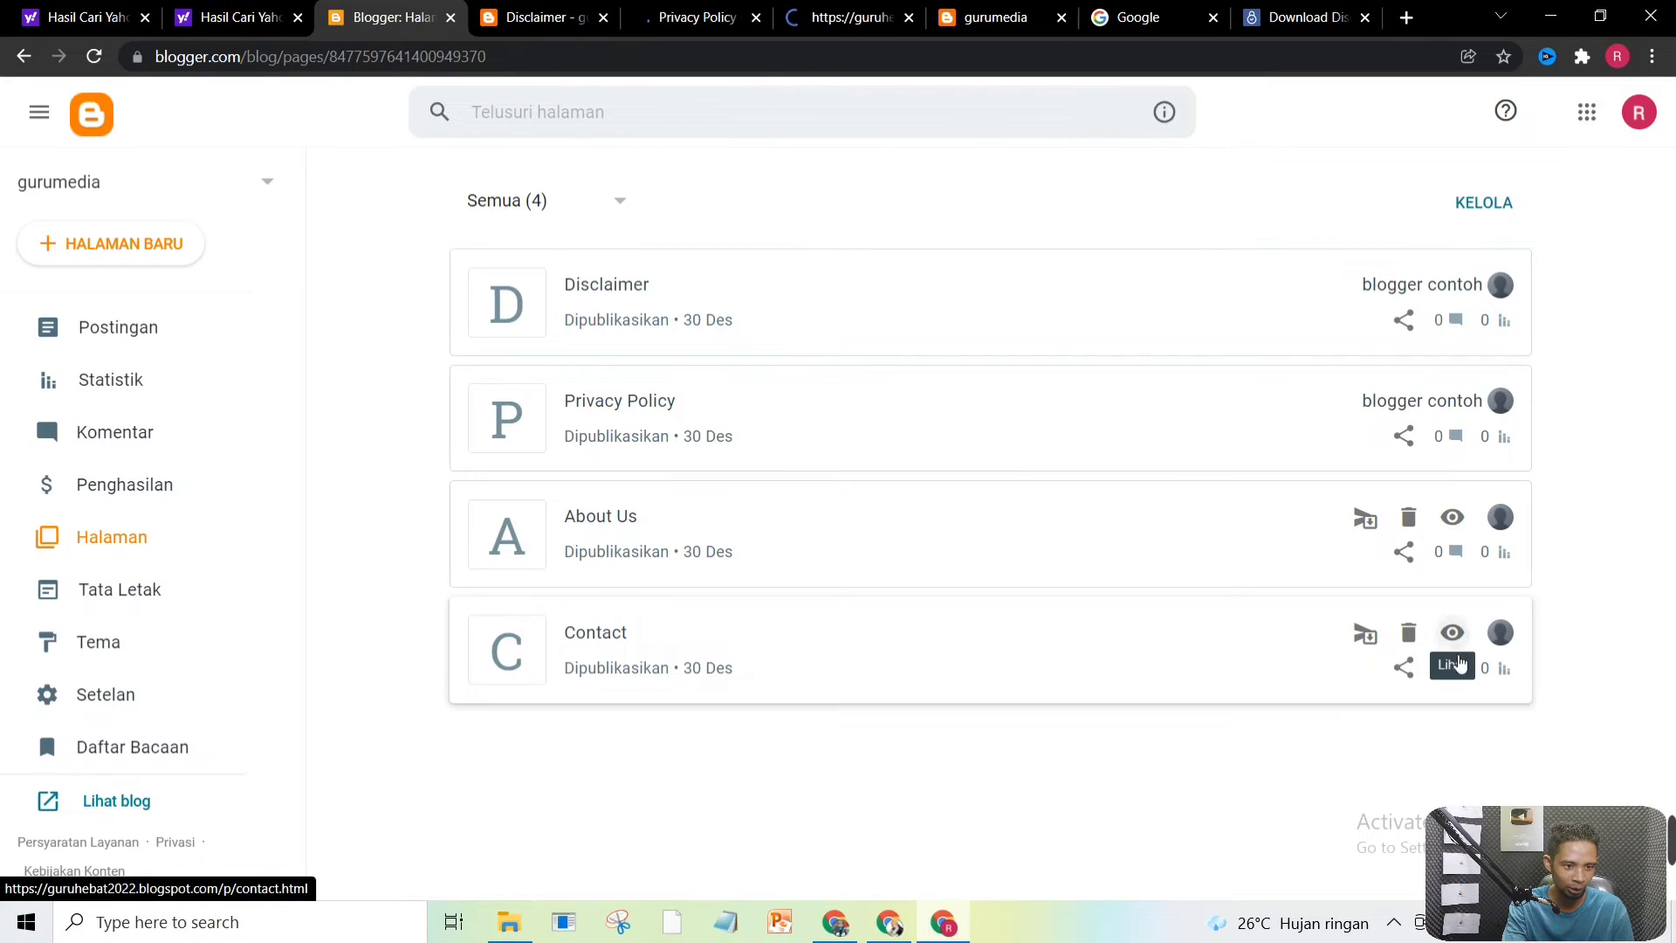
{"action": "left_click", "coordinate": [1452, 635]}
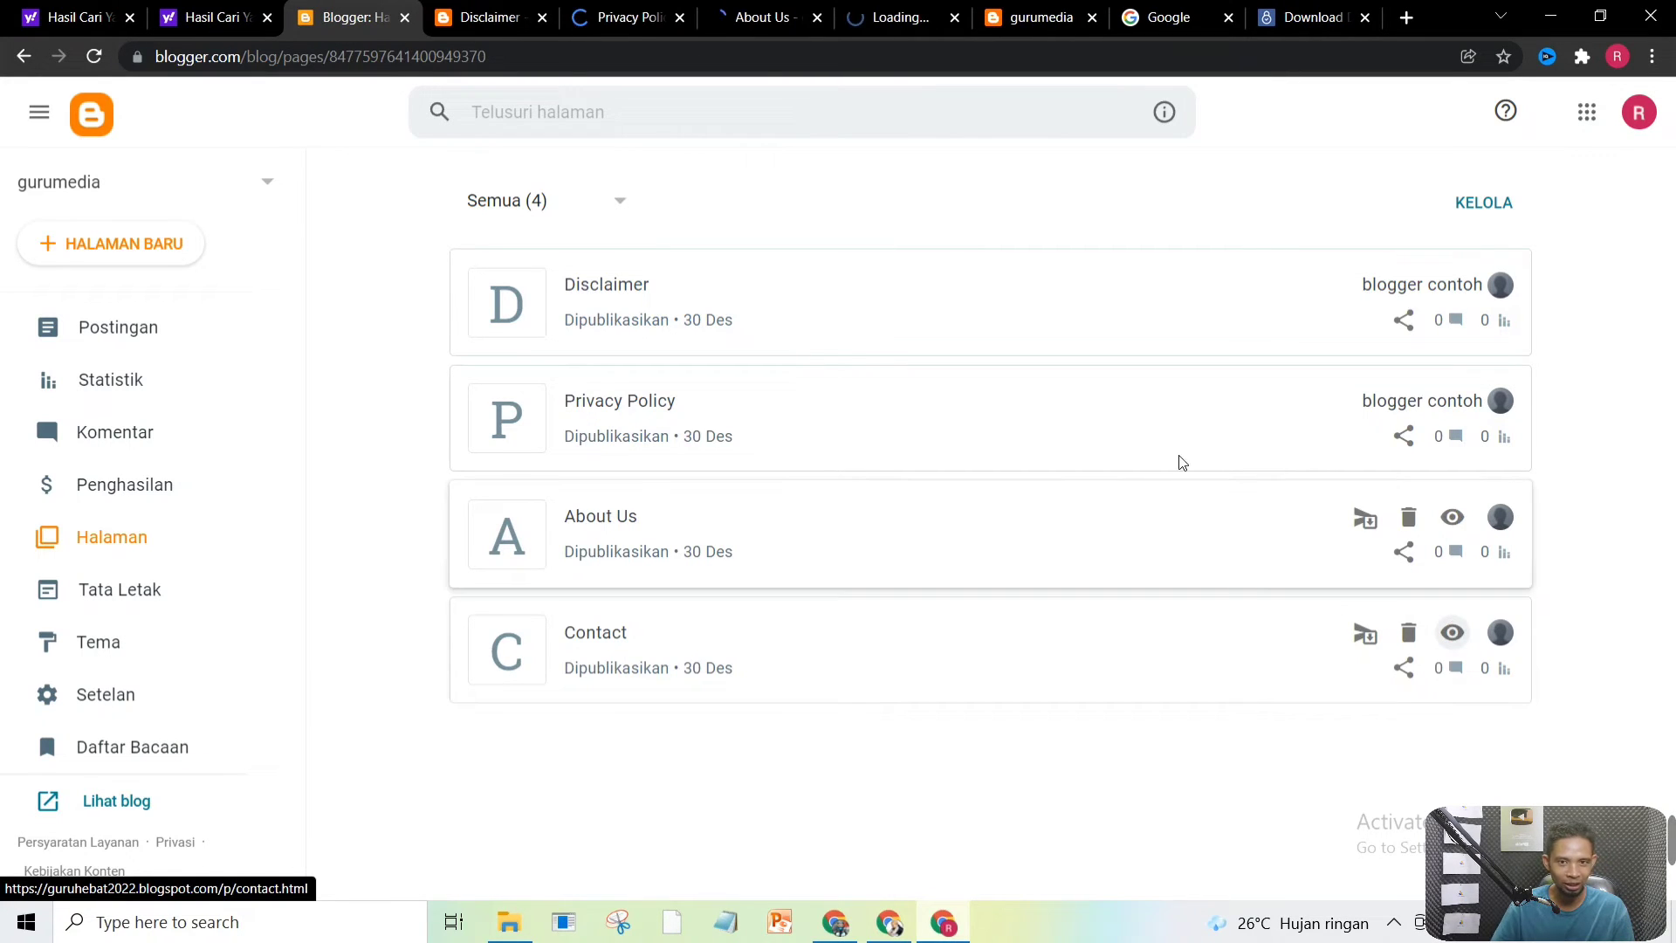
{"action": "left_click", "coordinate": [500, 19]}
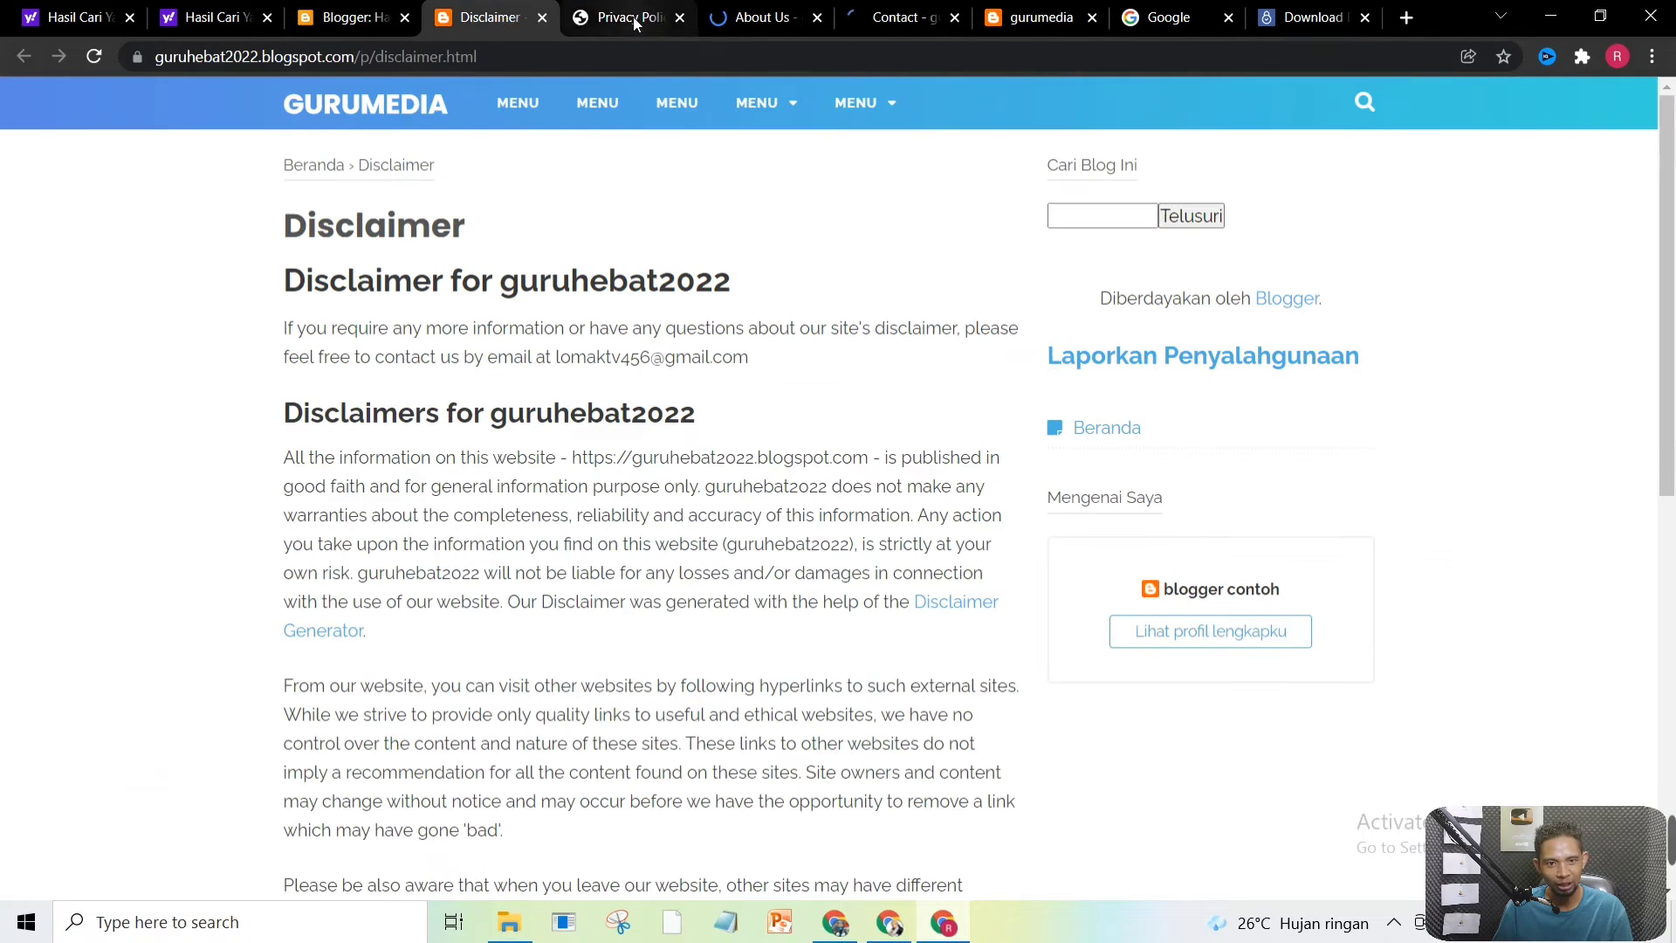
{"action": "left_click", "coordinate": [633, 17]}
{"action": "left_click", "coordinate": [767, 19]}
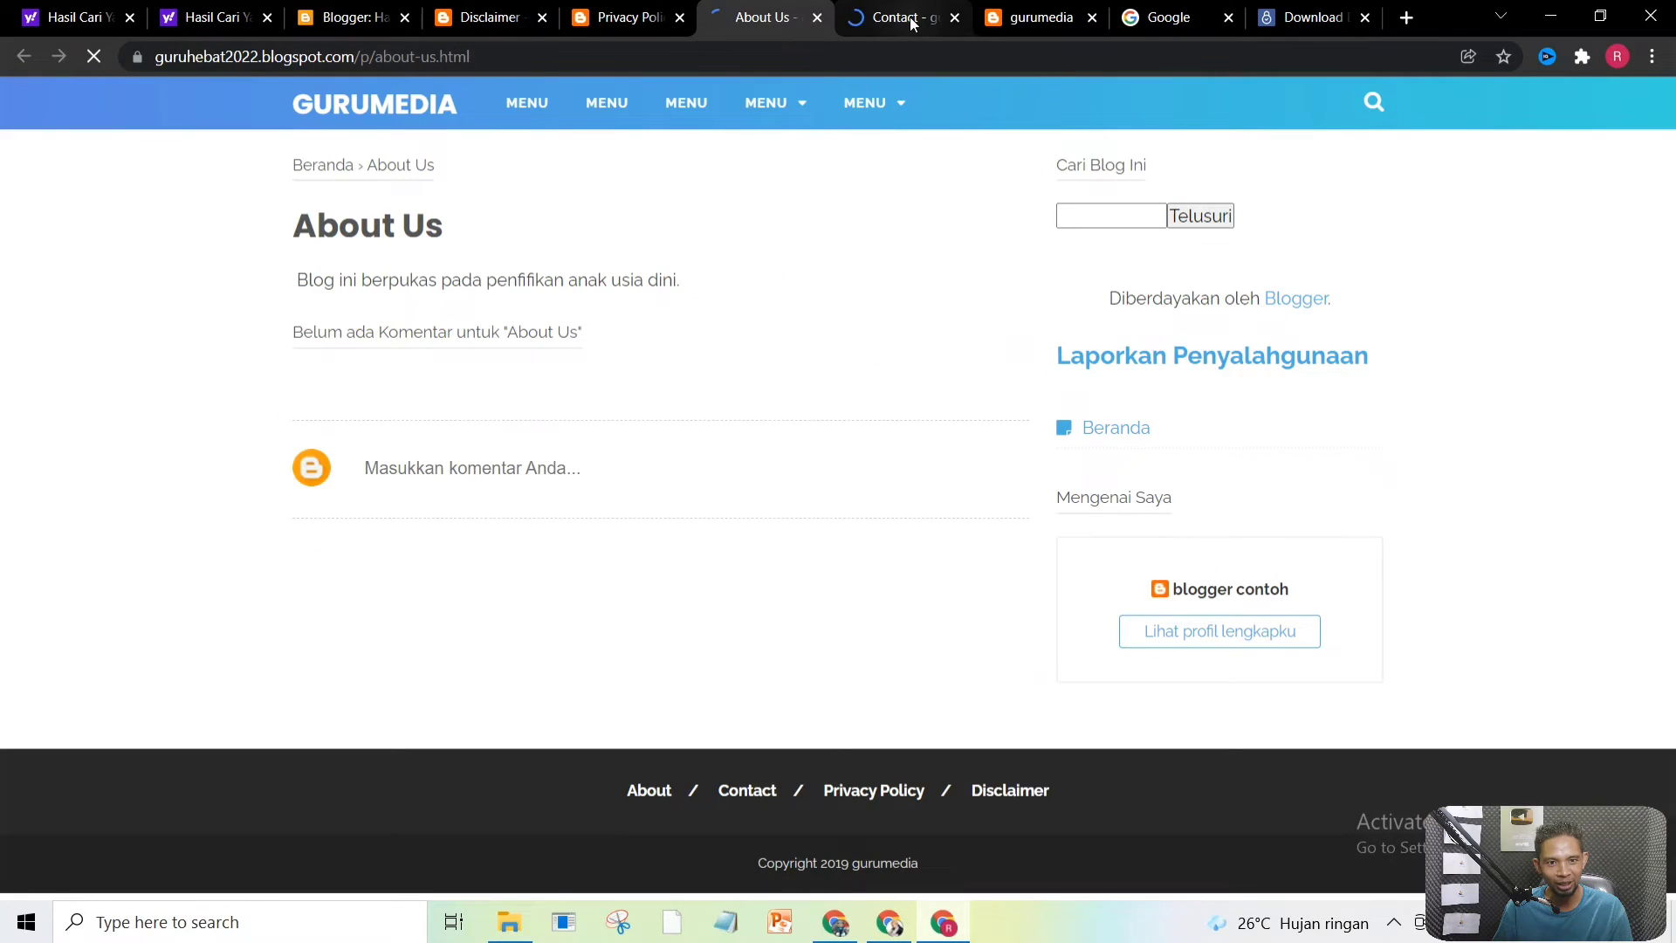
{"action": "left_click", "coordinate": [874, 20]}
Step: Select the Contact page's full web address and check the blog home page footer
{"action": "left_click", "coordinate": [507, 62]}
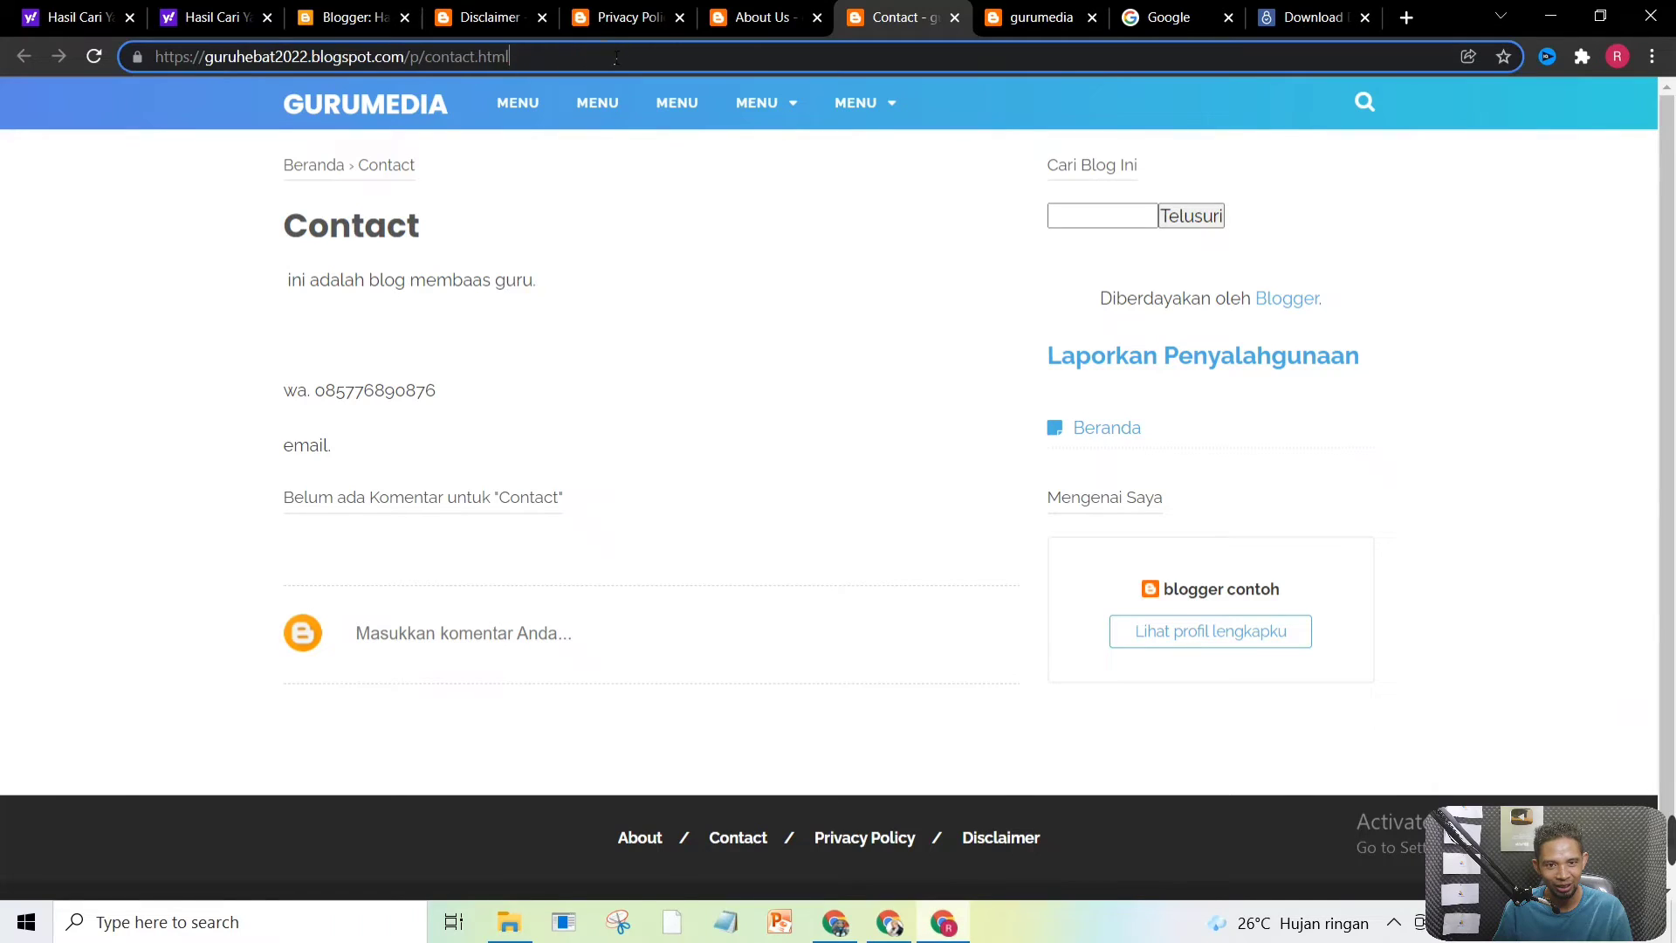
{"action": "left_click_drag", "start_coordinate": [509, 58], "coordinate": [94, 61]}
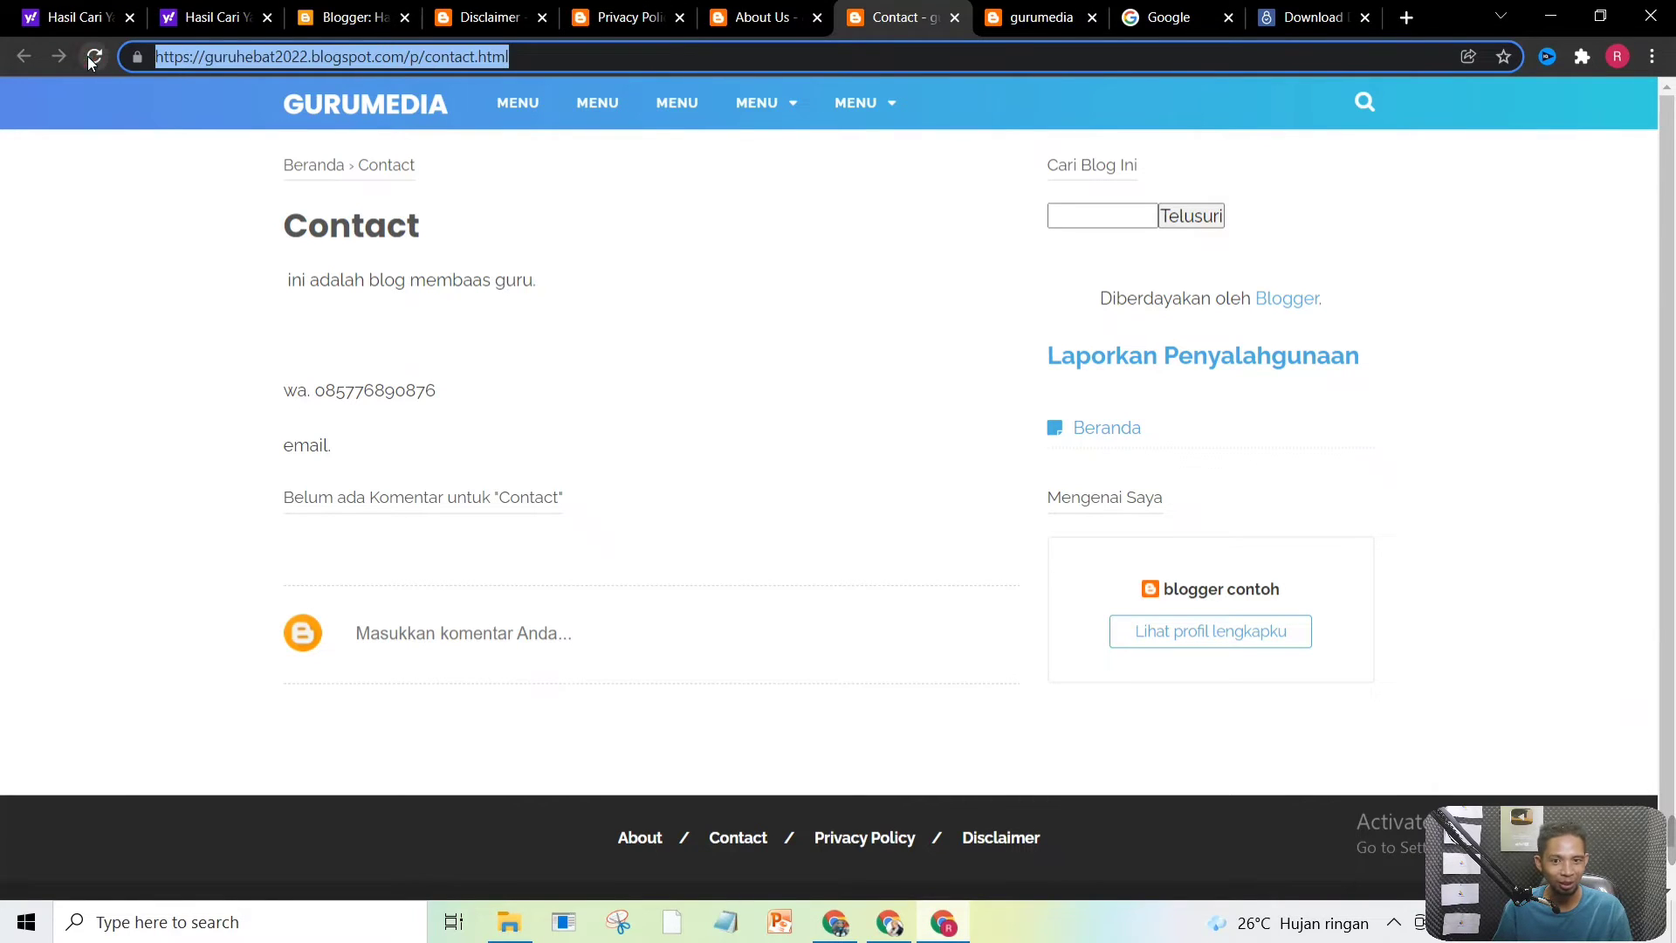
{"action": "left_click", "coordinate": [360, 20]}
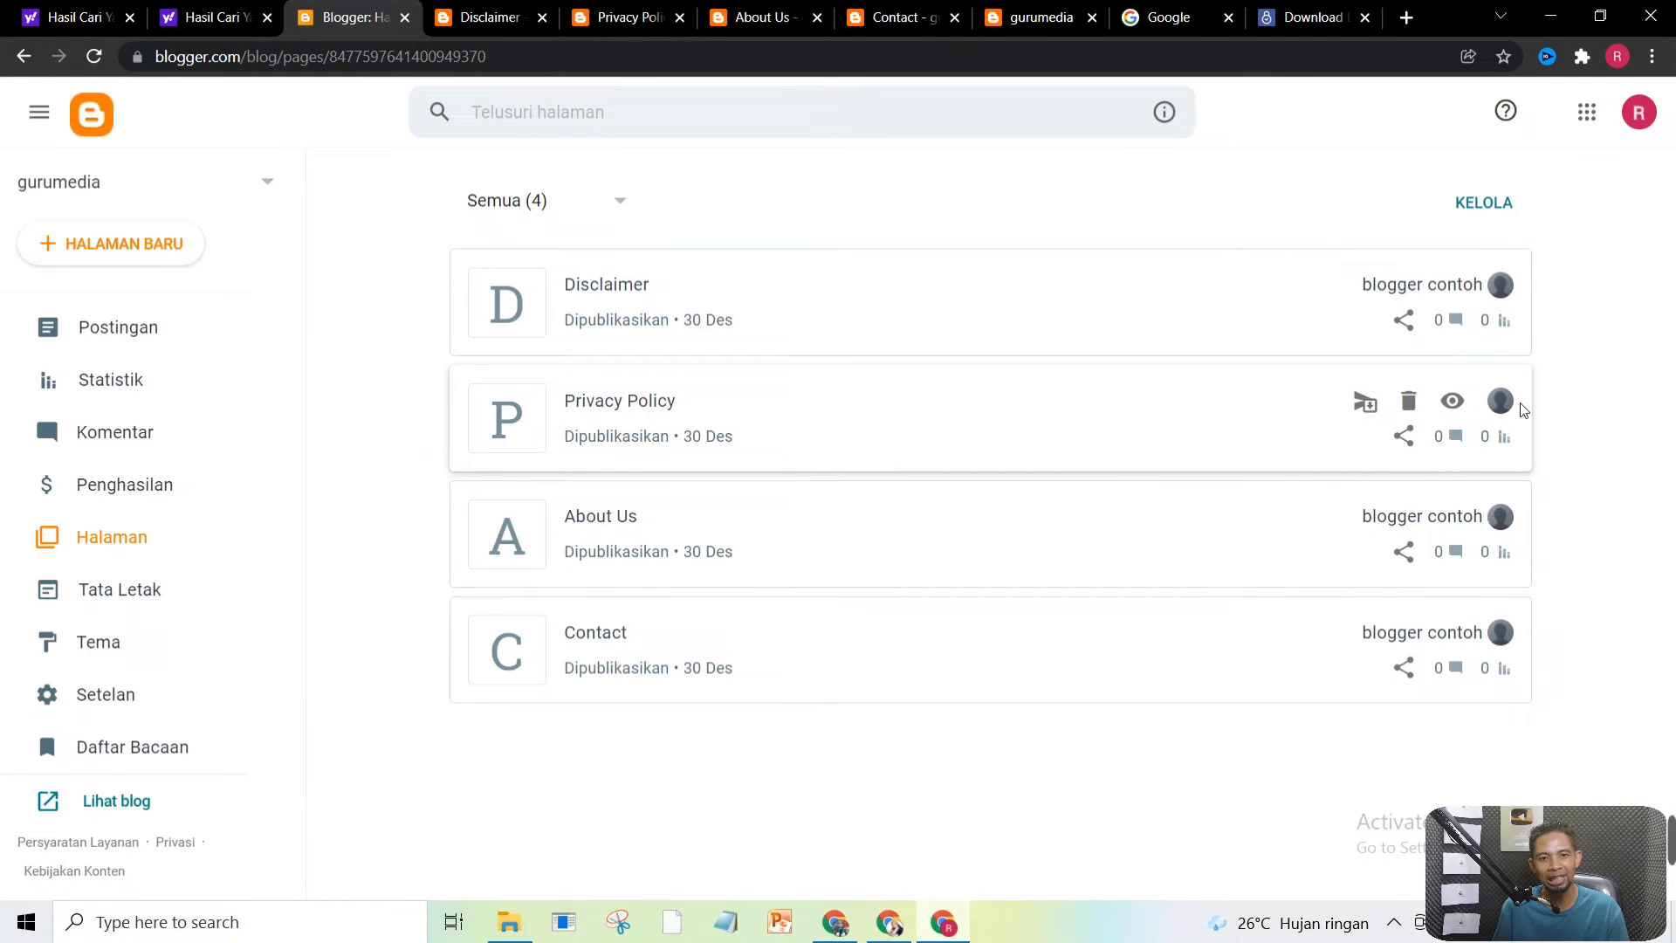
{"action": "left_click", "coordinate": [1043, 19]}
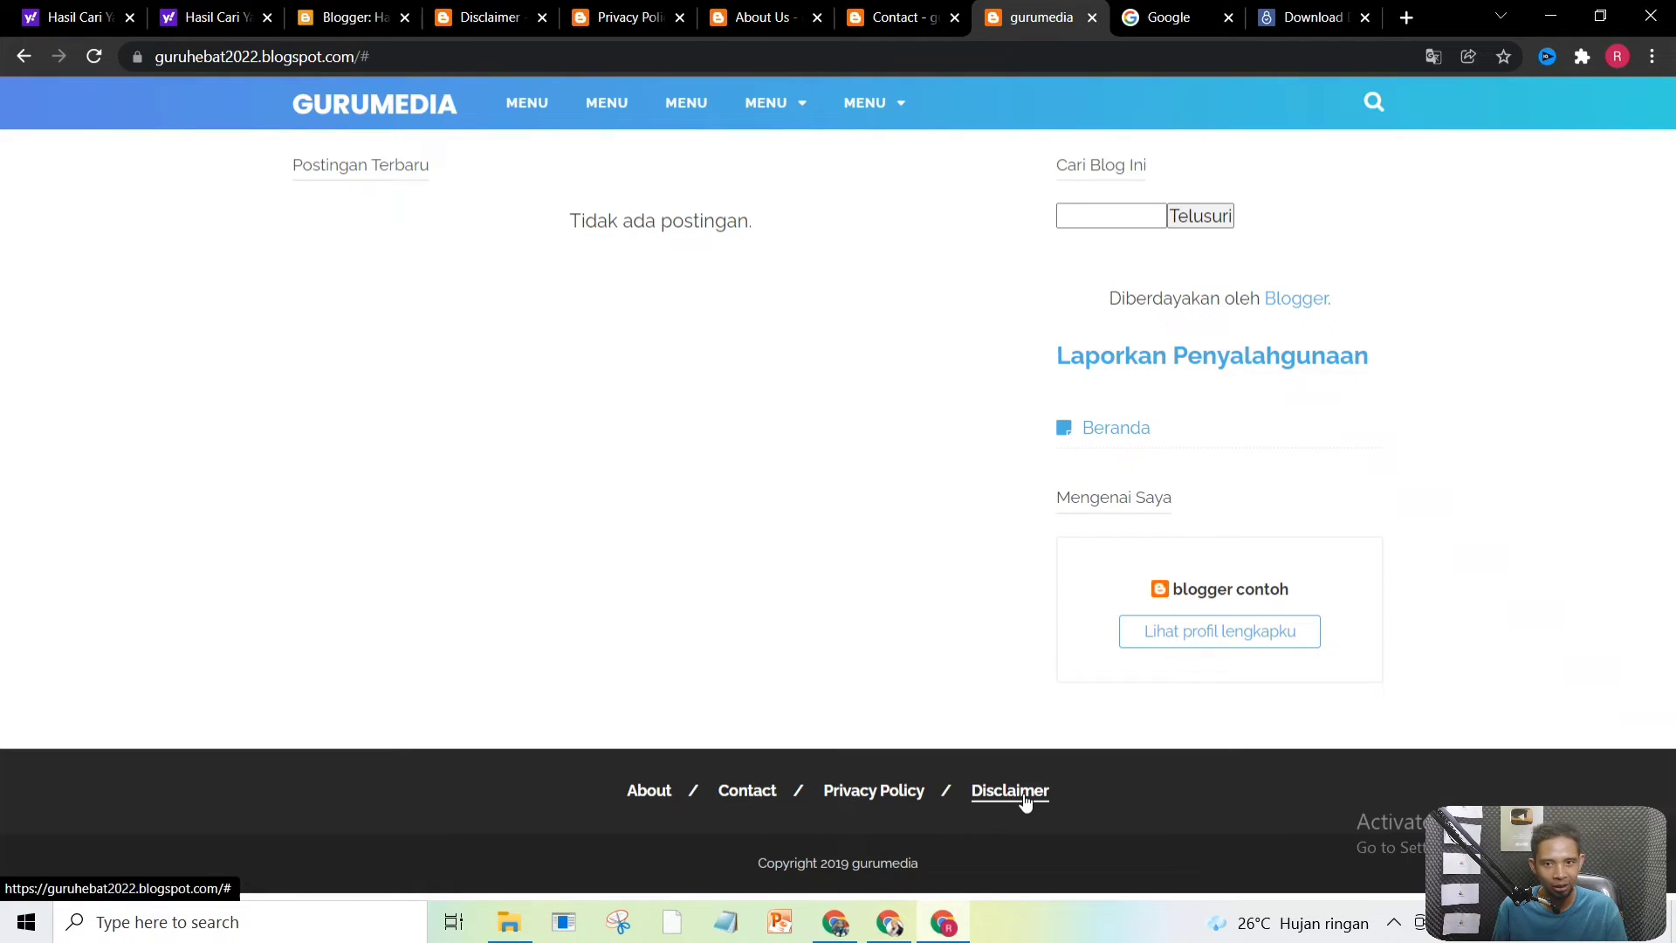
{"action": "left_click", "coordinate": [328, 19]}
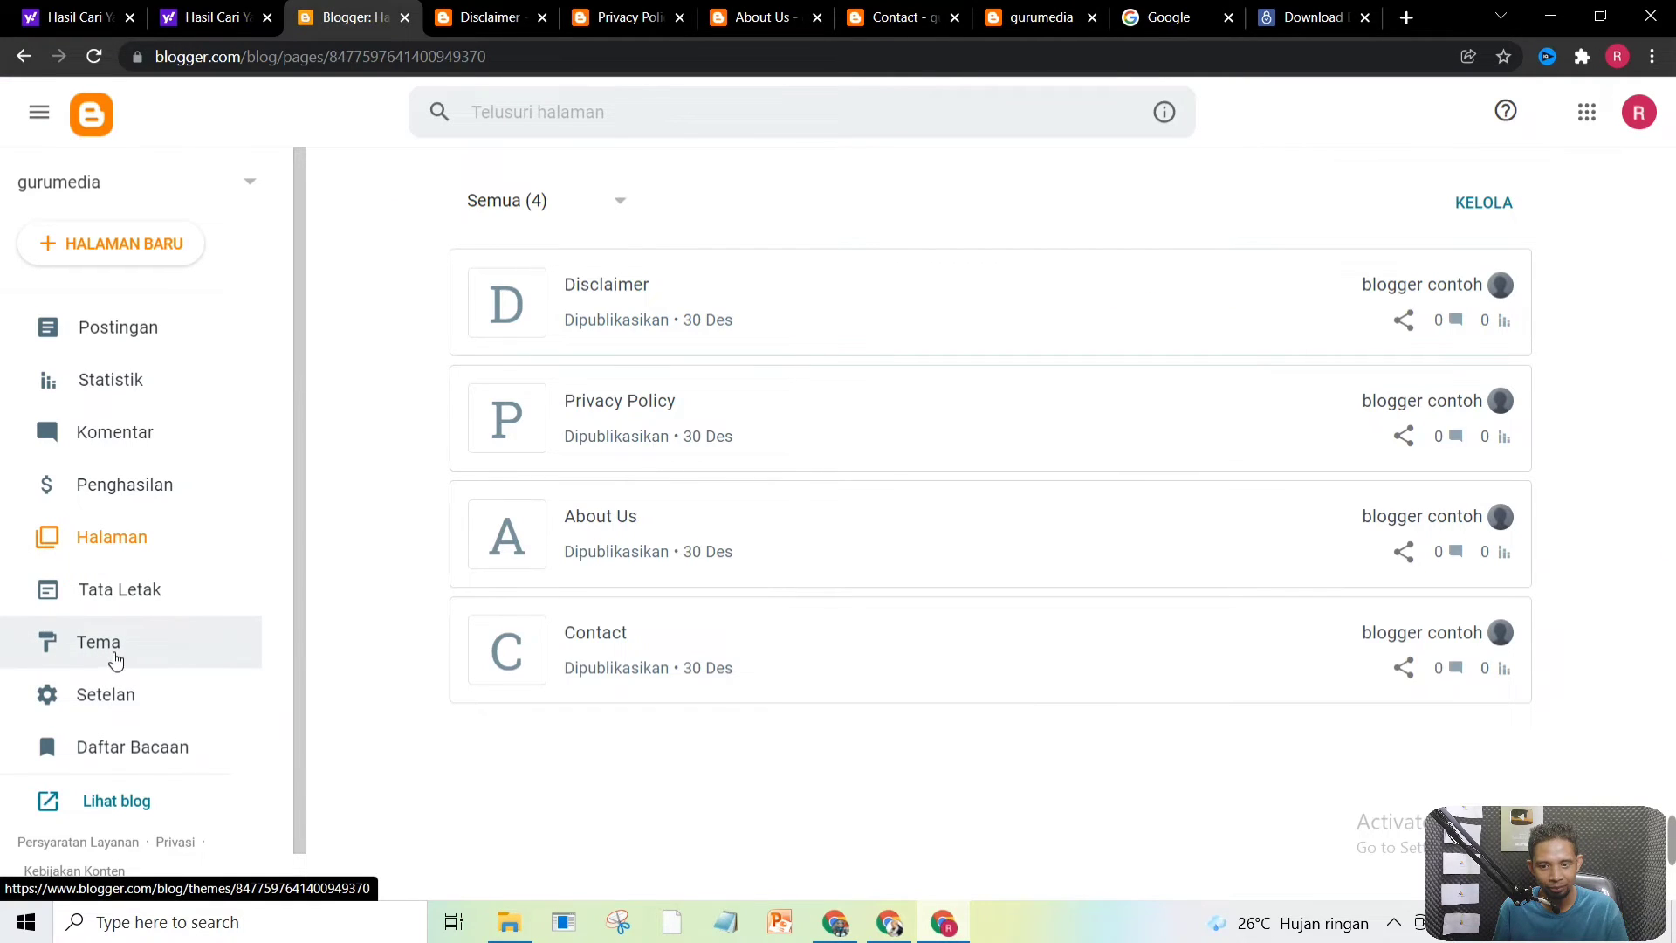
Step: Open the theme's HTML code editor from Tema via Sesuaikan > Edit HTML
{"action": "left_click", "coordinate": [116, 657]}
{"action": "left_click", "coordinate": [827, 316]}
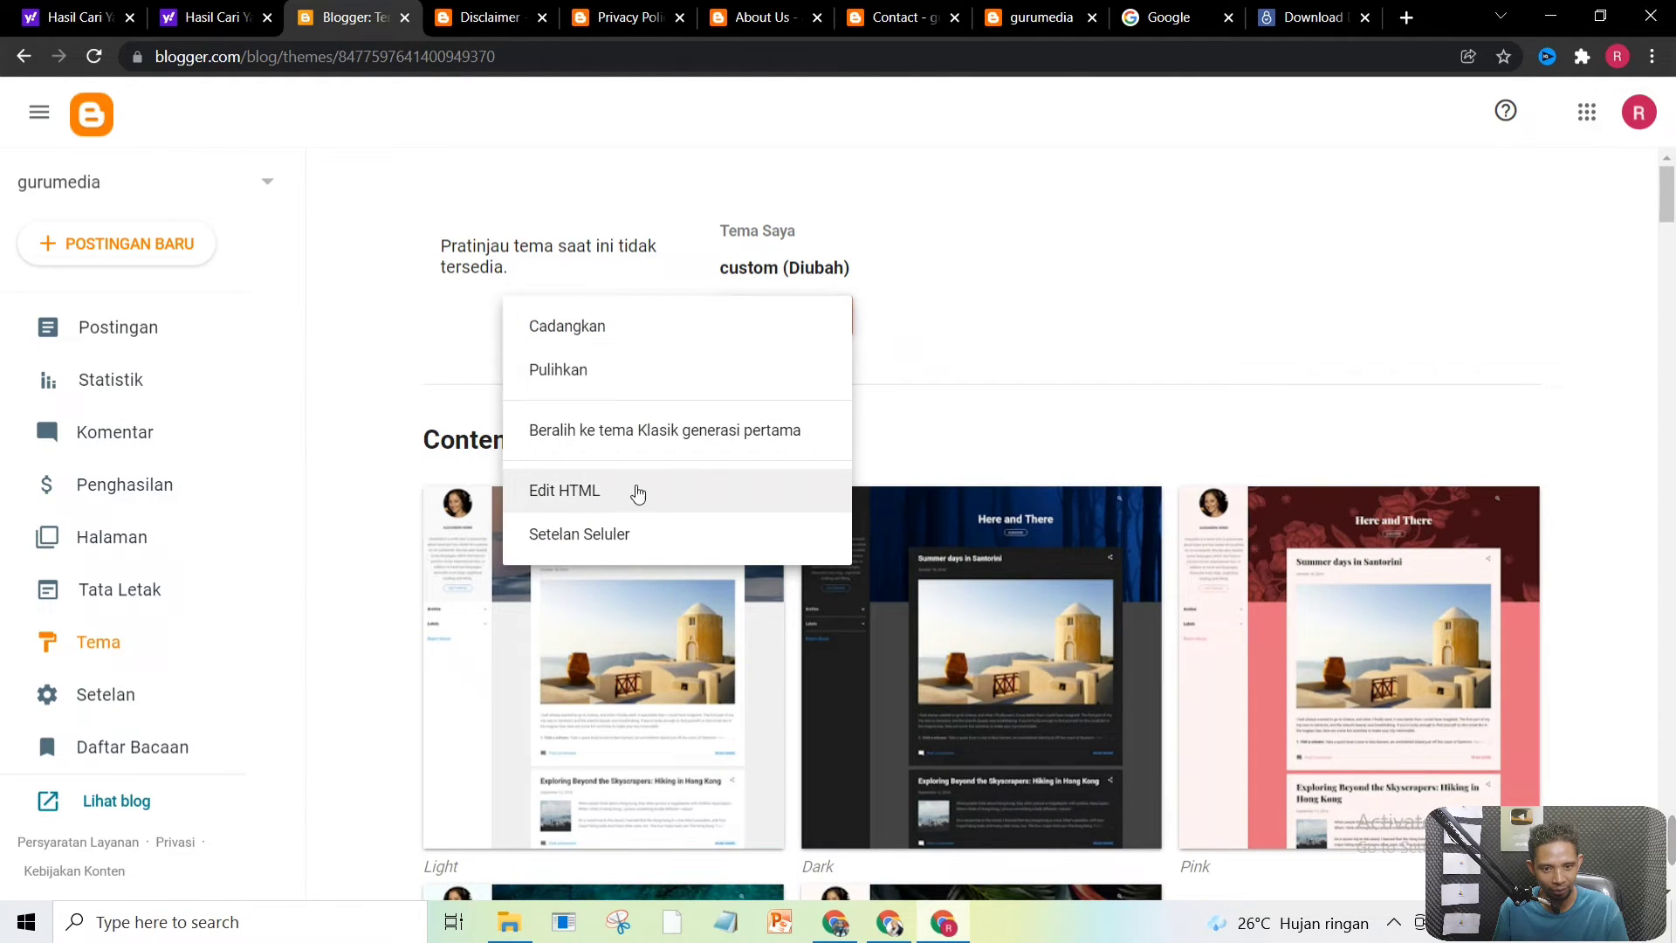
{"action": "left_click", "coordinate": [642, 490]}
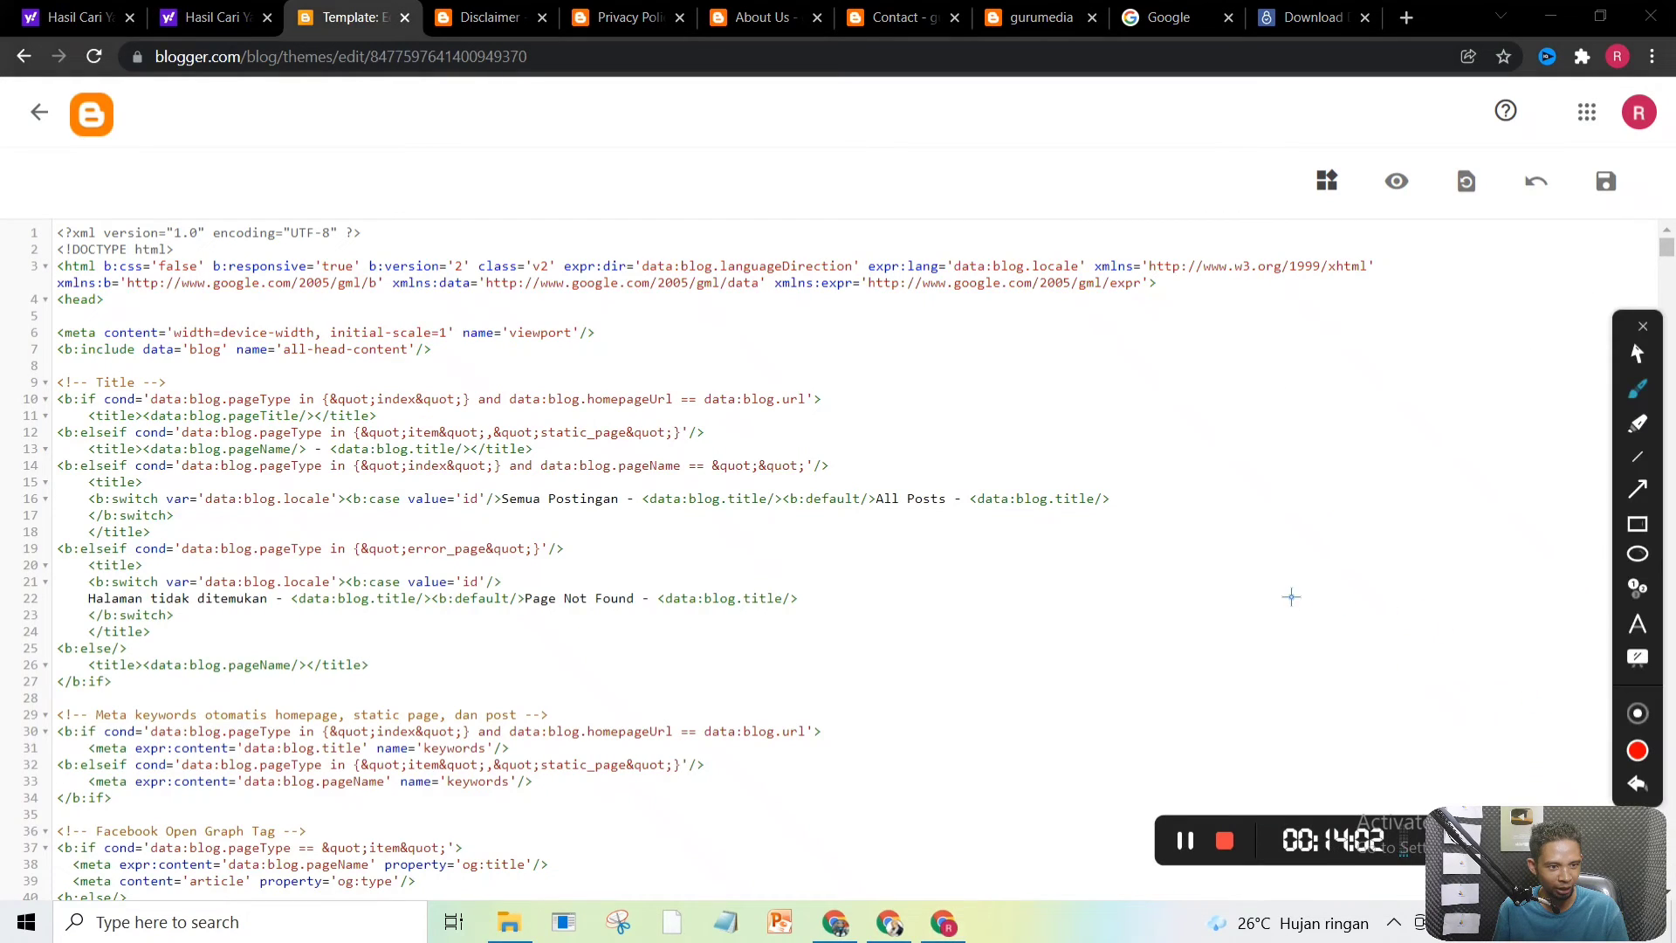
Step: Move down the template code to the footer navigation menu section
{"action": "left_click_drag", "start_coordinate": [1277, 582], "coordinate": [1628, 266]}
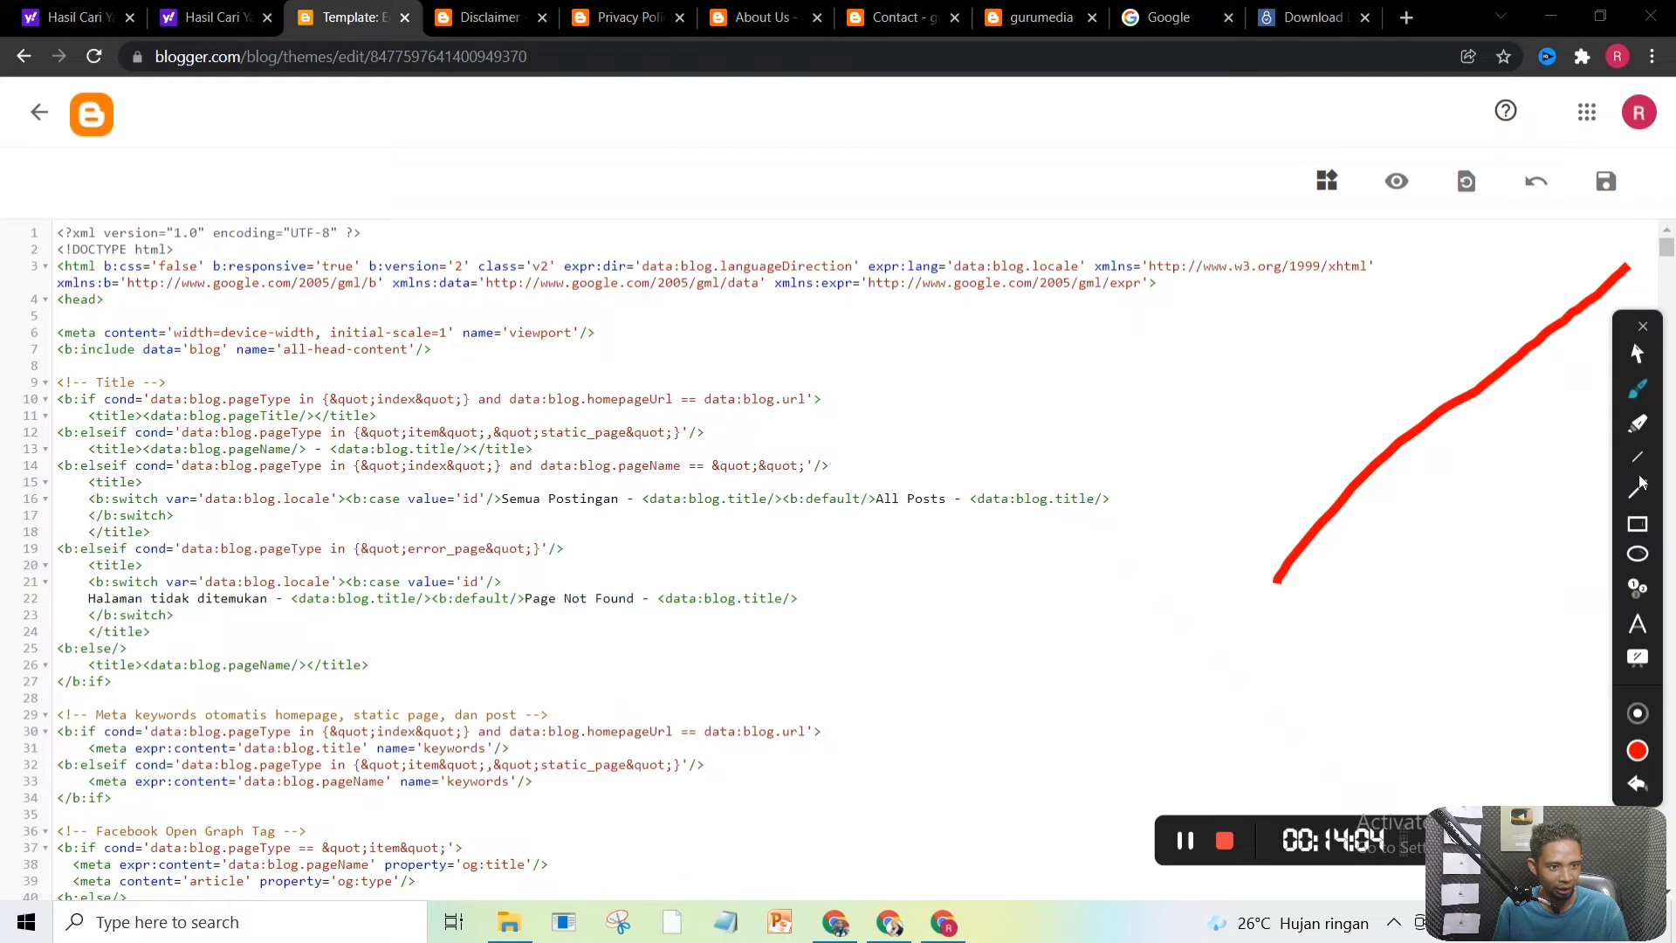
{"action": "left_click_drag", "start_coordinate": [1158, 424], "coordinate": [1640, 255]}
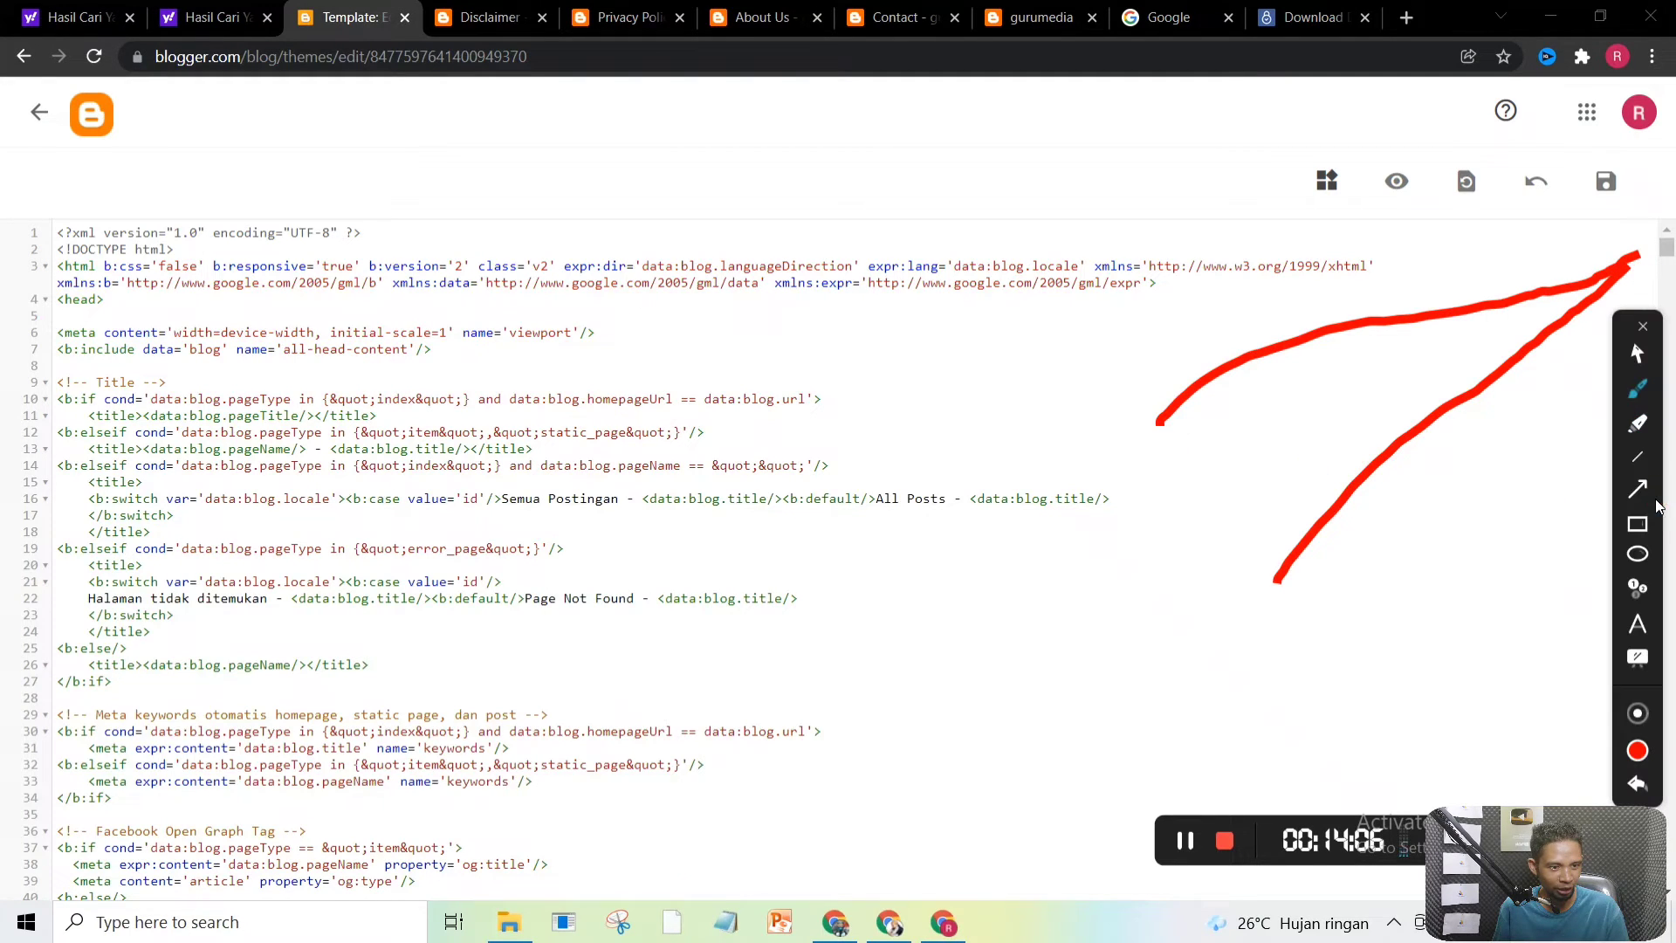
{"action": "left_click", "coordinate": [1642, 502]}
{"action": "left_click_drag", "start_coordinate": [1179, 486], "coordinate": [1652, 279]}
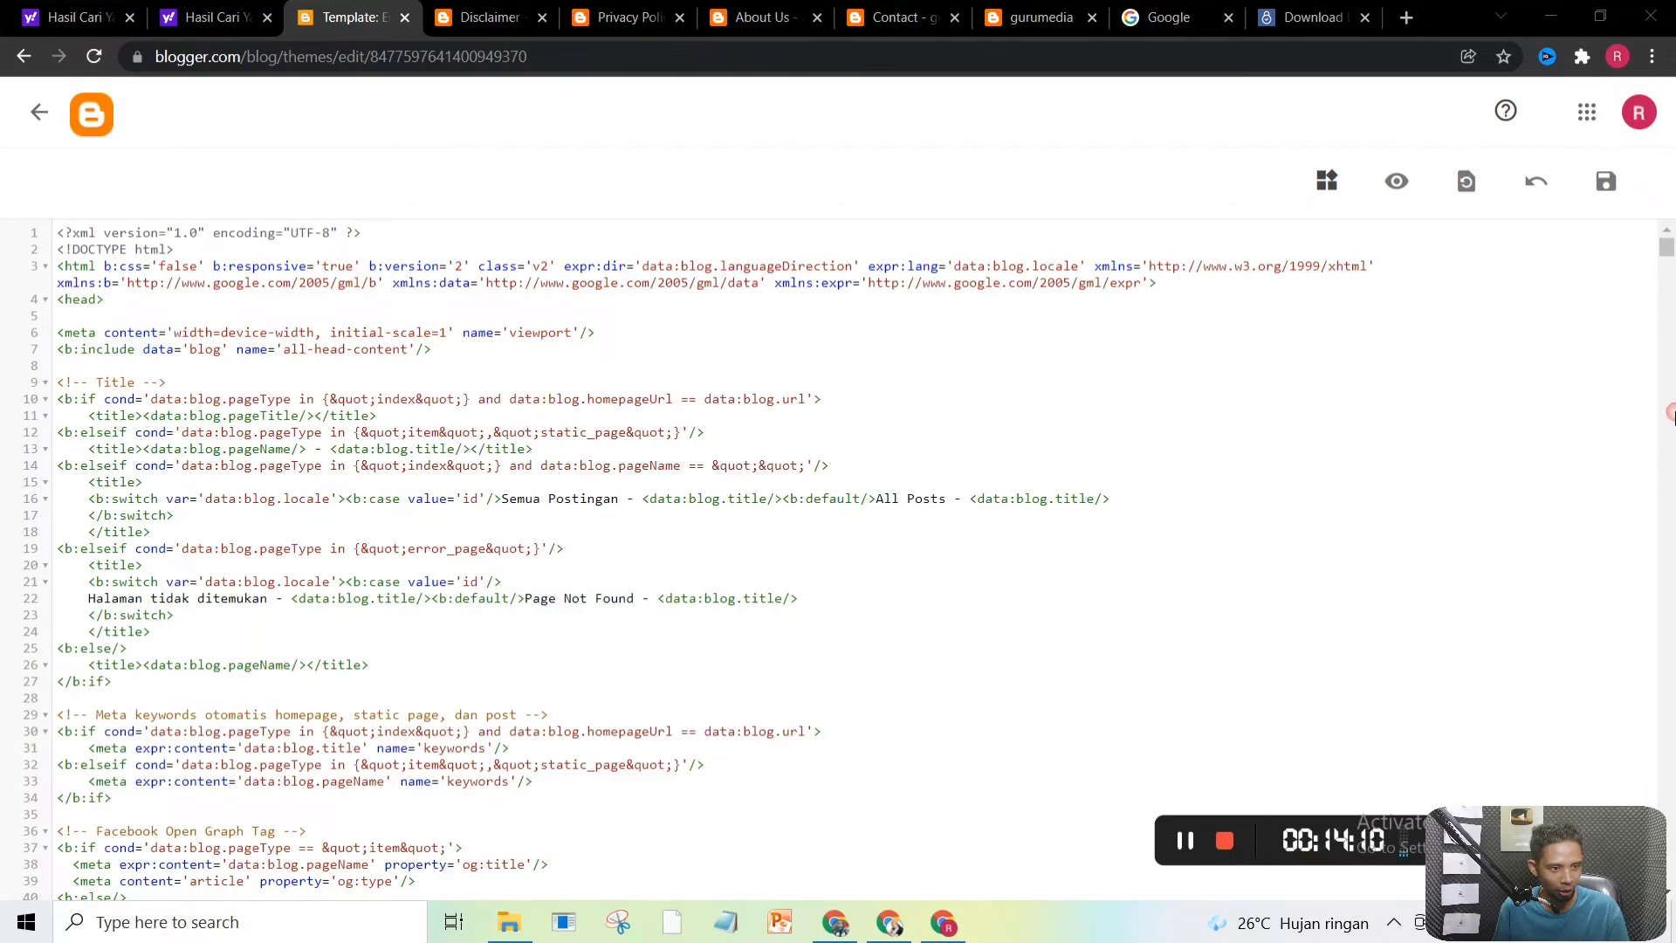
{"action": "left_click_drag", "start_coordinate": [1664, 249], "coordinate": [1669, 874]}
{"action": "scroll", "coordinate": [693, 740], "scroll_direction": "down", "scroll_amount": 10}
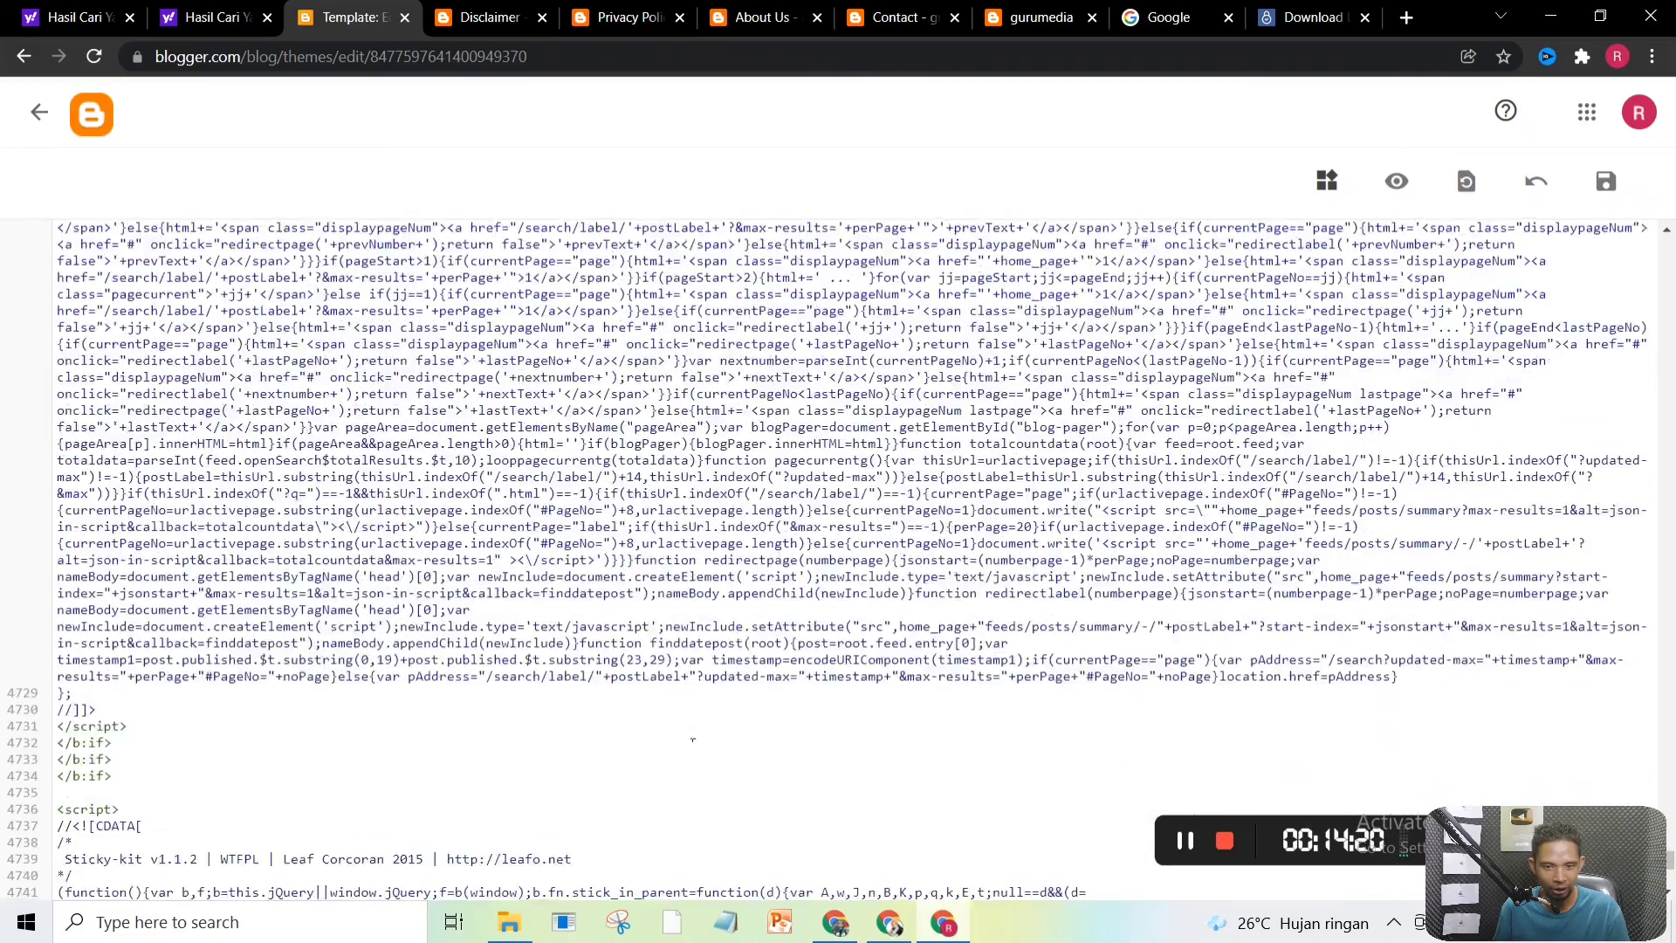
{"action": "scroll", "coordinate": [694, 740], "scroll_direction": "down", "scroll_amount": 15}
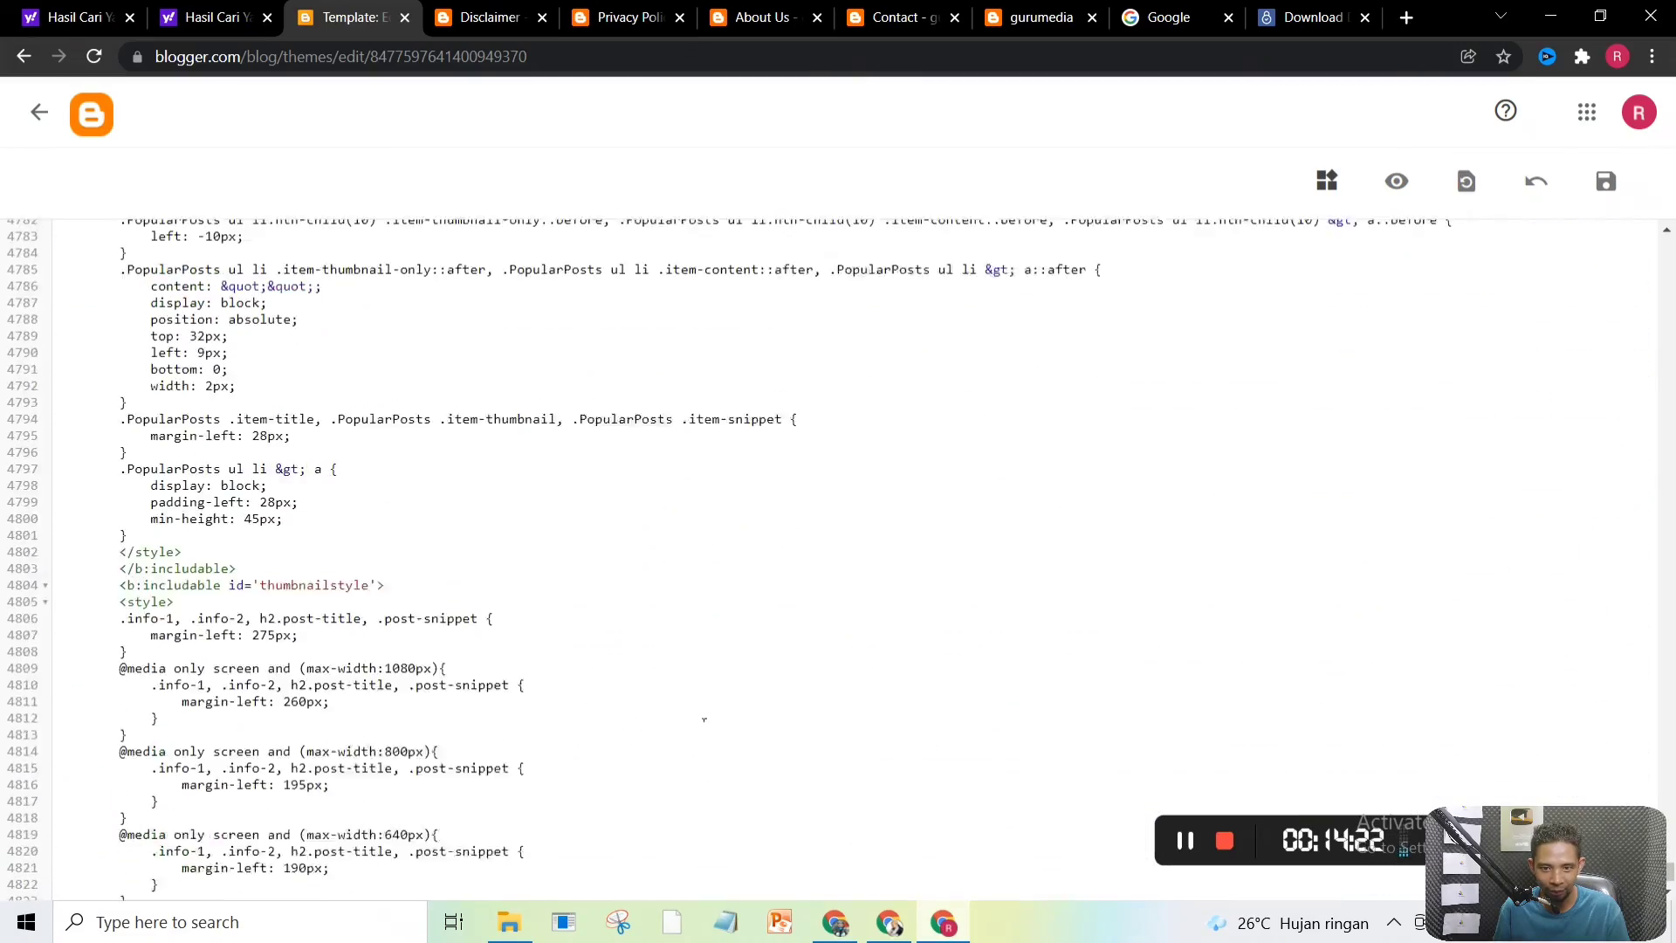
{"action": "scroll", "coordinate": [705, 719], "scroll_direction": "up", "scroll_amount": 15}
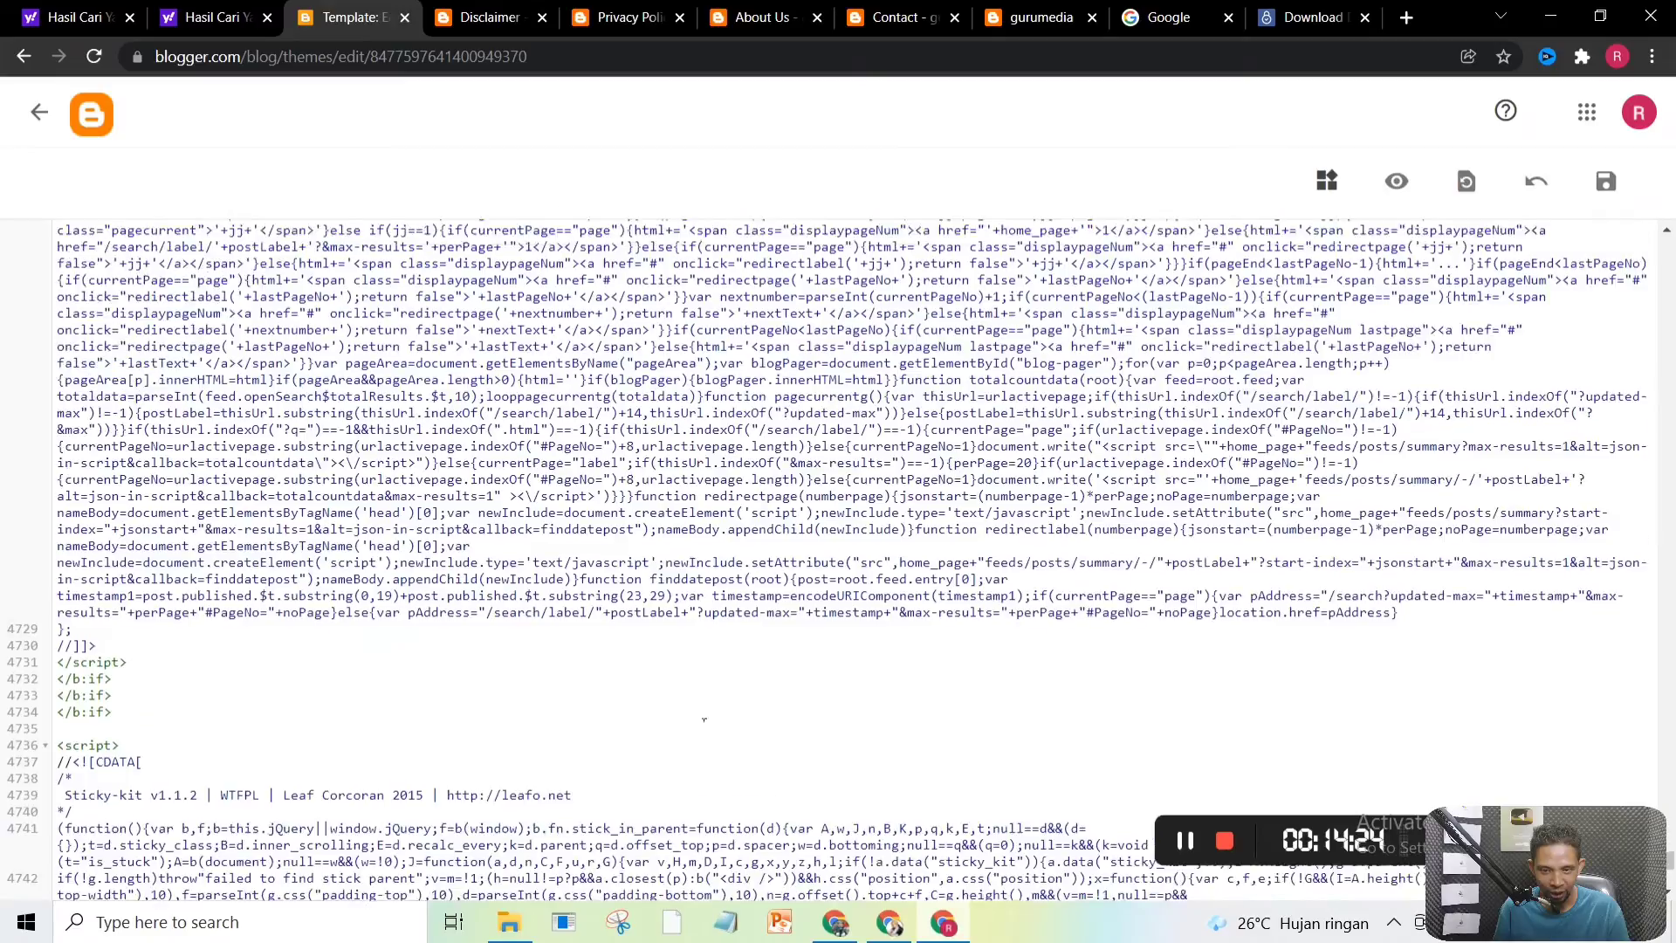
{"action": "scroll", "coordinate": [705, 719], "scroll_direction": "up", "scroll_amount": 10}
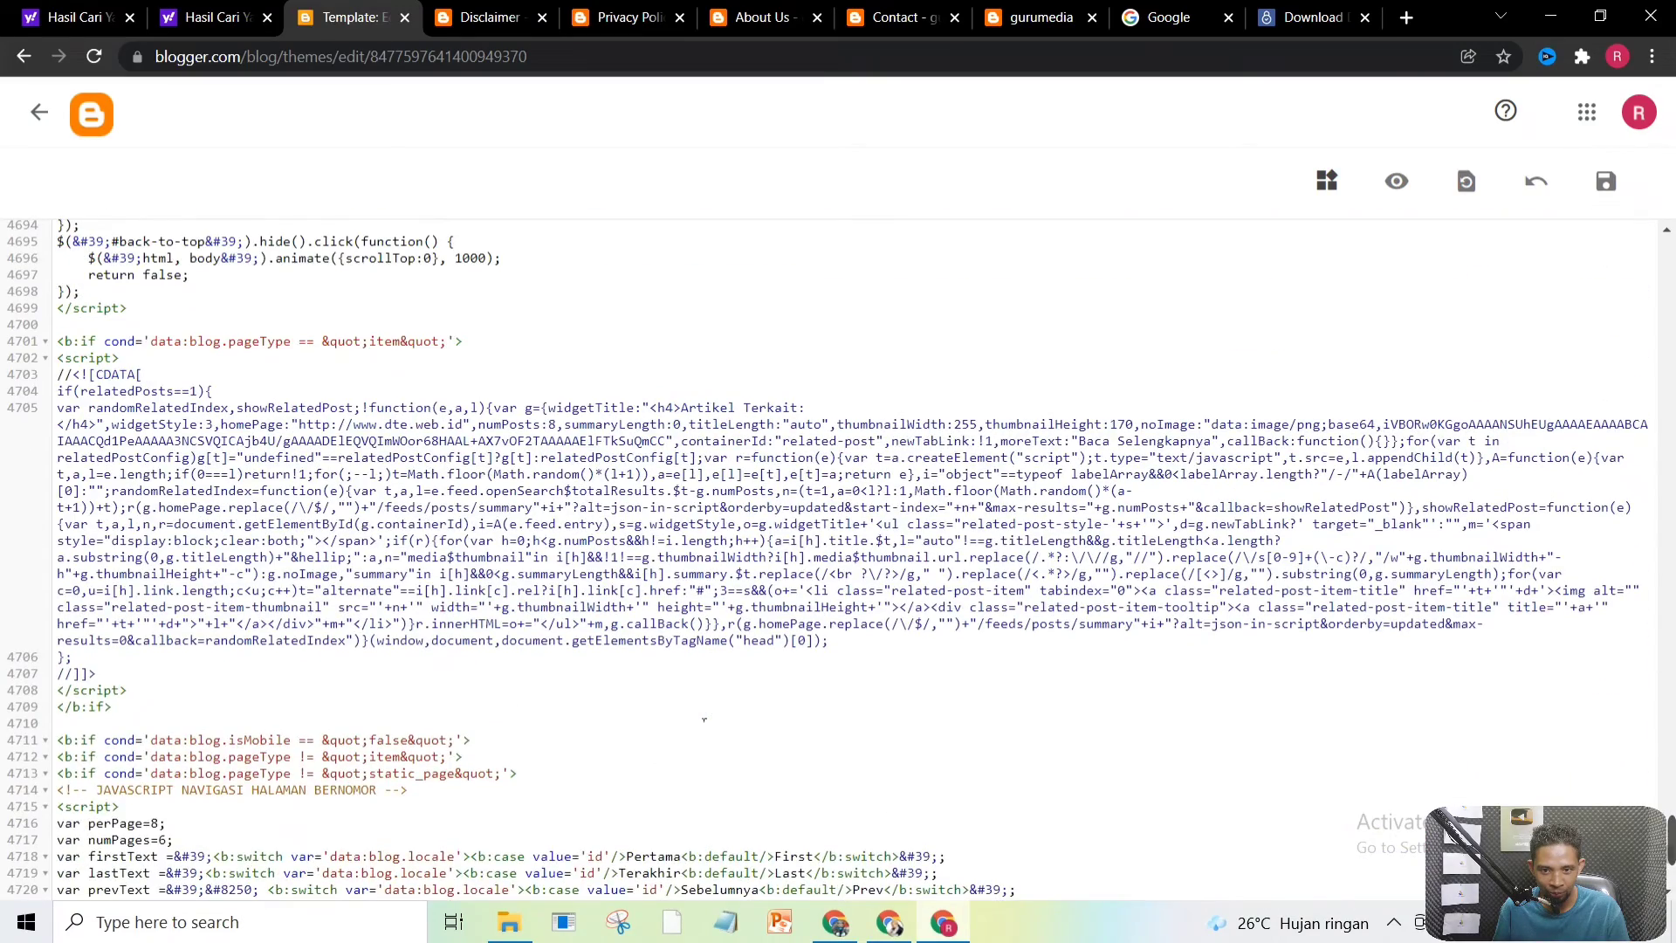
{"action": "scroll", "coordinate": [705, 720], "scroll_direction": "up", "scroll_amount": 10}
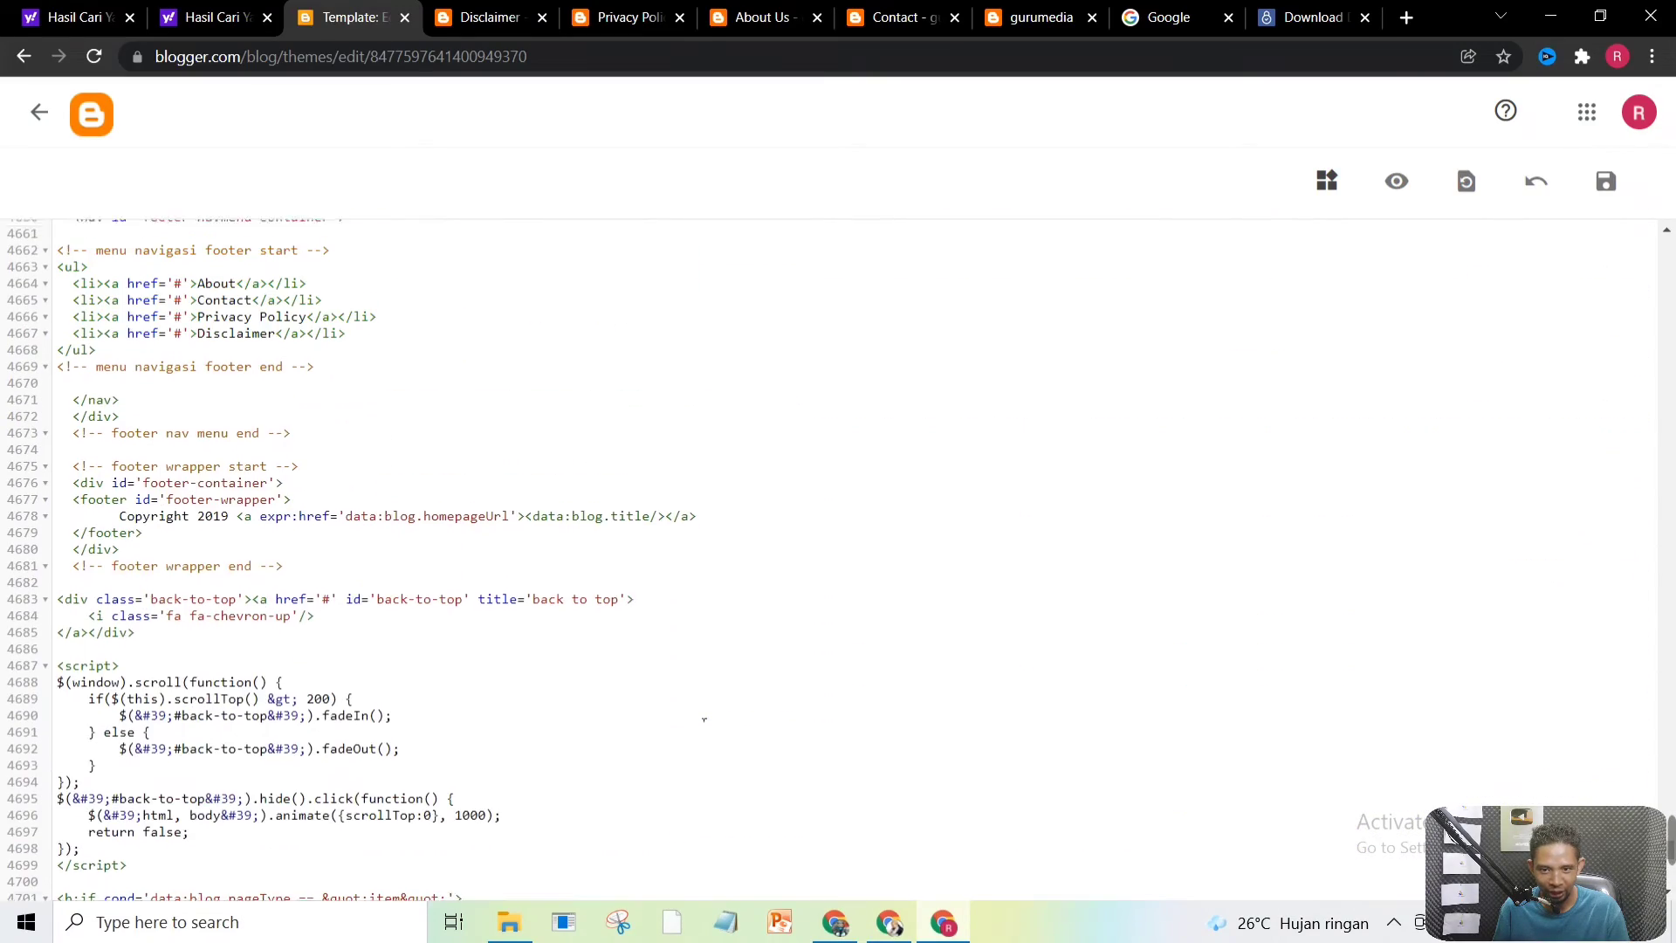
{"action": "scroll", "coordinate": [705, 719], "scroll_direction": "up", "scroll_amount": 4}
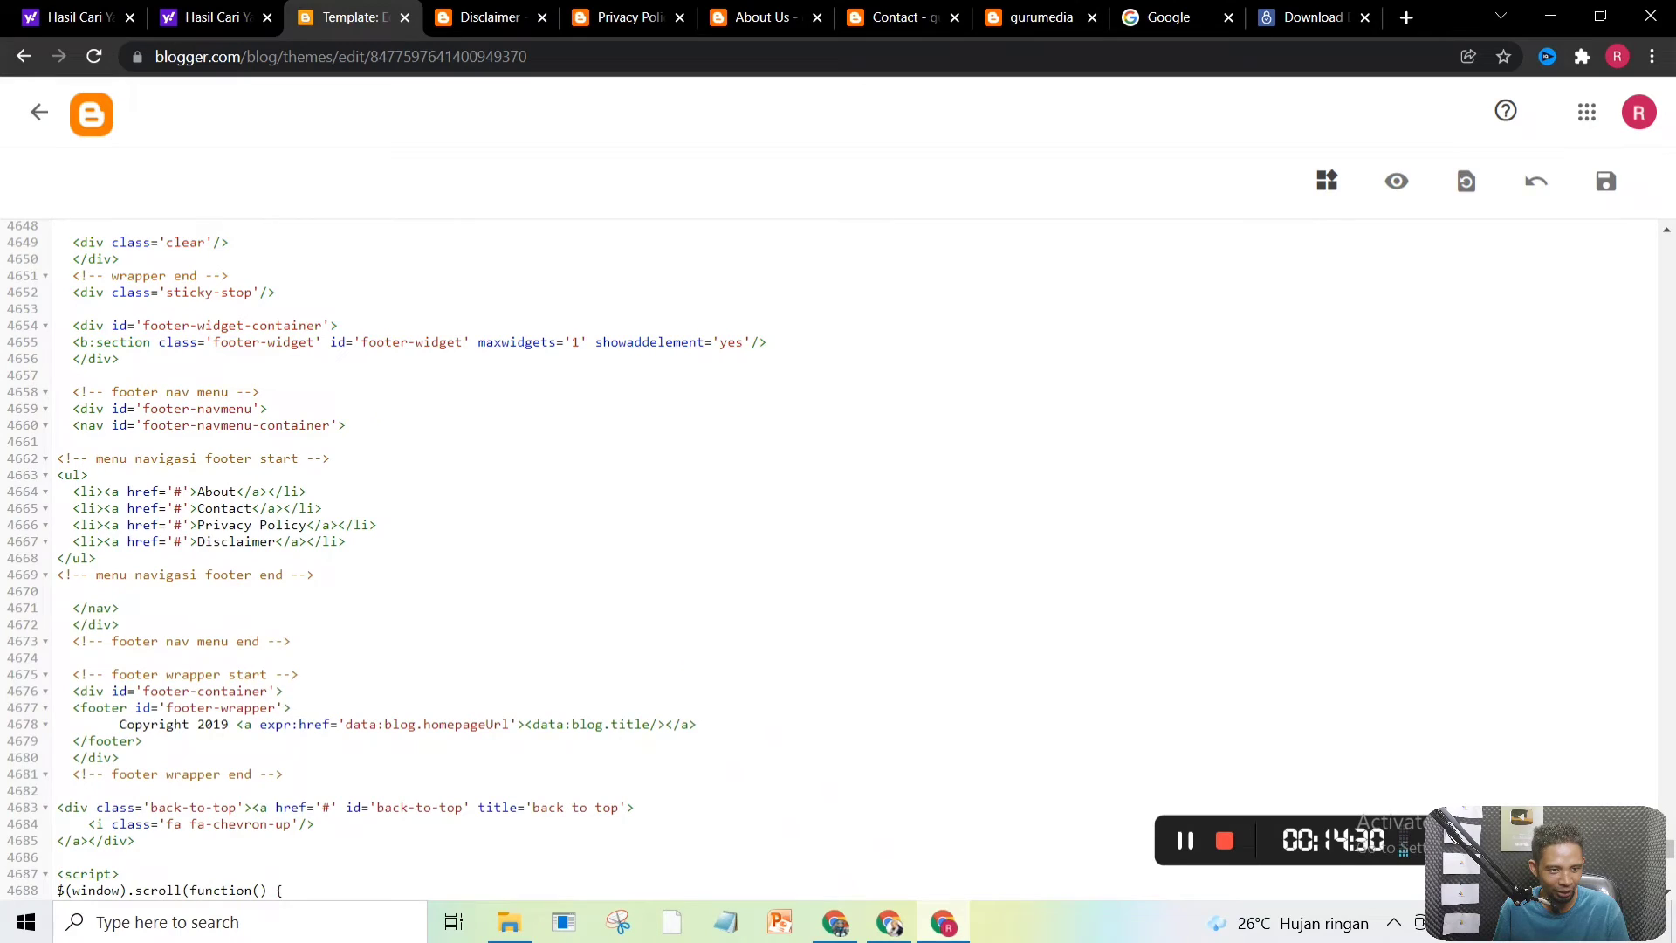
{"action": "left_click", "coordinate": [1631, 840]}
{"action": "left_click", "coordinate": [1638, 524]}
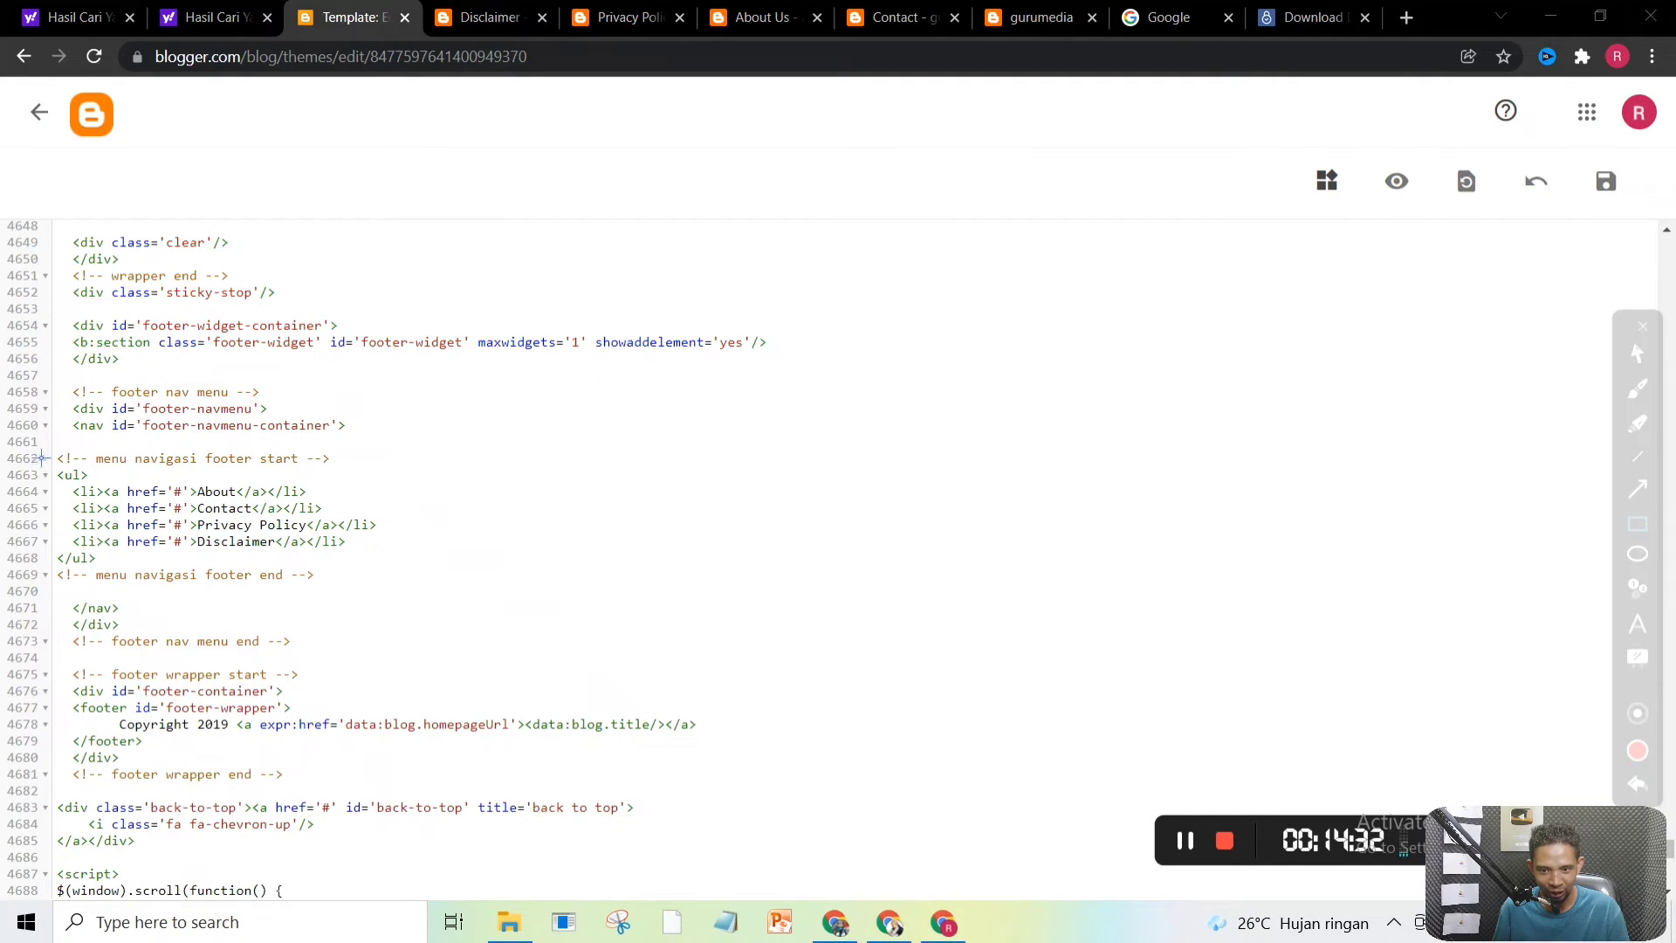
{"action": "mouse_move", "coordinate": [24, 439]}
{"action": "left_mouse_down"}
{"action": "mouse_move", "coordinate": [430, 509]}
{"action": "mouse_move", "coordinate": [463, 603]}
{"action": "left_mouse_up"}
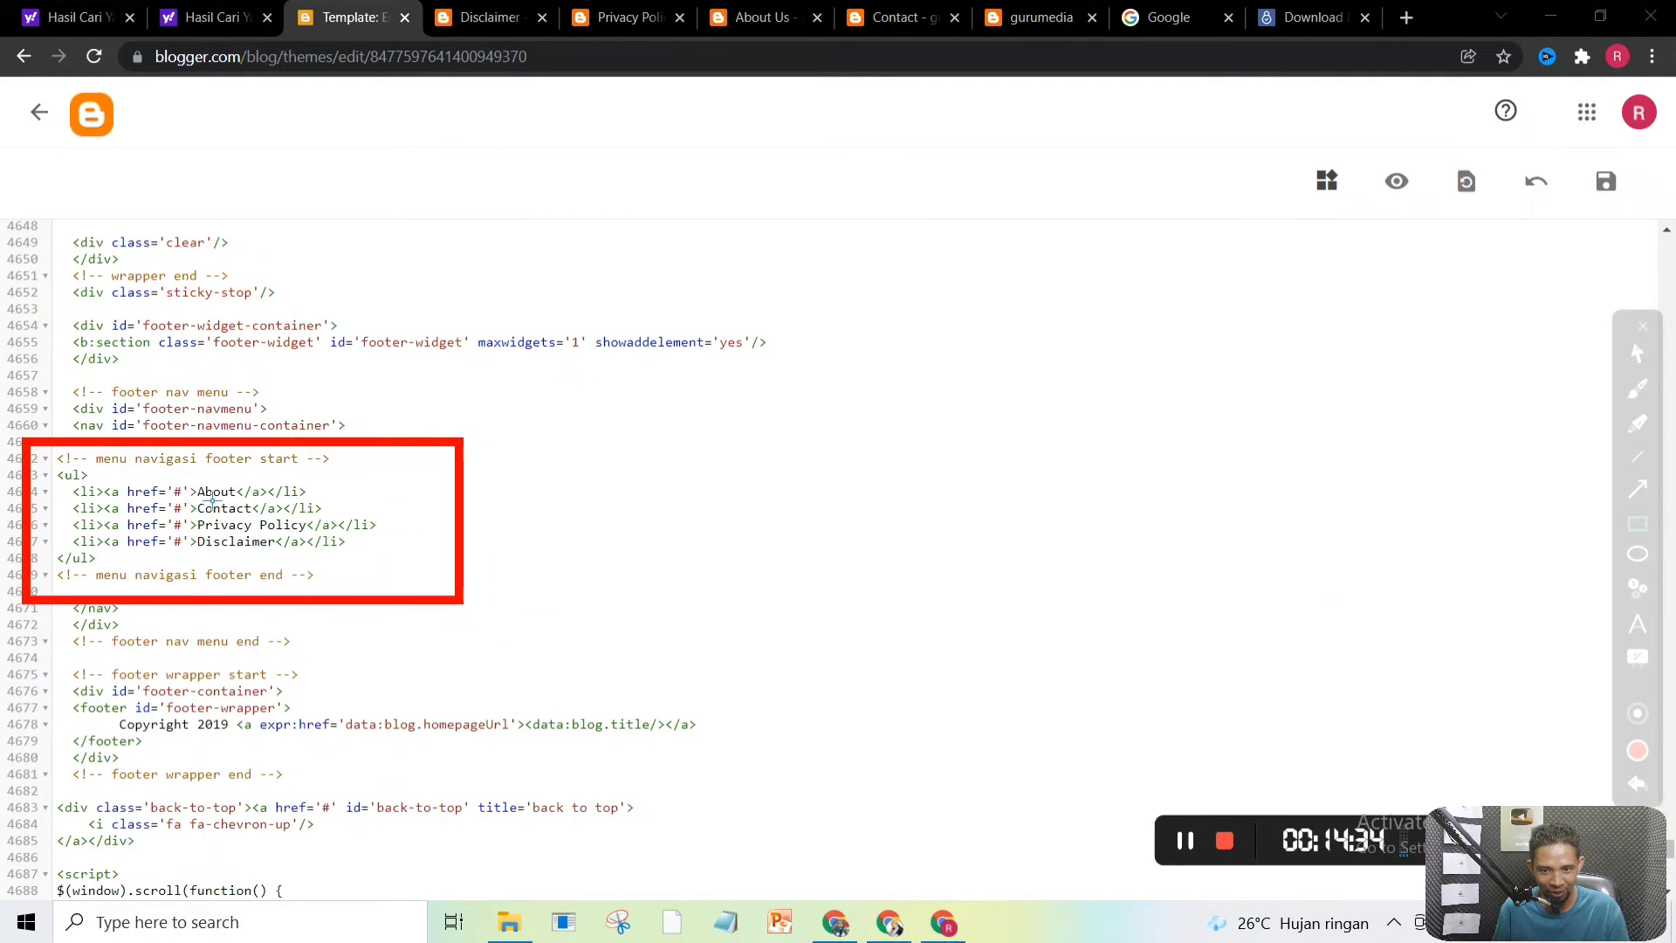
{"action": "mouse_move", "coordinate": [343, 488]}
{"action": "left_mouse_down"}
{"action": "mouse_move", "coordinate": [409, 494]}
{"action": "mouse_move", "coordinate": [375, 510]}
{"action": "mouse_move", "coordinate": [471, 534]}
{"action": "mouse_move", "coordinate": [435, 559]}
{"action": "left_mouse_up"}
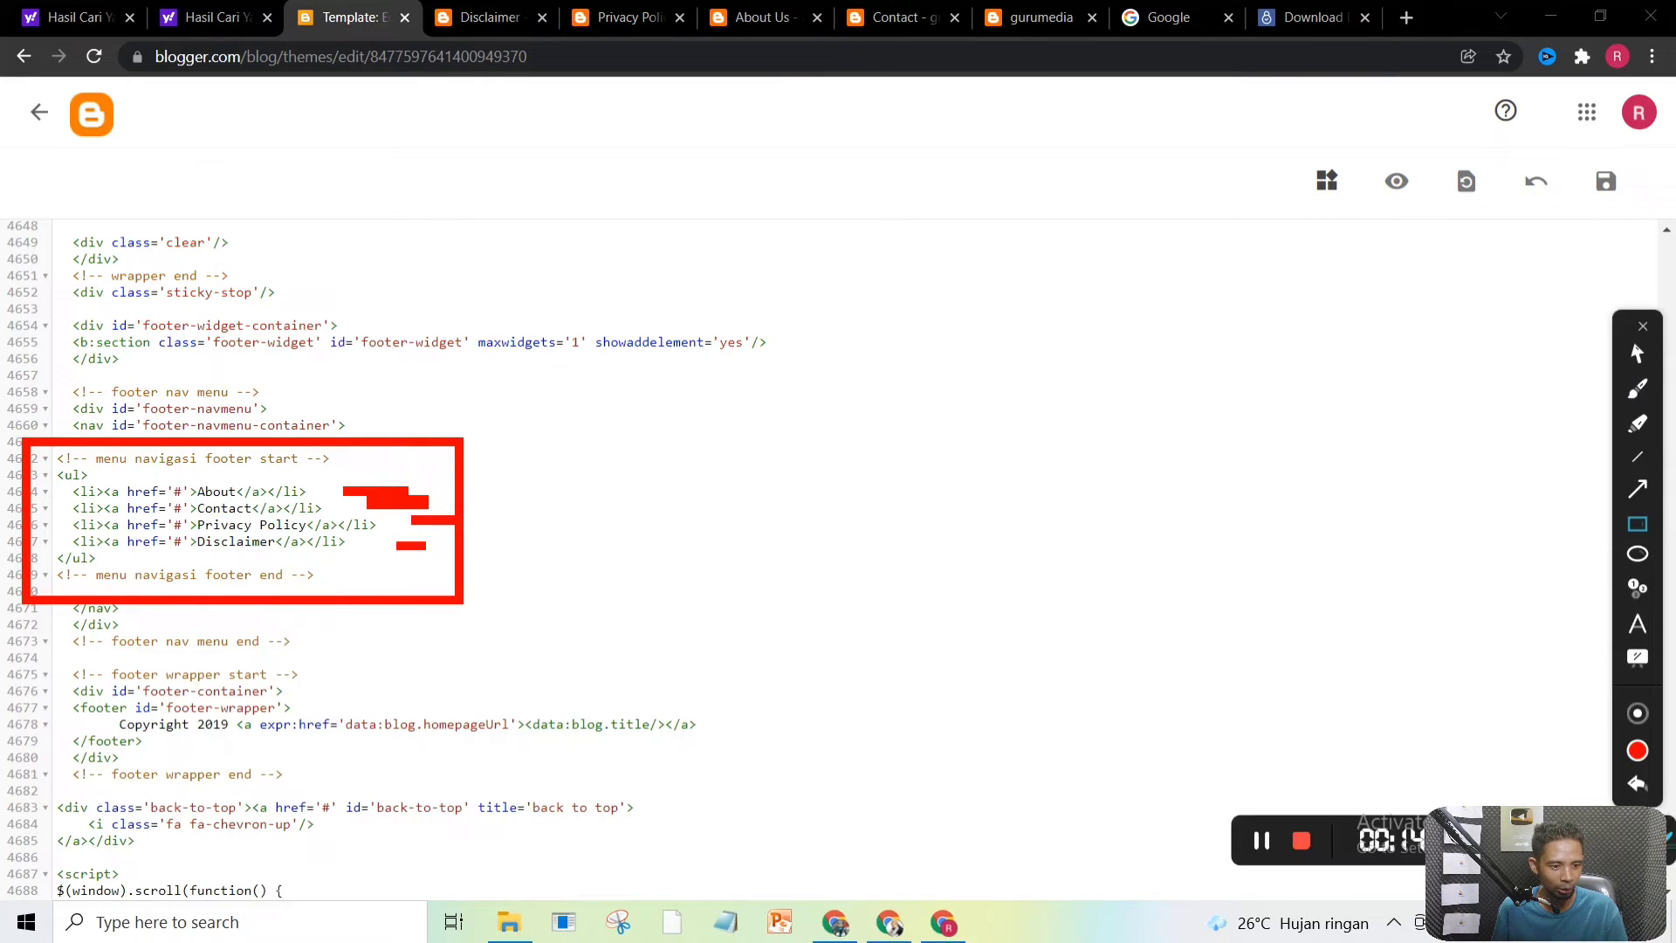
Step: Replace the Disclaimer footer link's '#' with the Disclaimer page's URL
{"action": "left_click", "coordinate": [490, 16]}
{"action": "left_click", "coordinate": [453, 56]}
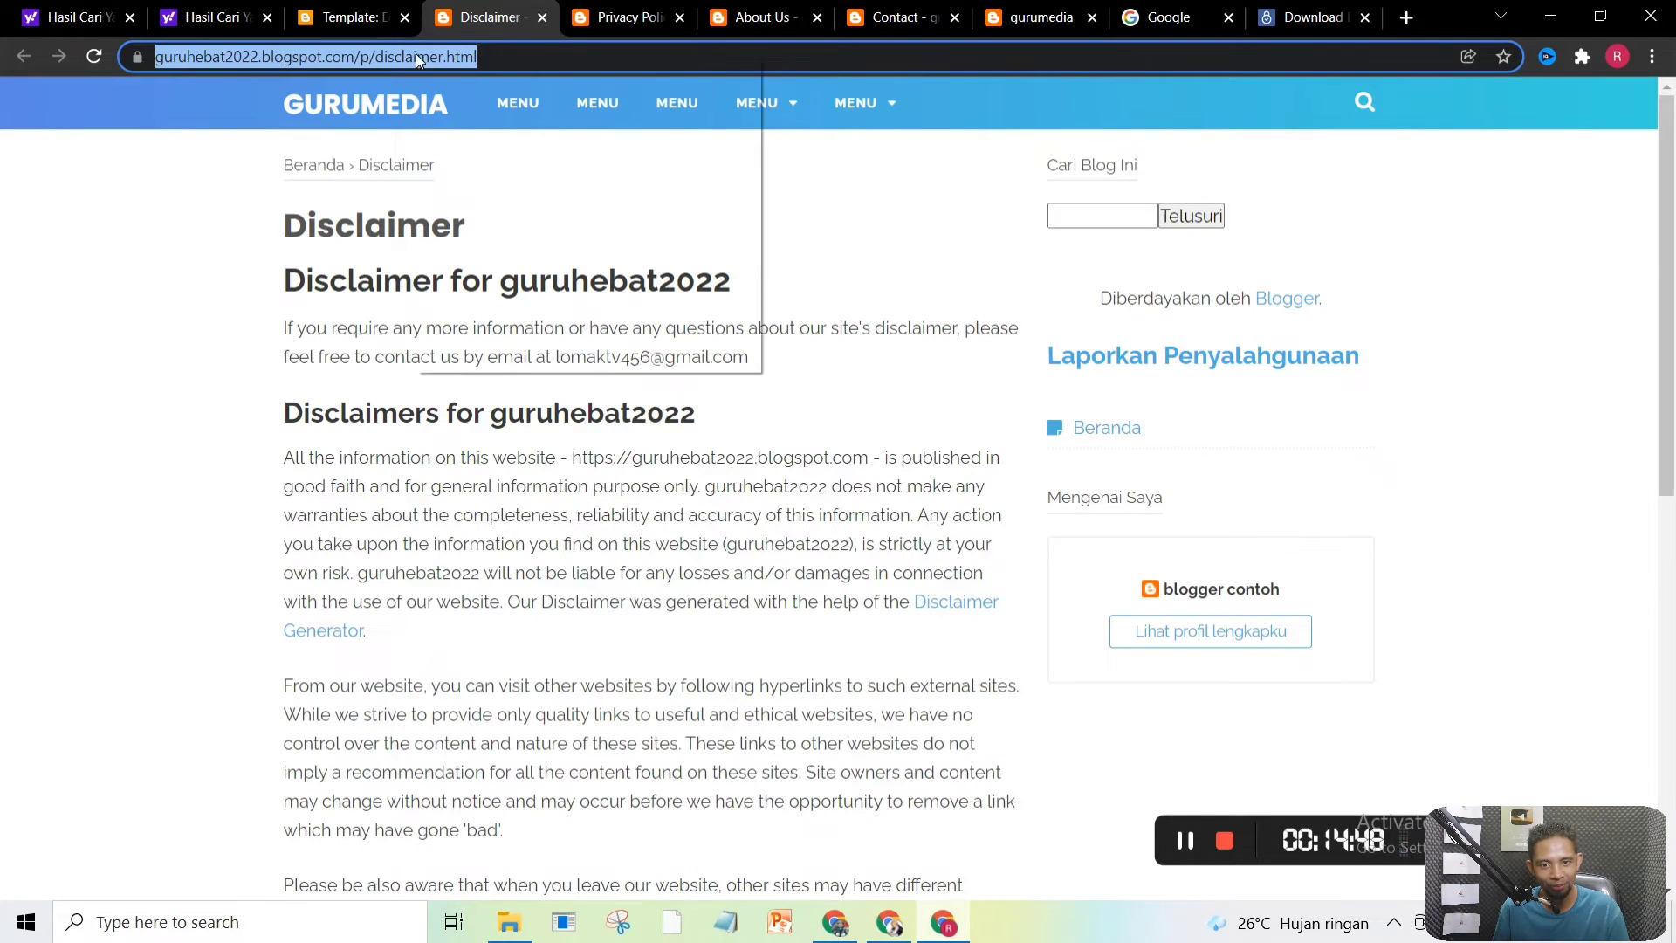
{"action": "right_click", "coordinate": [416, 55]}
{"action": "left_click", "coordinate": [525, 177]}
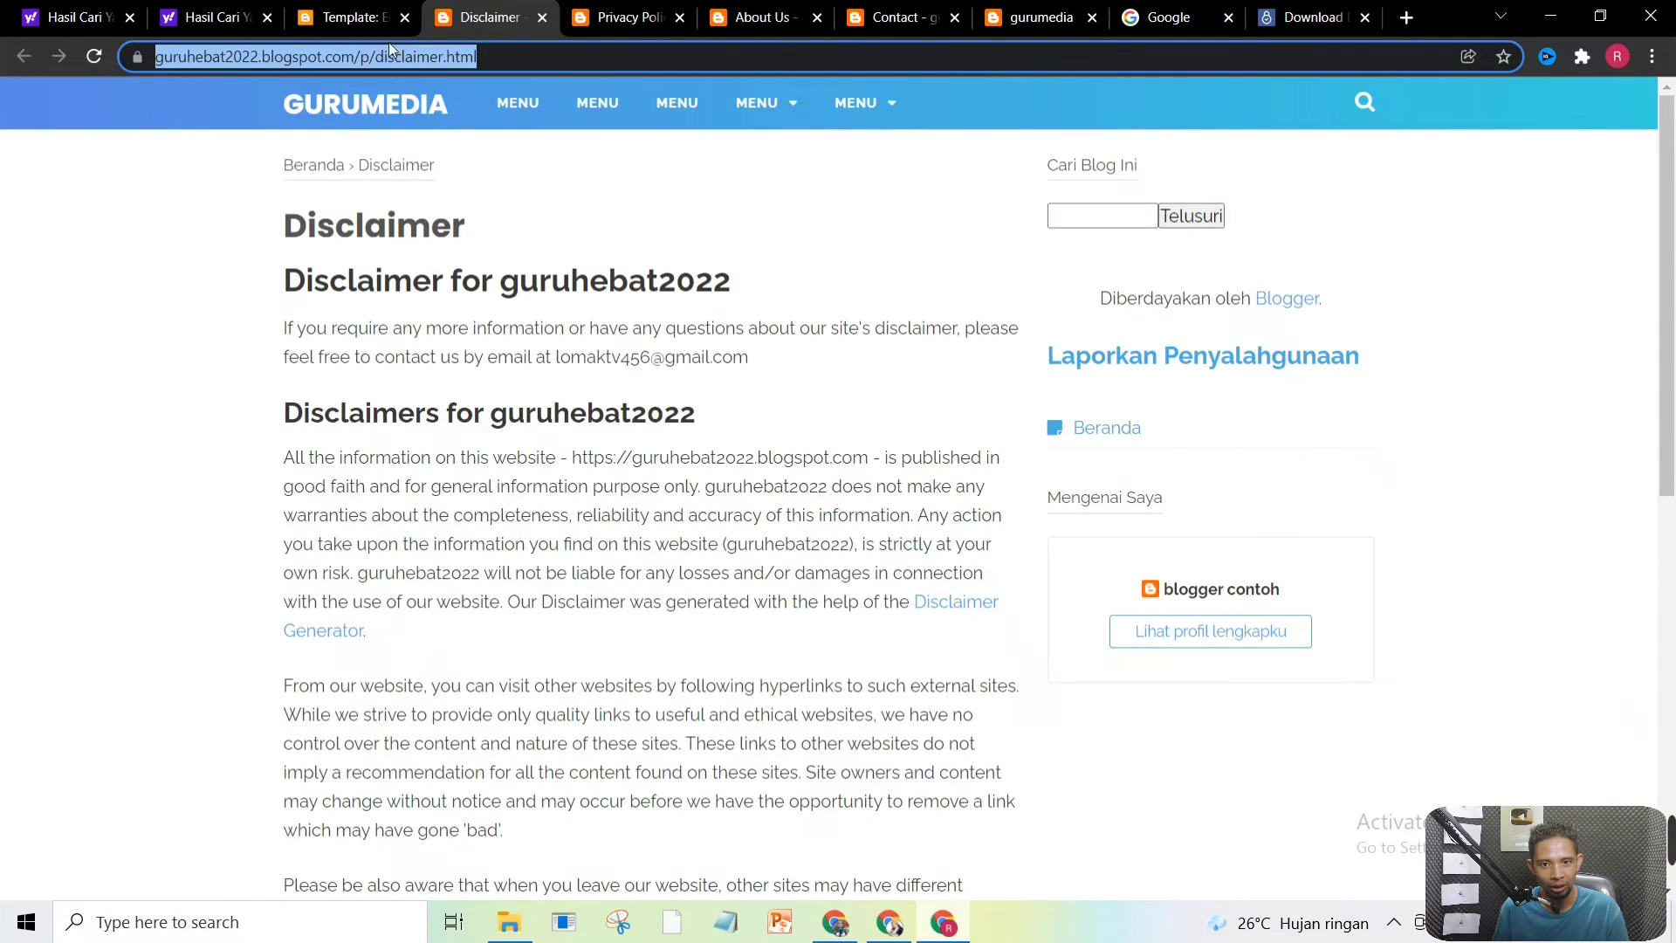
{"action": "left_click", "coordinate": [348, 18]}
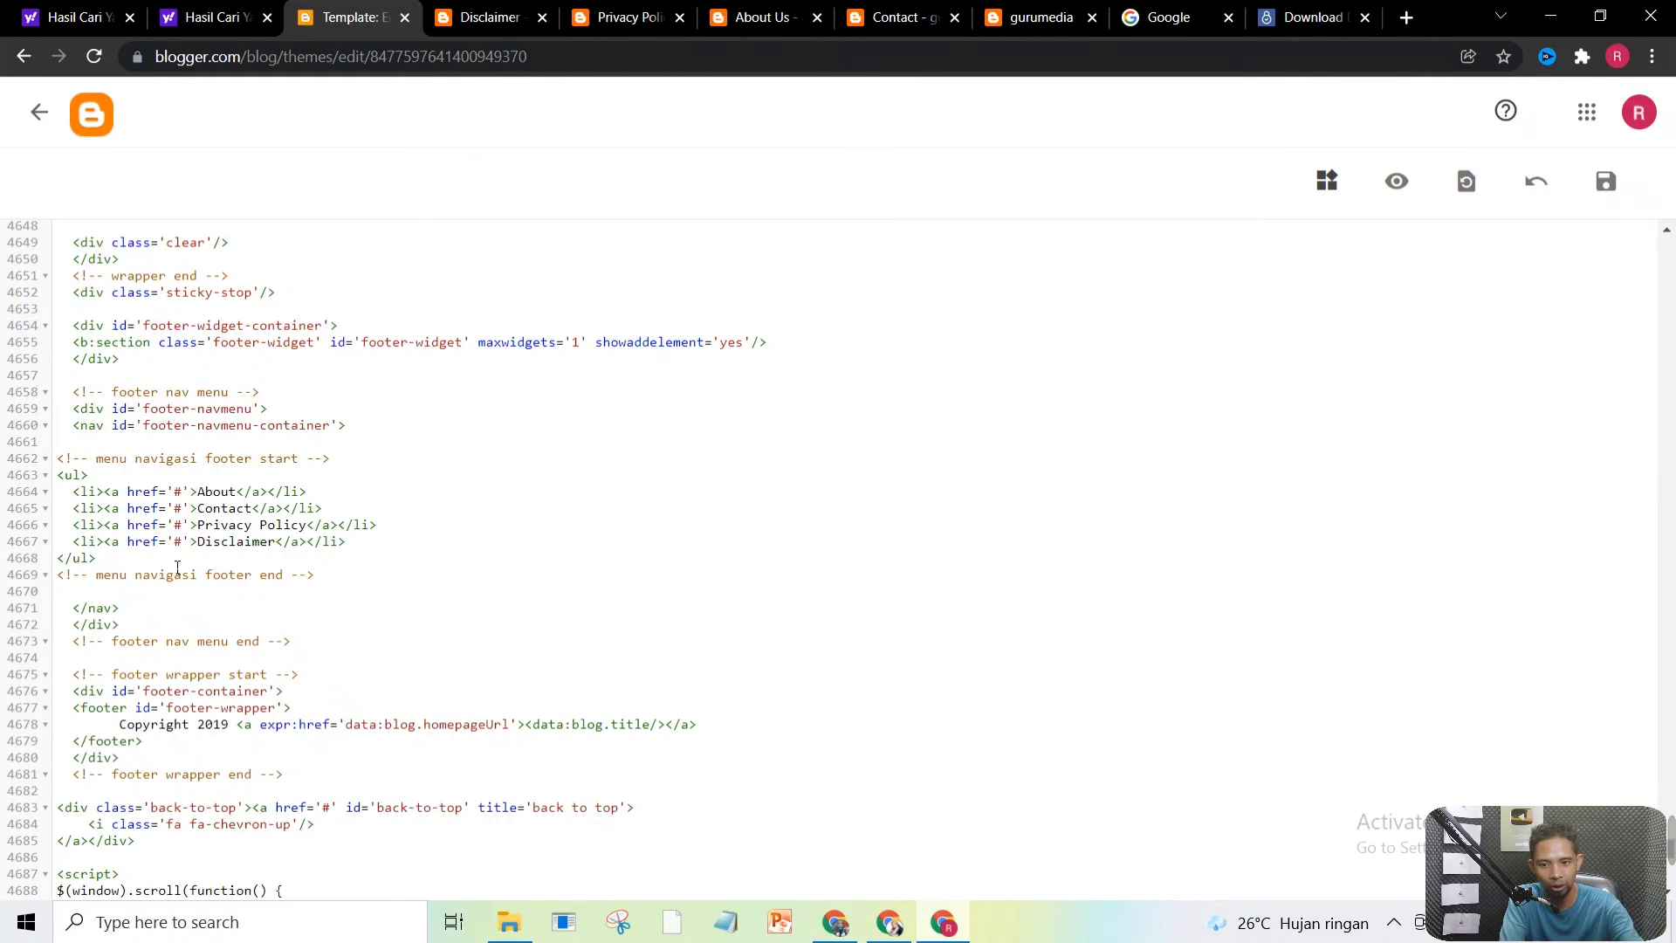
{"action": "key", "text": "BackSpace"}
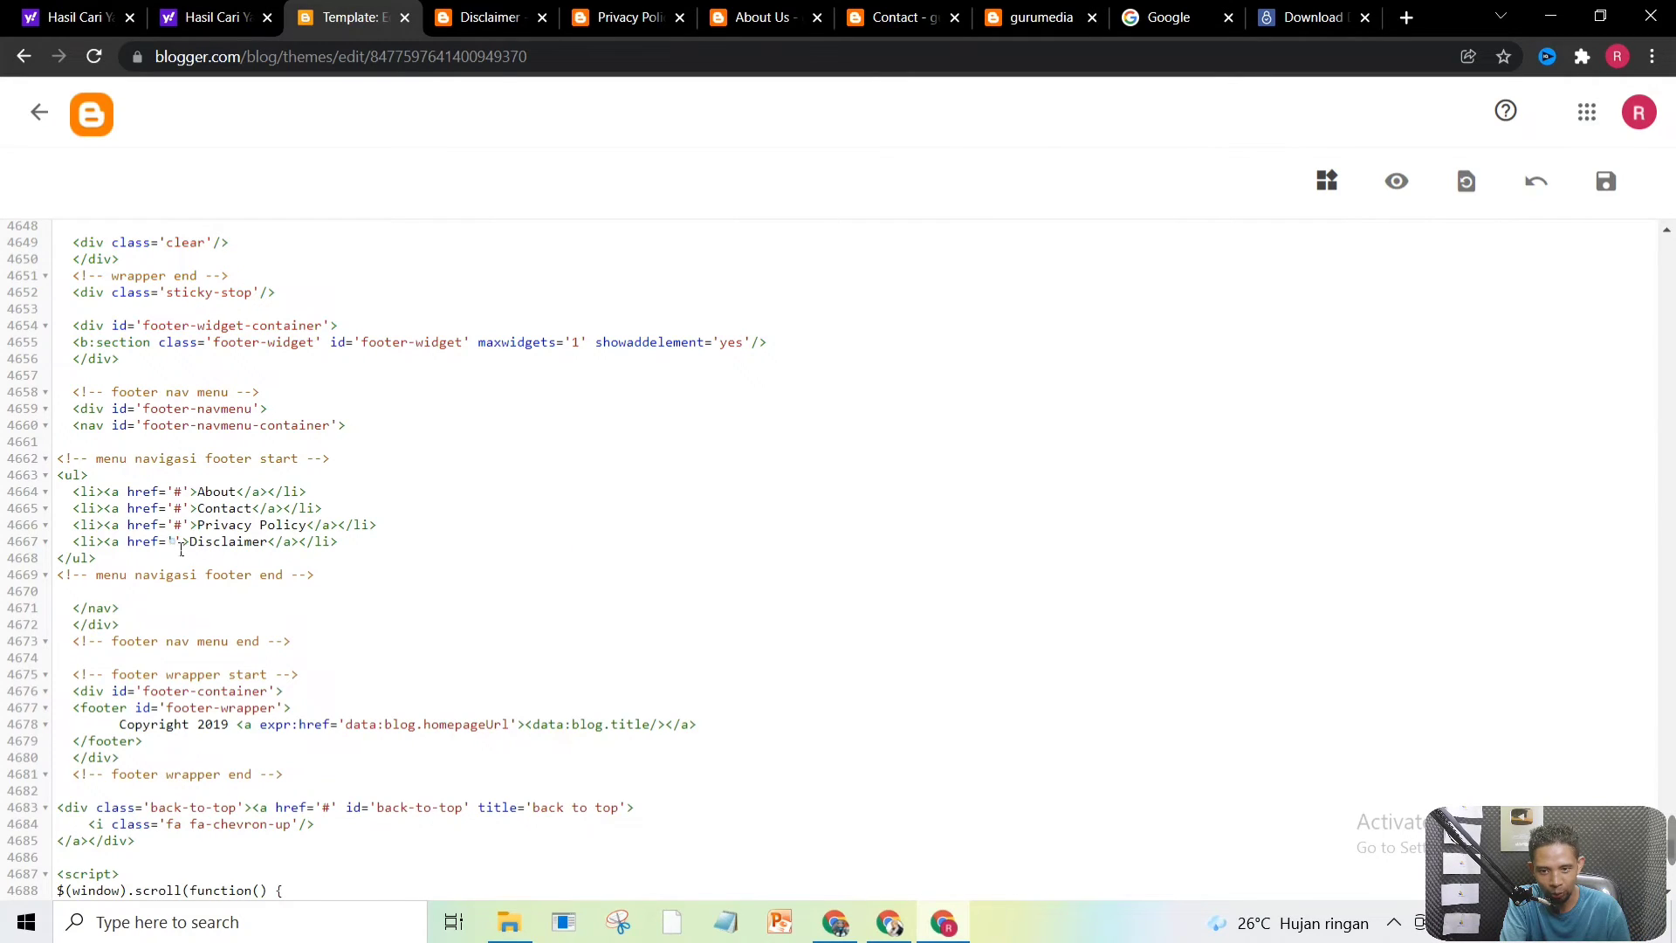
{"action": "right_click", "coordinate": [182, 549]}
{"action": "left_click", "coordinate": [248, 717]}
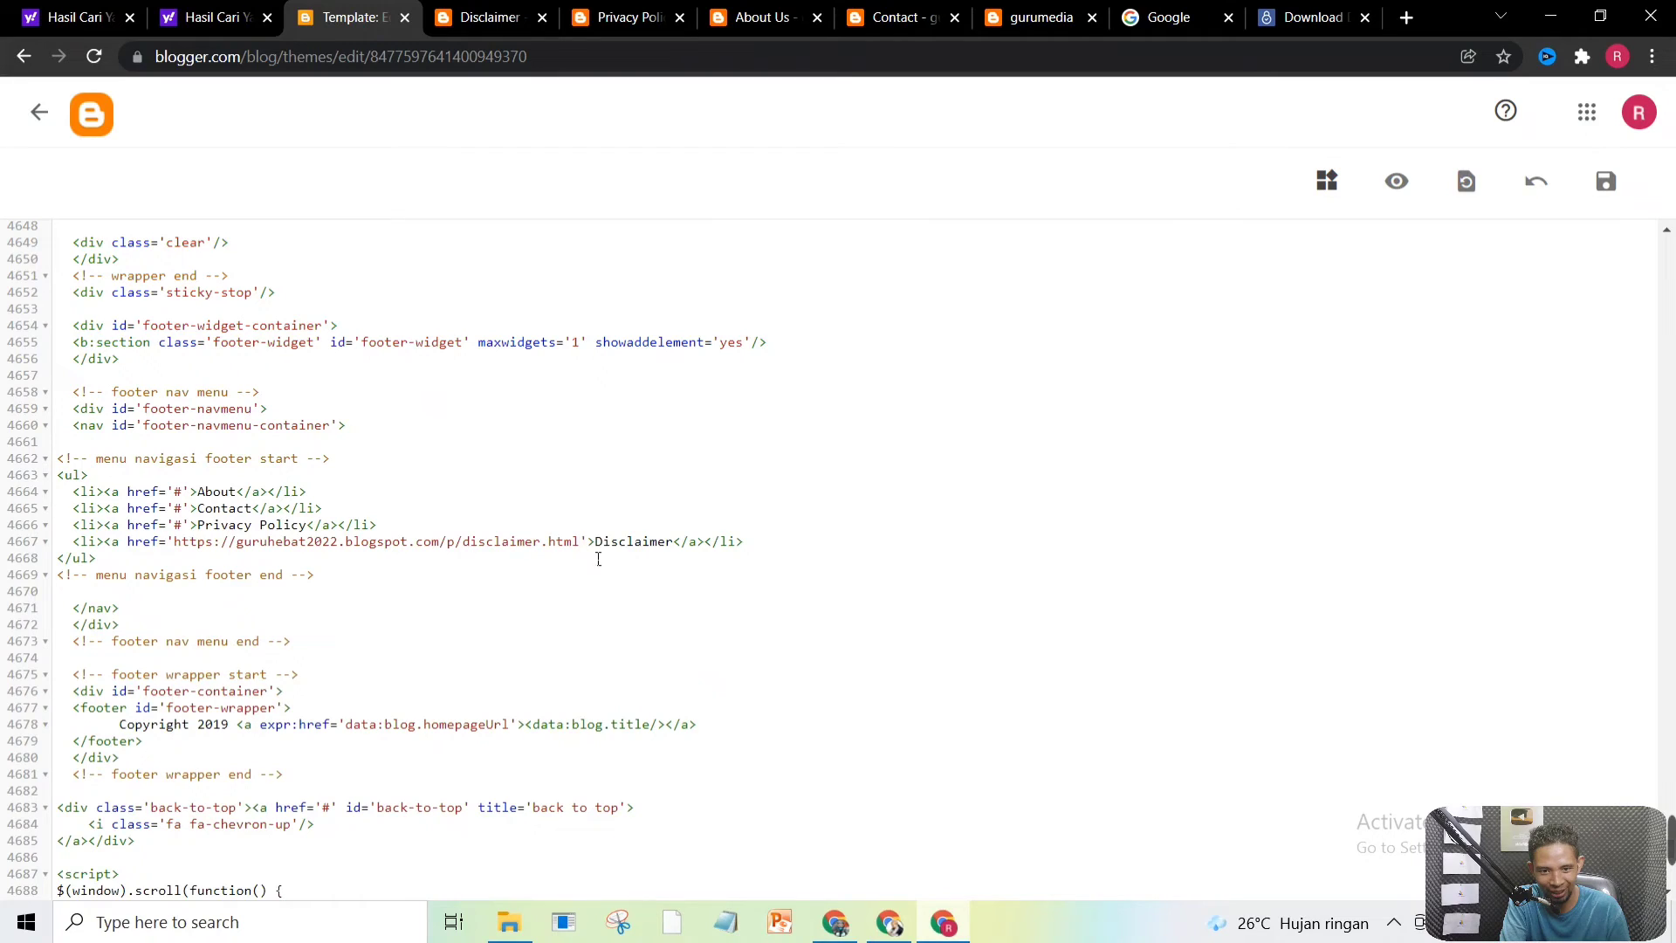
Step: Replace the Privacy Policy footer link's '#' with the Privacy Policy page's URL
{"action": "left_click", "coordinate": [626, 23]}
{"action": "left_click", "coordinate": [407, 57]}
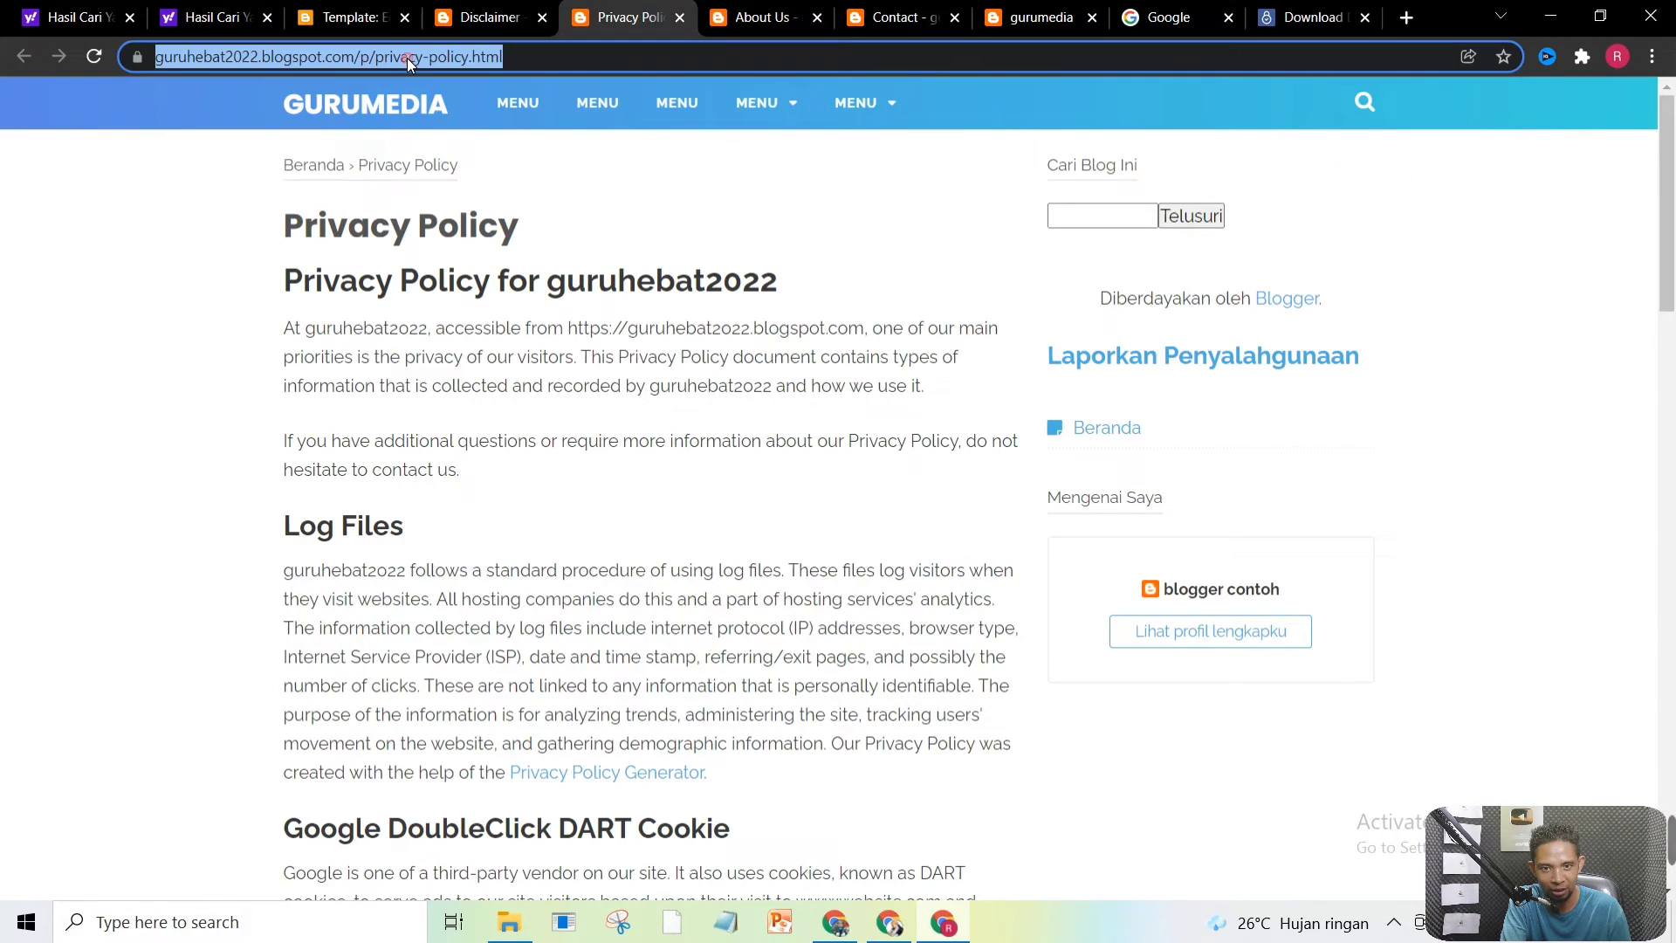
{"action": "right_click", "coordinate": [409, 58]}
{"action": "left_click", "coordinate": [485, 175]}
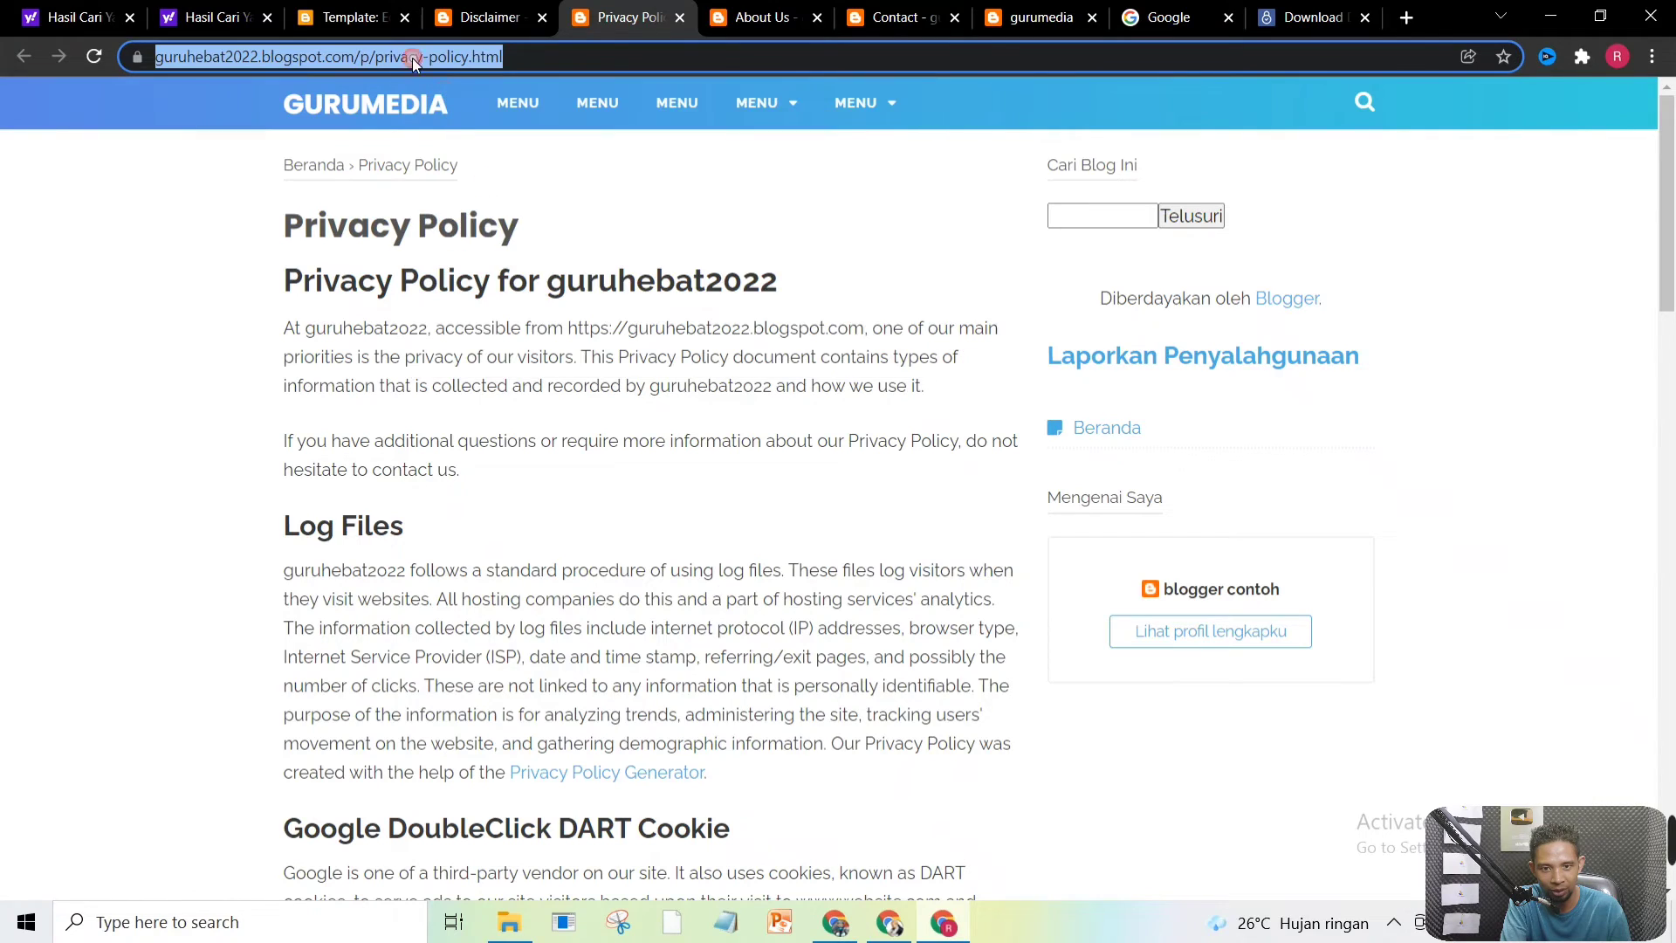
{"action": "left_click", "coordinate": [358, 21]}
{"action": "left_click", "coordinate": [190, 525]}
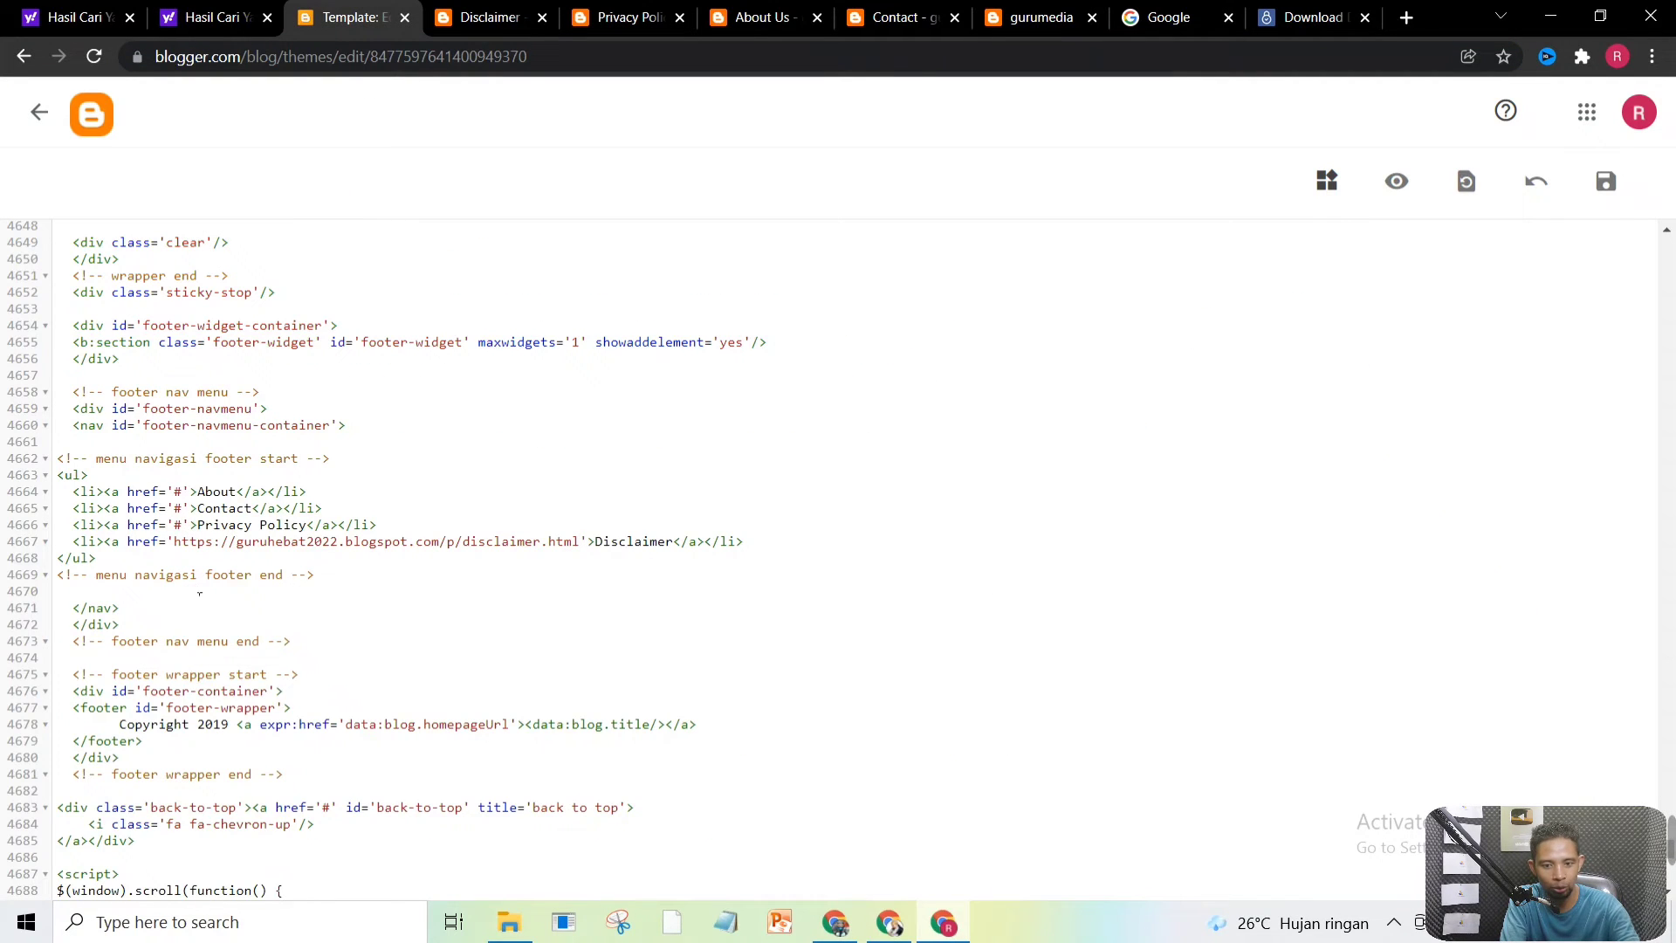
{"action": "key", "text": "BackSpace"}
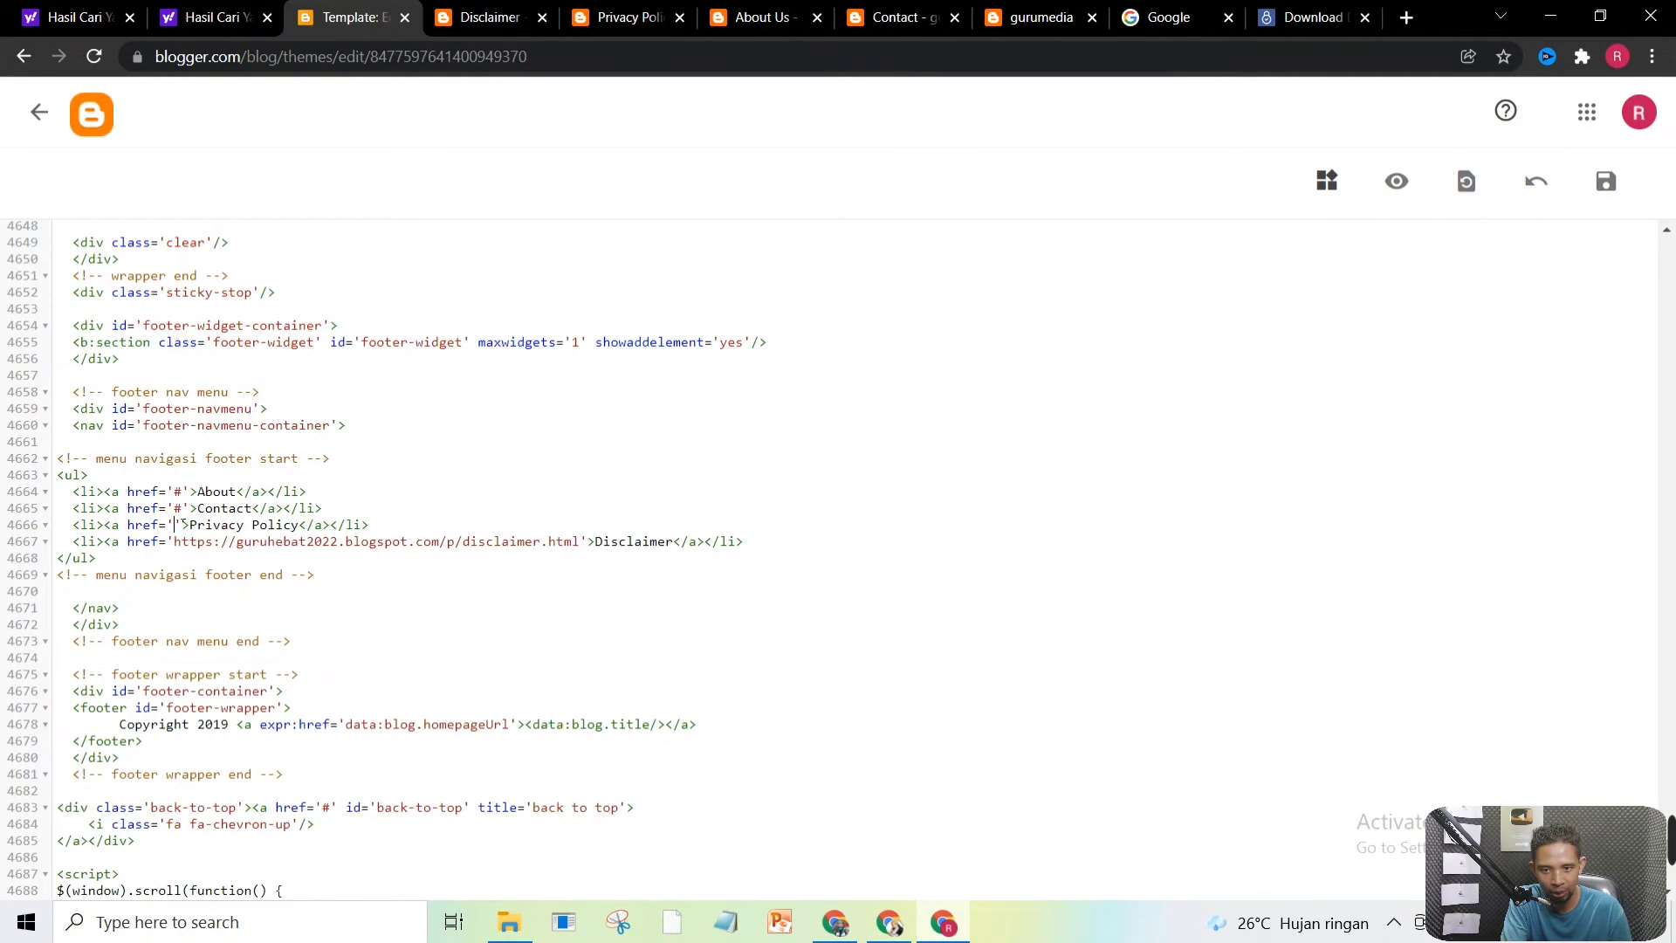
{"action": "right_click", "coordinate": [184, 524]}
{"action": "left_click", "coordinate": [262, 692]}
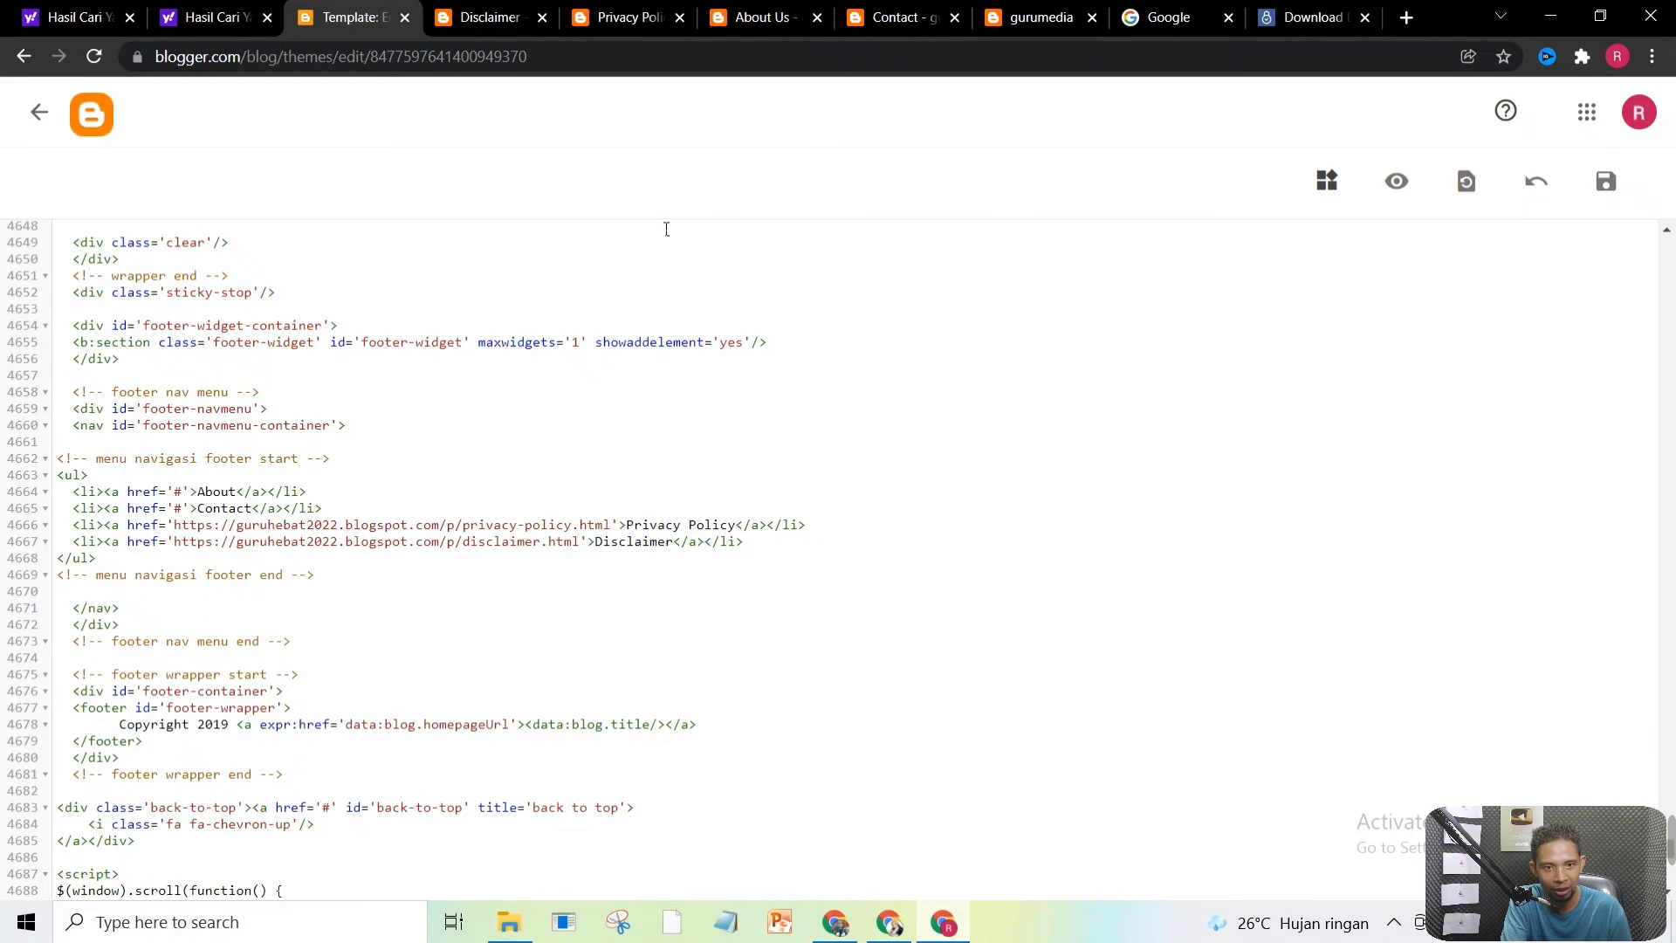
Step: Replace the About footer link's '#' with the About Us page's URL
{"action": "left_click", "coordinate": [764, 17]}
{"action": "left_click", "coordinate": [471, 57]}
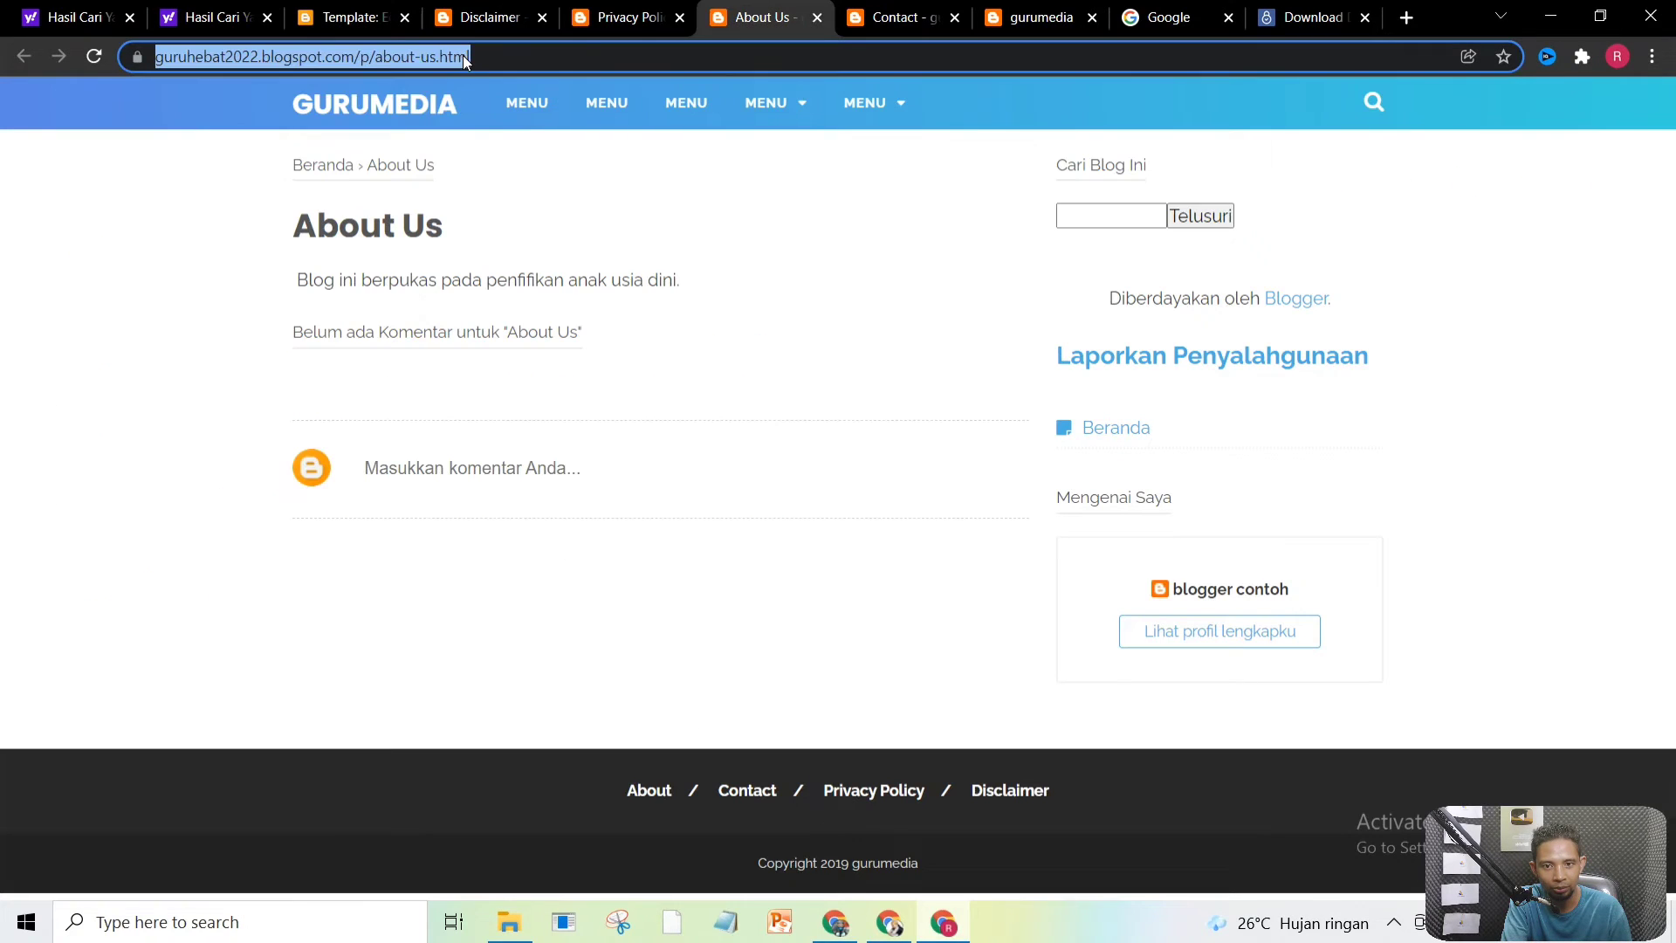
{"action": "right_click", "coordinate": [427, 52]}
{"action": "left_click", "coordinate": [521, 176]}
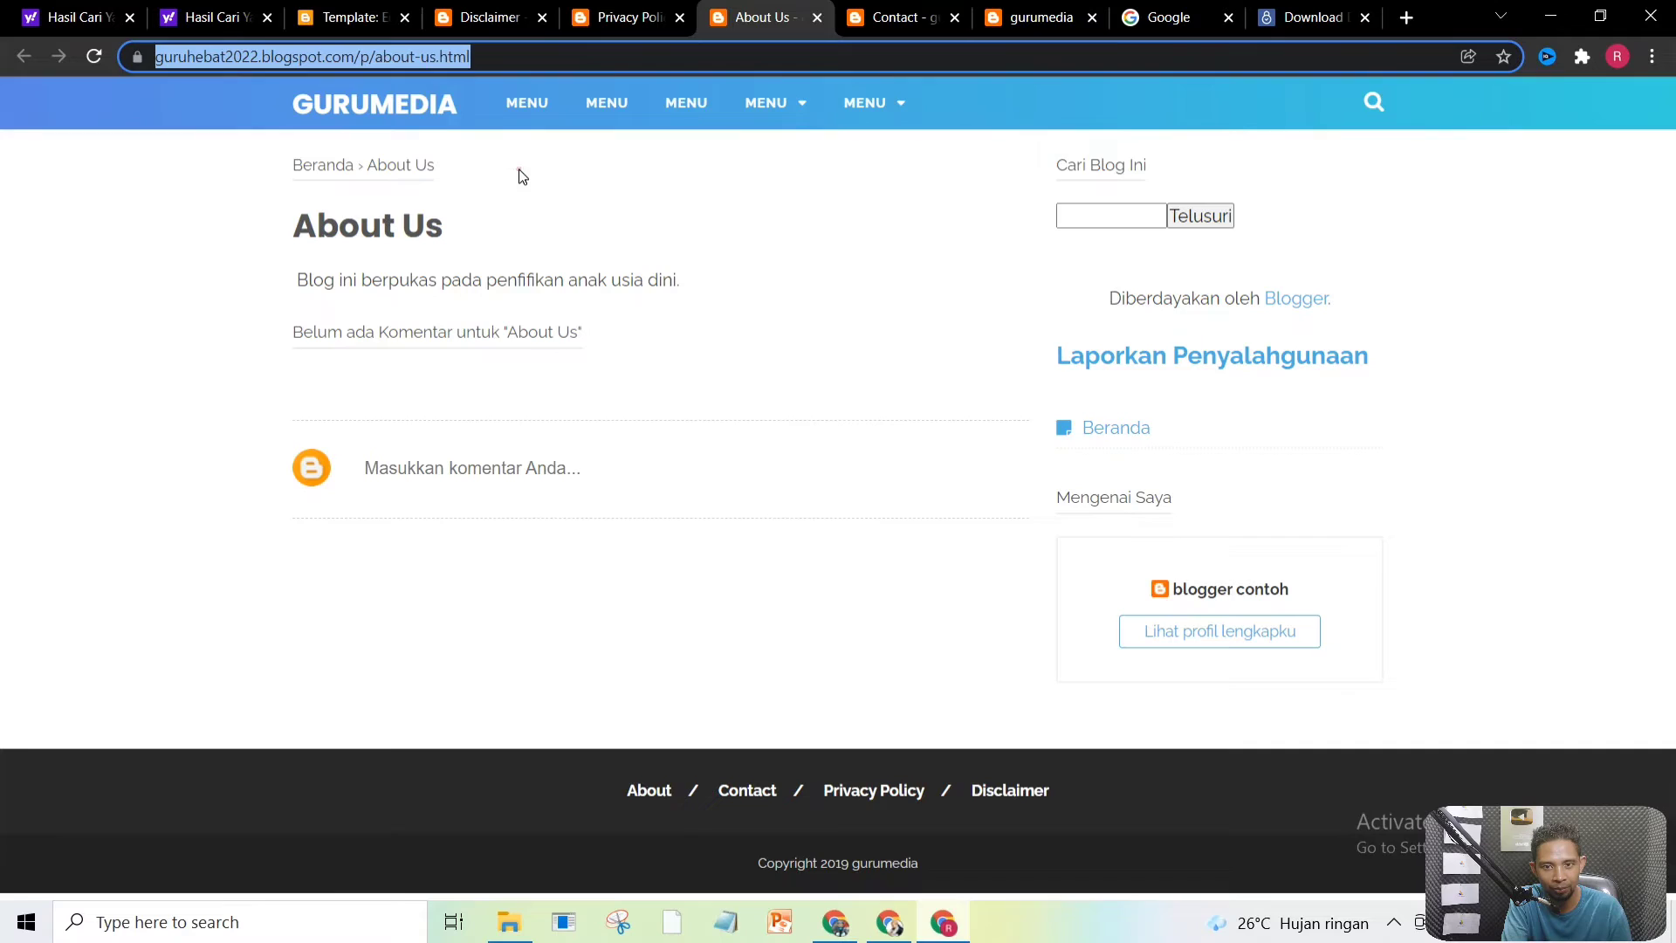
{"action": "left_click", "coordinate": [354, 18]}
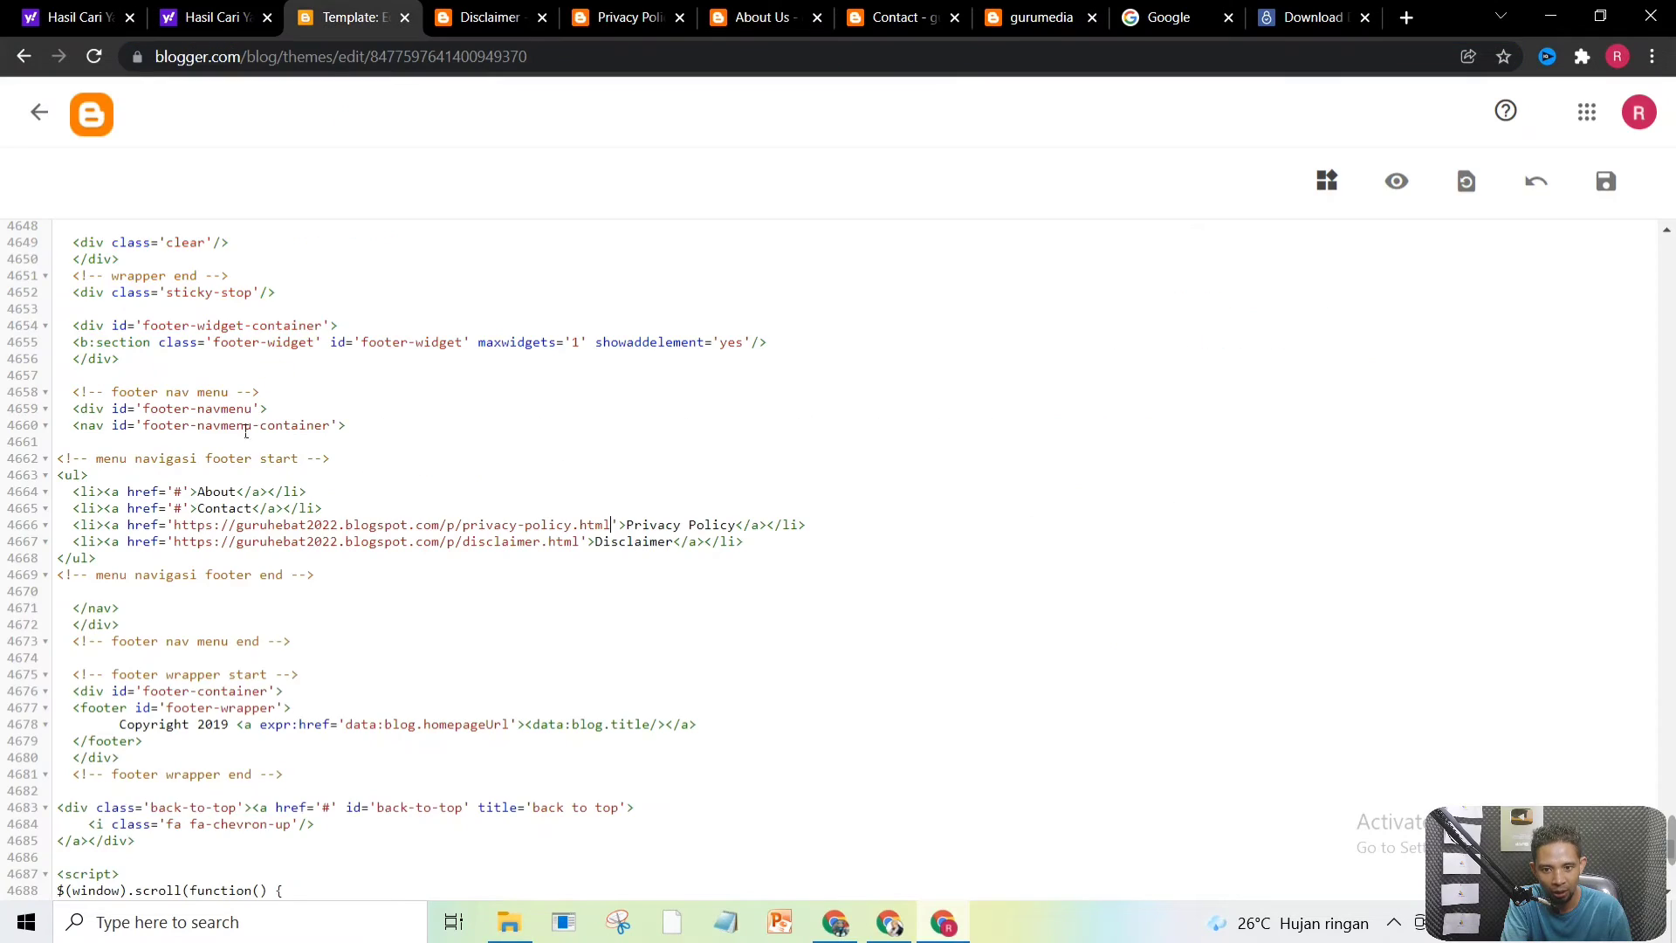
{"action": "left_click", "coordinate": [183, 491]}
{"action": "key", "text": "BackSpace"}
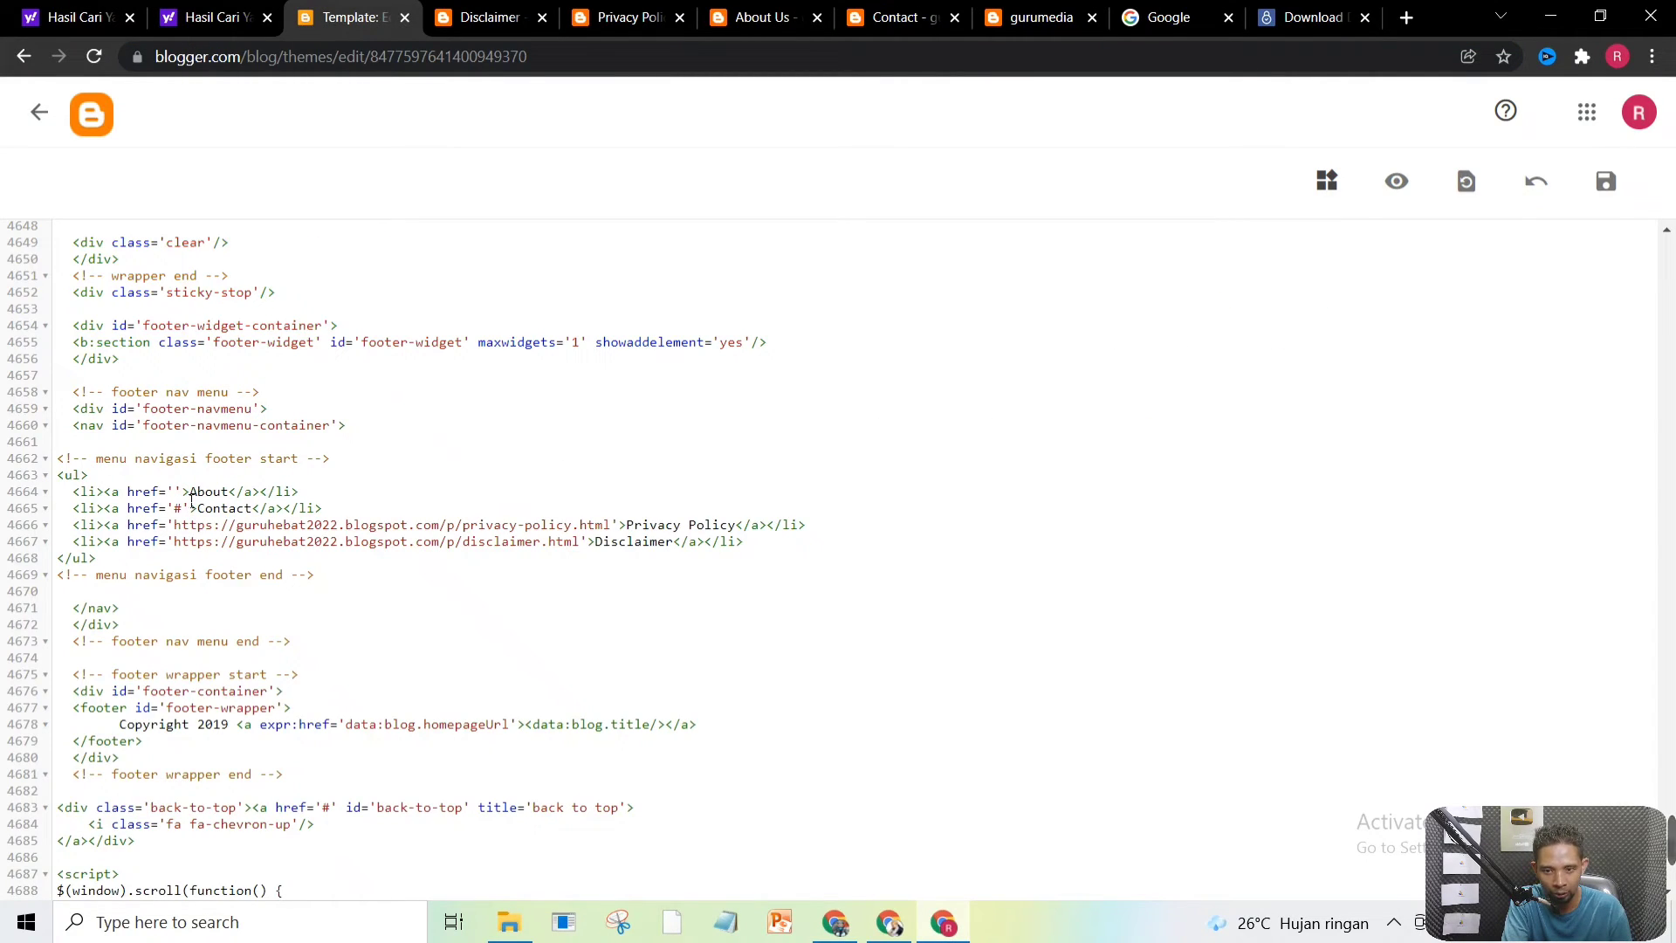
{"action": "right_click", "coordinate": [182, 494]}
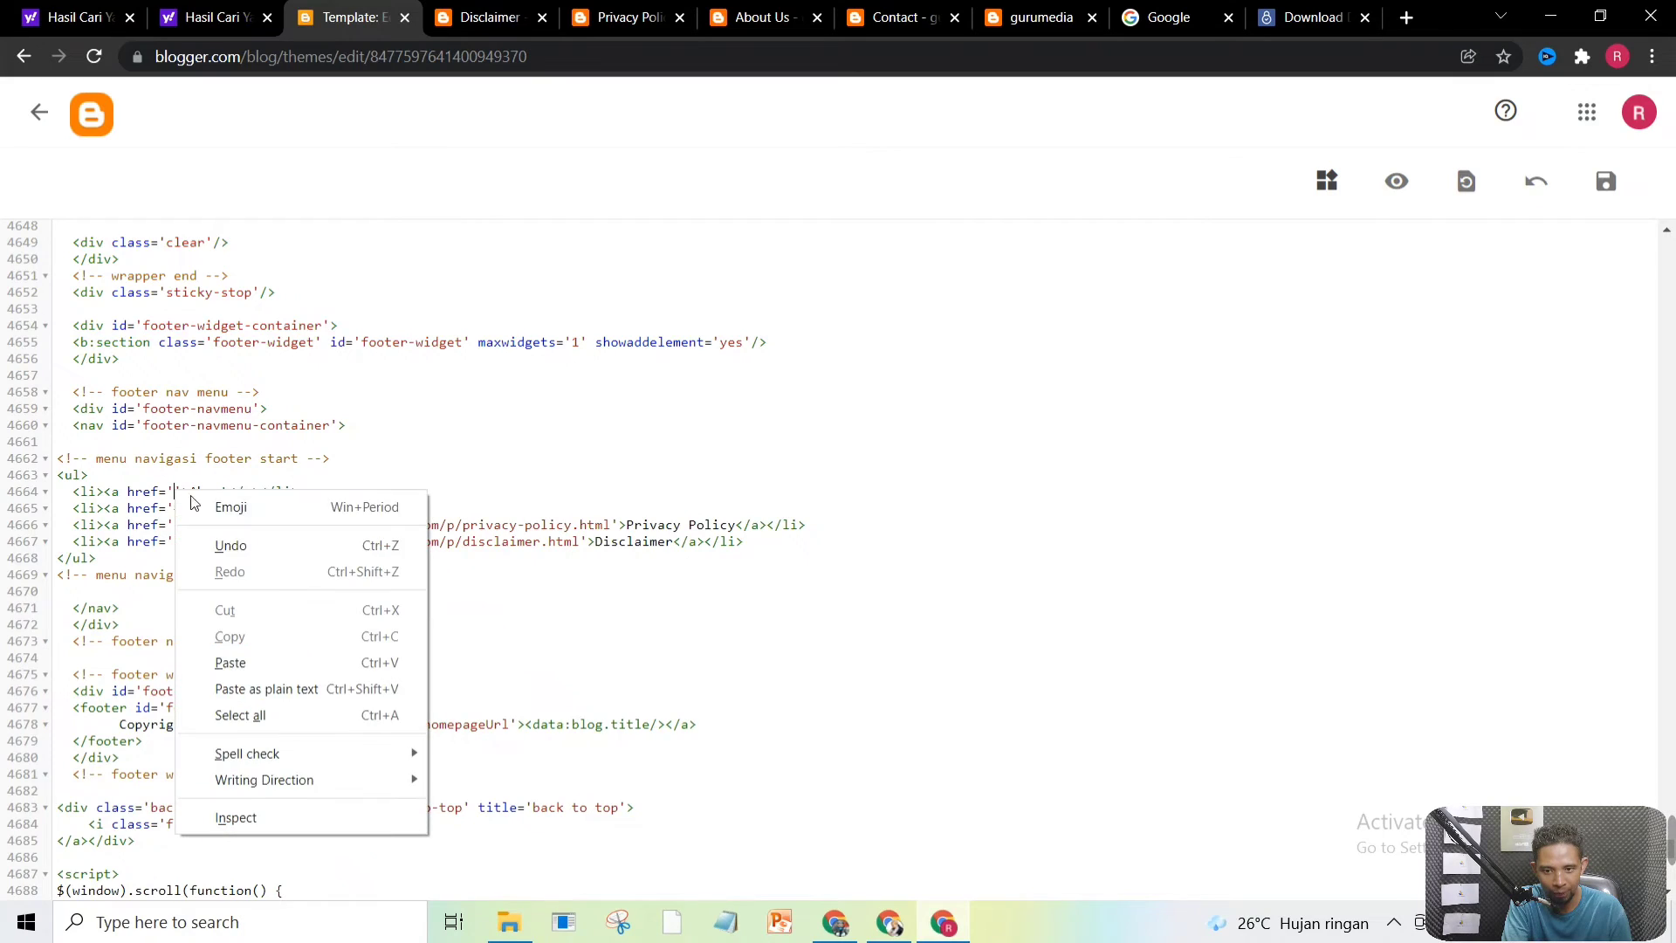
{"action": "left_click", "coordinate": [301, 666]}
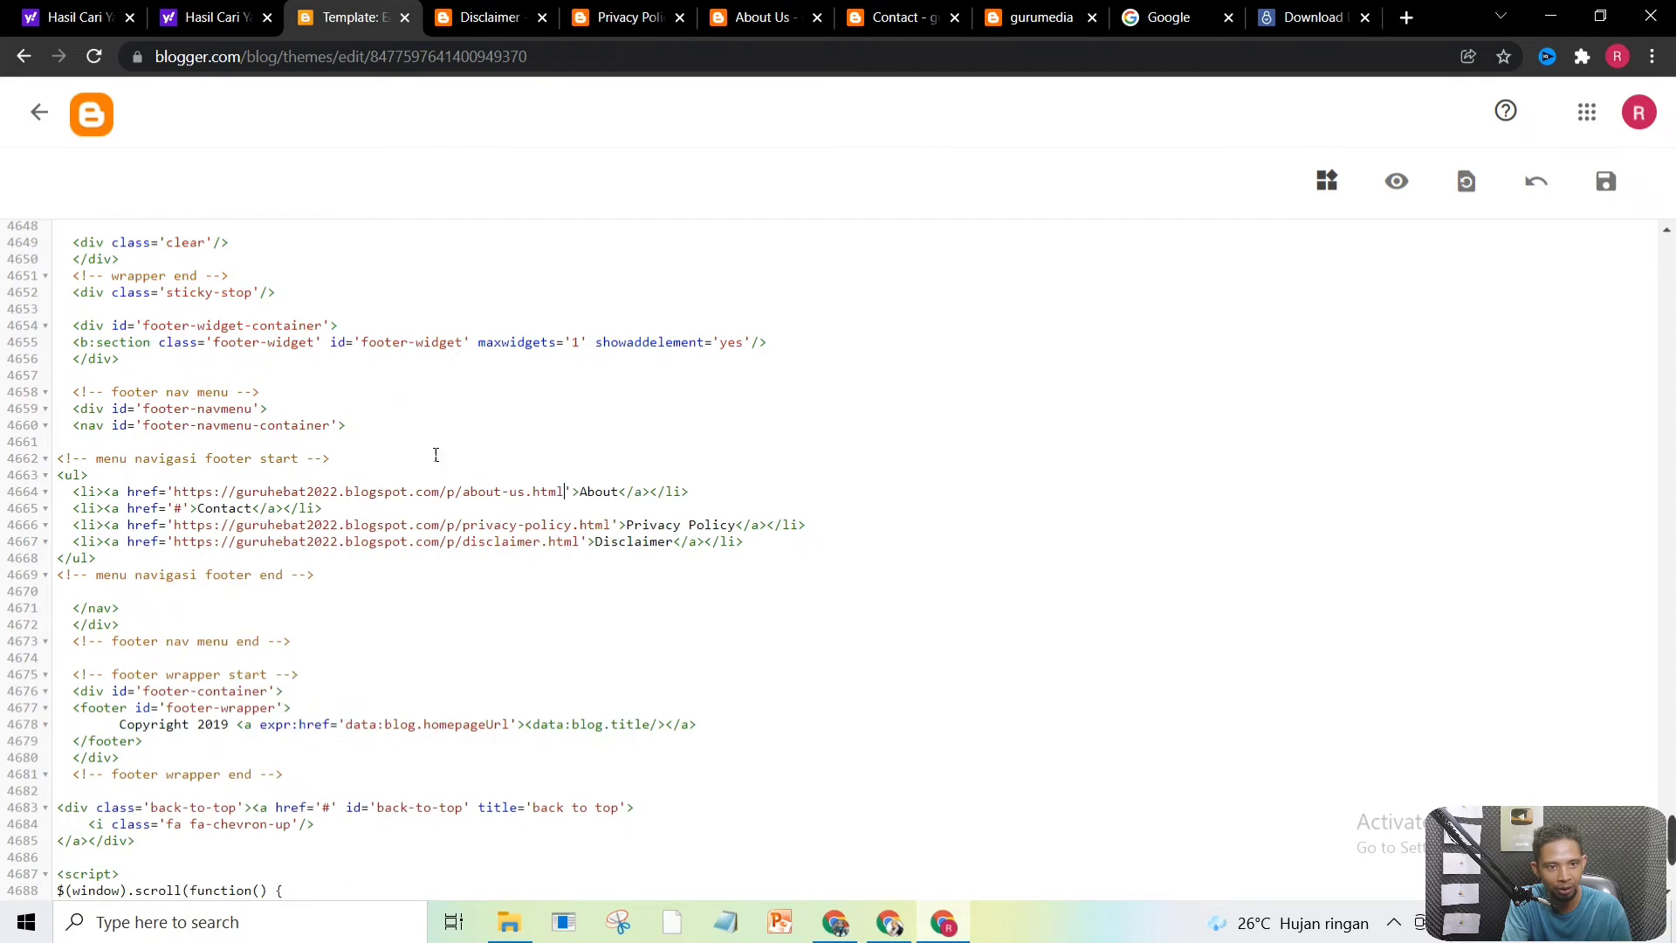
Step: Replace the Contact footer link's '#' with the Contact page's URL
{"action": "left_click", "coordinate": [908, 24]}
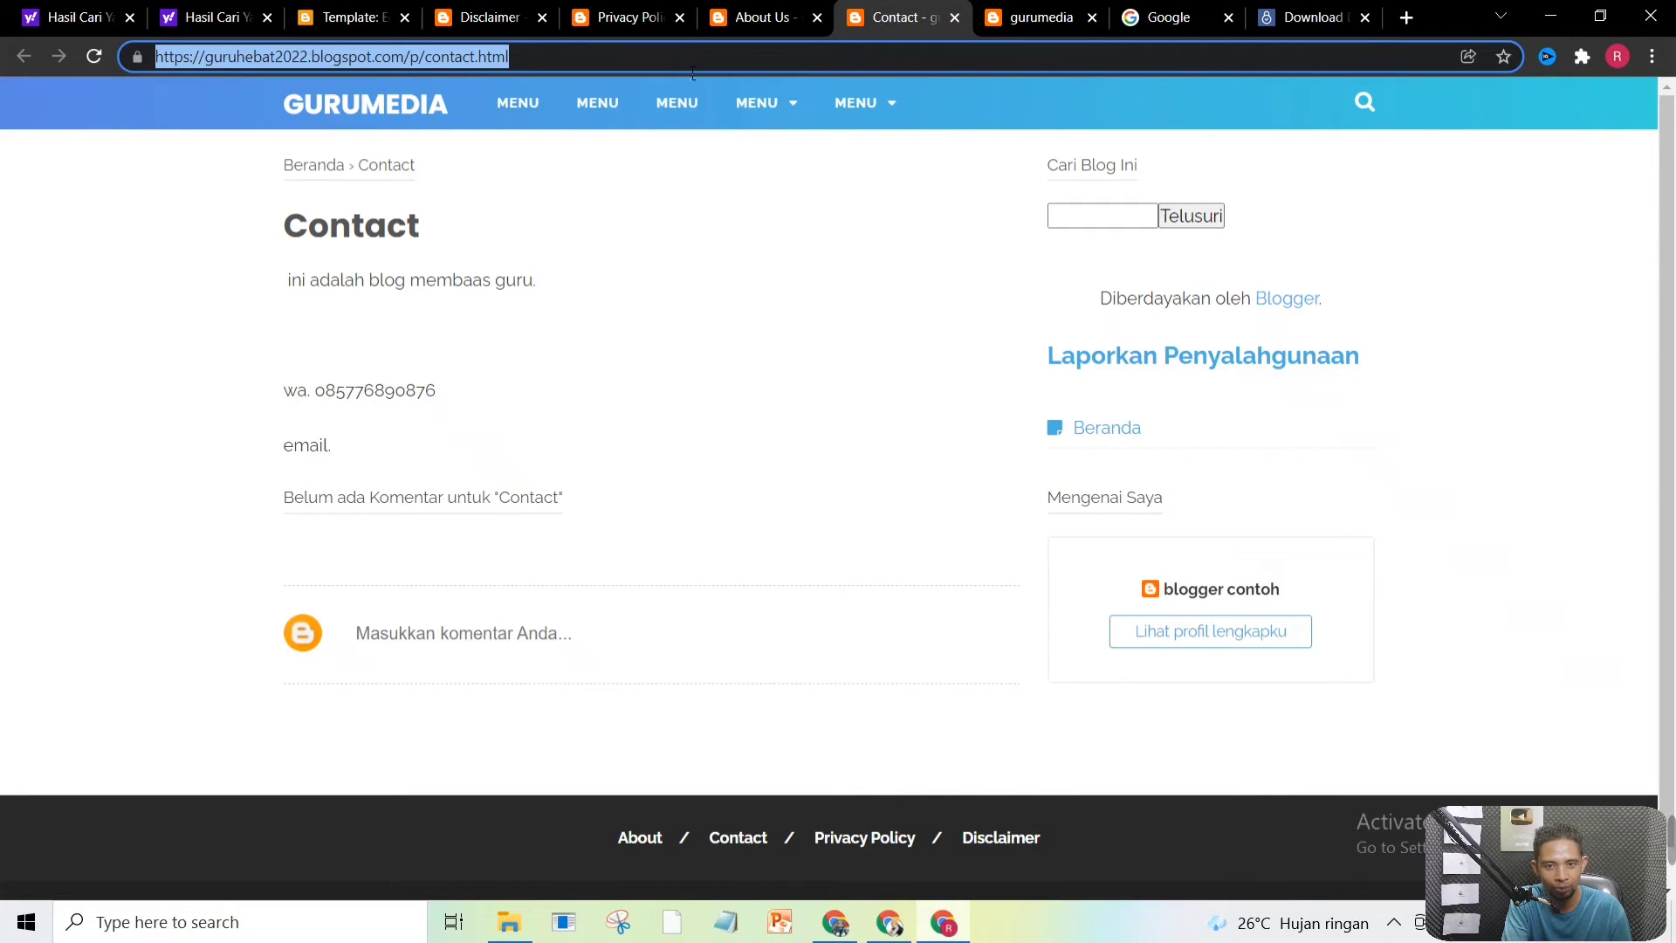
{"action": "right_click", "coordinate": [447, 54]}
{"action": "left_click", "coordinate": [489, 143]}
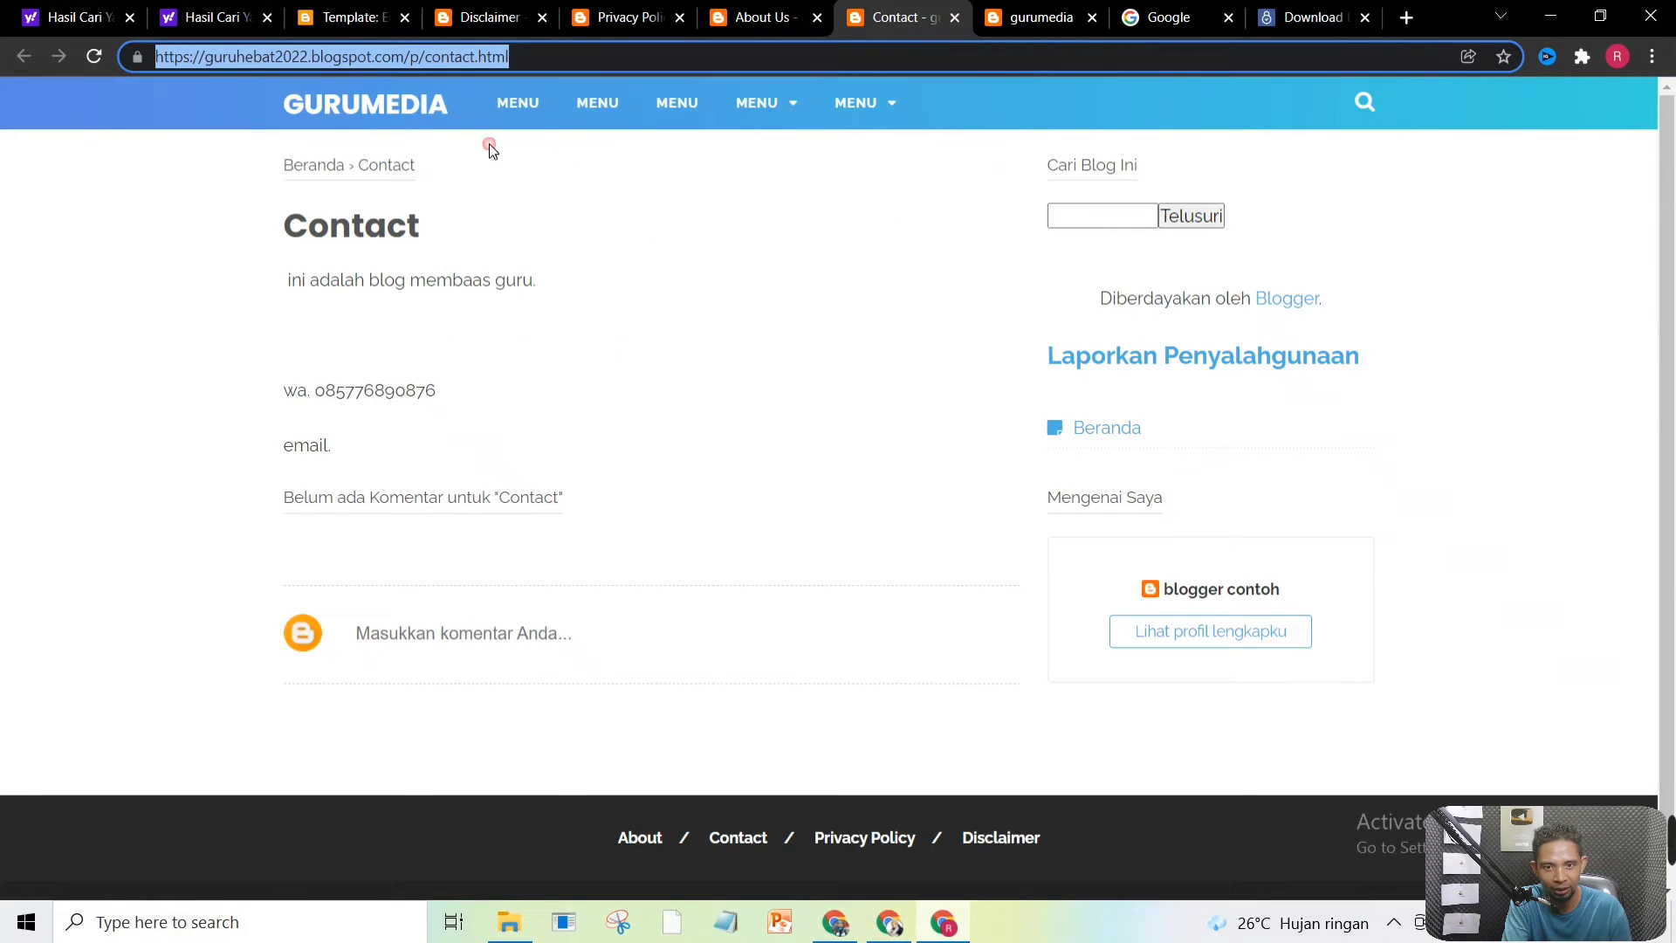
{"action": "left_click", "coordinate": [338, 20]}
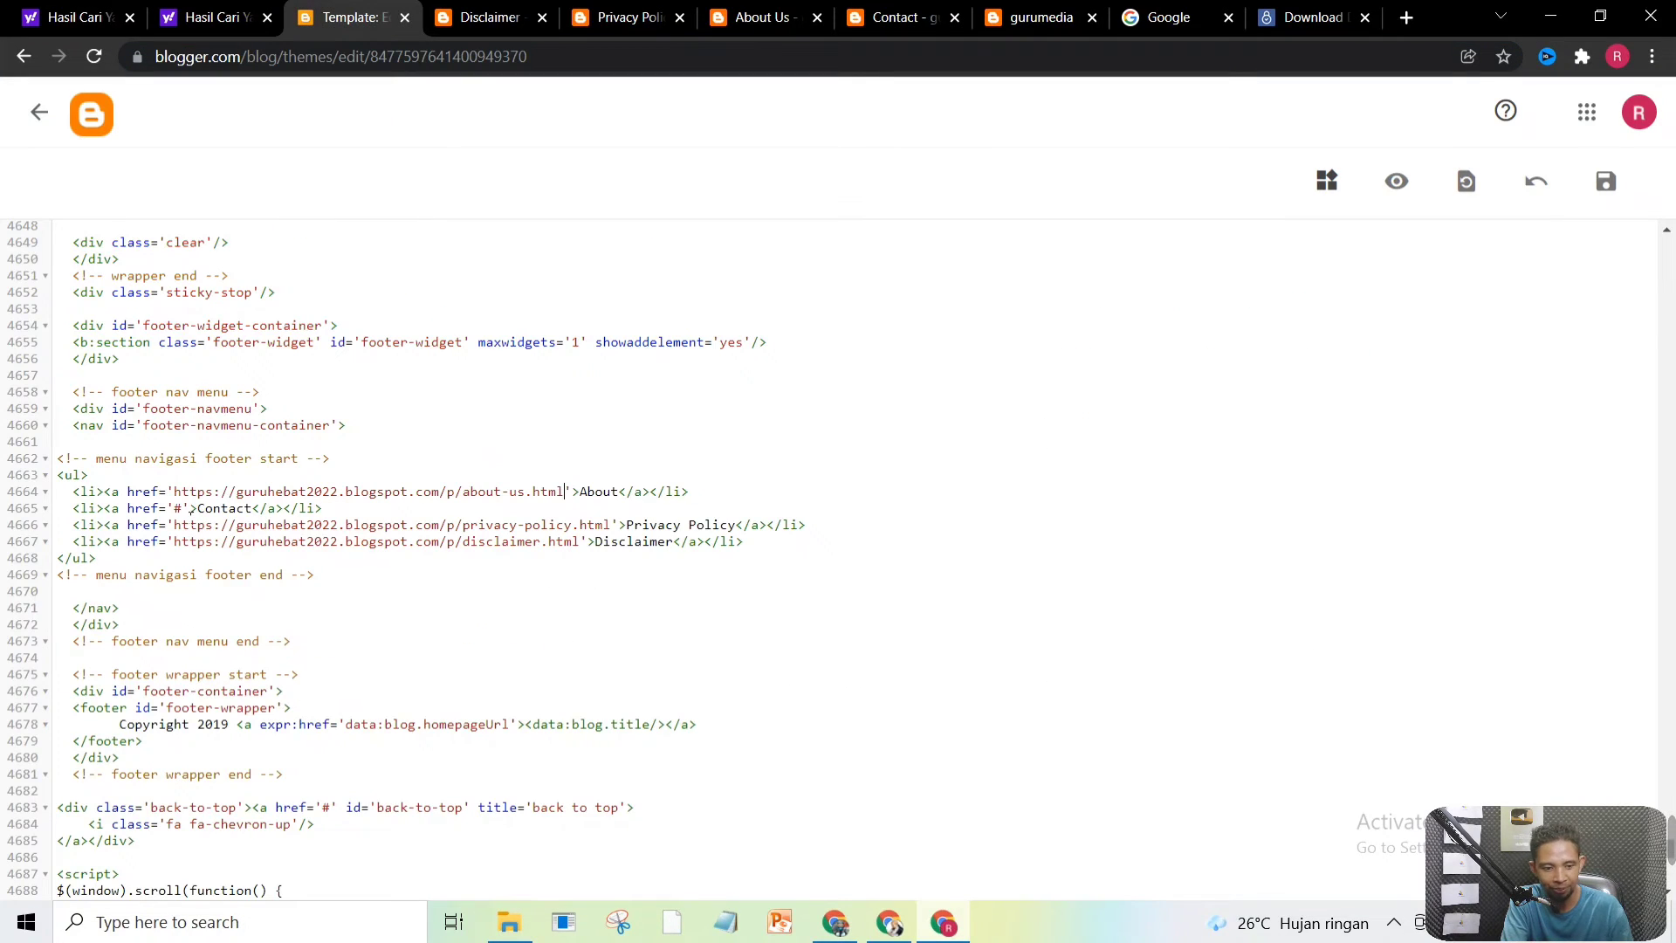
{"action": "left_click", "coordinate": [187, 509]}
{"action": "key", "text": "BackSpace"}
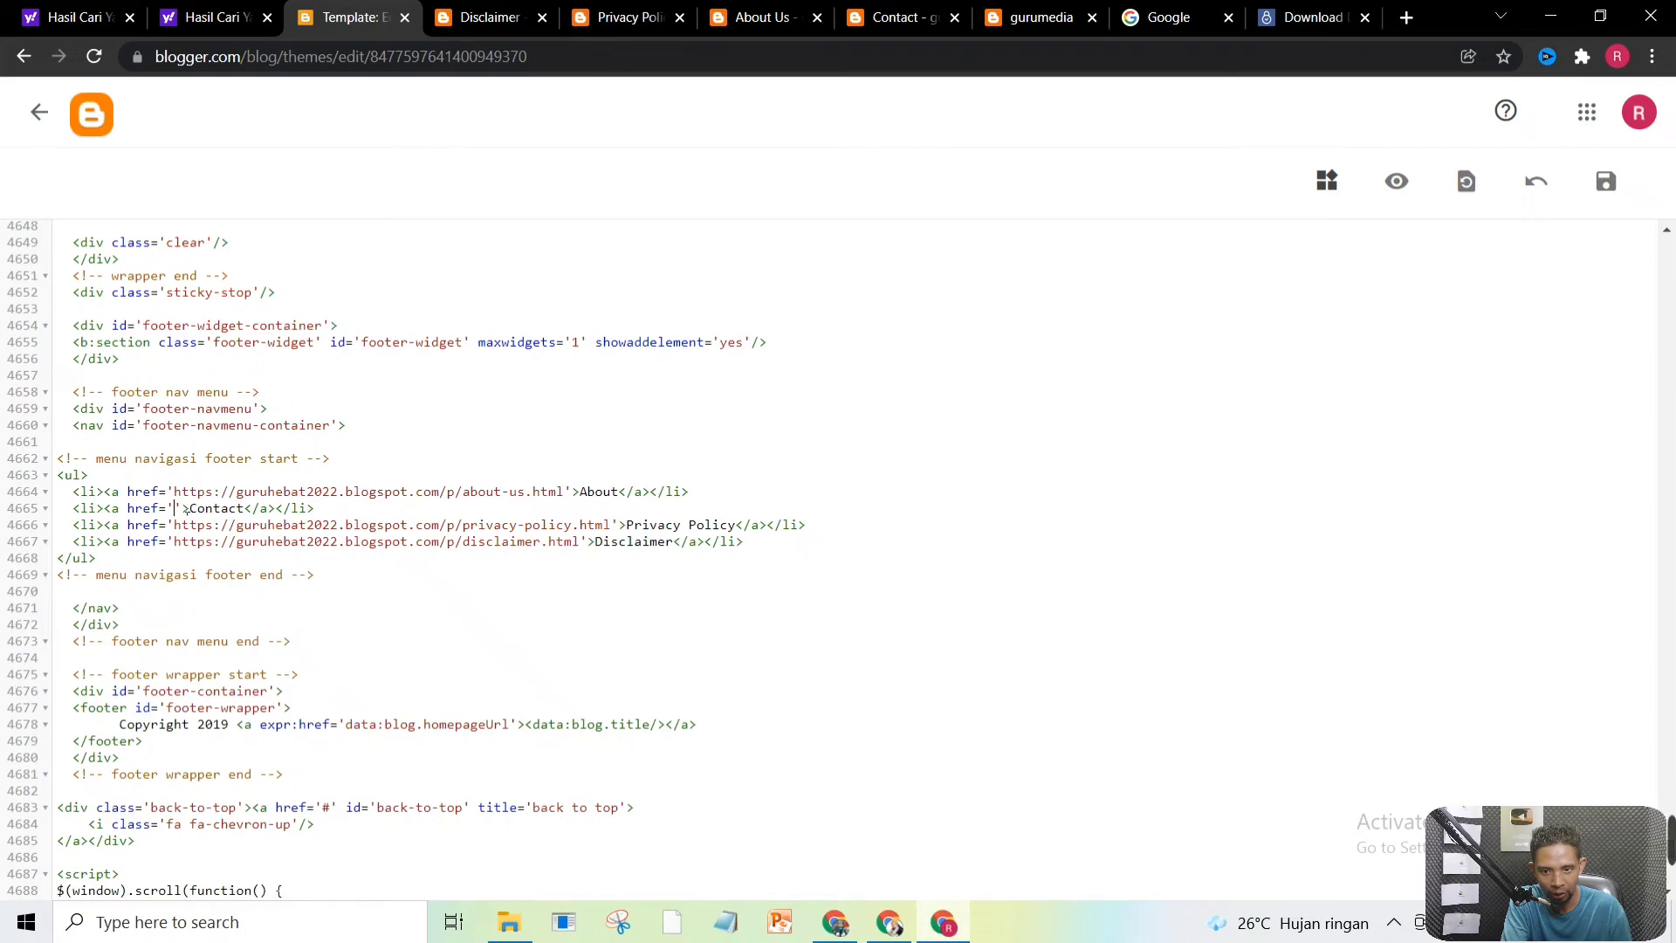
{"action": "right_click", "coordinate": [179, 509]}
{"action": "left_click", "coordinate": [267, 680]}
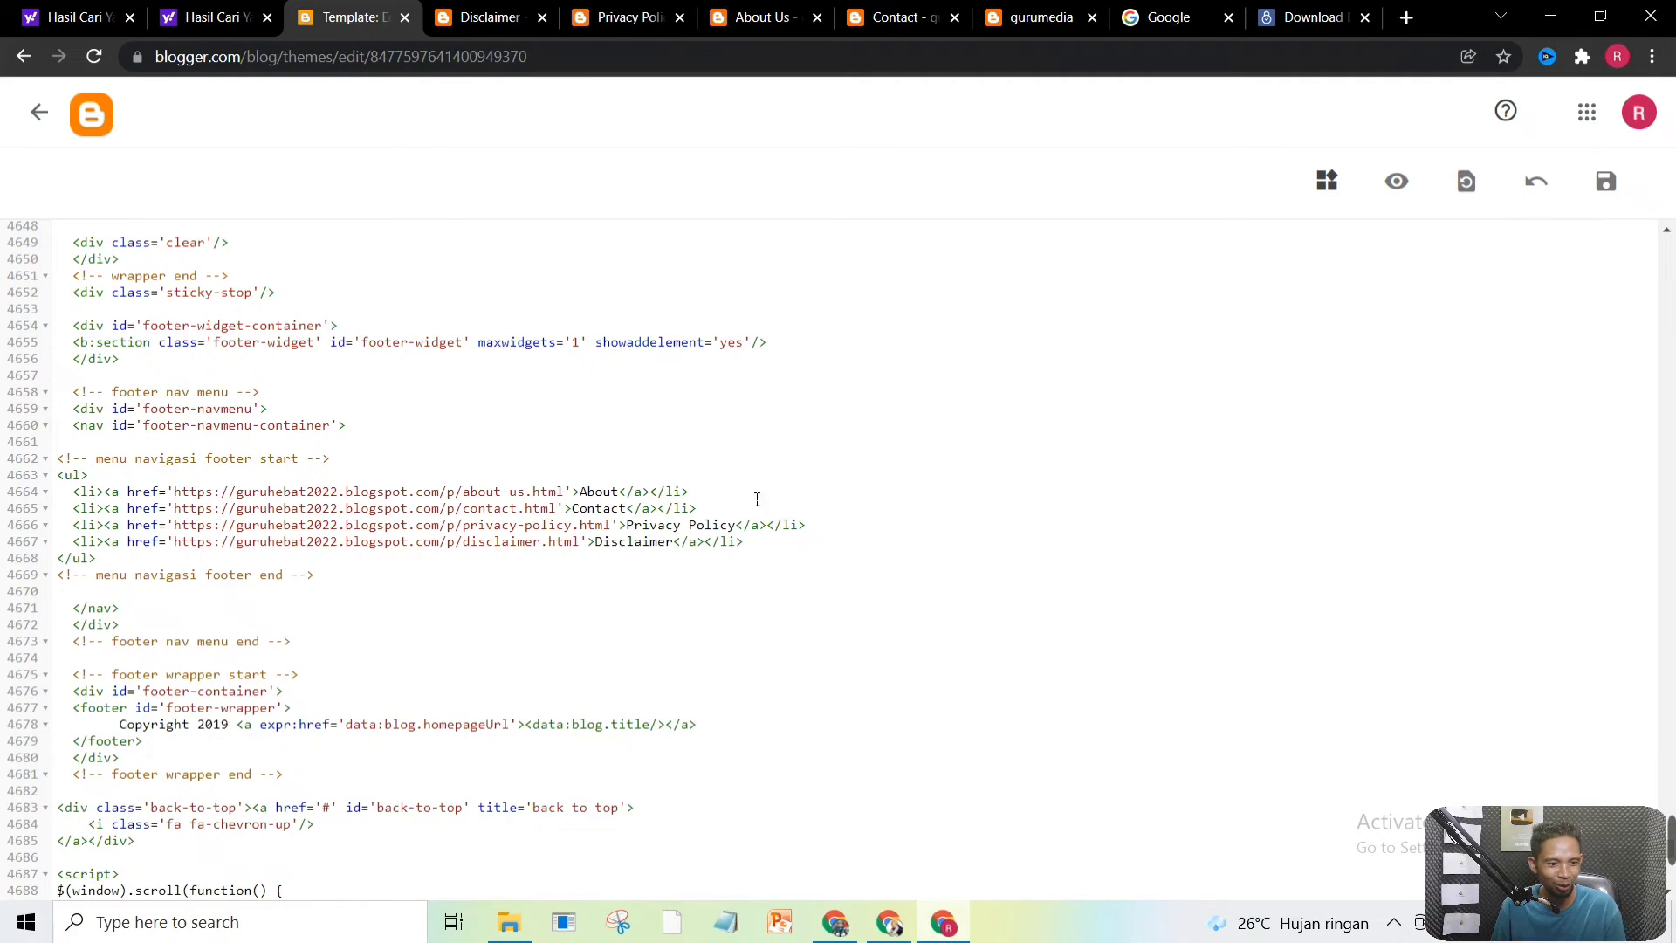
Step: Save the edited theme and view the live gurumedia blog
{"action": "left_click", "coordinate": [1638, 841]}
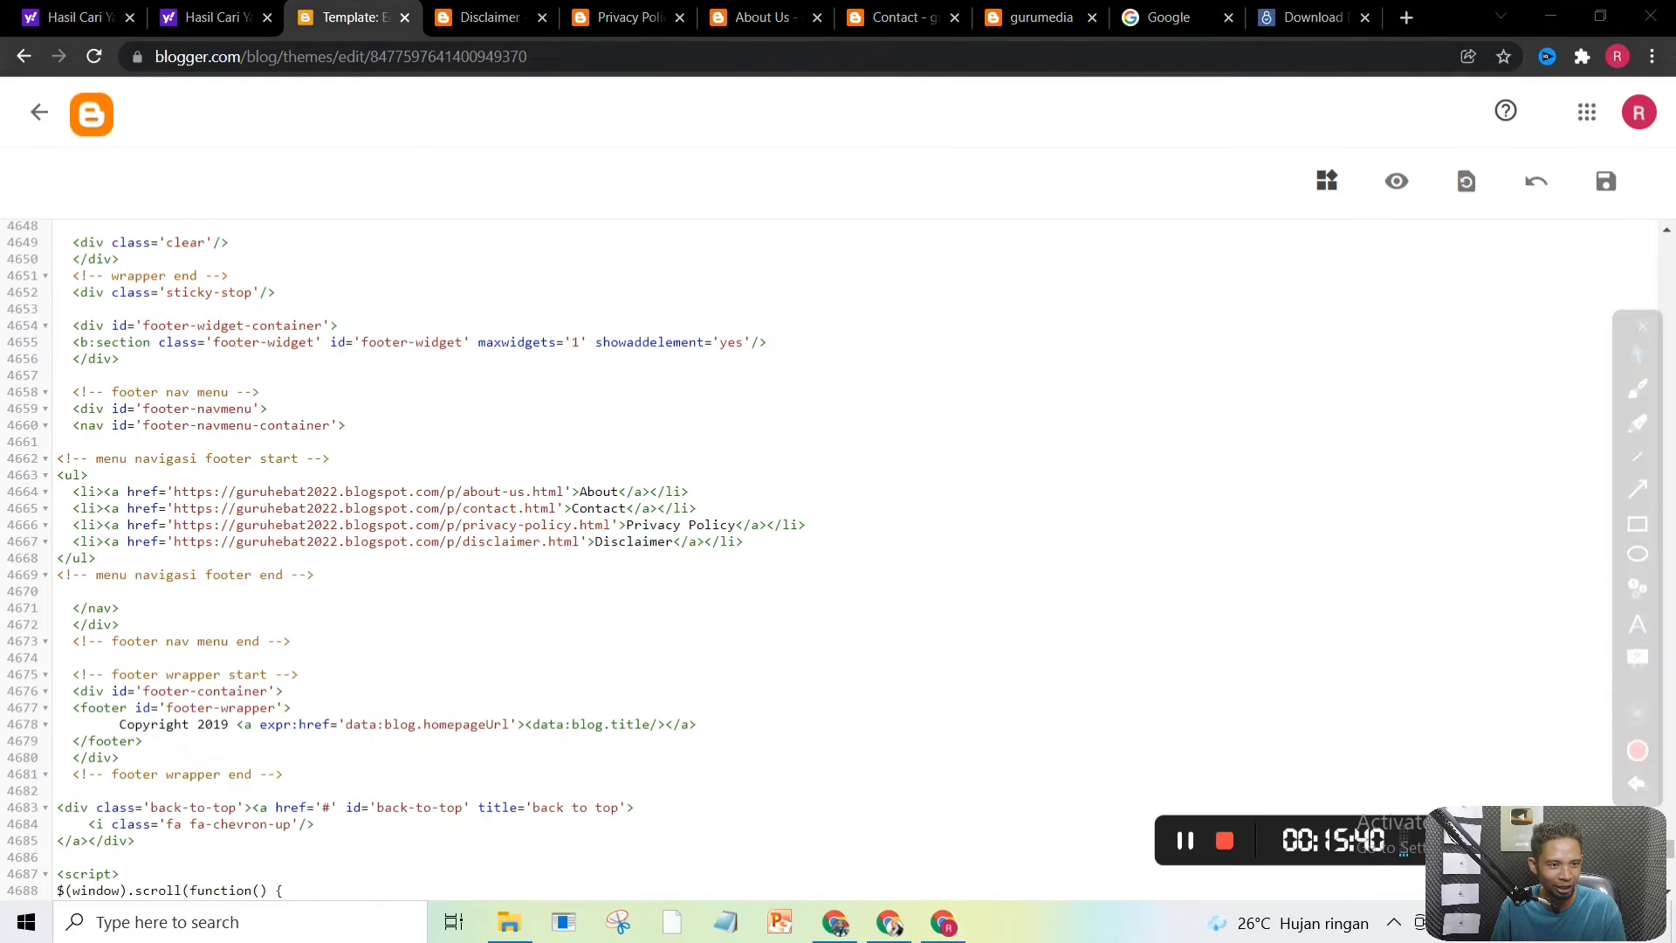
{"action": "mouse_move", "coordinate": [1558, 151]}
{"action": "left_mouse_down"}
{"action": "mouse_move", "coordinate": [1650, 203]}
{"action": "mouse_move", "coordinate": [1664, 231]}
{"action": "left_mouse_up"}
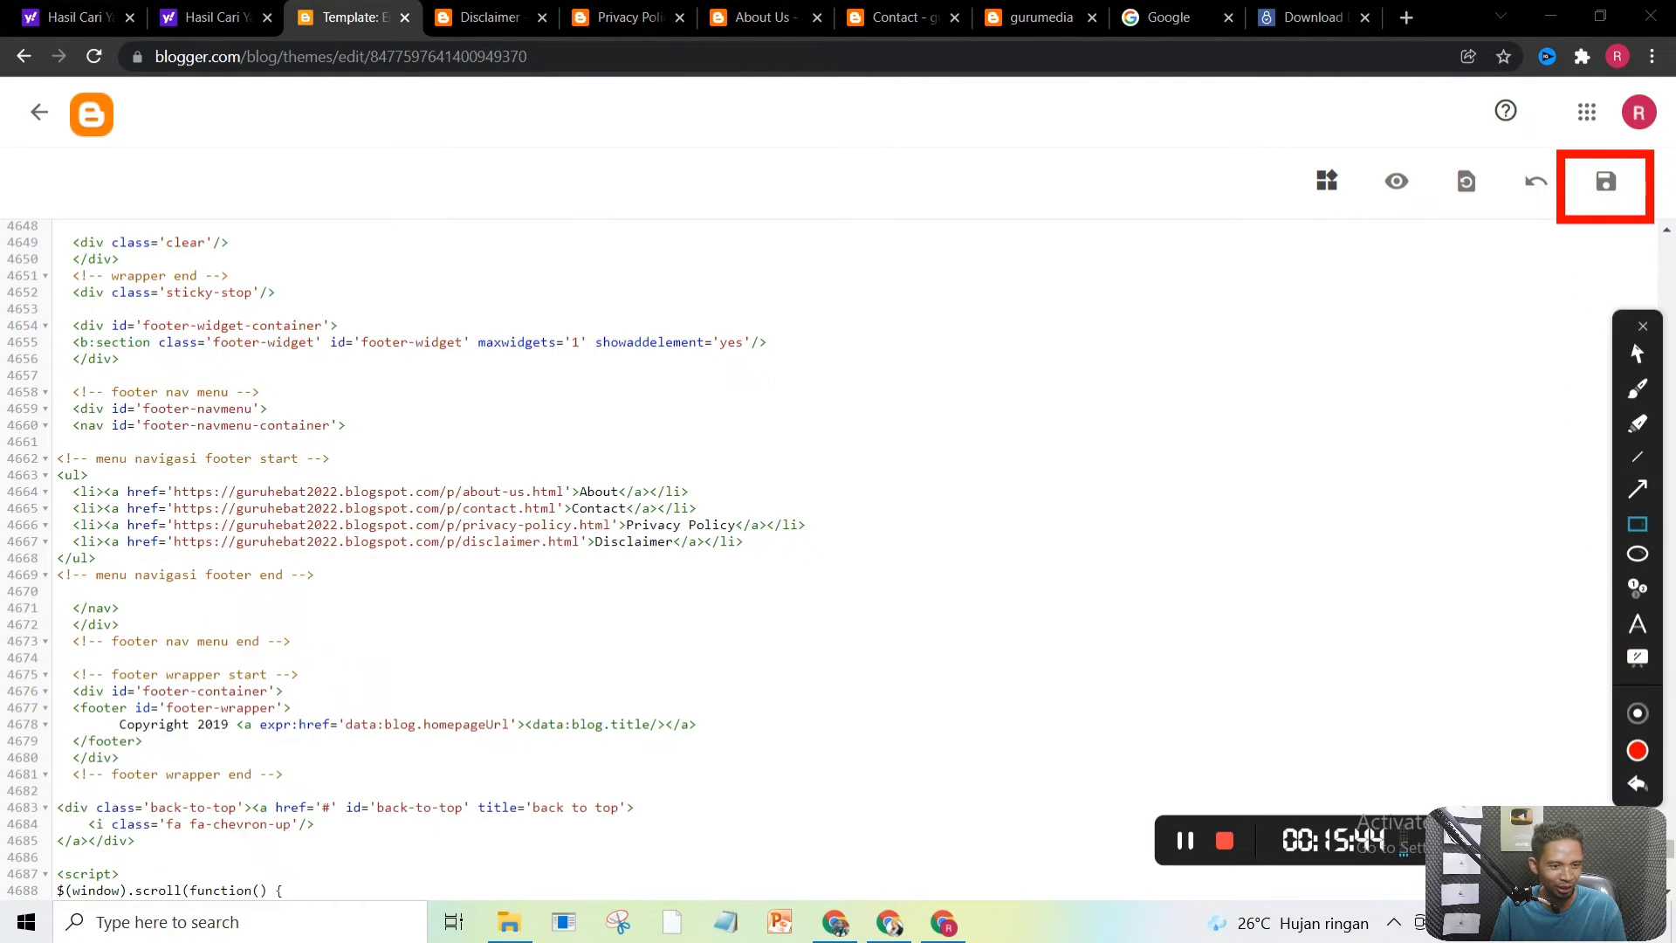
{"action": "left_click", "coordinate": [1638, 841]}
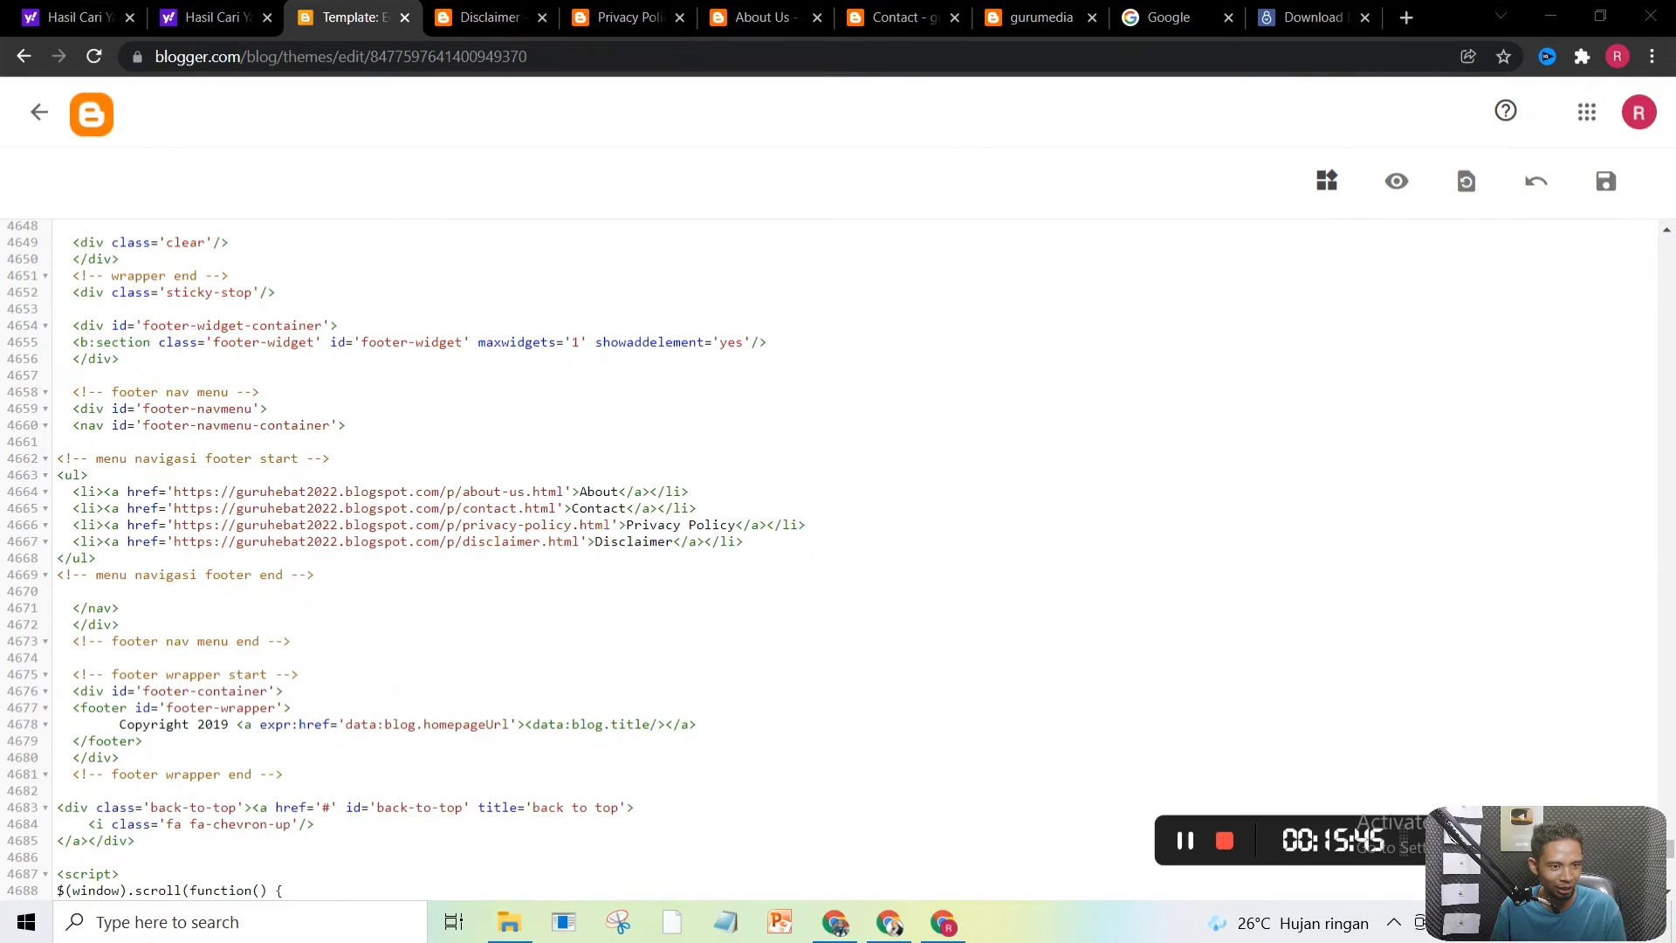
{"action": "left_click", "coordinate": [1606, 180]}
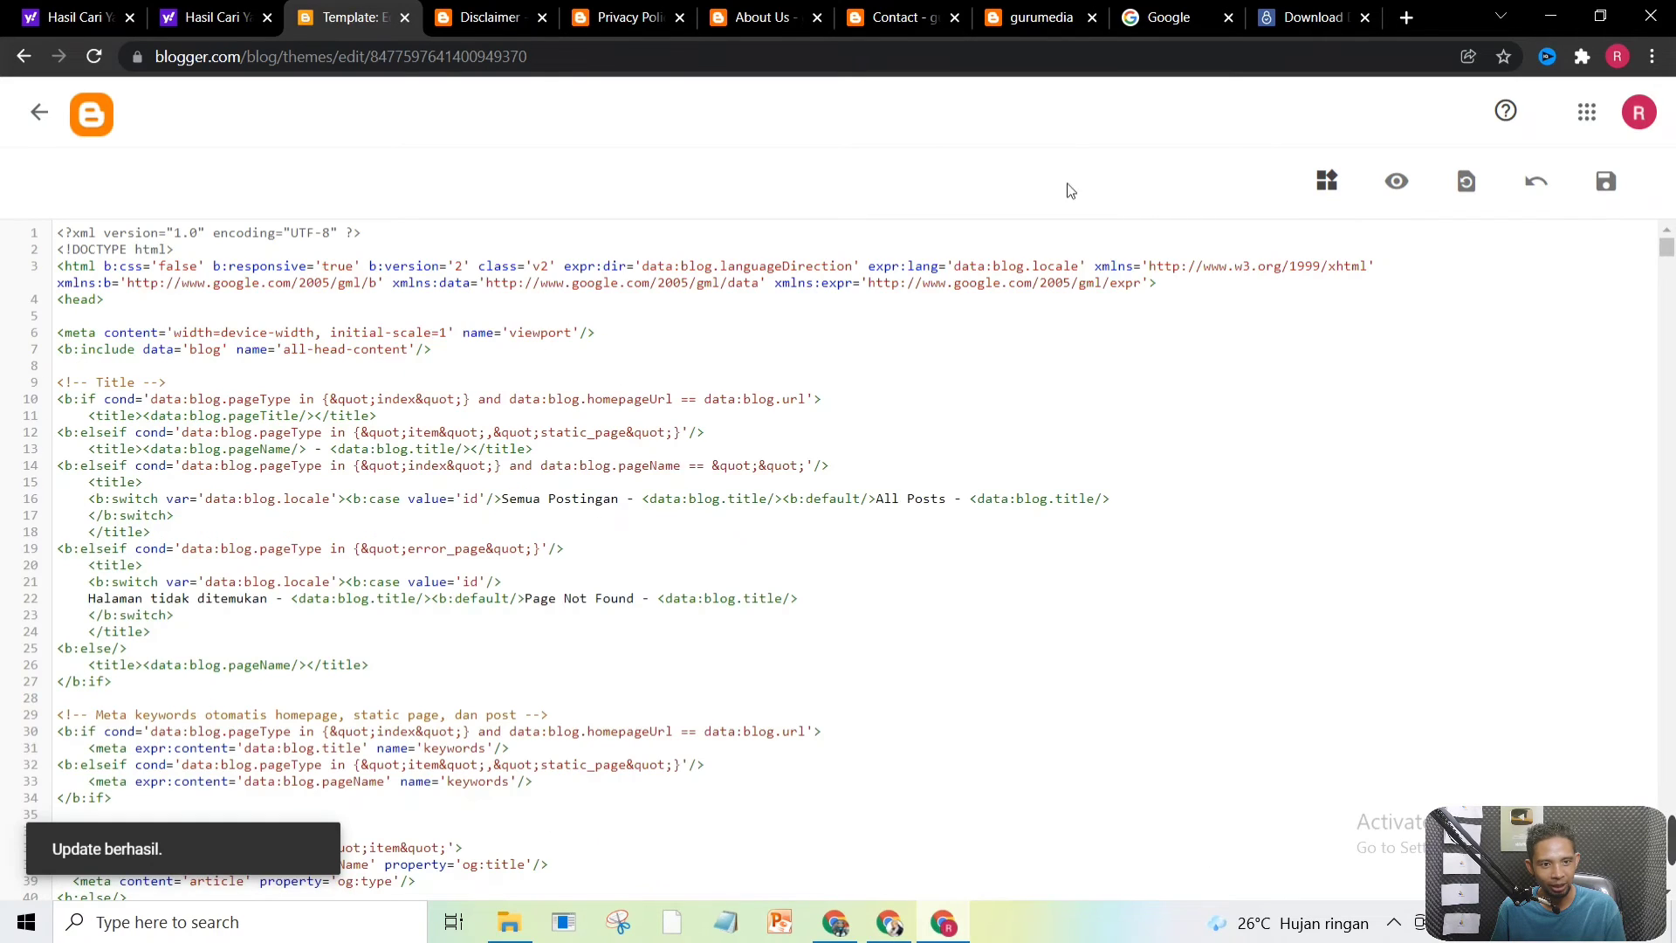
{"action": "left_click", "coordinate": [1048, 21]}
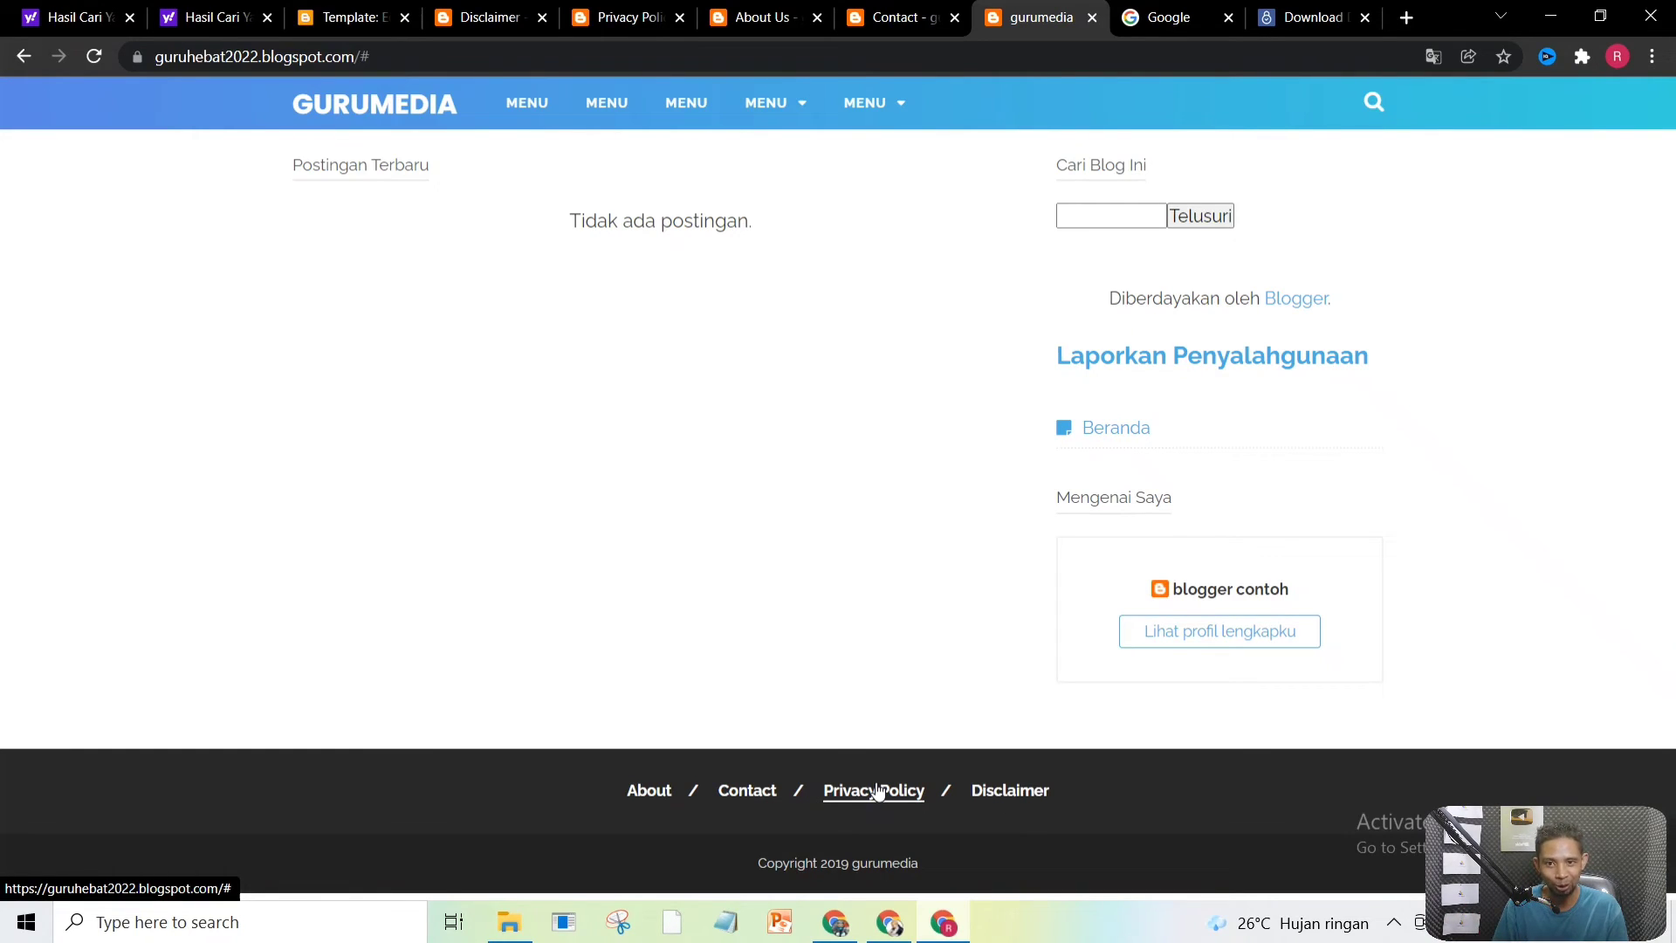
{"action": "left_click", "coordinate": [94, 56]}
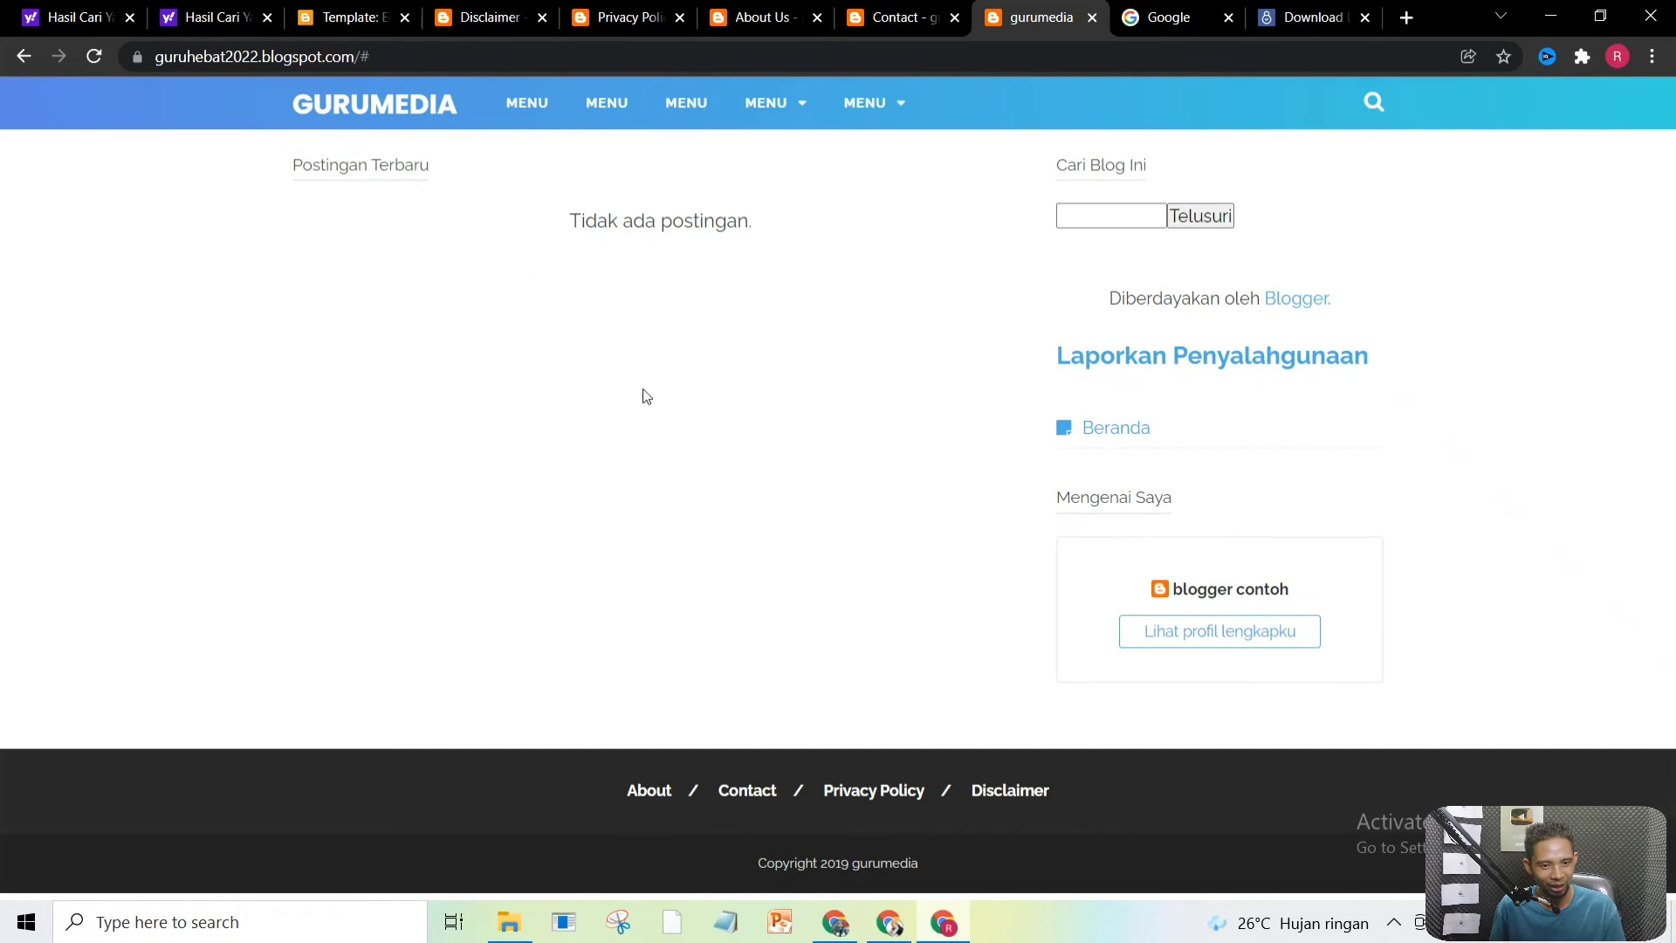
{"action": "left_click", "coordinate": [1019, 794]}
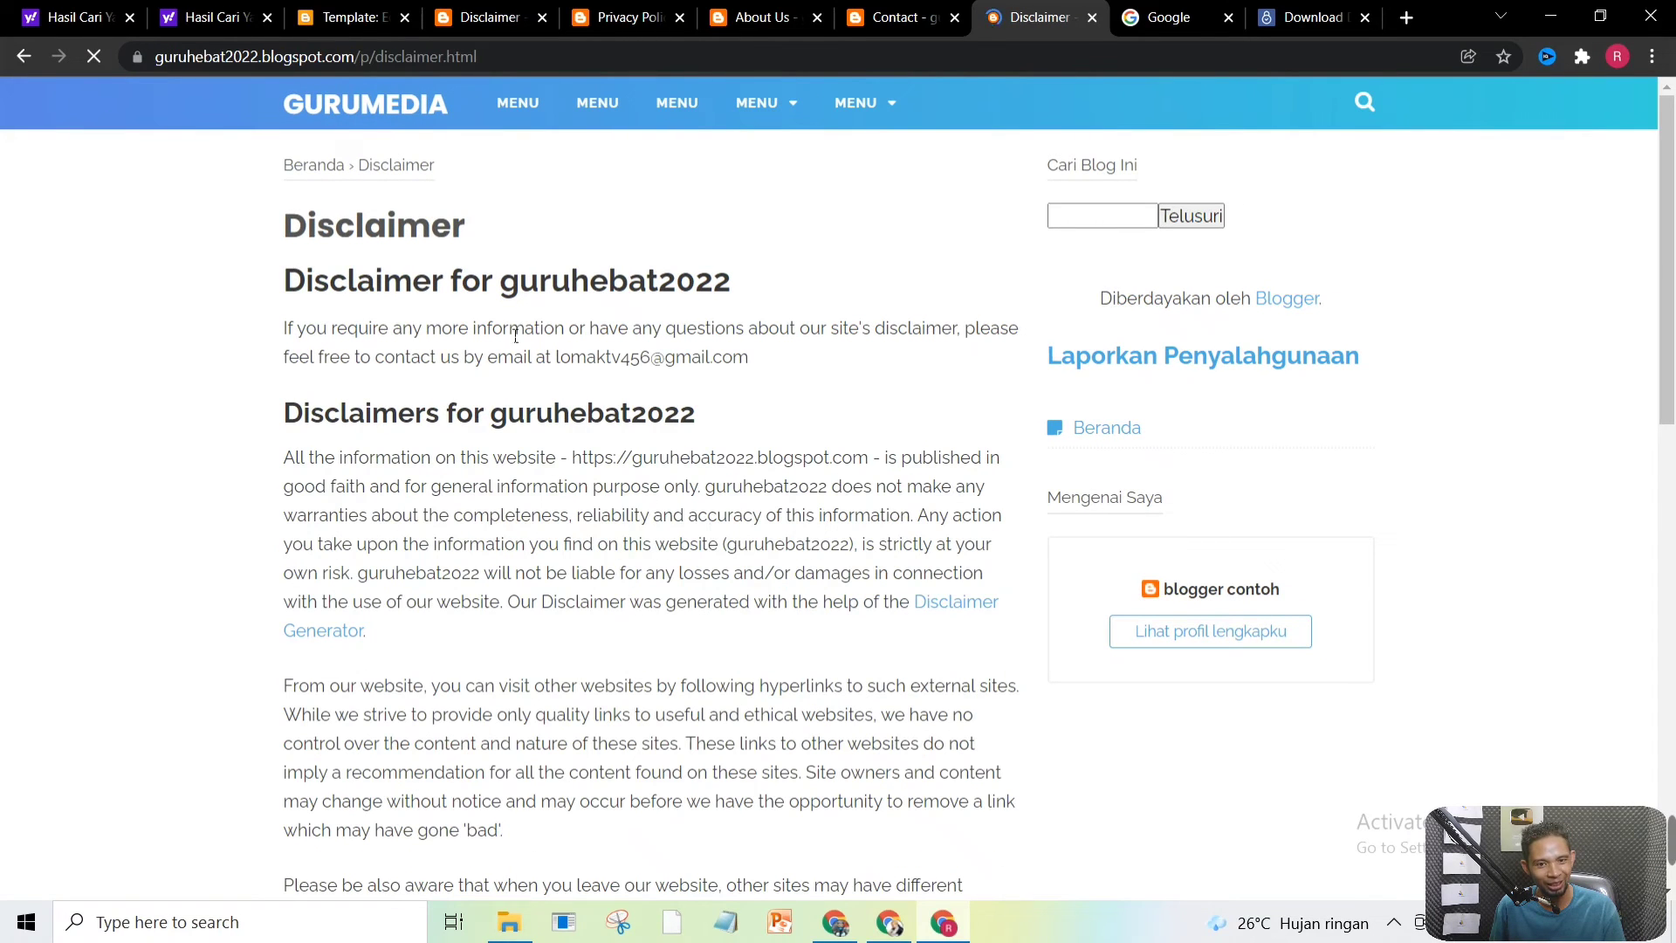
{"action": "scroll", "coordinate": [742, 562], "scroll_direction": "down", "scroll_amount": 9}
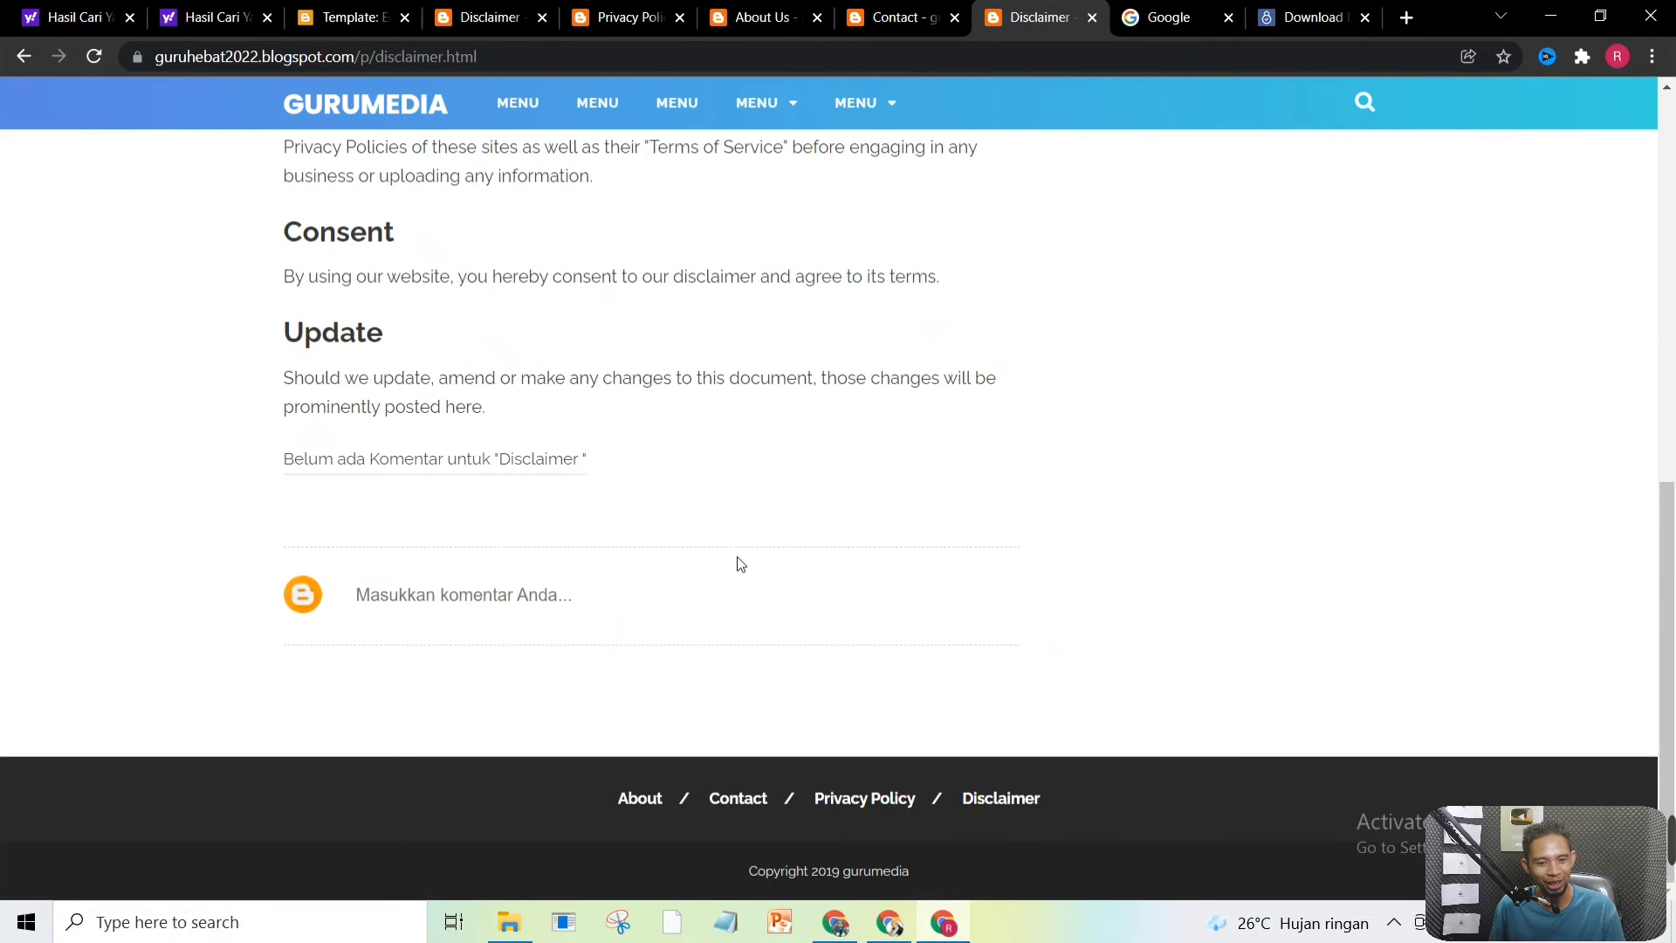
{"action": "left_click", "coordinate": [903, 804]}
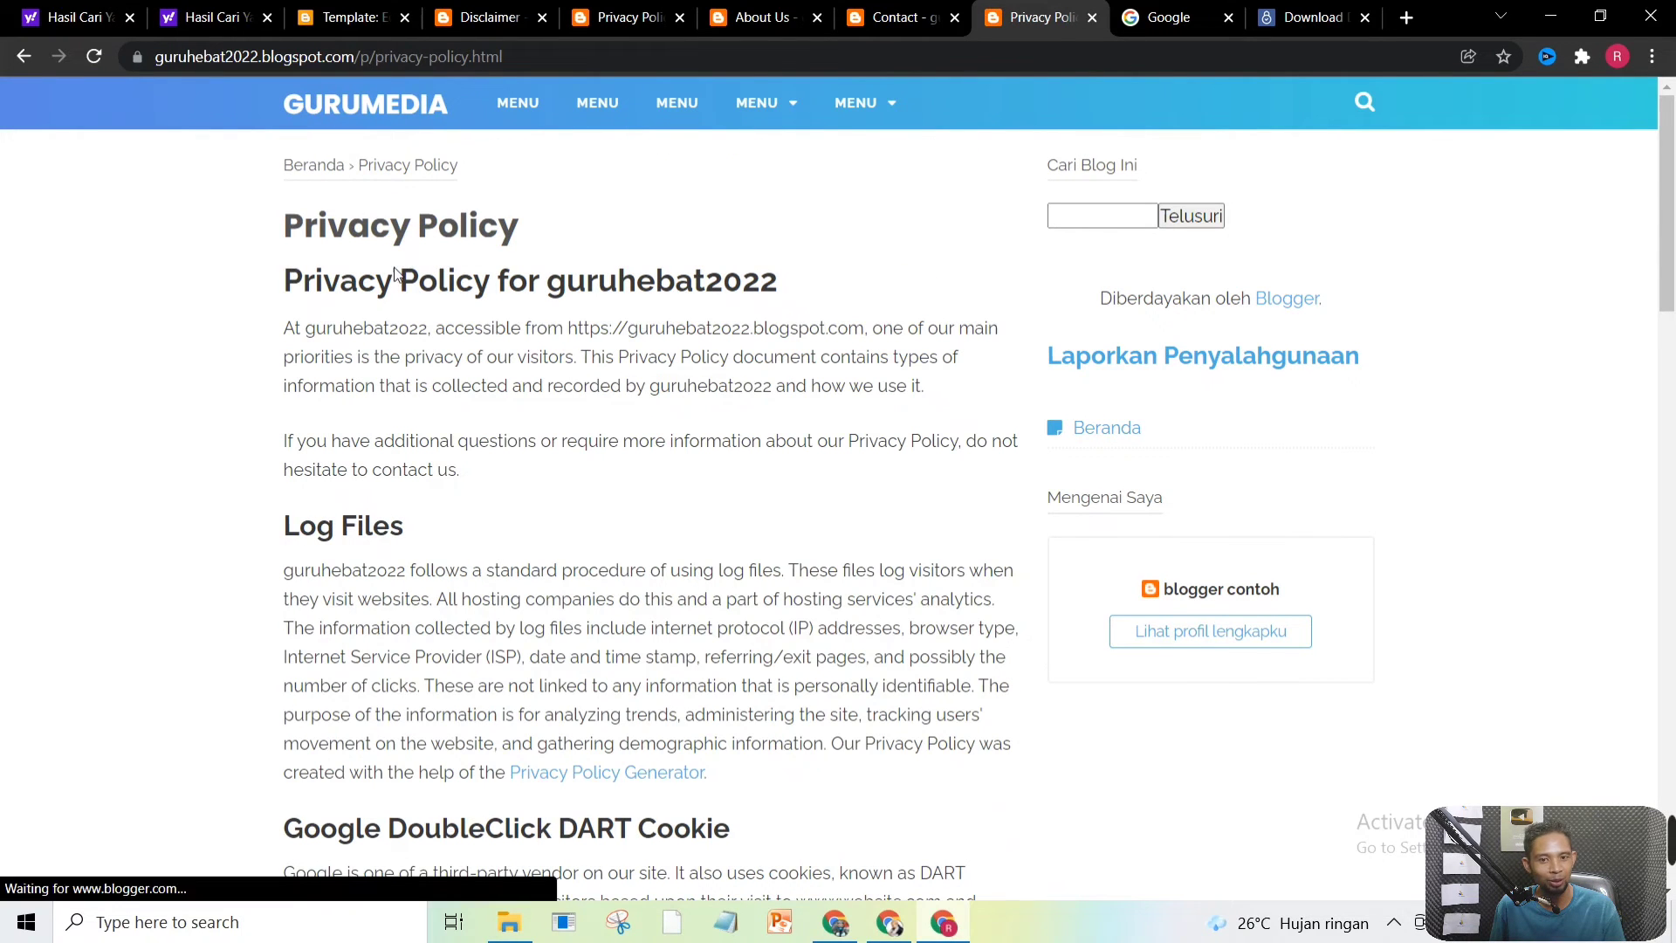
{"action": "scroll", "coordinate": [1062, 711], "scroll_direction": "down", "scroll_amount": 20}
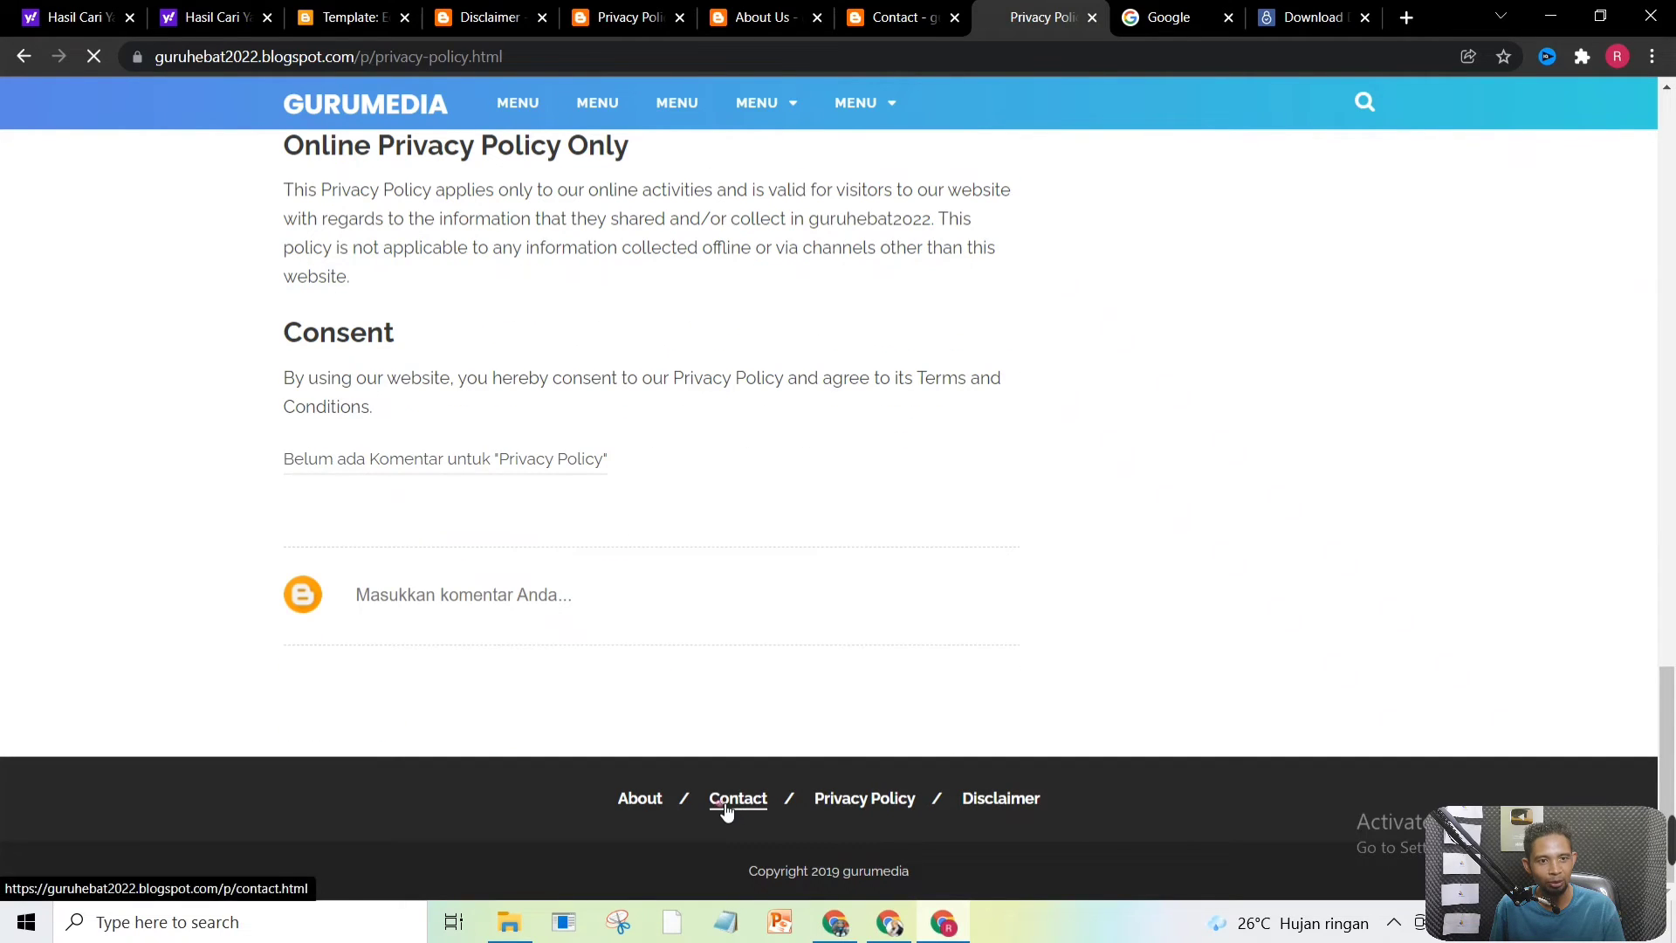
{"action": "left_click", "coordinate": [743, 803]}
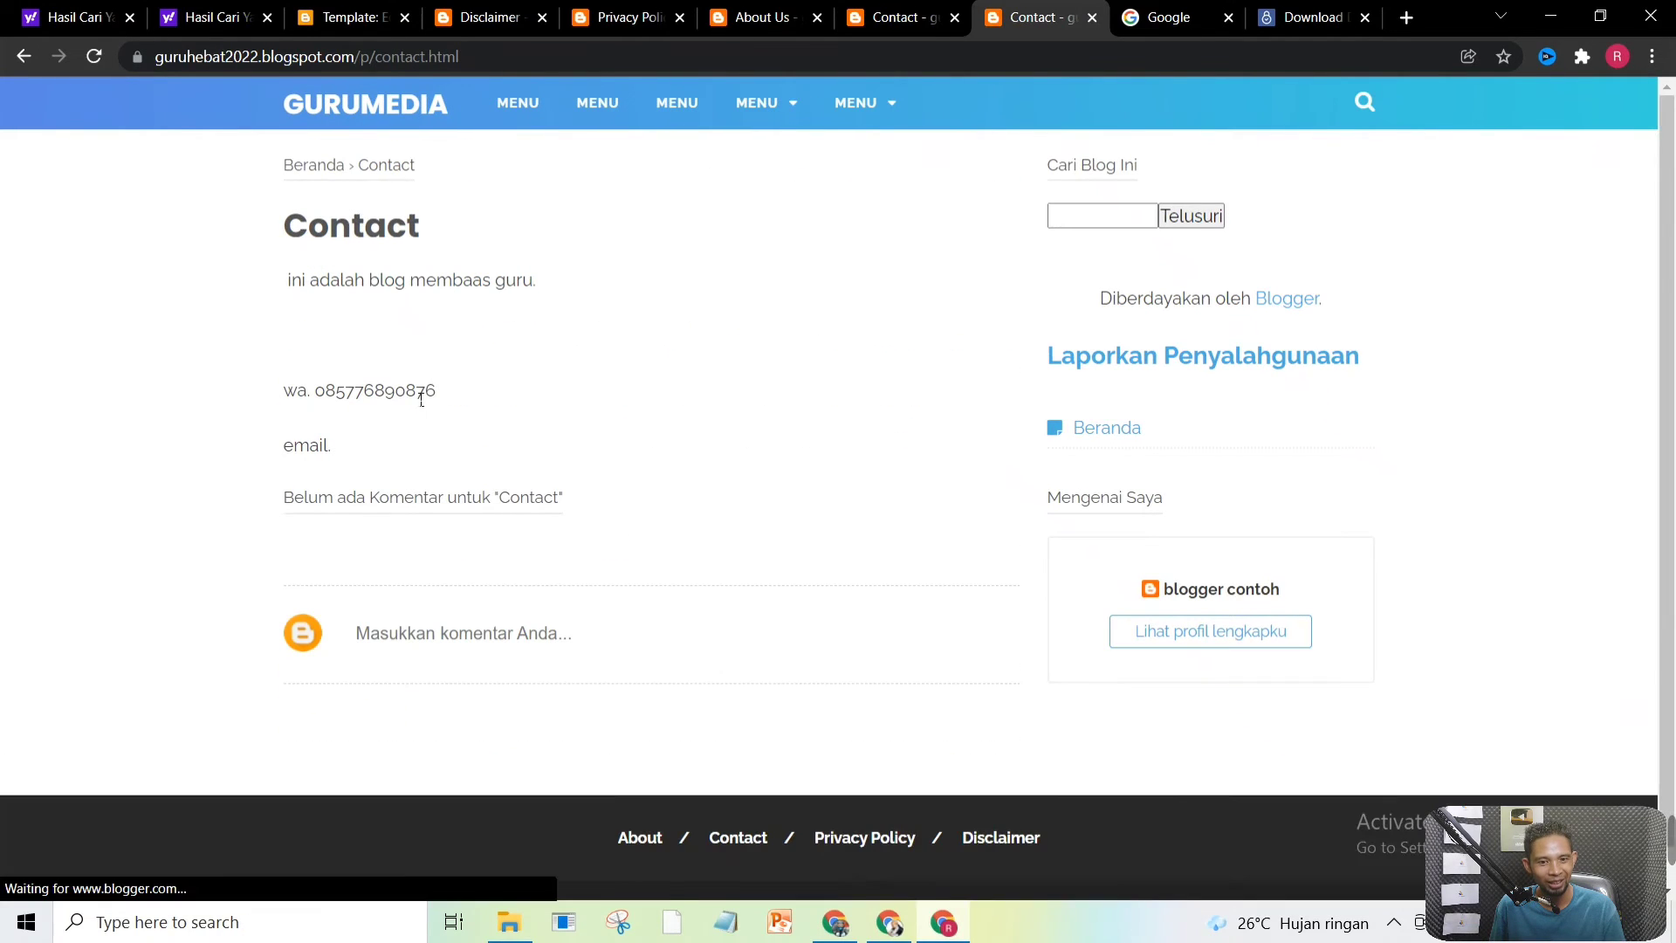
{"action": "scroll", "coordinate": [830, 836], "scroll_direction": "down", "scroll_amount": 1}
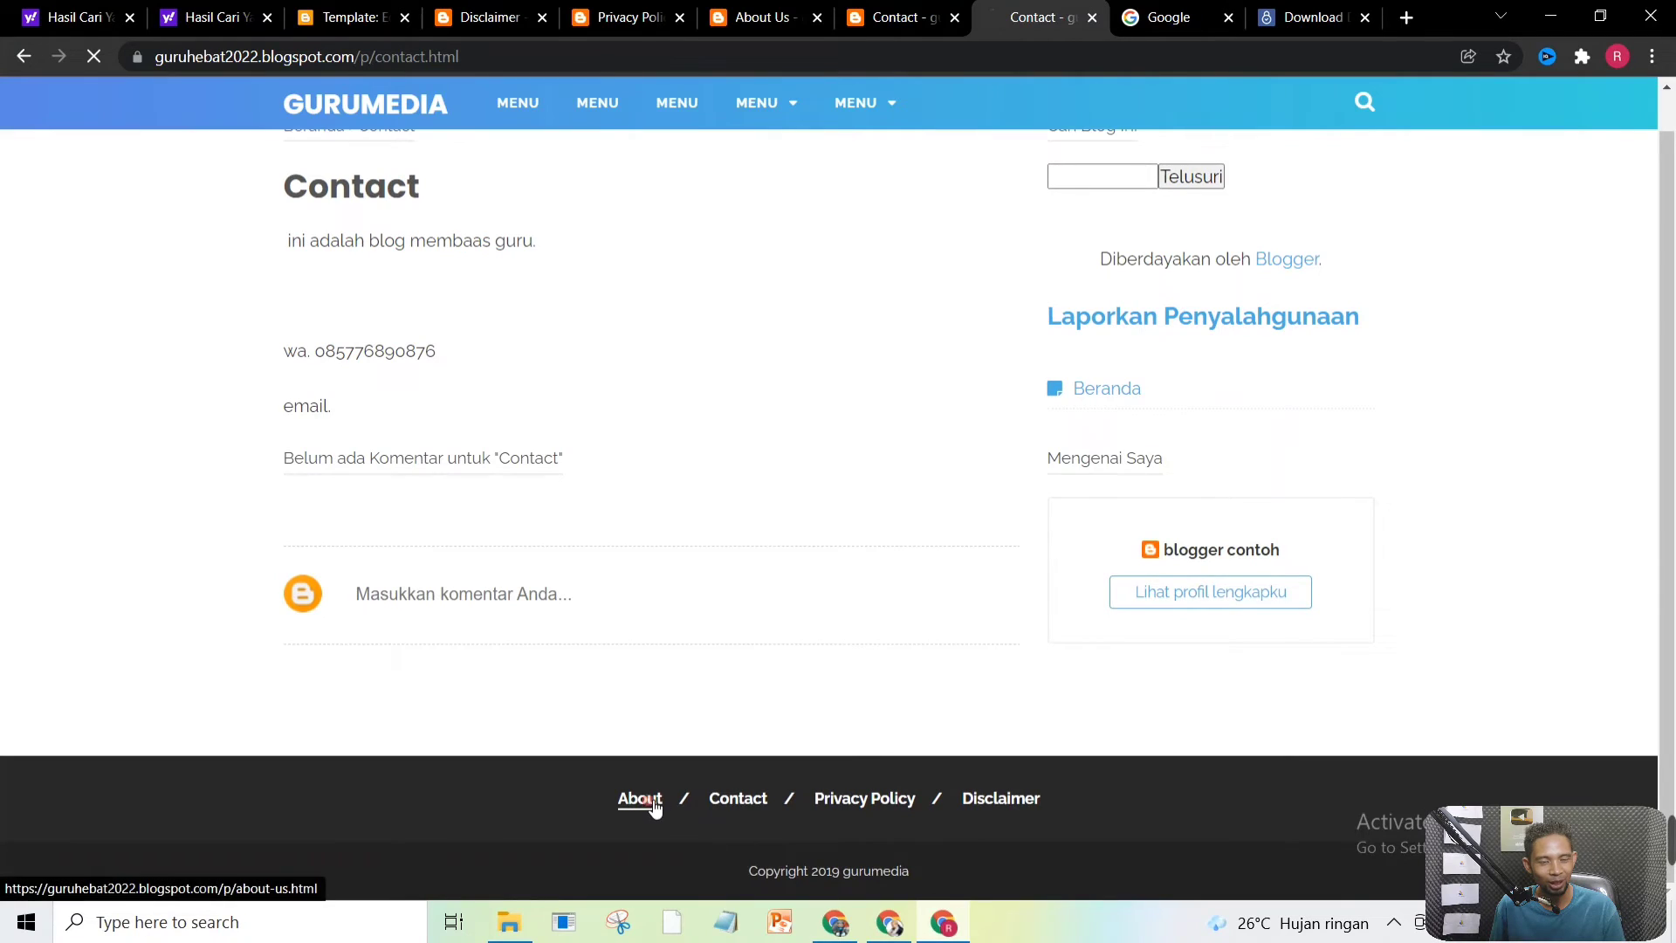
{"action": "left_click", "coordinate": [642, 798]}
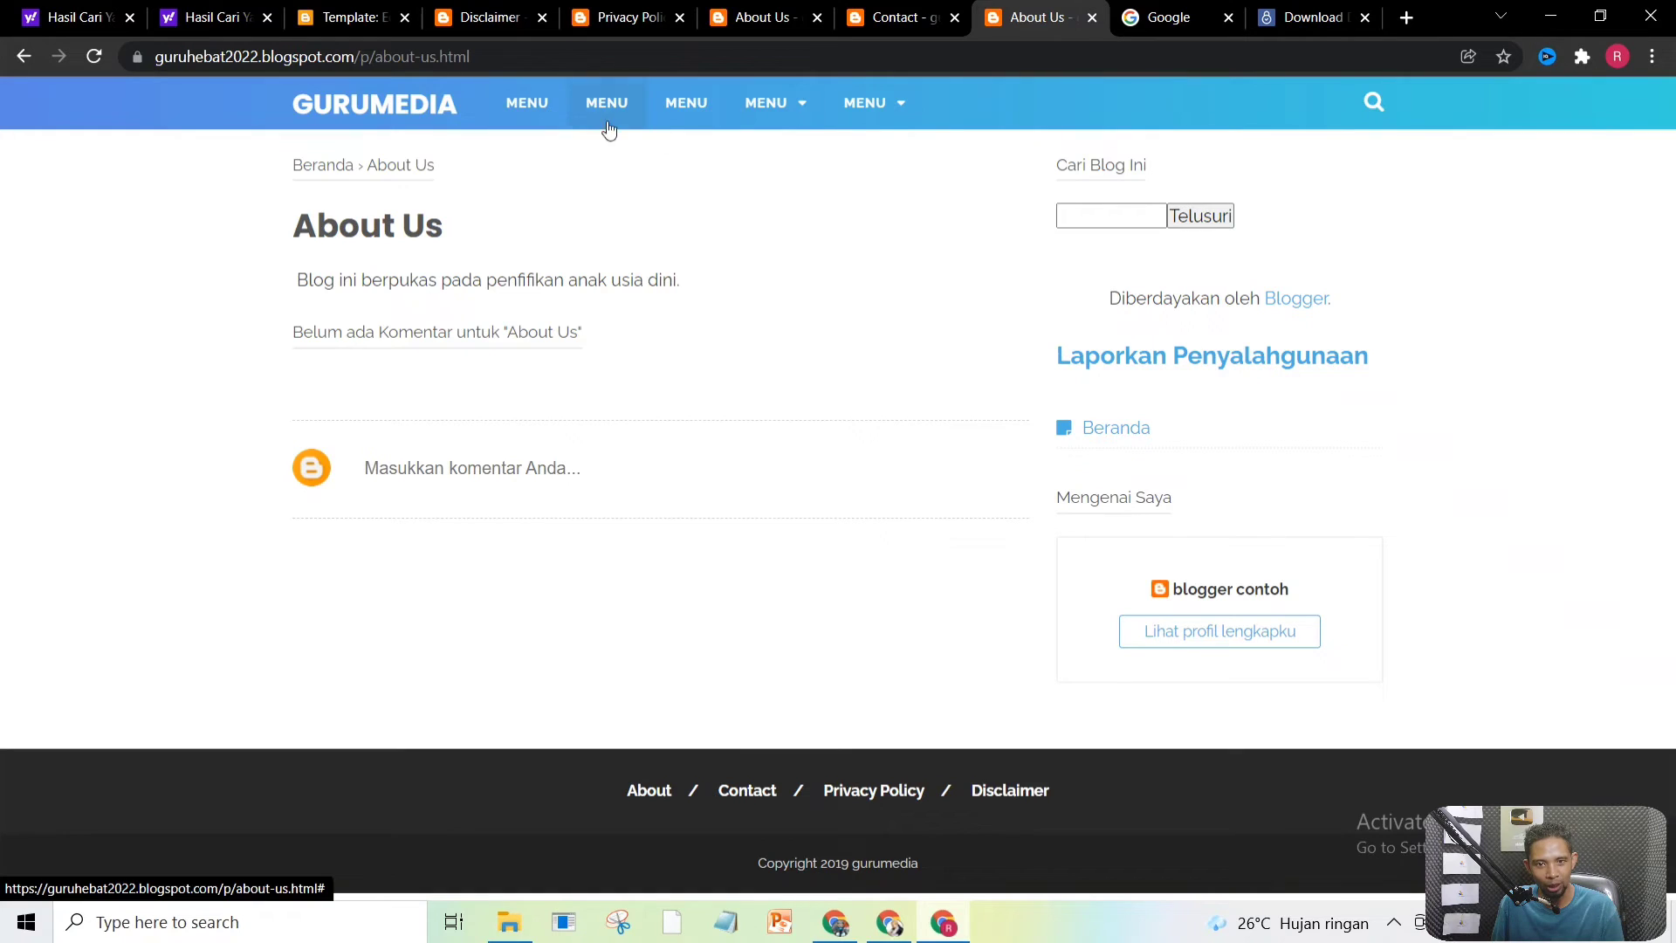
{"action": "left_click", "coordinate": [348, 18]}
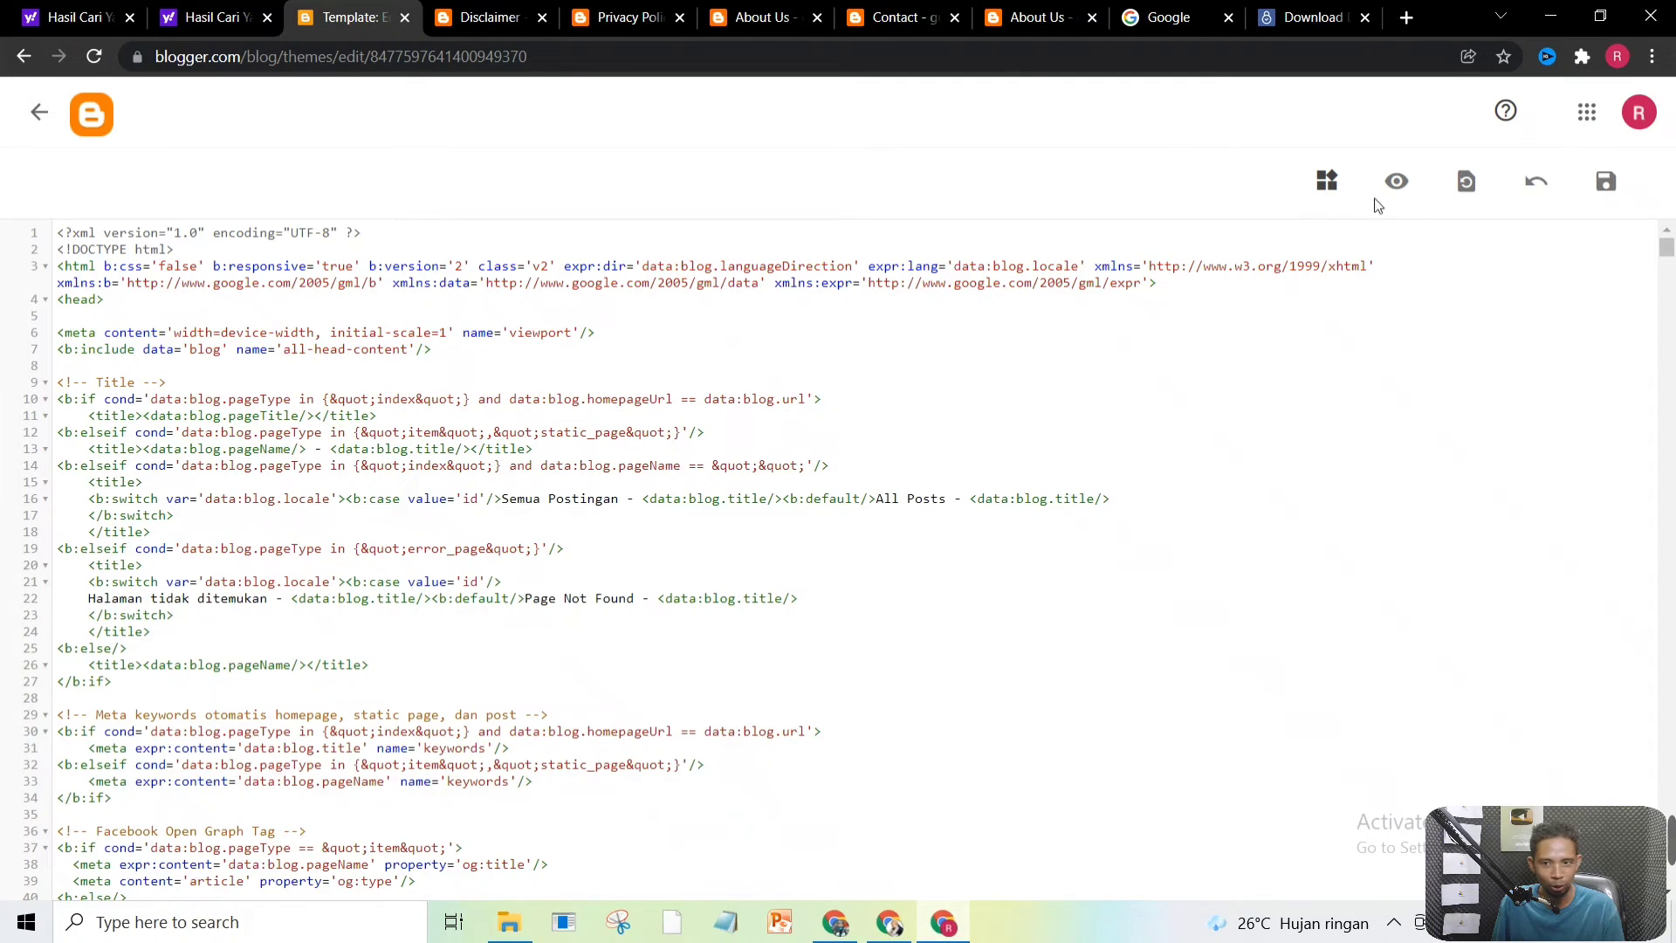
Step: Reopen the gurumedia theme's HTML code from the Tema page's customize menu
{"action": "left_click", "coordinate": [33, 129]}
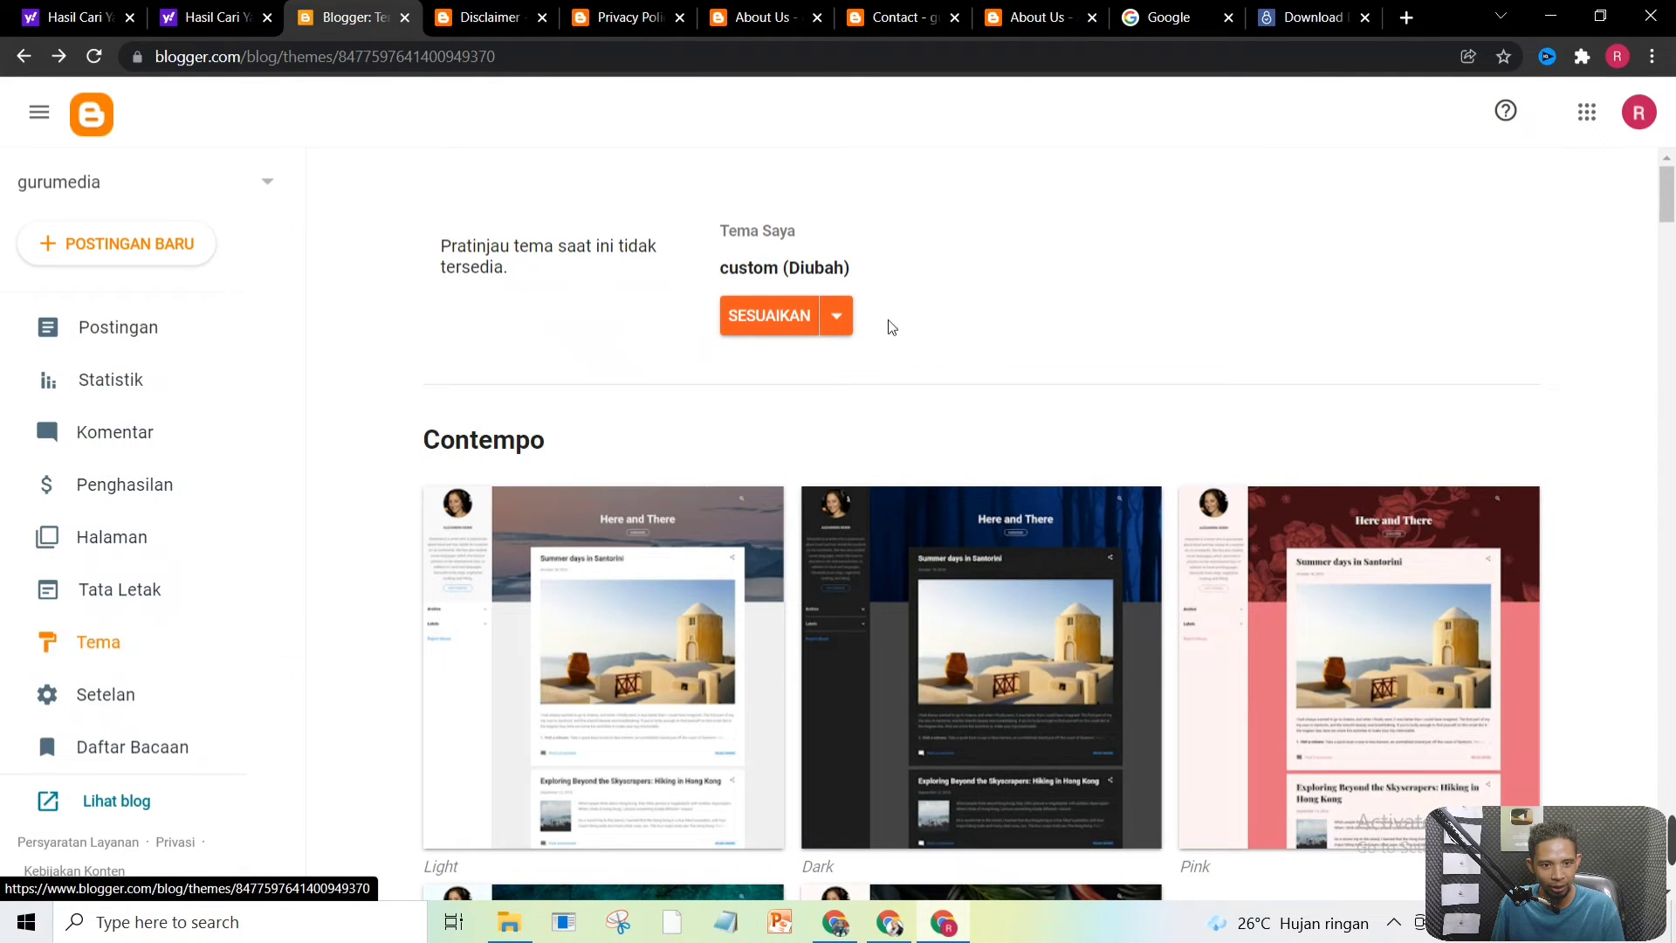
{"action": "left_click", "coordinate": [845, 321]}
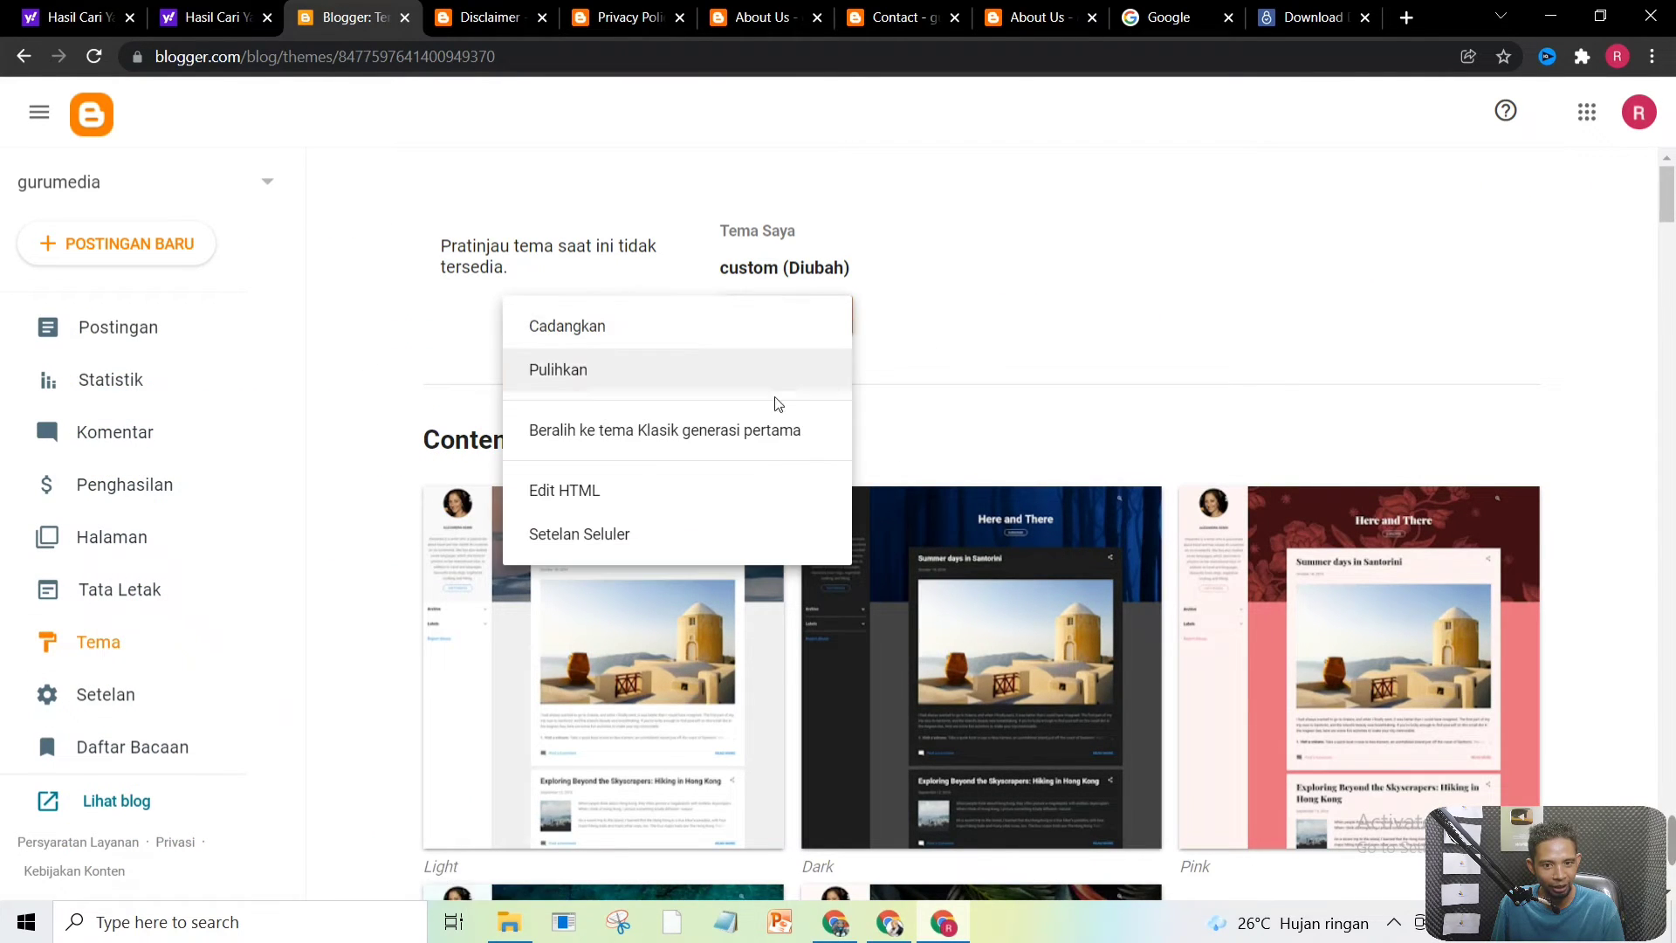
{"action": "left_click", "coordinate": [604, 499]}
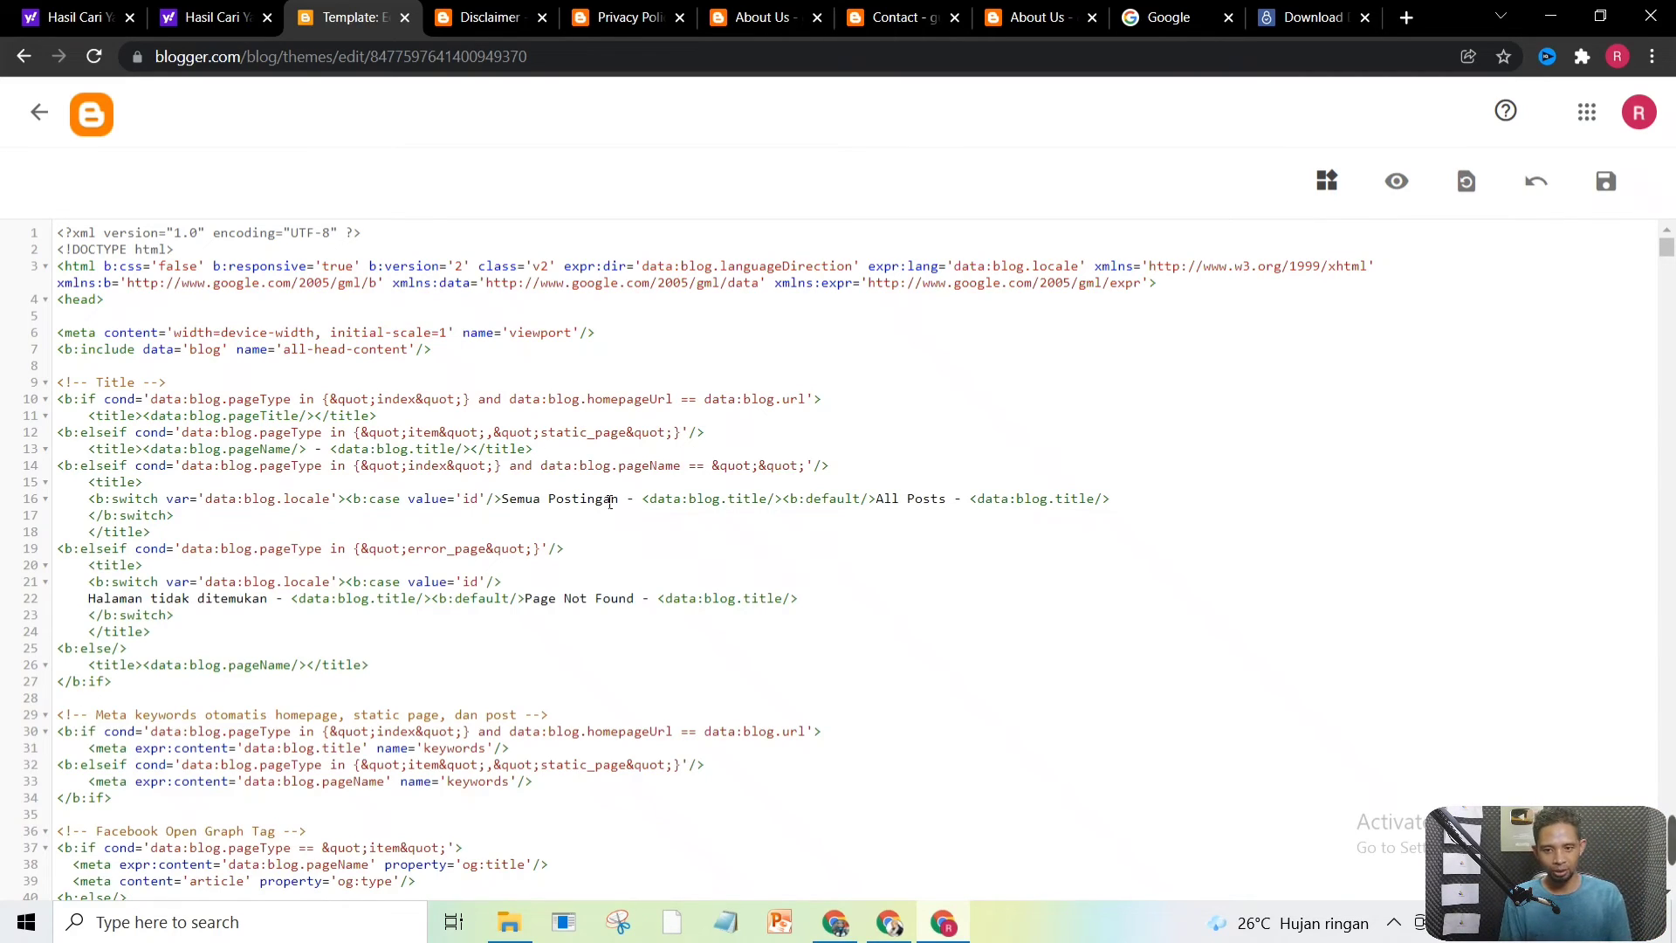
Step: Scroll the theme code down to the '<!-- menu navigasi header start -->' block near line 2864
{"action": "left_click", "coordinate": [491, 26]}
{"action": "left_click", "coordinate": [358, 20]}
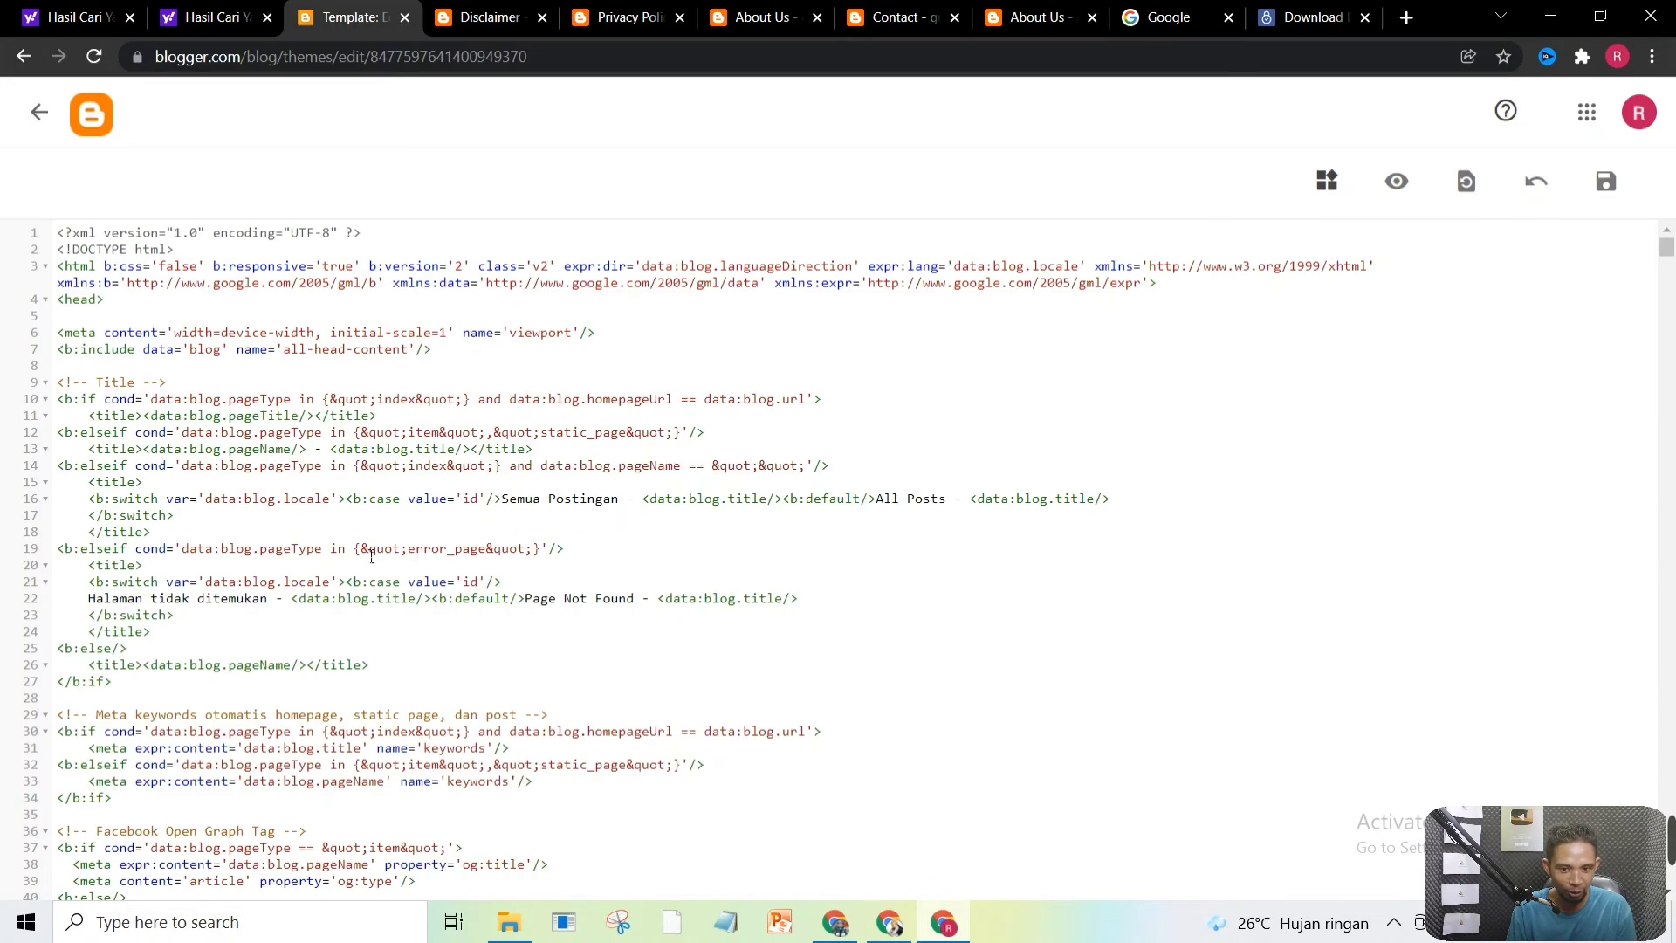
{"action": "scroll", "coordinate": [372, 556], "scroll_direction": "down", "scroll_amount": 20}
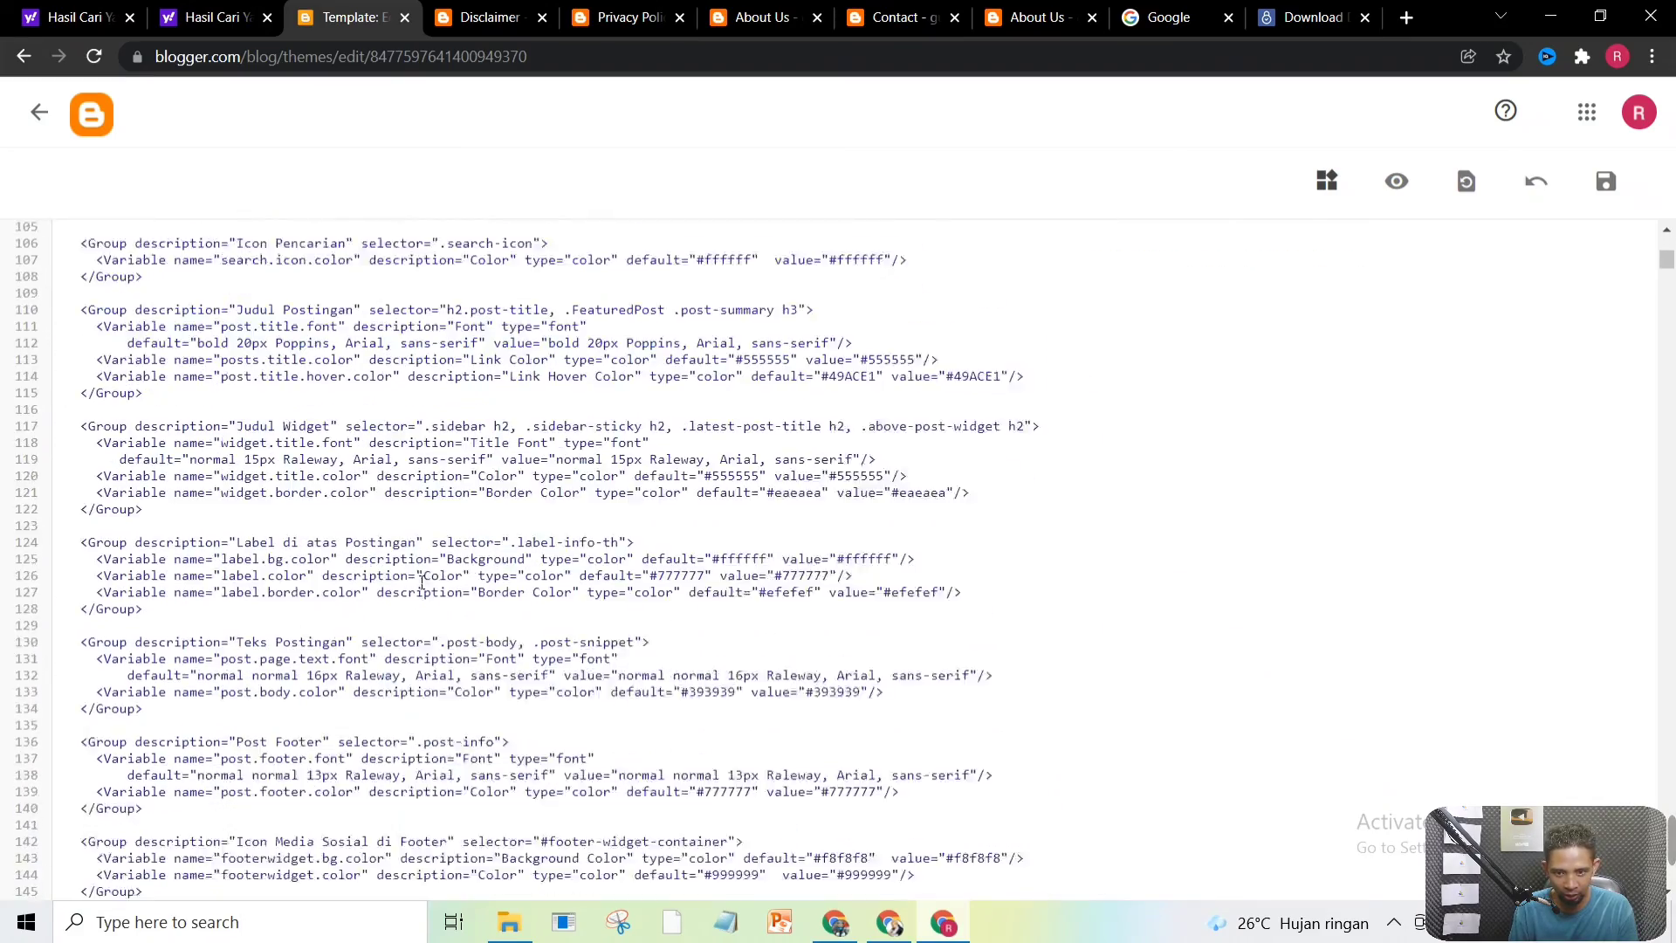
{"action": "scroll", "coordinate": [421, 594], "scroll_direction": "down", "scroll_amount": 20}
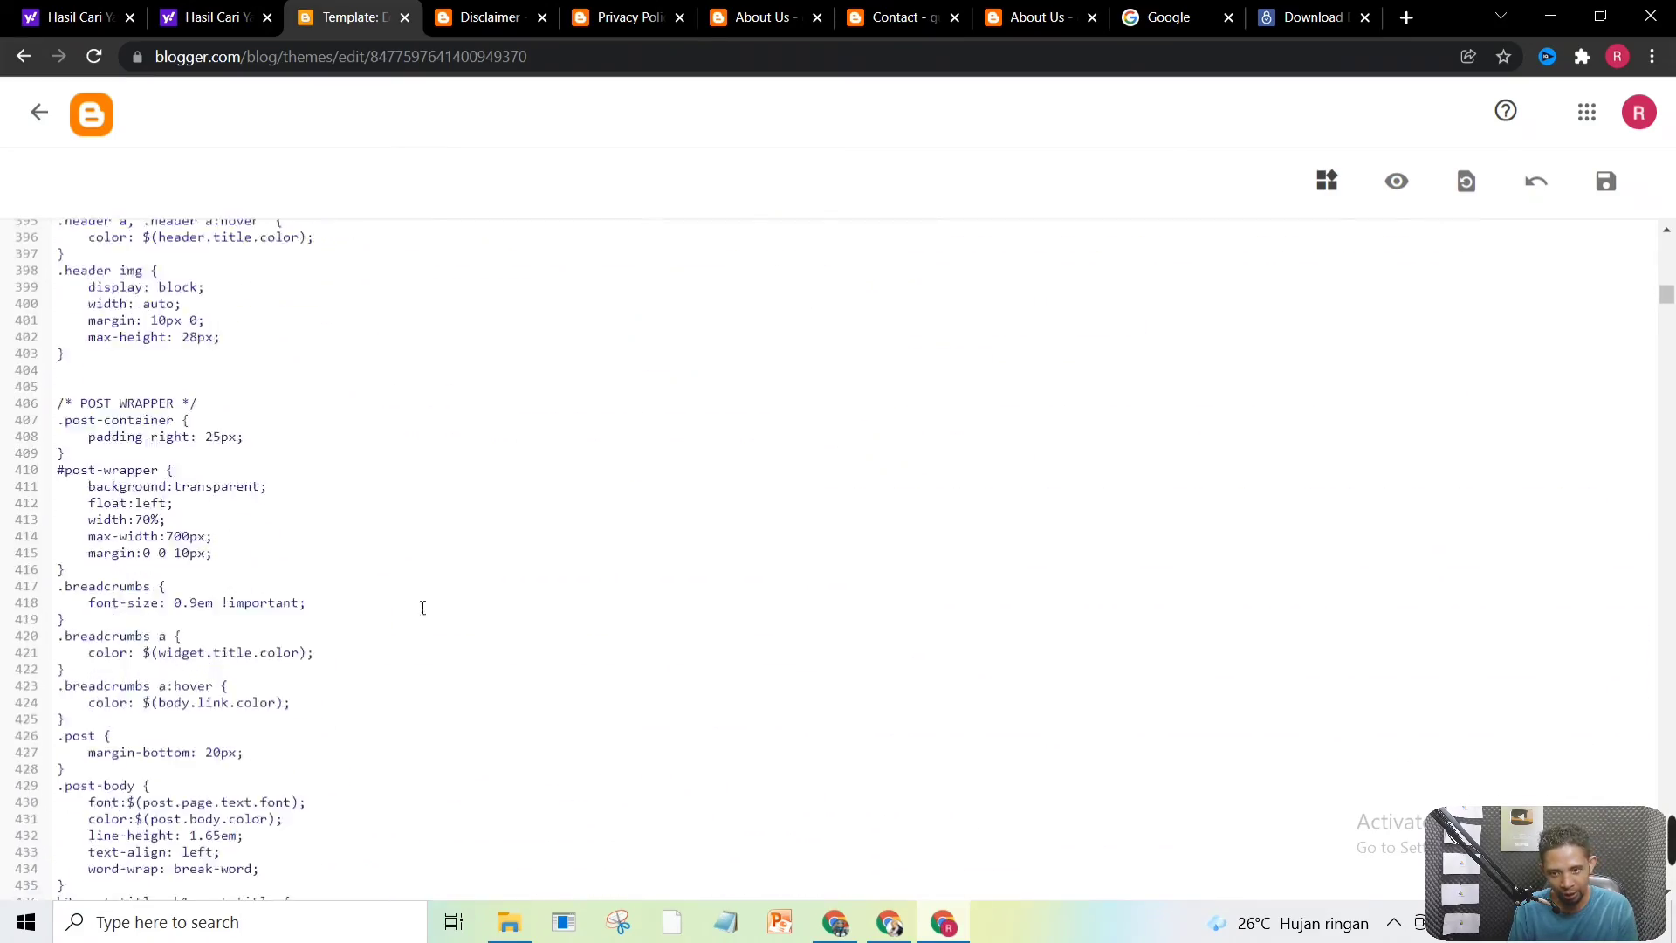
{"action": "scroll", "coordinate": [489, 635], "scroll_direction": "down", "scroll_amount": 20}
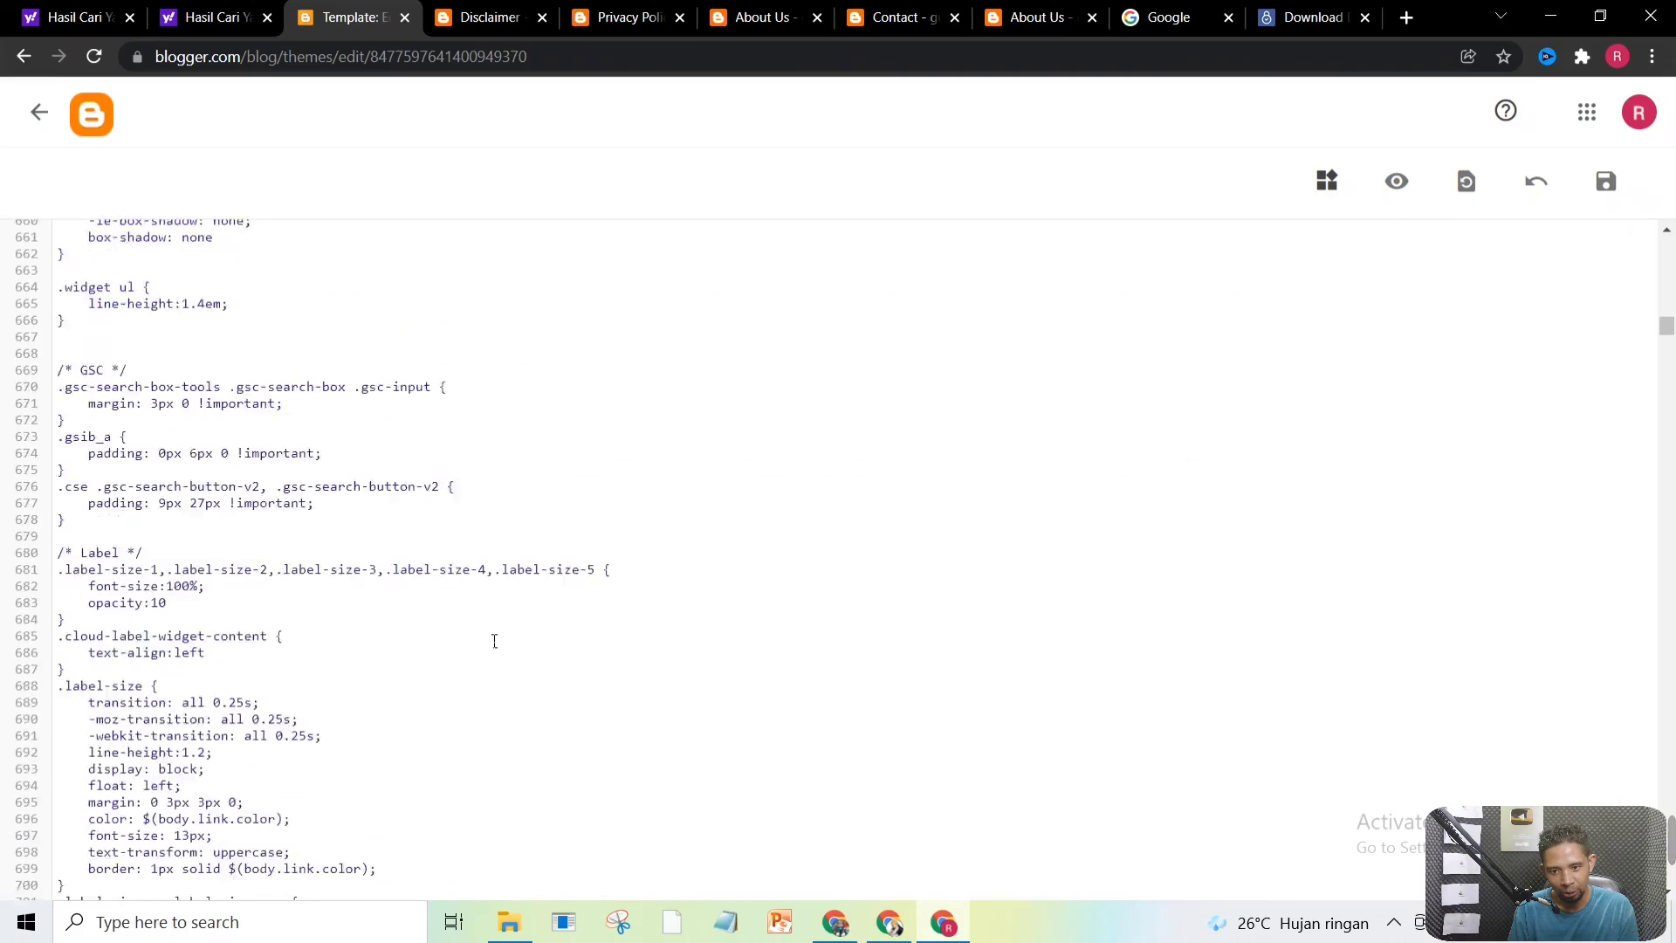
{"action": "scroll", "coordinate": [494, 642], "scroll_direction": "down", "scroll_amount": 20}
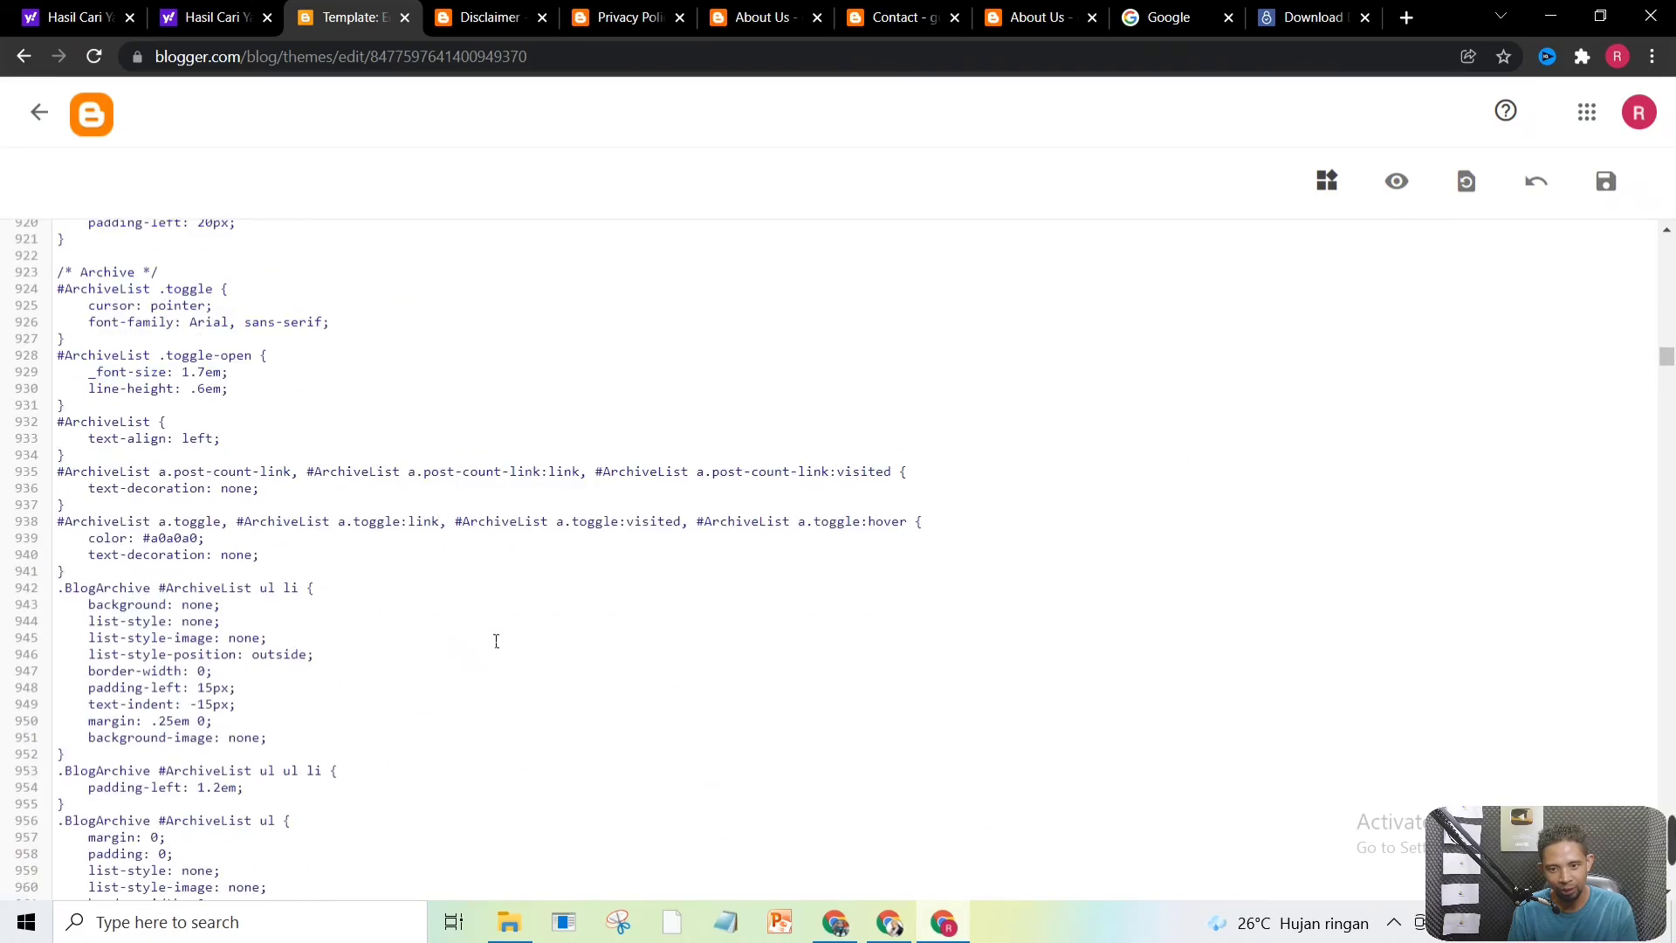
{"action": "scroll", "coordinate": [496, 649], "scroll_direction": "down", "scroll_amount": 20}
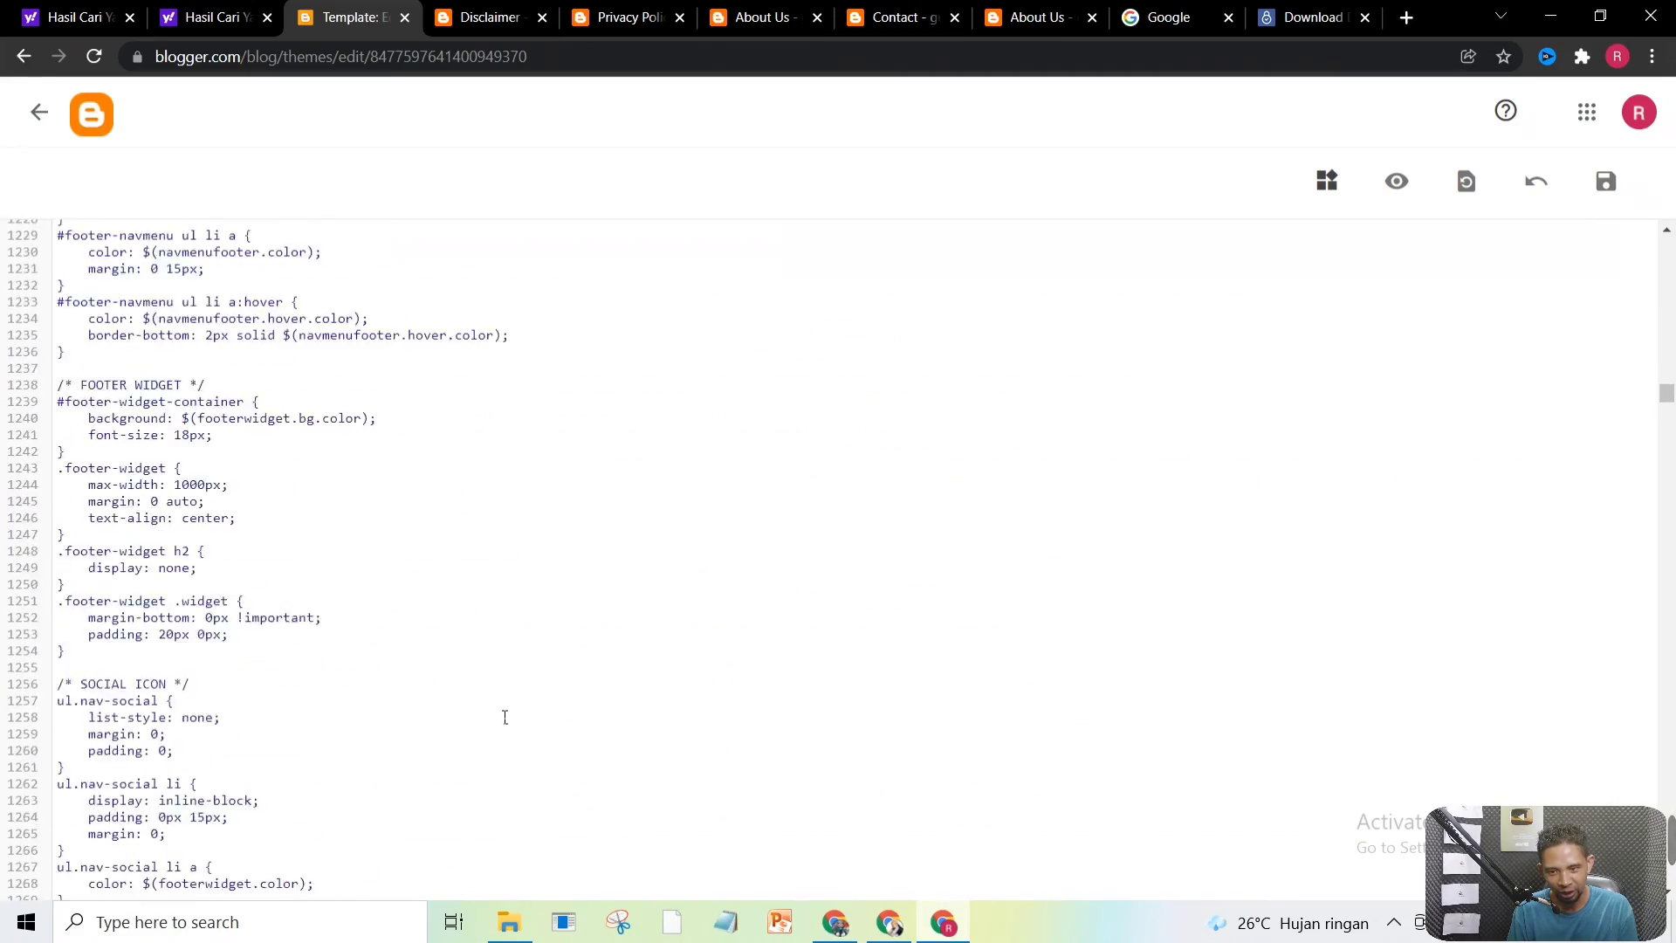
{"action": "scroll", "coordinate": [504, 717], "scroll_direction": "down", "scroll_amount": 20}
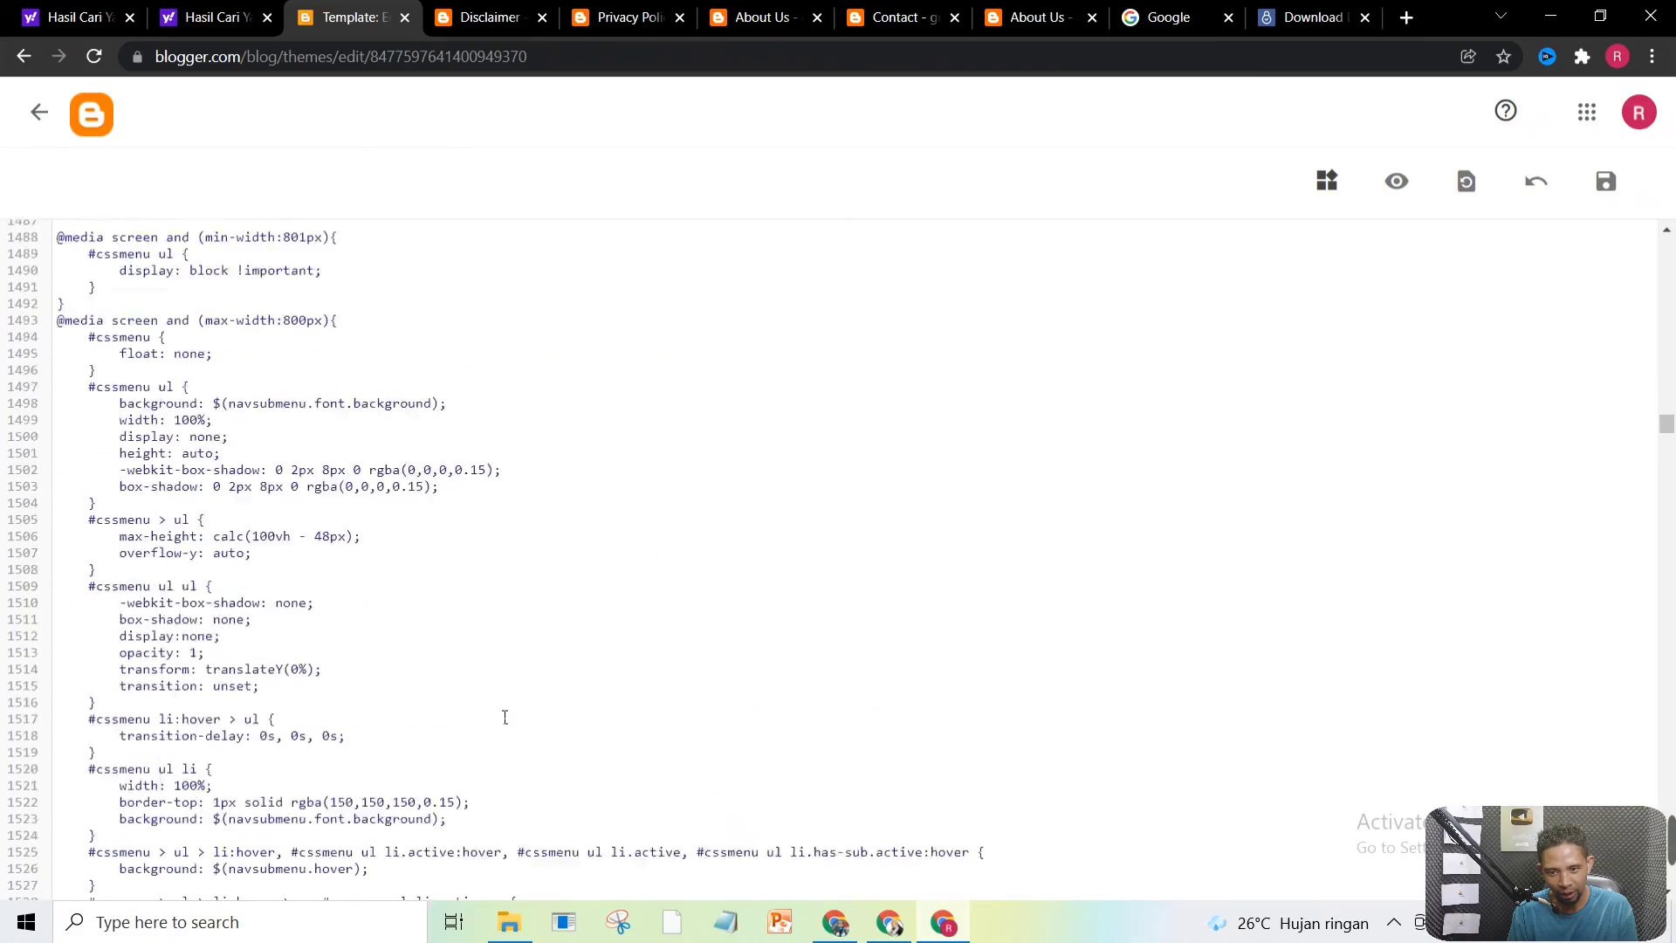
{"action": "scroll", "coordinate": [505, 717], "scroll_direction": "down", "scroll_amount": 20}
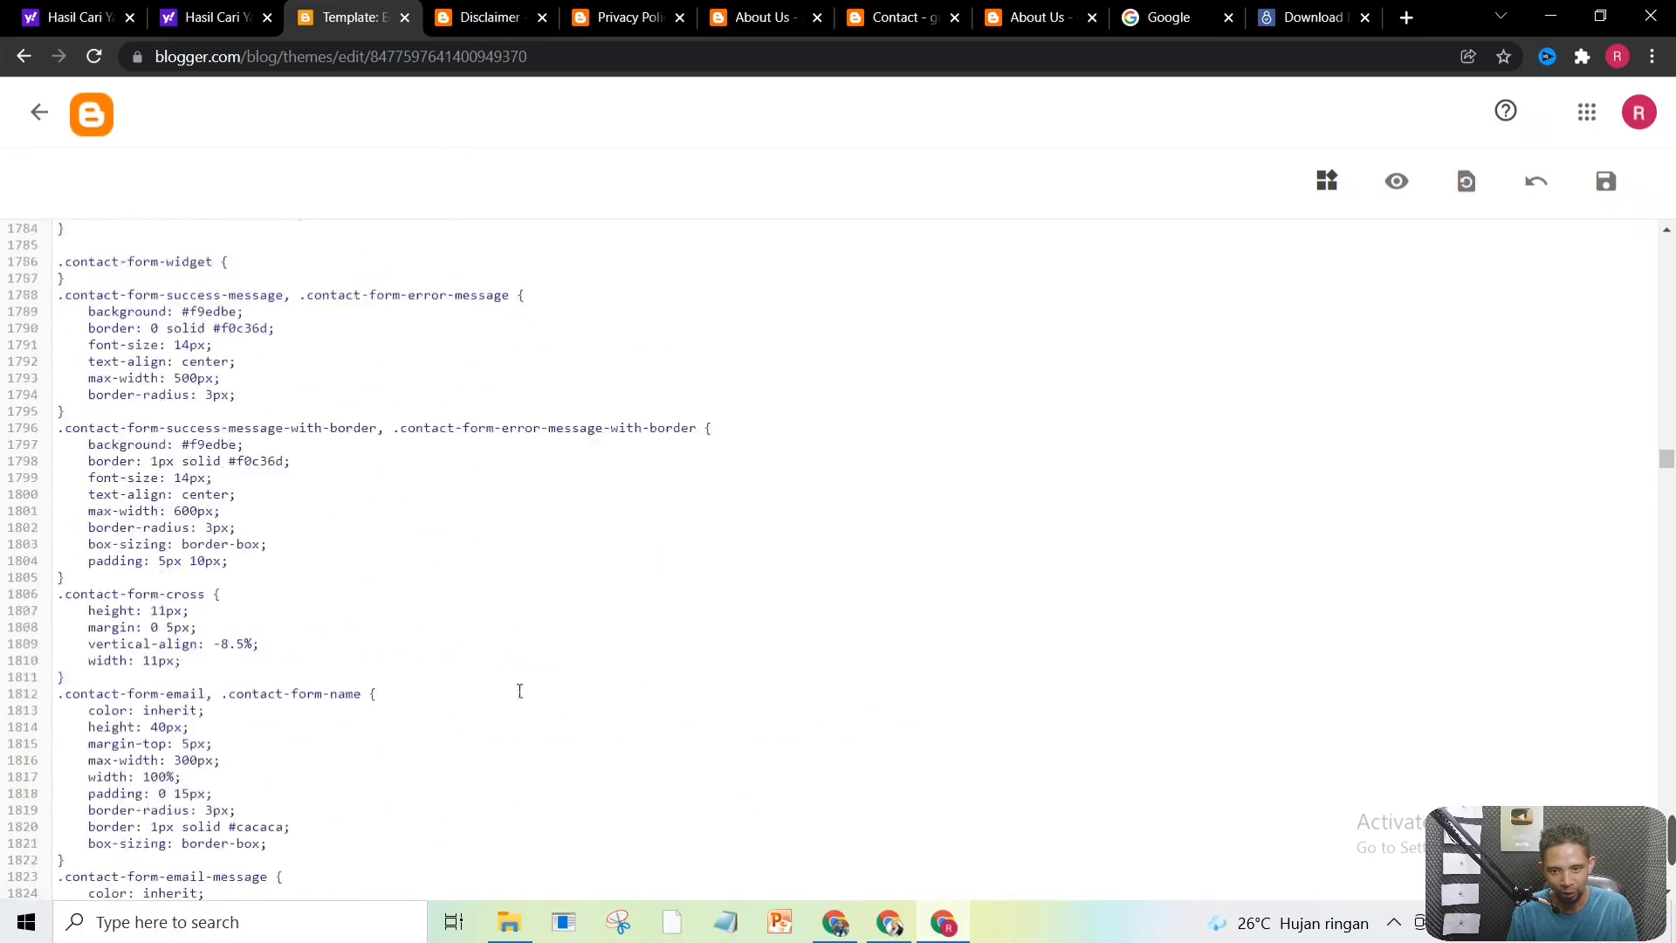
{"action": "scroll", "coordinate": [520, 689], "scroll_direction": "down", "scroll_amount": 20}
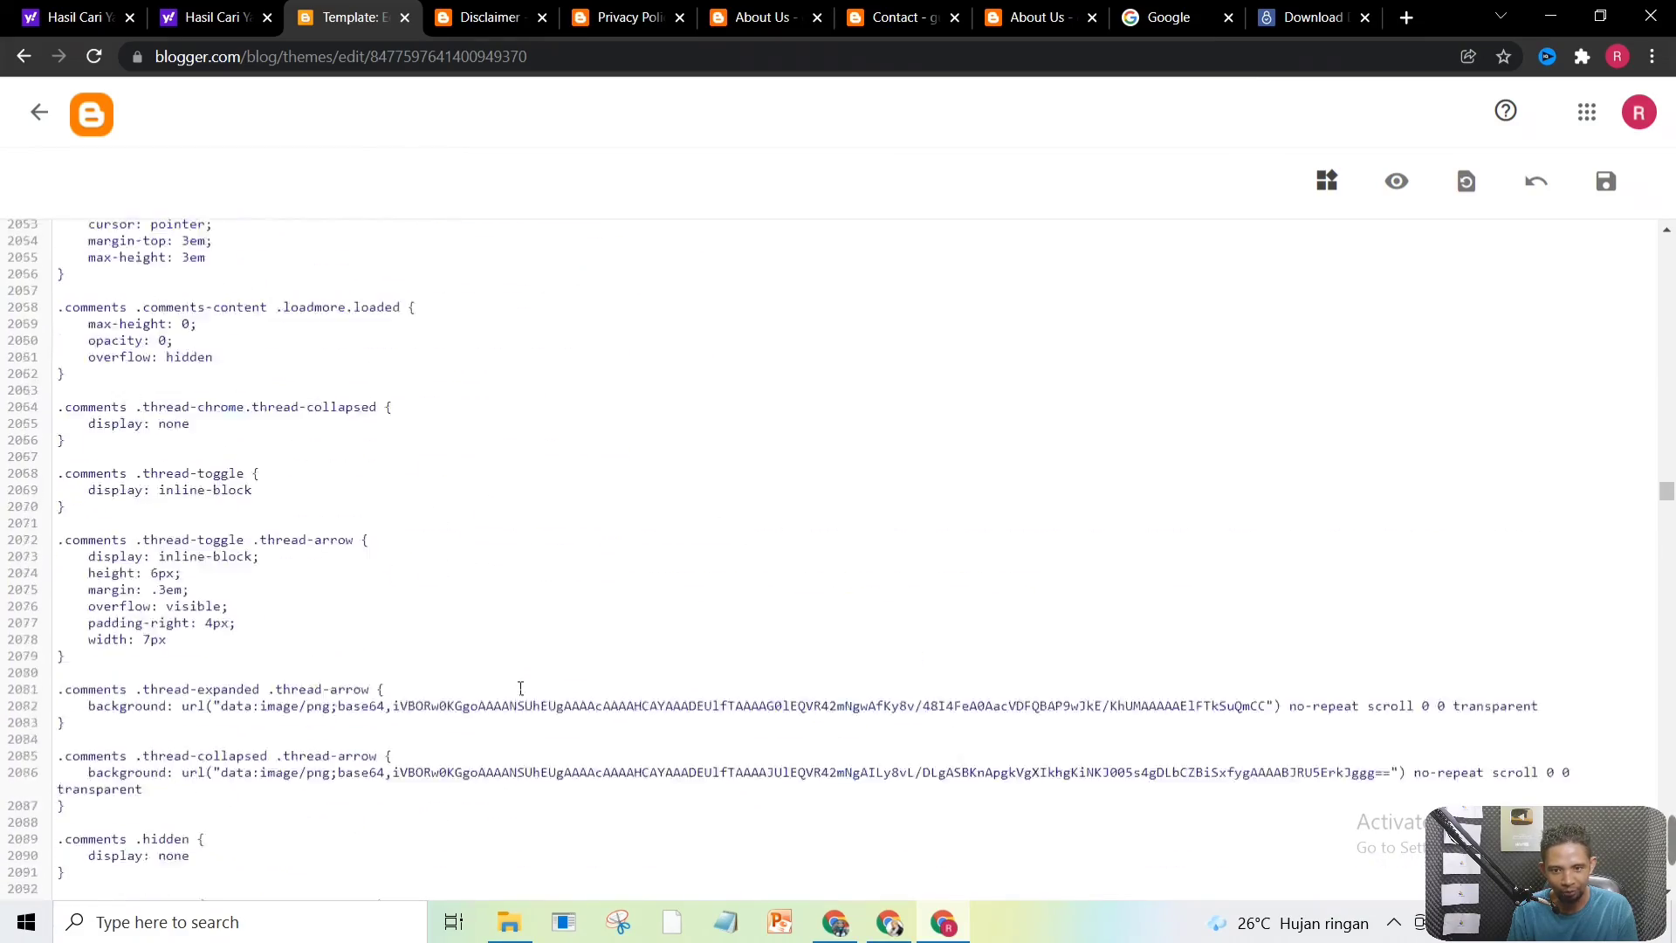
{"action": "scroll", "coordinate": [521, 688], "scroll_direction": "down", "scroll_amount": 20}
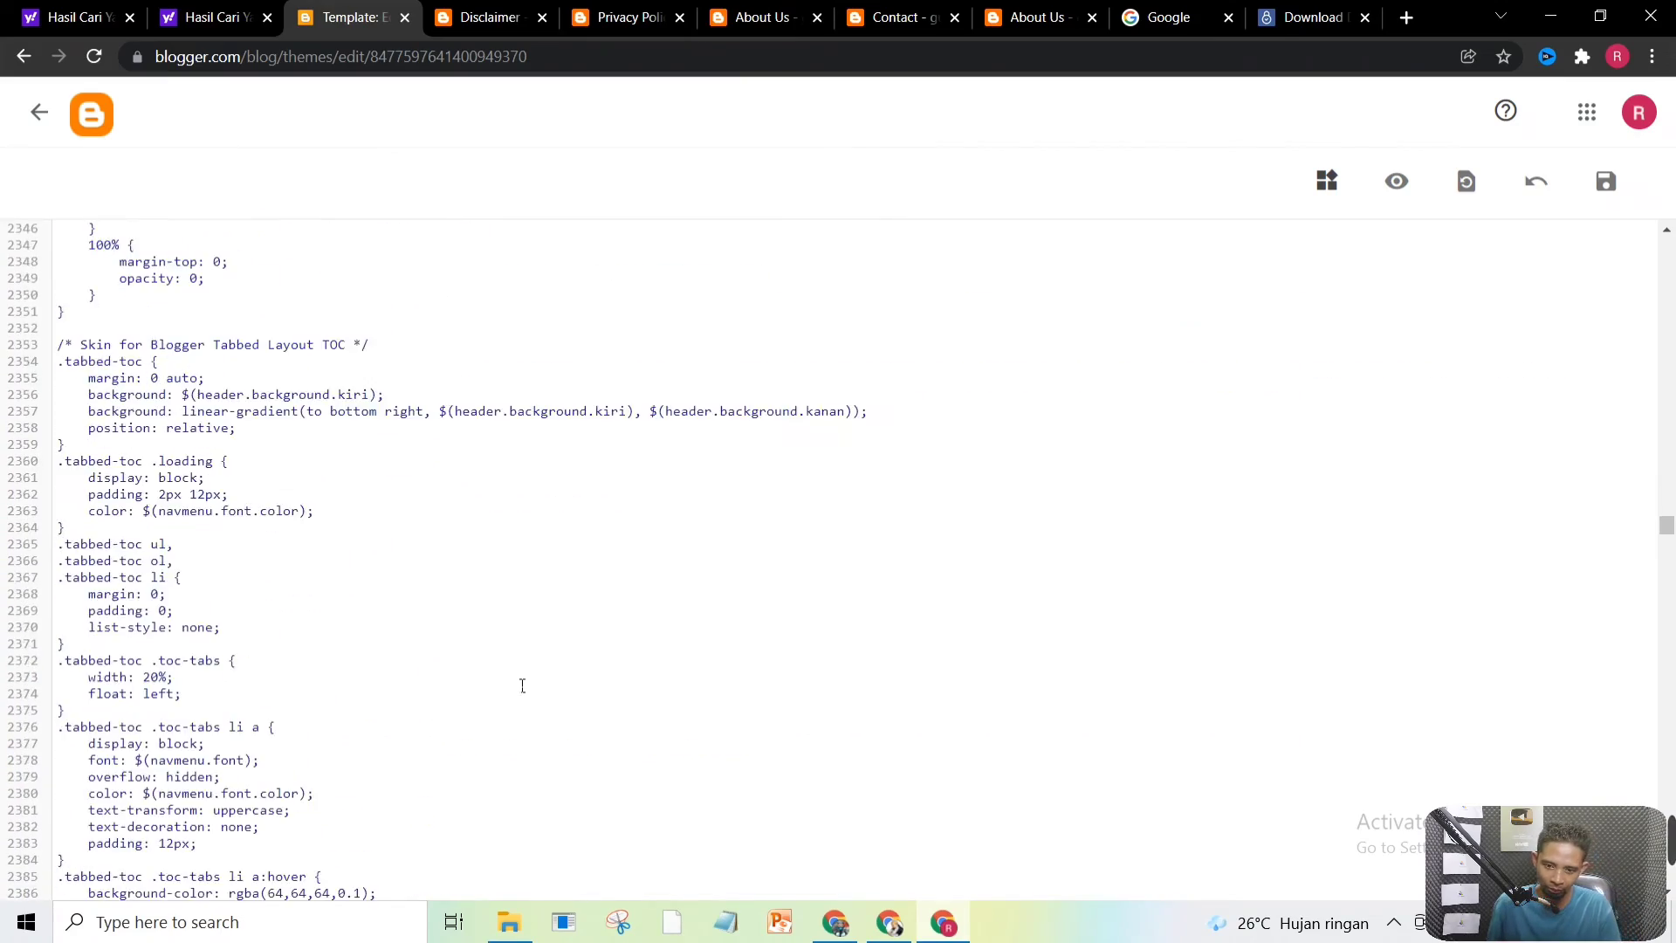
{"action": "scroll", "coordinate": [522, 685], "scroll_direction": "down", "scroll_amount": 20}
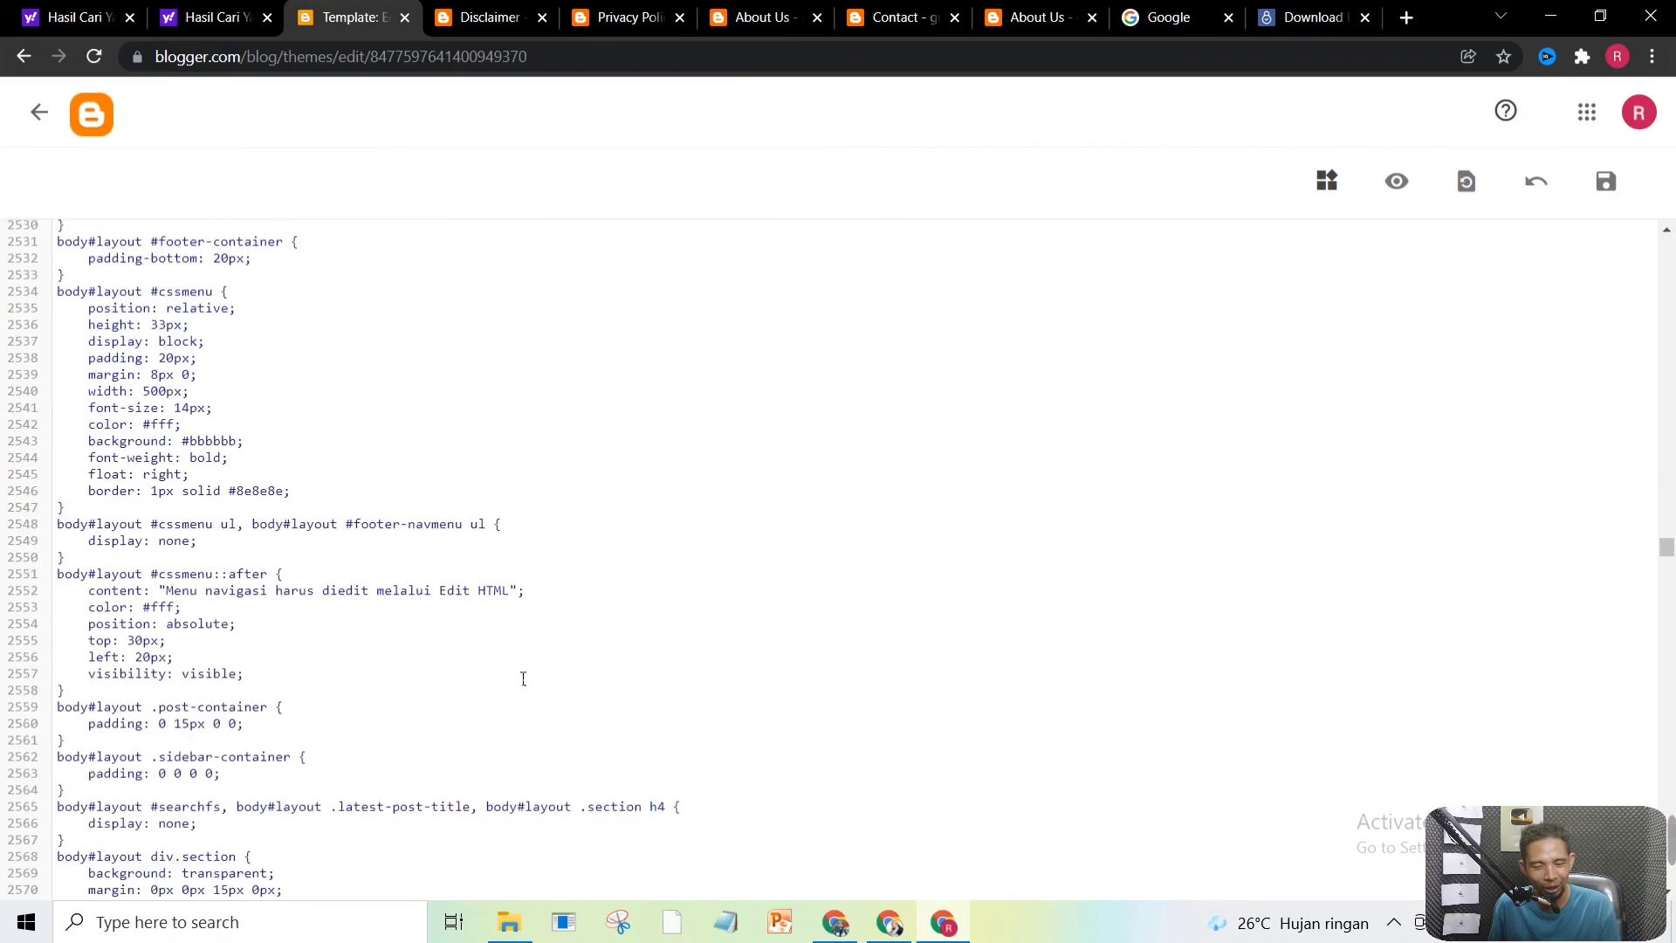
{"action": "scroll", "coordinate": [524, 679], "scroll_direction": "down", "scroll_amount": 17}
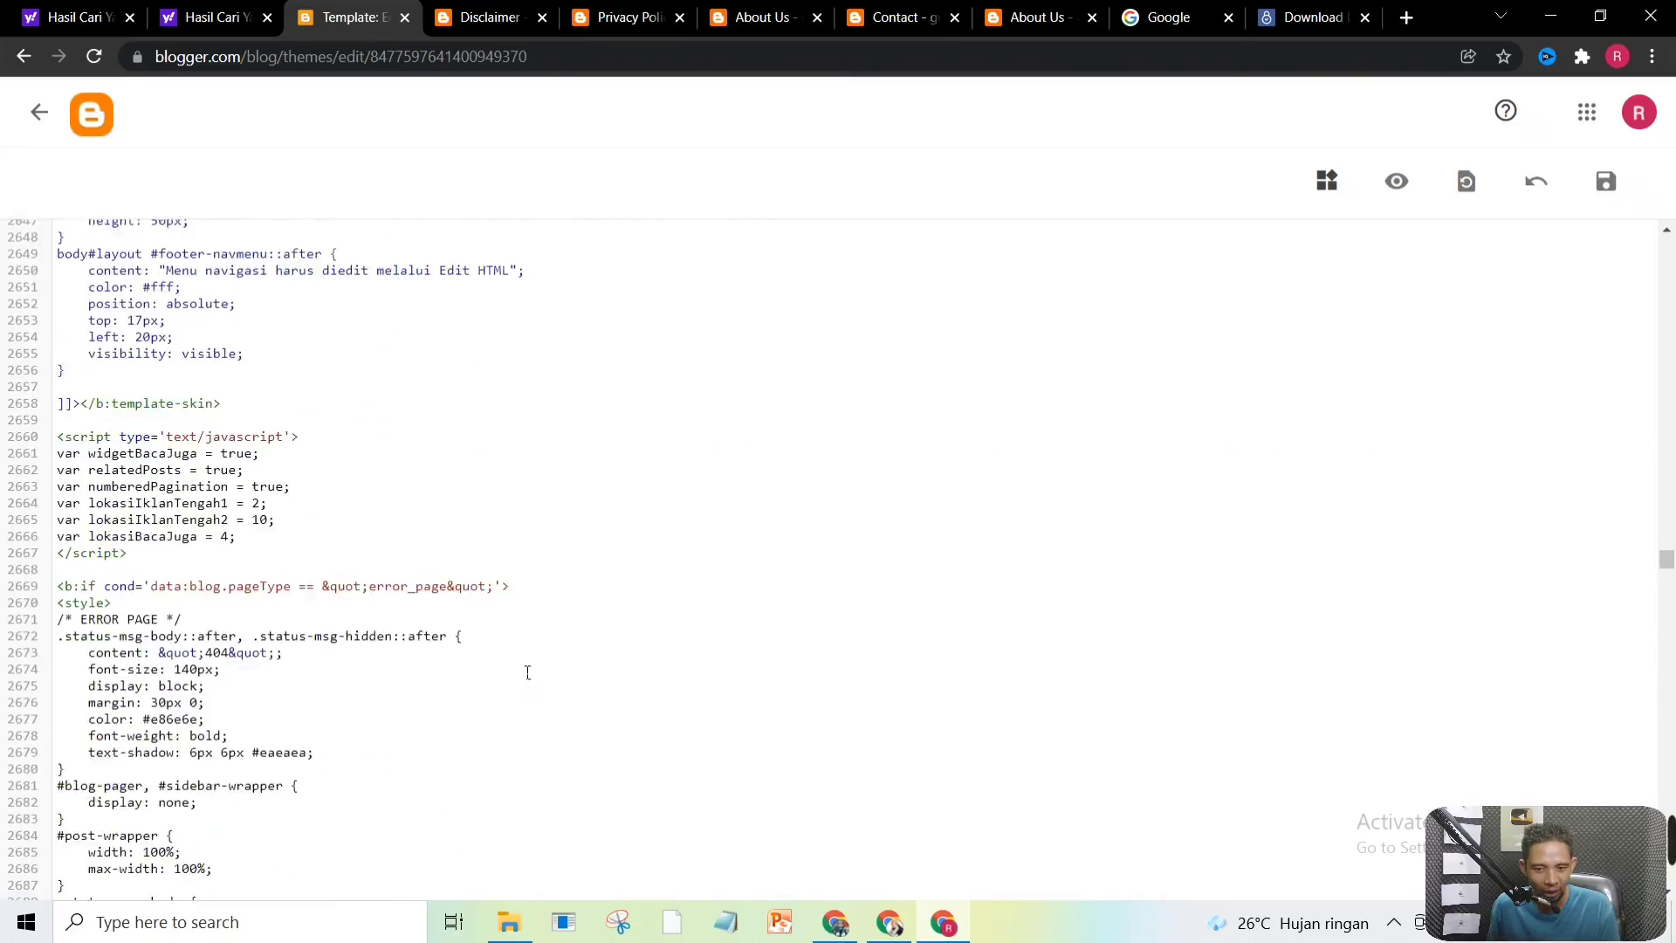
{"action": "scroll", "coordinate": [527, 671], "scroll_direction": "down", "scroll_amount": 20}
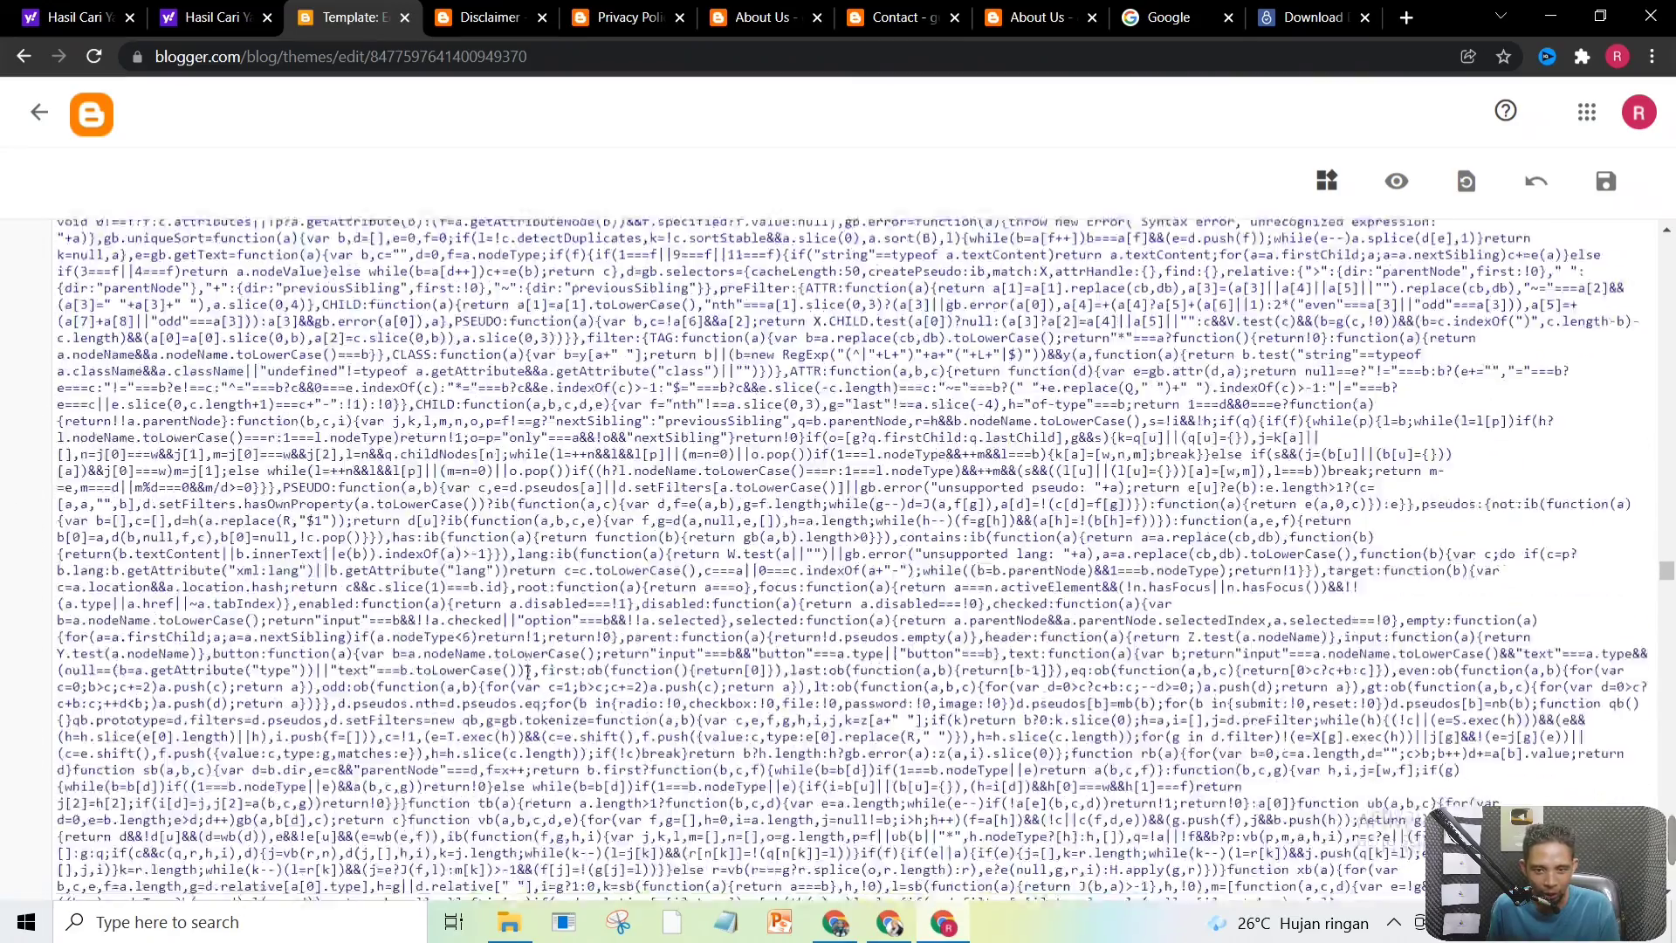
{"action": "scroll", "coordinate": [528, 671], "scroll_direction": "down", "scroll_amount": 13}
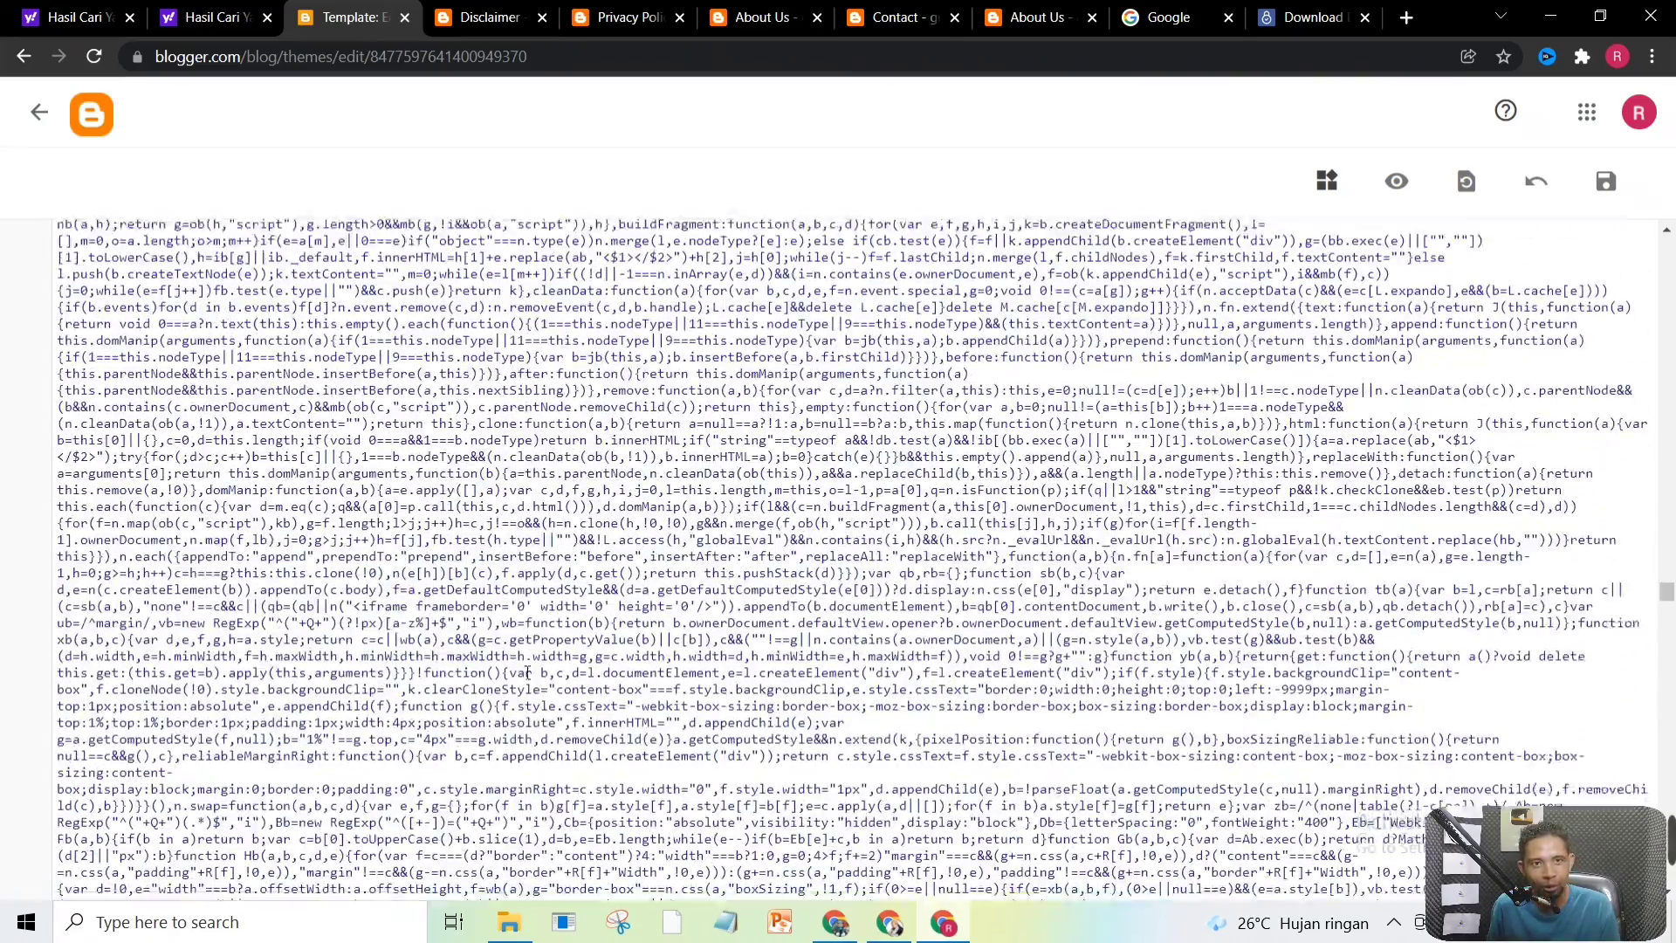
{"action": "scroll", "coordinate": [527, 671], "scroll_direction": "down", "scroll_amount": 13}
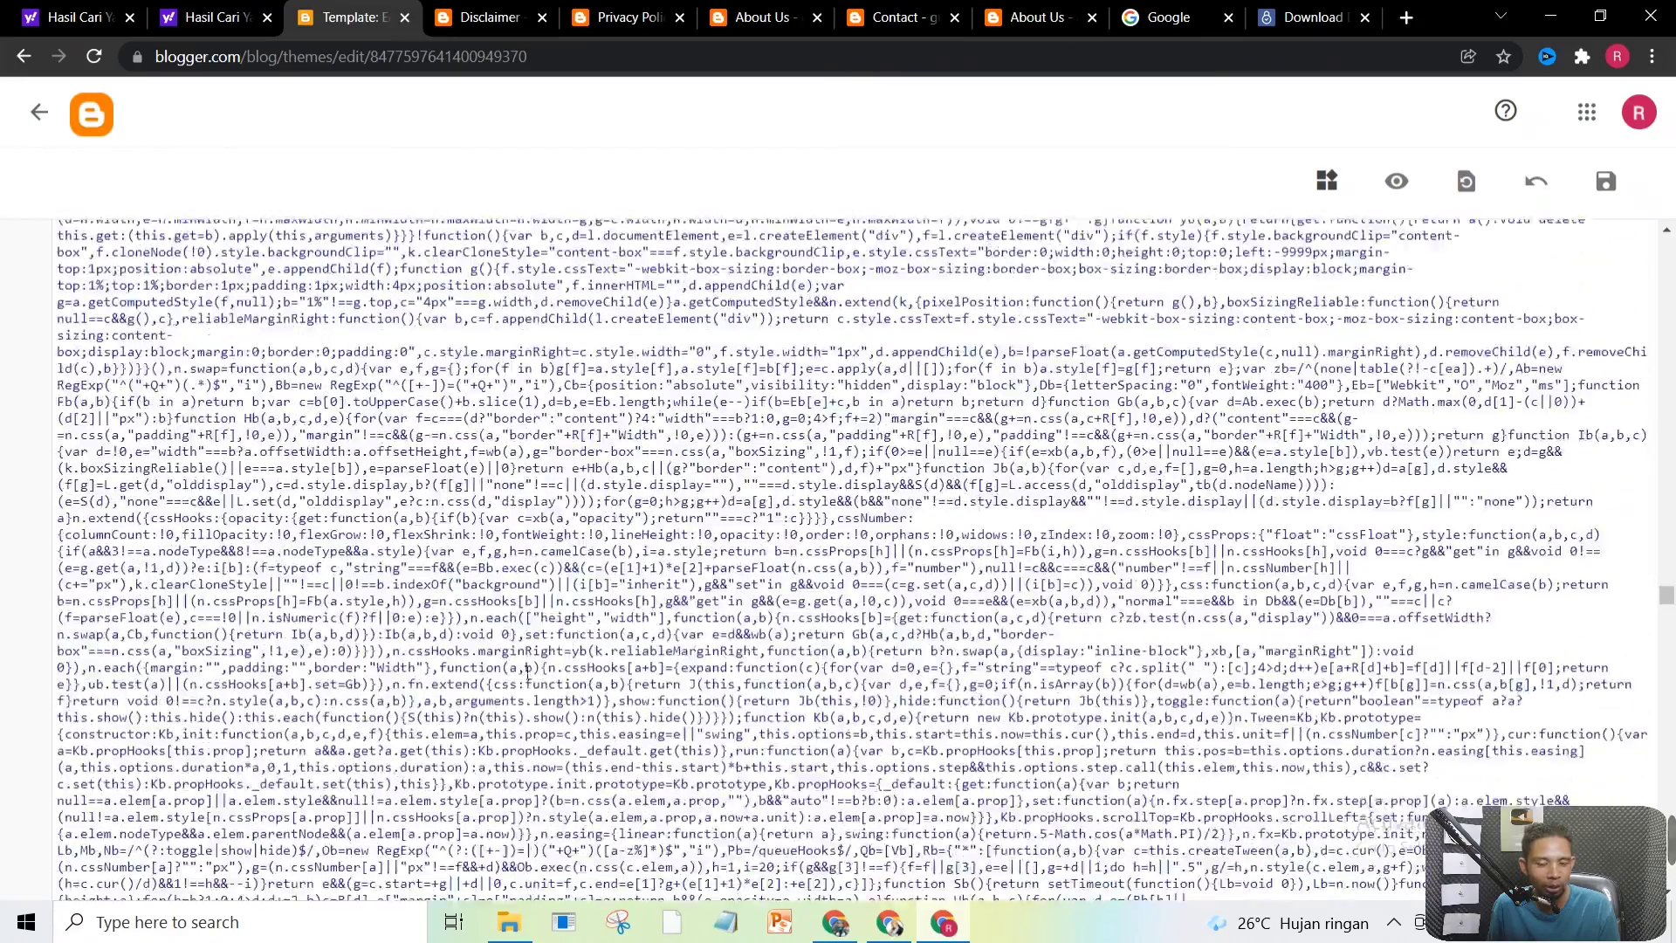
{"action": "scroll", "coordinate": [687, 703], "scroll_direction": "down", "scroll_amount": 20}
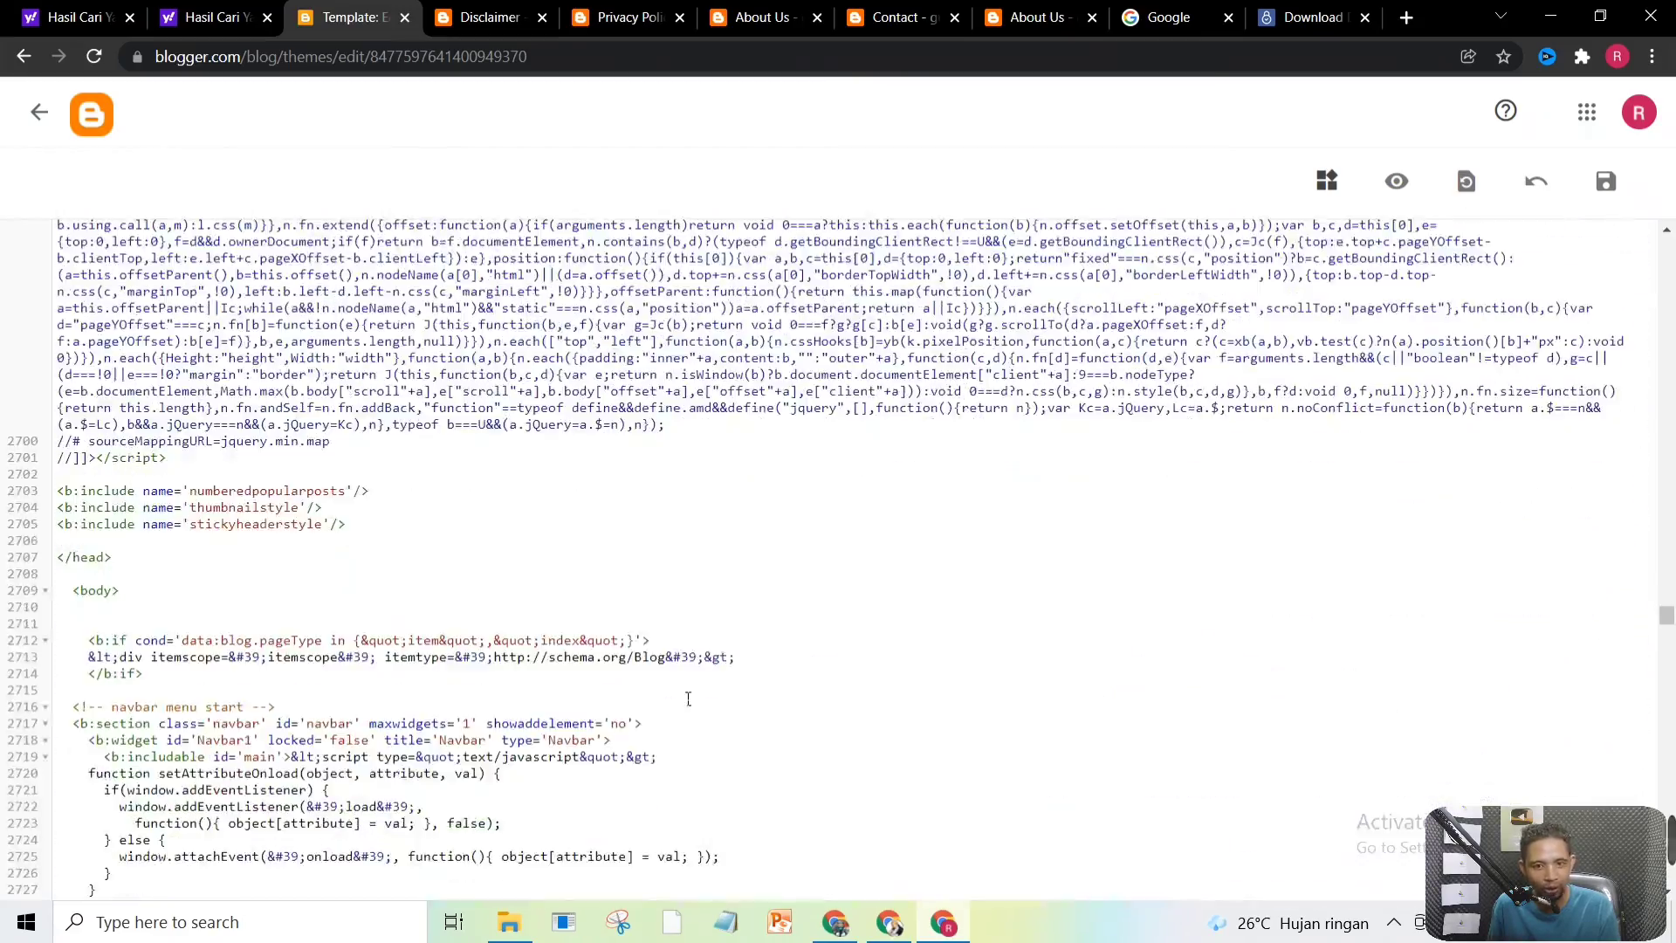
{"action": "scroll", "coordinate": [688, 699], "scroll_direction": "down", "scroll_amount": 6}
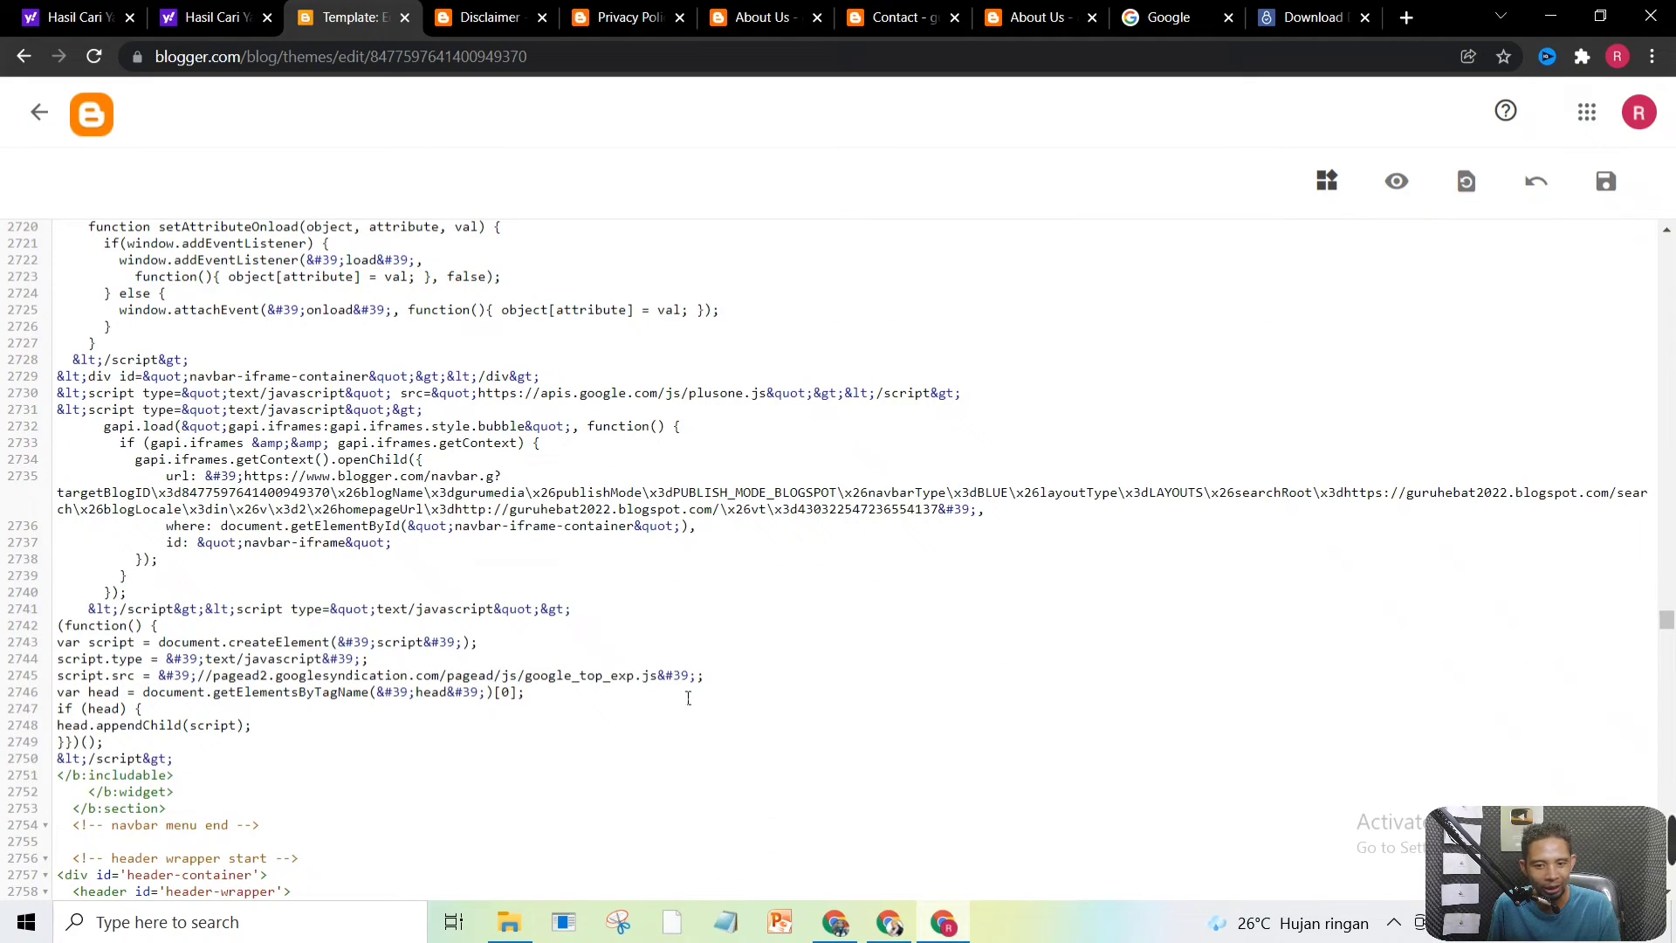
{"action": "scroll", "coordinate": [688, 699], "scroll_direction": "down", "scroll_amount": 5}
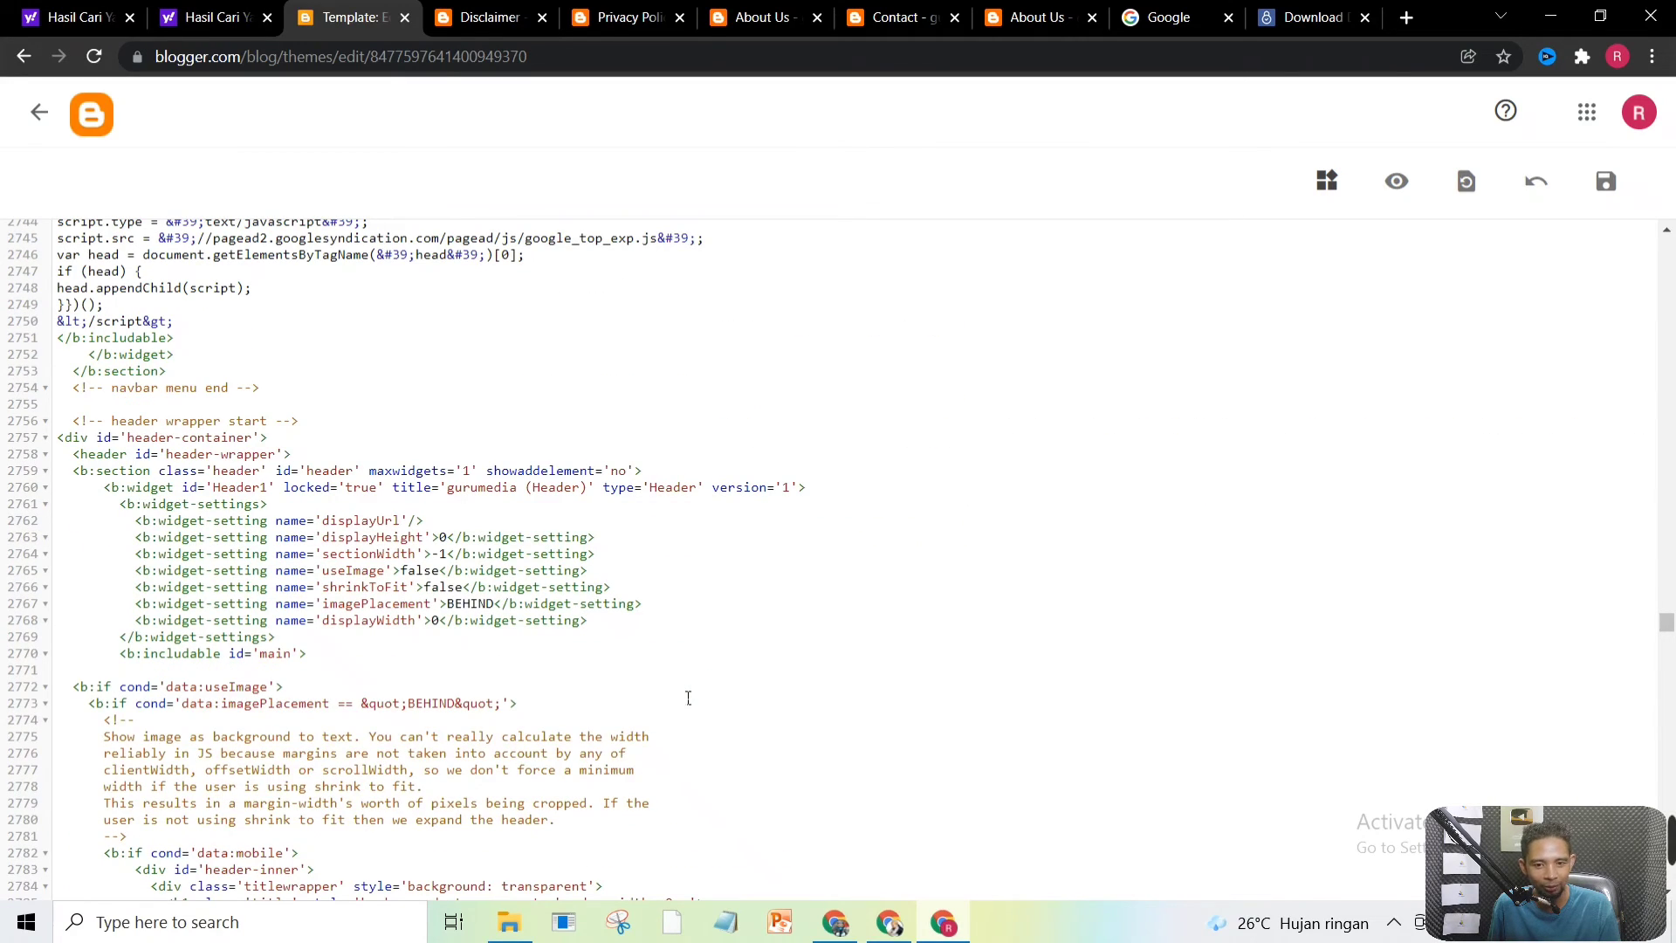
{"action": "scroll", "coordinate": [688, 699], "scroll_direction": "down", "scroll_amount": 7}
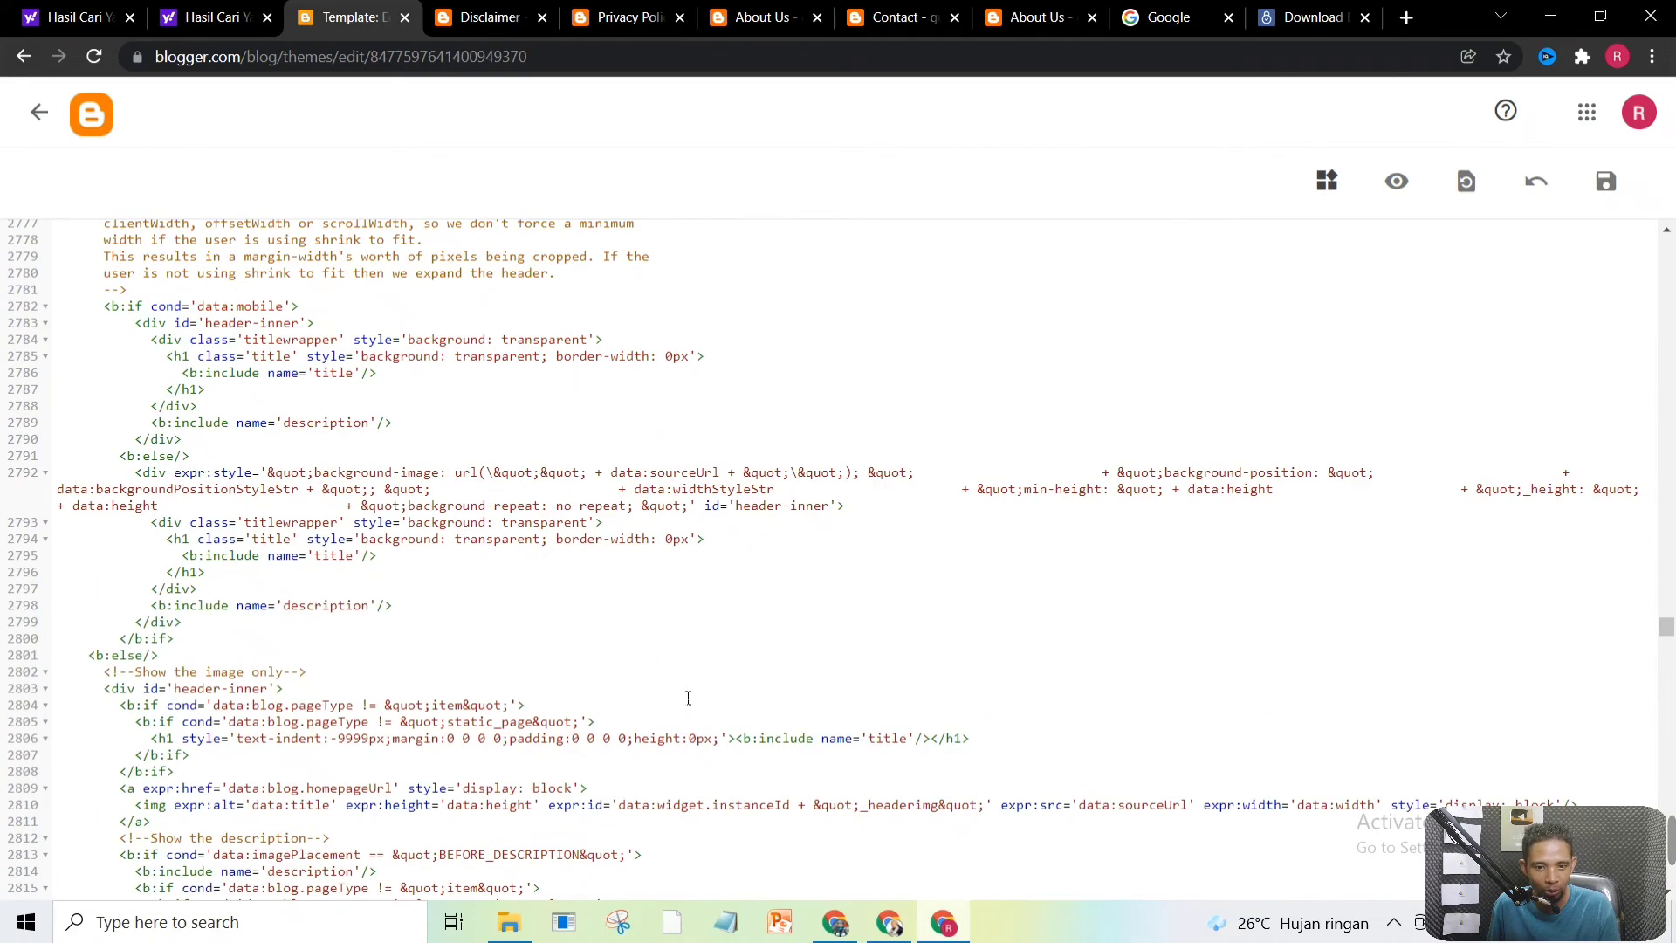
{"action": "scroll", "coordinate": [688, 698], "scroll_direction": "down", "scroll_amount": 12}
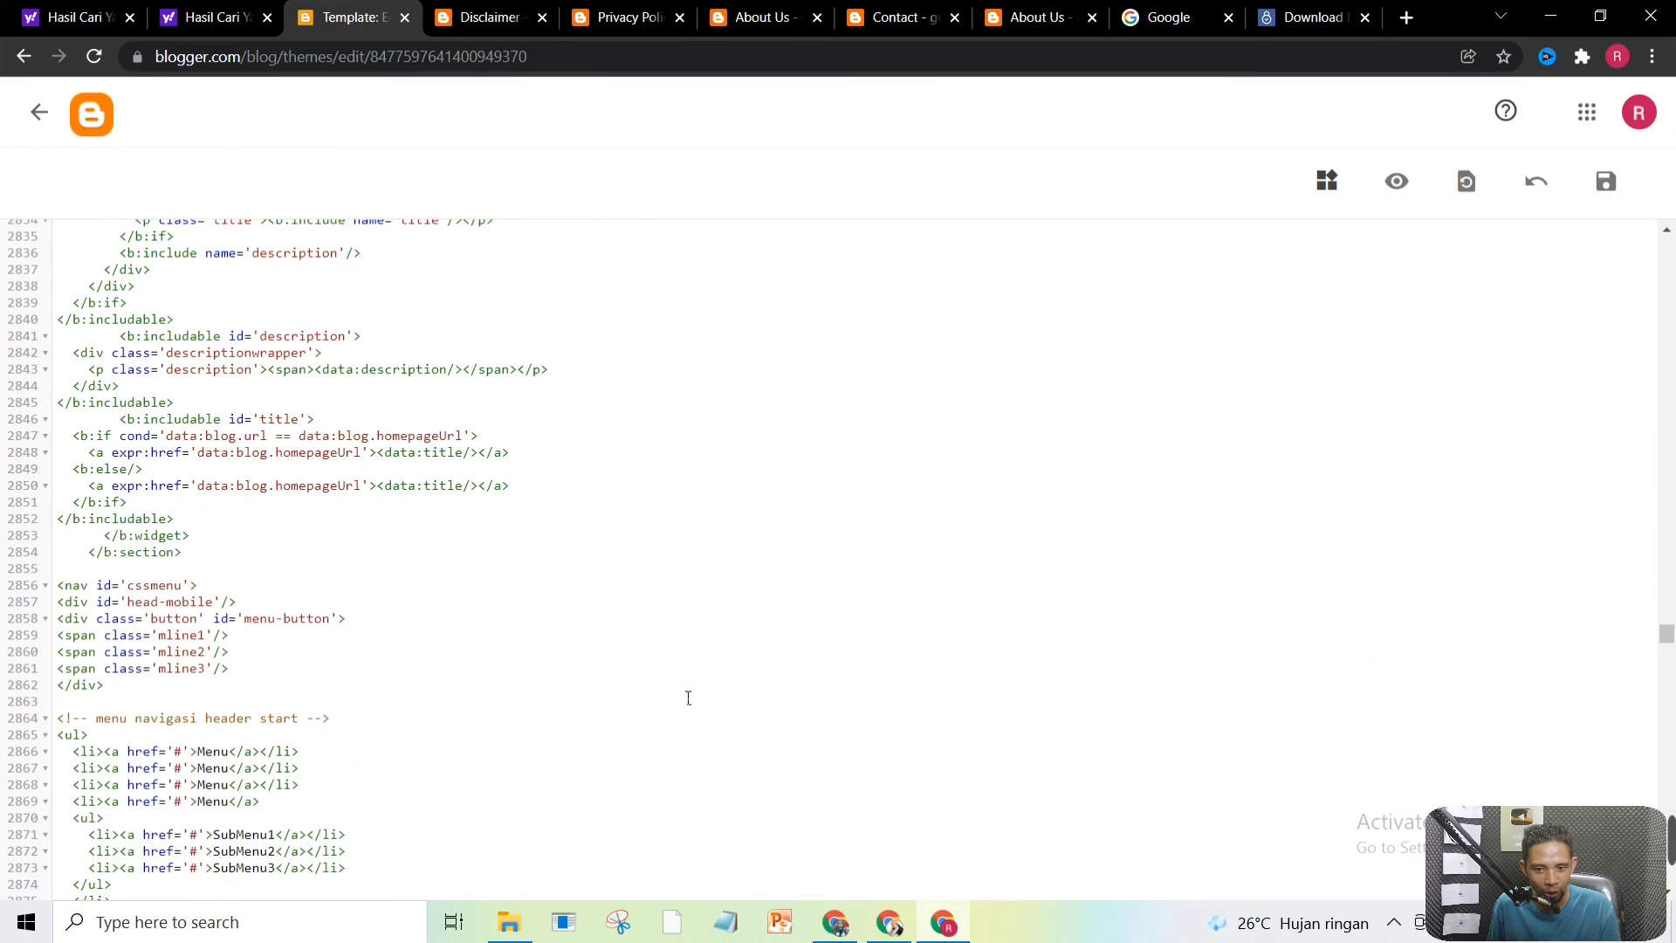
{"action": "scroll", "coordinate": [559, 741], "scroll_direction": "down", "scroll_amount": 3}
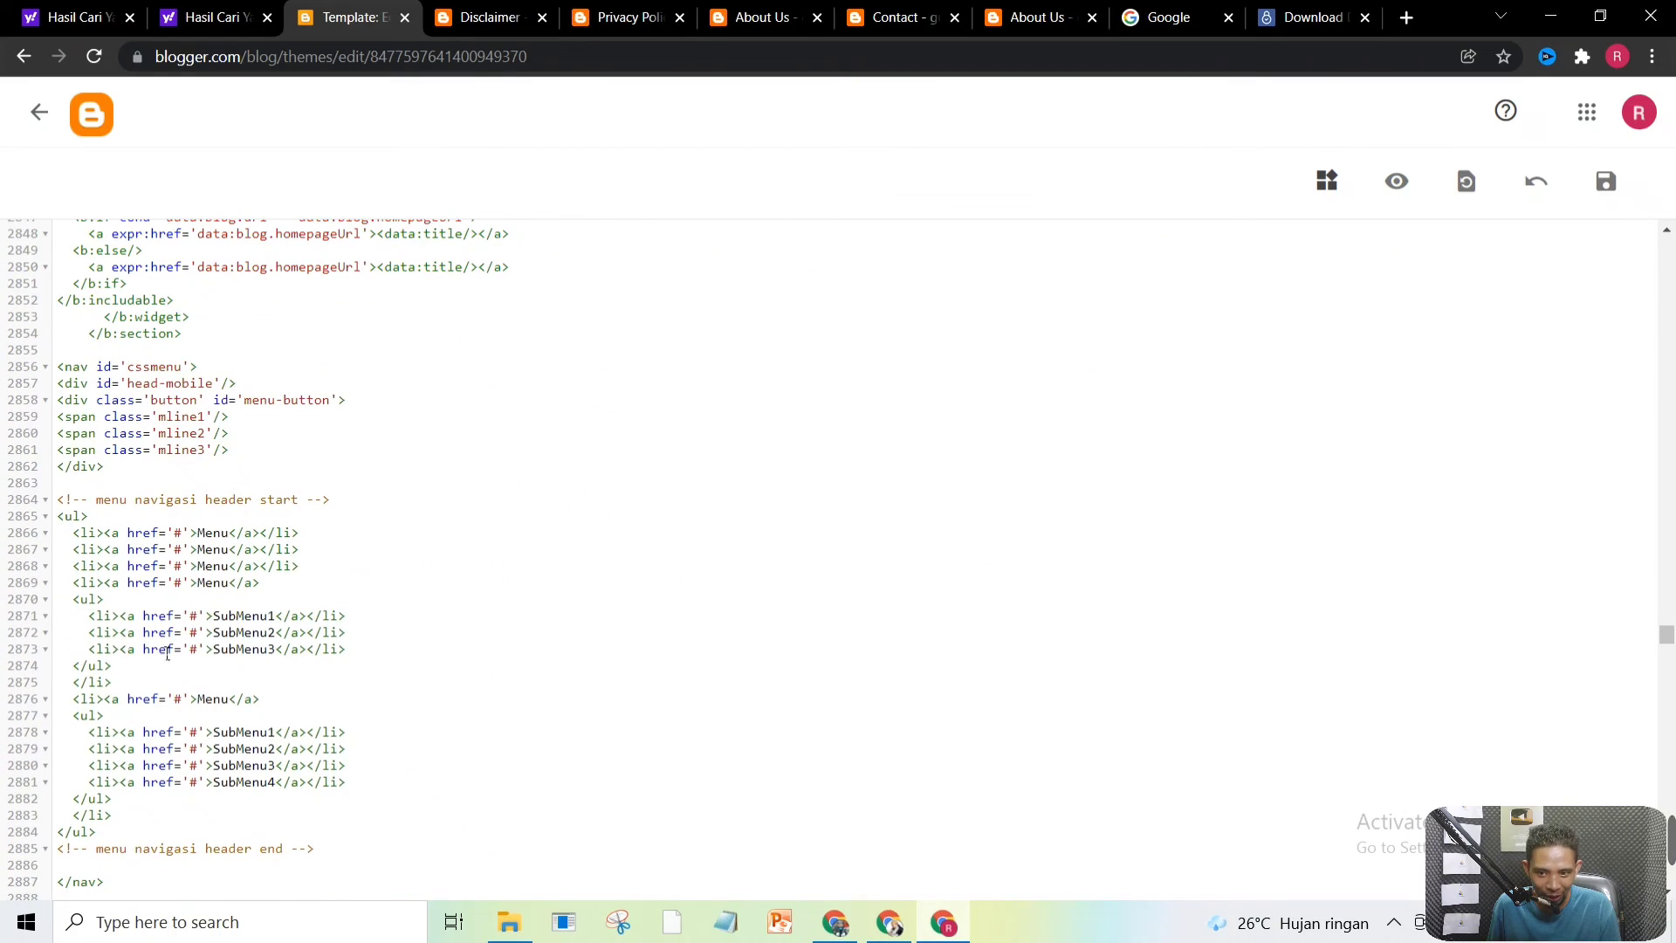
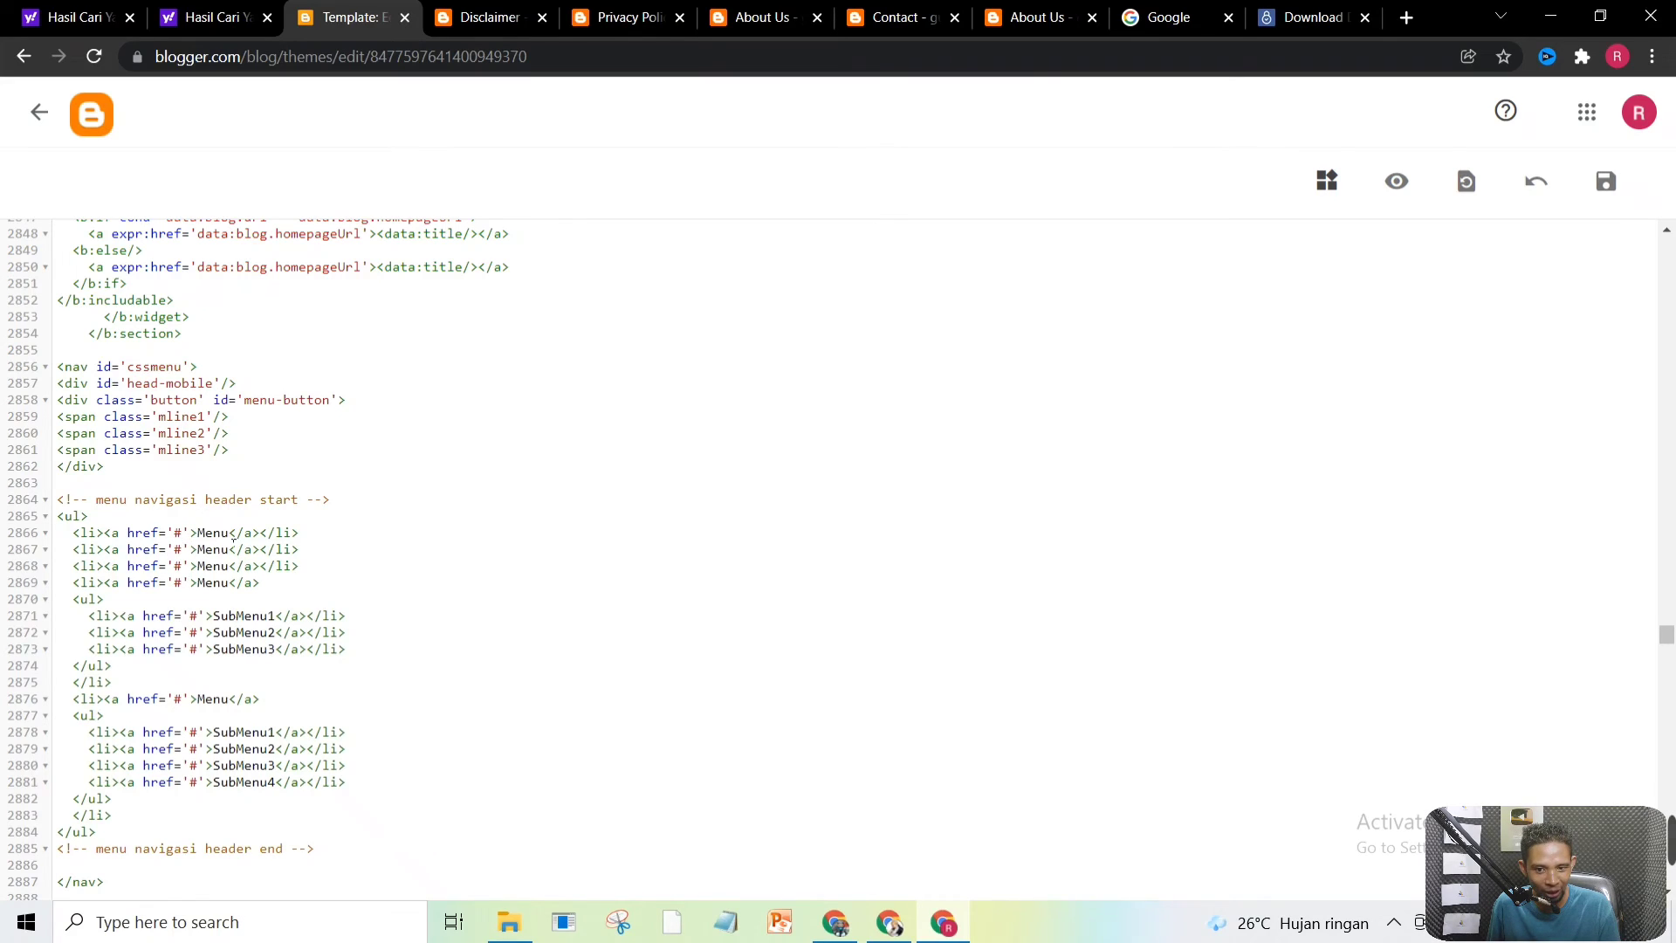
Step: Replace the first four header 'Menu' labels with GALERY, BUKU, MAKANAN and MINUMAN
{"action": "double_click", "coordinate": [225, 534]}
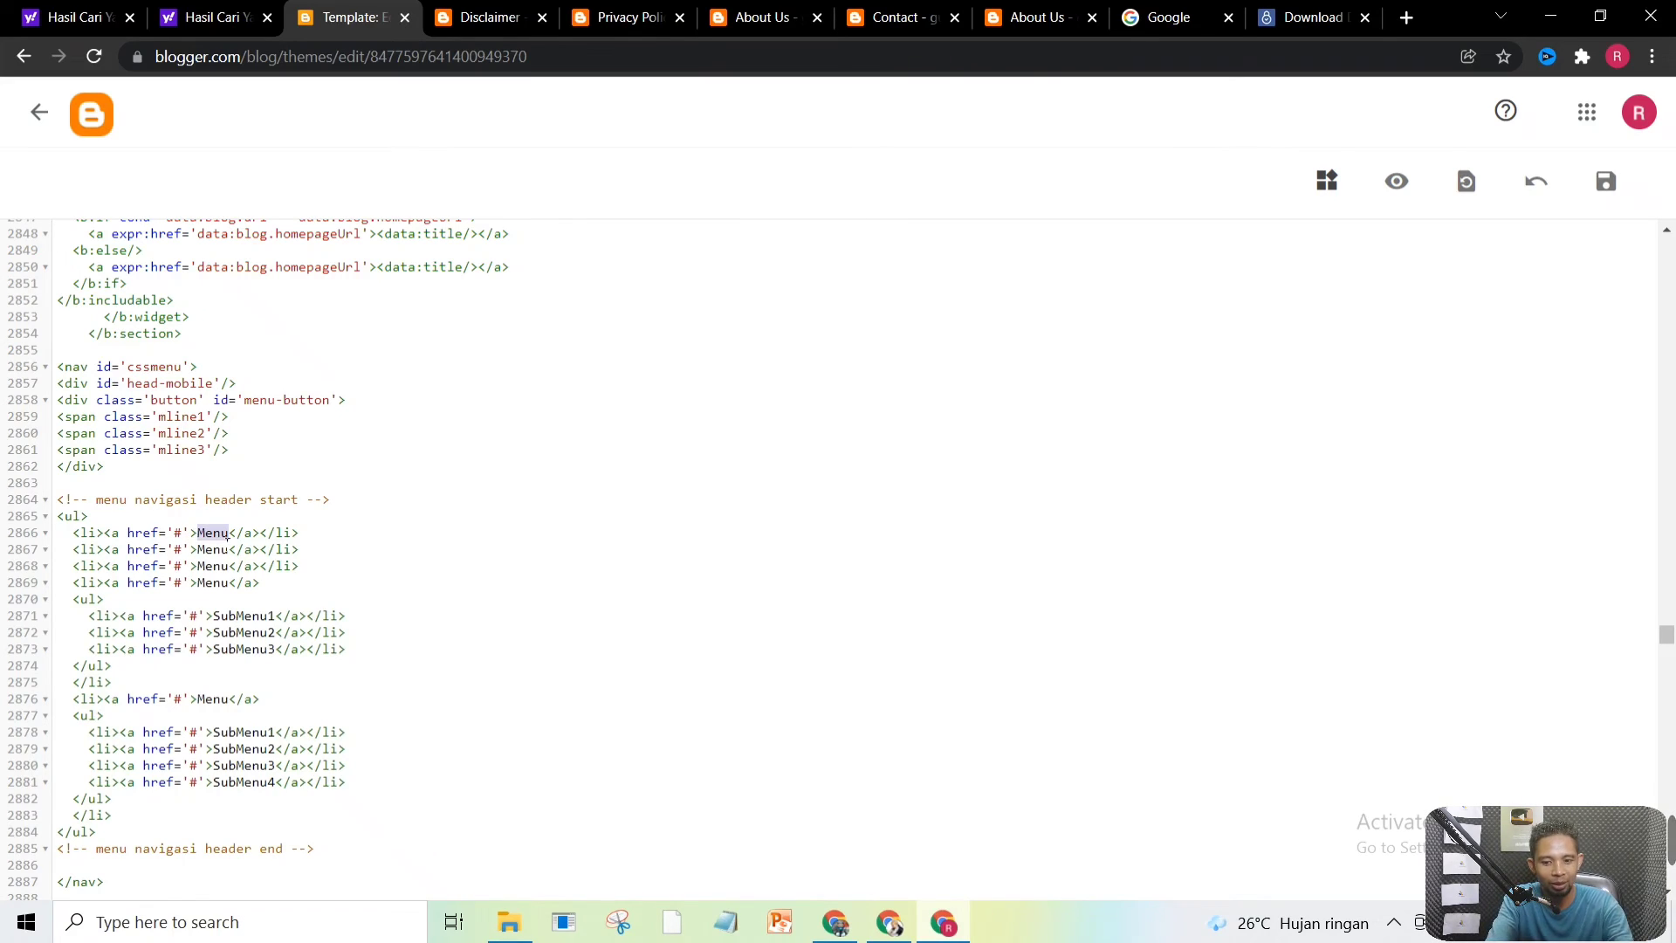
{"action": "type", "text": "GALERY"}
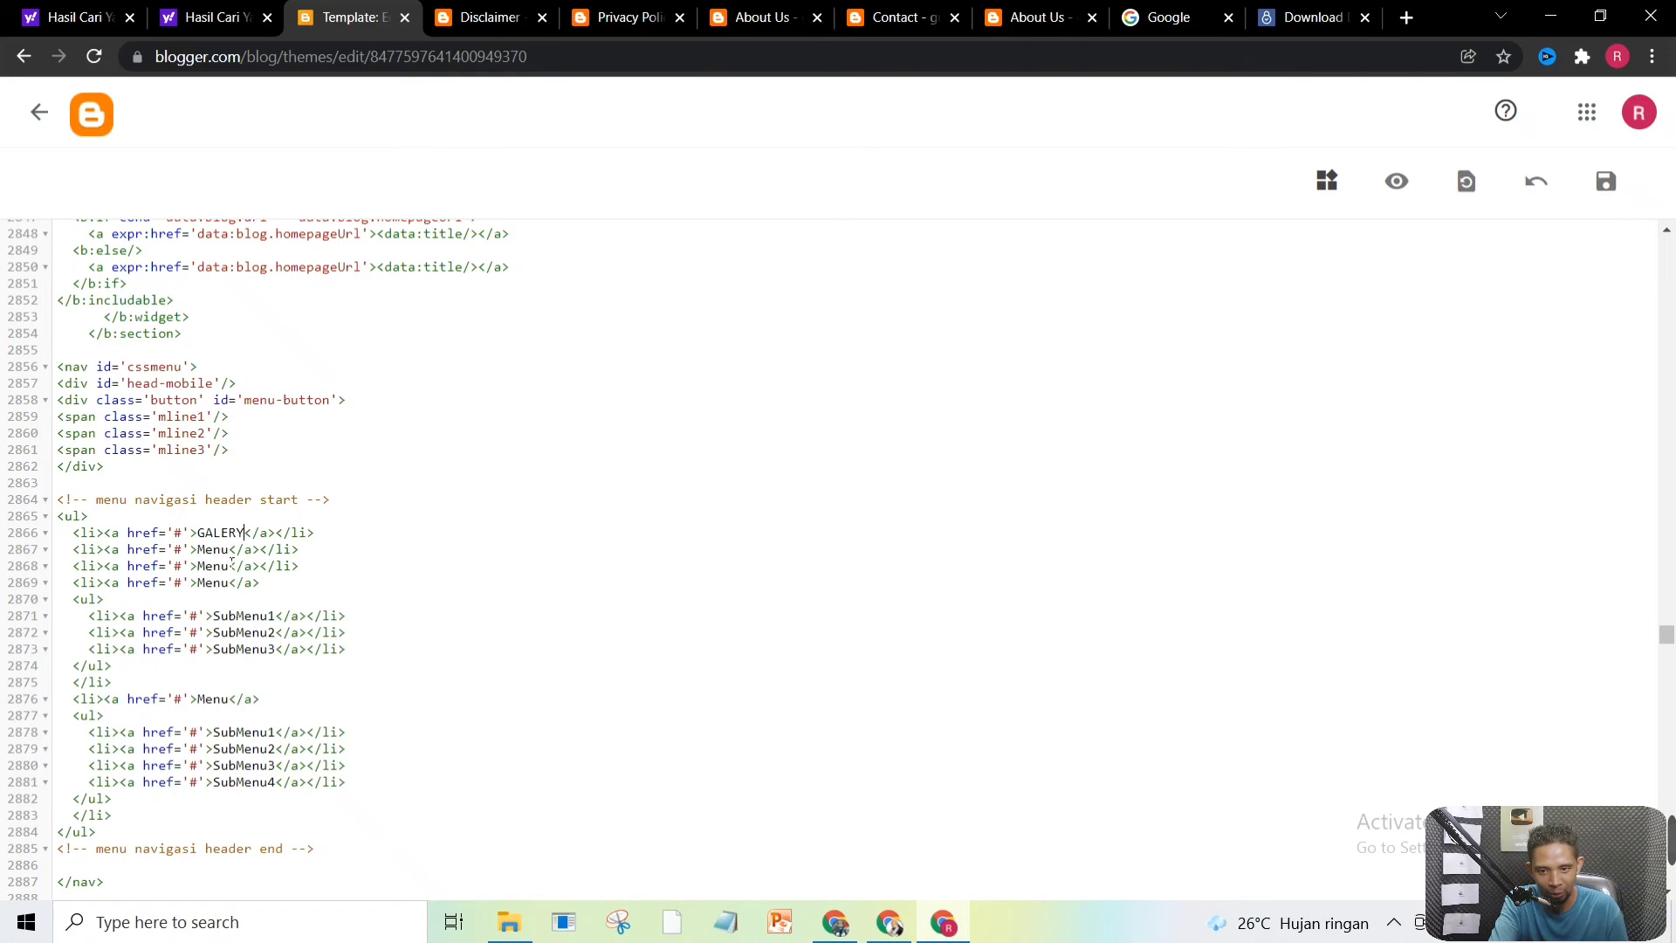
{"action": "double_click", "coordinate": [225, 551]}
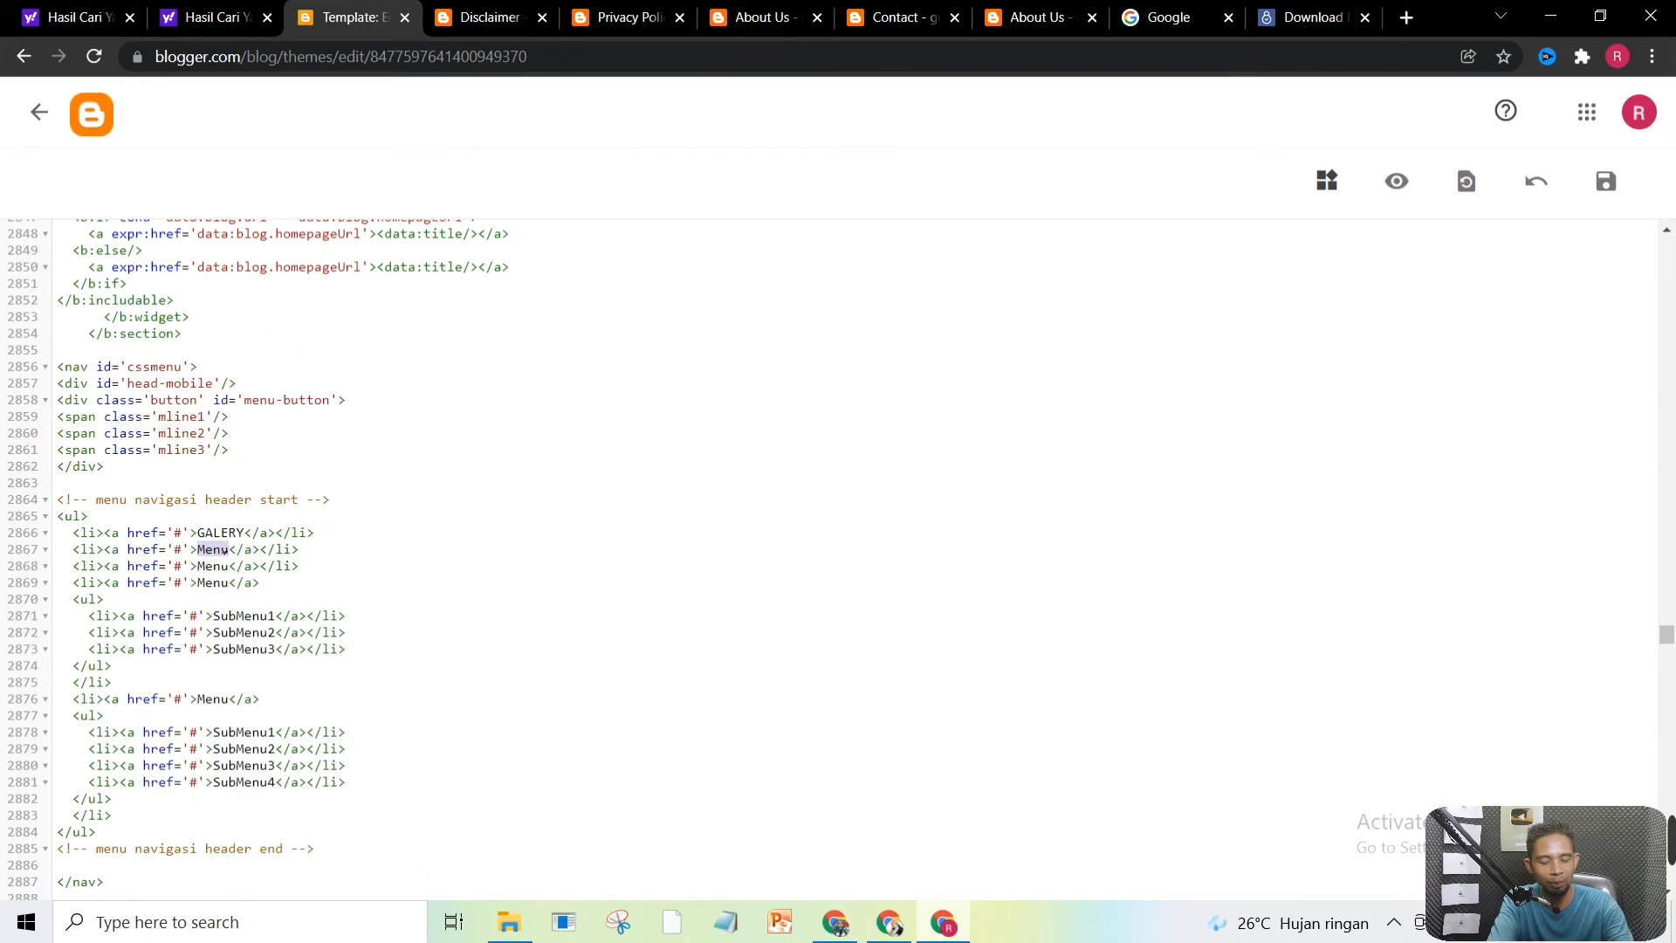
{"action": "type", "text": "BUKU"}
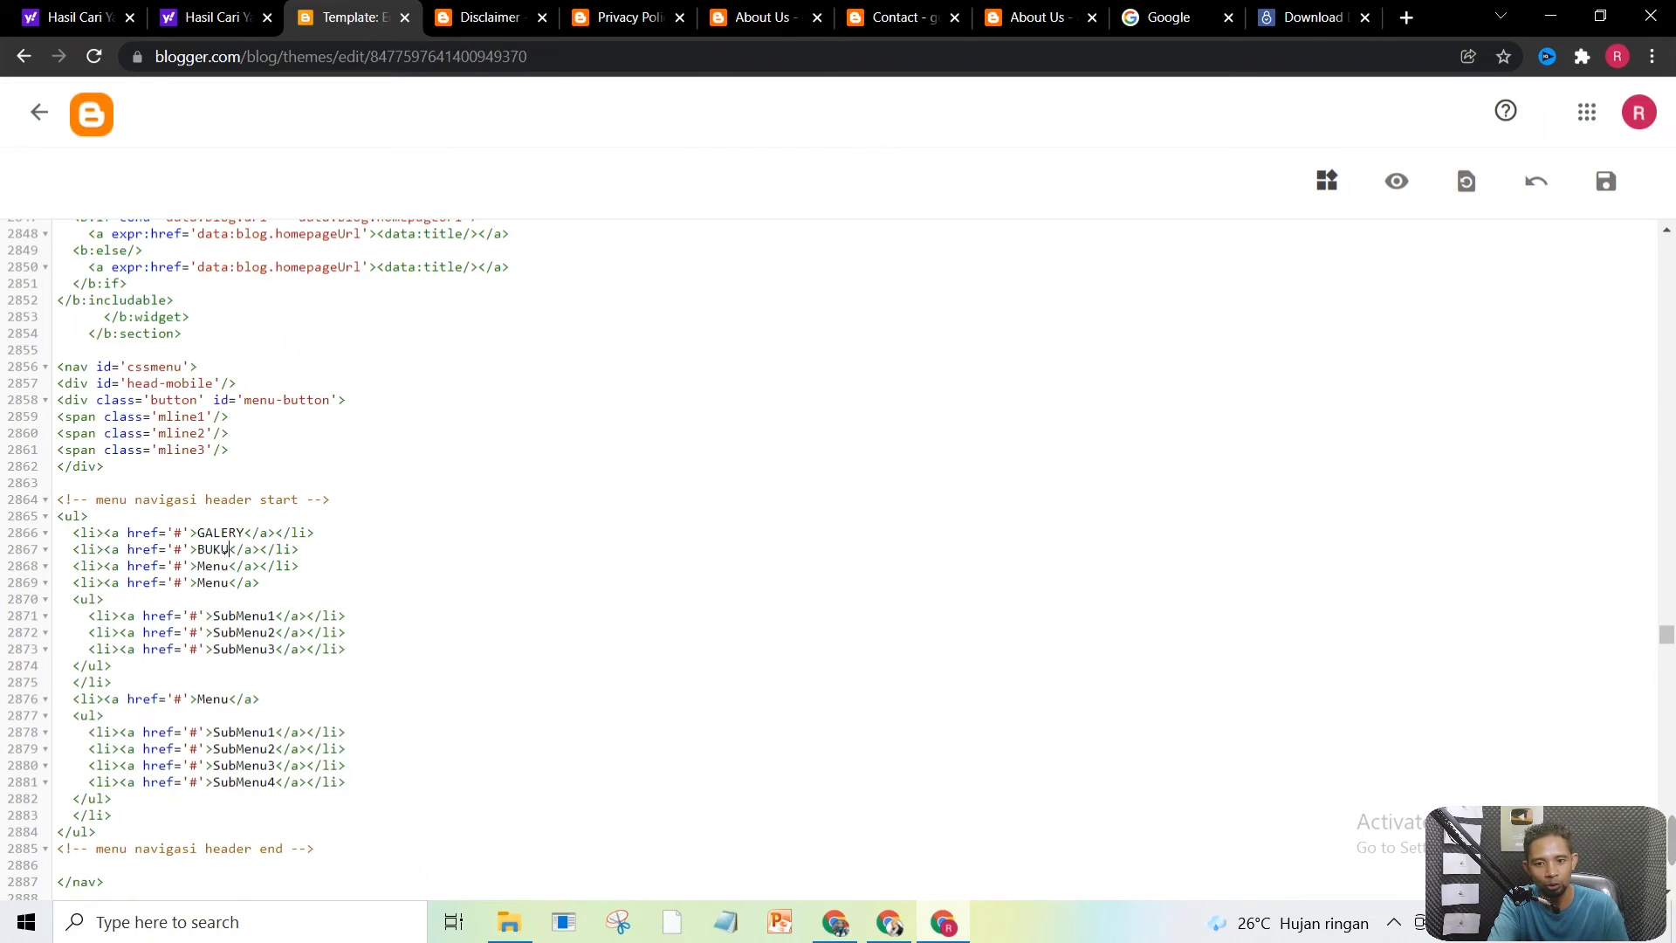
{"action": "double_click", "coordinate": [218, 567]}
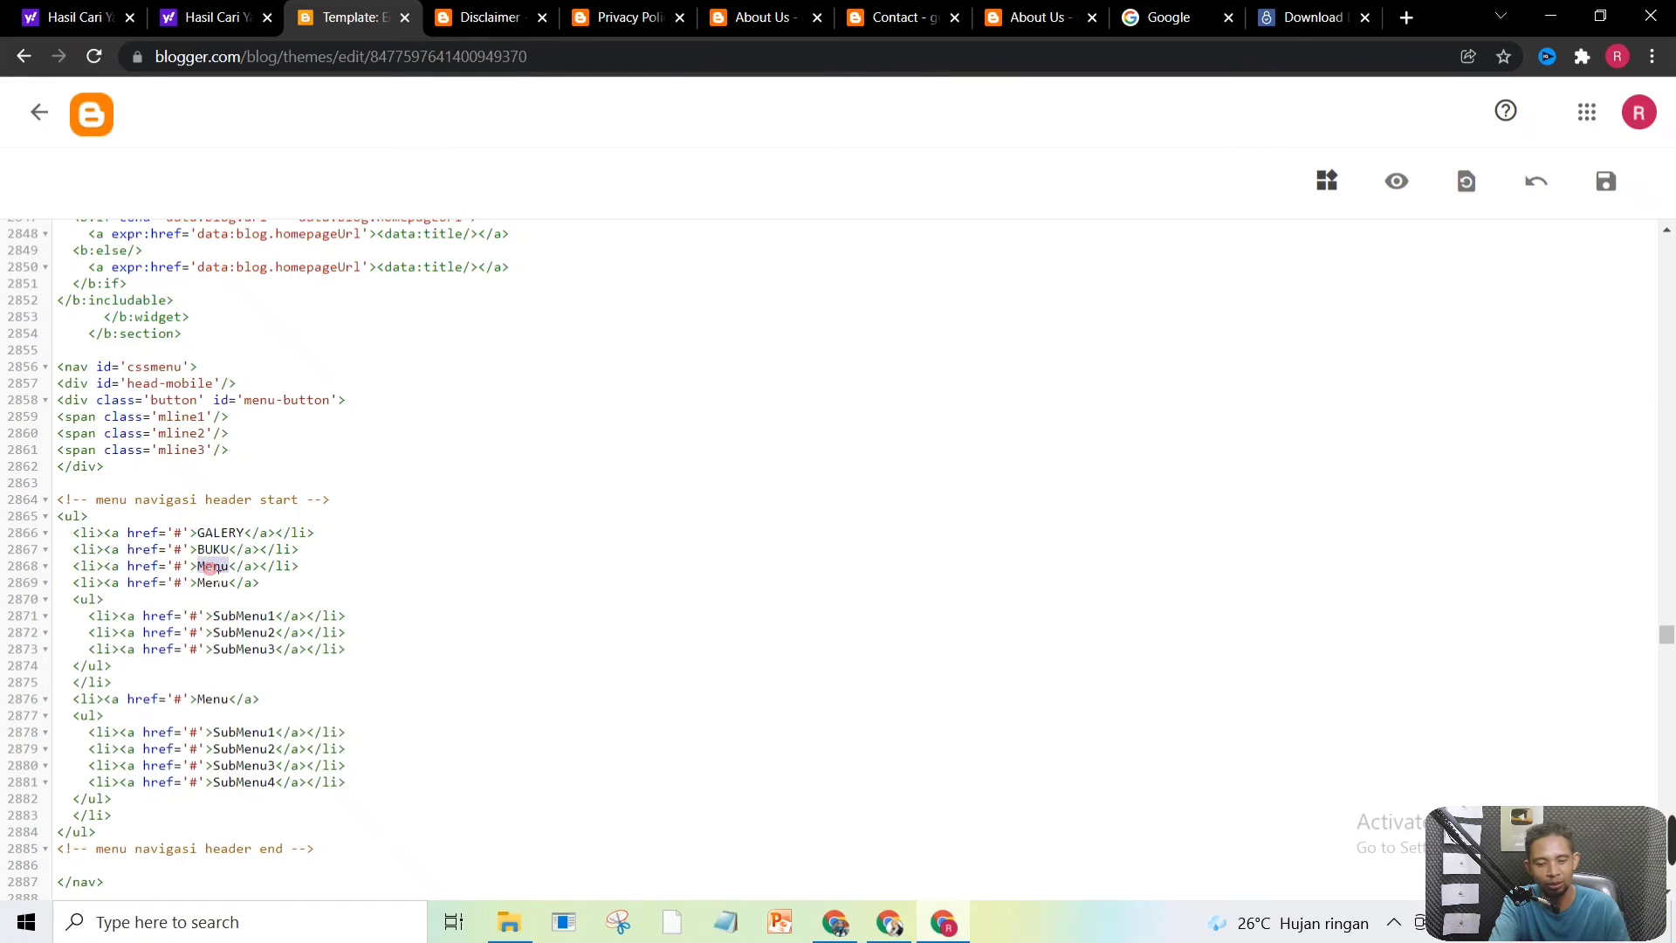
{"action": "type", "text": "MAKAN"}
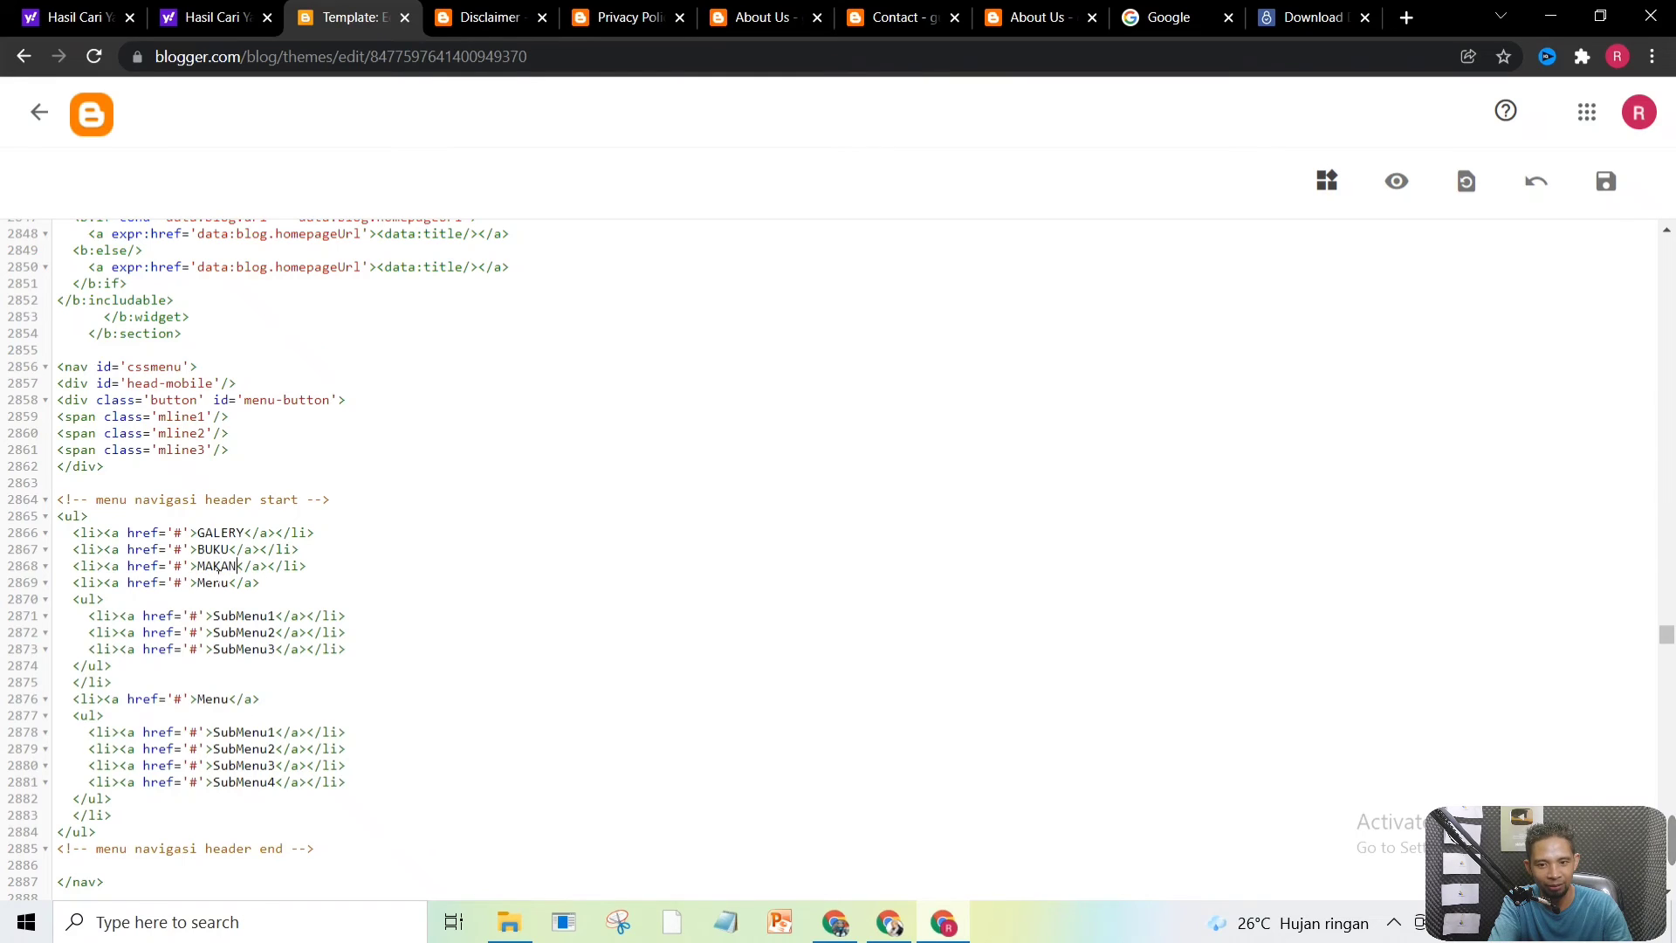
{"action": "type", "text": "AN"}
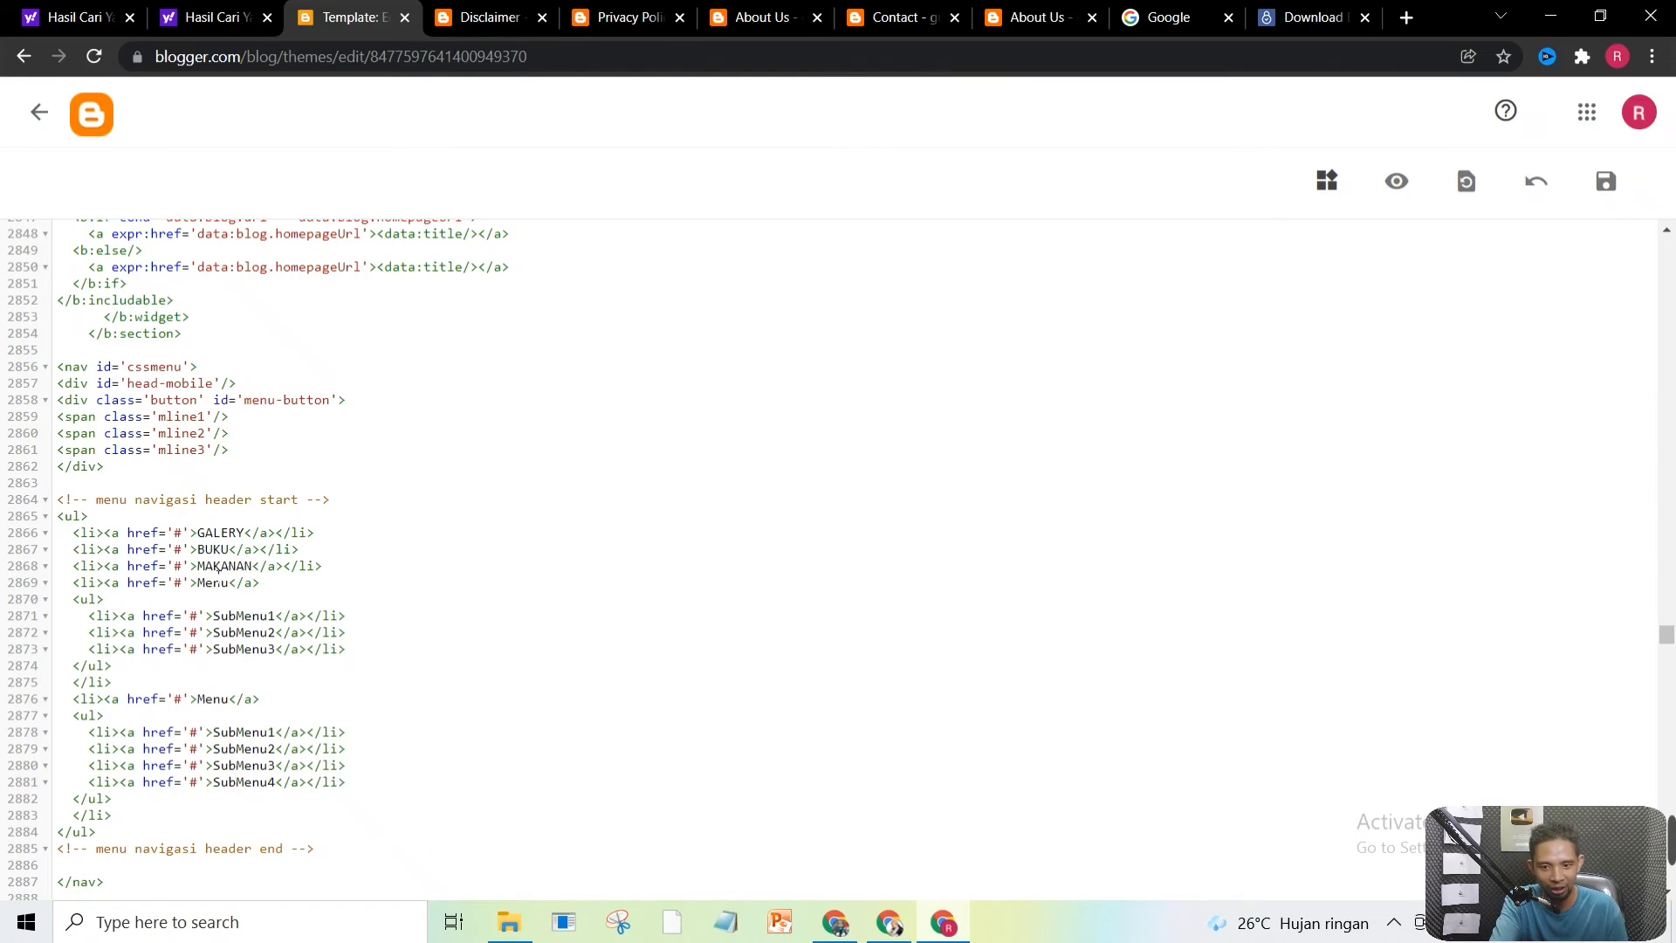
{"action": "double_click", "coordinate": [218, 584]}
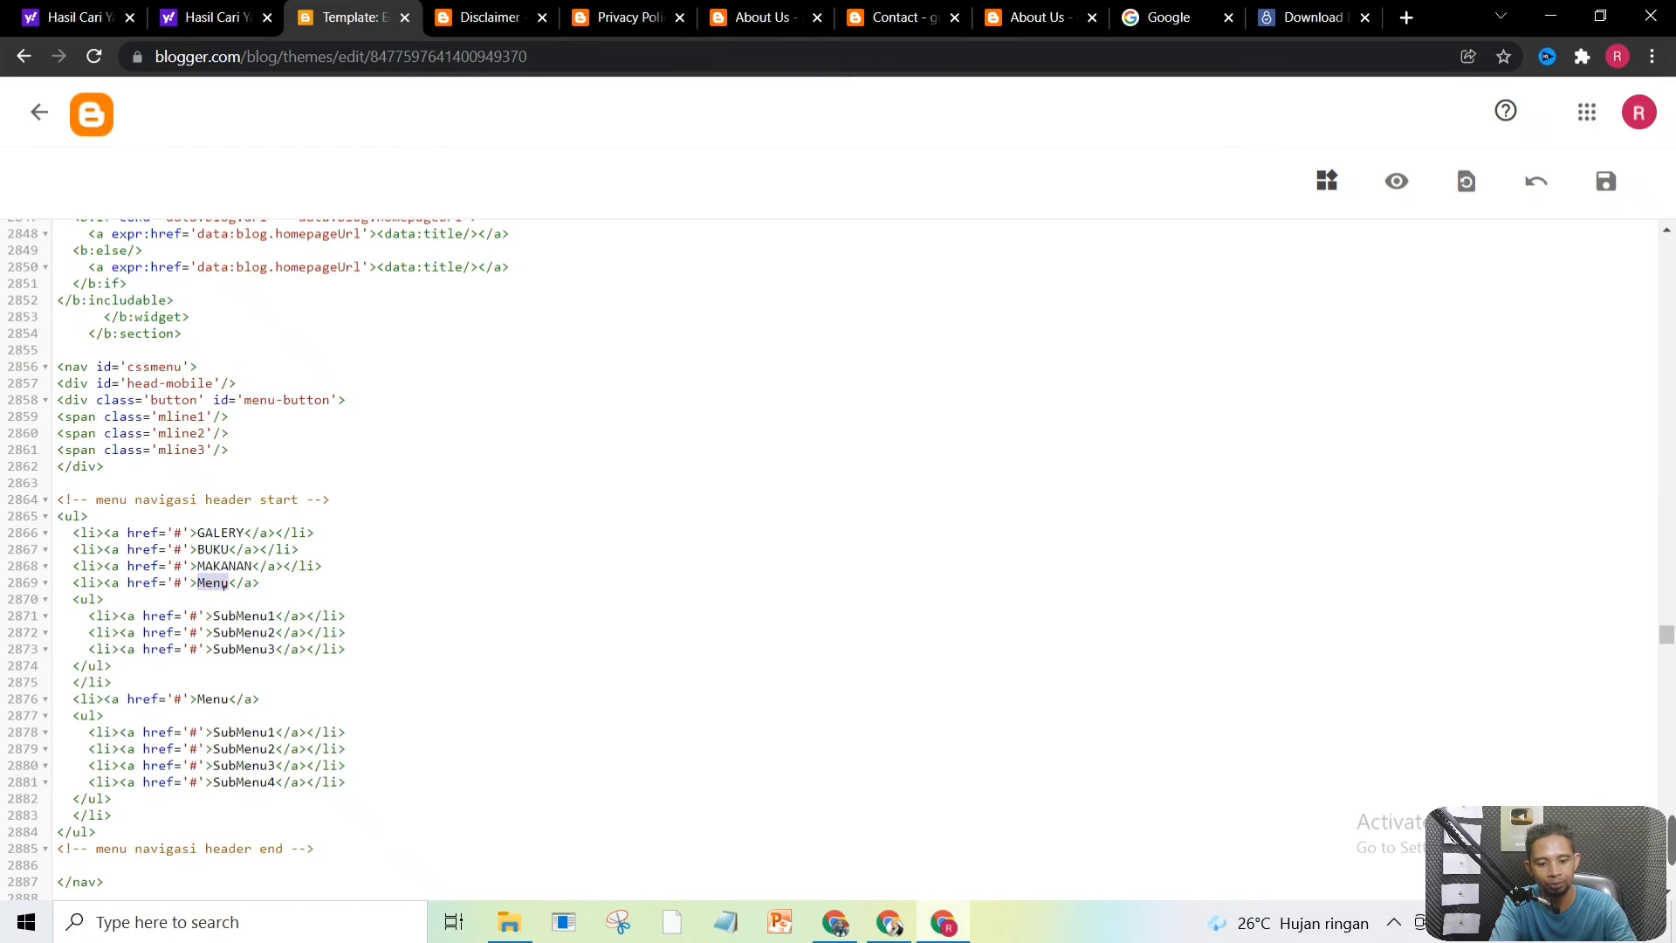
{"action": "type", "text": "MINUMAN"}
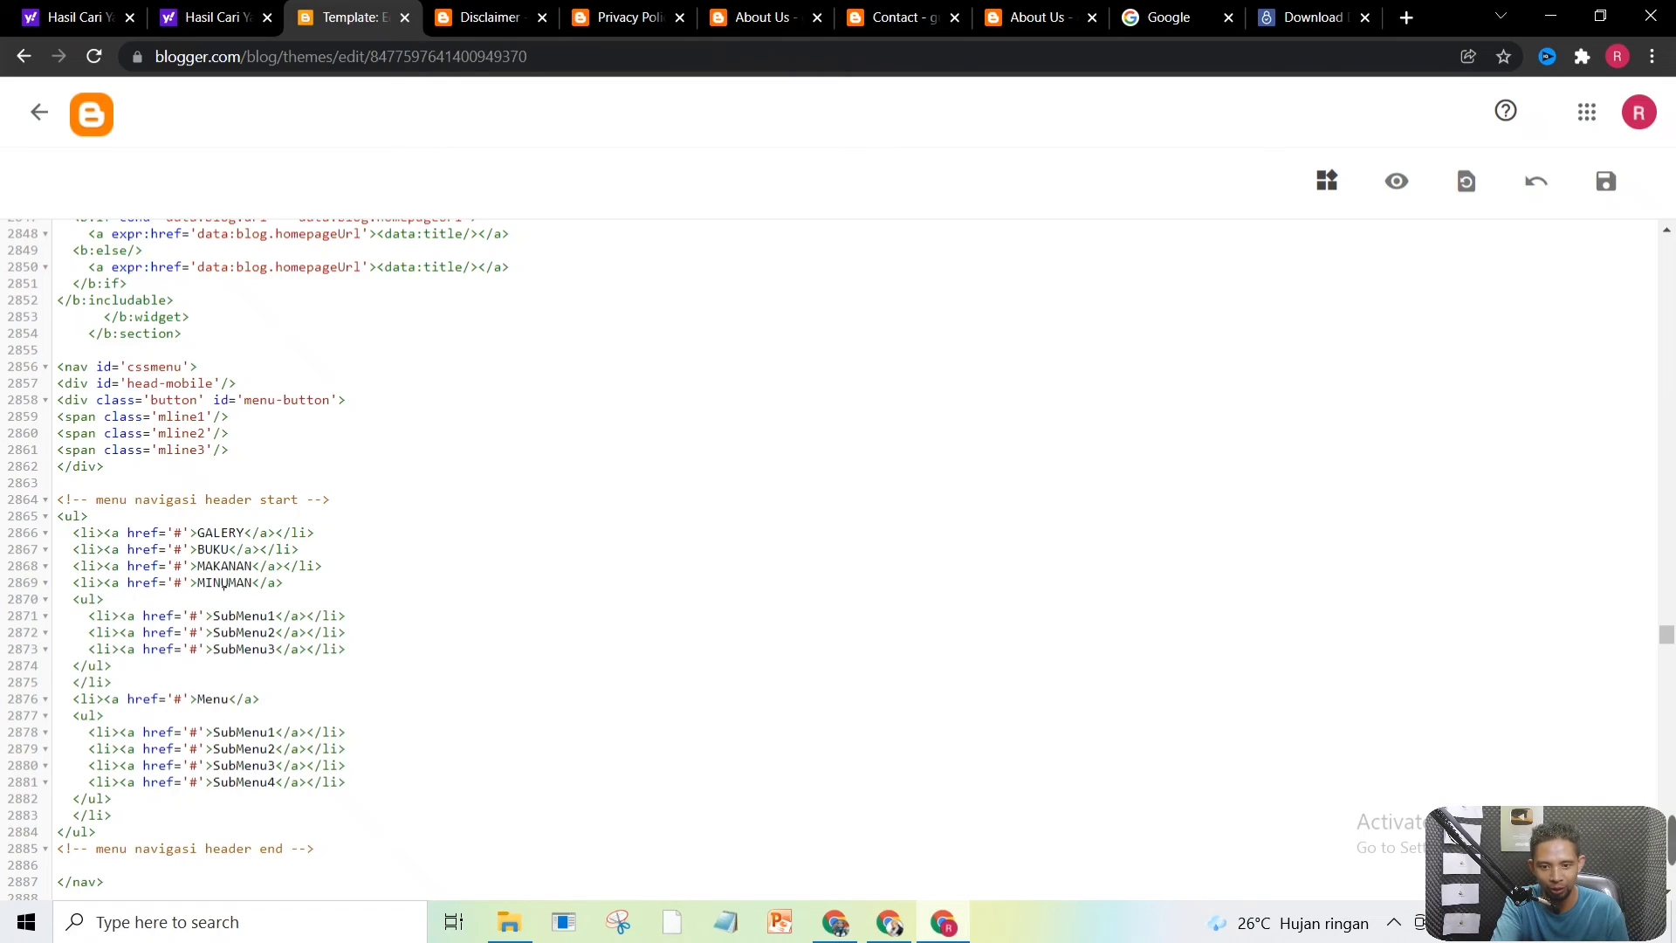
Step: Rename the dropdown menu label on line 2876 to OBAT OBATAN and save the template
{"action": "double_click", "coordinate": [223, 700]}
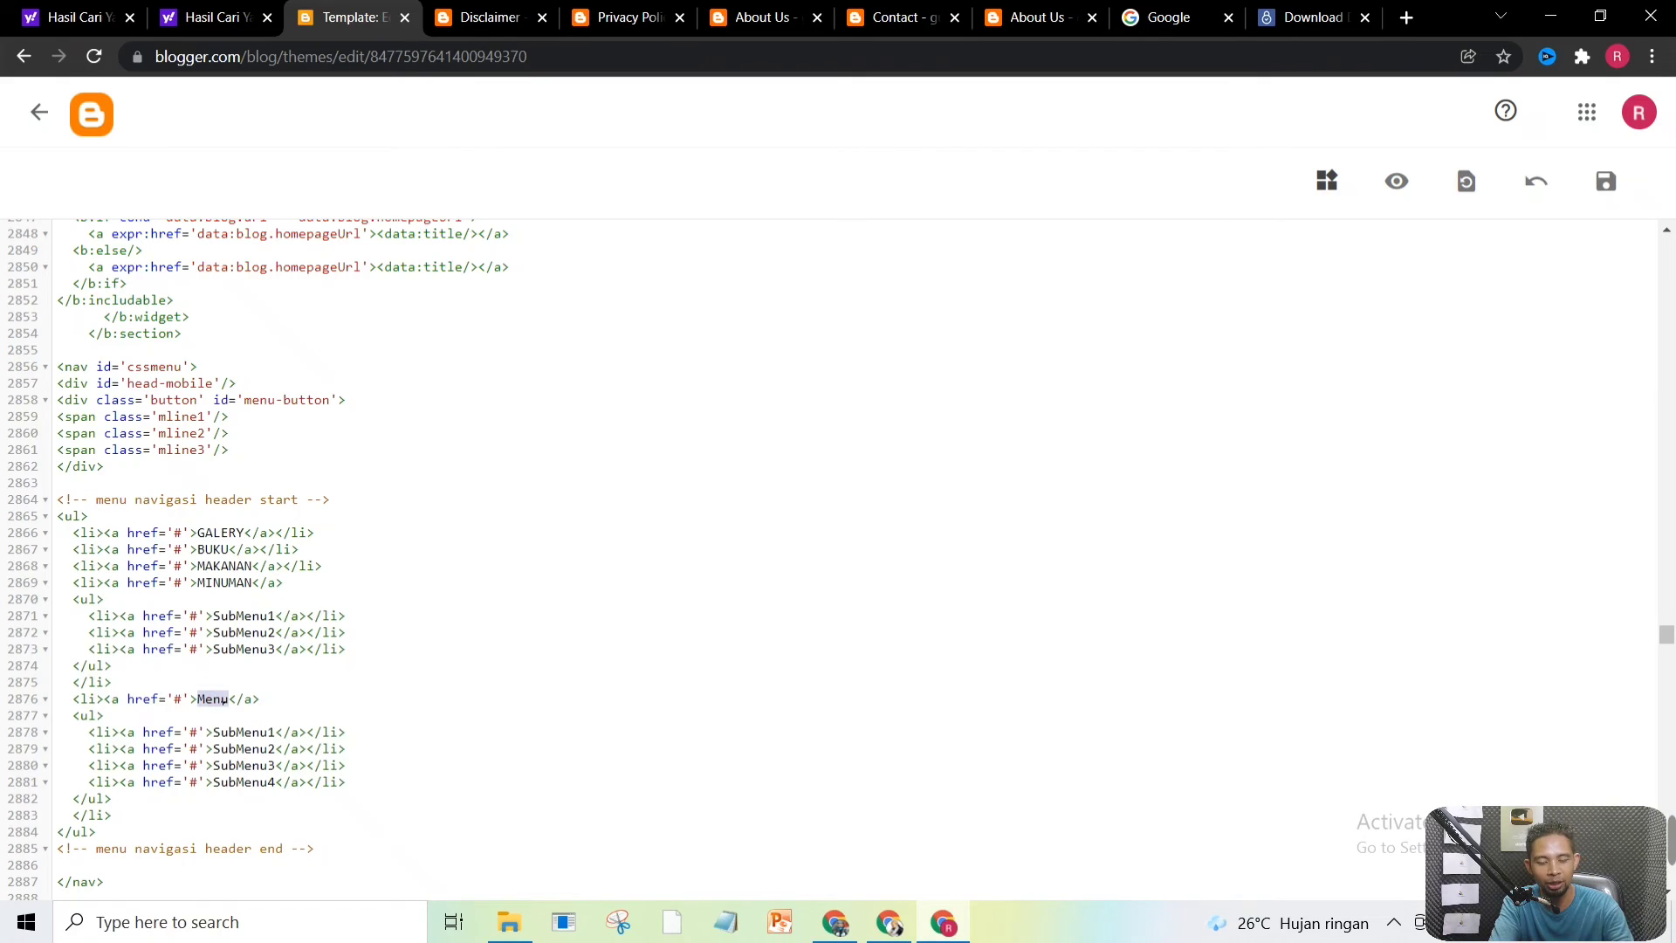
{"action": "type", "text": "ON"}
{"action": "key", "text": "BackSpace"}
{"action": "type", "text": "BAT O"}
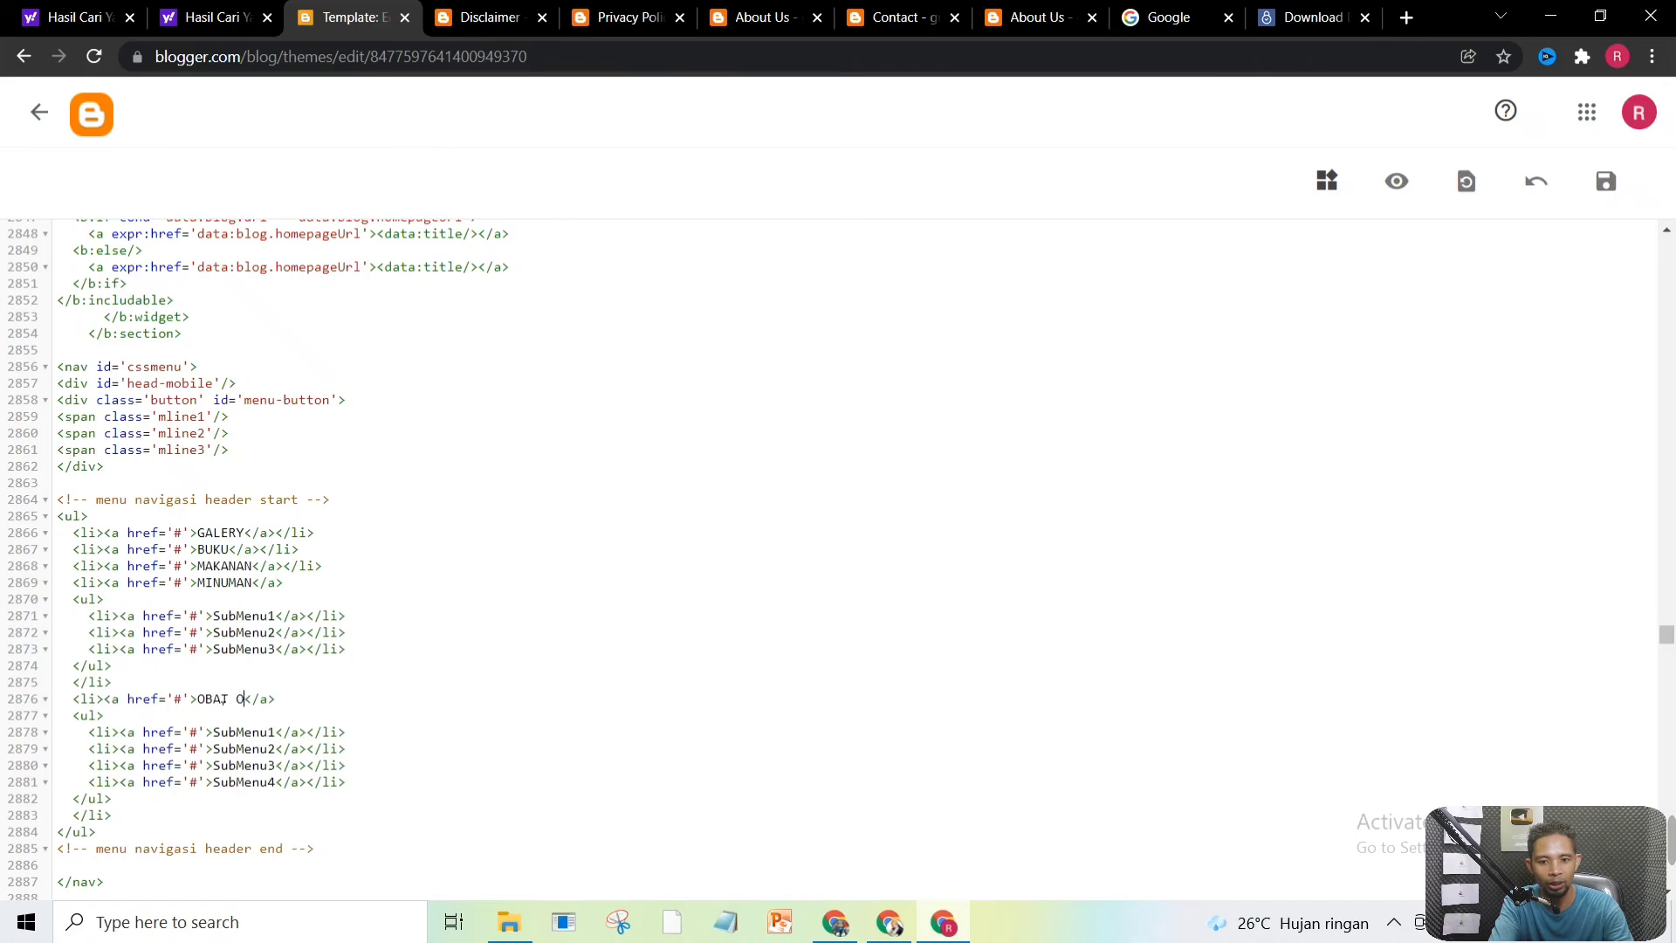
{"action": "type", "text": "BATAB"}
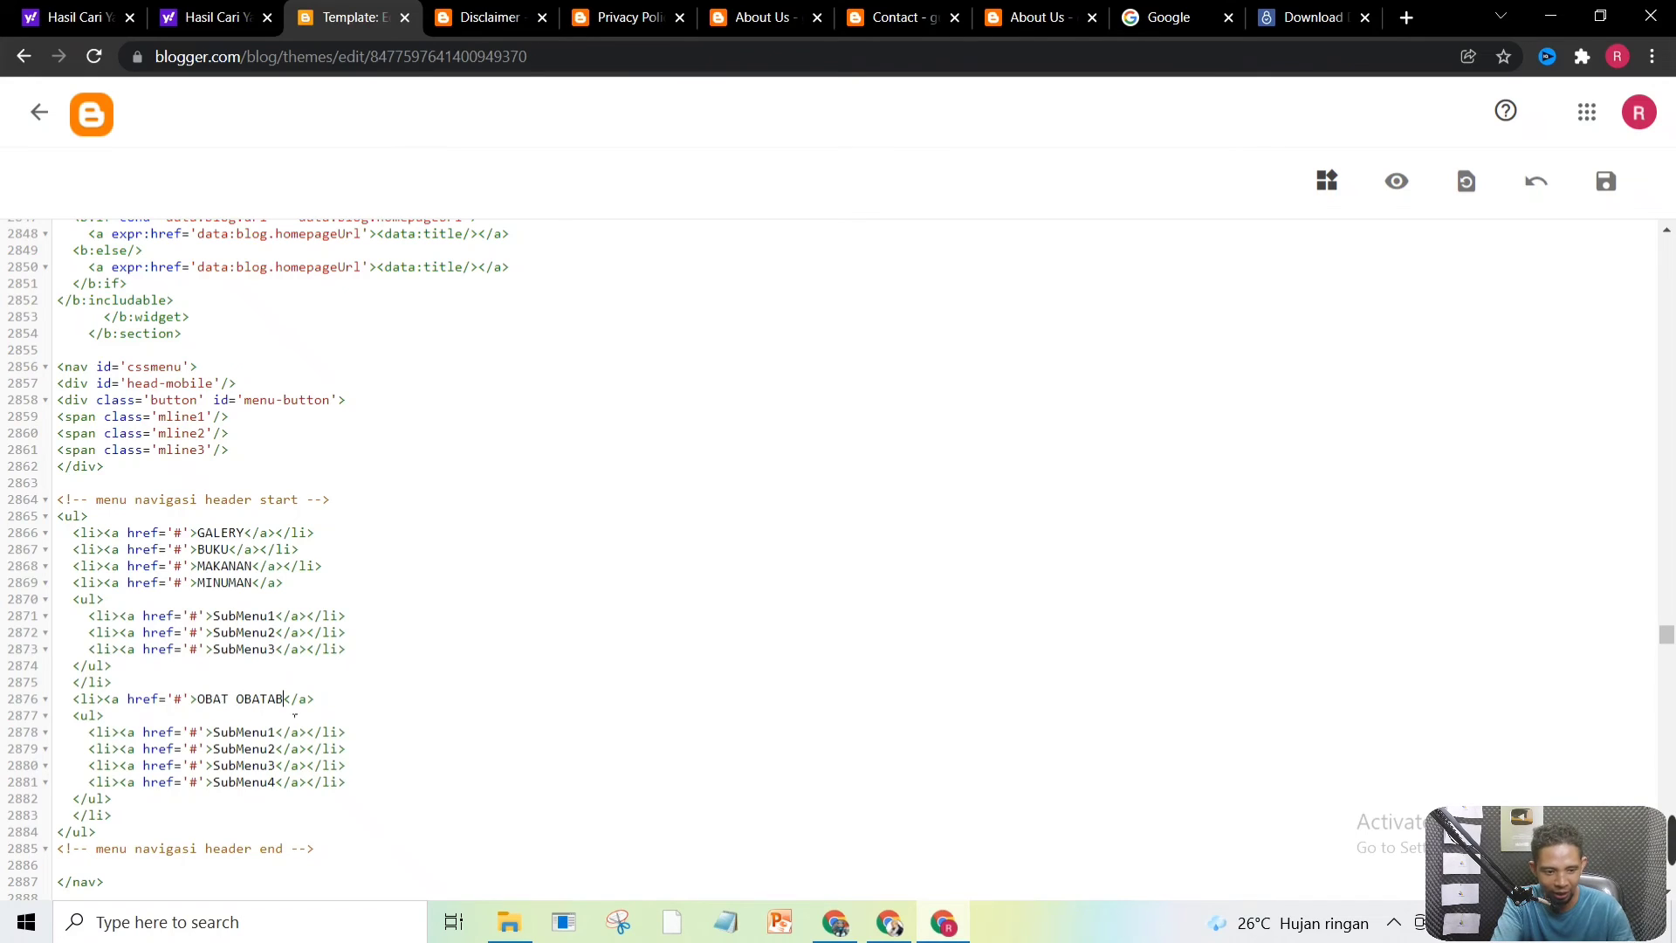
{"action": "key", "text": "BackSpace"}
{"action": "type", "text": "N"}
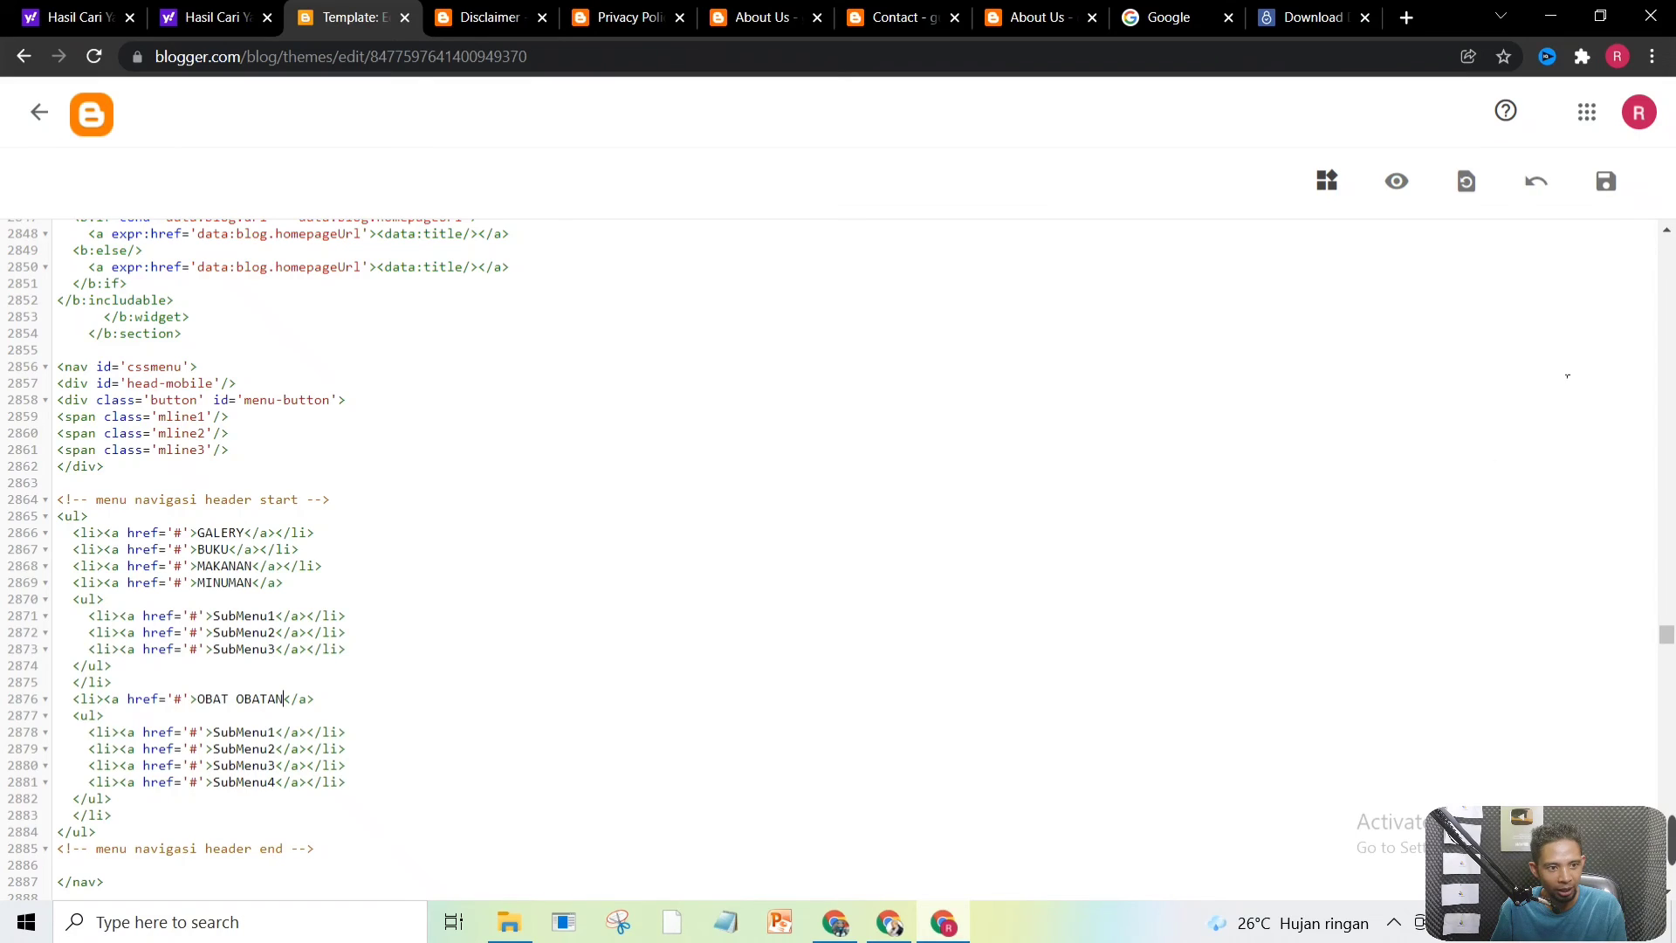
{"action": "left_click", "coordinate": [1609, 187]}
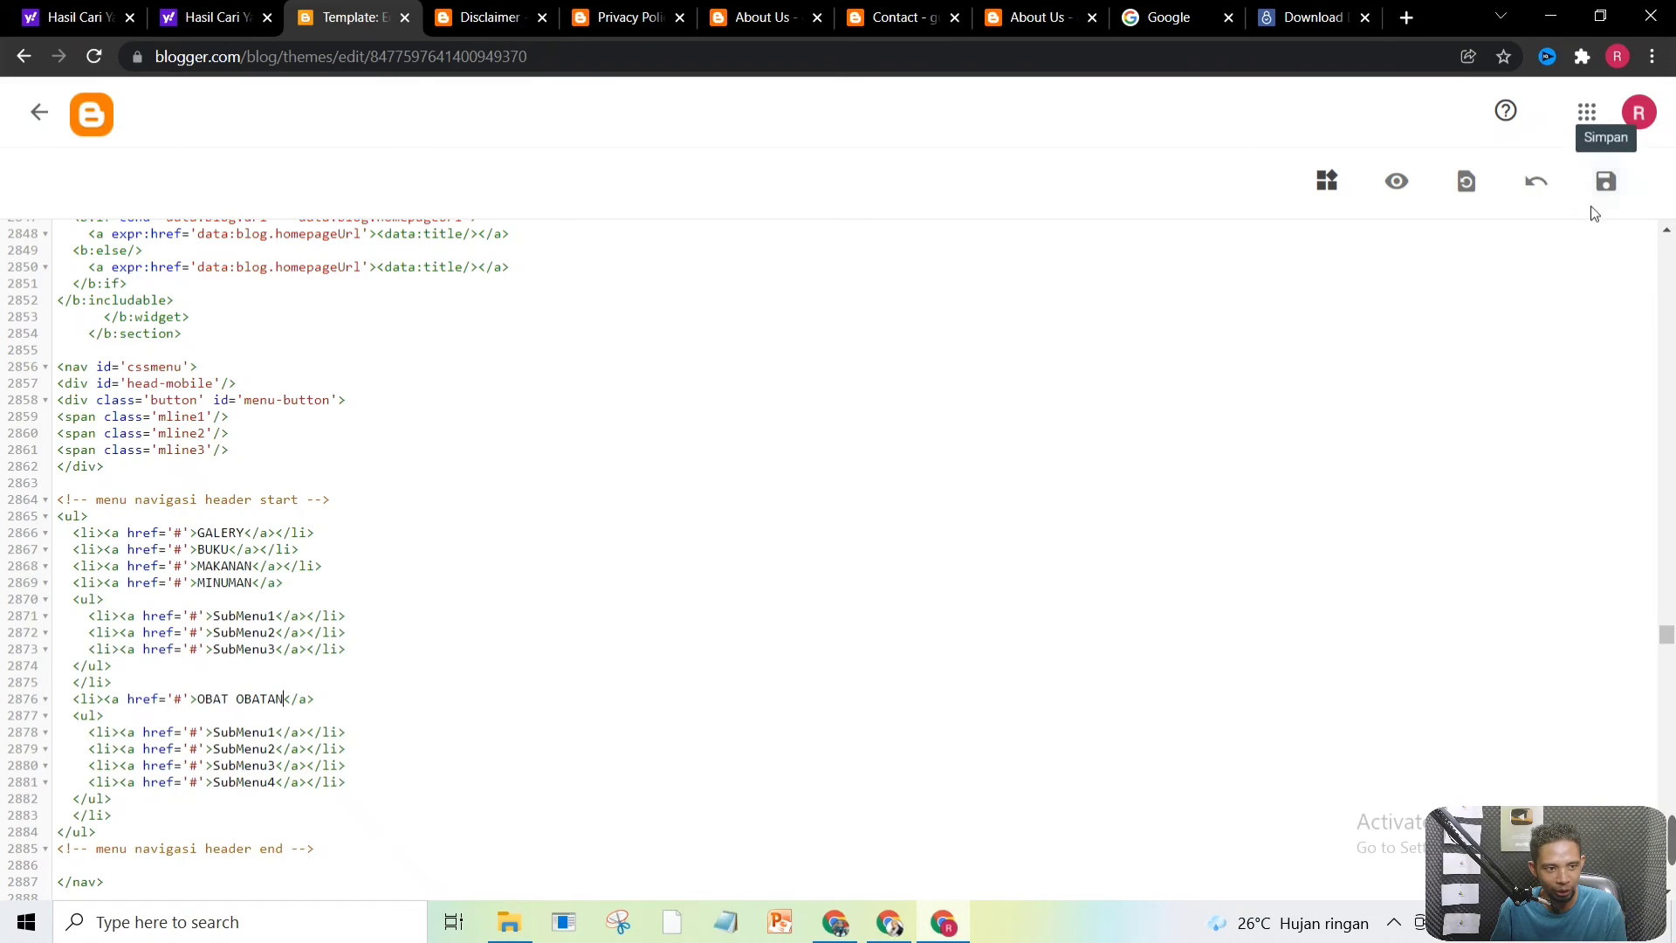
Step: Save the template and check the blog's About Us and Disclaimer pages
{"action": "left_click", "coordinate": [1621, 200]}
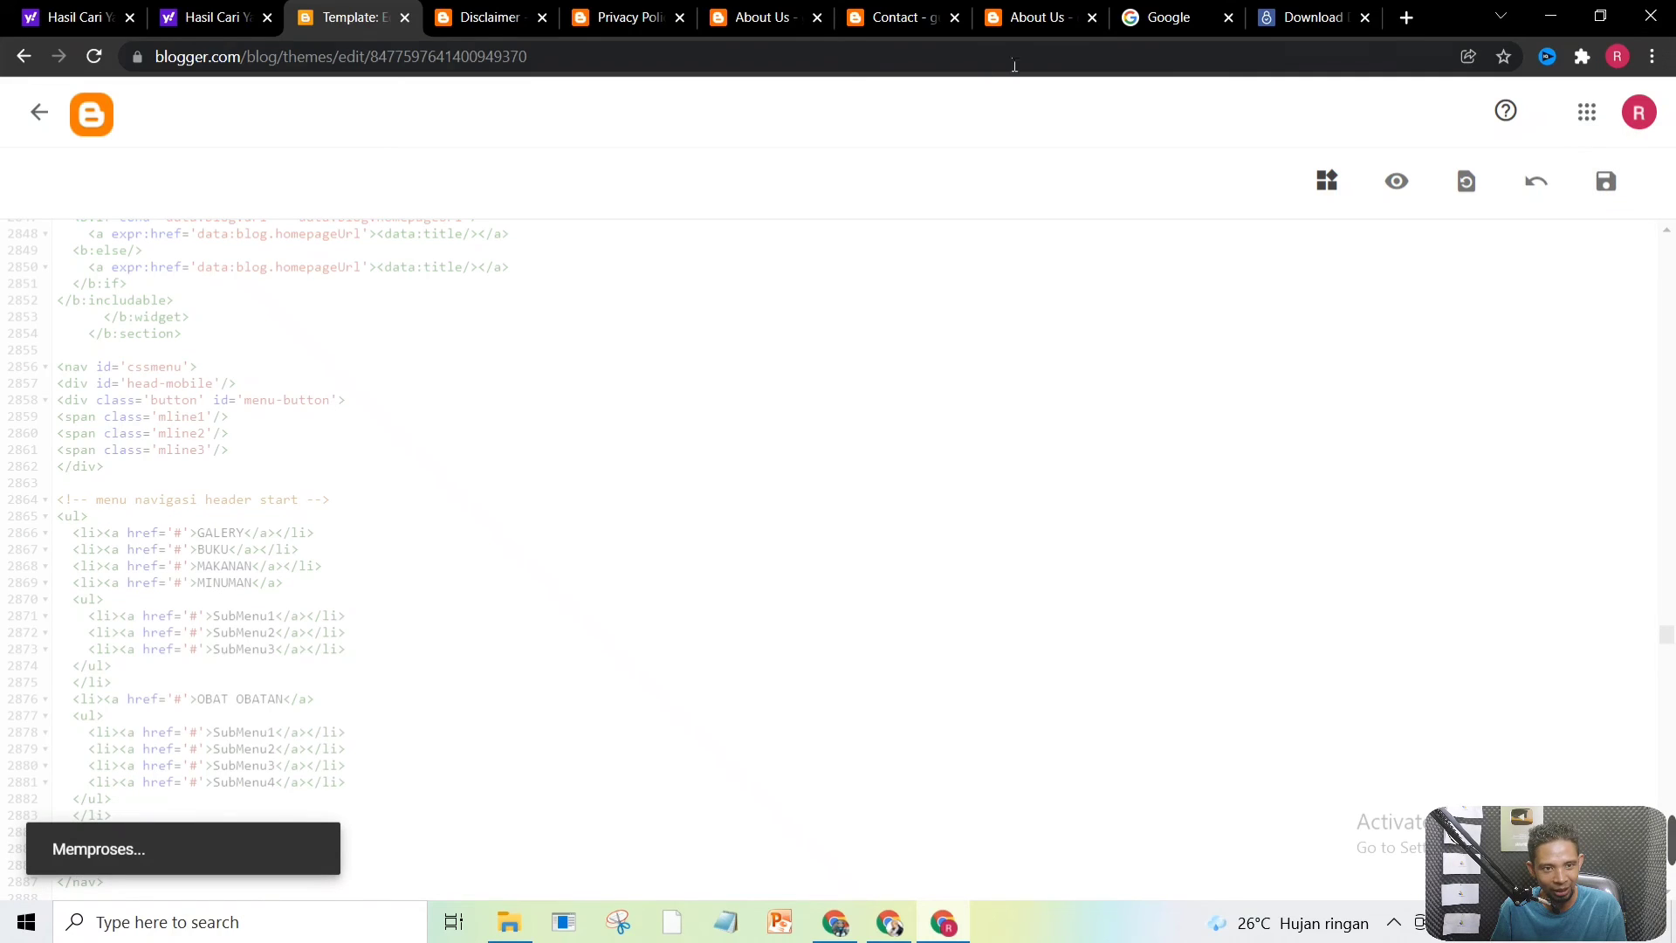
{"action": "left_click", "coordinate": [1039, 26]}
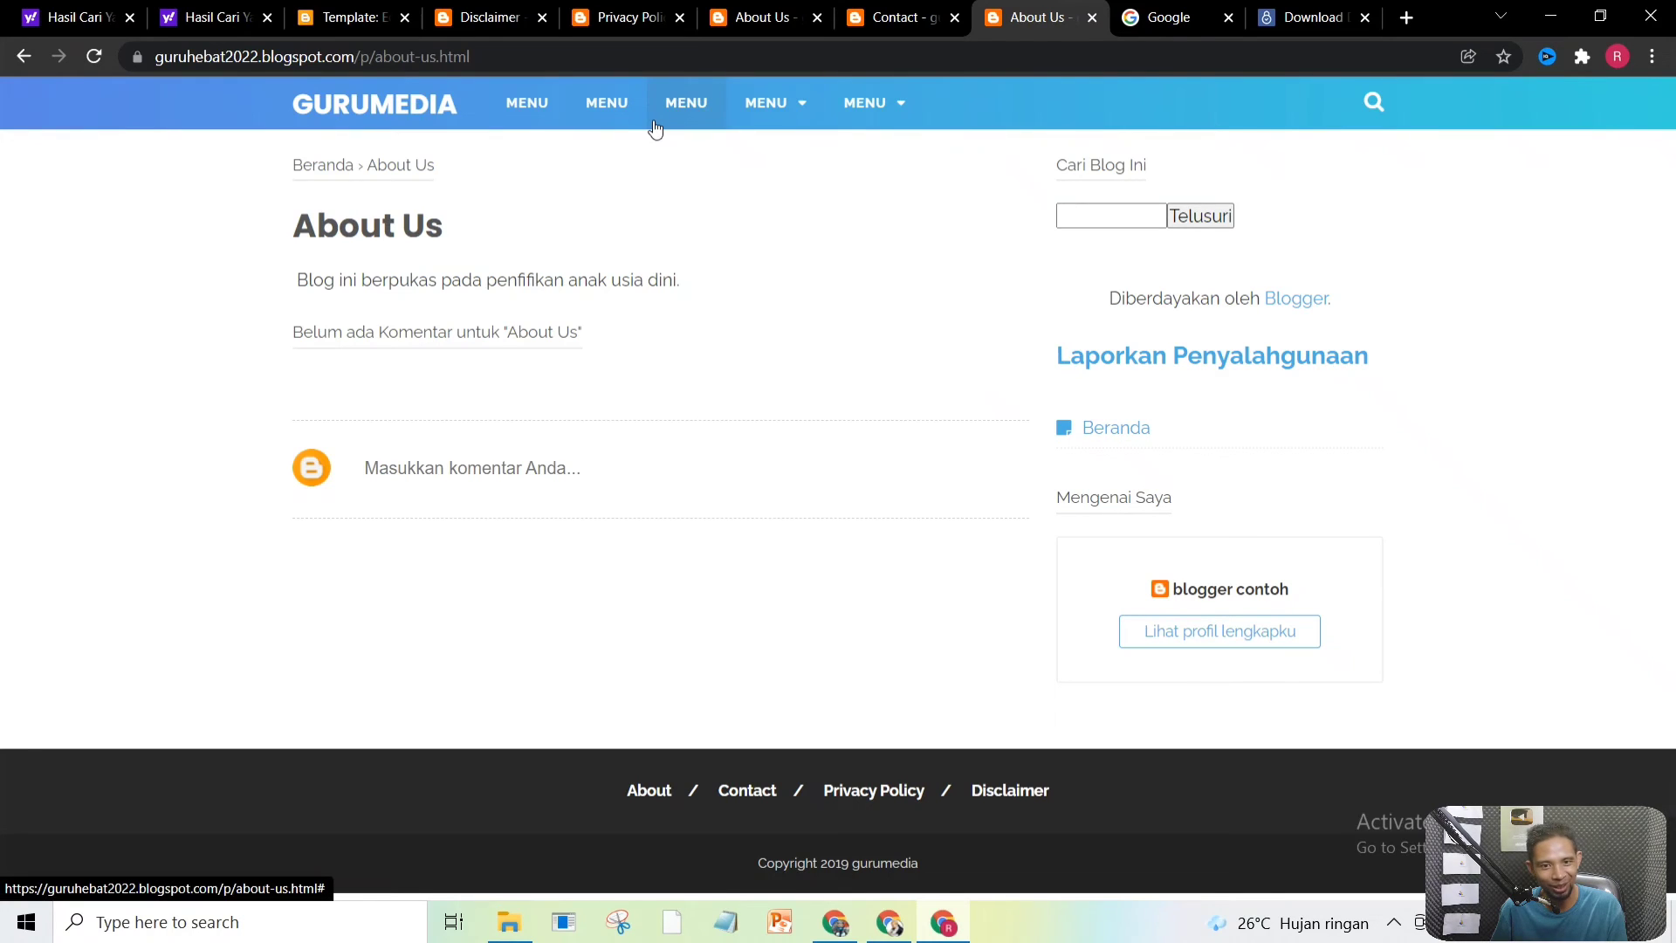
{"action": "left_click", "coordinate": [500, 23]}
Step: Close the tabs right of Disclaimer, reload to see the renamed menu, and return to the editor
{"action": "right_click", "coordinate": [500, 23]}
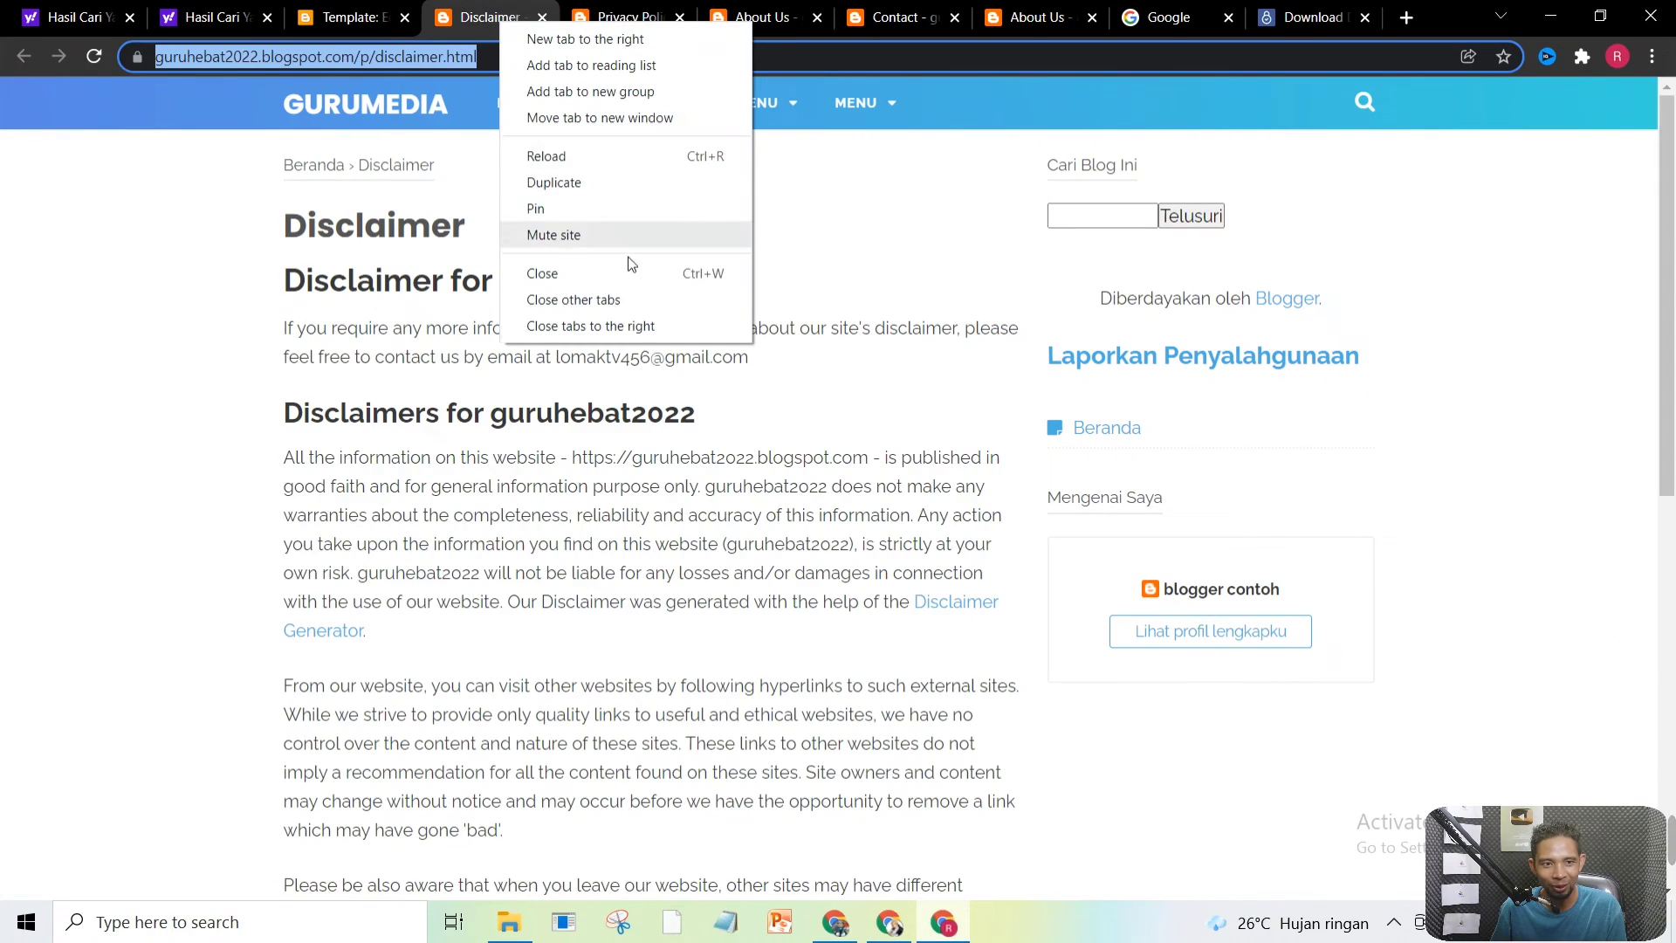
{"action": "left_click", "coordinate": [634, 331]}
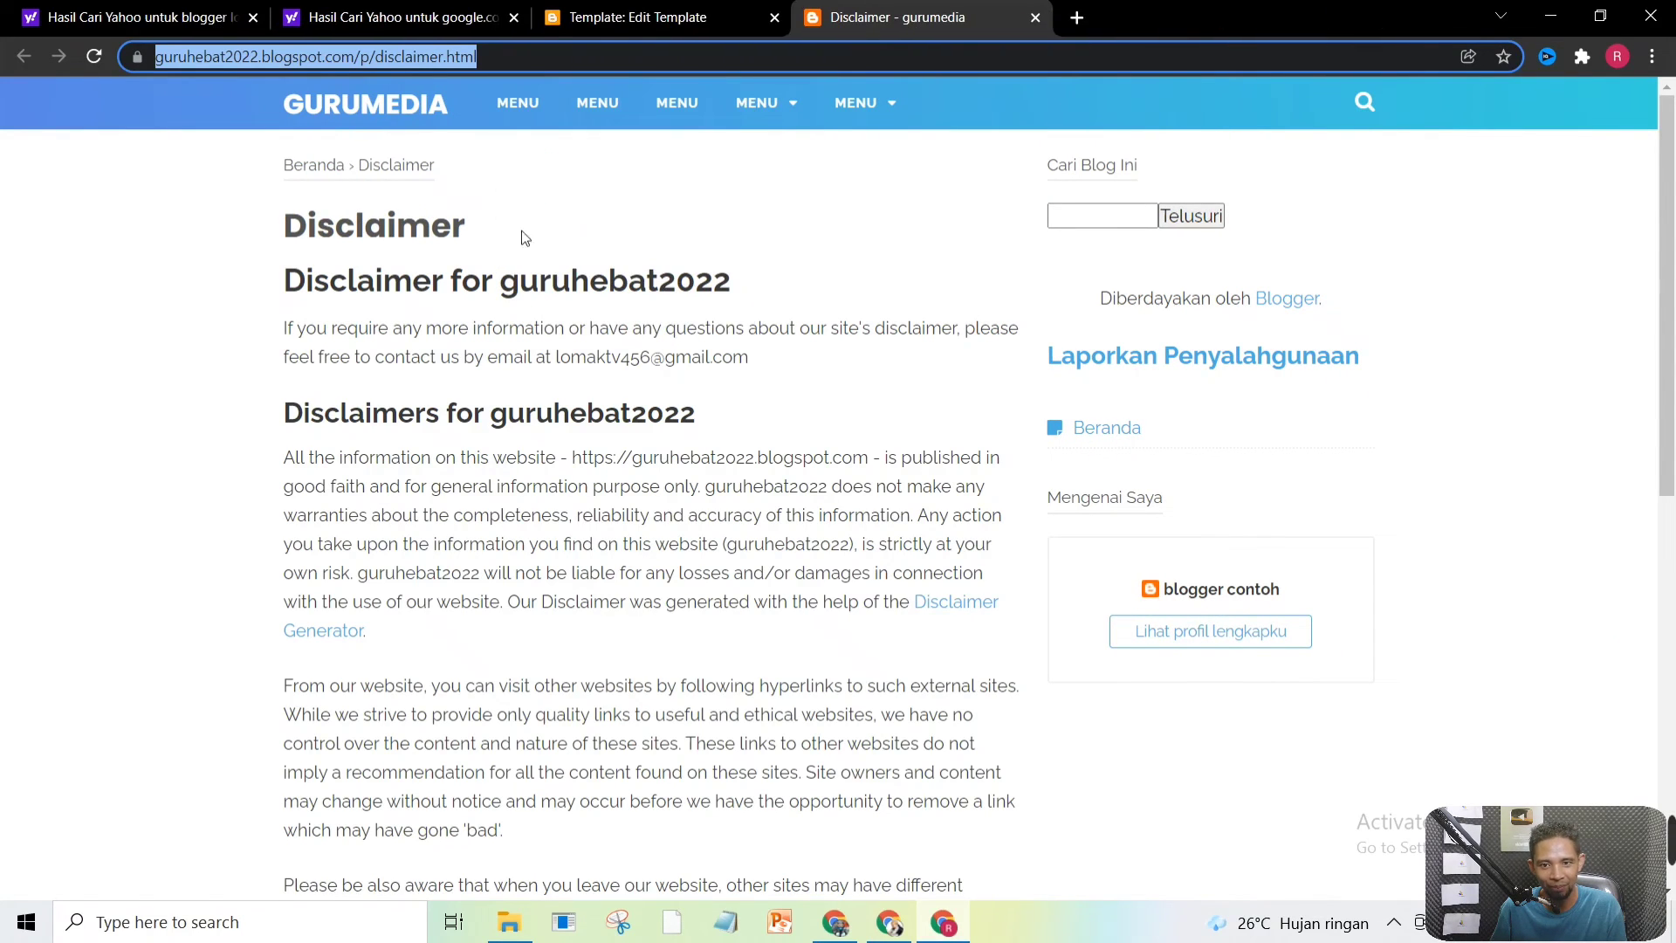
{"action": "left_click", "coordinate": [96, 57]}
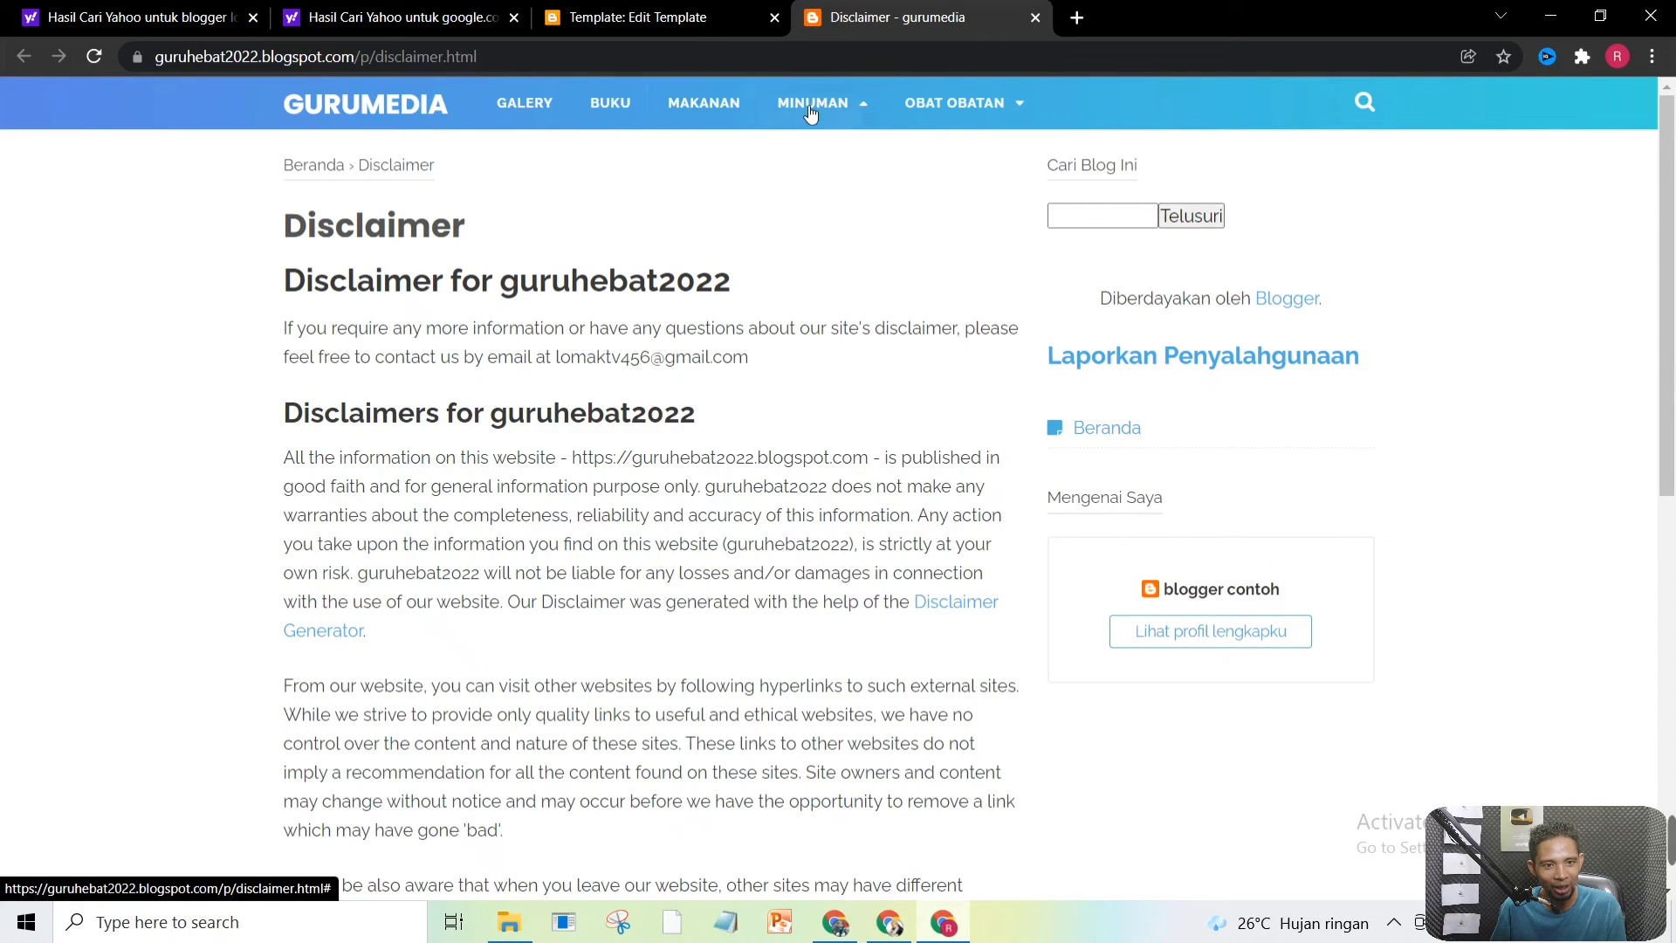
{"action": "mouse_move", "coordinate": [979, 123]}
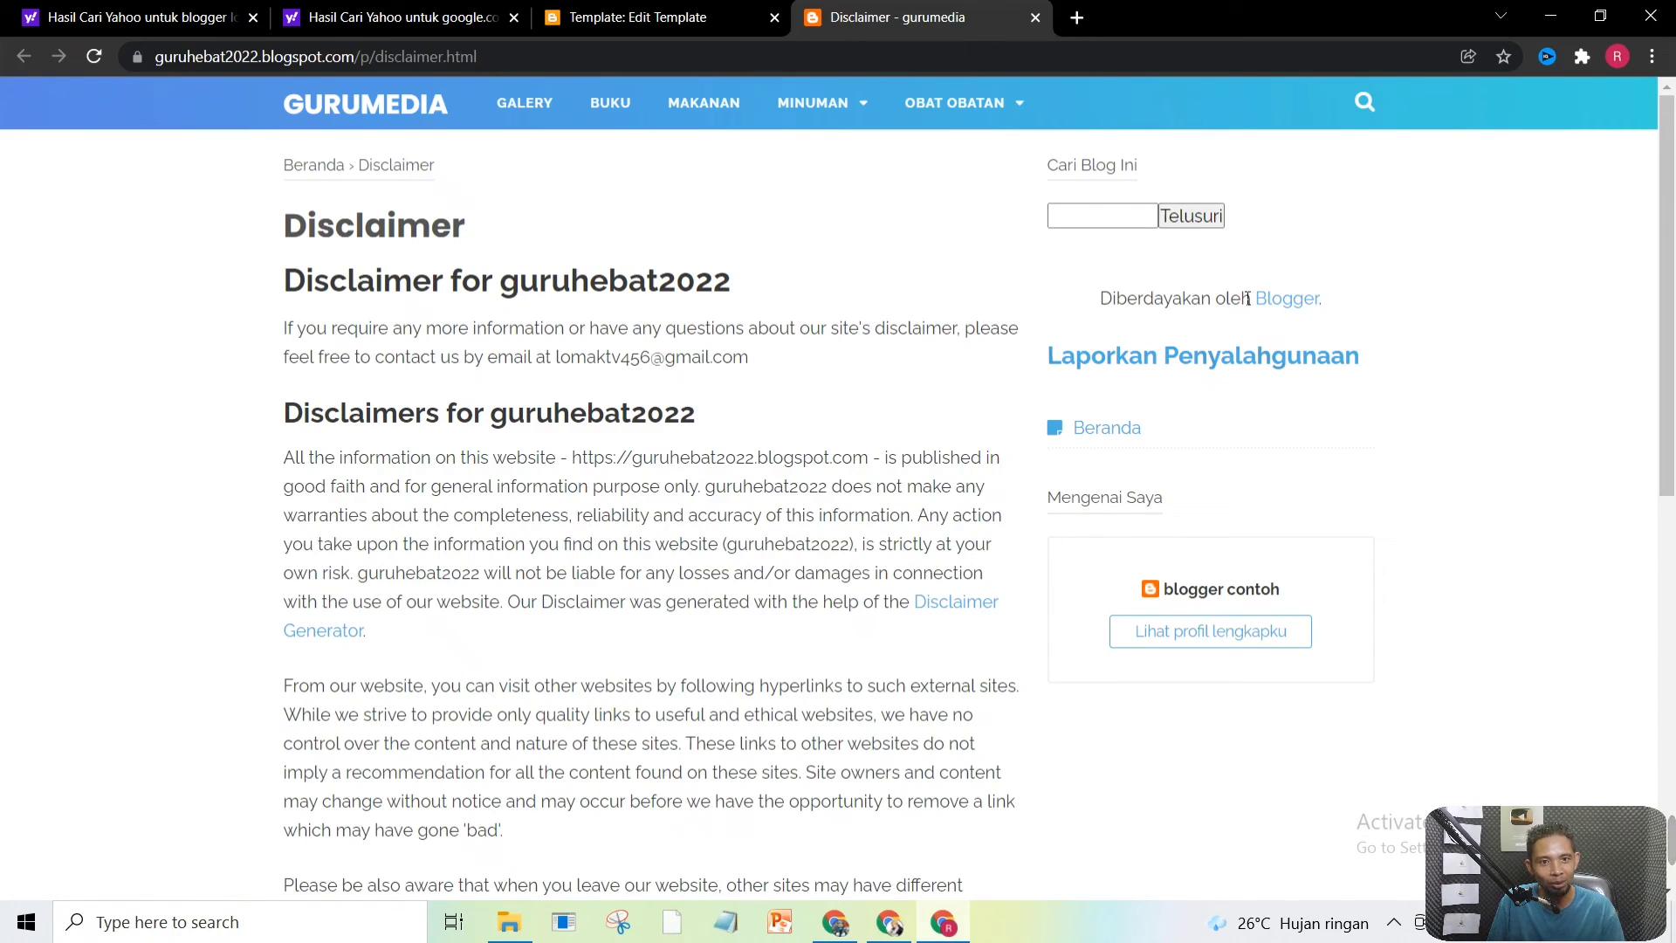
{"action": "left_click", "coordinate": [681, 18]}
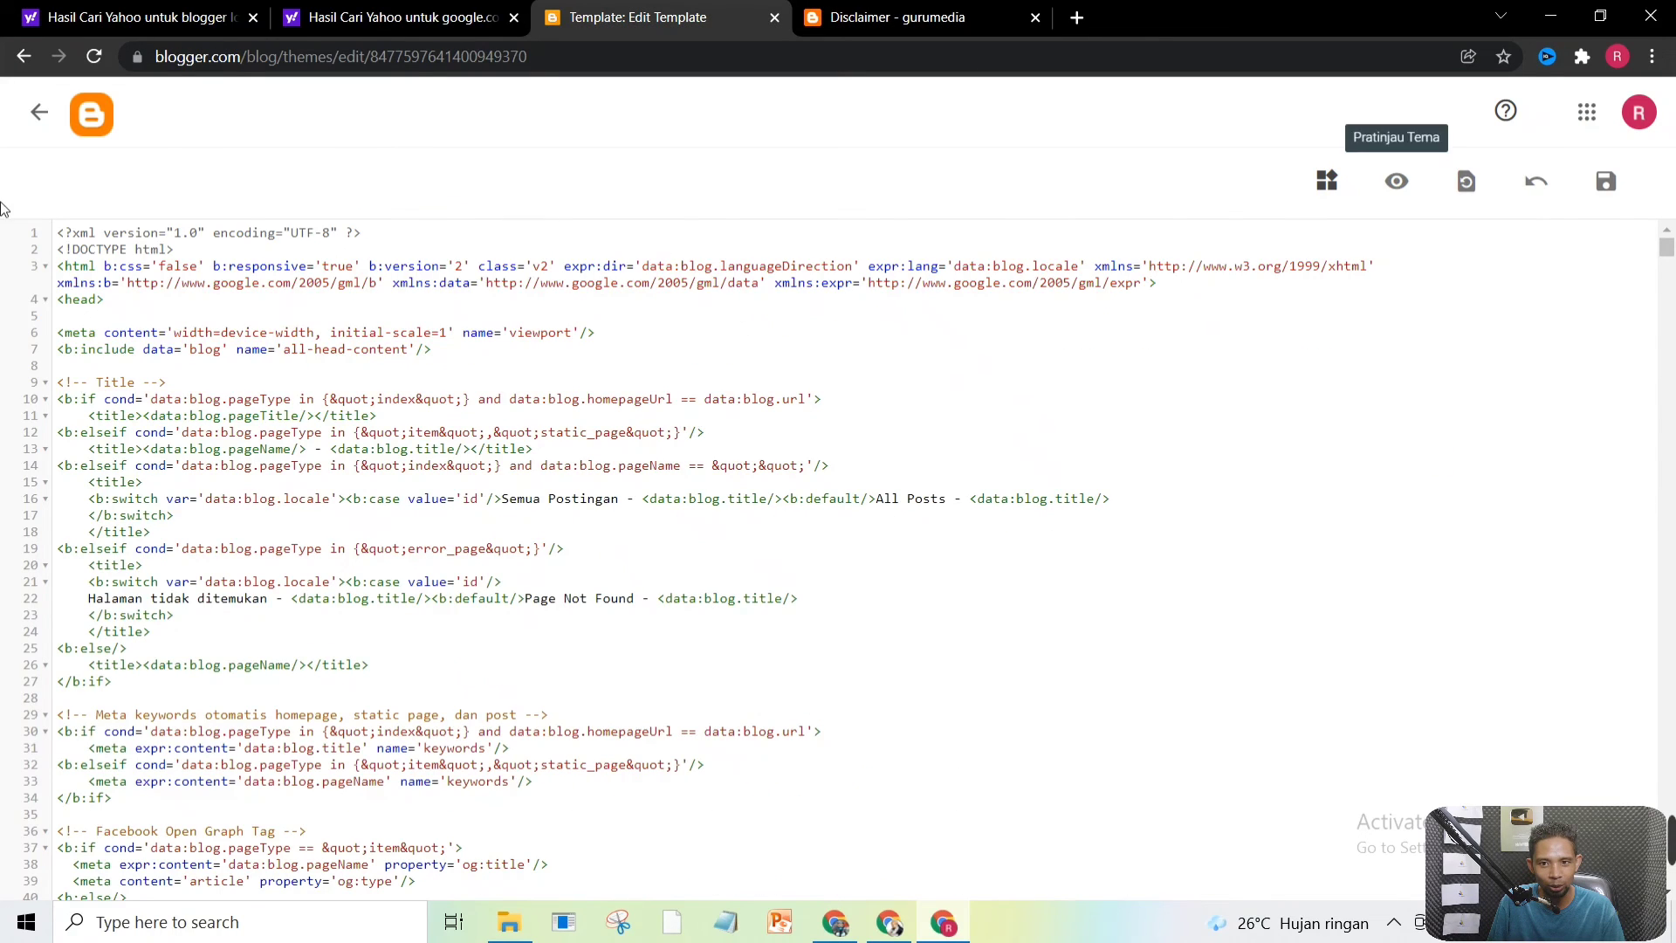
Step: Start a new post from Postingan with body text 'MKADKANKFBAKBFBA FAIFG IAF'
{"action": "left_click", "coordinate": [38, 111]}
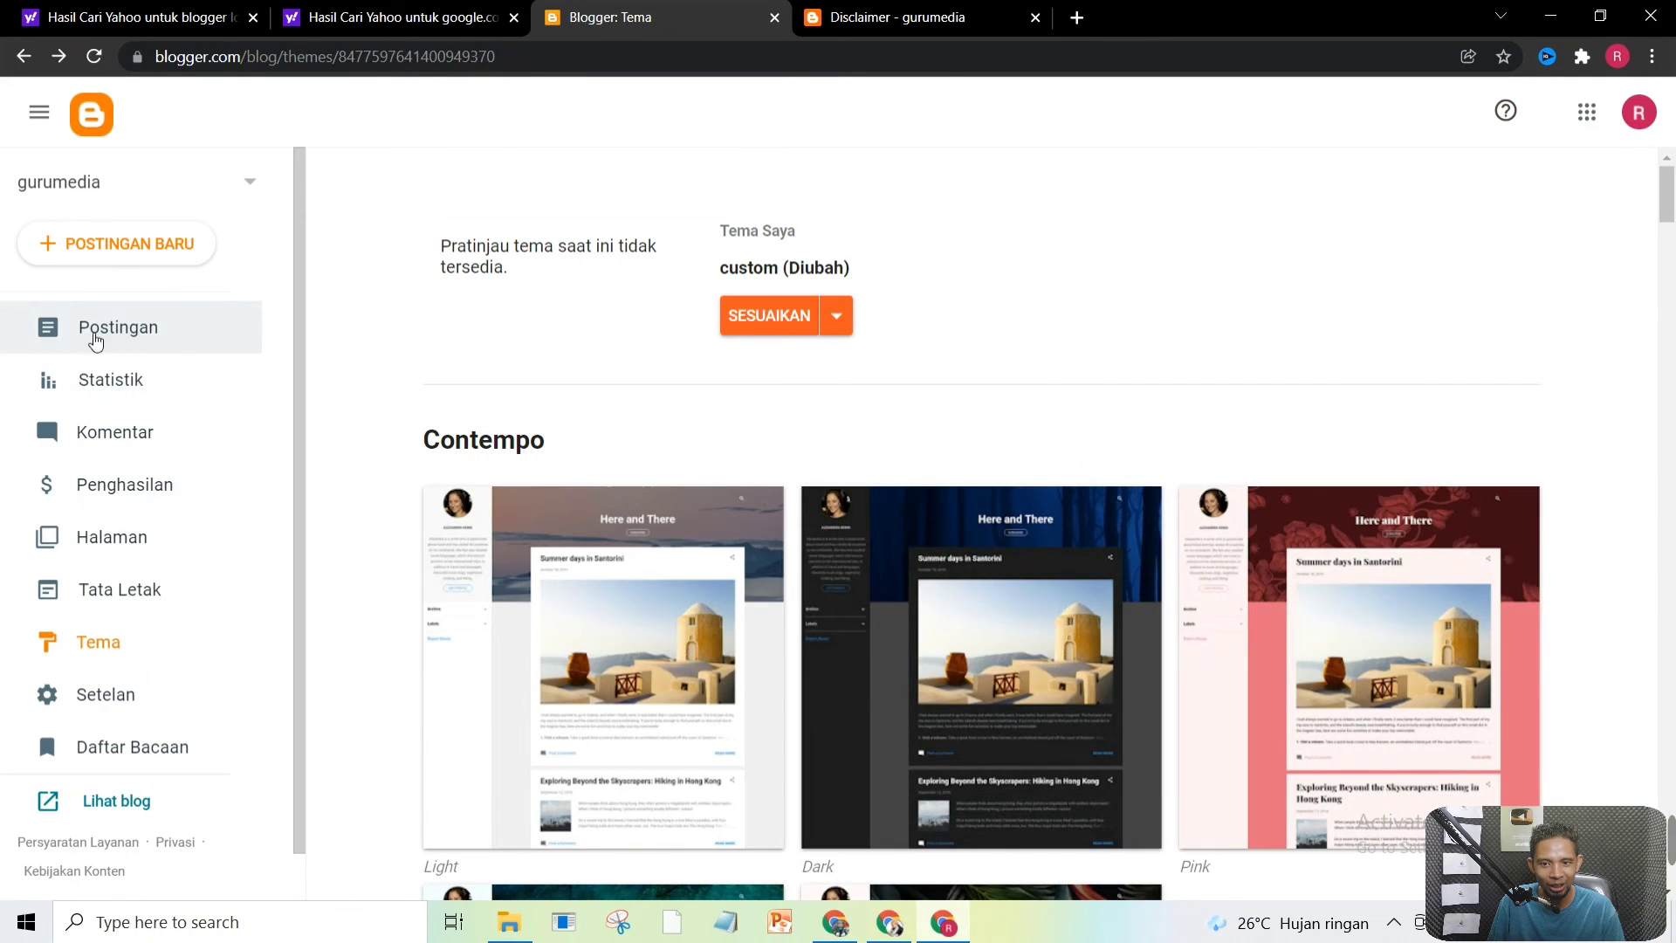
{"action": "left_click", "coordinate": [96, 340]}
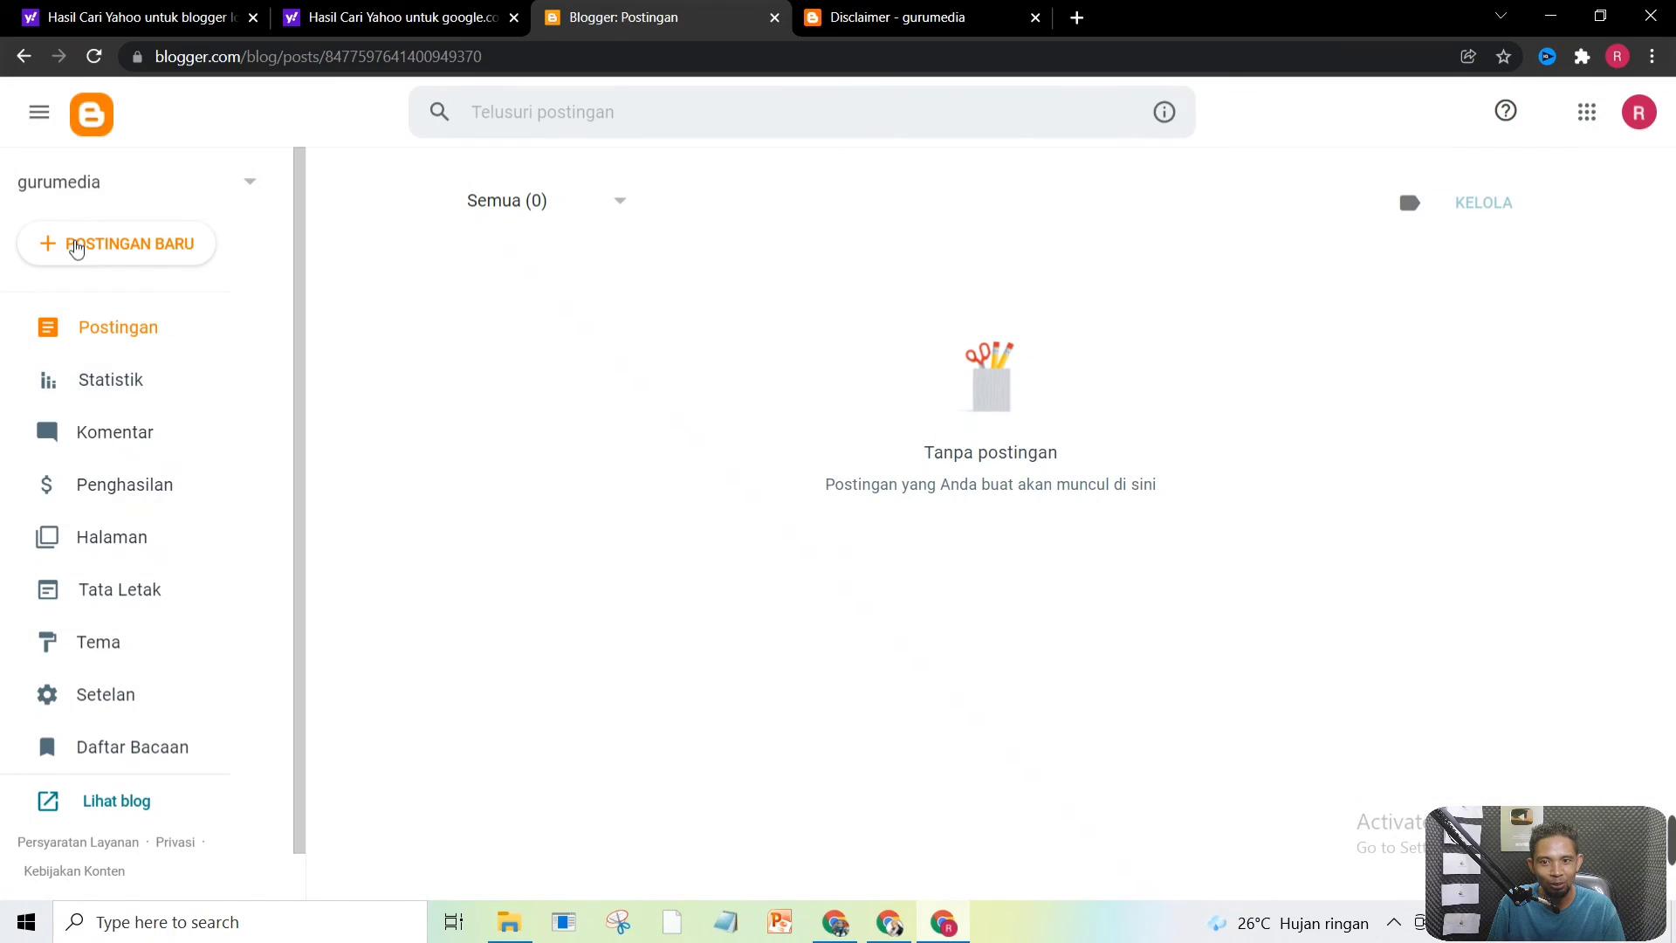
{"action": "left_click", "coordinate": [123, 244]}
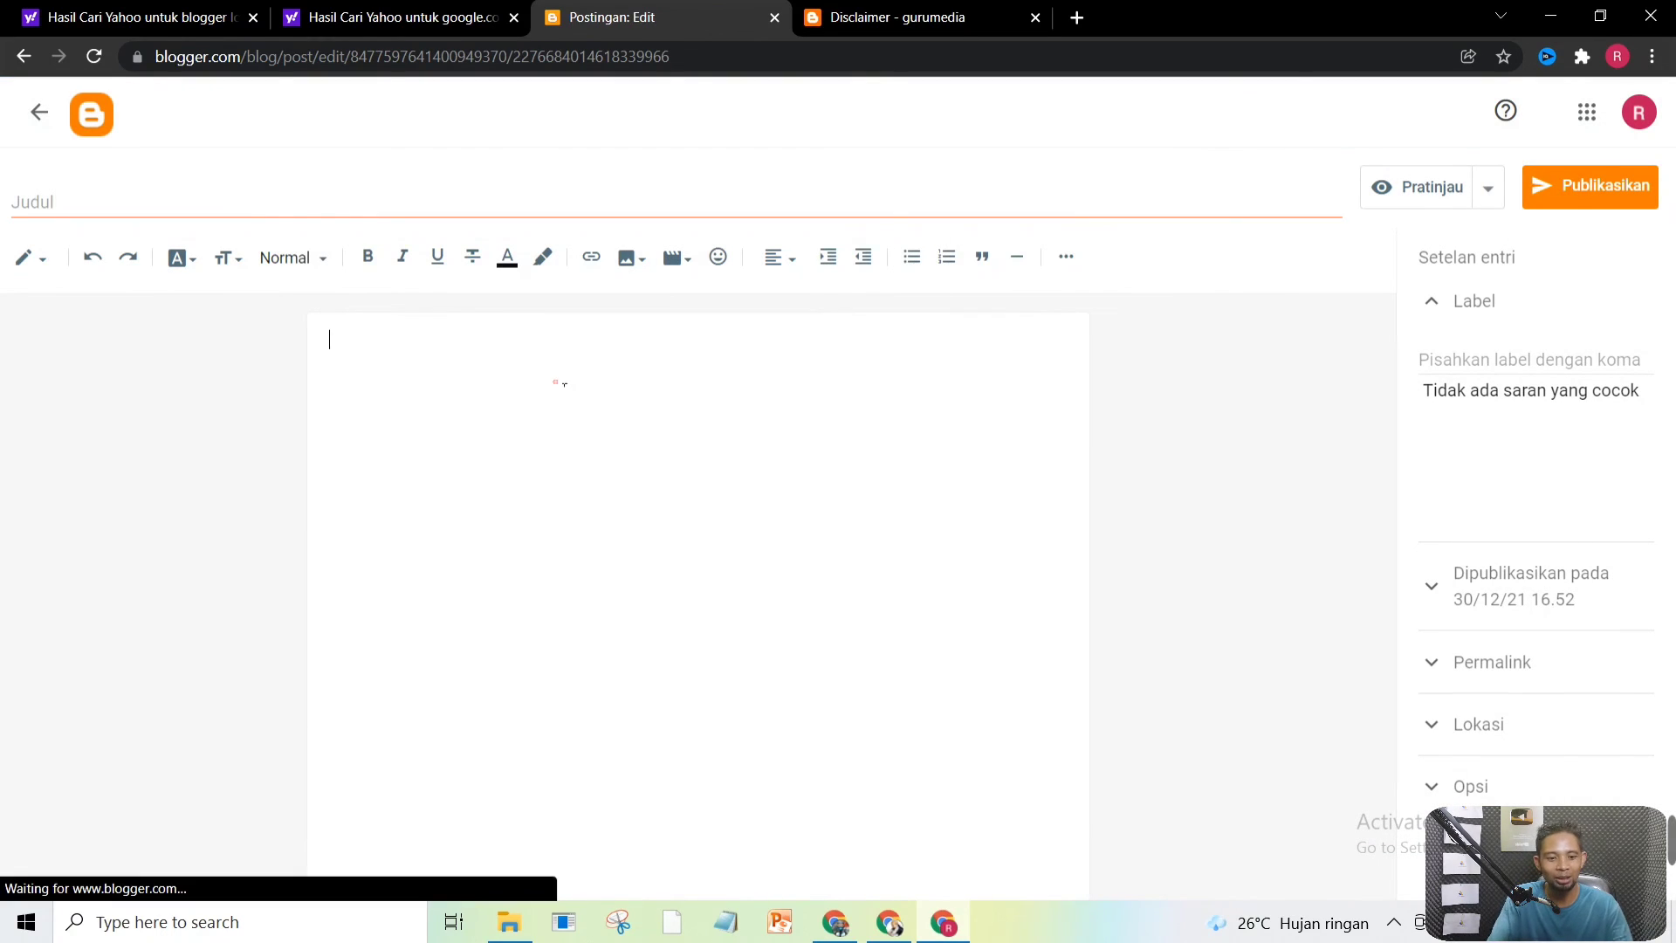
{"action": "type", "text": "MKADKANKFBAKBFBA FAIFG IAF"}
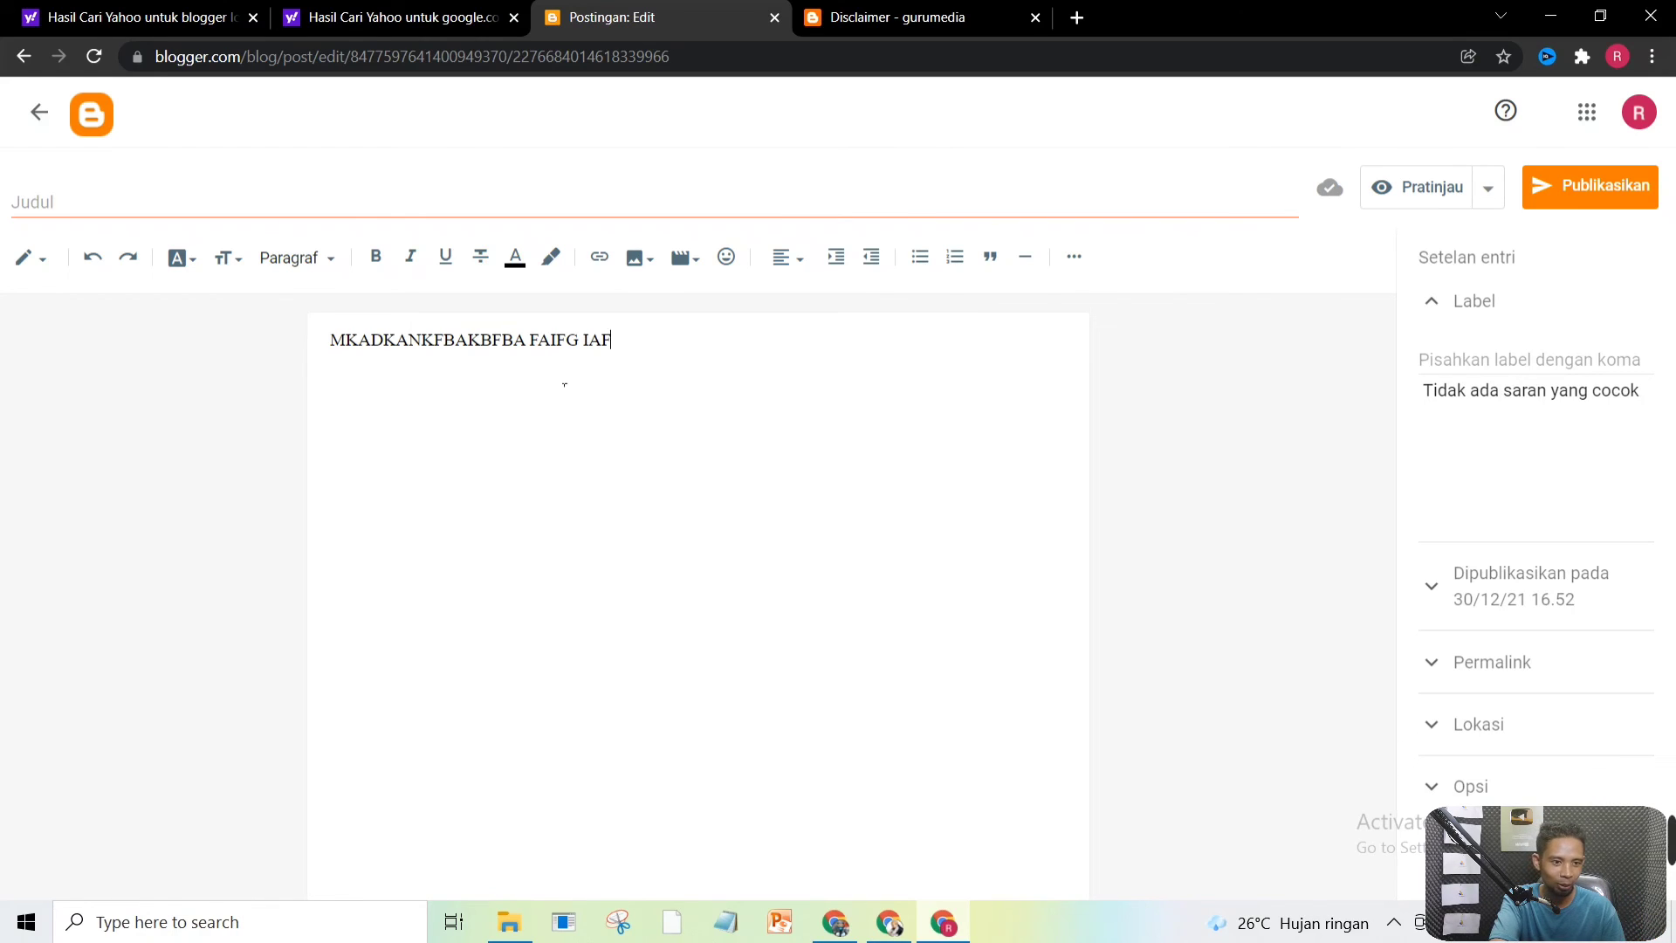
Step: Give the post the label GALERY and the title GALERY
{"action": "left_click", "coordinate": [1497, 369]}
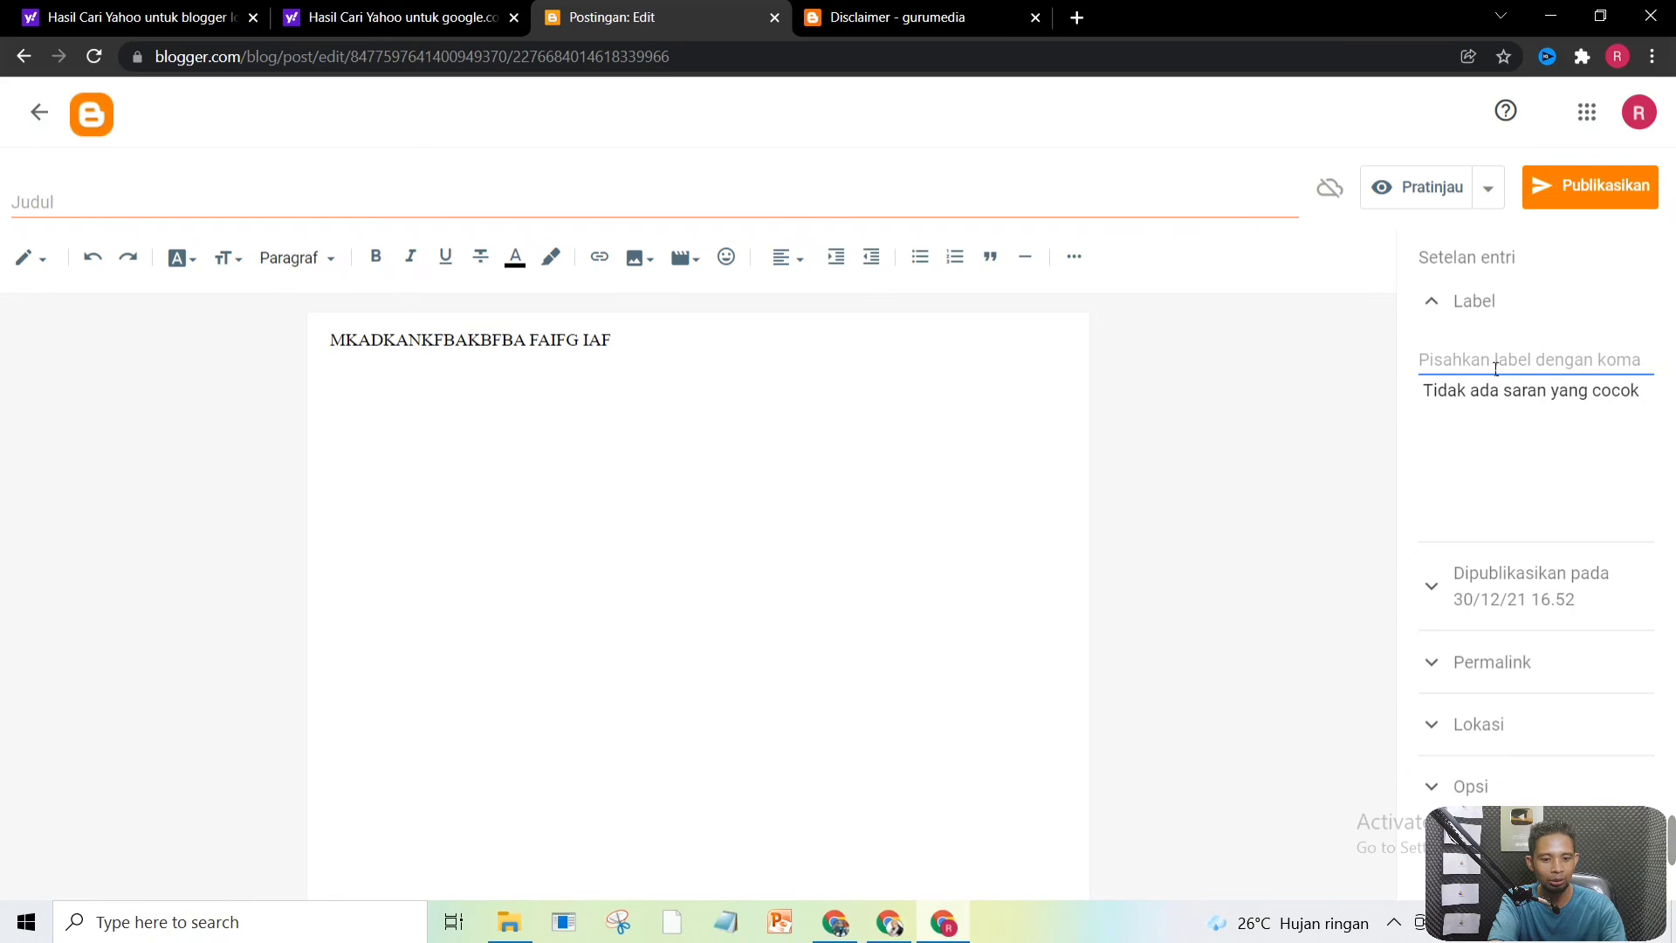
{"action": "type", "text": "GALERY,"}
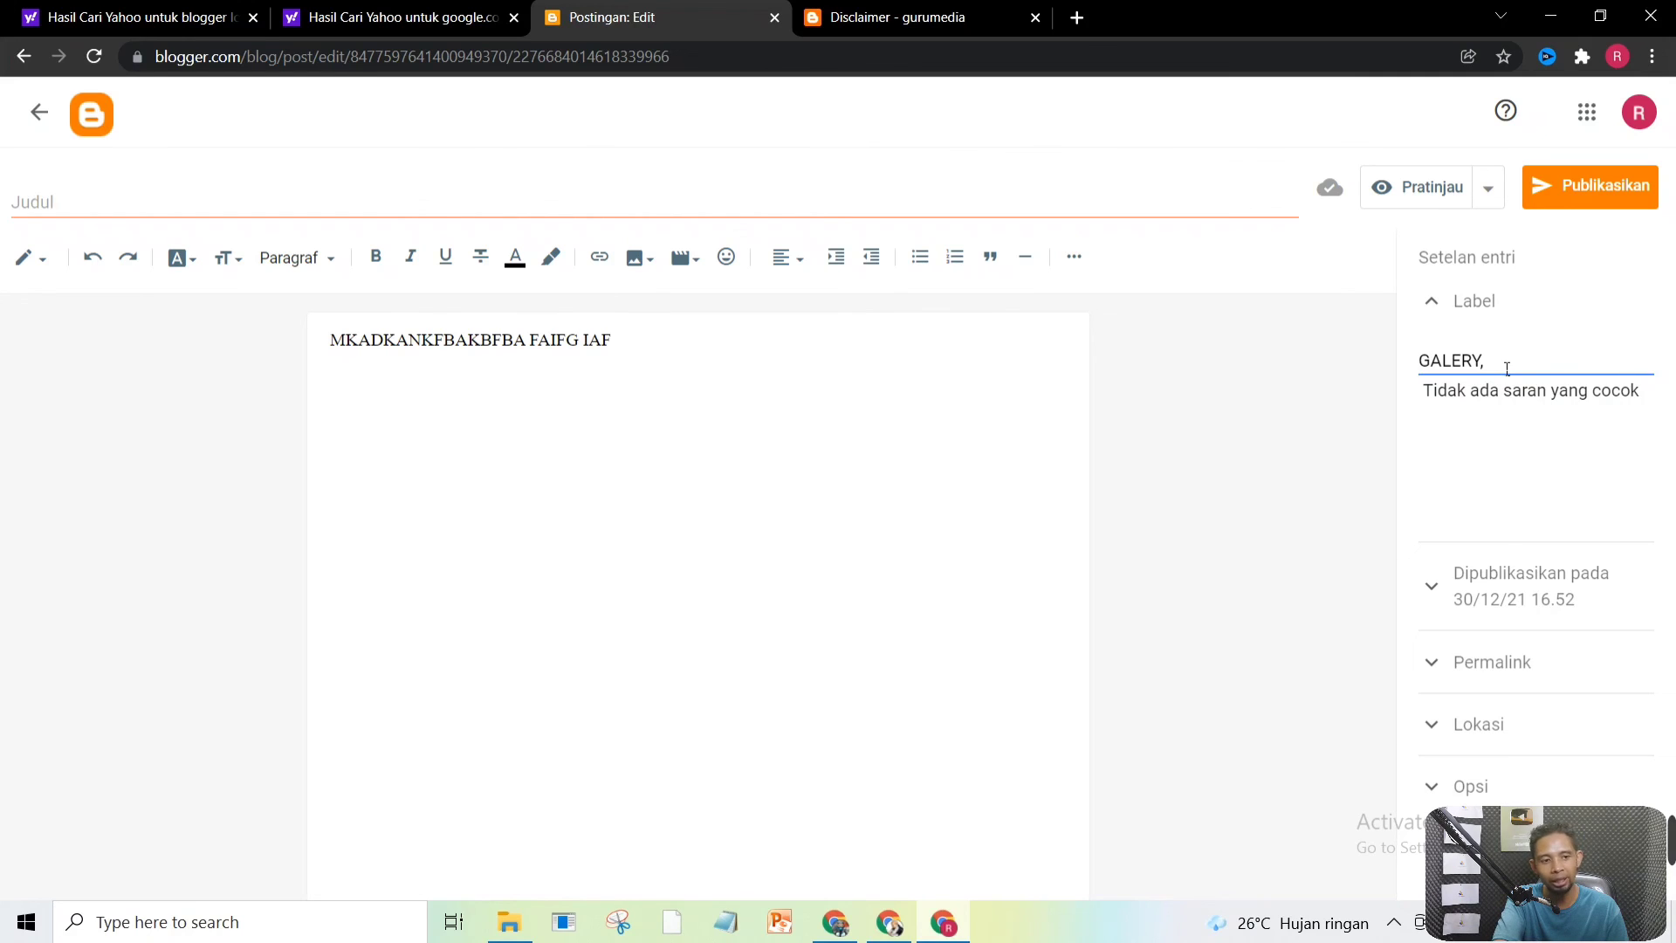
{"action": "left_click", "coordinate": [367, 208]}
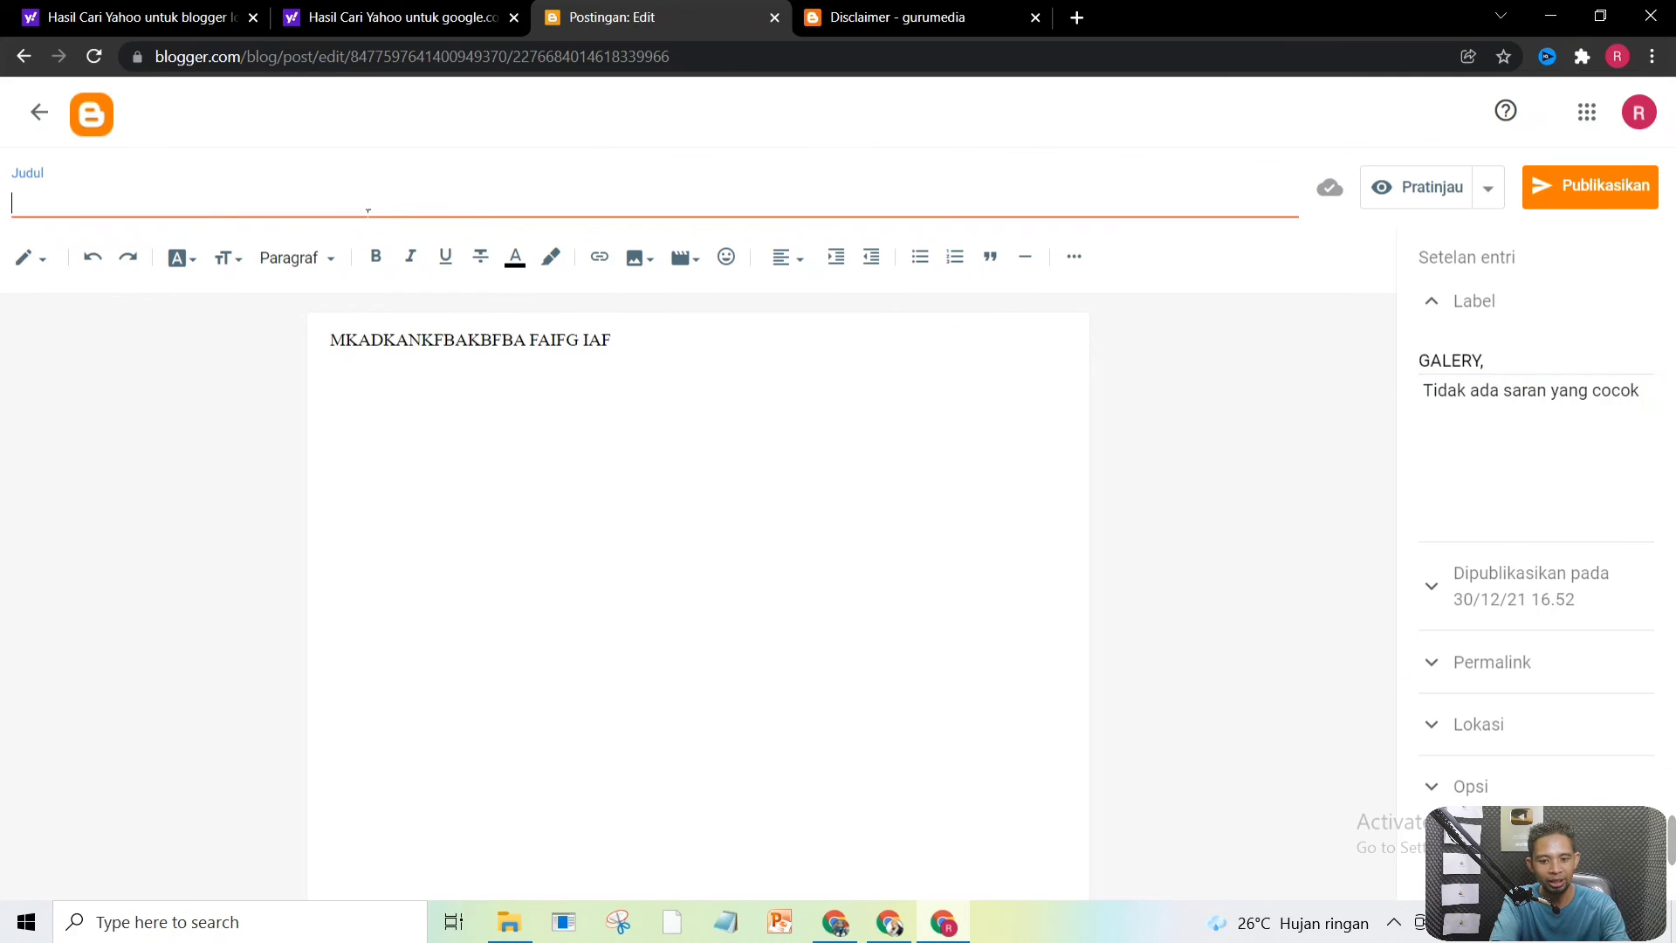
{"action": "type", "text": "GALERY"}
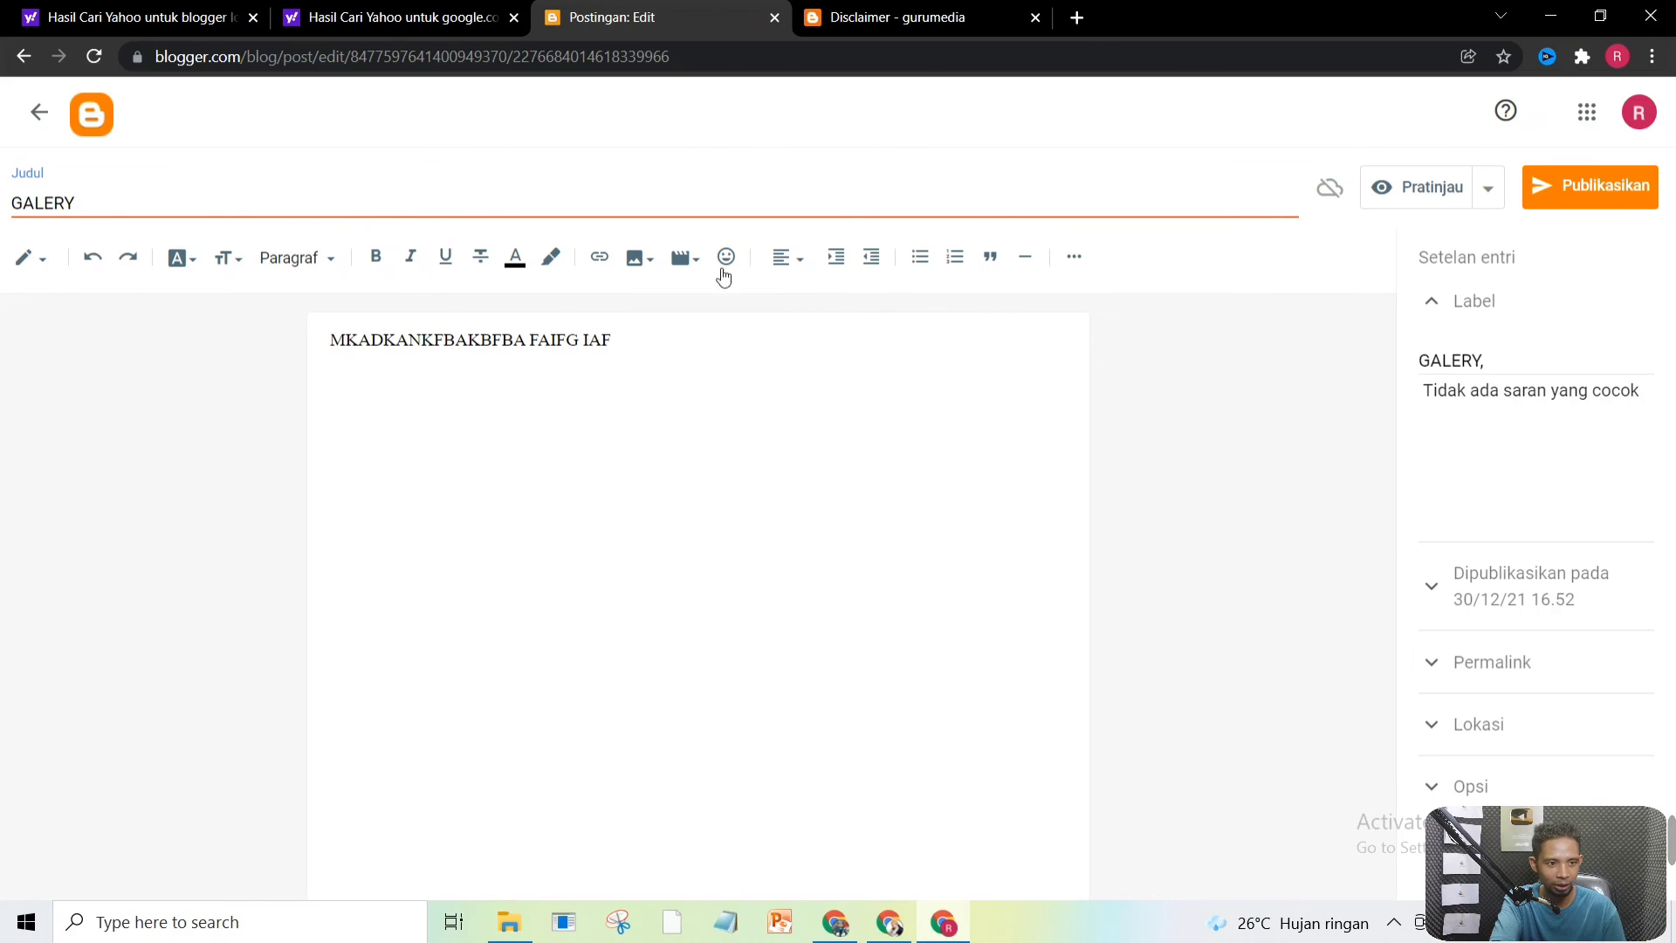
Step: Publish the post, confirm it, and view it on the blog homepage
{"action": "left_click", "coordinate": [1628, 186]}
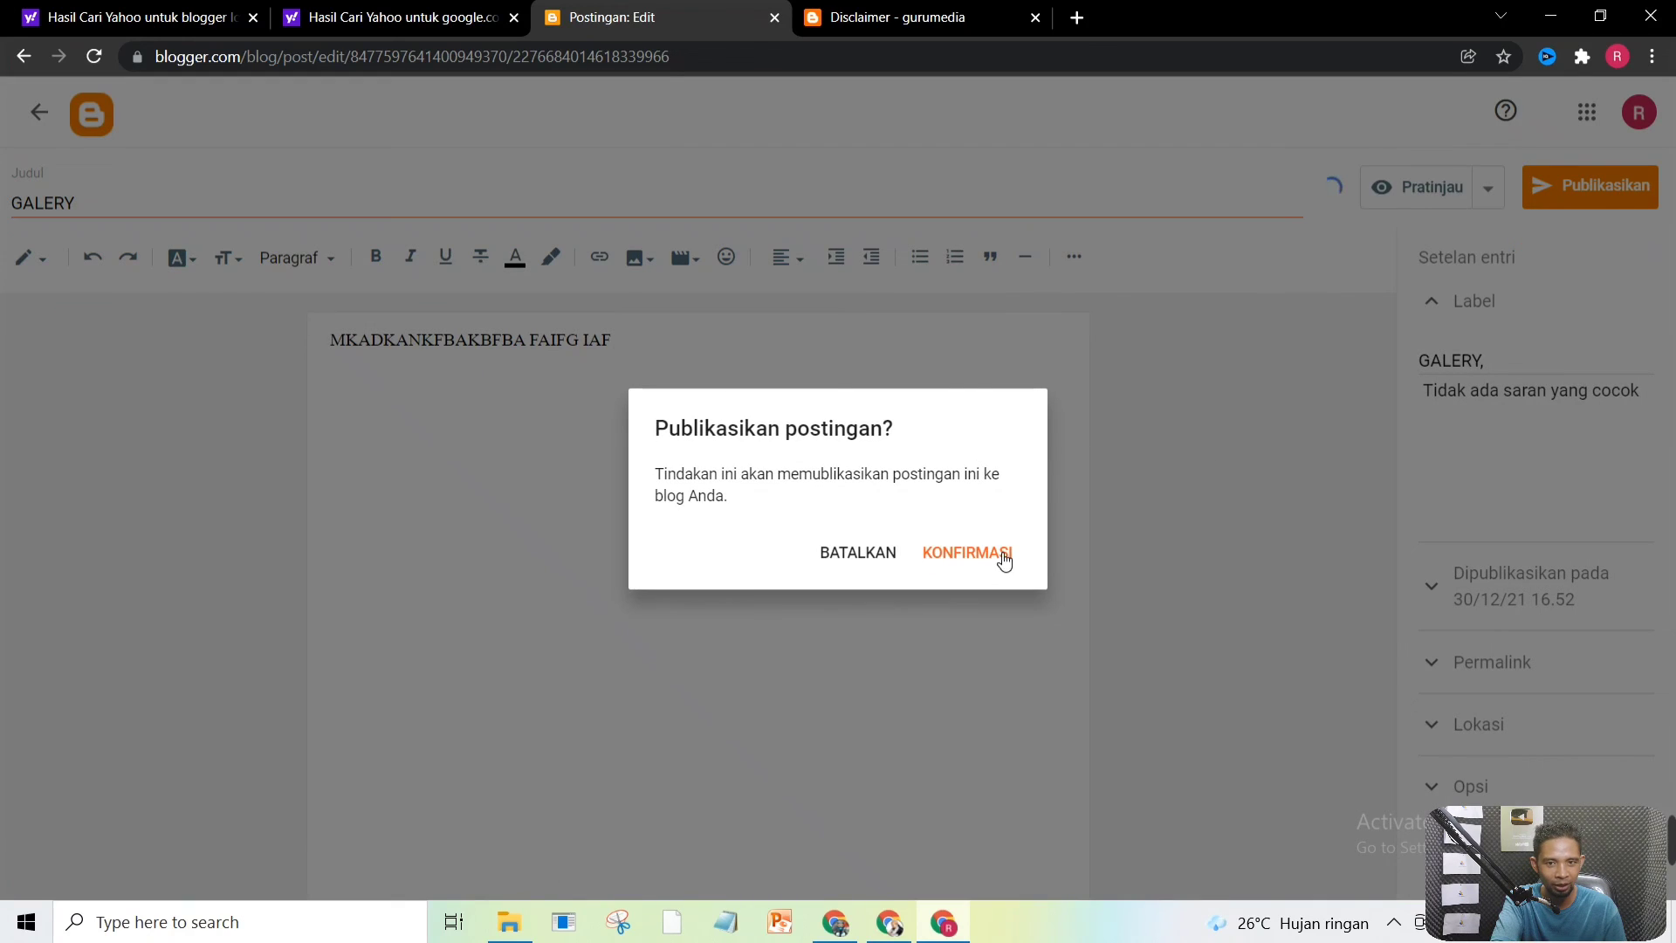
{"action": "left_click", "coordinate": [1004, 562]}
{"action": "key", "text": "ctrl+Tab"}
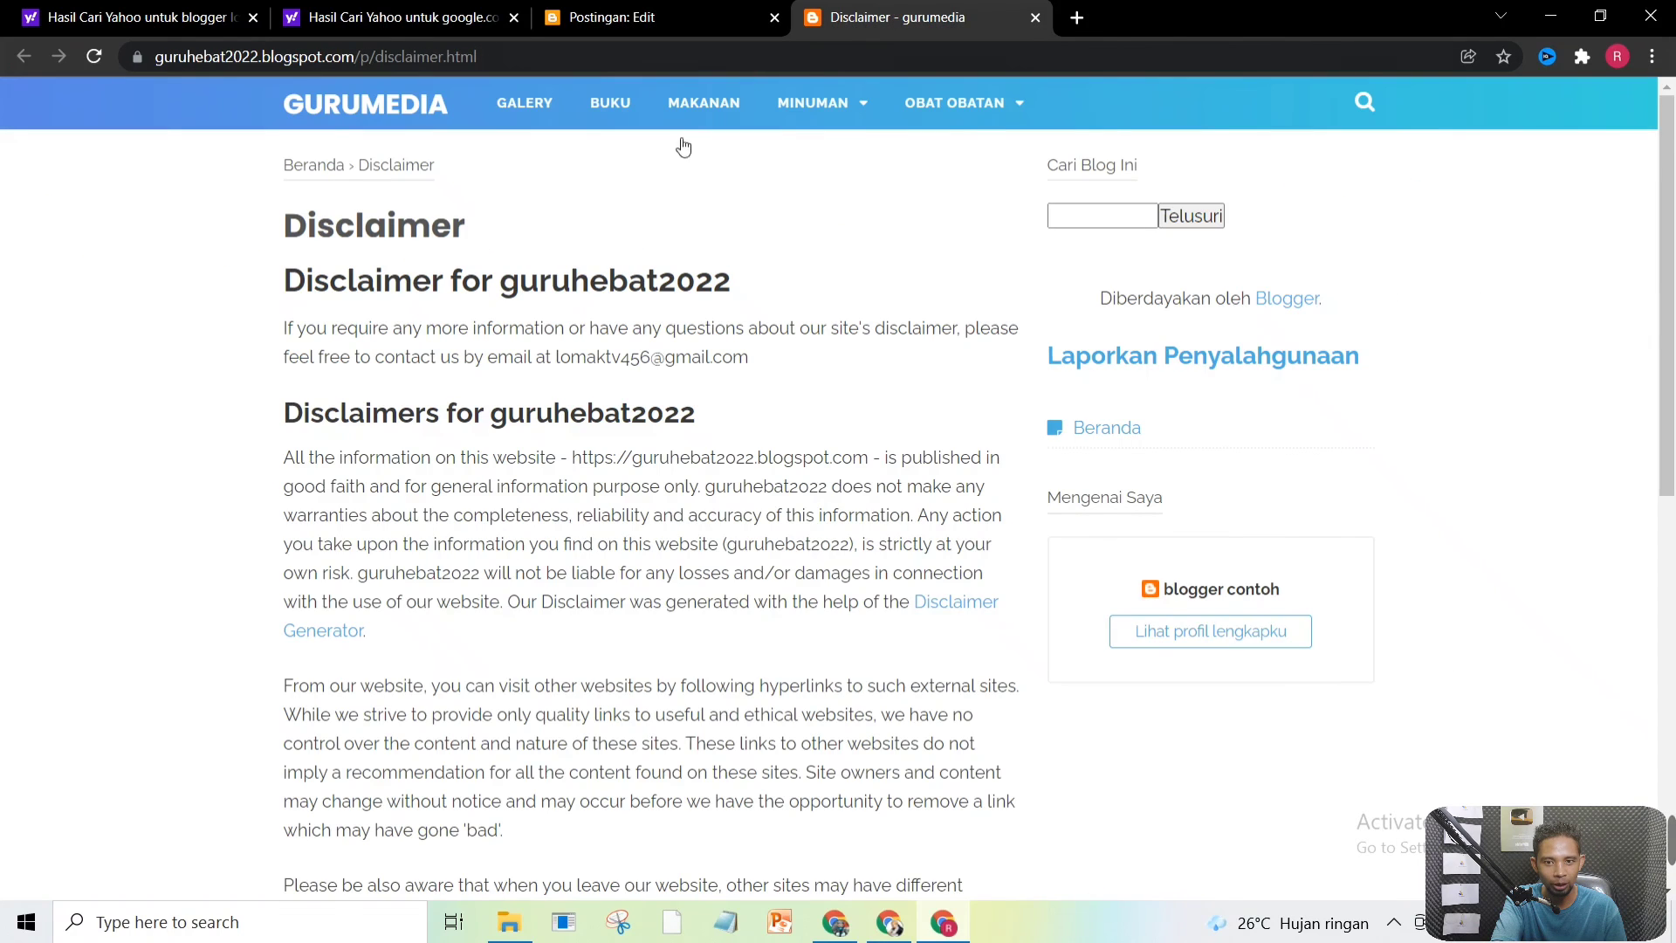
{"action": "left_click", "coordinate": [339, 119]}
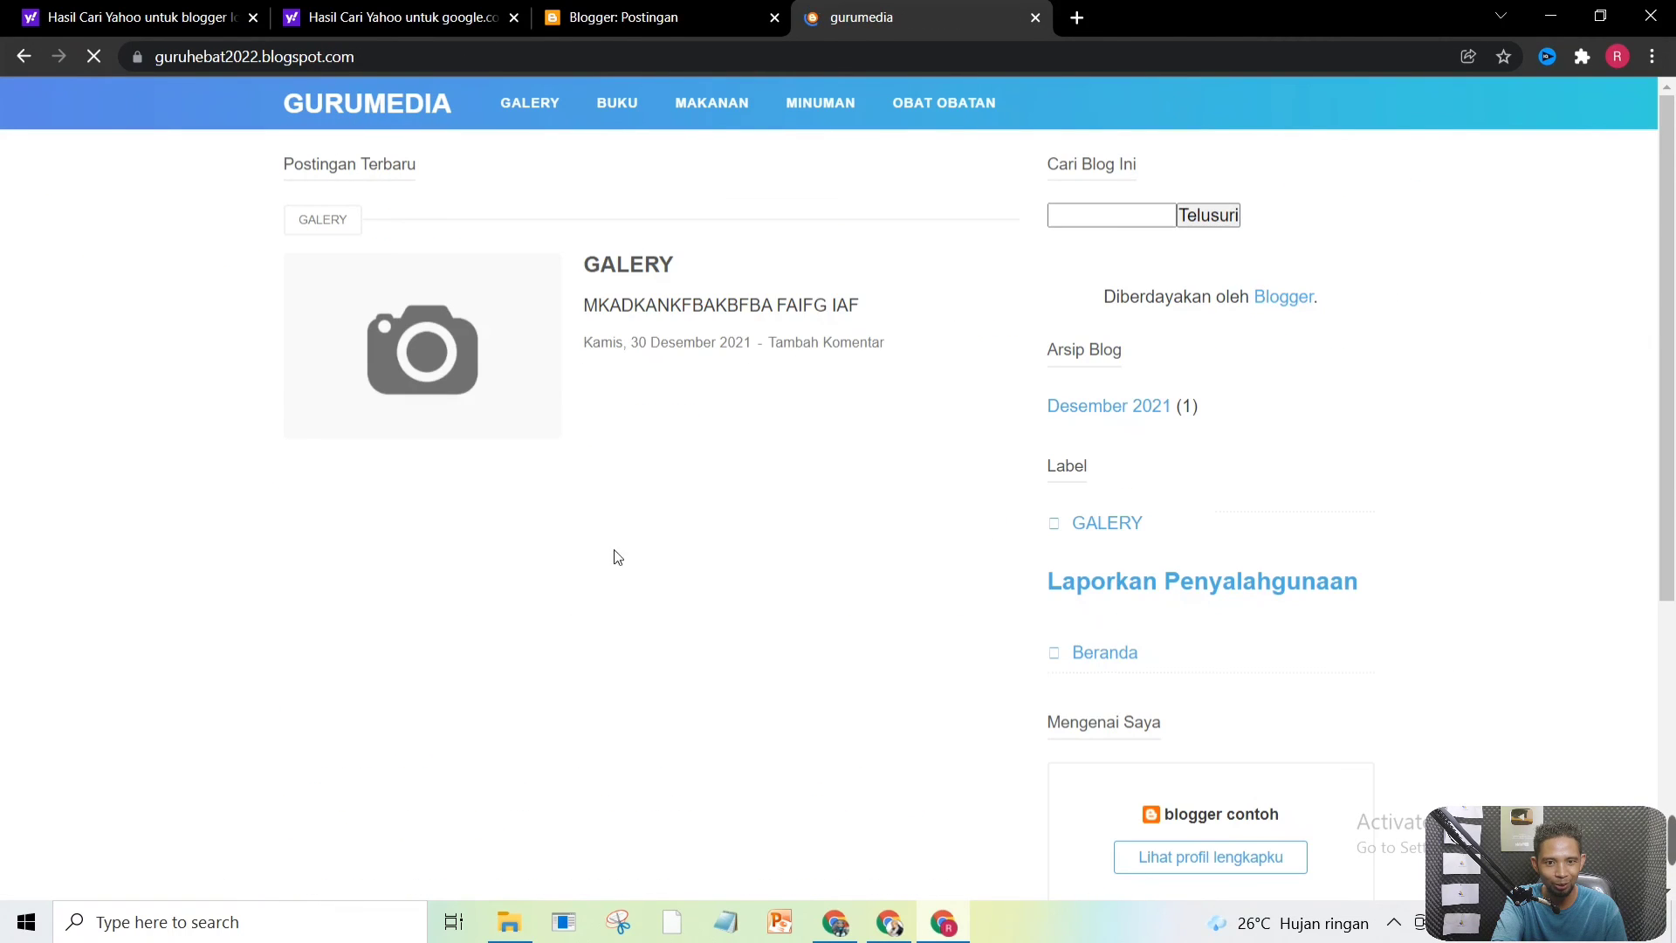